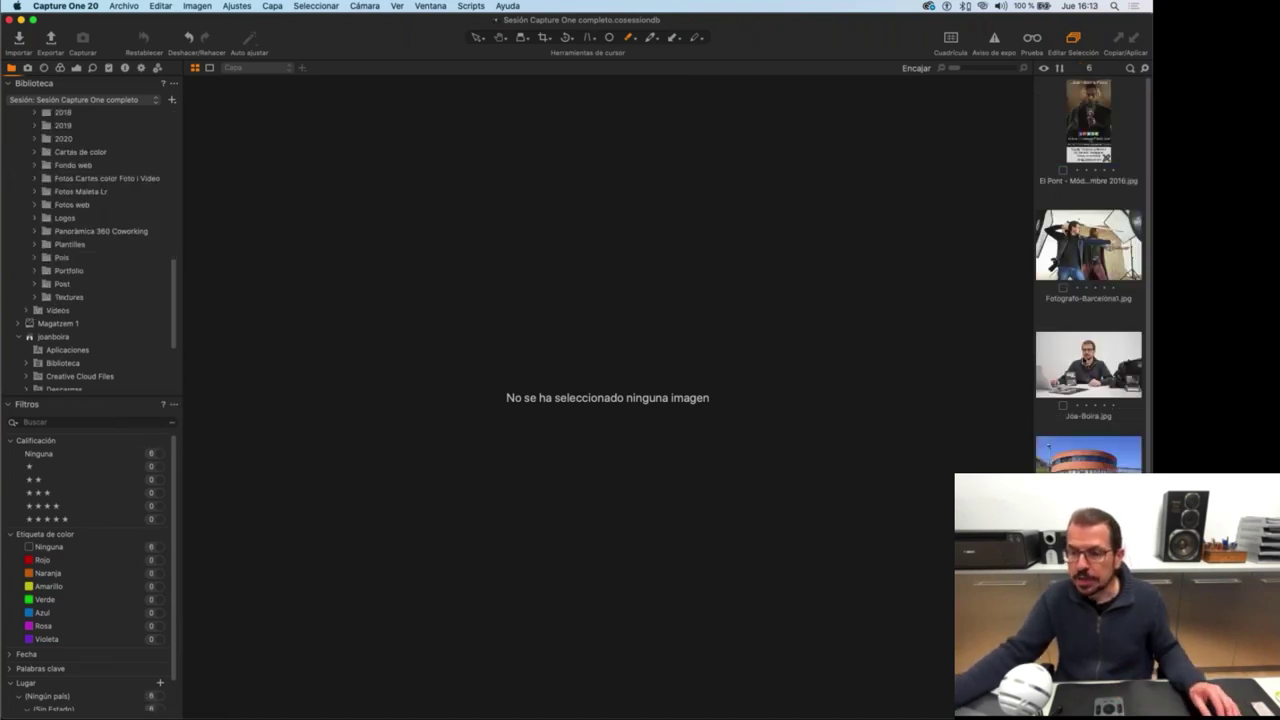
# Collapse the Fotos drive in the library's system folders and reset the adjustments of the desk portrait.
pyautogui.click(1088, 364)
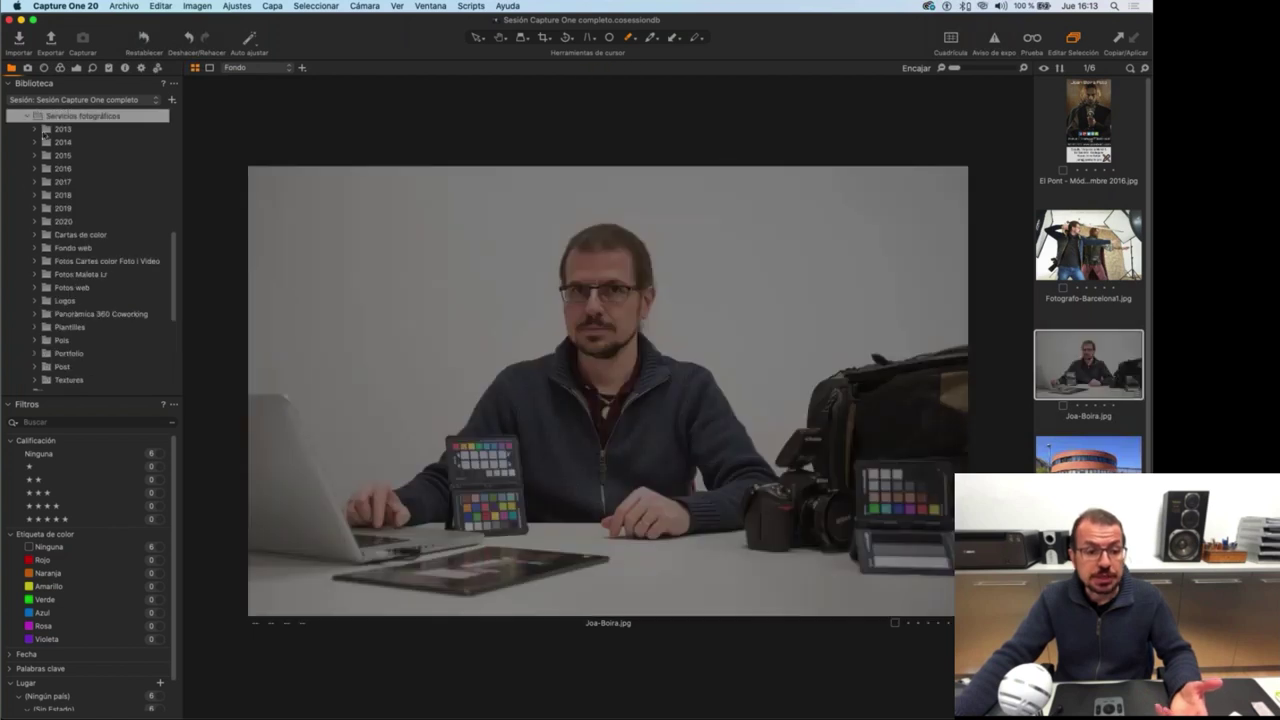
pyautogui.moveTo(174, 262); pyautogui.dragTo(172, 131)
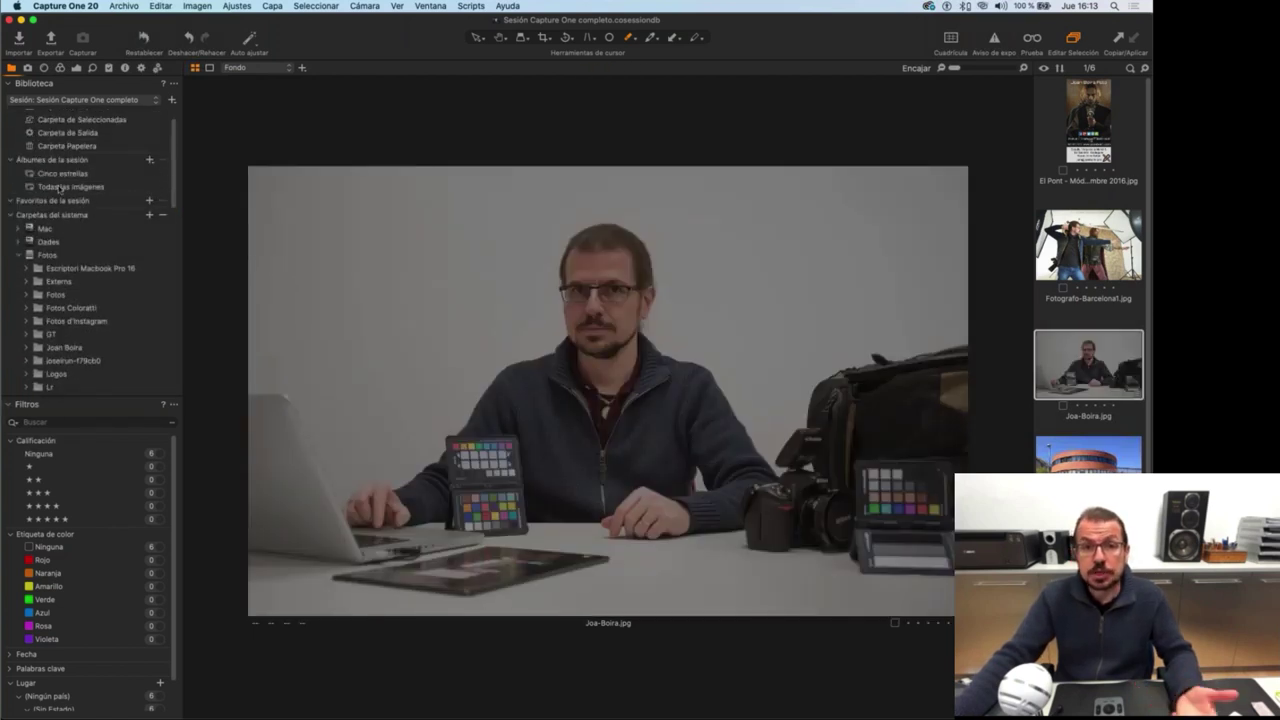
pyautogui.click(19, 257)
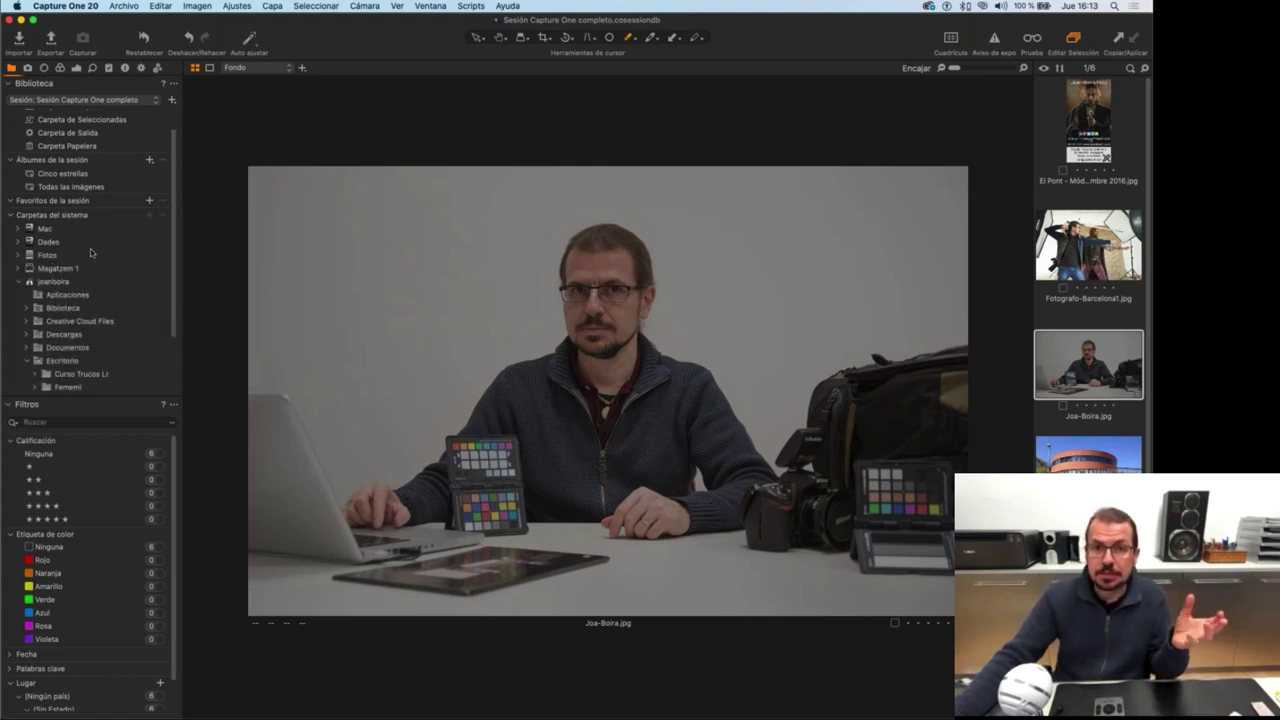
pyautogui.click(144, 37)
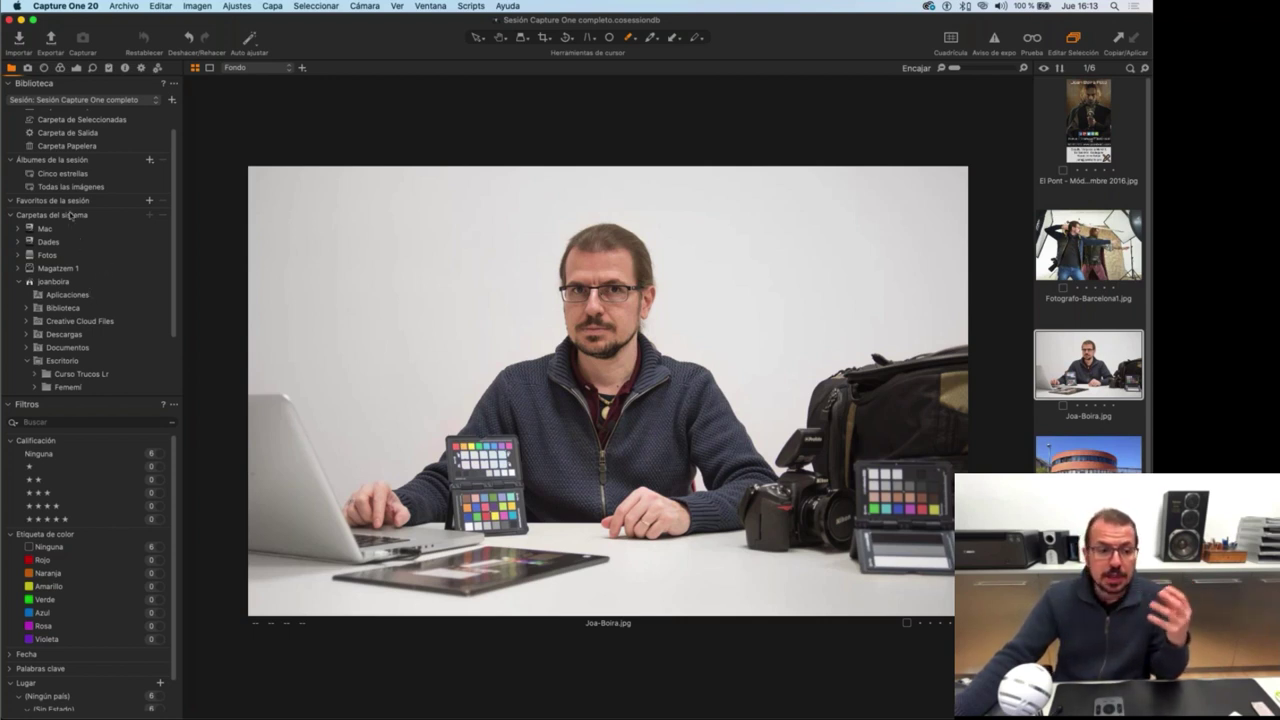
# Minimize Capture One, inspect the contents of the CaptureOne folder on the desktop, and close its window.
pyautogui.click(21, 20)
pyautogui.click(21, 157)
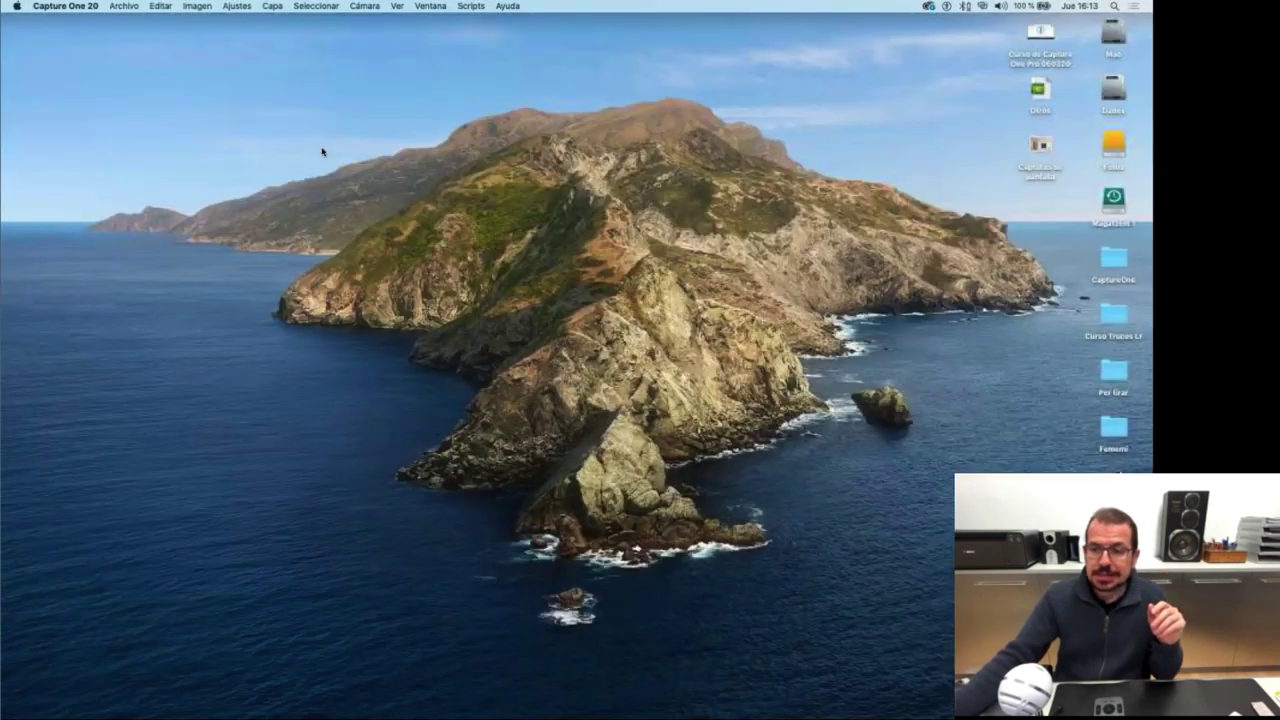
pyautogui.doubleClick(1114, 262)
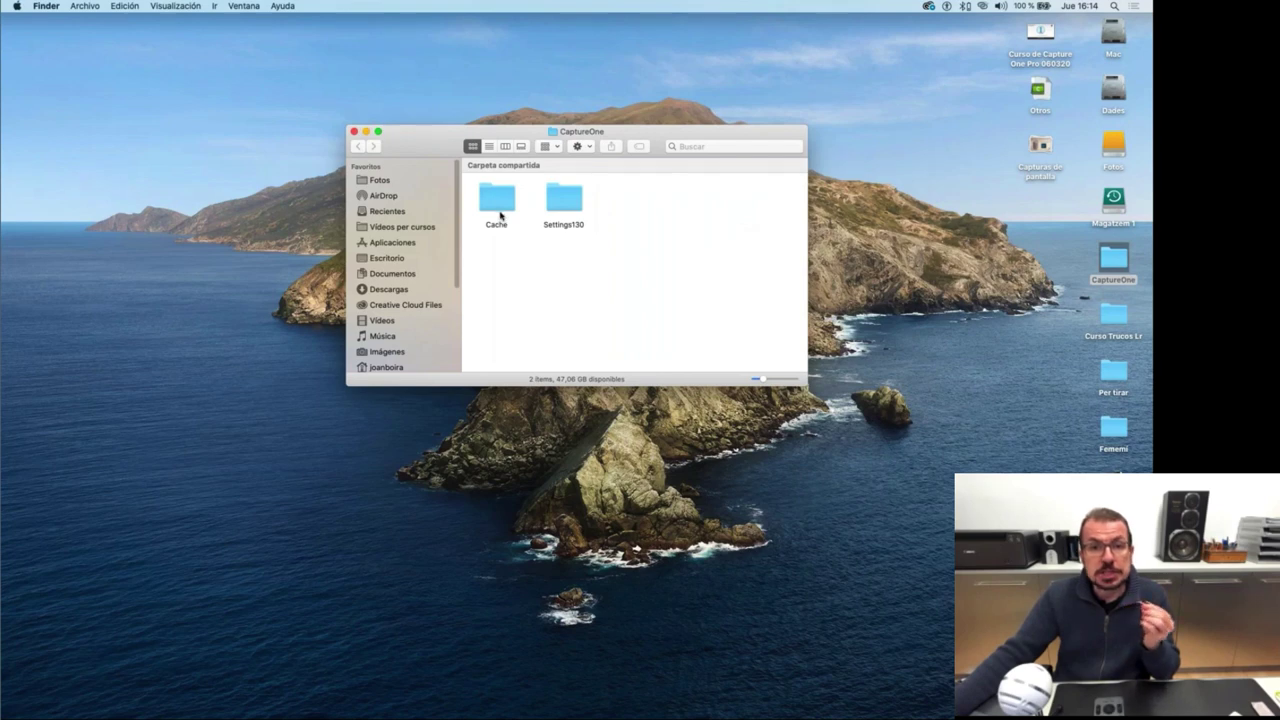
pyautogui.click(354, 133)
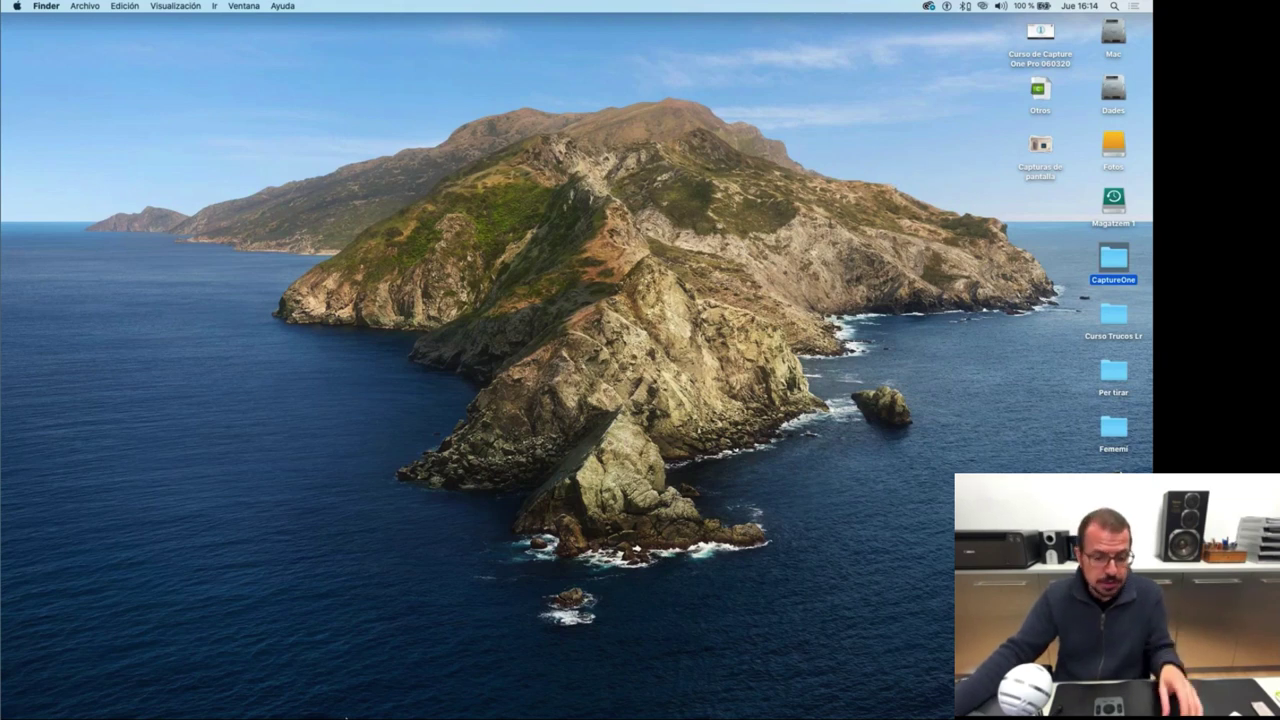
# Return to Capture One and display the turkey photo _DSC2827.NEF from the course's color balance folder.
pyautogui.moveTo(355, 712)
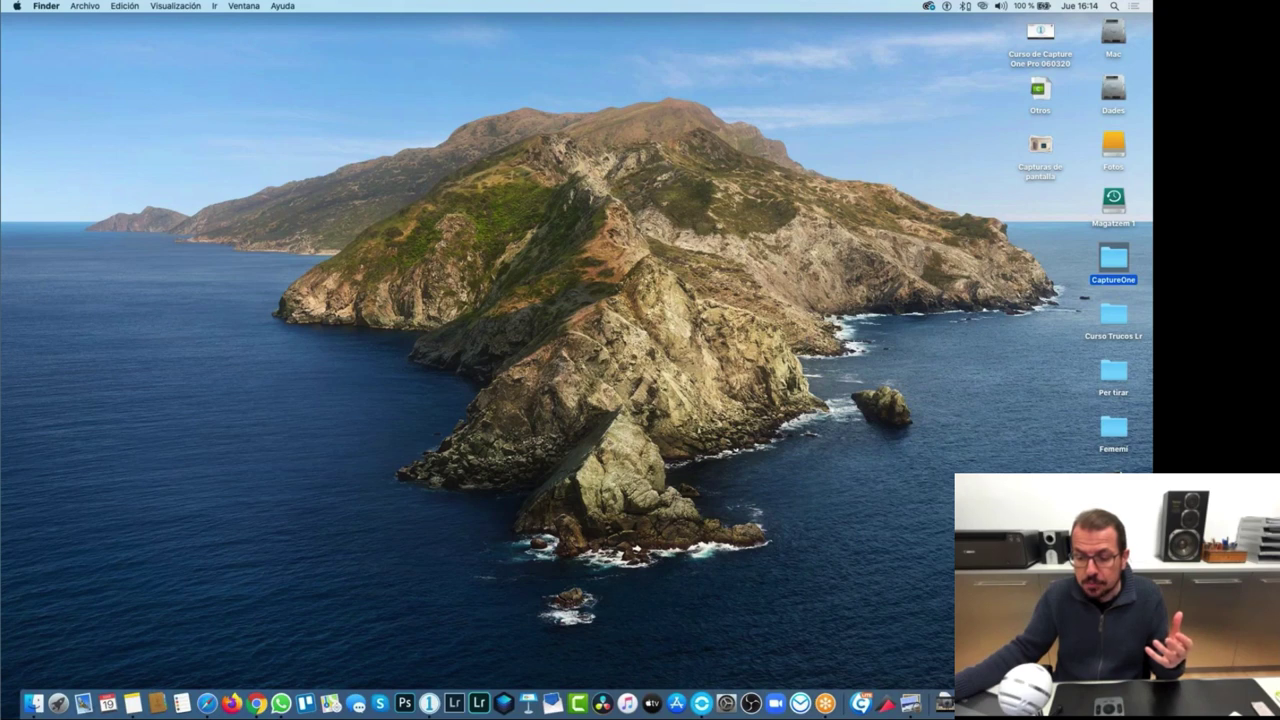
pyautogui.click(800, 703)
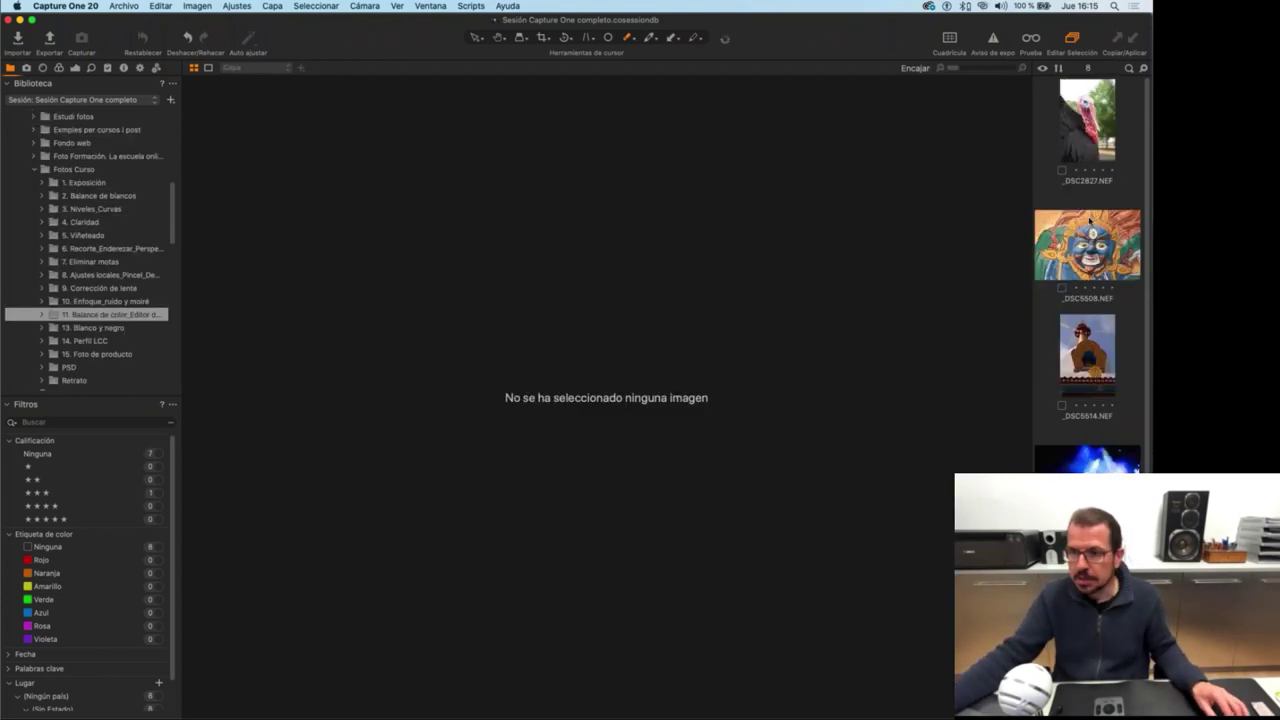
pyautogui.click(1090, 222)
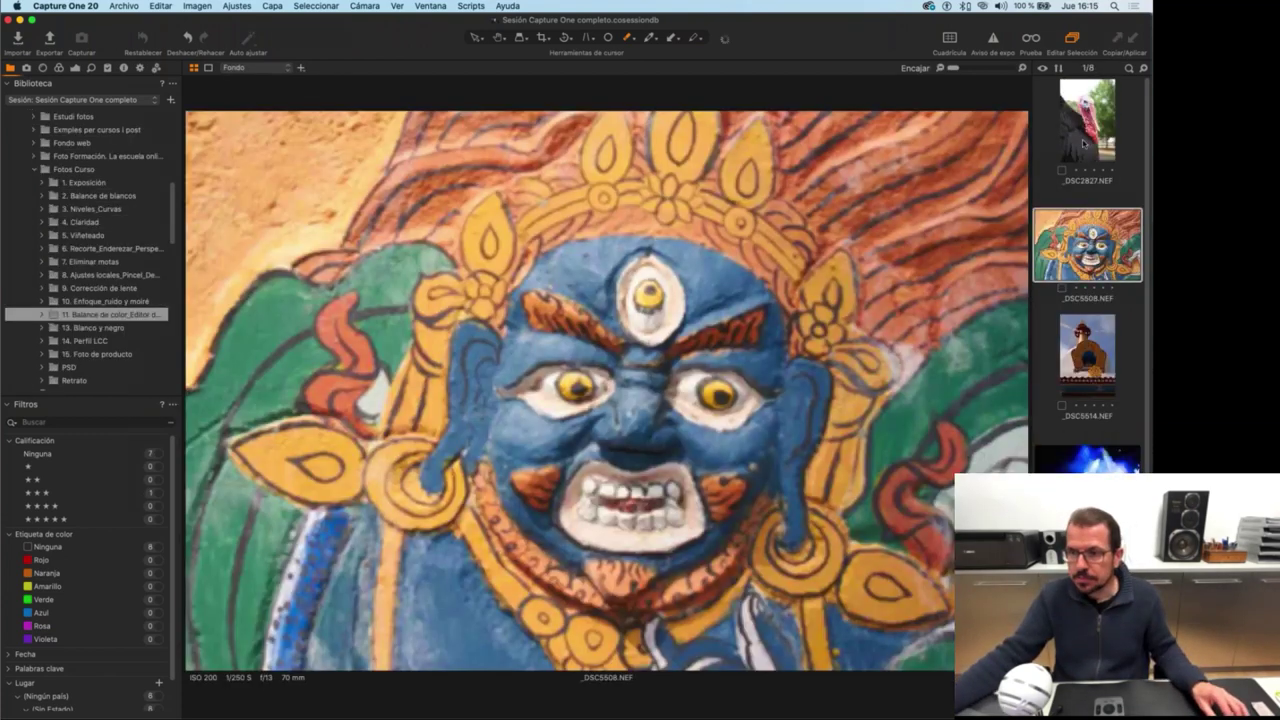
pyautogui.press('Up')
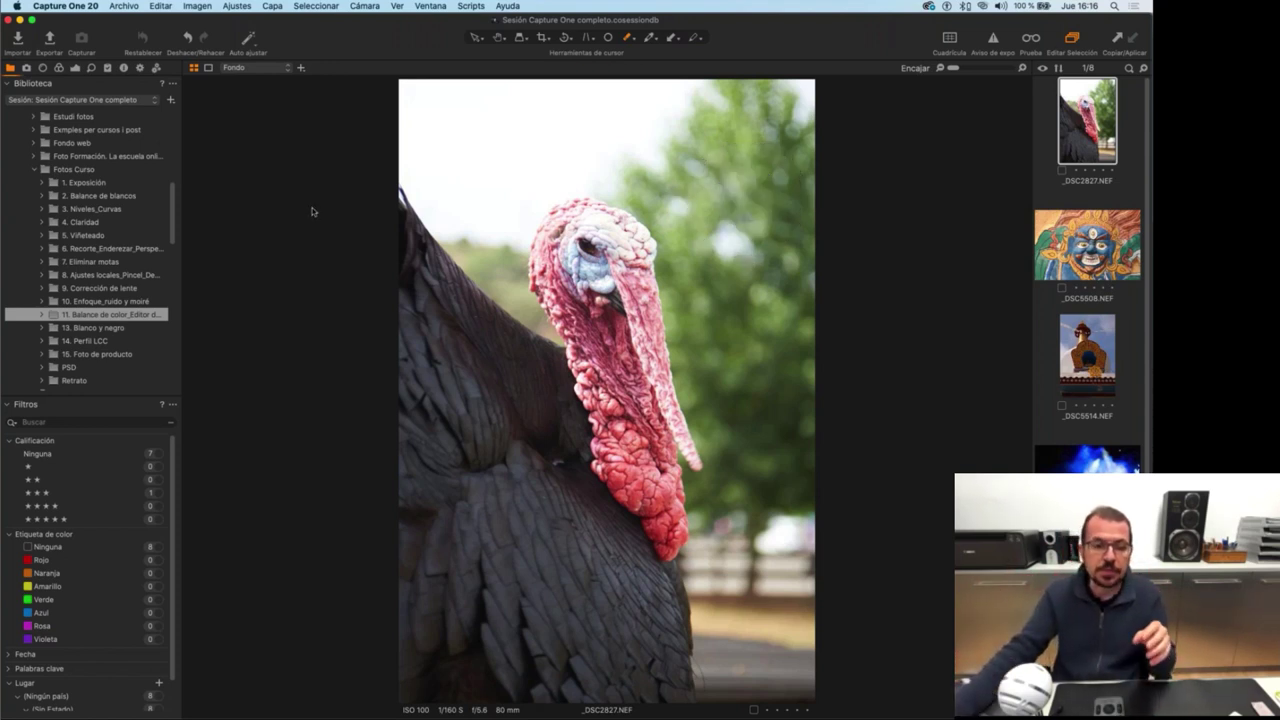
# Shape the turkey photo's Luma curve with midtone, shadow and highlight points, and set Altas luces to -67 and Blanco to 16.
pyautogui.click(75, 67)
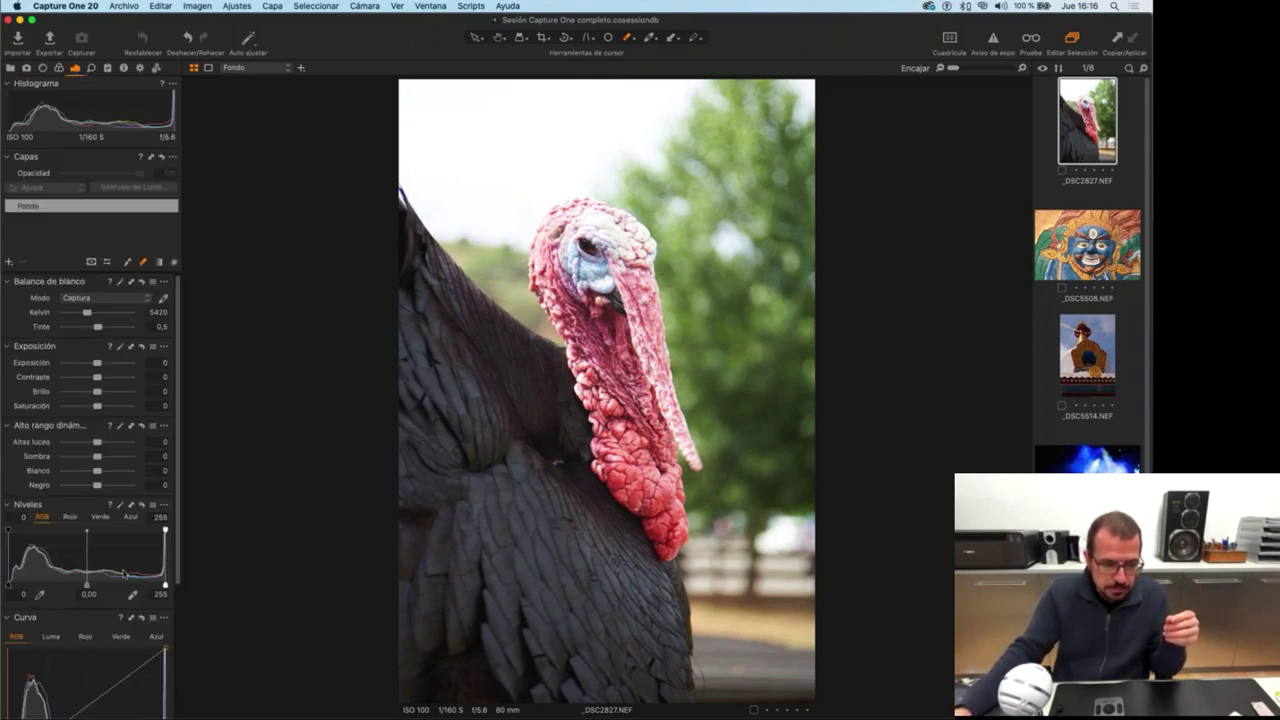
pyautogui.scroll(-2, 115, 567)
pyautogui.scroll(-1, 115, 567)
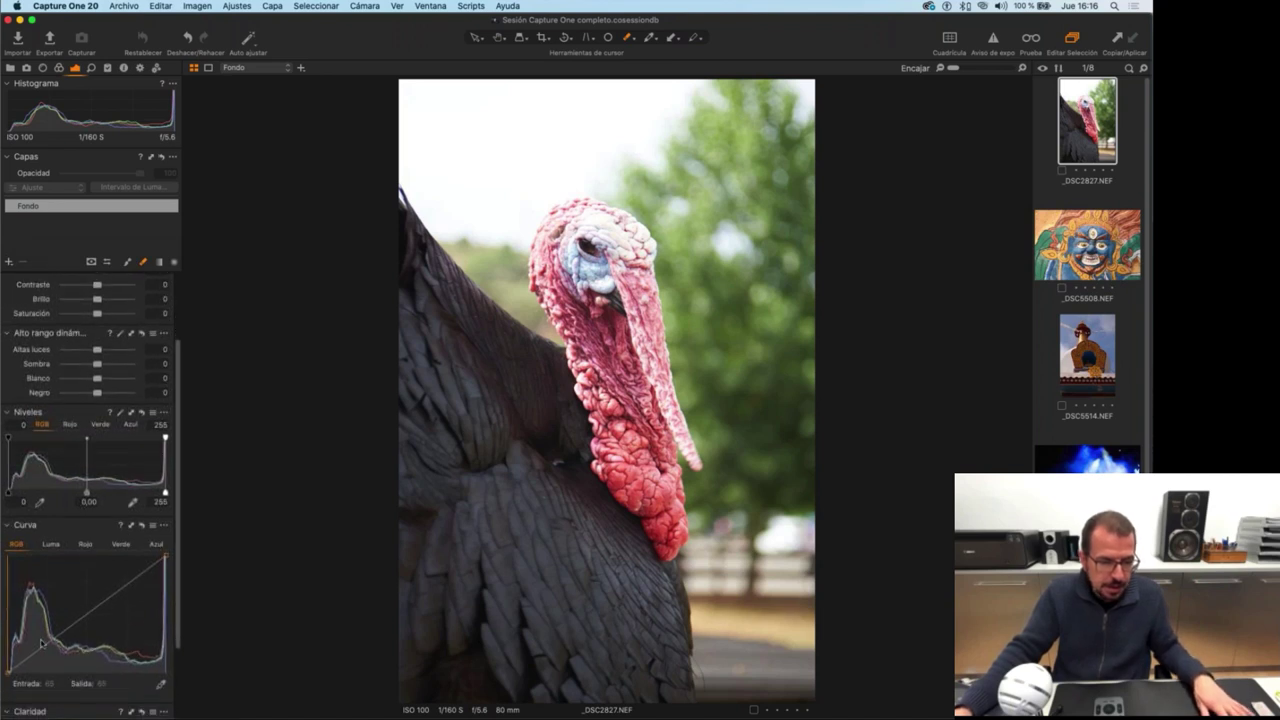
pyautogui.click(50, 543)
pyautogui.moveTo(88, 614); pyautogui.dragTo(87, 617)
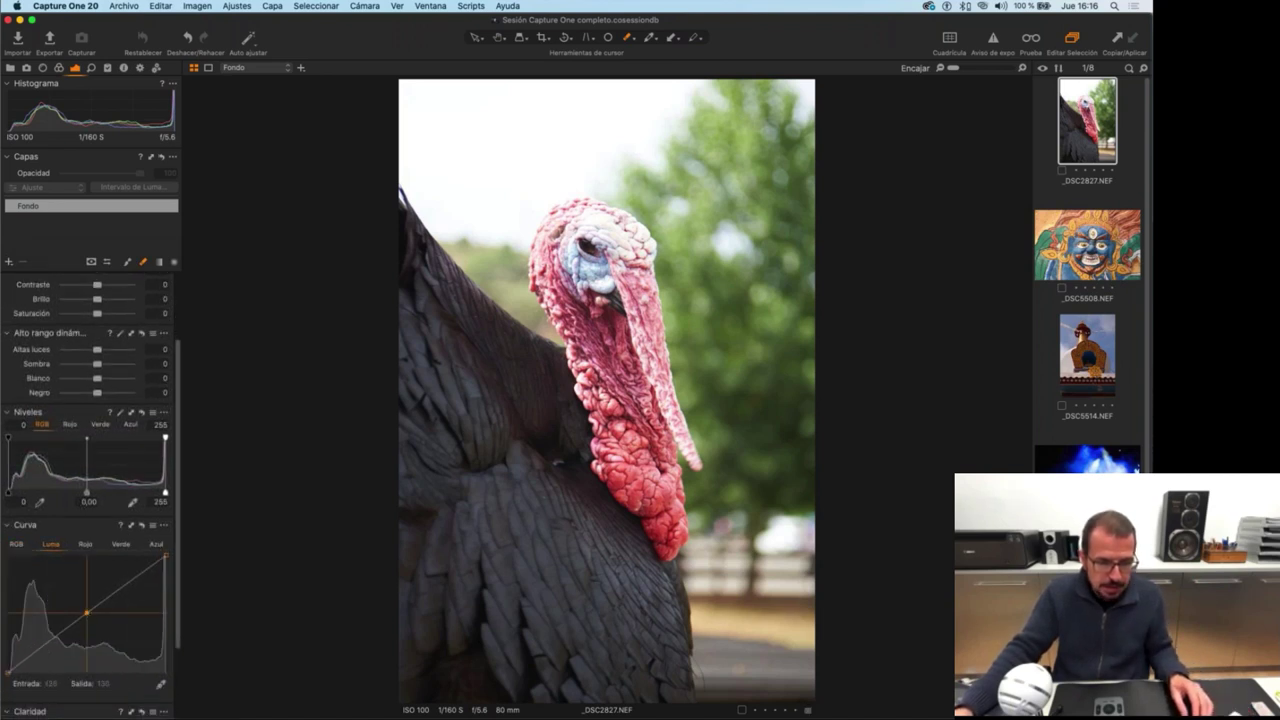
pyautogui.moveTo(31, 663); pyautogui.dragTo(32, 658)
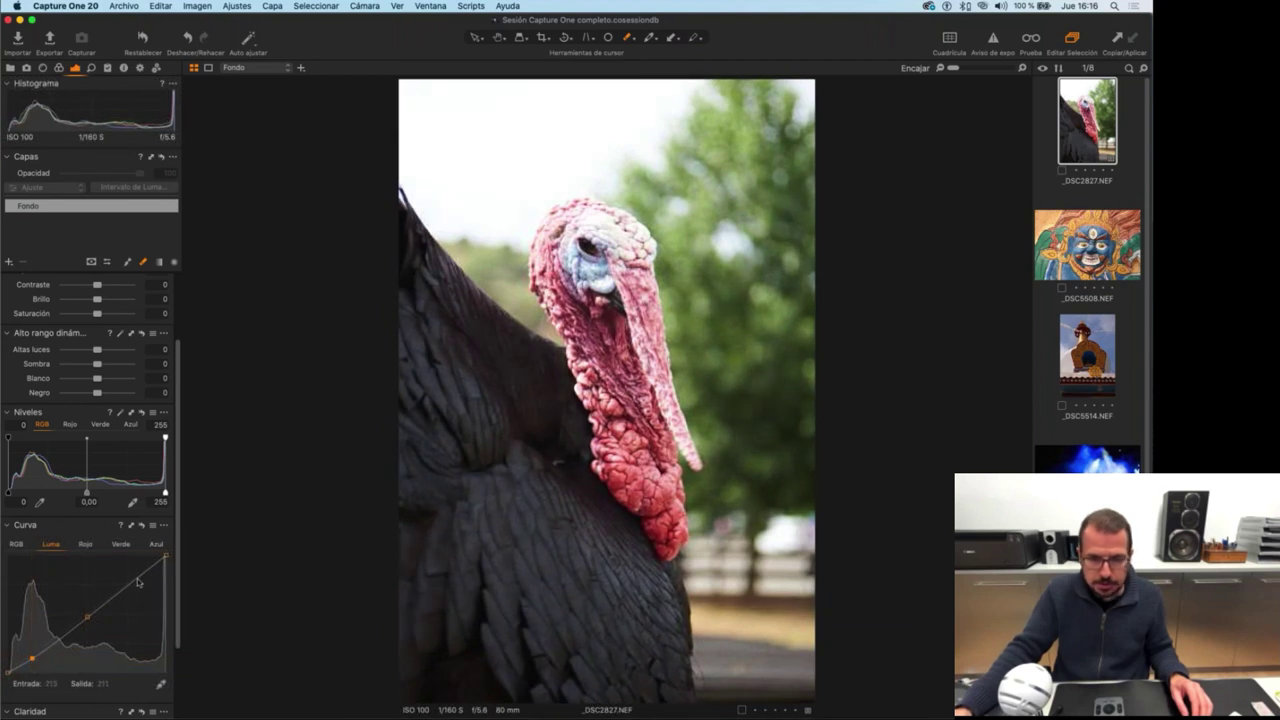
pyautogui.moveTo(138, 582); pyautogui.dragTo(137, 581)
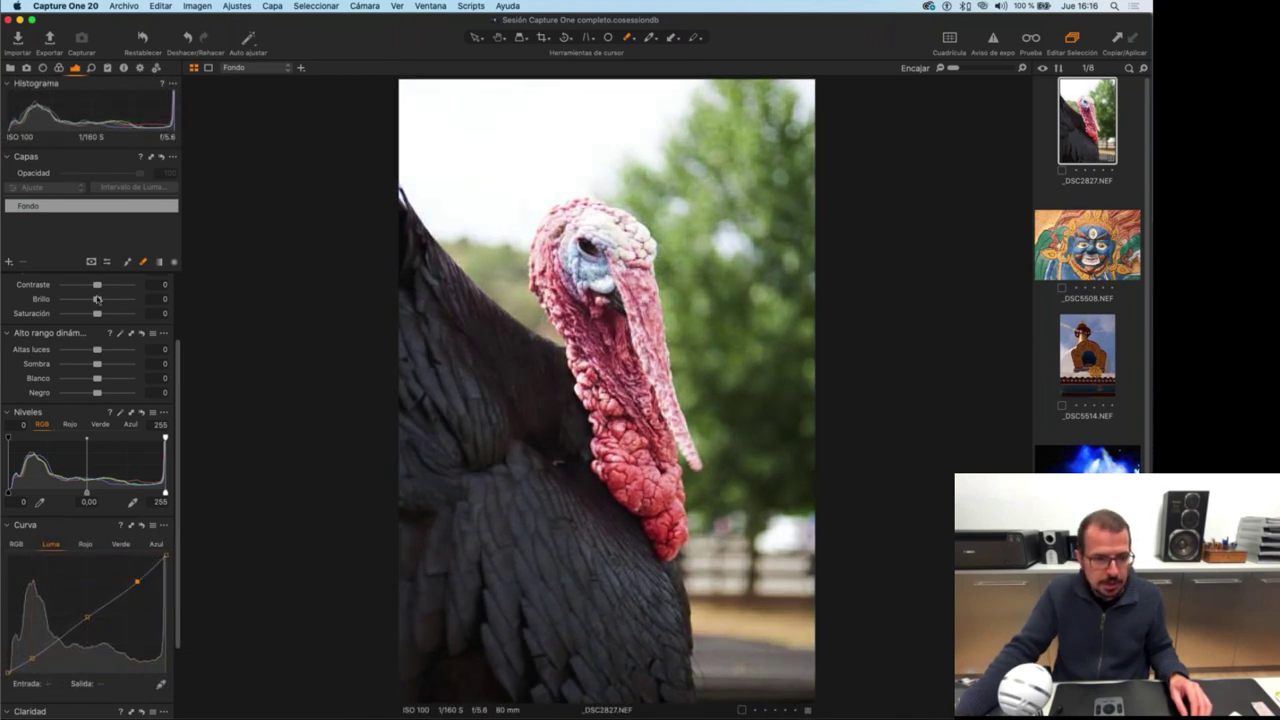
pyautogui.moveTo(97, 349); pyautogui.dragTo(103, 379)
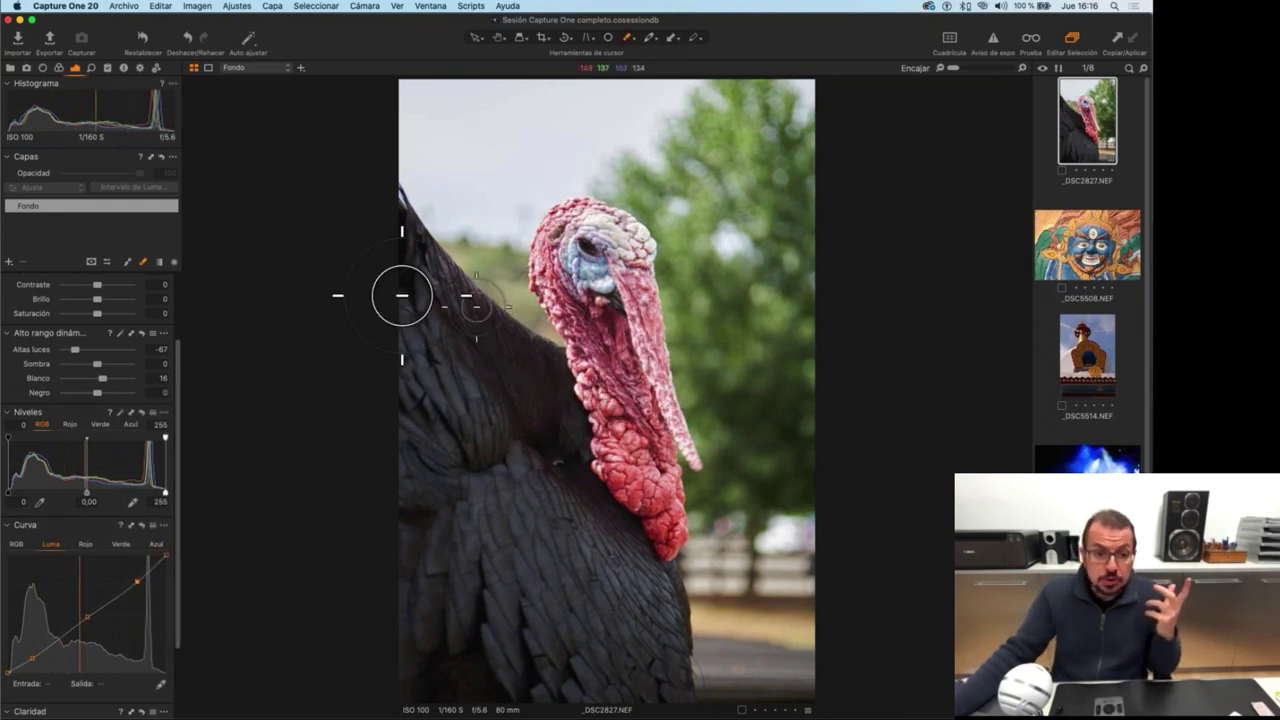
# Draw yellow annotations: circle the turkey's crown with an arrow to "+detalle", and write "cielo intenso" with an upward arrow in the sky.
pyautogui.click(123, 67)
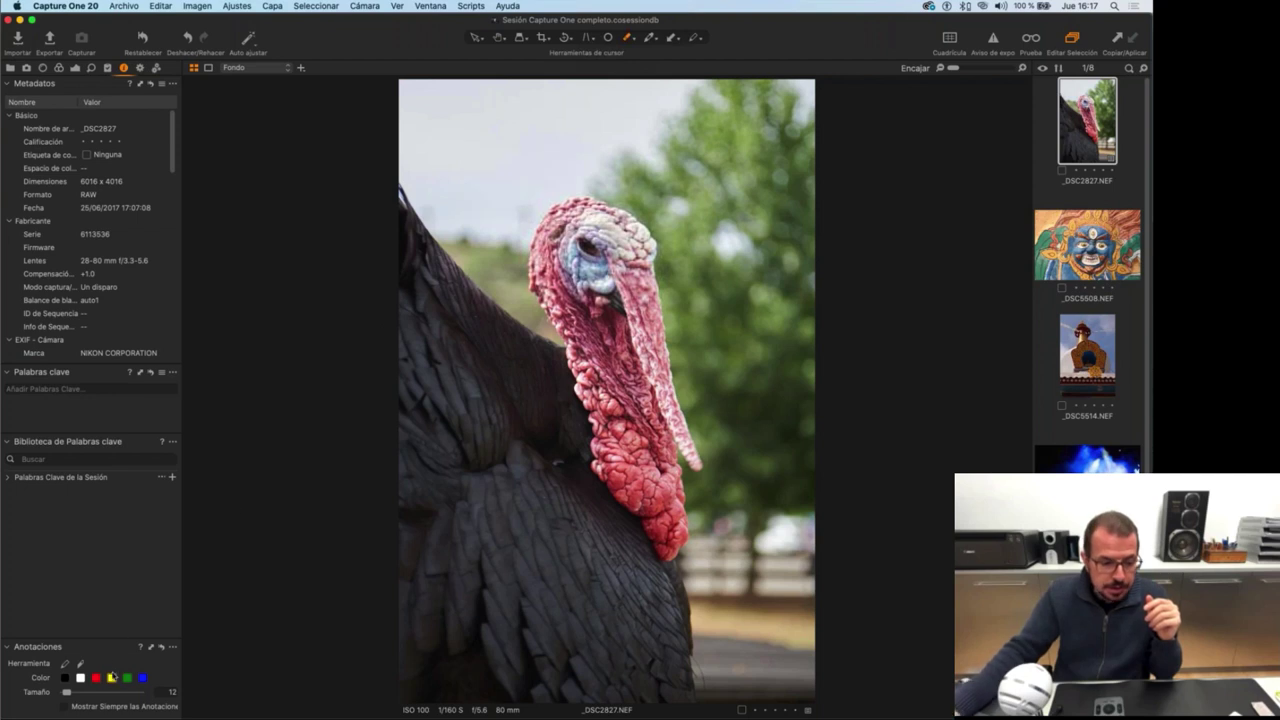
pyautogui.click(63, 664)
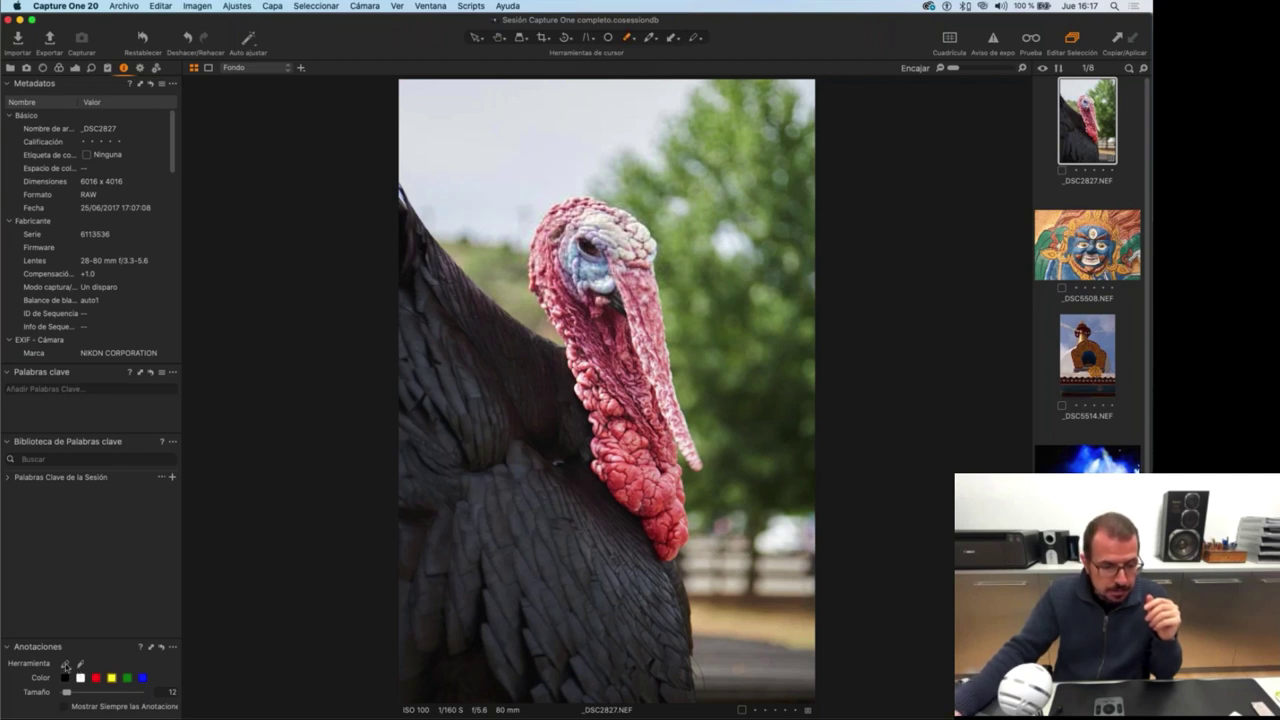
pyautogui.moveTo(640, 240)
pyautogui.mouseDown()
pyautogui.moveTo(652, 226)
pyautogui.moveTo(600, 200)
pyautogui.moveTo(647, 266)
pyautogui.mouseUp()
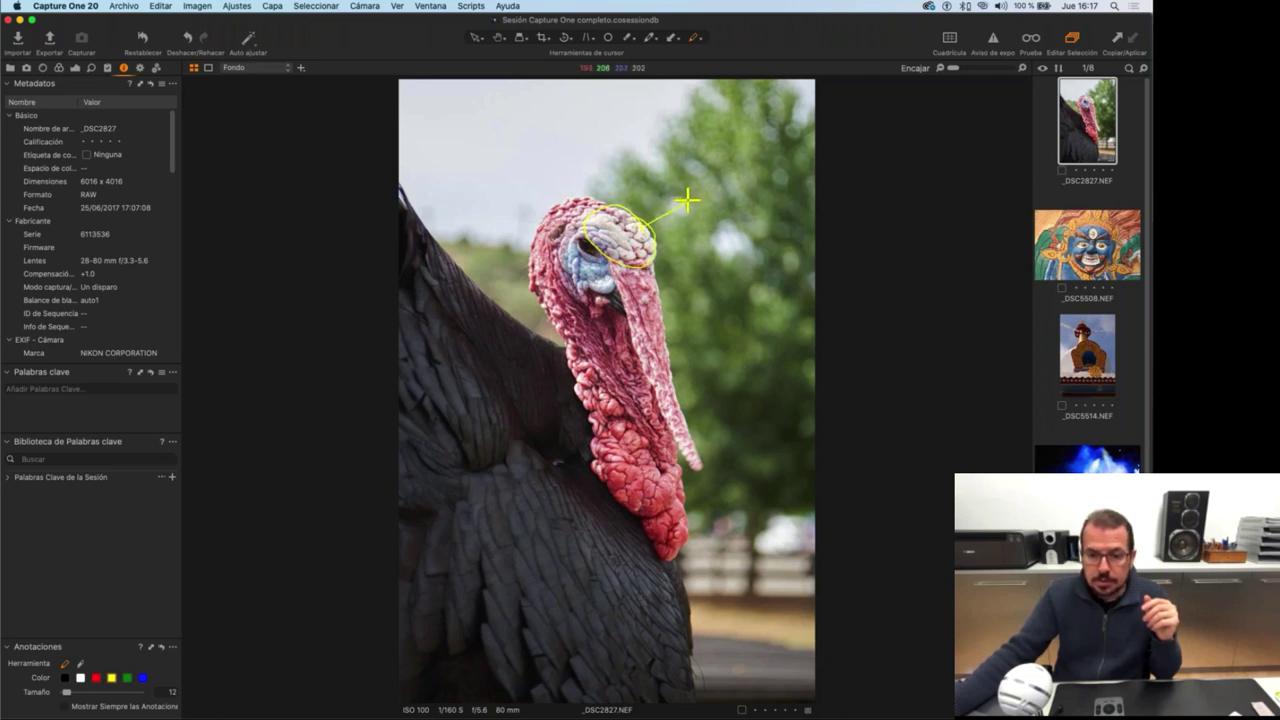
pyautogui.moveTo(700, 186)
pyautogui.mouseDown()
pyautogui.moveTo(766, 168)
pyautogui.moveTo(773, 187)
pyautogui.moveTo(791, 166)
pyautogui.moveTo(775, 200)
pyautogui.moveTo(806, 196)
pyautogui.mouseUp()
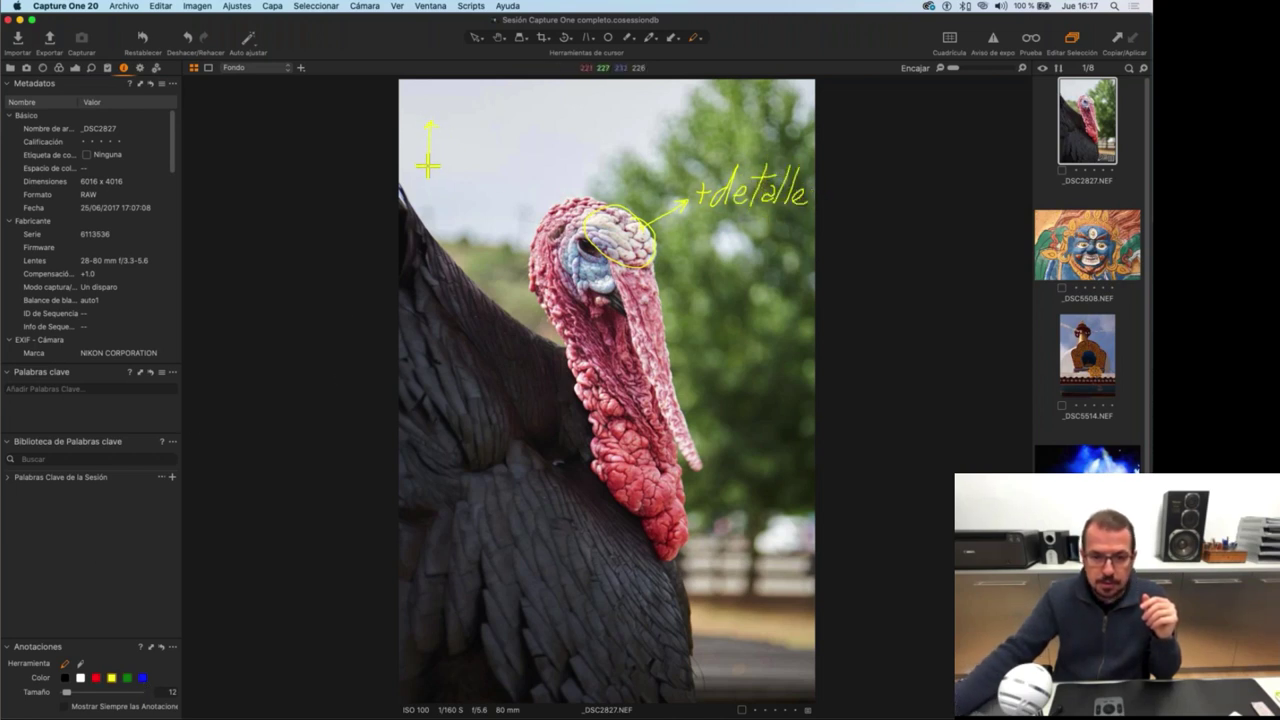
pyautogui.moveTo(428, 166)
pyautogui.mouseDown()
pyautogui.moveTo(502, 162)
pyautogui.moveTo(498, 179)
pyautogui.moveTo(517, 186)
pyautogui.moveTo(551, 154)
pyautogui.moveTo(545, 167)
pyautogui.moveTo(563, 153)
pyautogui.moveTo(573, 170)
pyautogui.moveTo(607, 156)
pyautogui.mouseUp()
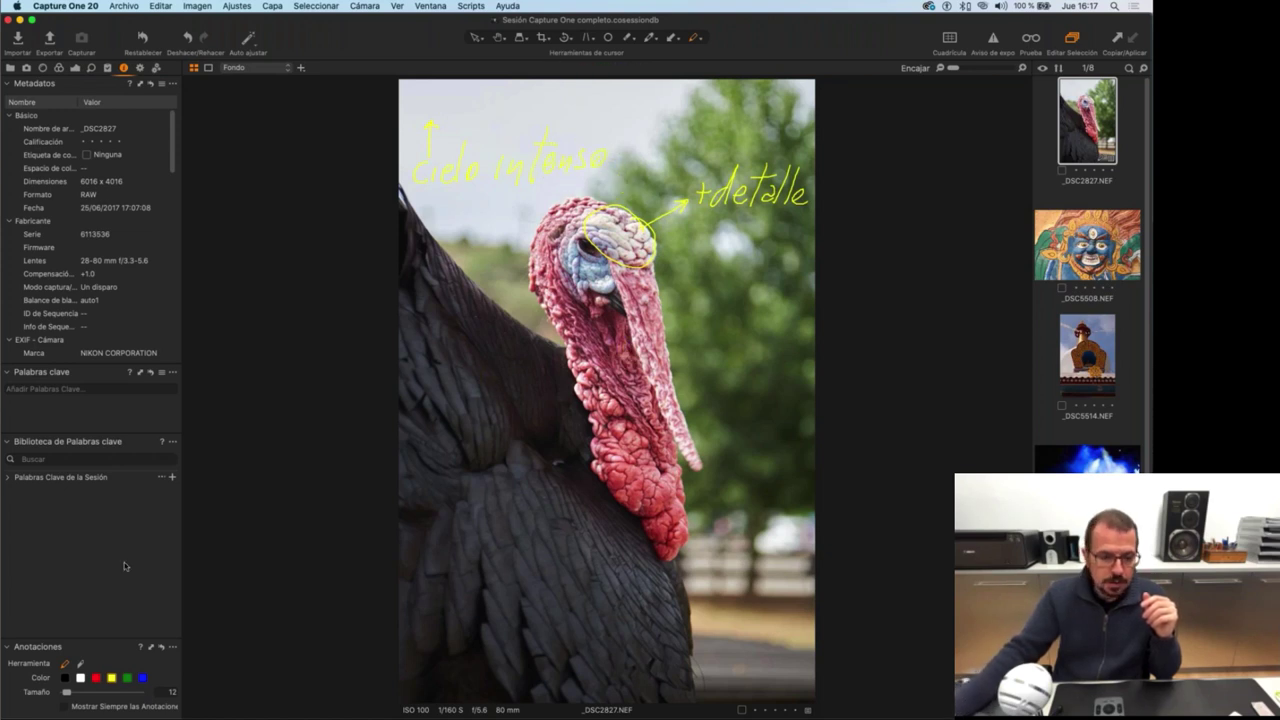
# Draw blue annotations circling the dark feathers and the red wattle, with arrows leading to the note "+Textura".
pyautogui.click(142, 678)
pyautogui.moveTo(465, 318); pyautogui.dragTo(565, 415)
pyautogui.moveTo(575, 565); pyautogui.dragTo(715, 577)
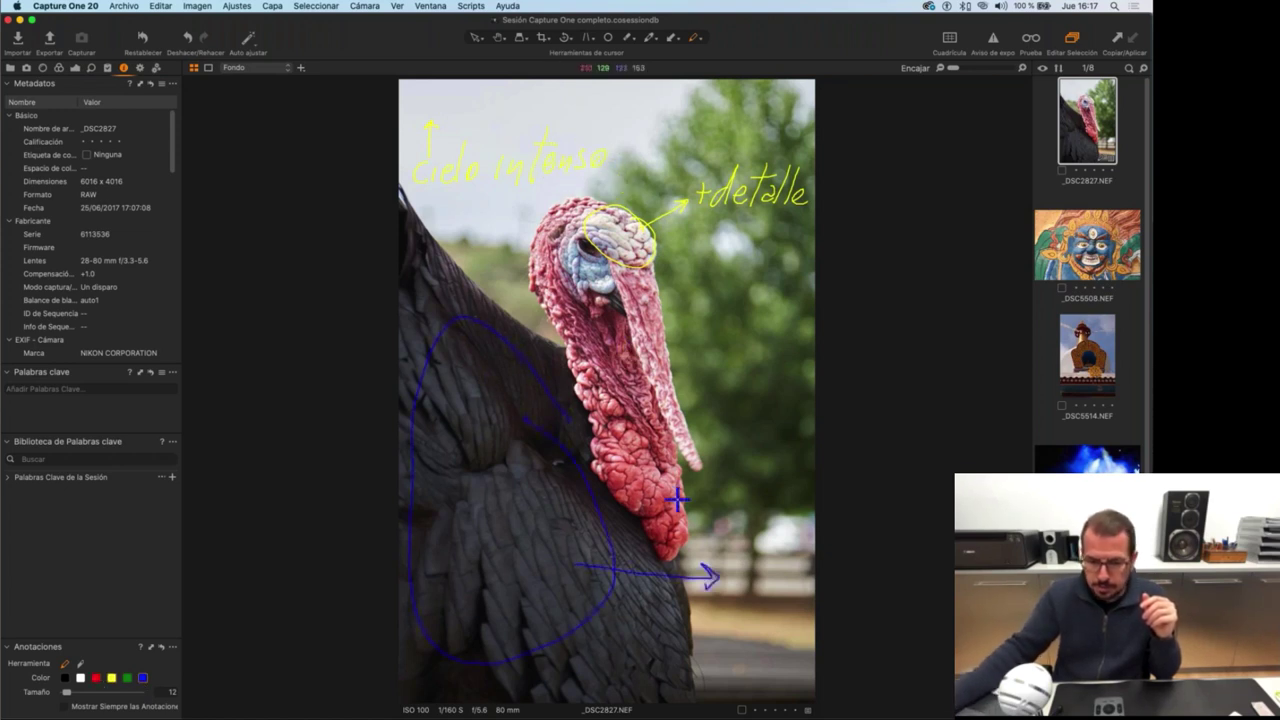
pyautogui.moveTo(660, 475); pyautogui.dragTo(730, 525)
pyautogui.moveTo(639, 392)
pyautogui.mouseDown()
pyautogui.moveTo(709, 529)
pyautogui.moveTo(824, 558)
pyautogui.mouseUp()
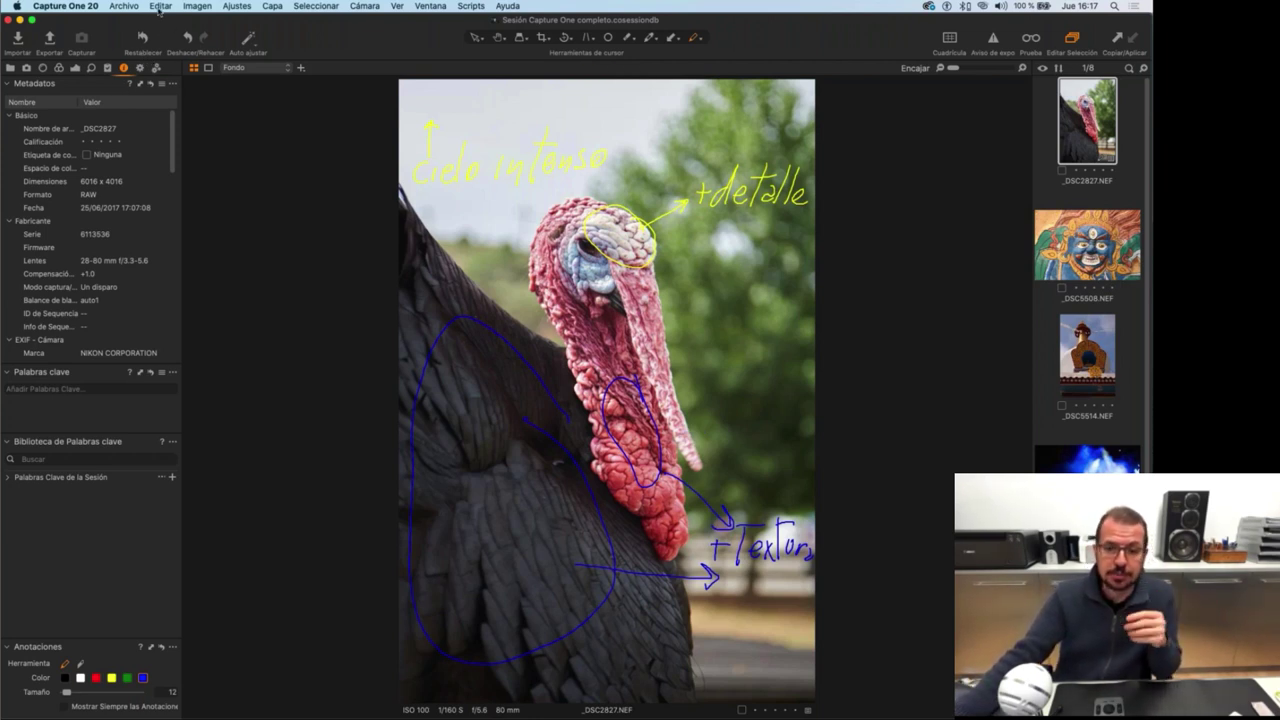
# Export the annotated variant as an 8-bit PSD with annotations as a layer, and open it in Adobe Photoshop 2020 using the embedded profile.
pyautogui.click(124, 6)
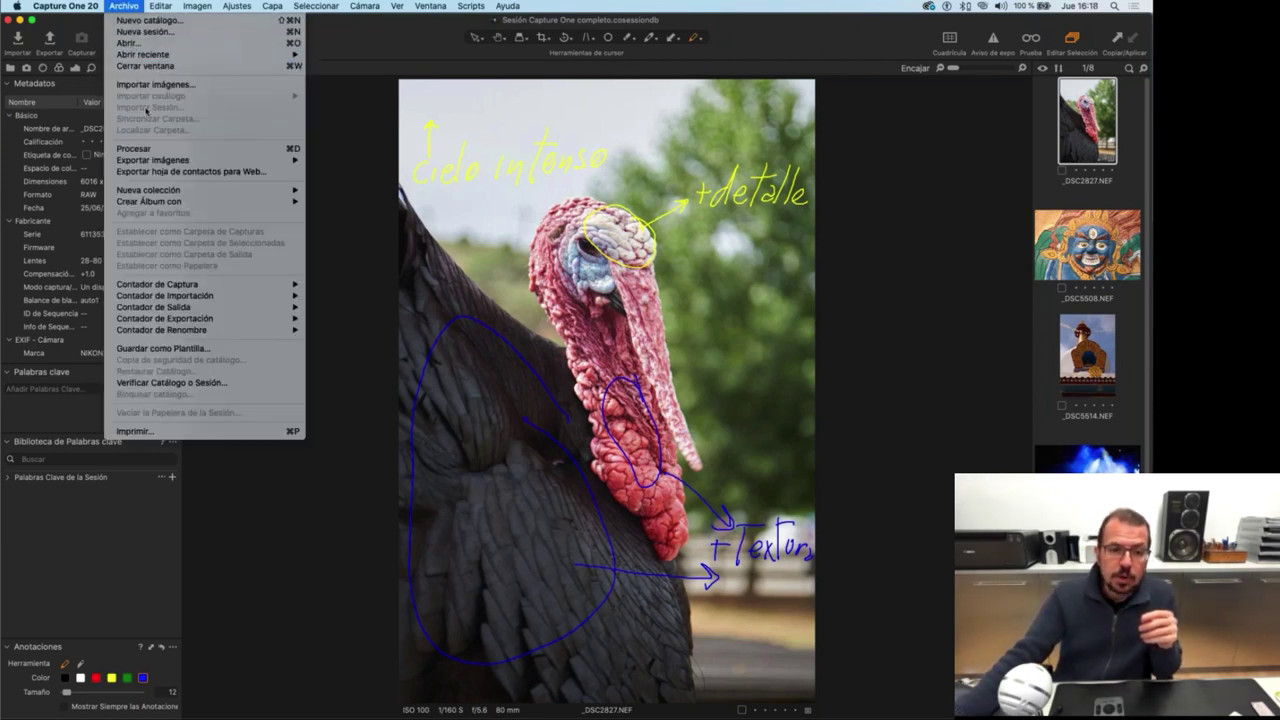
pyautogui.moveTo(170, 192)
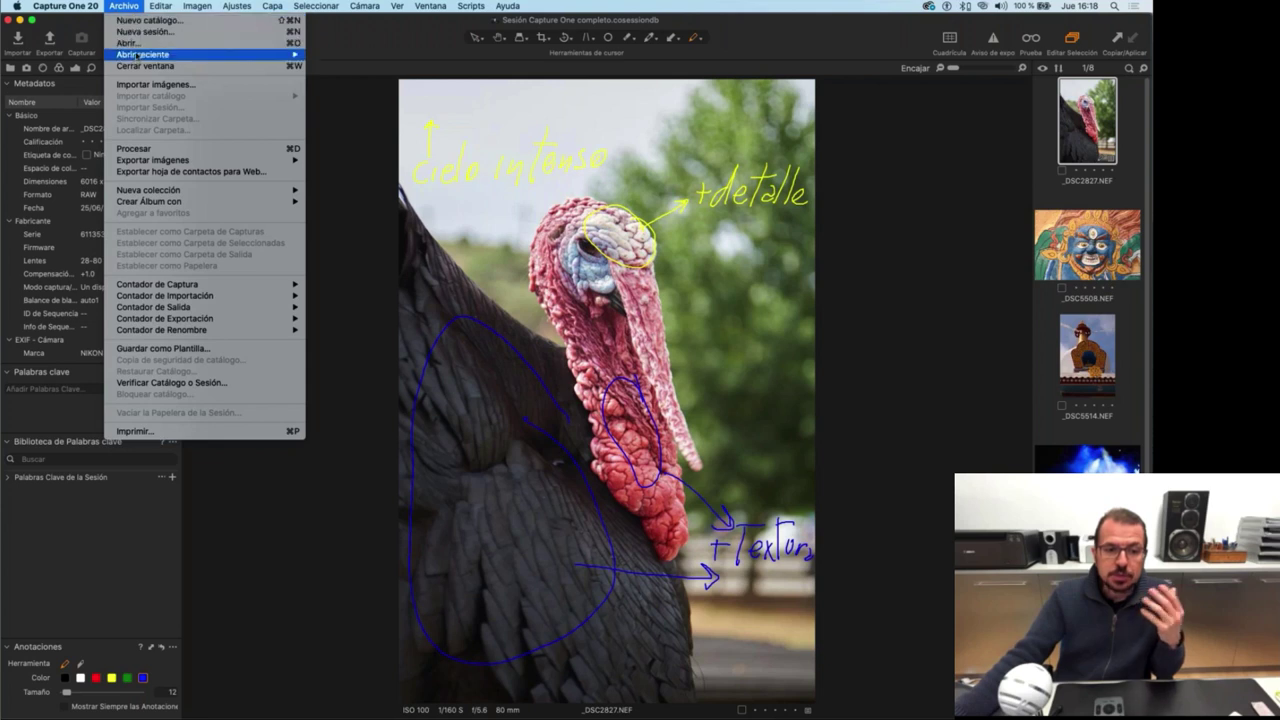
pyautogui.moveTo(190, 161)
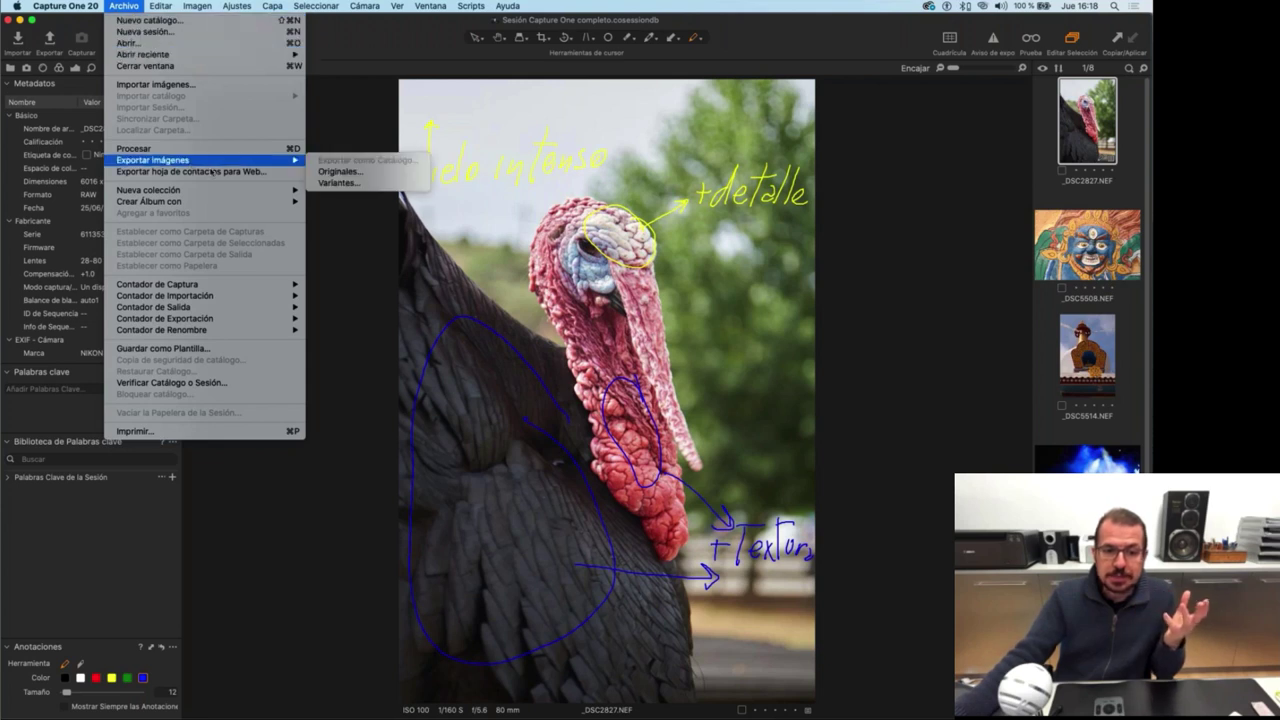
pyautogui.click(340, 184)
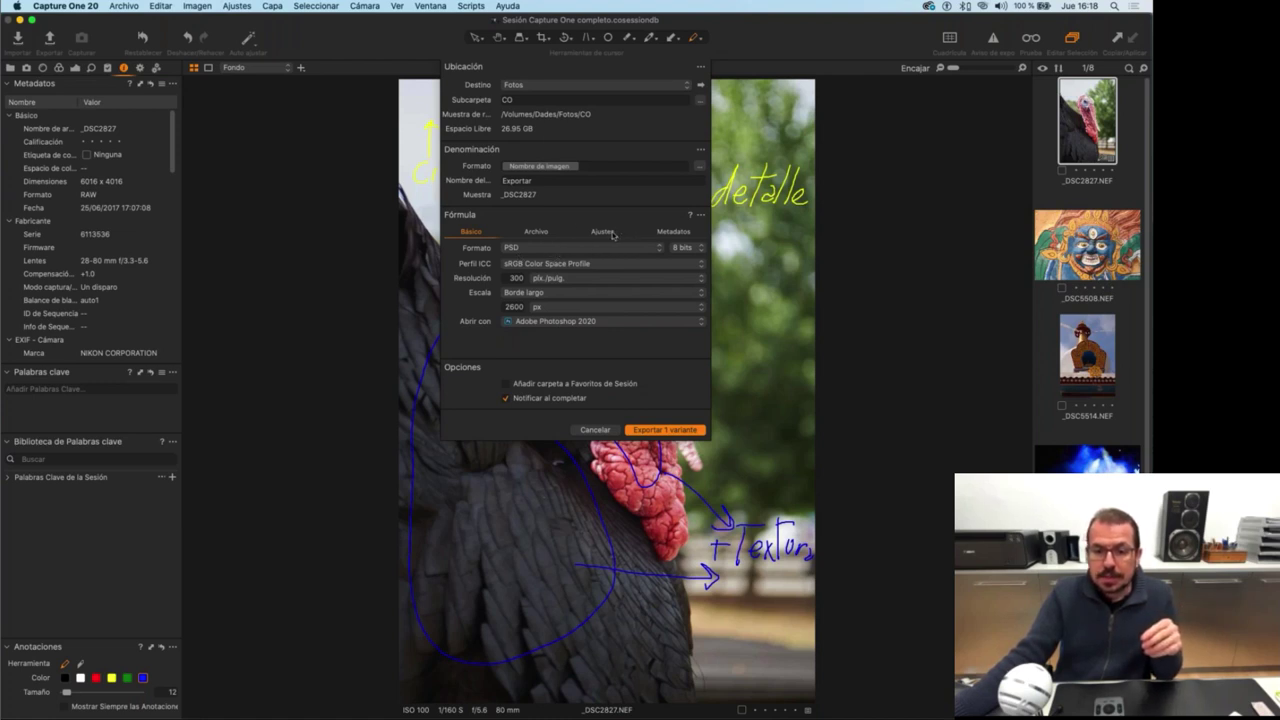
pyautogui.click(612, 234)
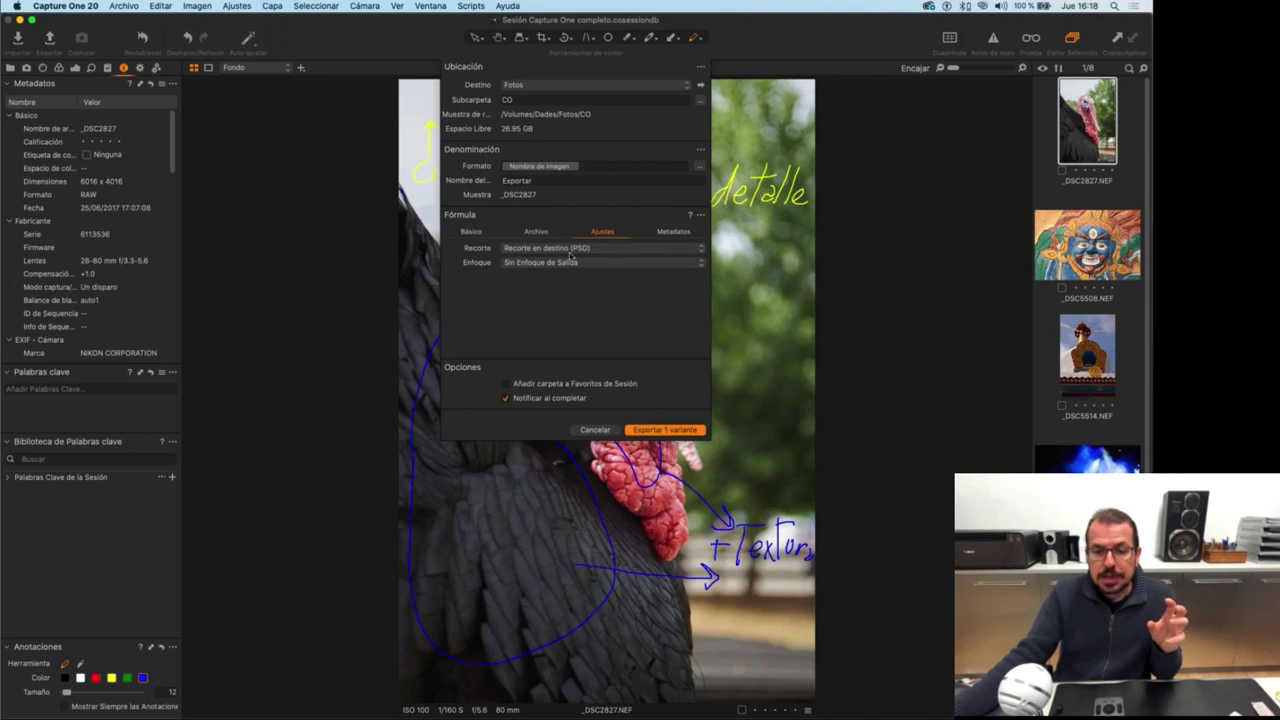
pyautogui.click(663, 233)
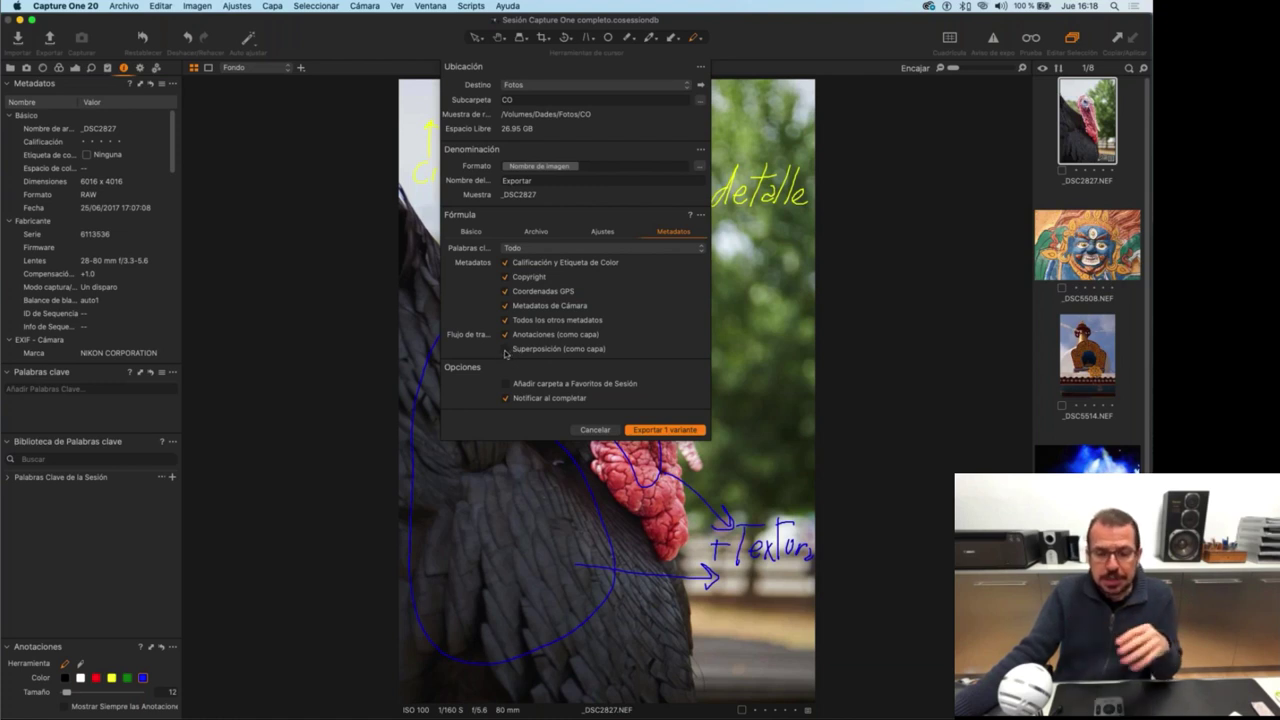
pyautogui.click(659, 430)
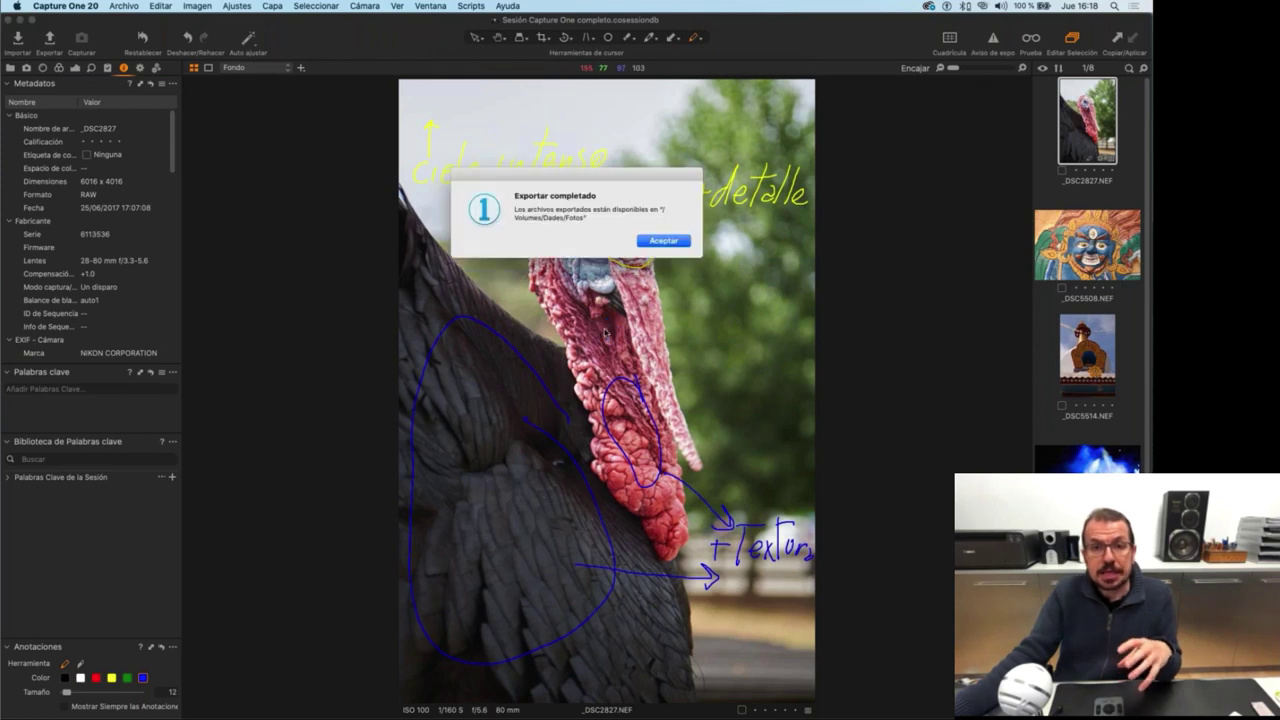
pyautogui.click(663, 241)
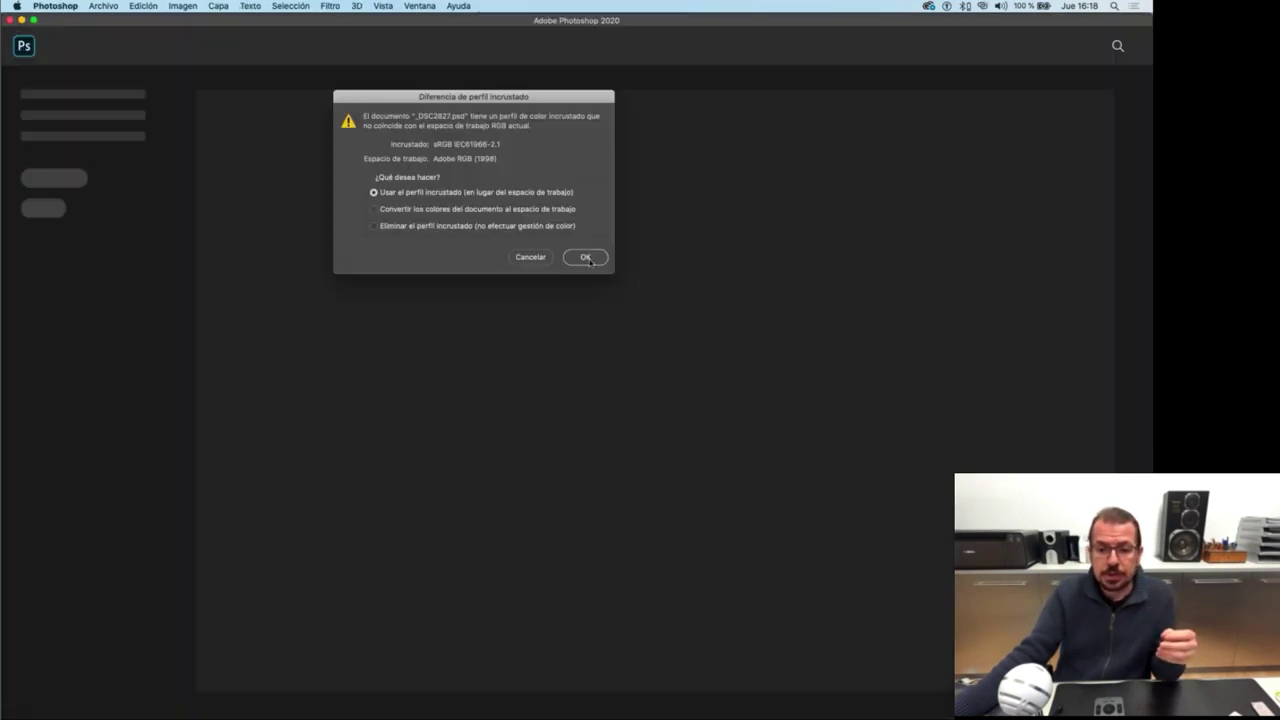
pyautogui.click(587, 258)
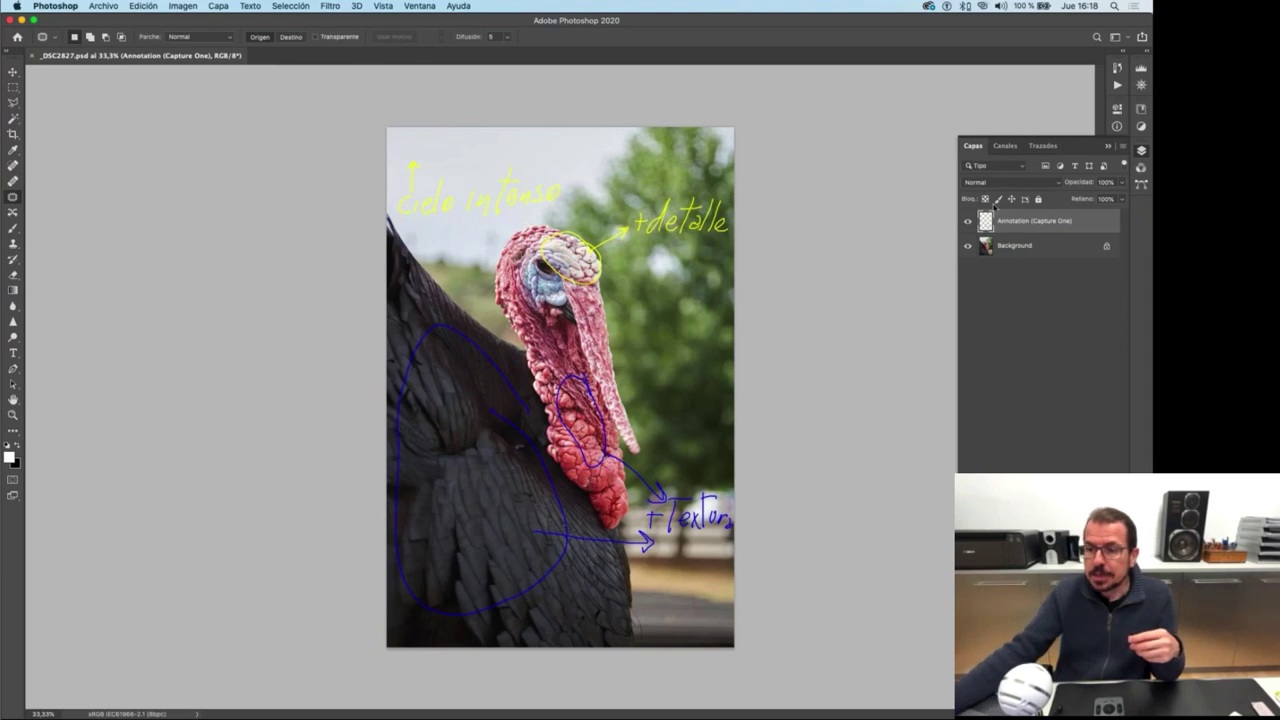
# Toggle the visibility of the Annotation (Capture One) layer to compare the photo with and without the handwritten notes.
pyautogui.click(968, 222)
pyautogui.click(968, 222)
pyautogui.click(968, 222)
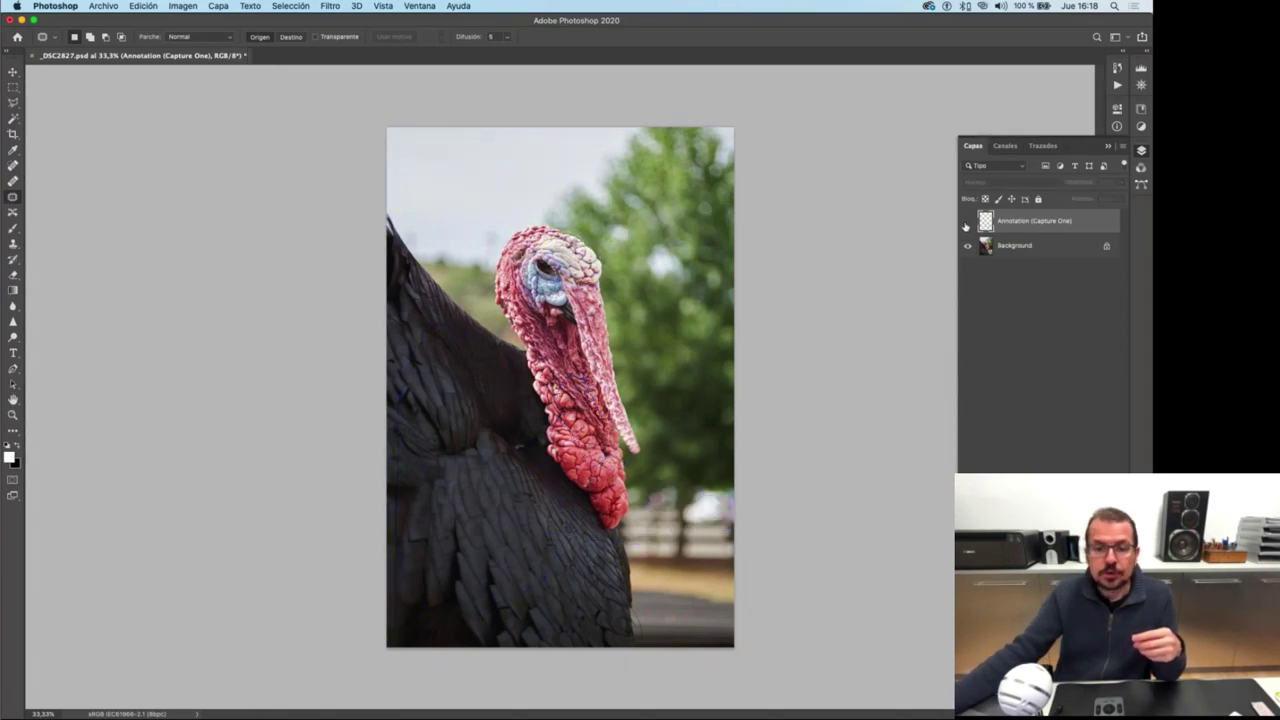
pyautogui.click(968, 222)
pyautogui.click(968, 222)
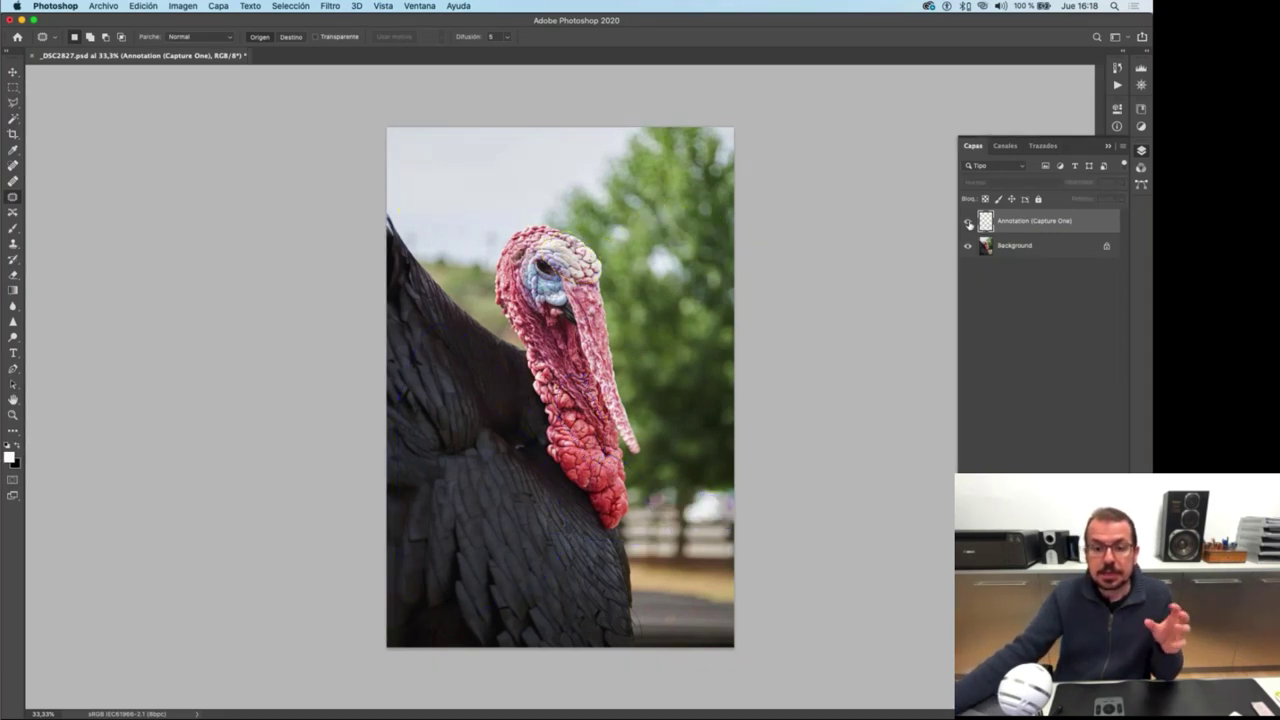
# Switch the Annotation (Capture One) layer off and on once more, leaving the handwritten notes shown over the Background layer.
pyautogui.click(968, 222)
pyautogui.click(968, 222)
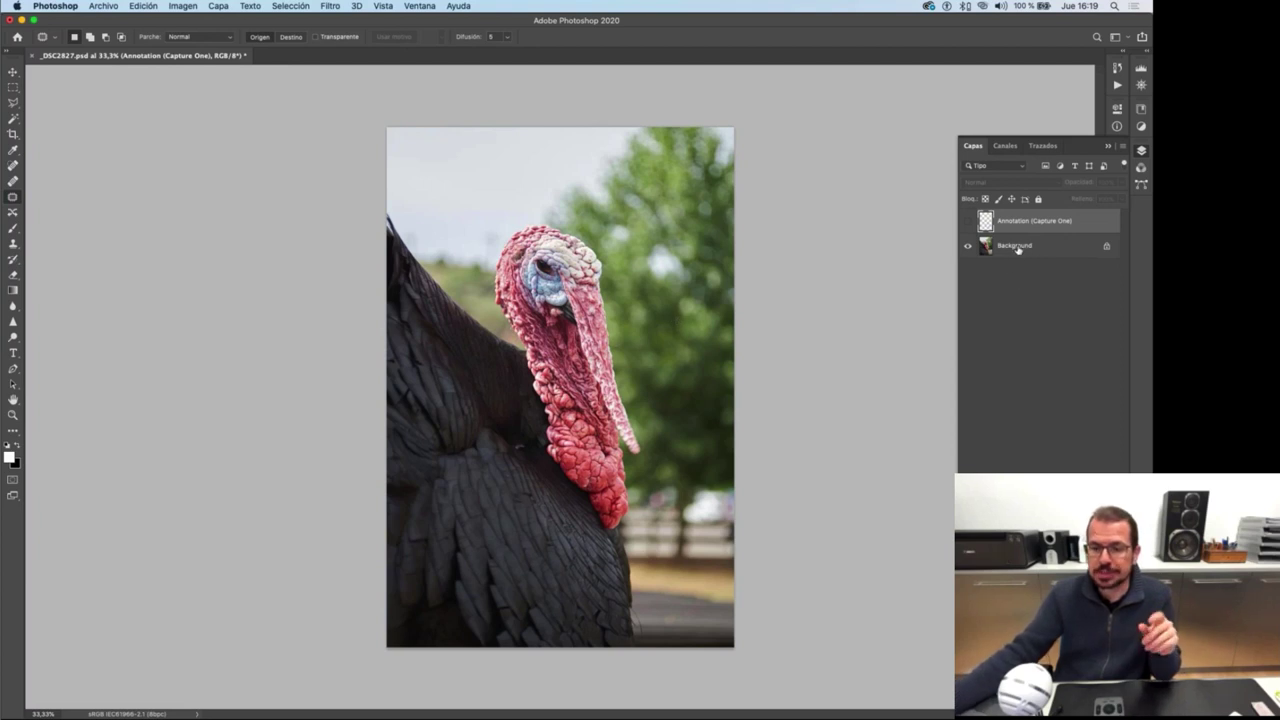
pyautogui.click(968, 222)
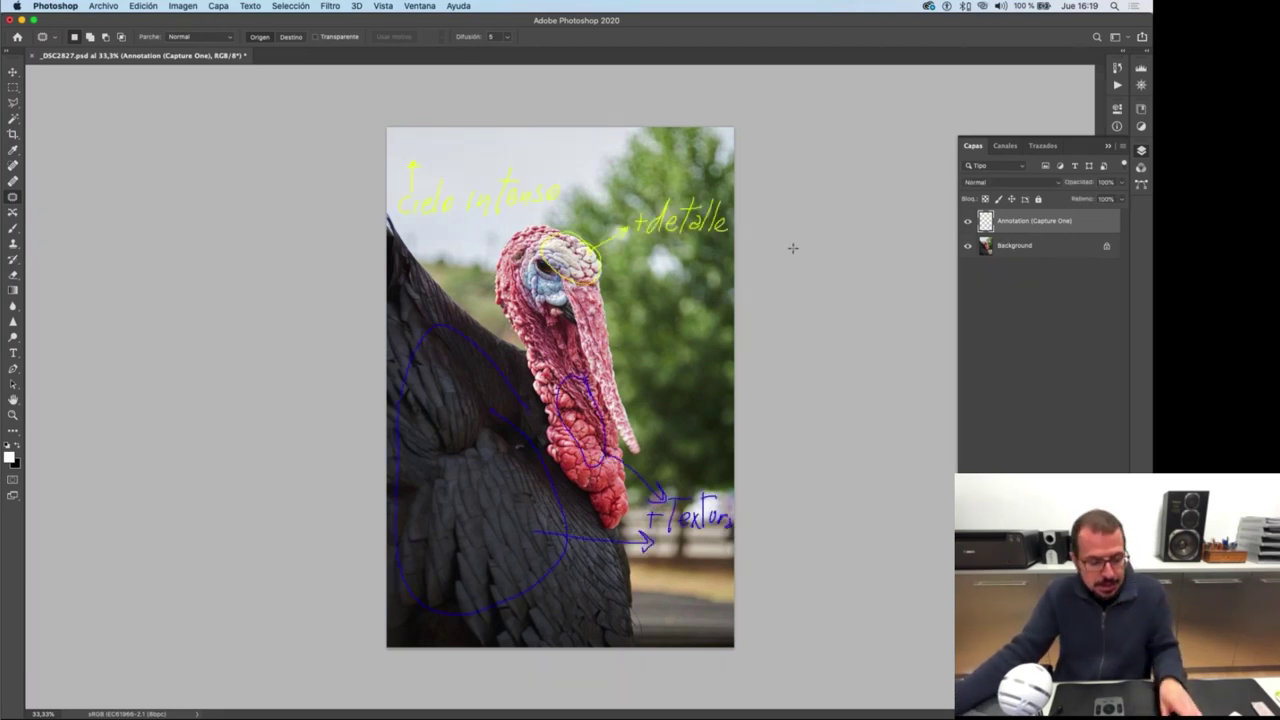
# Switch to Capture One and brush a mask on a new adjustment layer along the outline of the turkey's dark feathered body.
pyautogui.press('super+Tab')
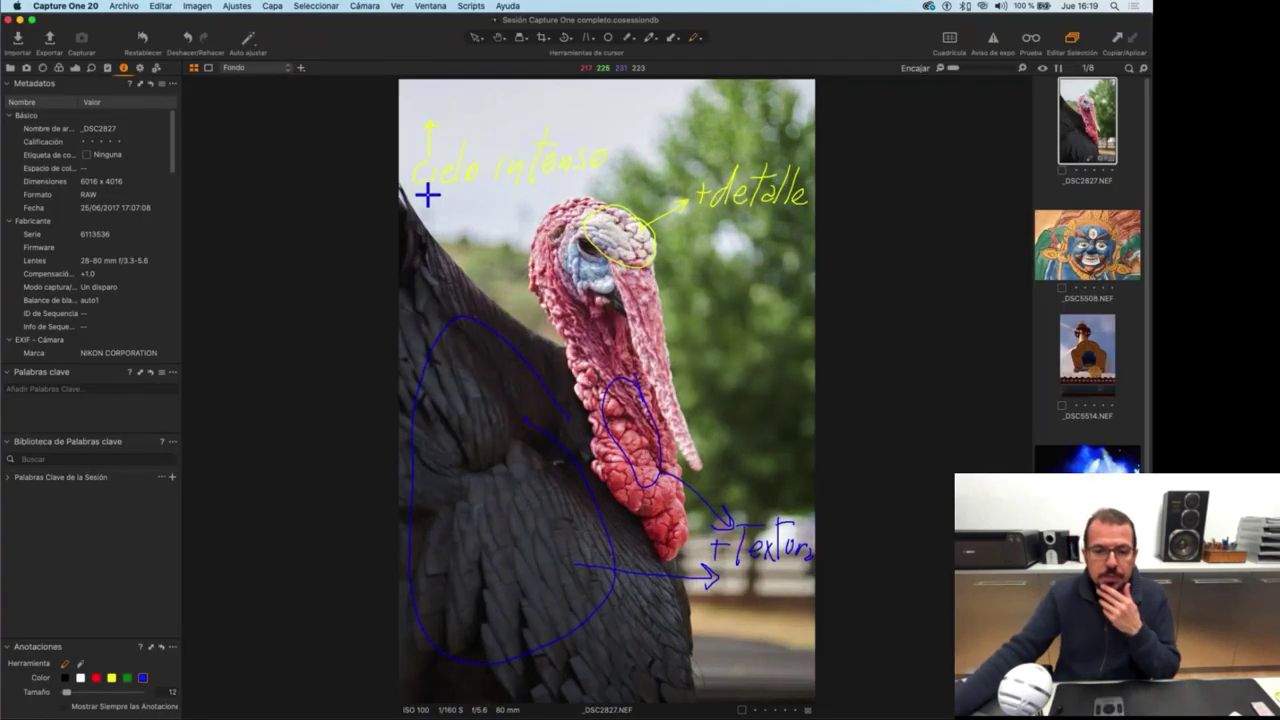
pyautogui.click(75, 68)
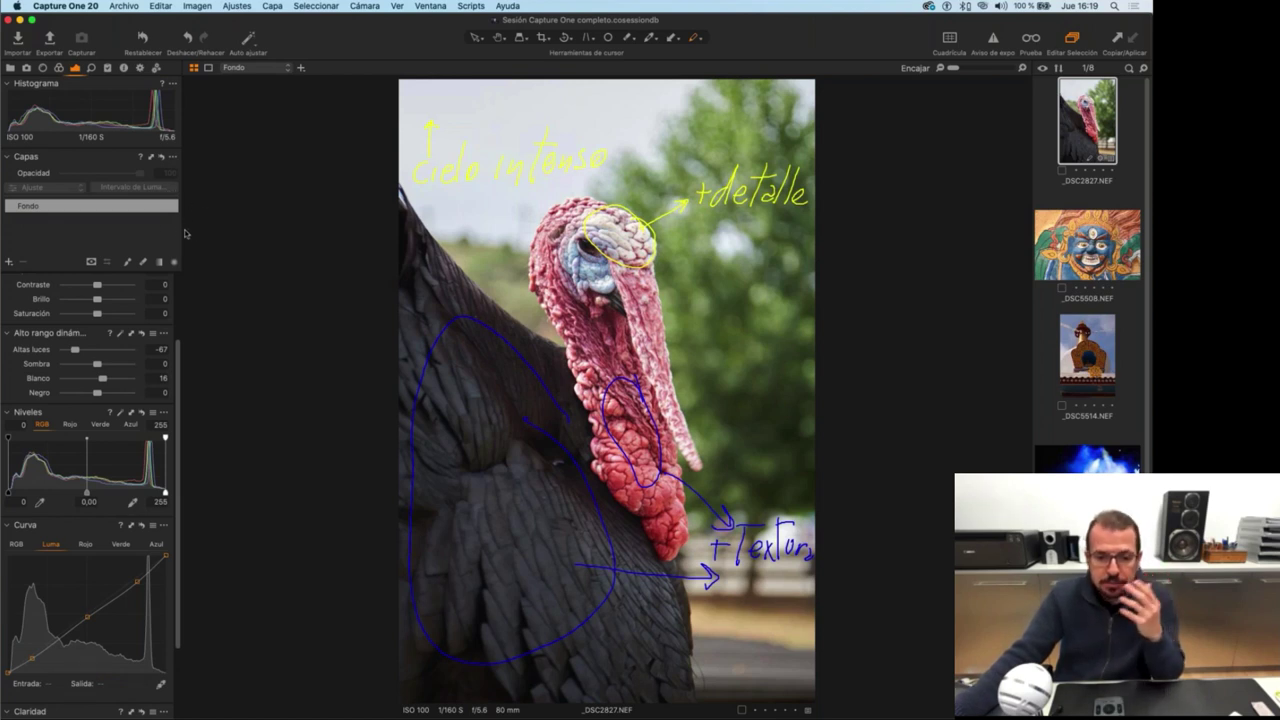
pyautogui.click(128, 262)
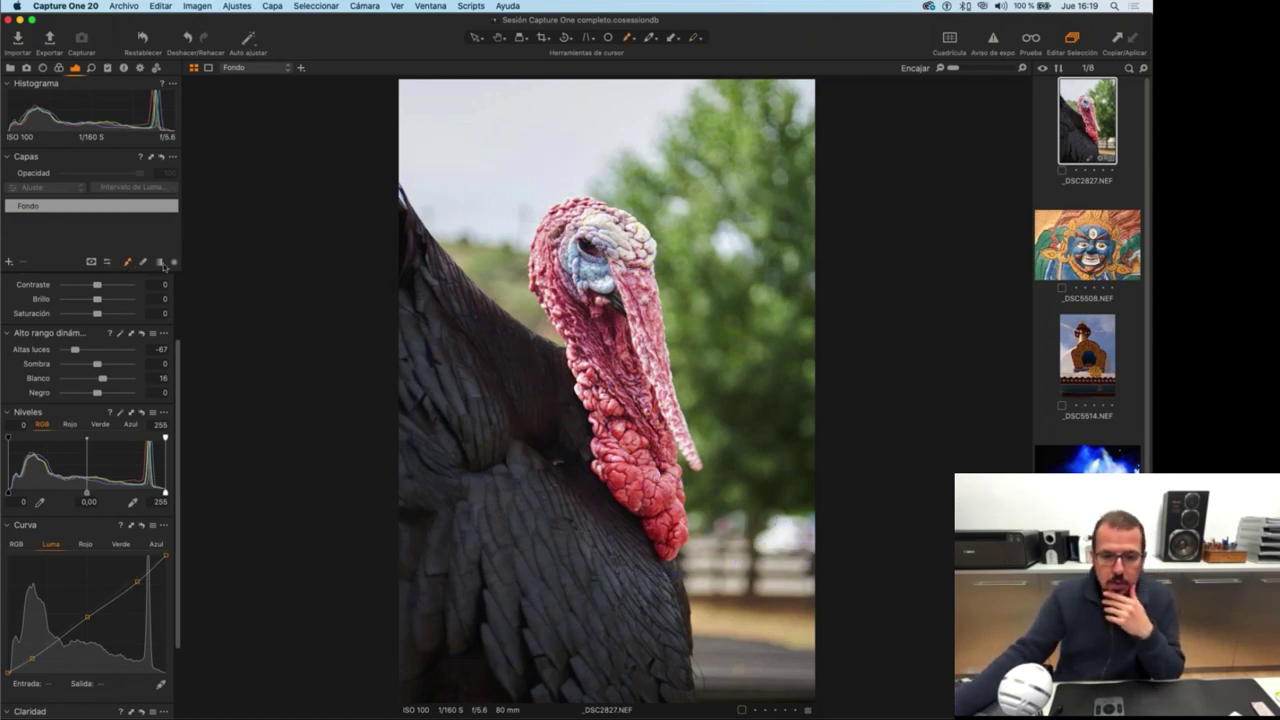
pyautogui.click(410, 246)
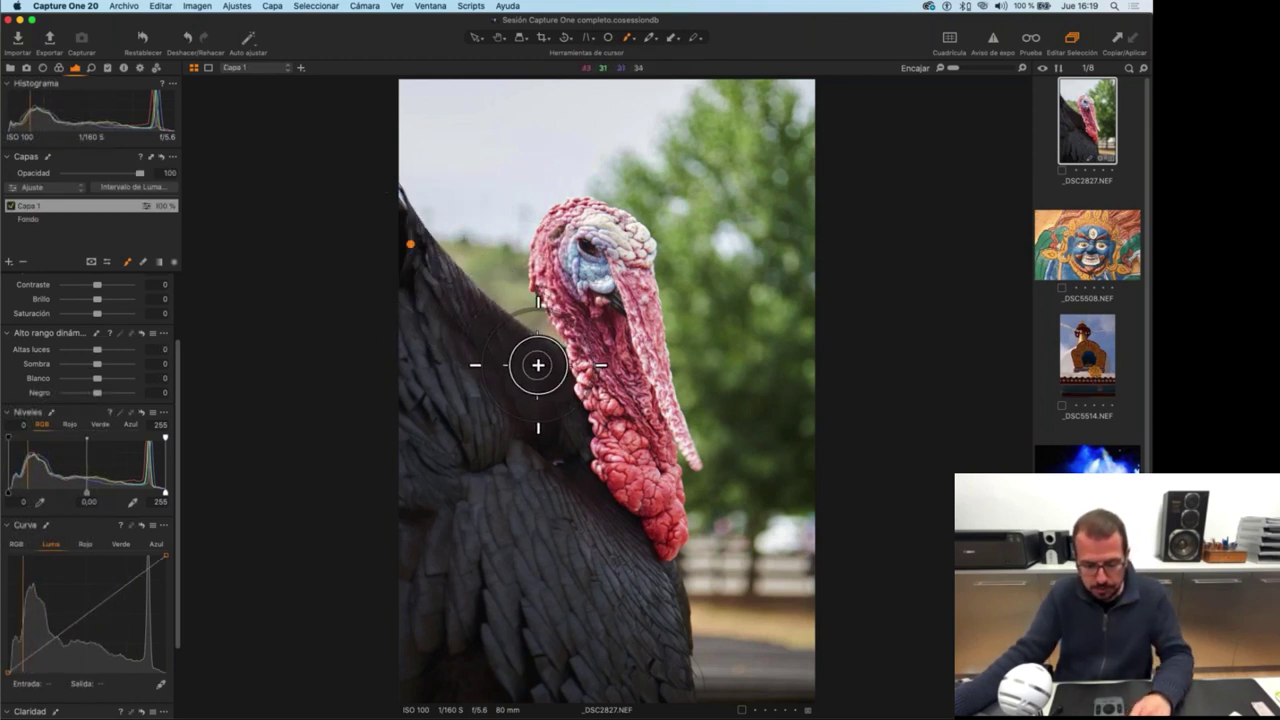
pyautogui.moveTo(534, 366)
pyautogui.mouseDown()
pyautogui.moveTo(571, 373)
pyautogui.moveTo(550, 378)
pyautogui.moveTo(663, 590)
pyautogui.moveTo(683, 682)
pyautogui.moveTo(407, 696)
pyautogui.moveTo(381, 484)
pyautogui.moveTo(397, 217)
pyautogui.moveTo(457, 310)
pyautogui.moveTo(430, 282)
pyautogui.moveTo(410, 284)
pyautogui.moveTo(400, 609)
pyautogui.mouseUp()
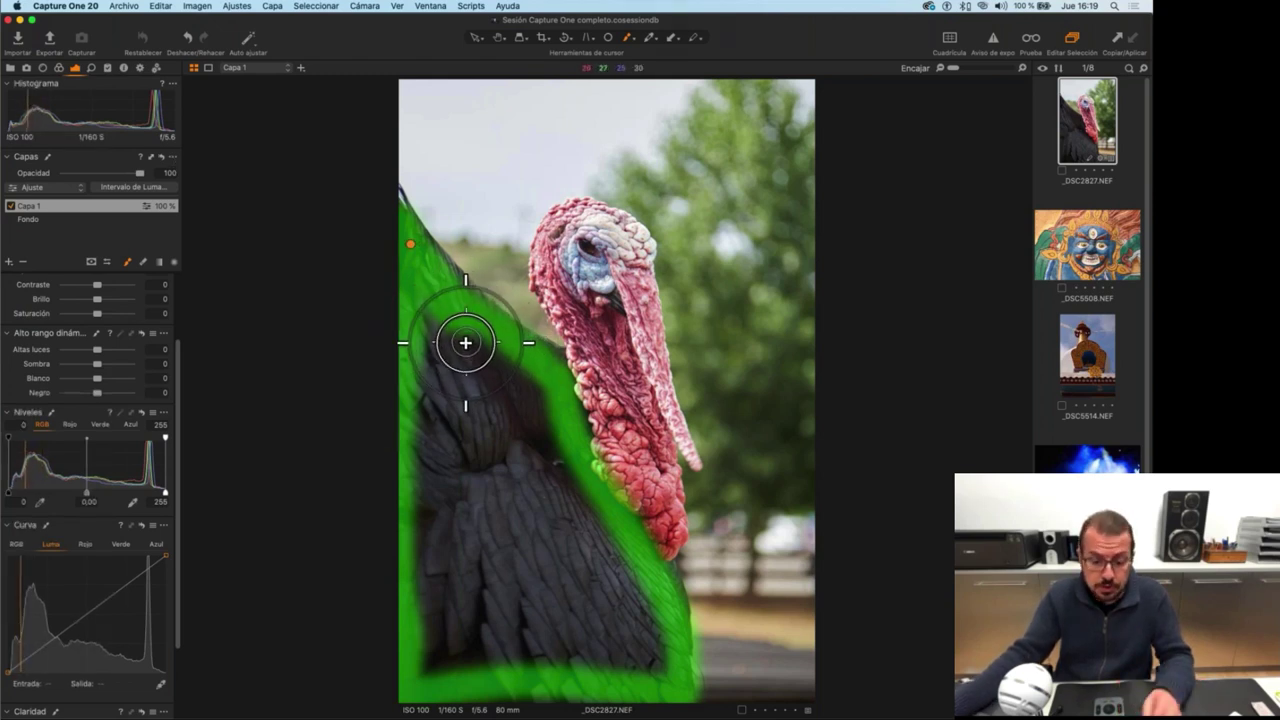
# Change the layer mask colour to red in the appearance preferences.
pyautogui.press('super+comma')
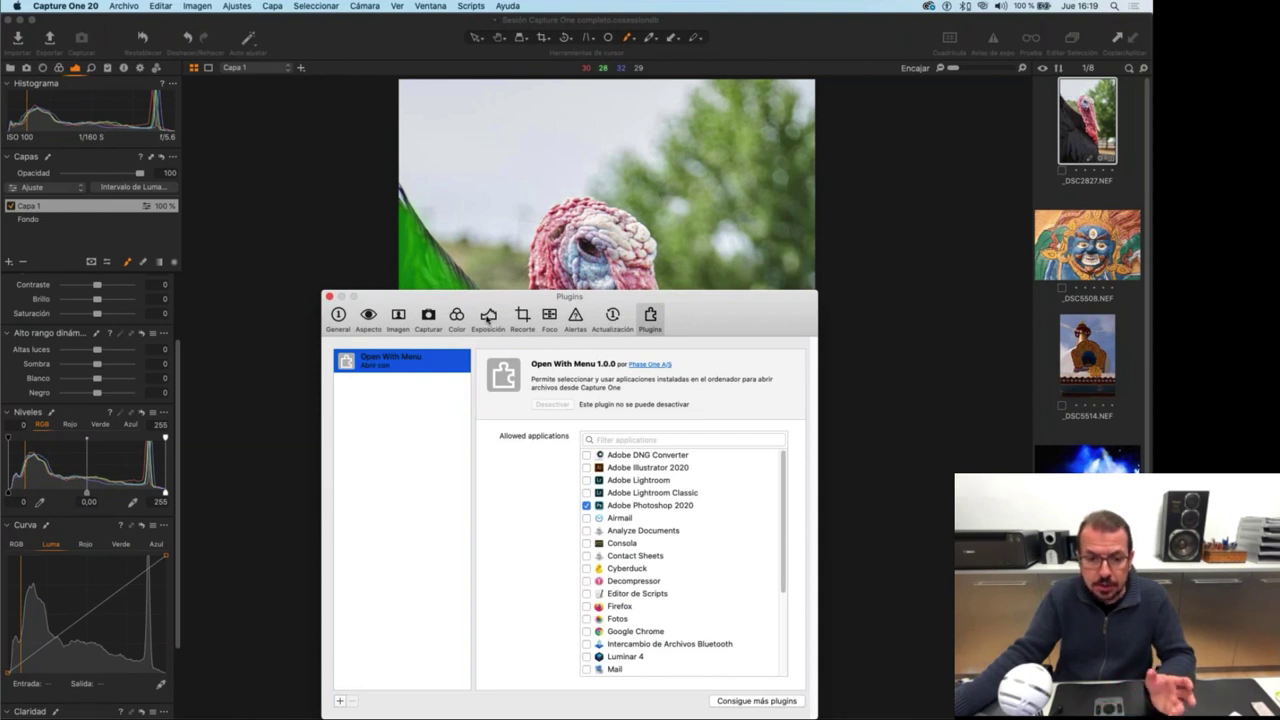
pyautogui.click(398, 318)
pyautogui.click(368, 318)
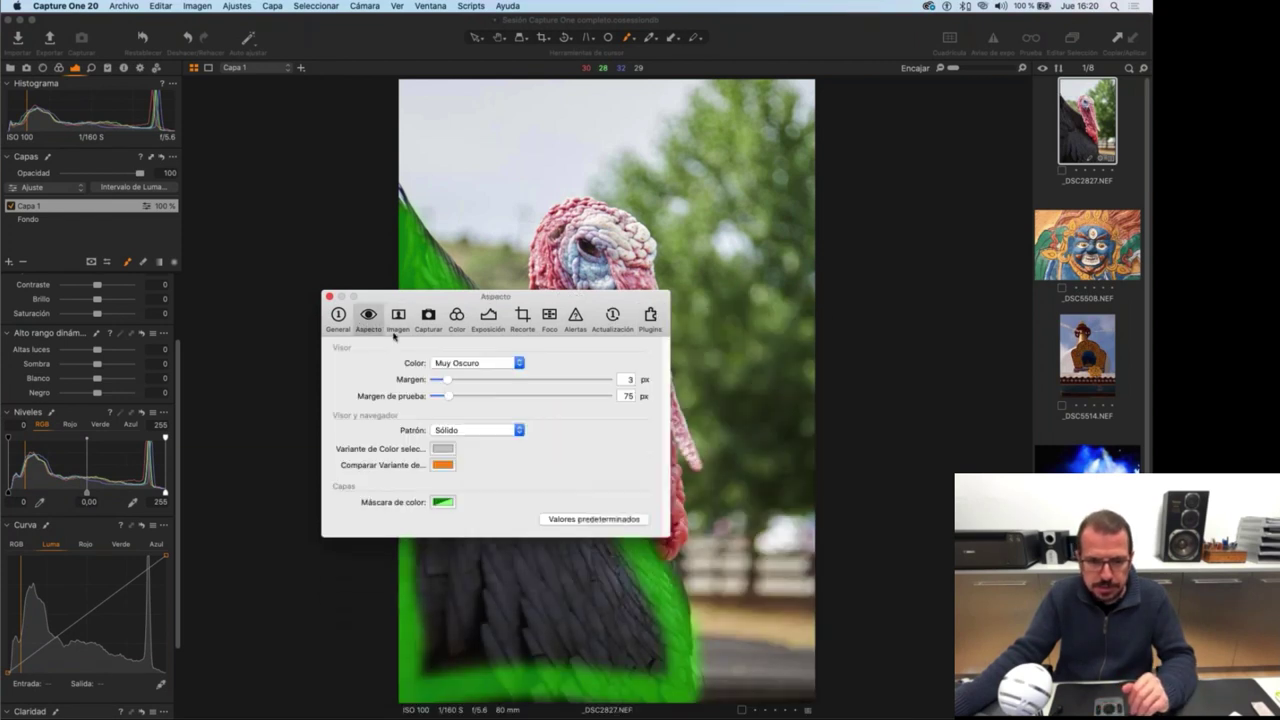
pyautogui.click(443, 502)
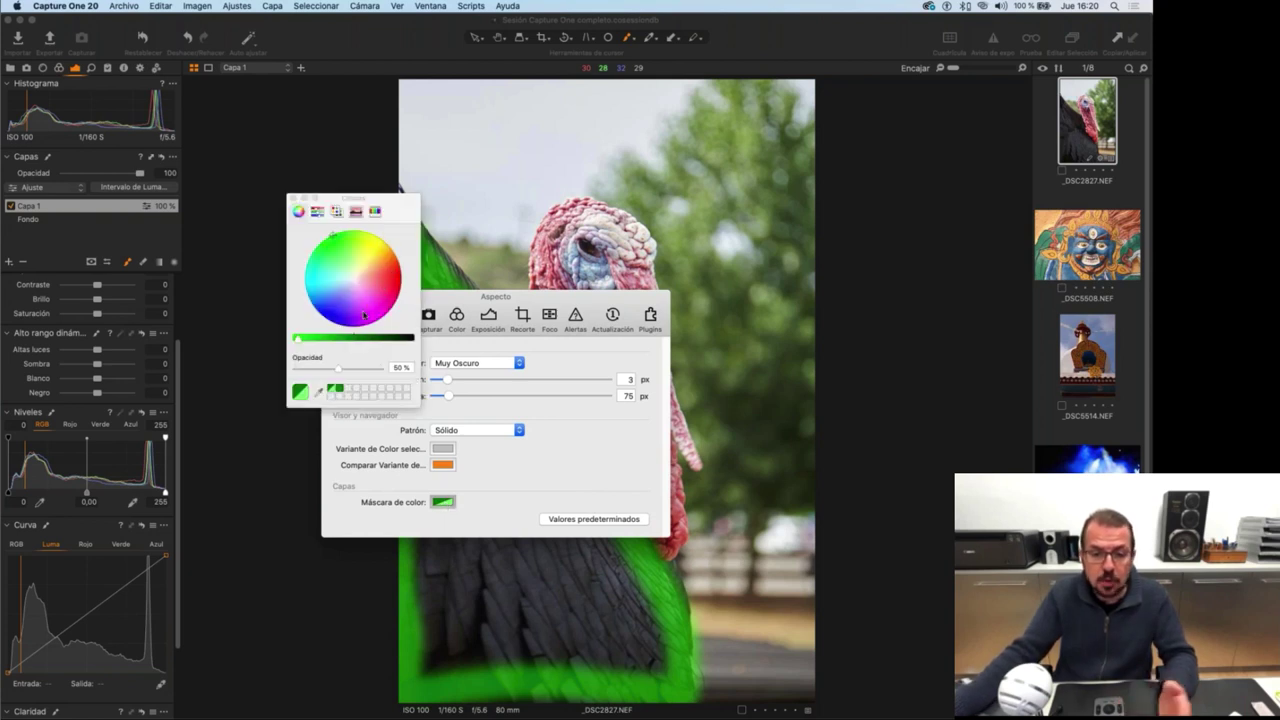
pyautogui.click(397, 279)
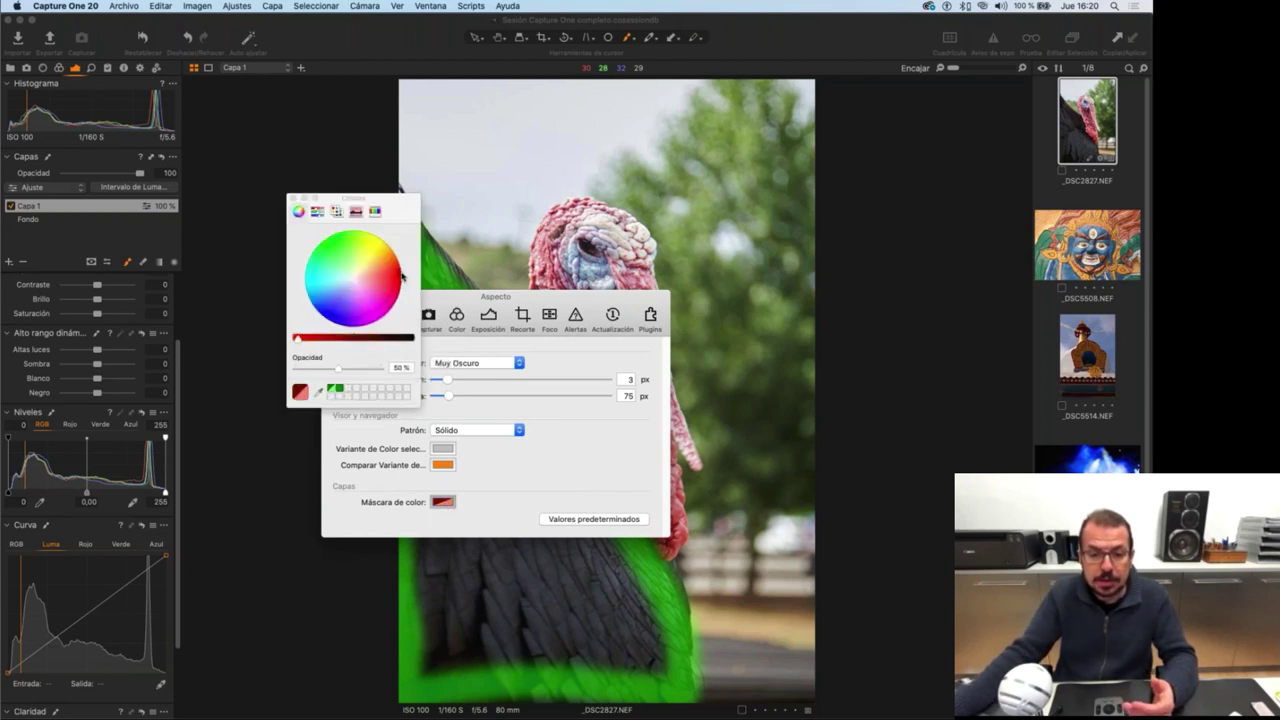
pyautogui.click(293, 199)
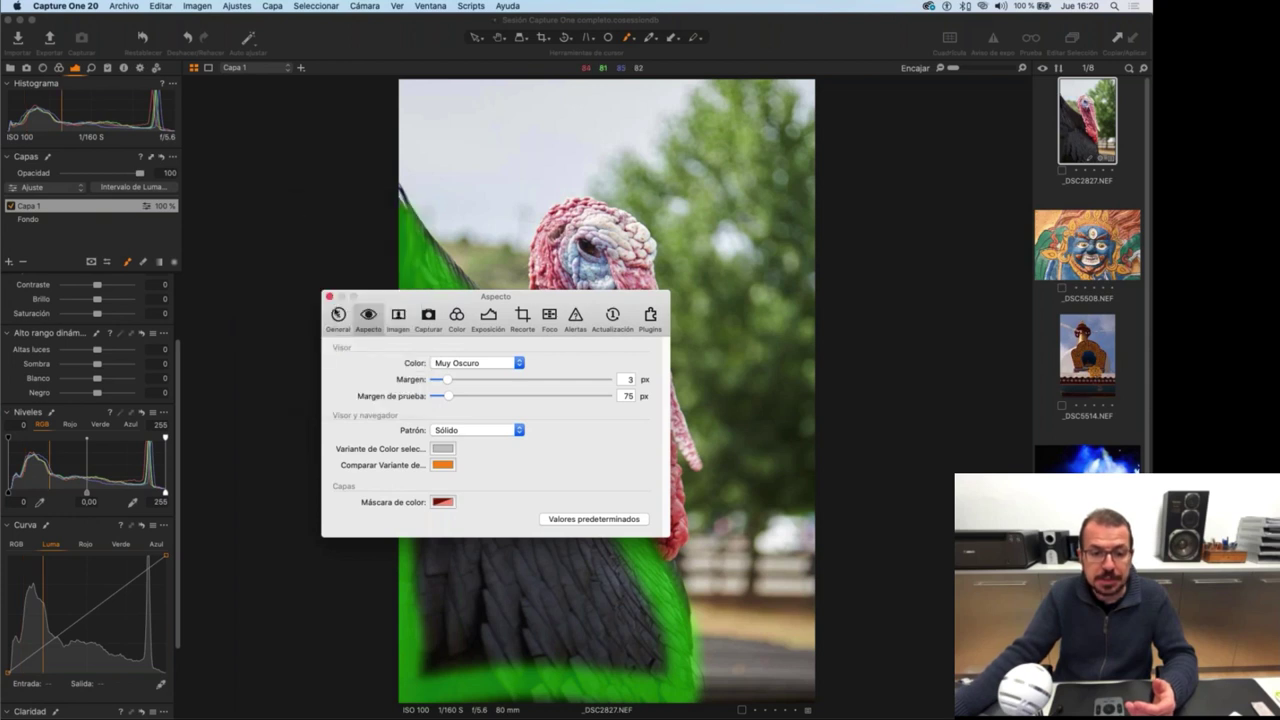
pyautogui.click(327, 298)
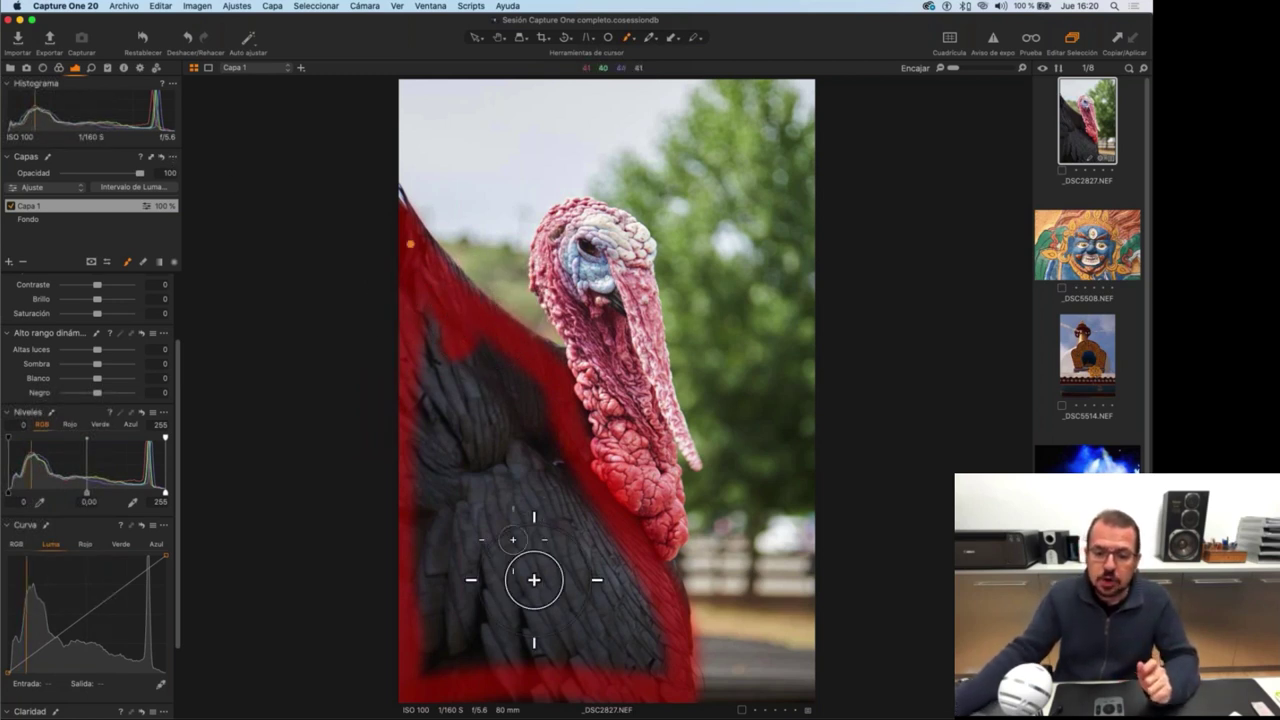
# Fill the outlined body mask on Capa 1 and hide the mask overlay.
pyautogui.click(173, 160)
pyautogui.click(173, 160)
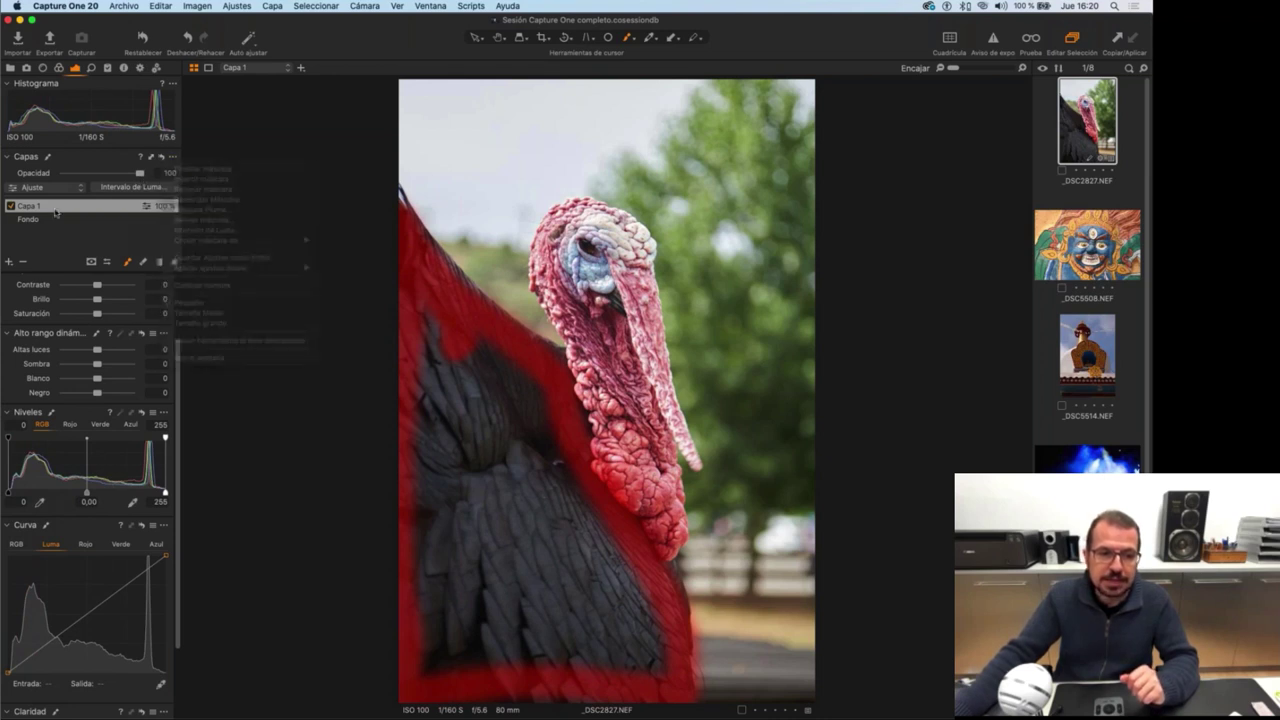
pyautogui.click(173, 159)
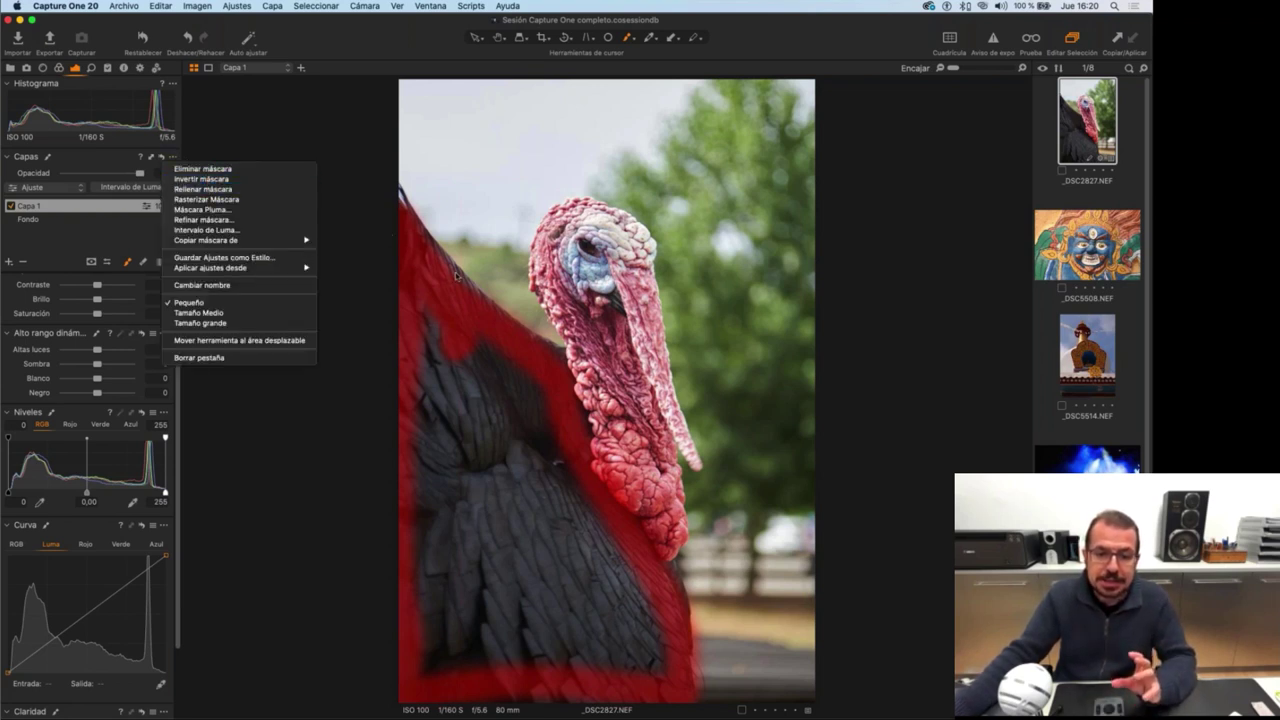
pyautogui.click(240, 194)
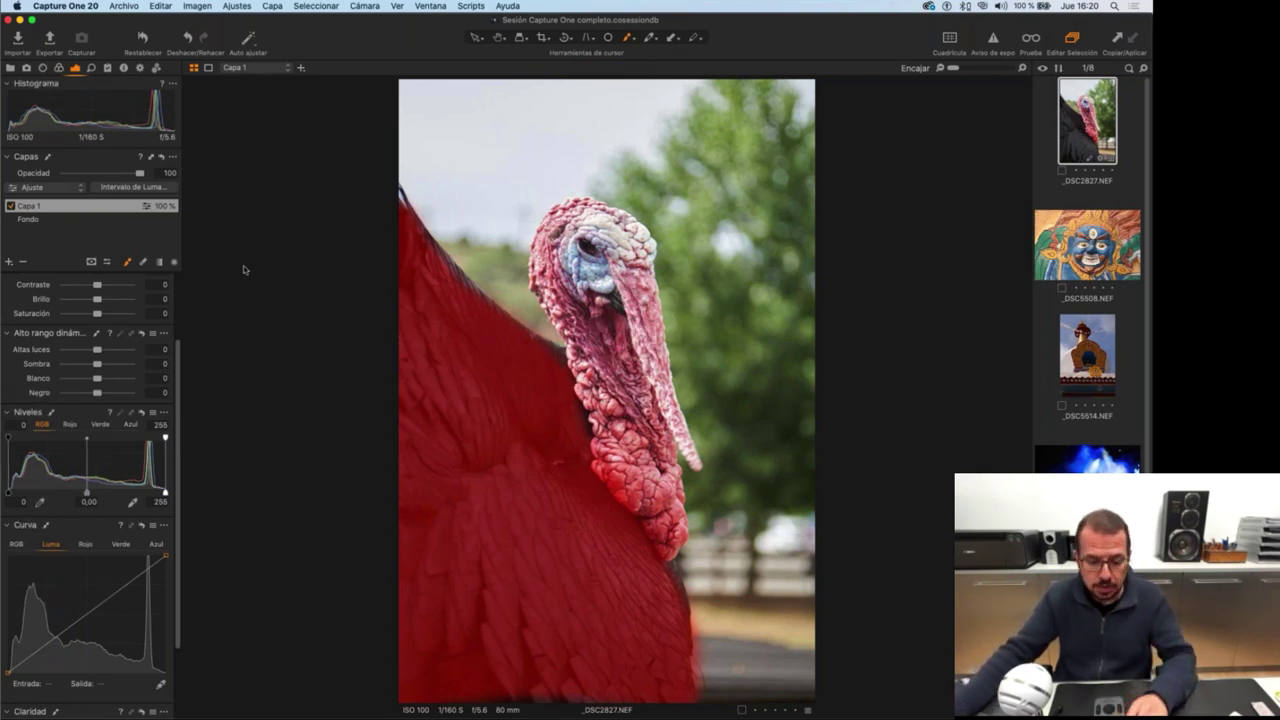
pyautogui.press('m')
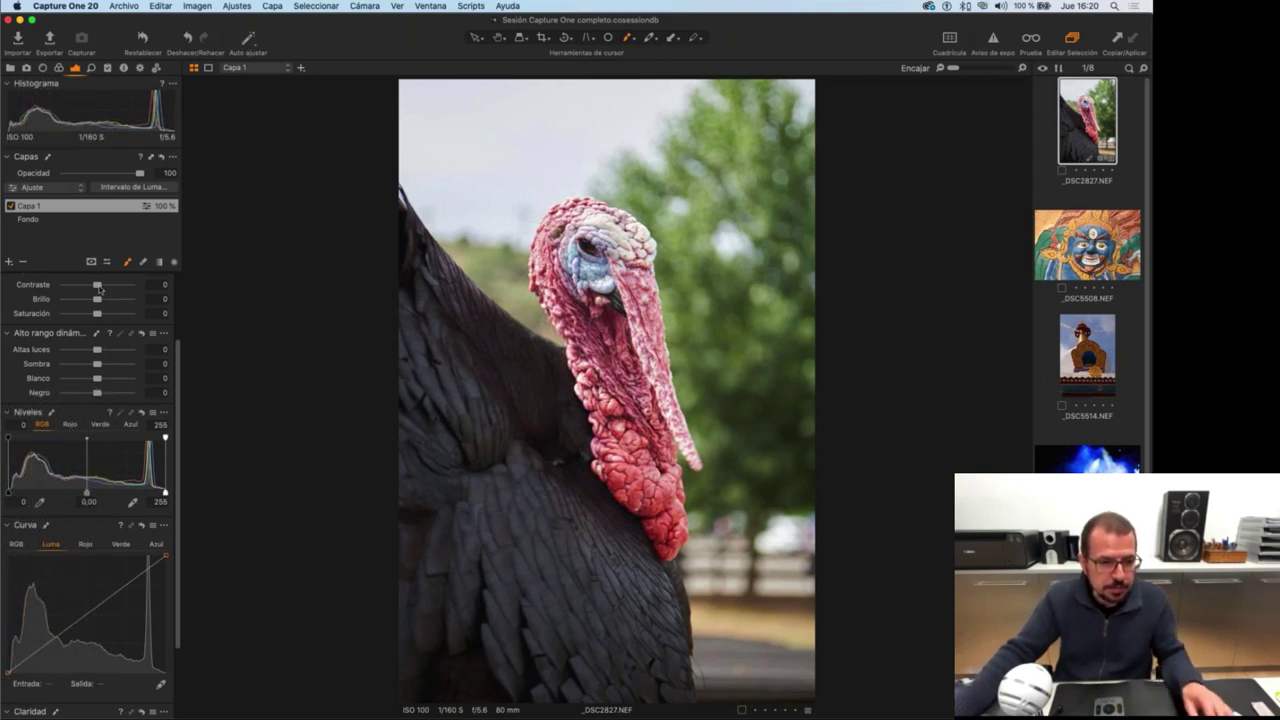
# Set Capa 1's contrast to 5 and shape its Luma curve with three points that brighten the midtones.
pyautogui.moveTo(98, 287); pyautogui.dragTo(101, 287)
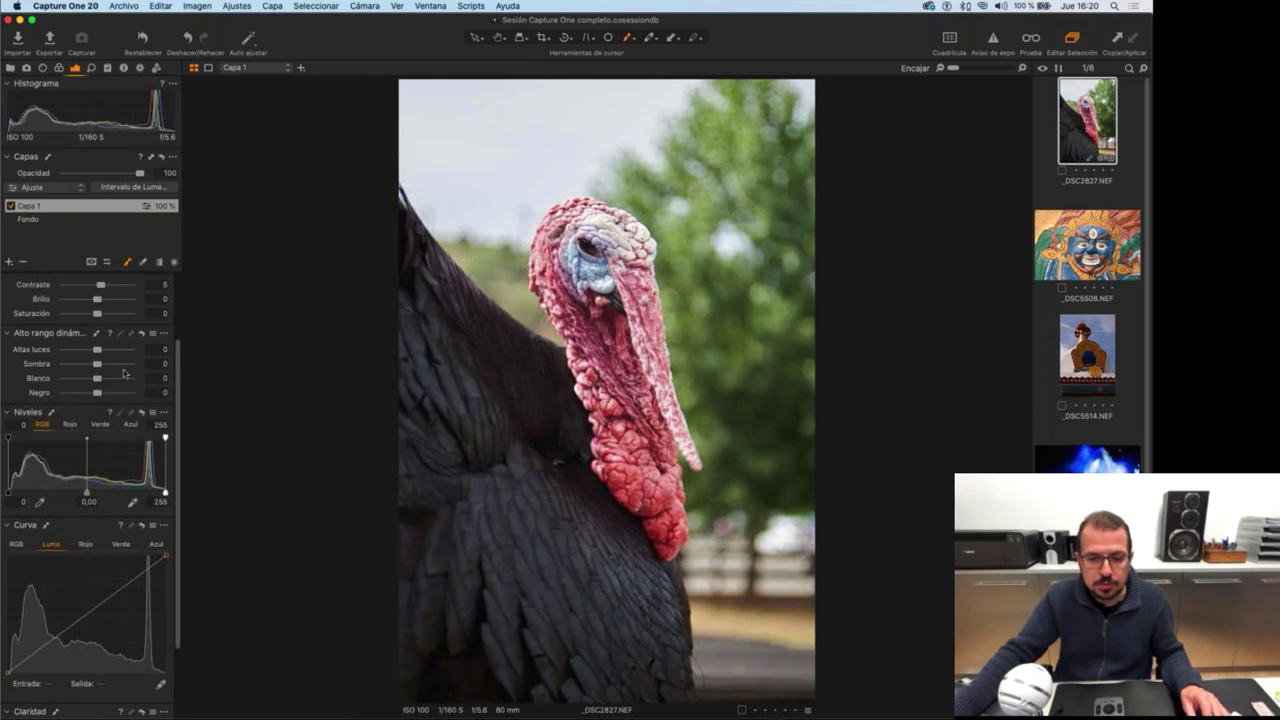
pyautogui.scroll(-3, 40, 588)
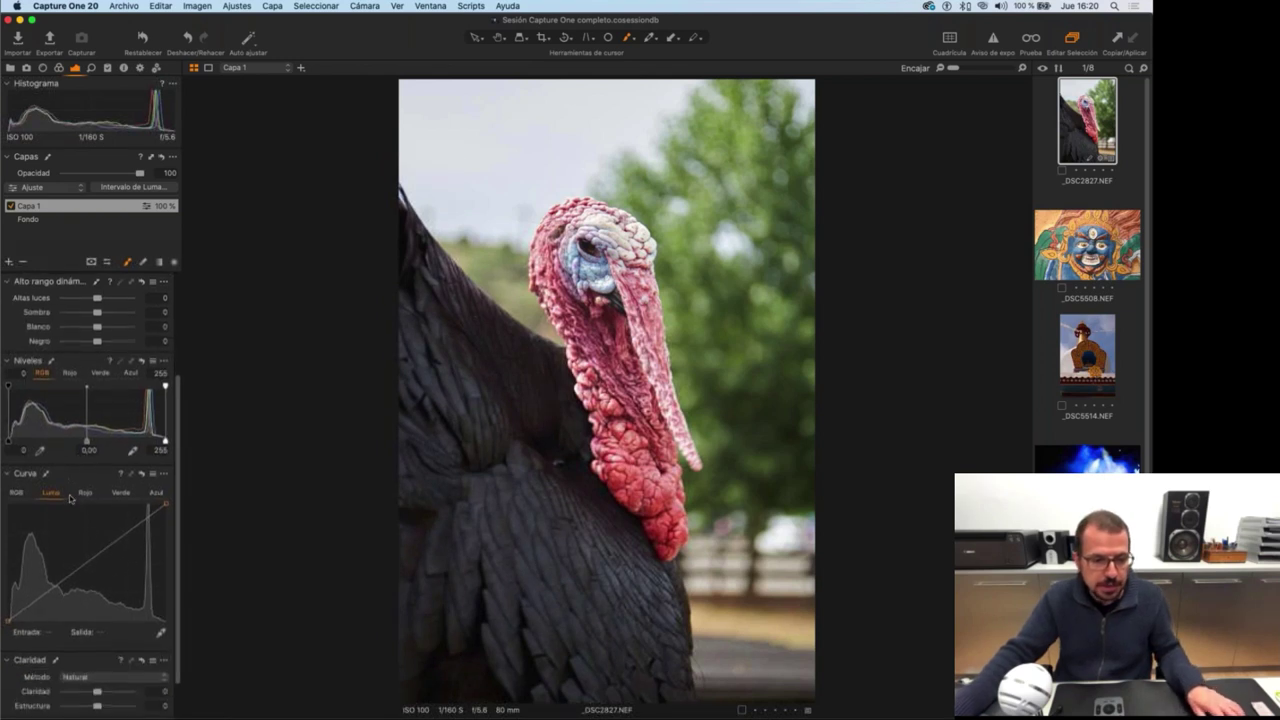
pyautogui.click(40, 585)
pyautogui.click(132, 508)
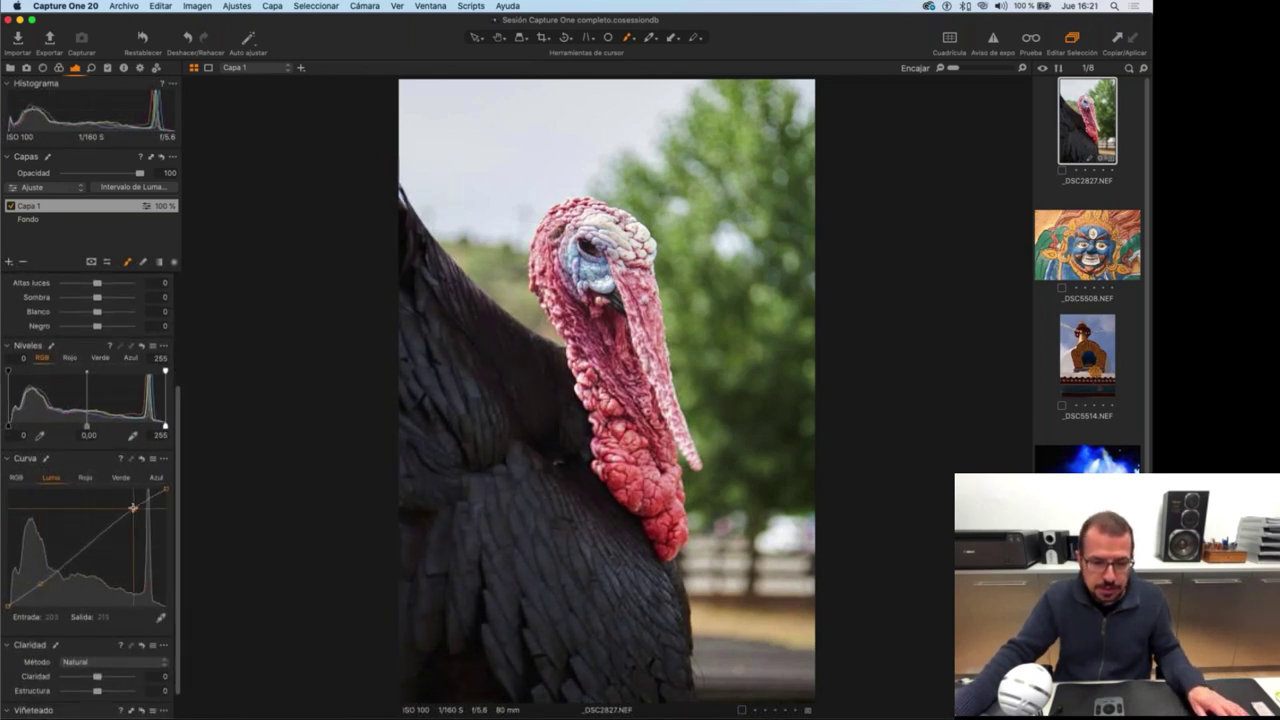
pyautogui.click(72, 549)
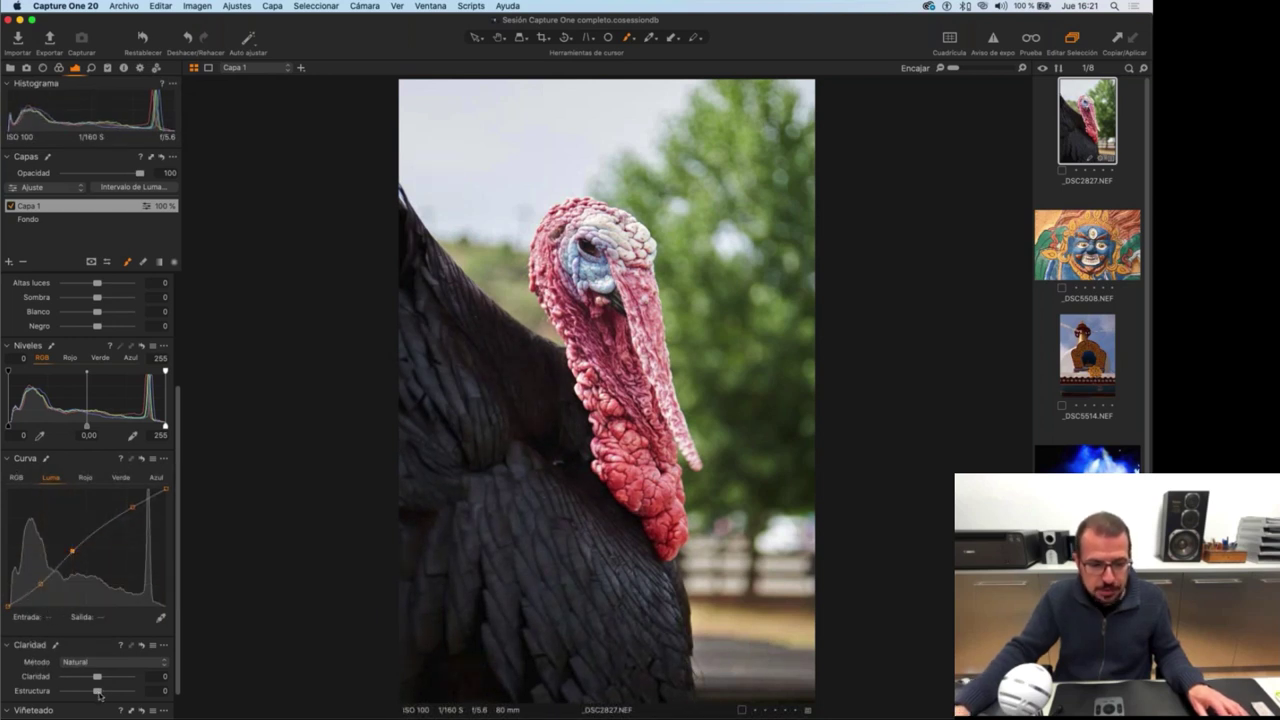
# Set Capa 1's Structure to 100 and Clarity to 52, and toggle the layer to compare the feather texture.
pyautogui.moveTo(99, 696); pyautogui.dragTo(119, 678)
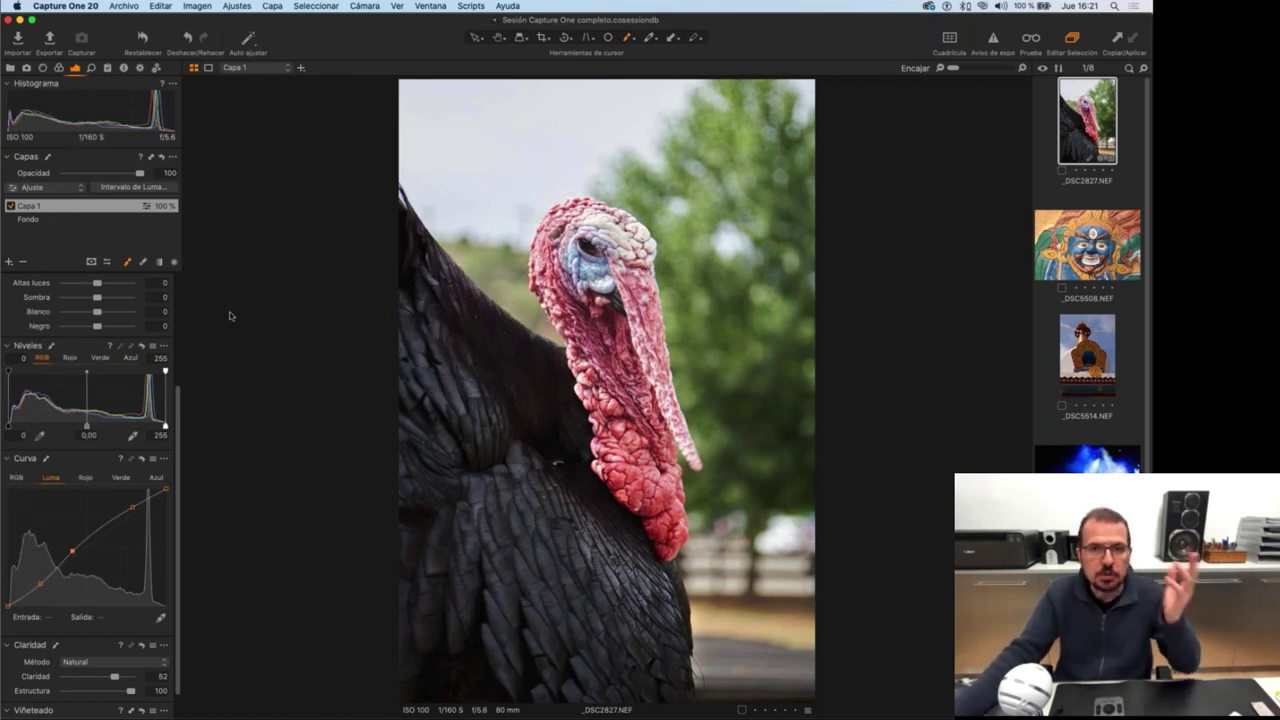
pyautogui.click(14, 206)
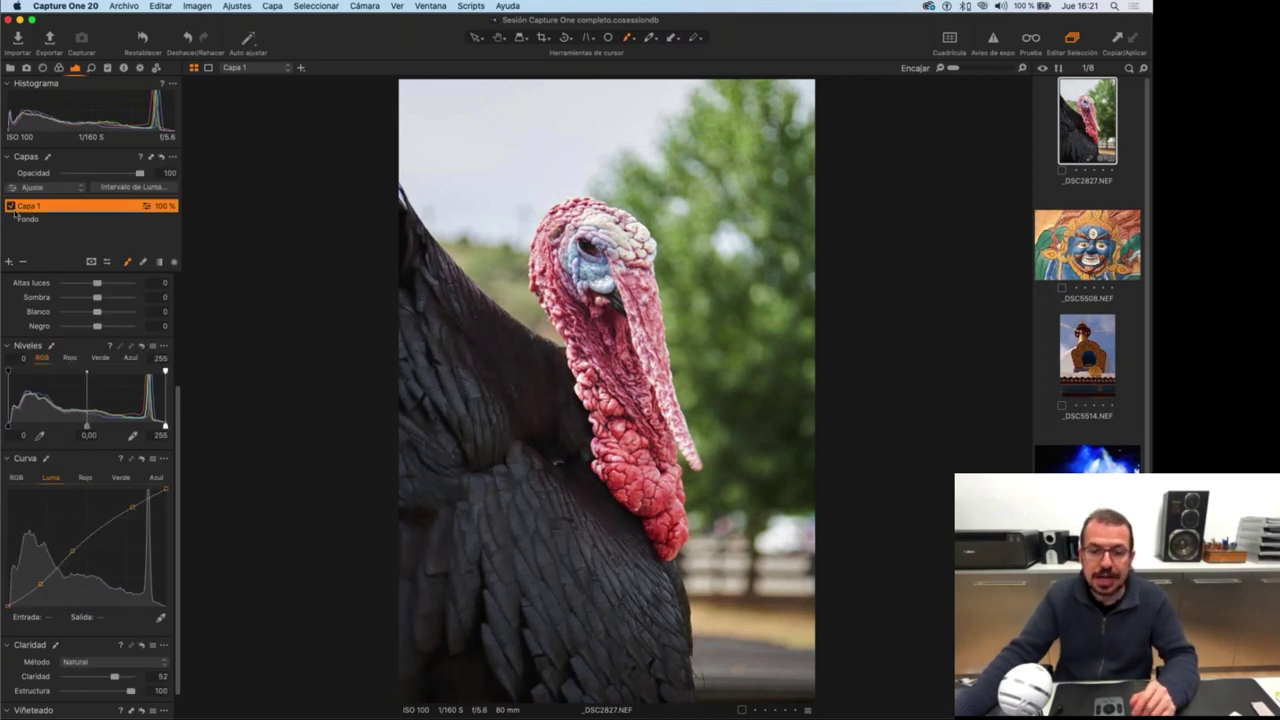
# Set up a variant export as a 16-bit PSD at a fixed scale of 100%.
pyautogui.click(125, 6)
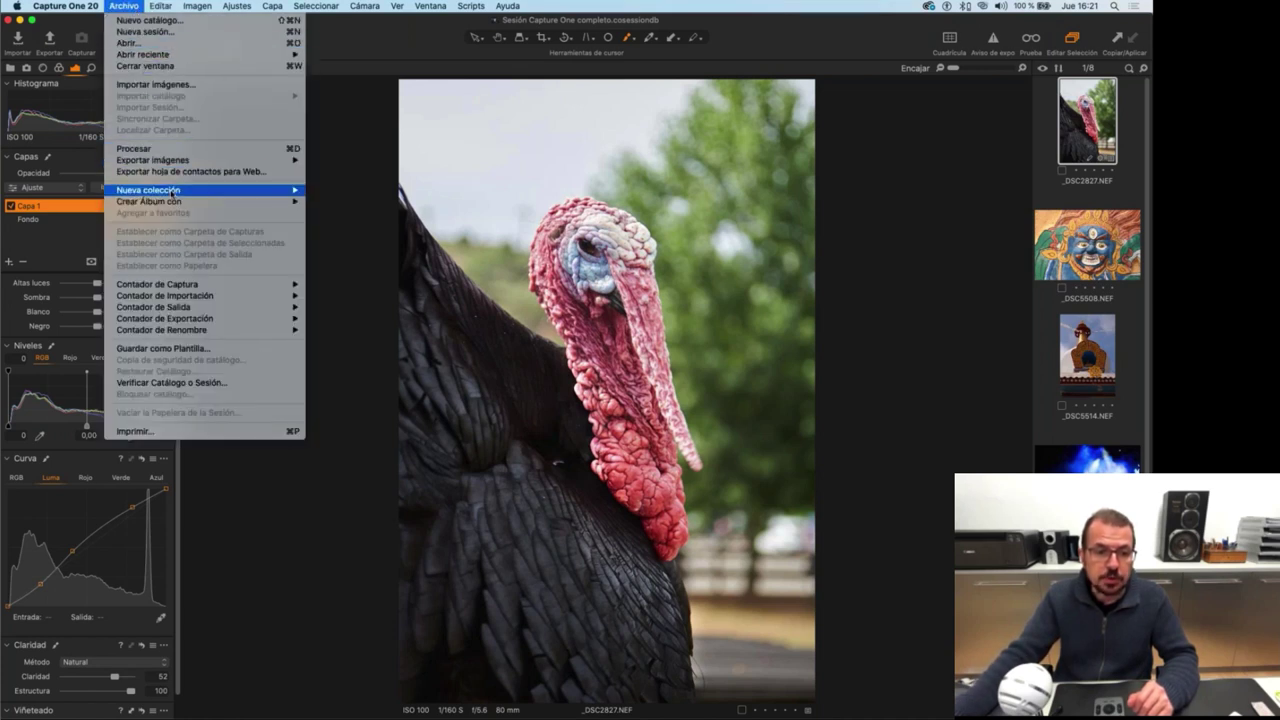
pyautogui.moveTo(190, 164)
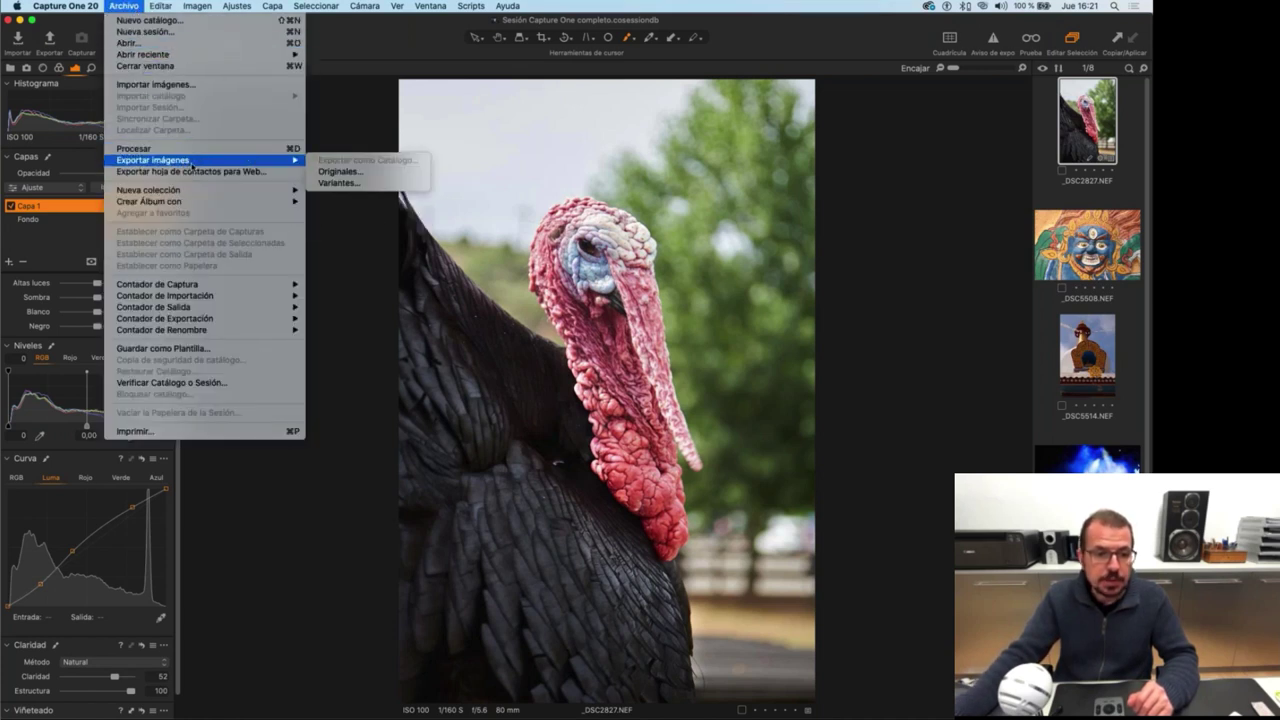
pyautogui.click(340, 183)
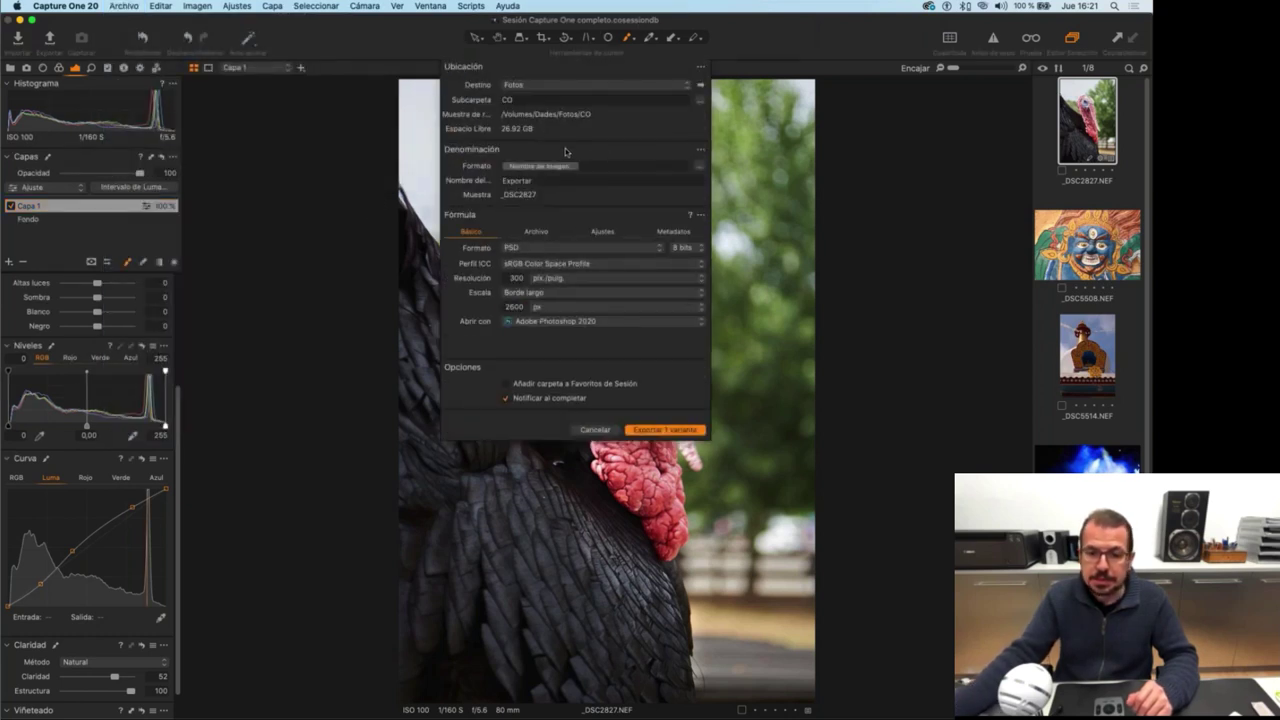
pyautogui.click(684, 247)
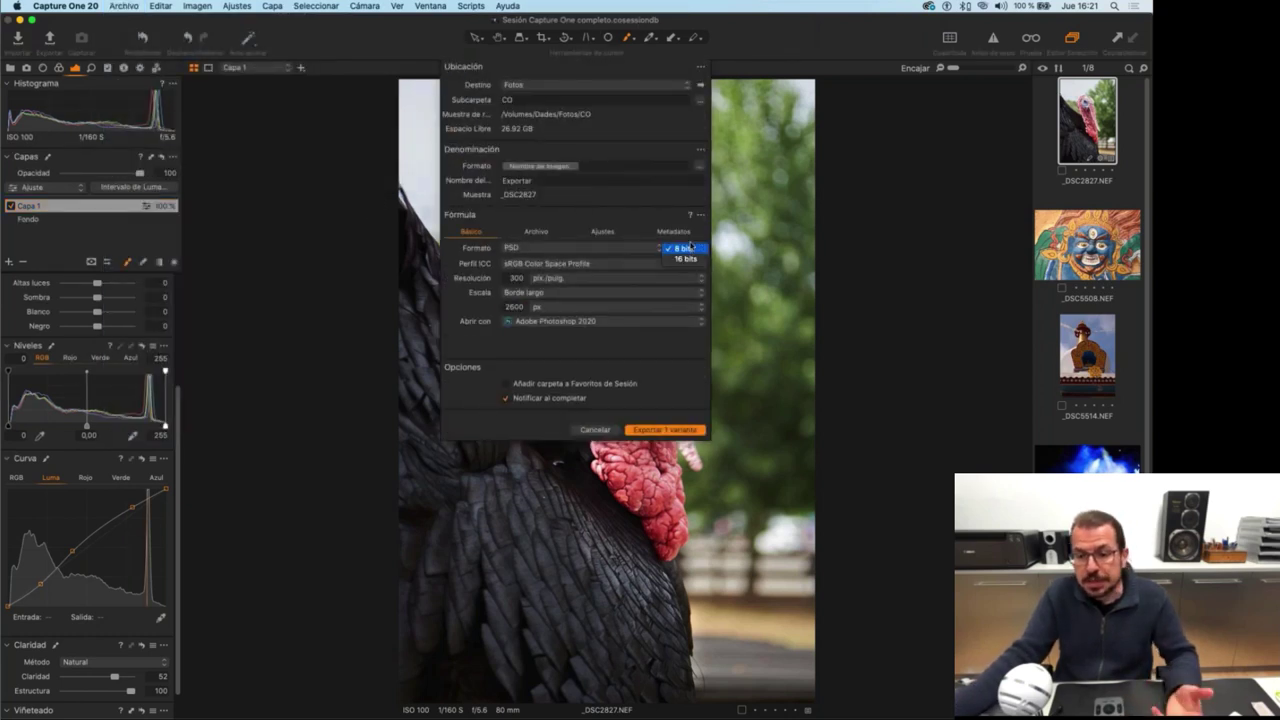
pyautogui.click(694, 260)
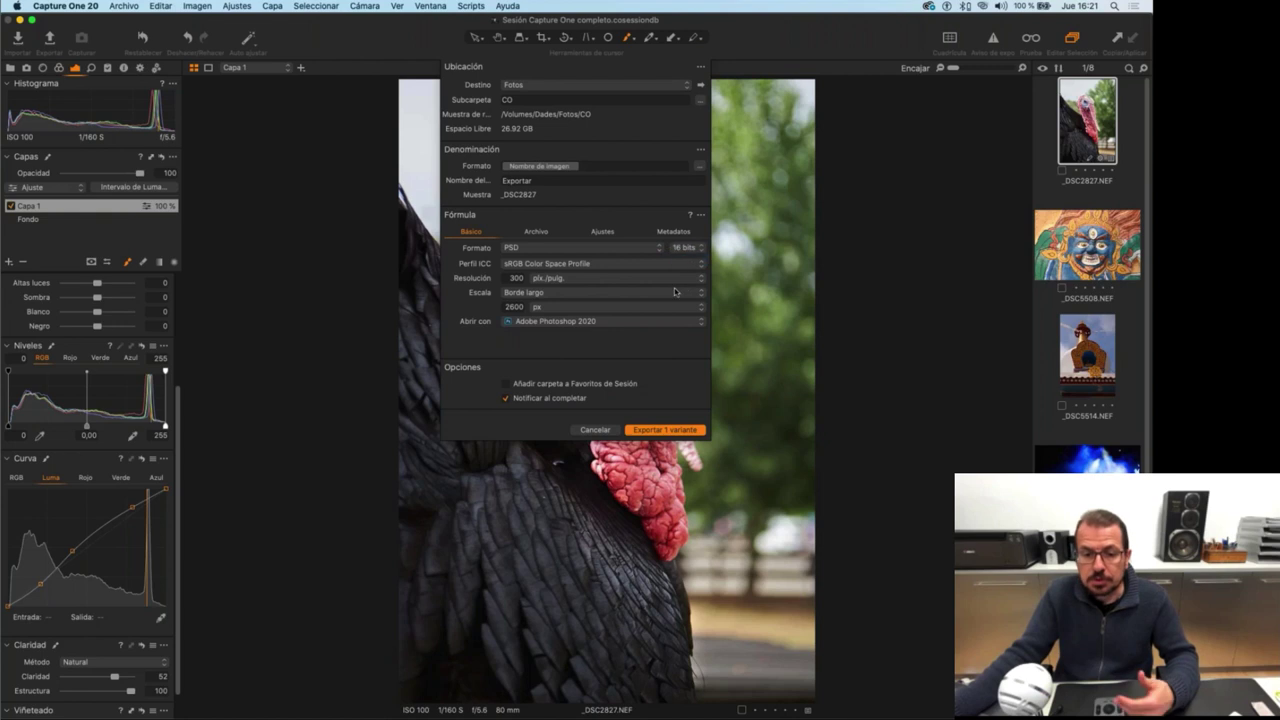
pyautogui.click(521, 296)
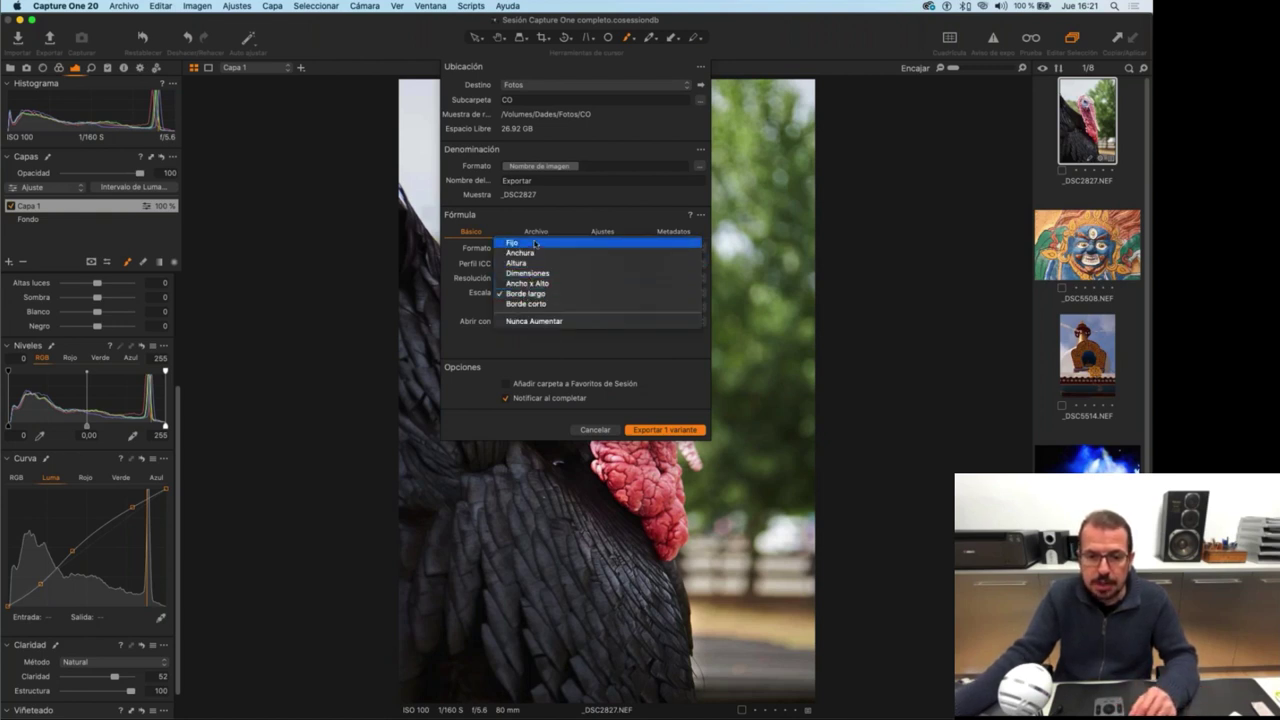
pyautogui.click(541, 242)
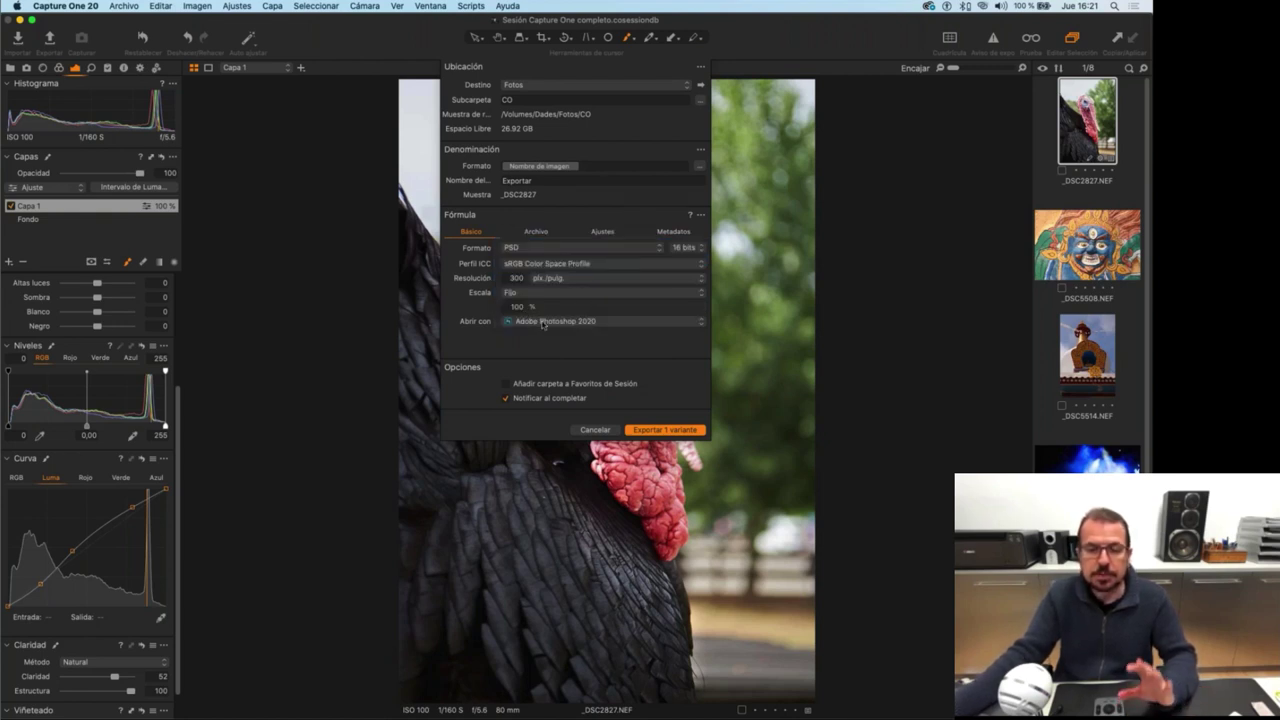
# Export the variant, open it in Photoshop with its embedded profile, and dismiss the export notice in Capture One.
pyautogui.click(659, 430)
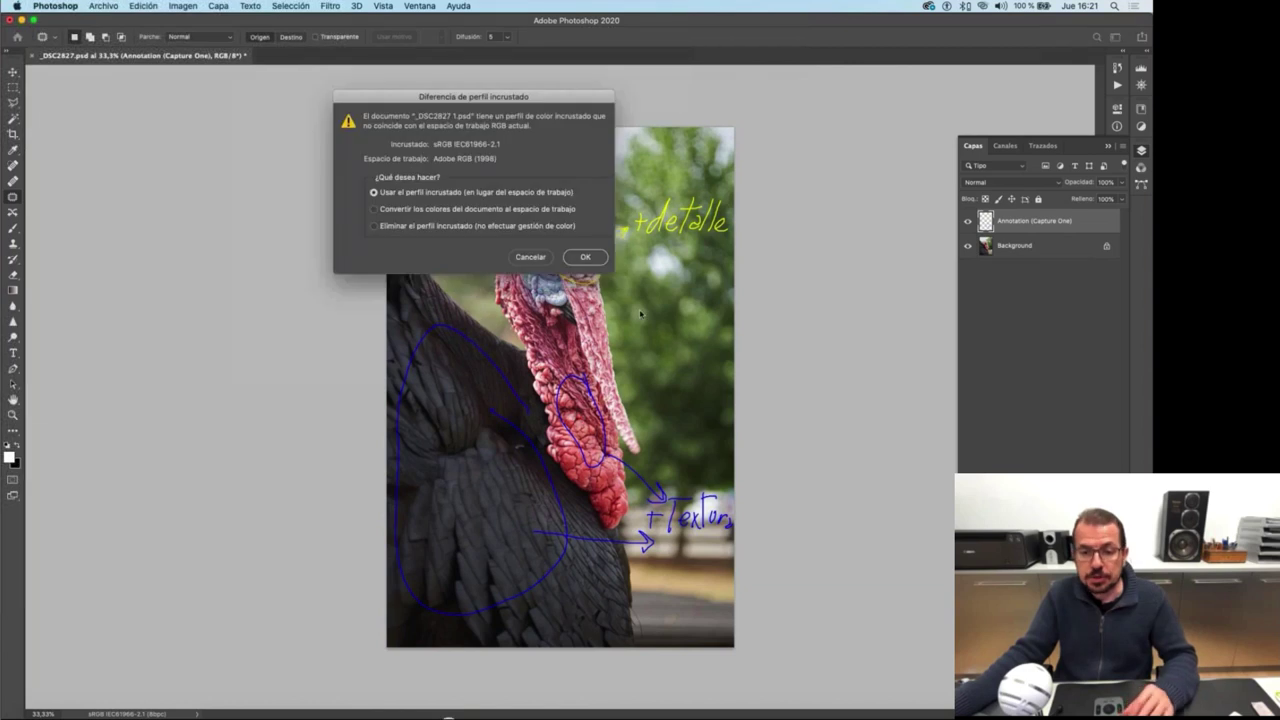
pyautogui.click(590, 257)
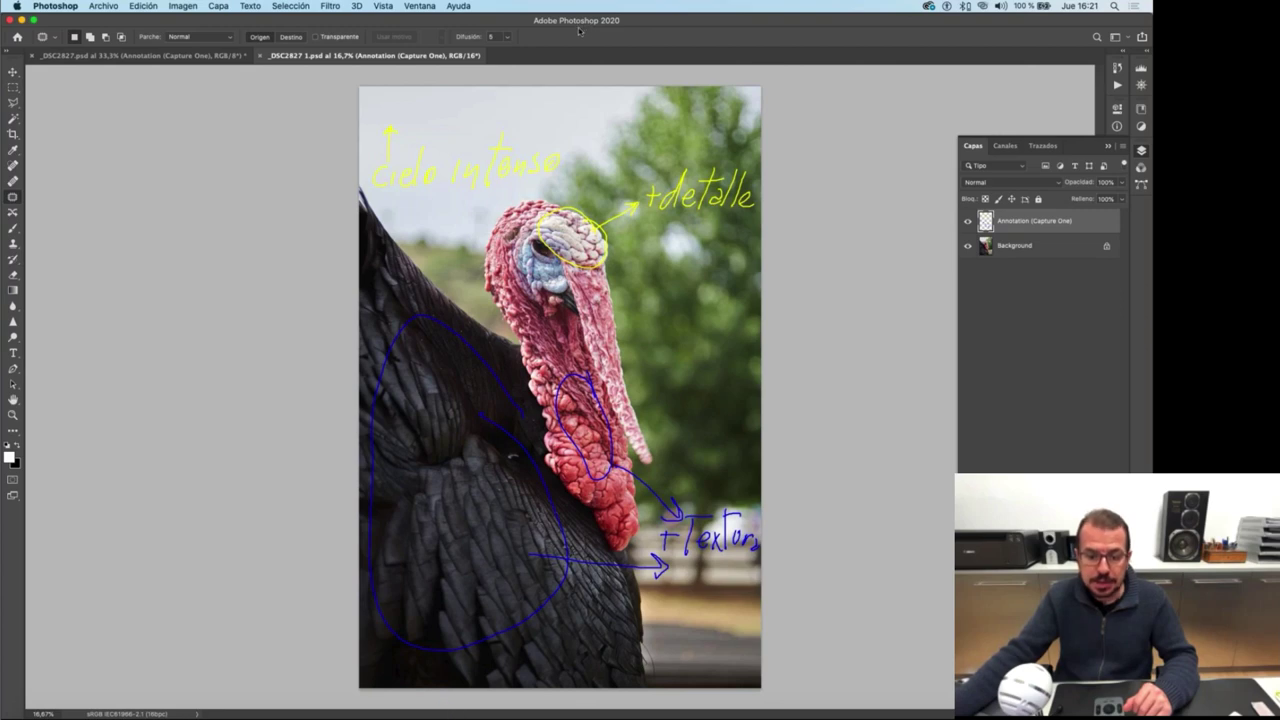
pyautogui.press('super+Tab')
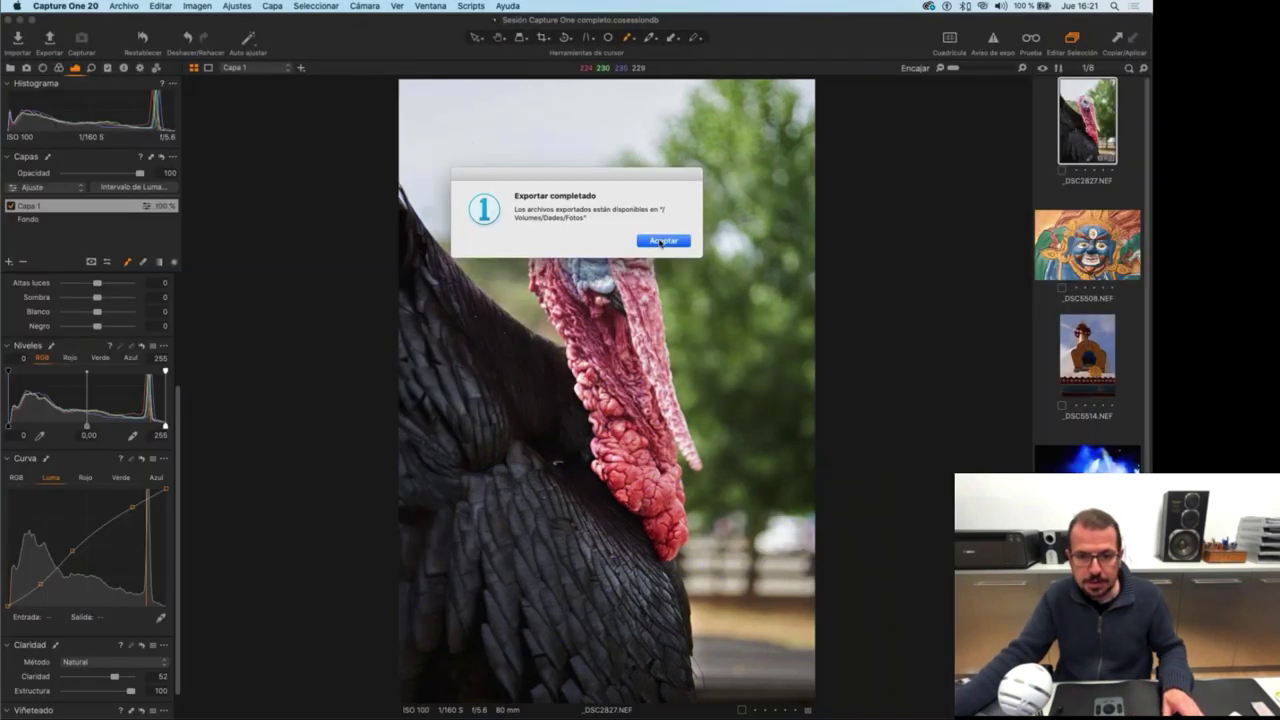
pyautogui.click(665, 242)
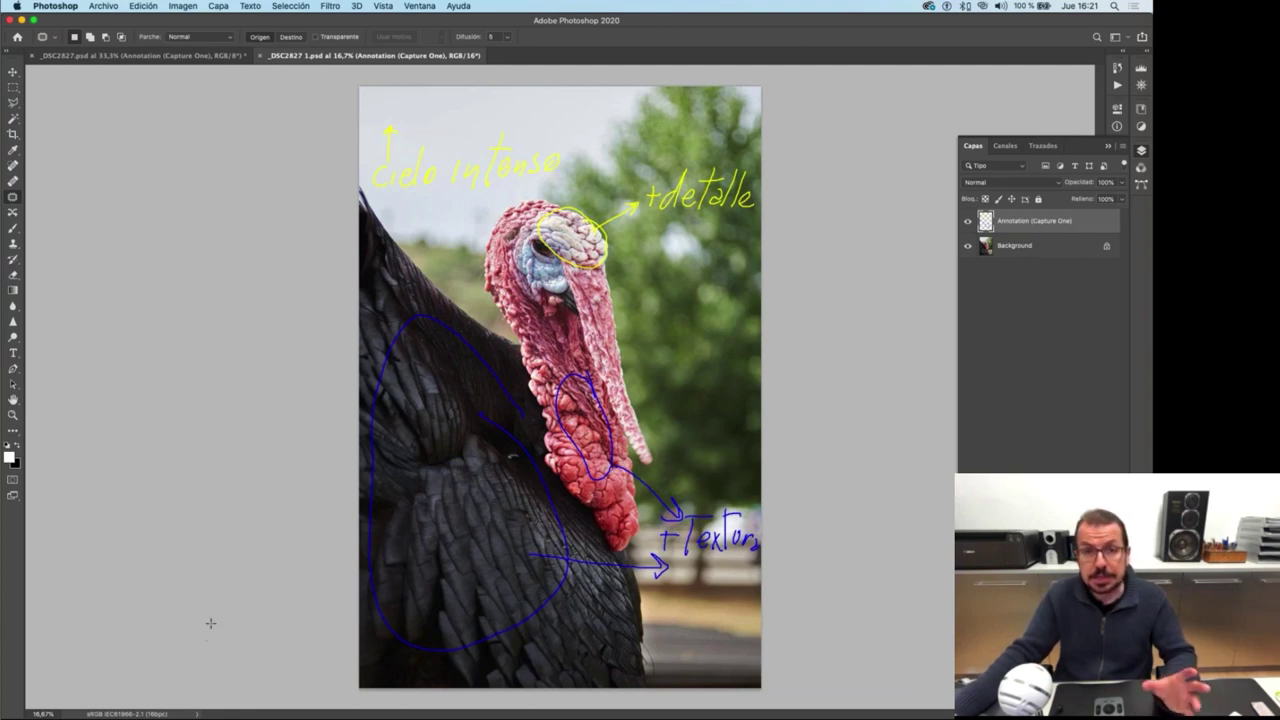
# In Photoshop, toggle the annotation layer of the 16-bit PSD to compare the retouched turkey with and without the notes.
pyautogui.click(967, 221)
pyautogui.click(967, 221)
pyautogui.click(967, 221)
pyautogui.click(967, 221)
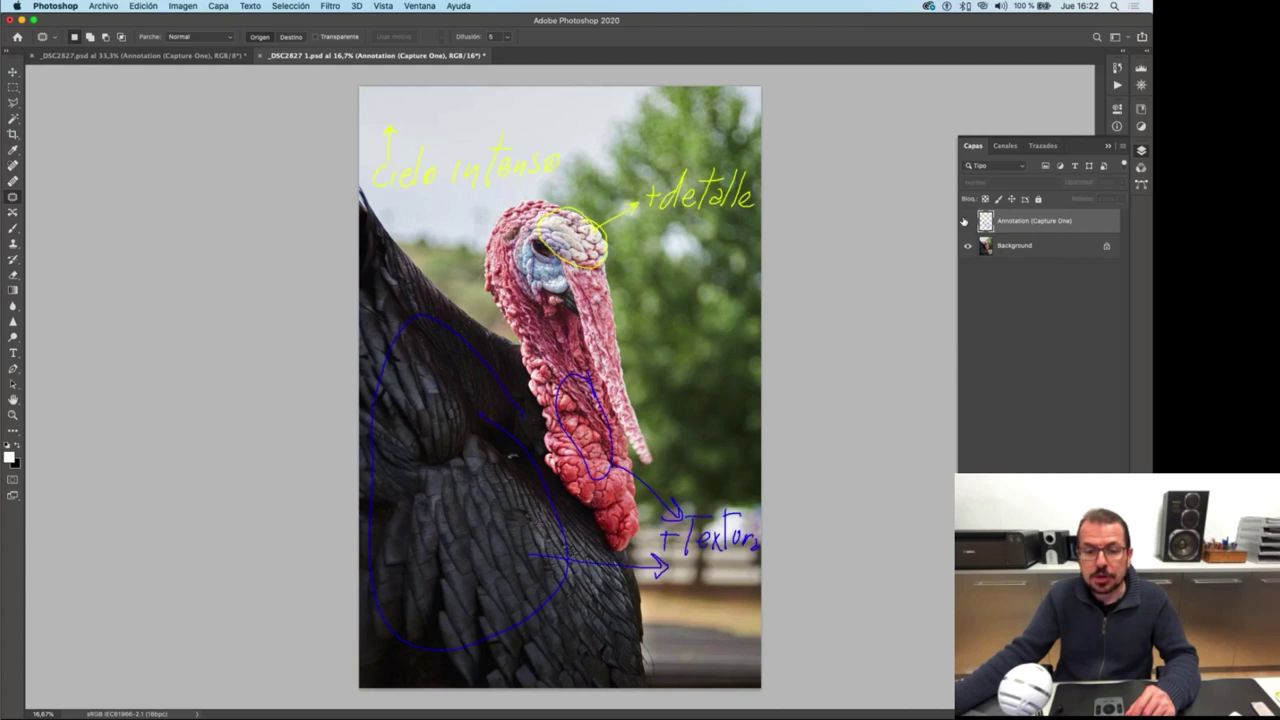
# Toggle the PSD's annotation layer once more, and switch to Capture One to display the annotations on the turkey photo.
pyautogui.click(967, 221)
pyautogui.click(967, 221)
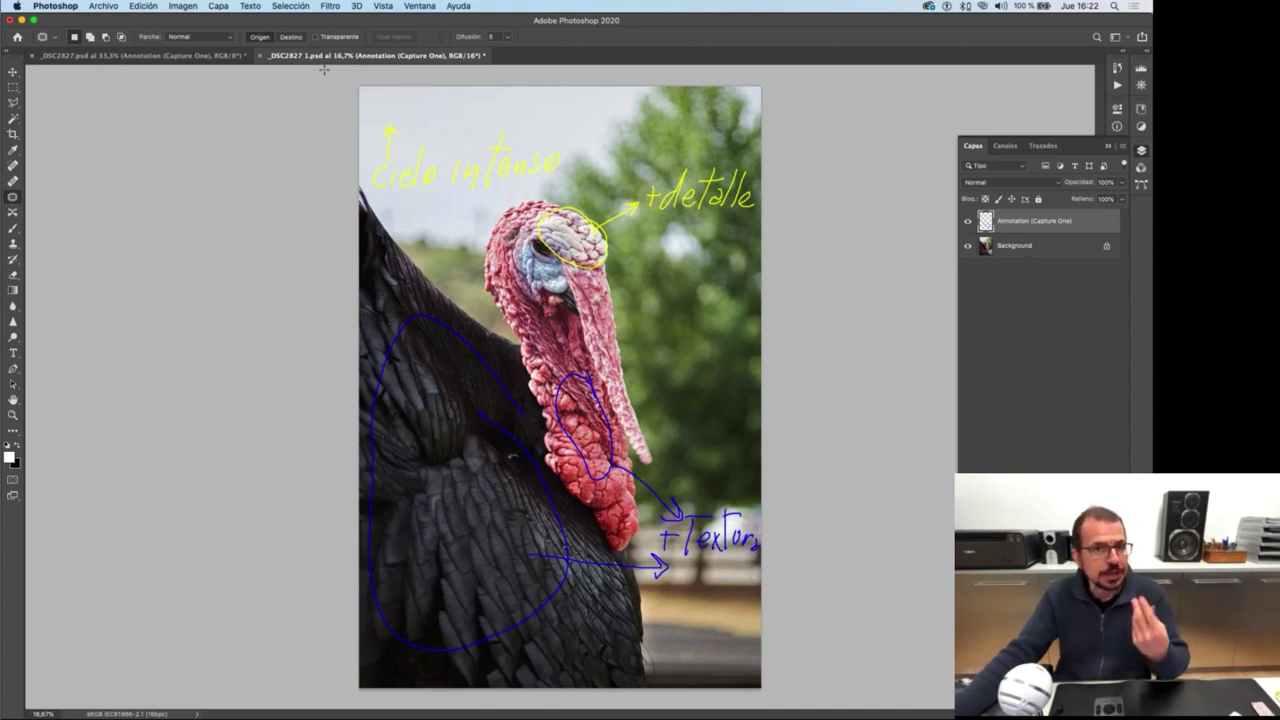
pyautogui.press('super+Tab')
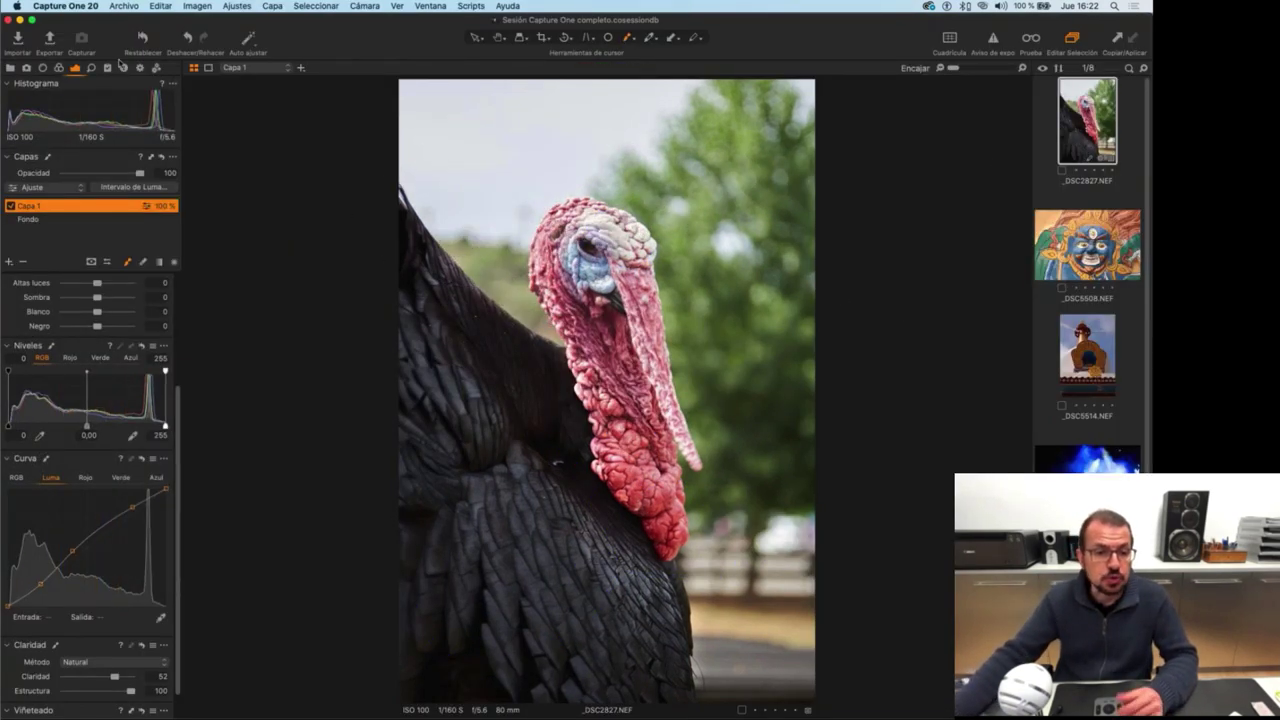
pyautogui.click(123, 68)
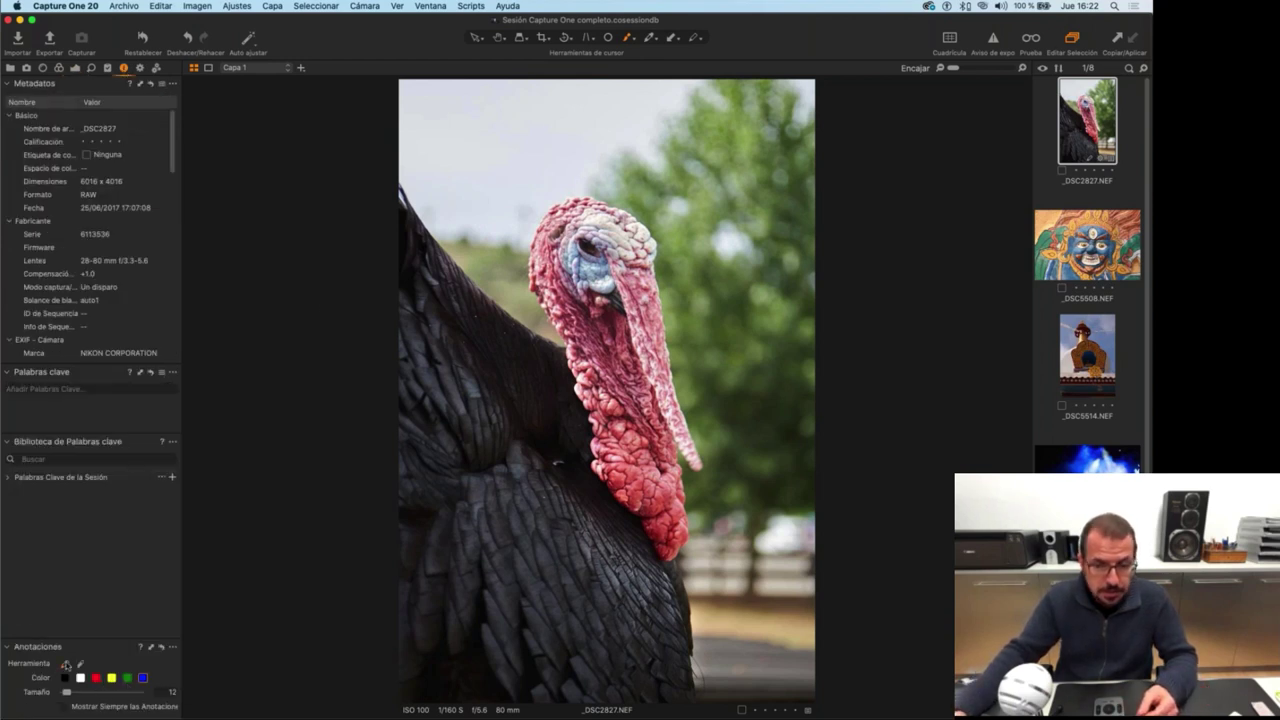
pyautogui.click(66, 664)
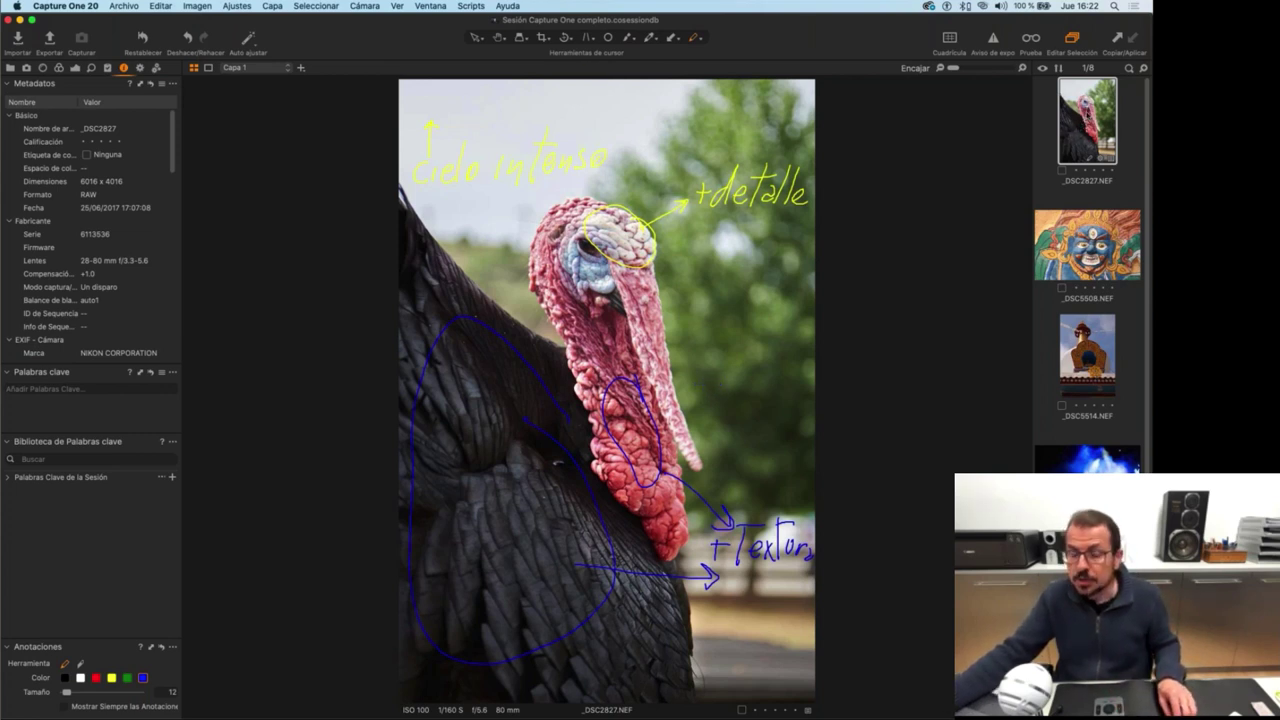
# Package the turkey photo _DSC2827.NEF as an EIP file and reveal the packed file in Finder.
pyautogui.rightClick(1089, 114)
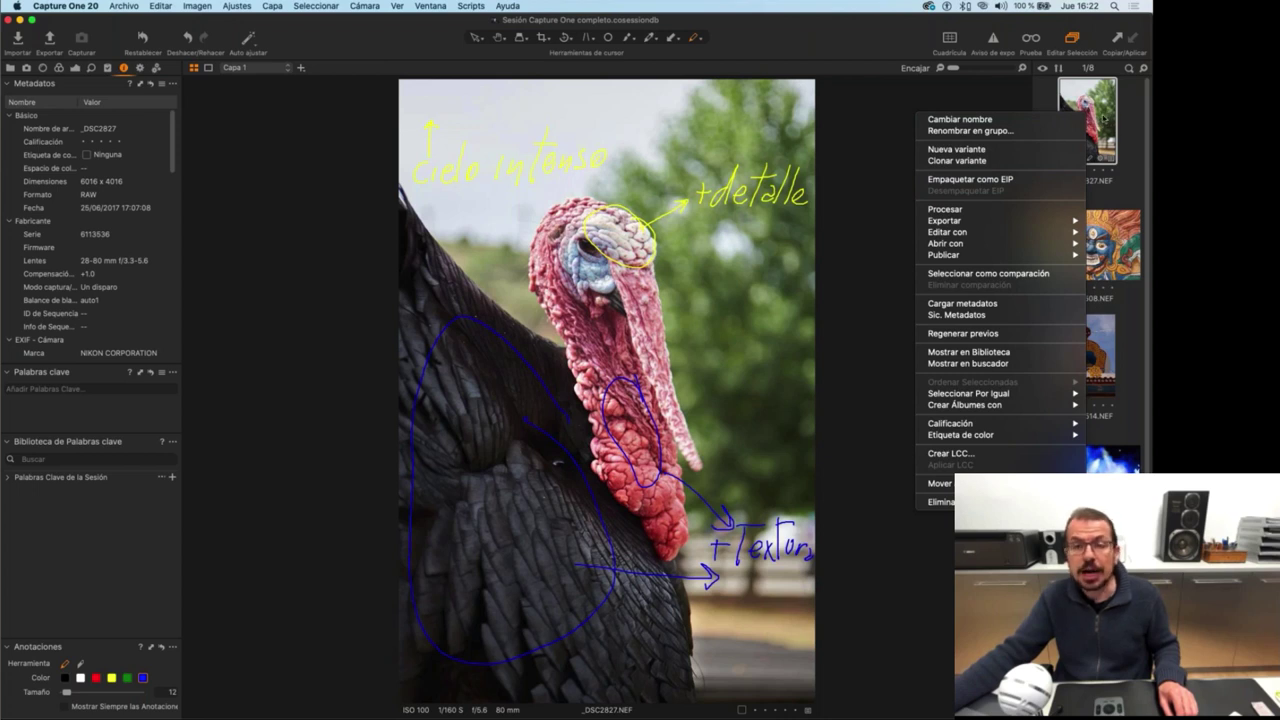
pyautogui.click(1010, 180)
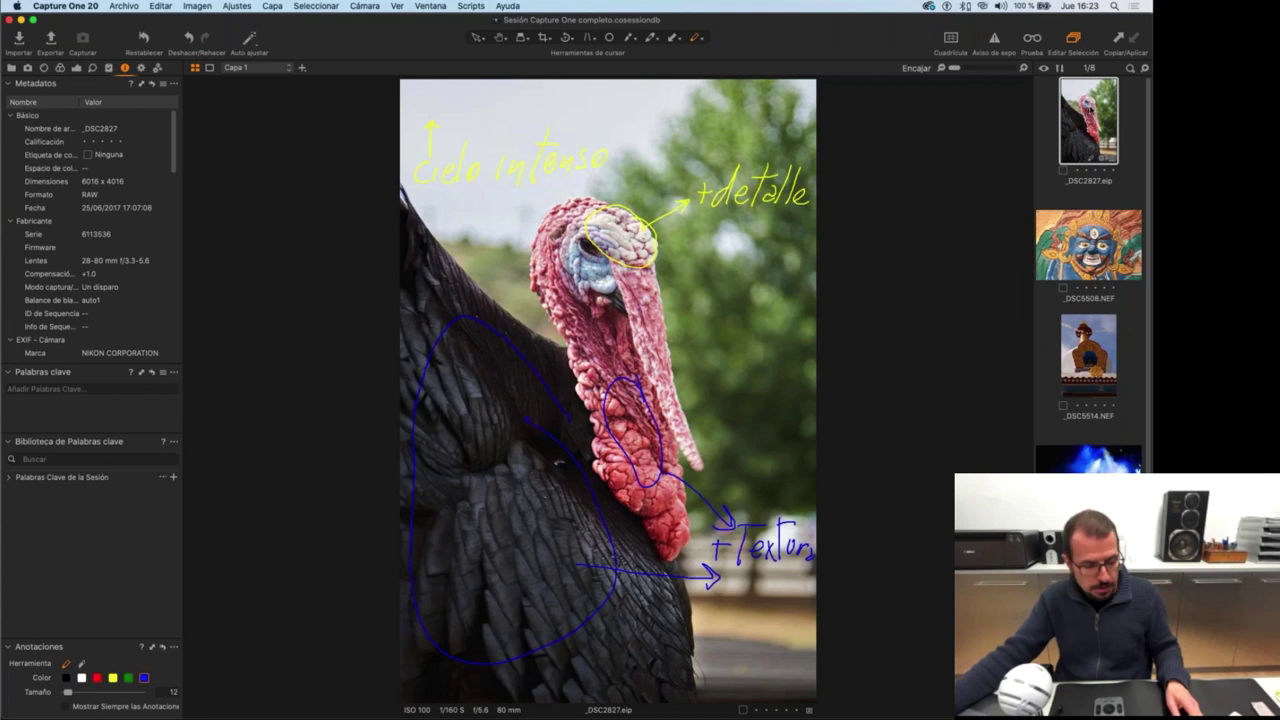
pyautogui.rightClick(1090, 110)
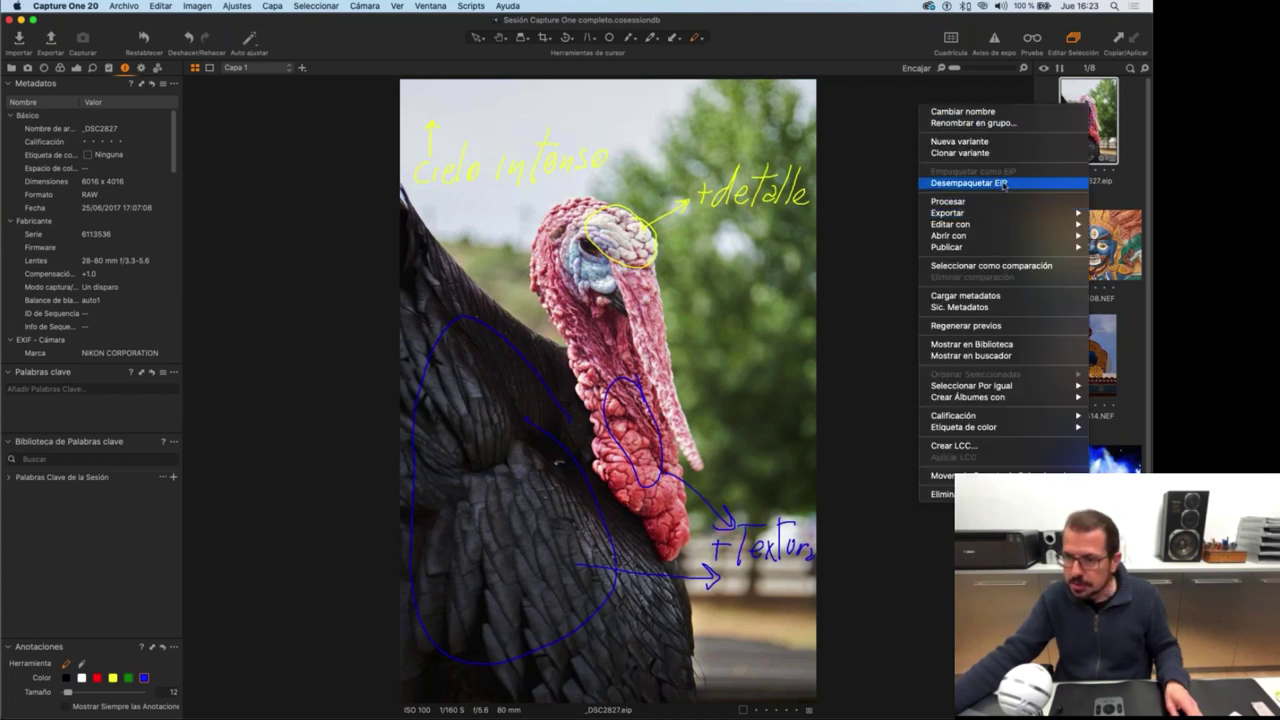
pyautogui.click(966, 356)
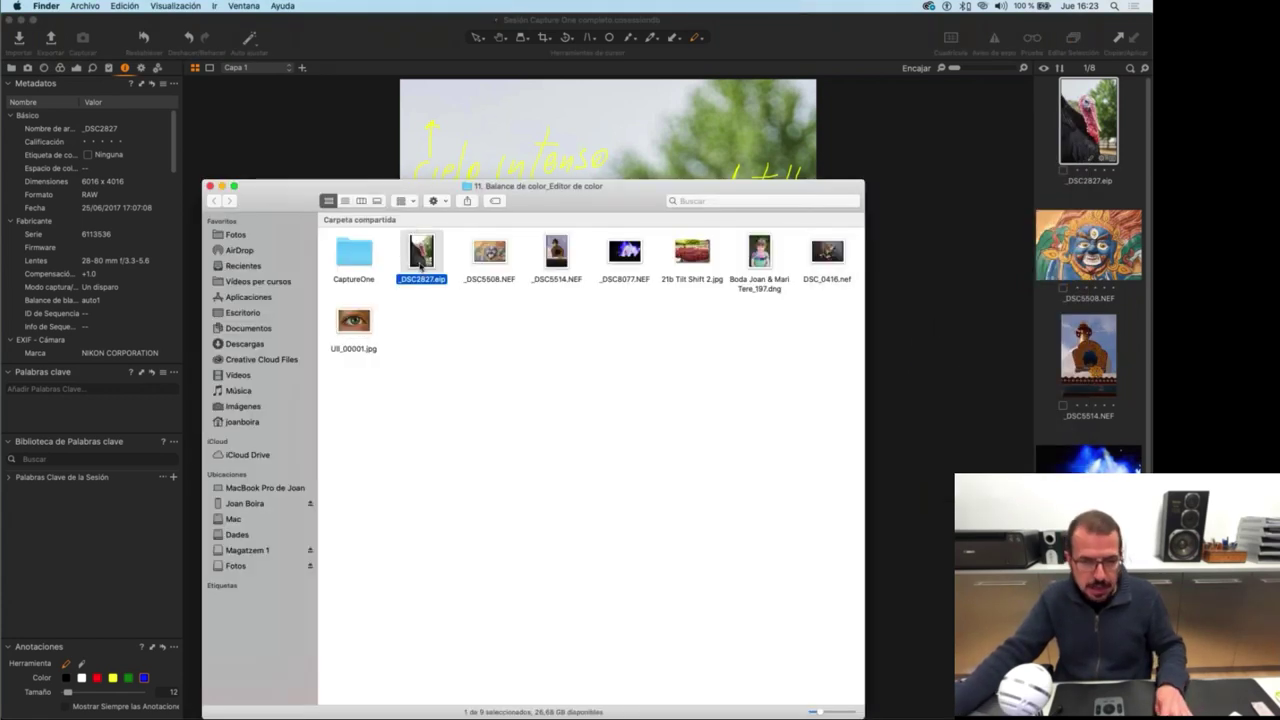
# Create a folder named "Capture One EIP" on the desktop (Escritorio) and open it.
pyautogui.click(262, 313)
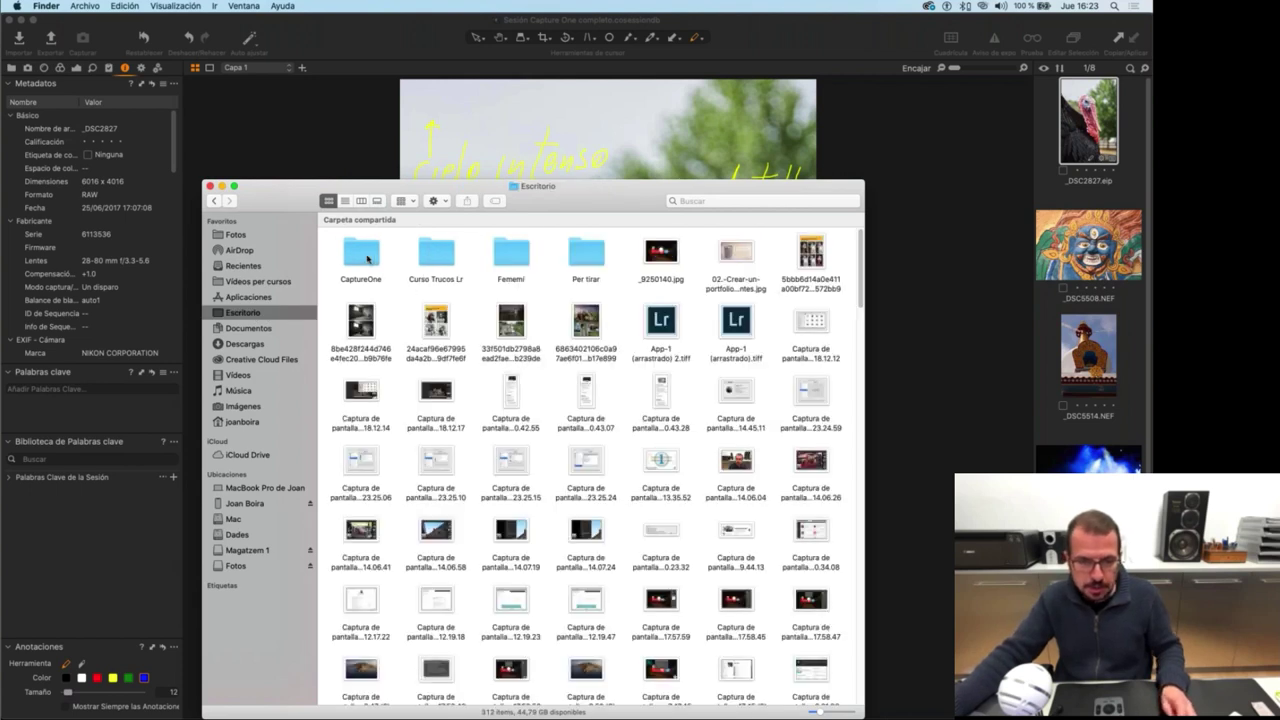
pyautogui.rightClick(396, 293)
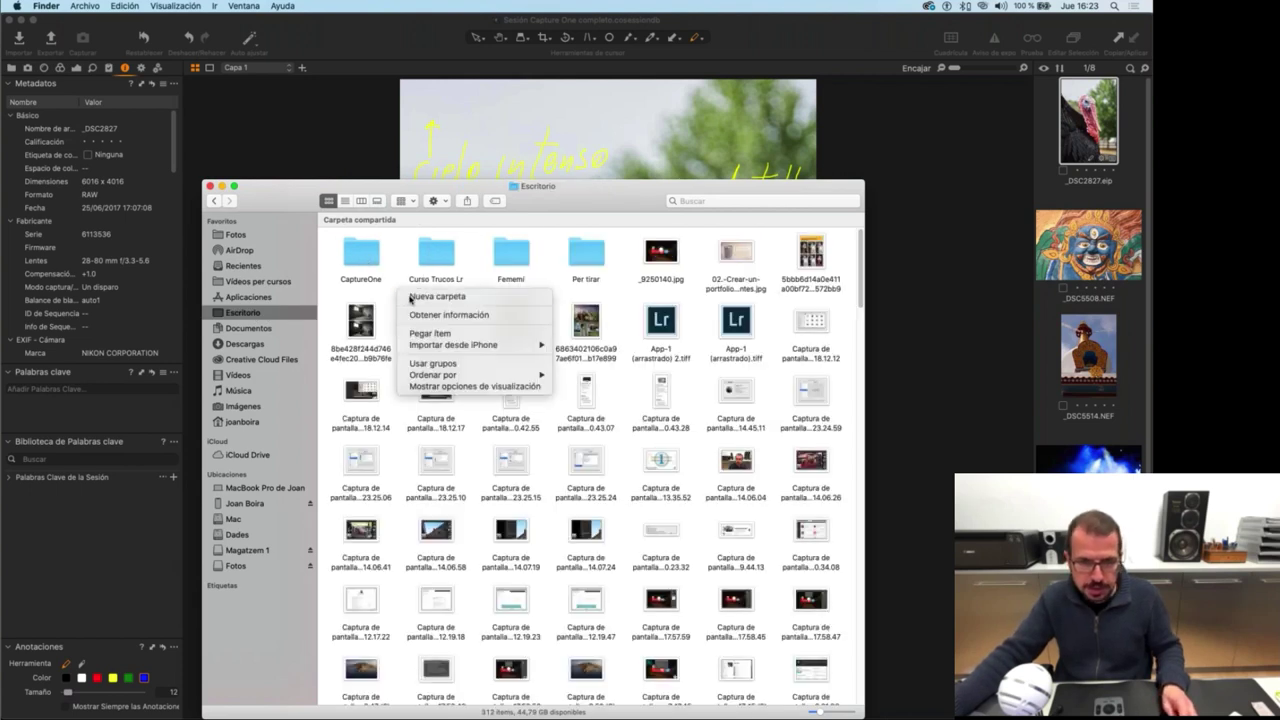
pyautogui.click(420, 298)
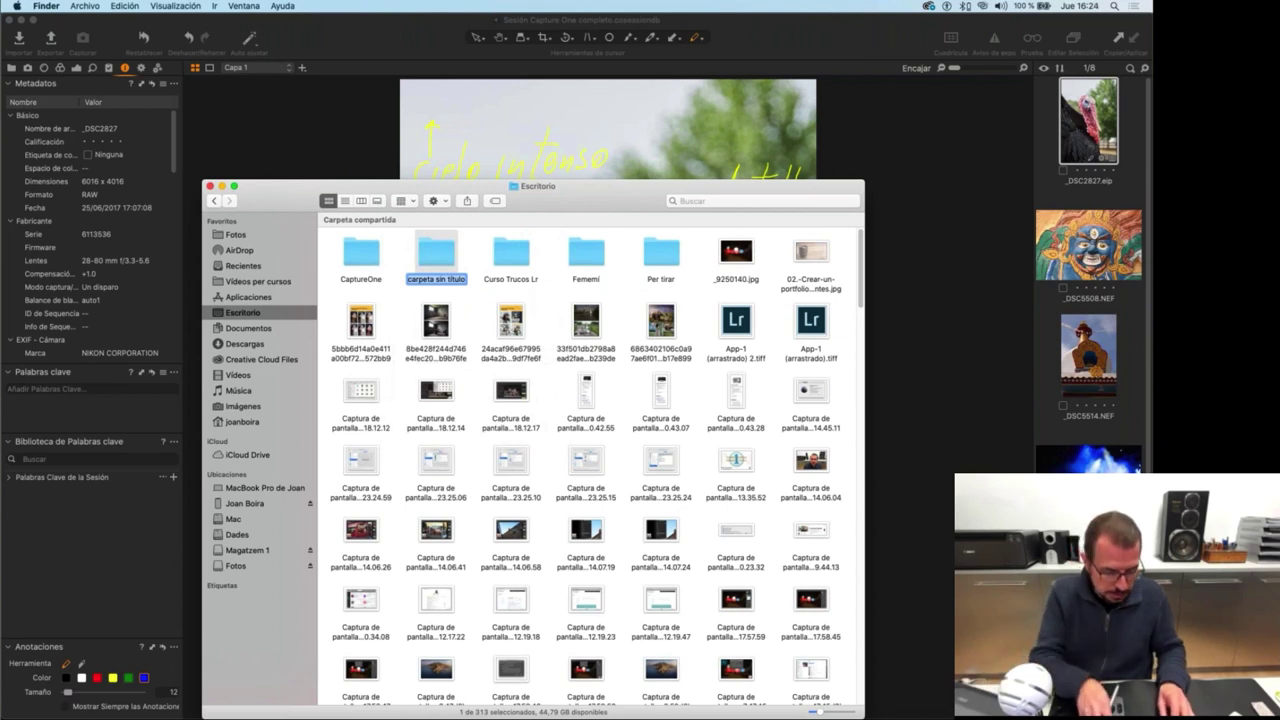
pyautogui.write('Capture One EIP')
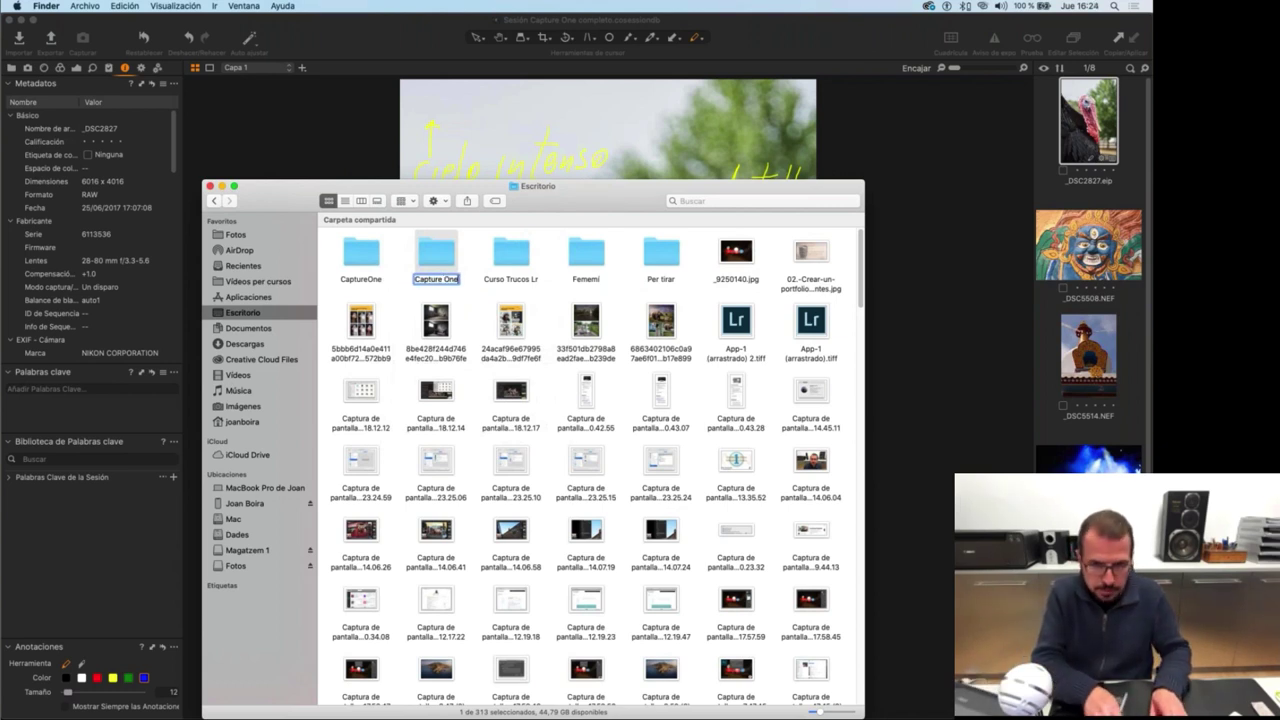
pyautogui.press('Return')
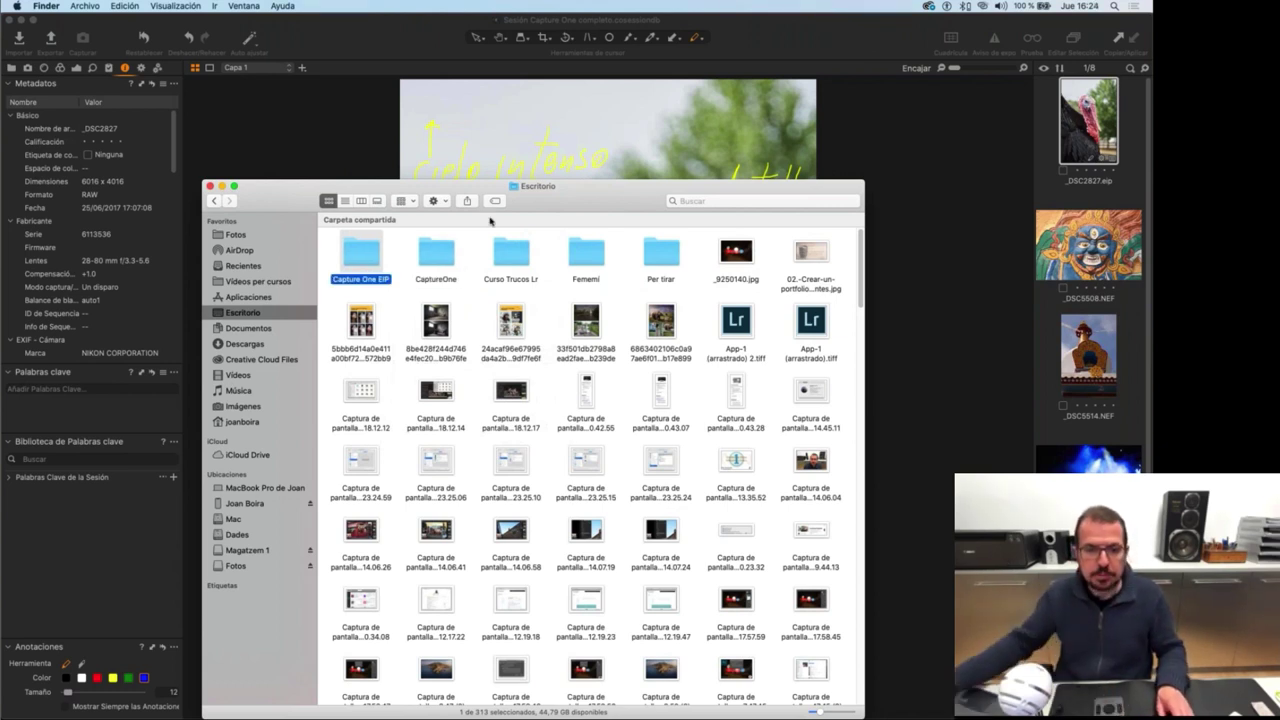
pyautogui.doubleClick(365, 262)
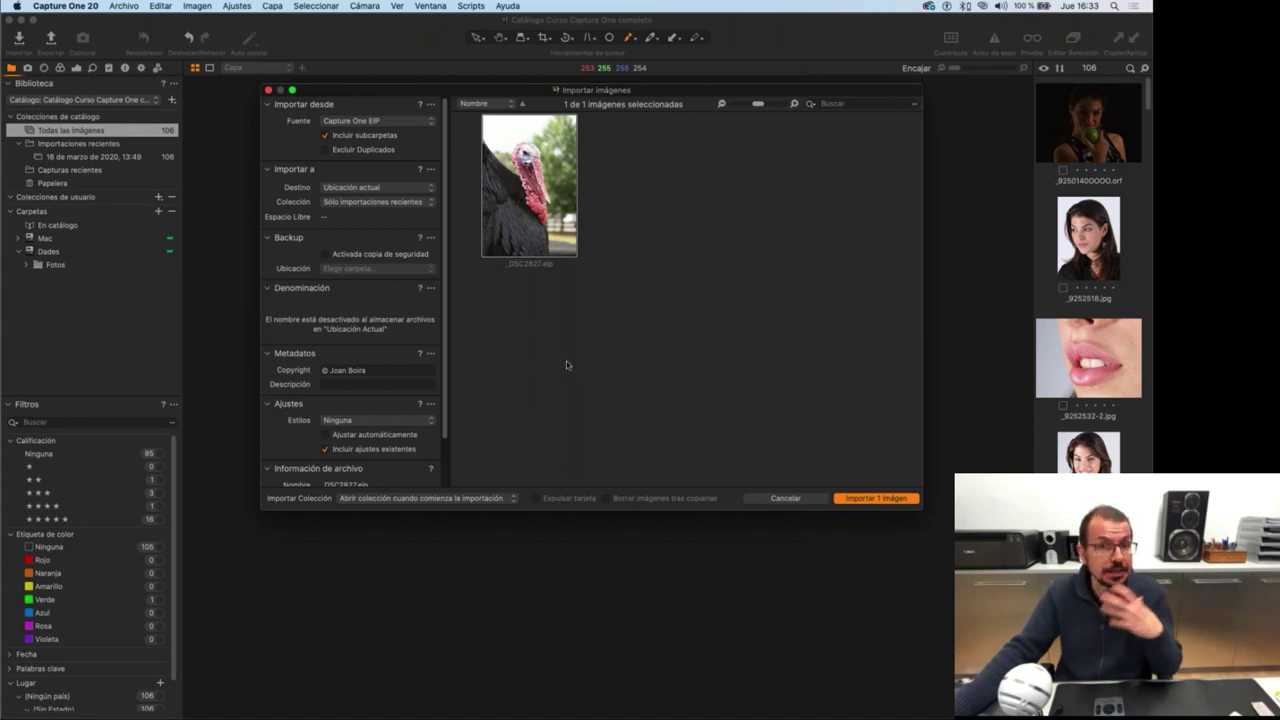
# Import _DSC2827.eip into the Capture One catalog and inspect its Capa 1 layer, metadata and feather mask.
pyautogui.click(862, 498)
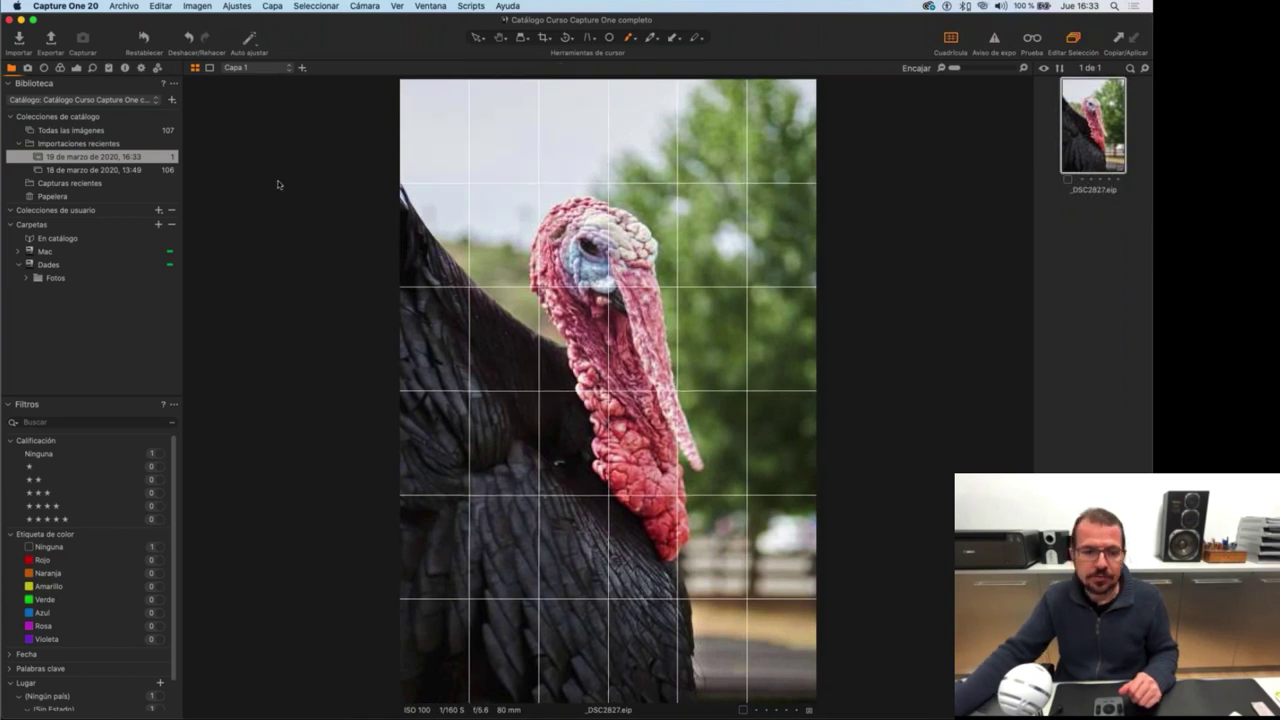
pyautogui.click(75, 68)
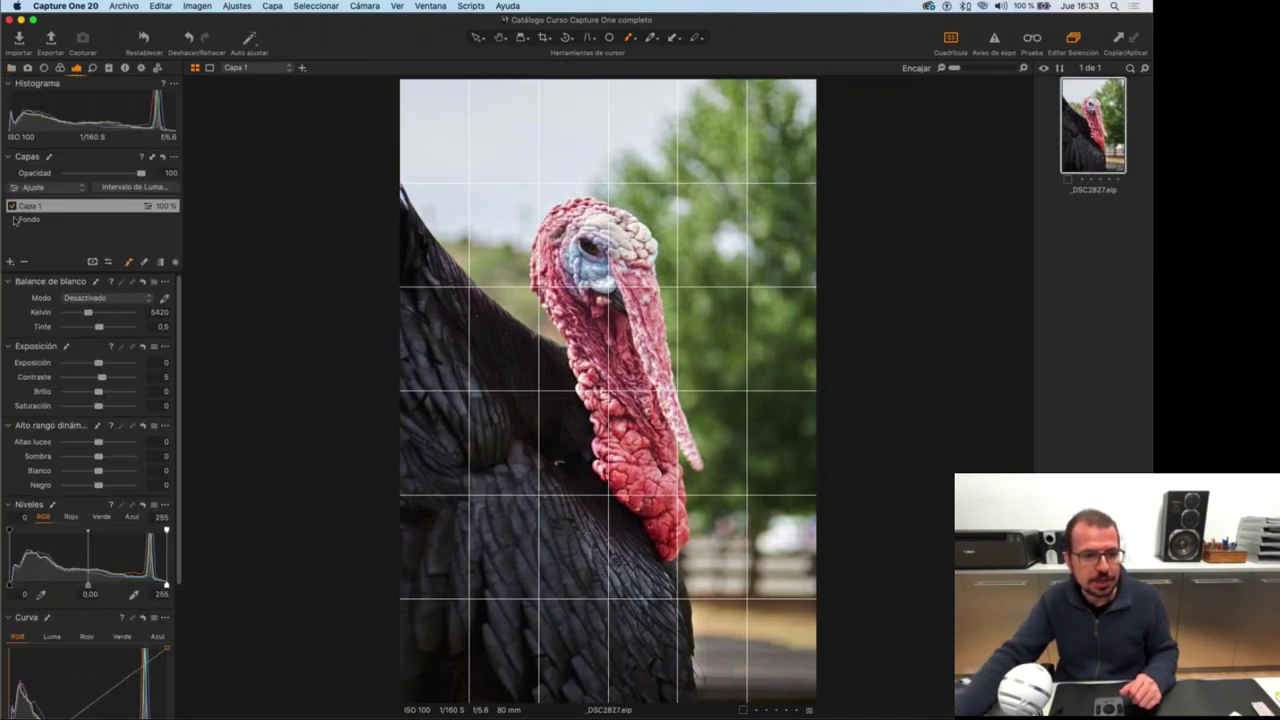
pyautogui.click(124, 68)
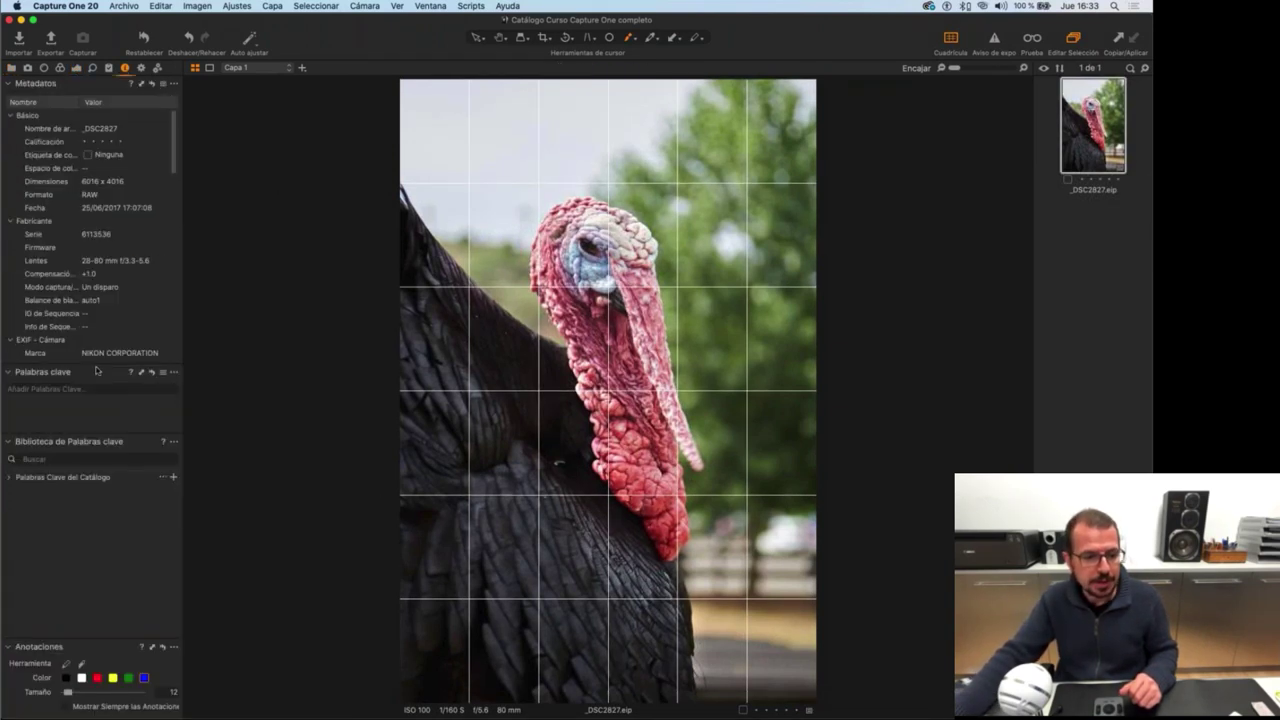
pyautogui.press('b')
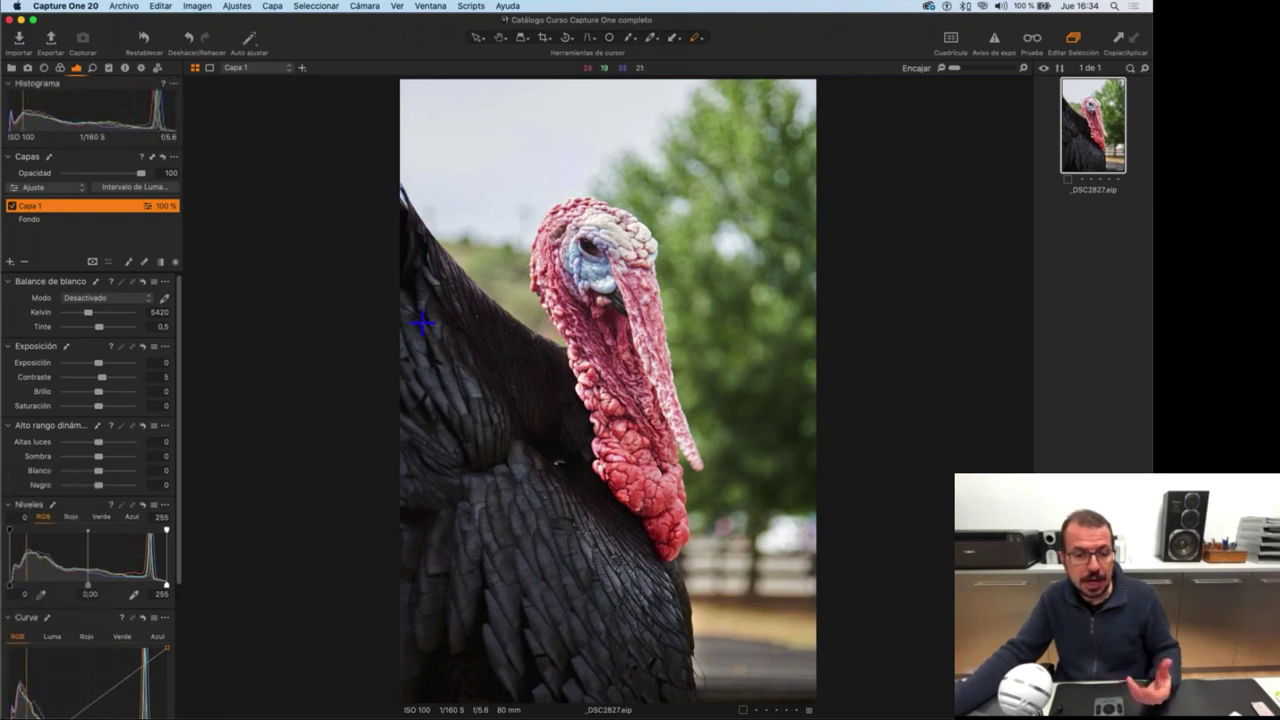
pyautogui.moveTo(463, 249)
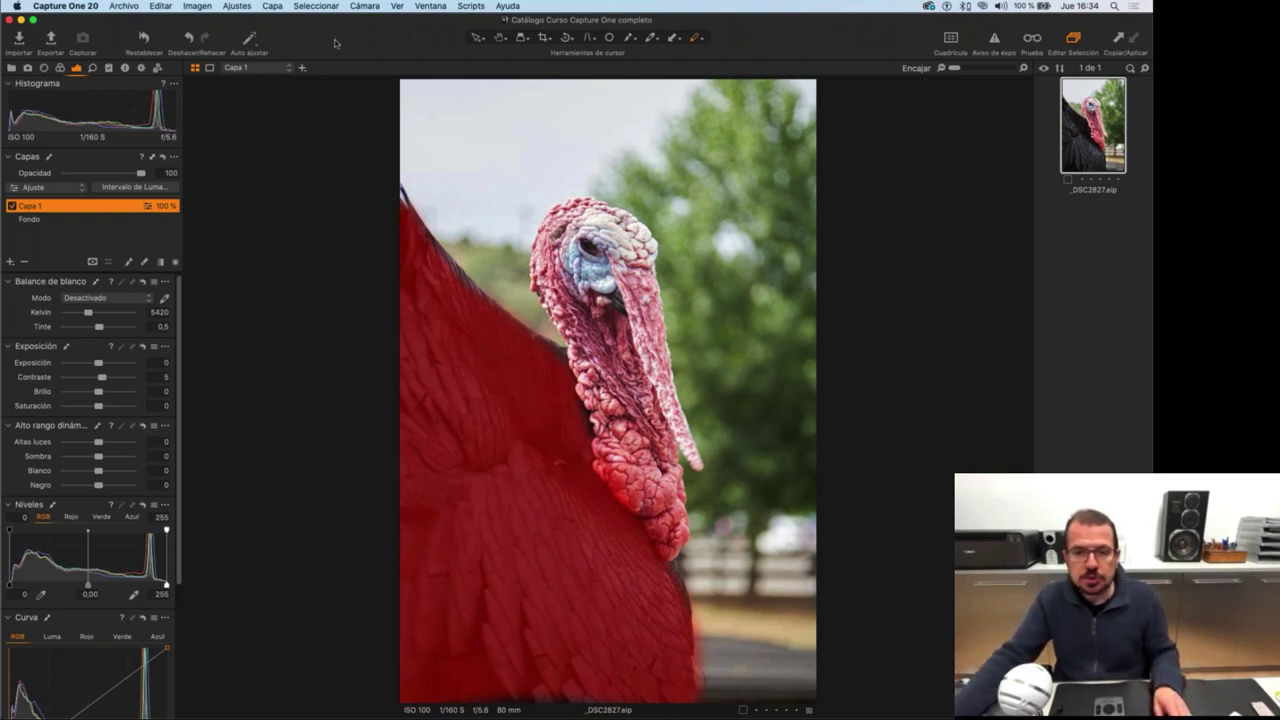
# Show the images of the catalog folder "1. Exposición" inside Dades, Fotos, Fotos Curso.
pyautogui.click(11, 68)
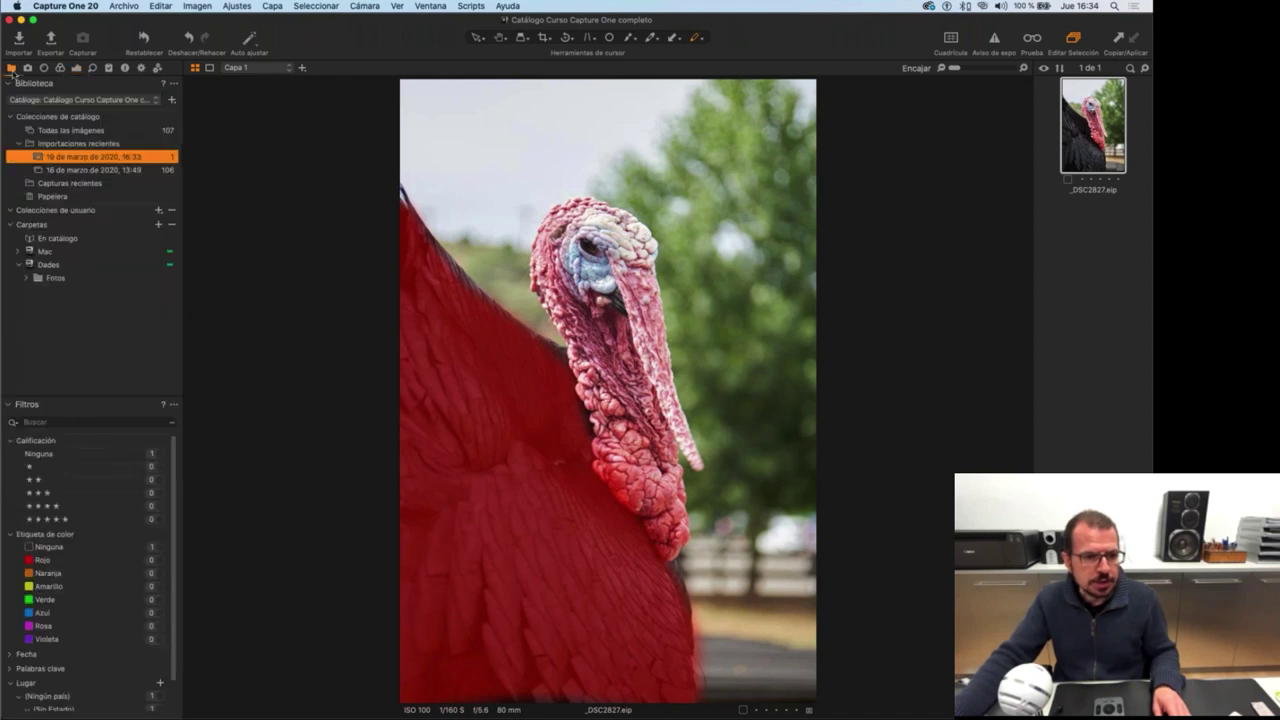
pyautogui.click(69, 277)
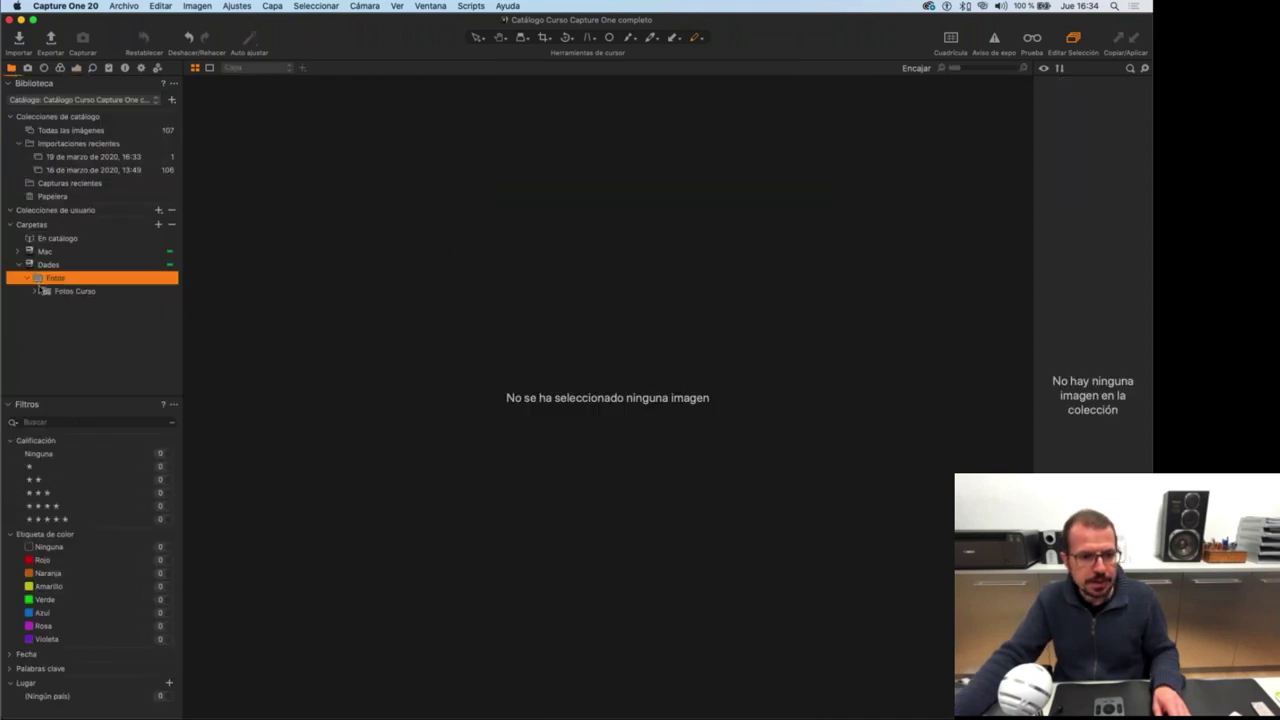
pyautogui.click(36, 291)
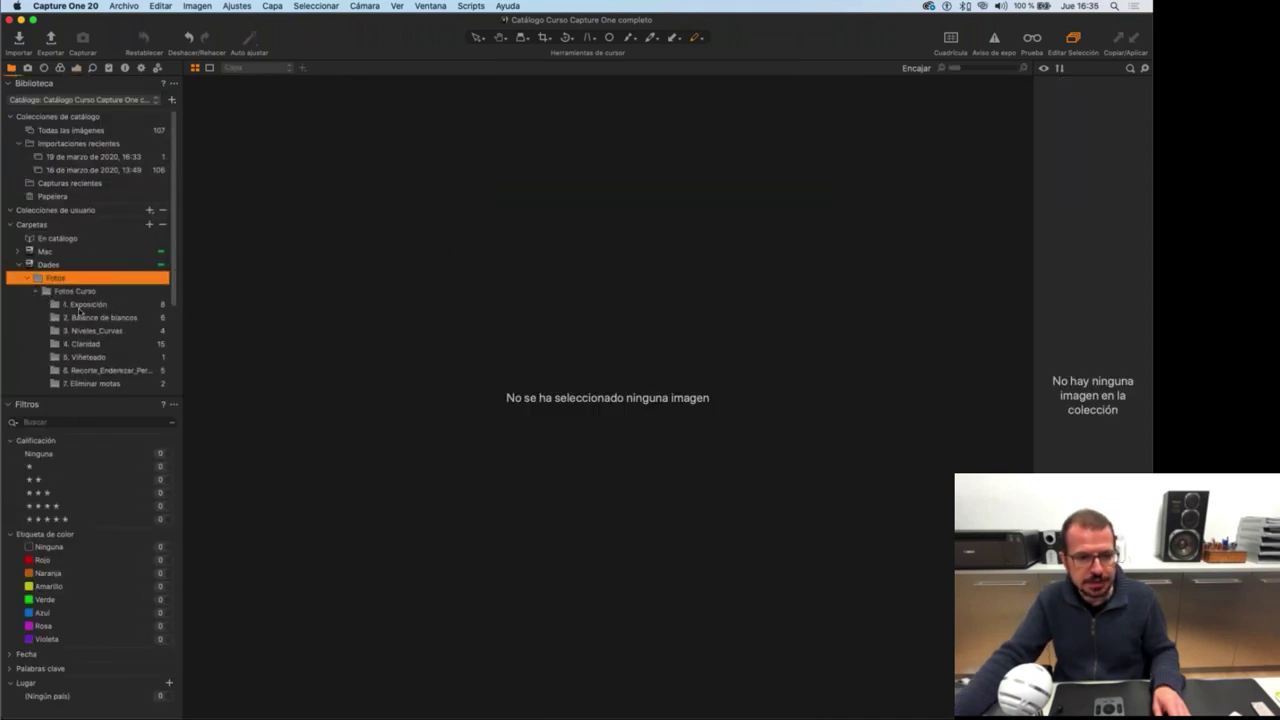
pyautogui.click(80, 305)
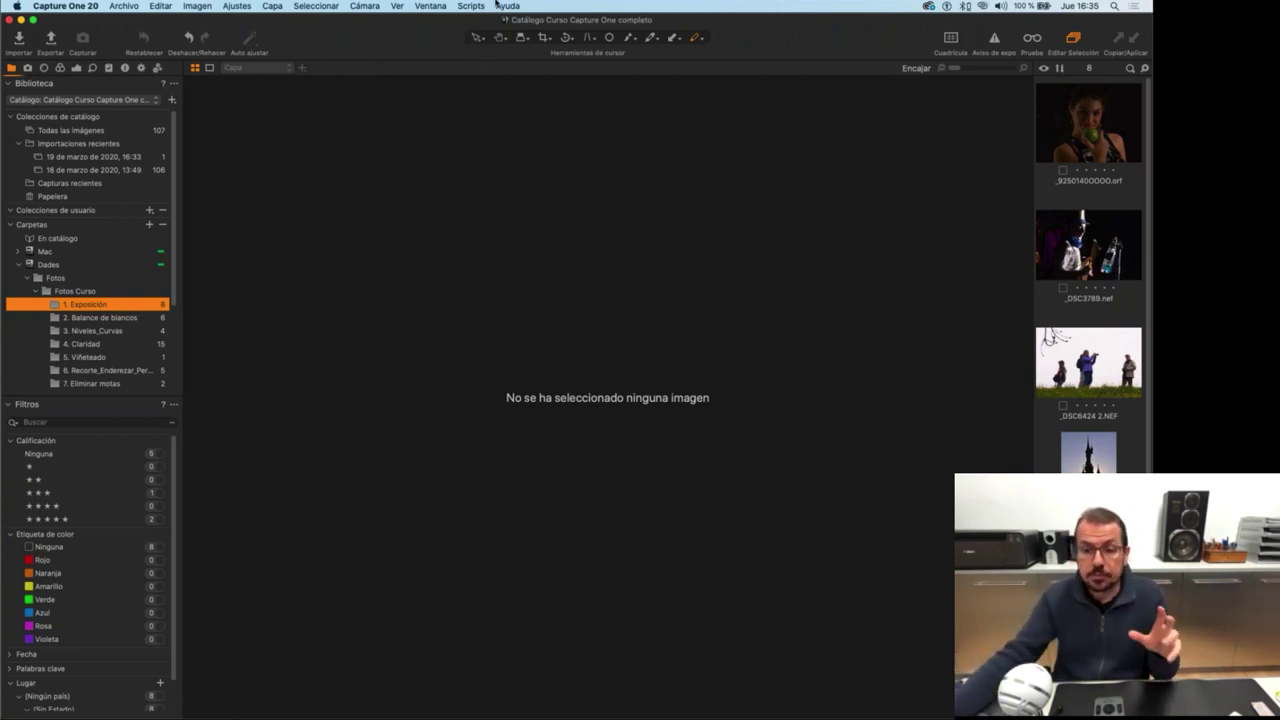
# Switch to the Migración workspace and display the landscape photo DSCN7867.jpg in the viewer.
pyautogui.click(428, 6)
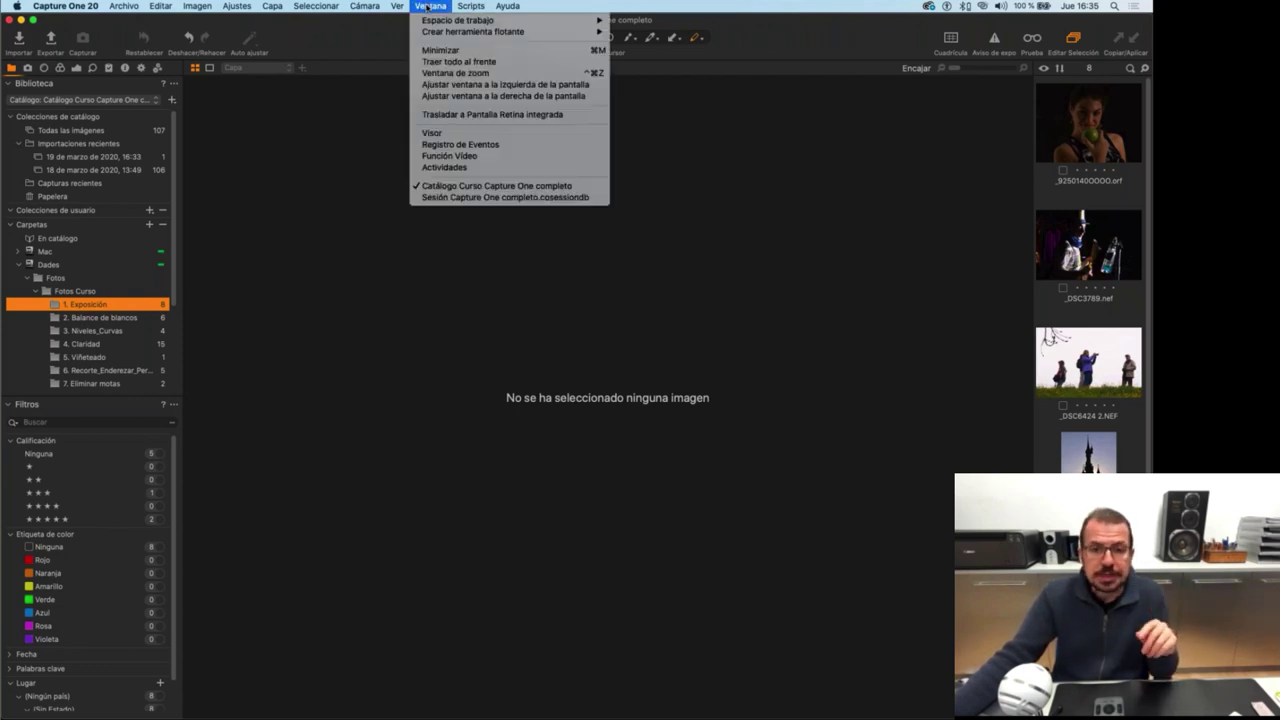
pyautogui.moveTo(428, 20)
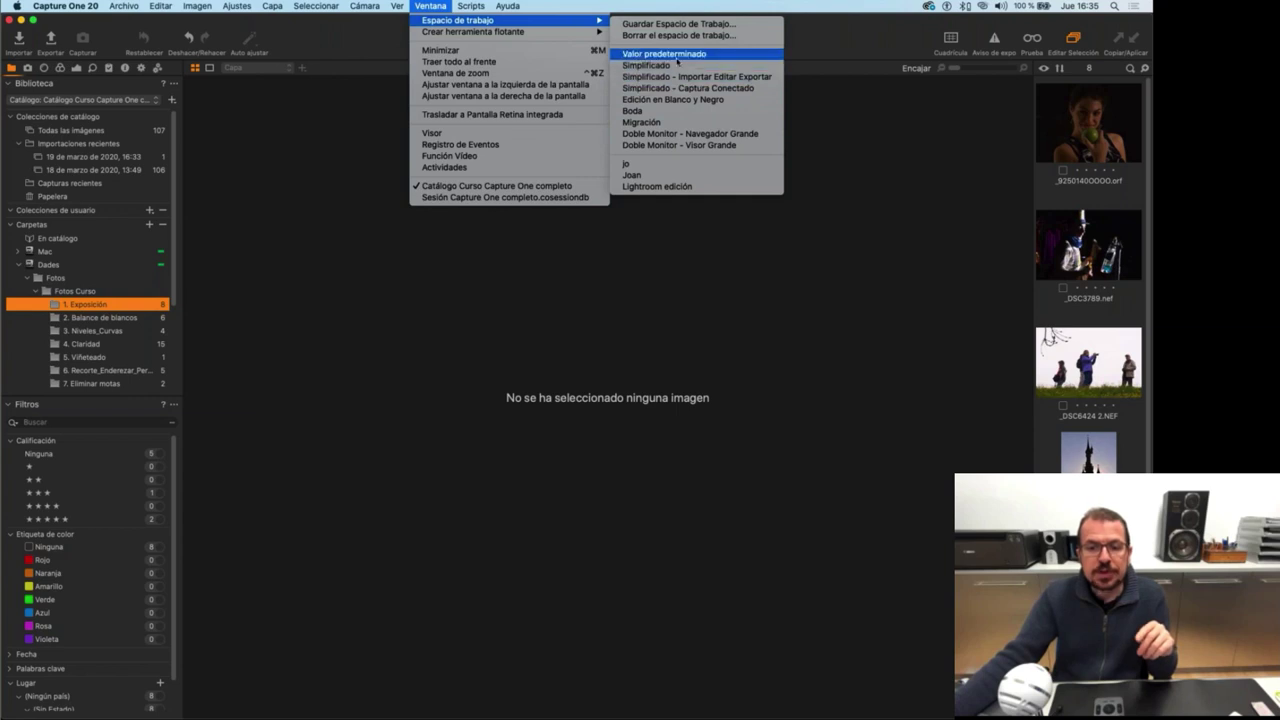
pyautogui.click(672, 123)
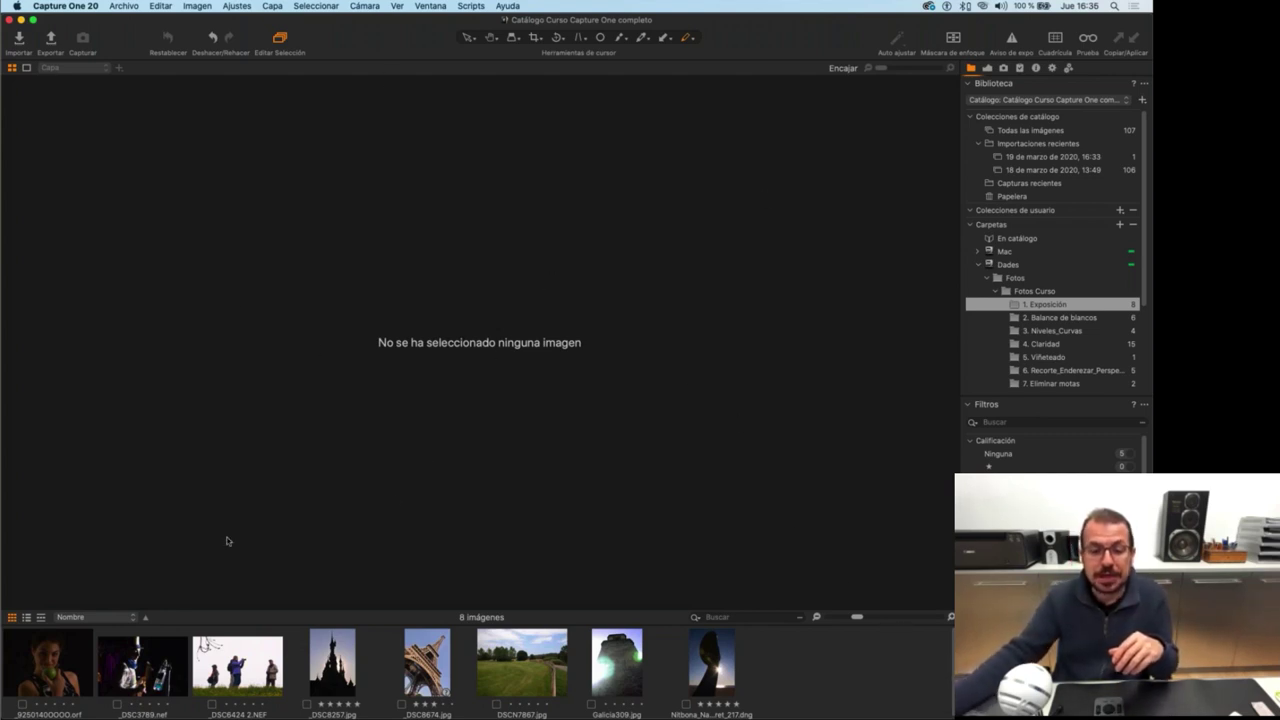
pyautogui.click(504, 667)
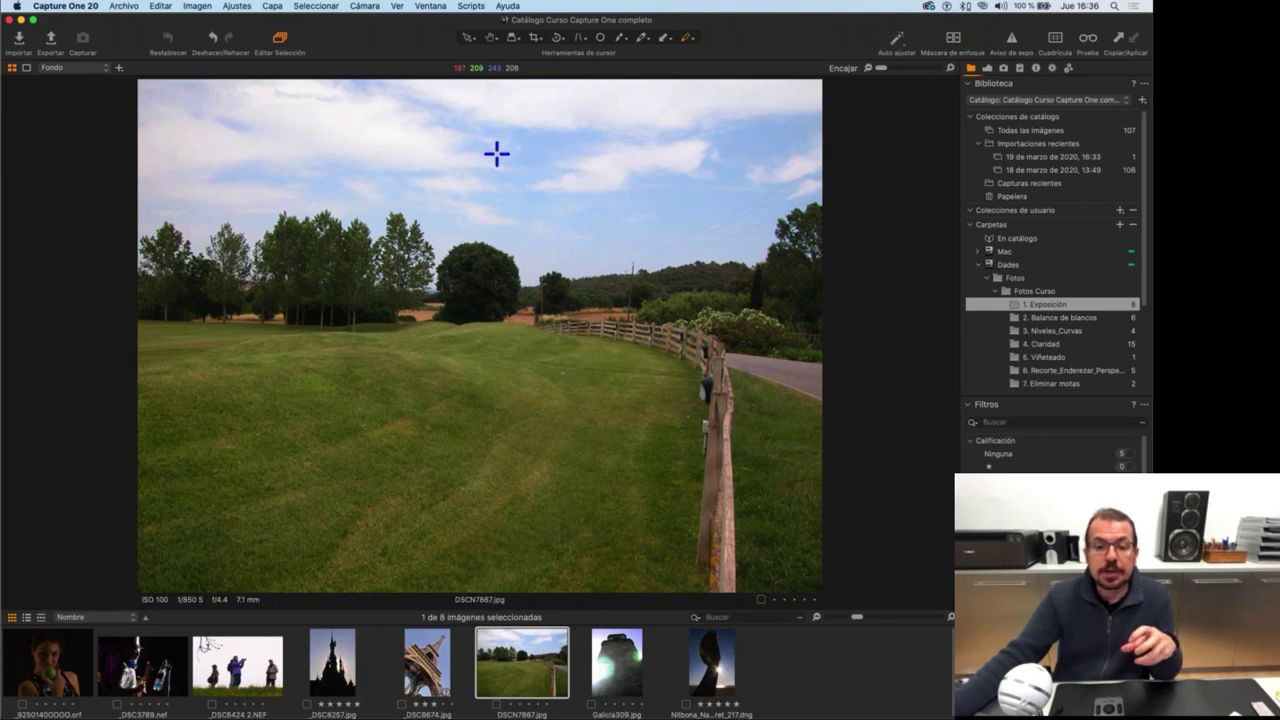
# Simplify the workspace by hiding the image browser and the toolbar and collapsing the Biblioteca tool.
pyautogui.click(397, 6)
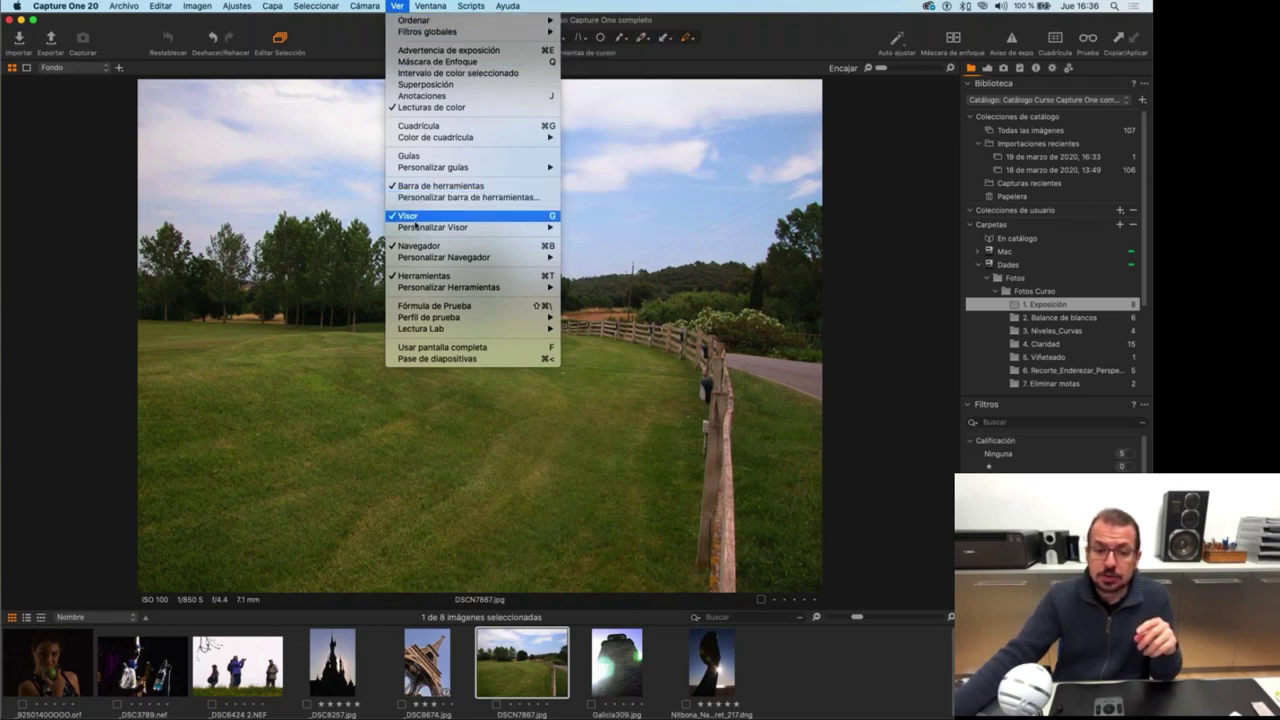
pyautogui.moveTo(433, 228)
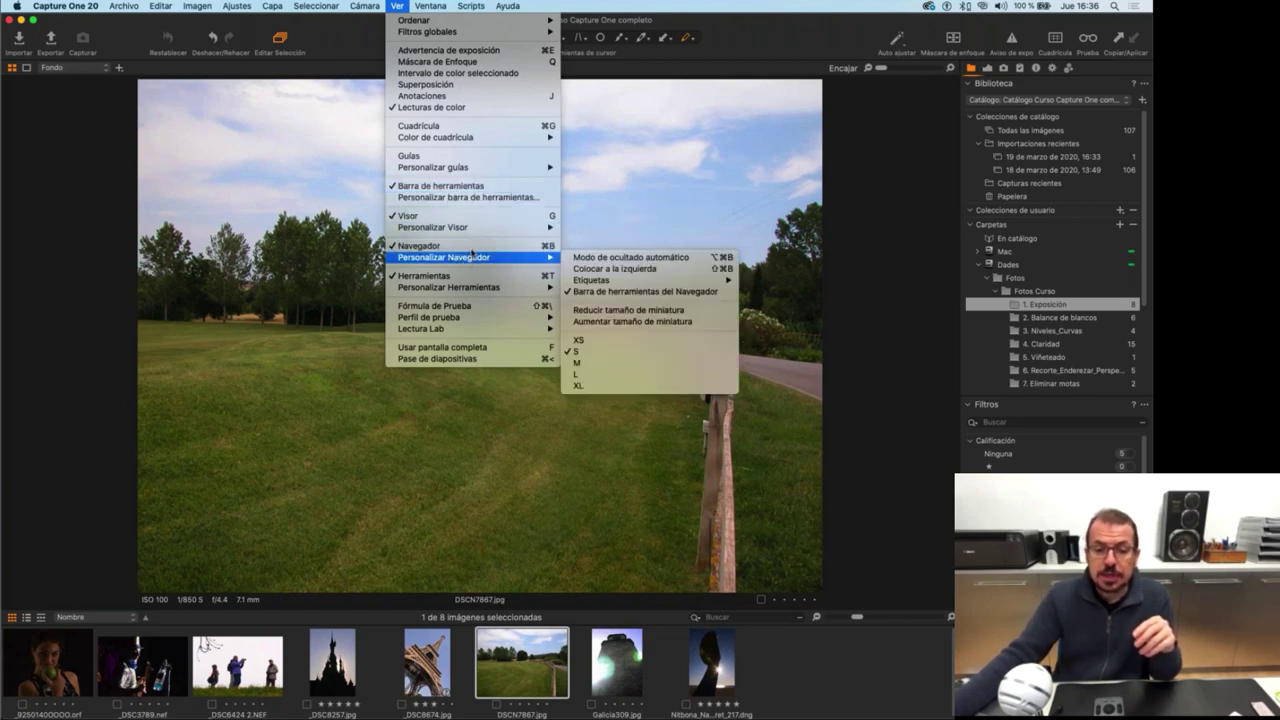
pyautogui.click(462, 247)
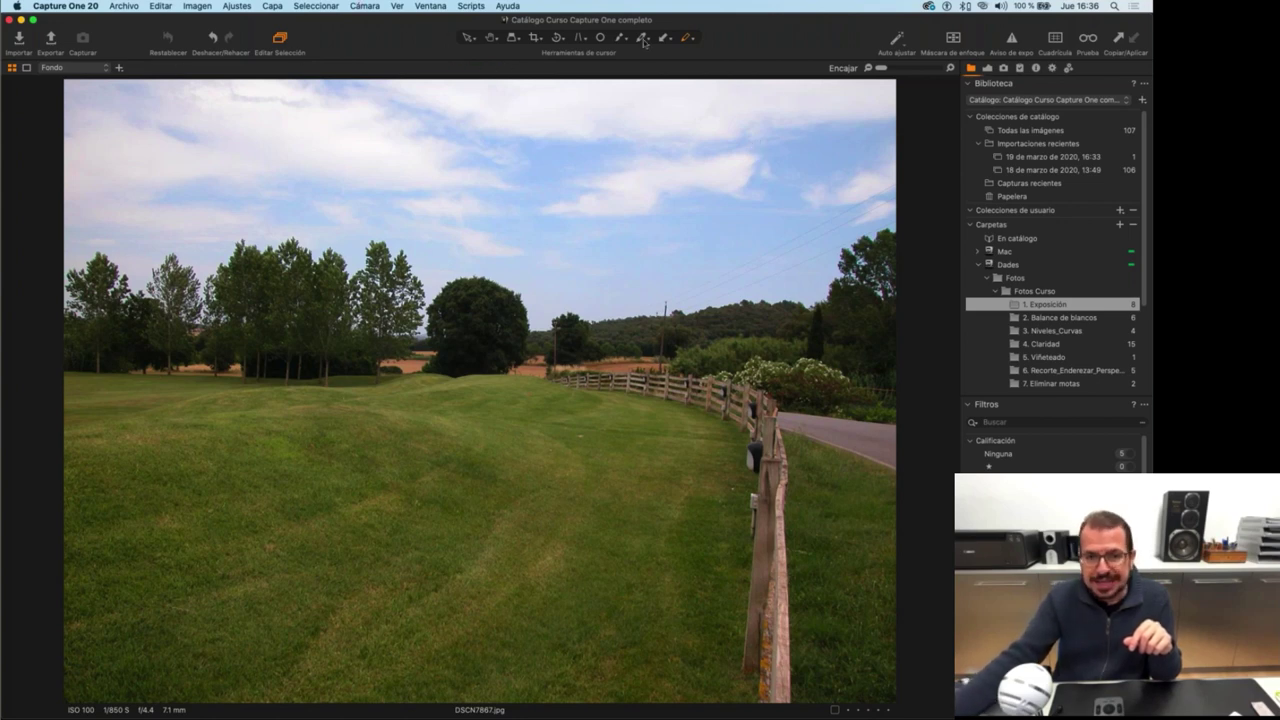
pyautogui.click(398, 6)
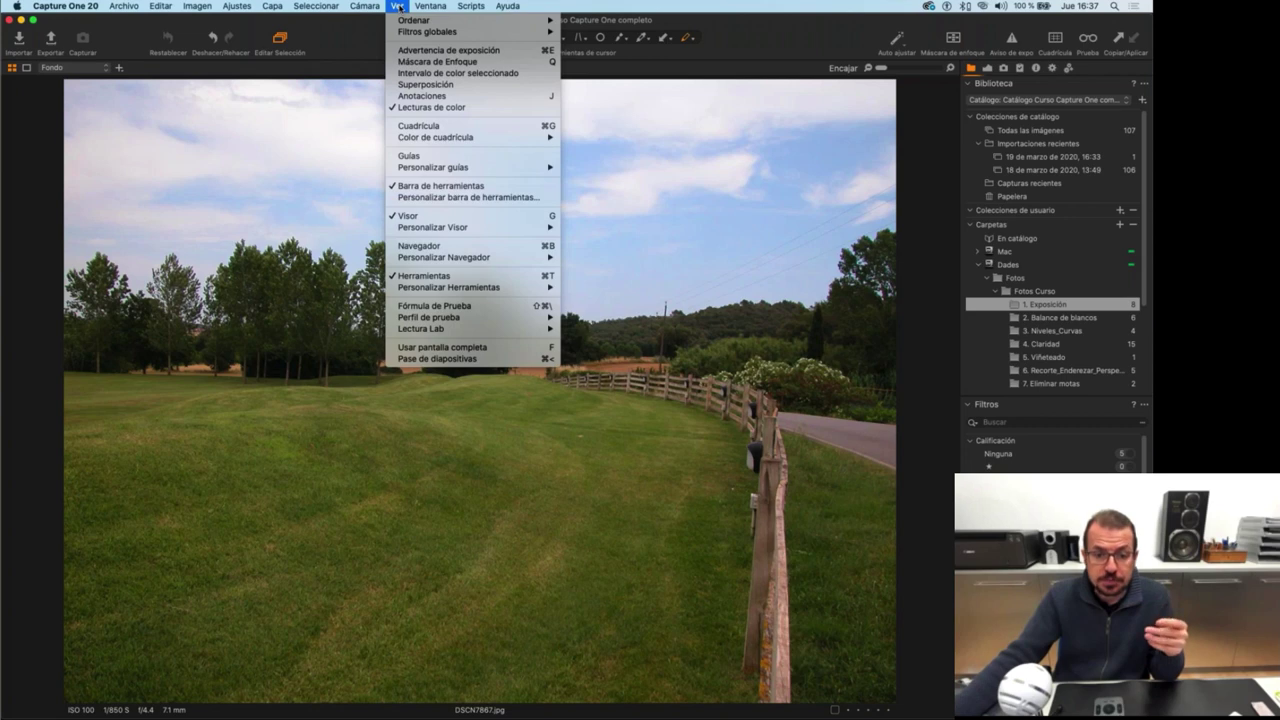
pyautogui.click(437, 187)
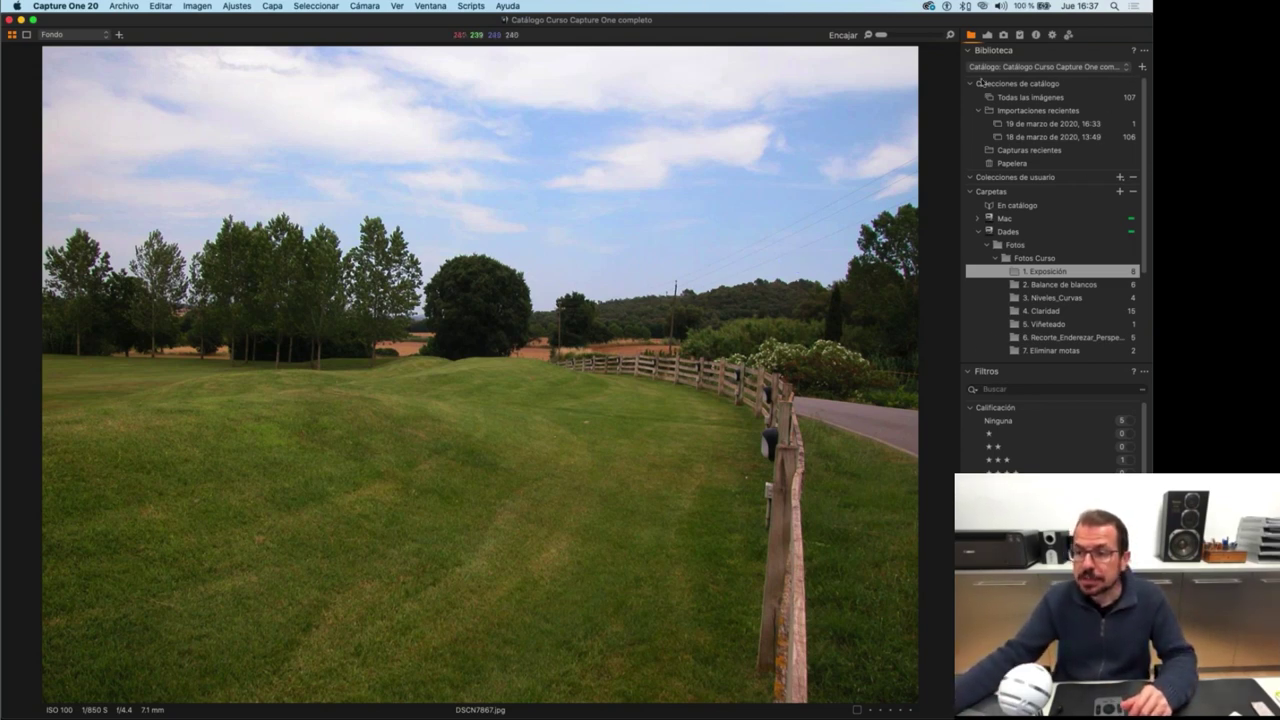
pyautogui.click(968, 51)
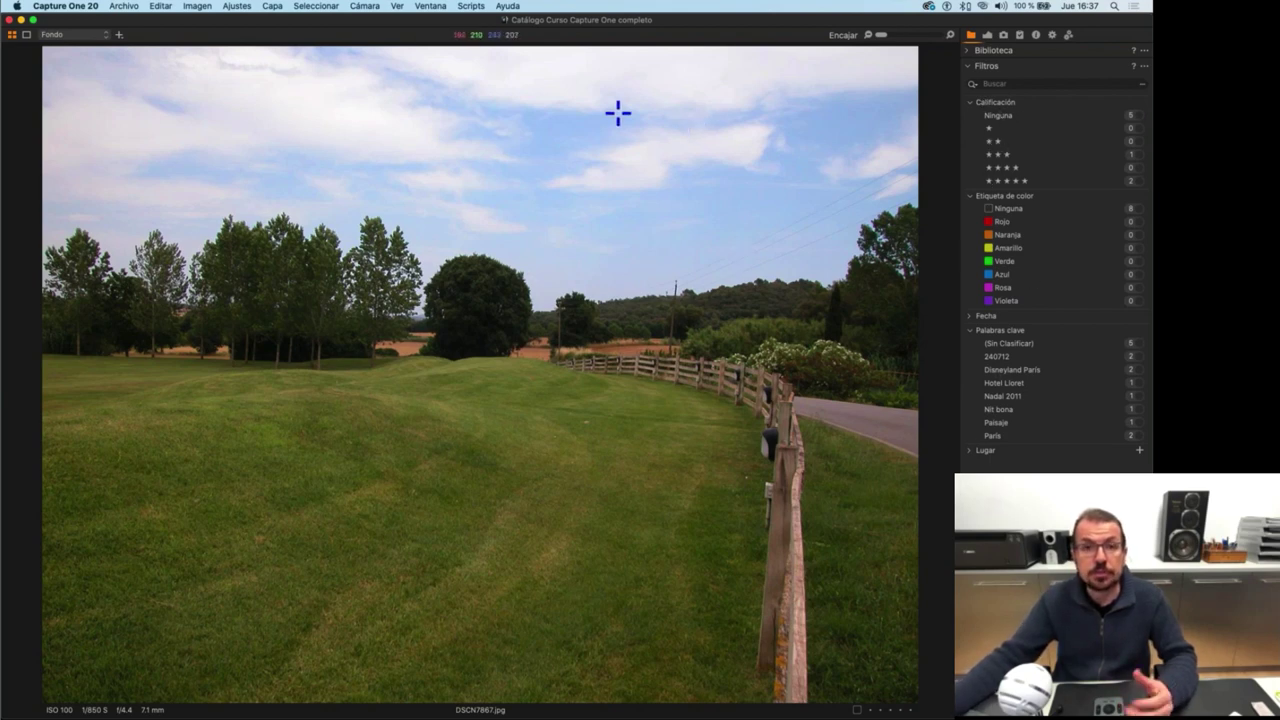
# Save the current simplified layout as a new workspace named Selección.
pyautogui.click(438, 7)
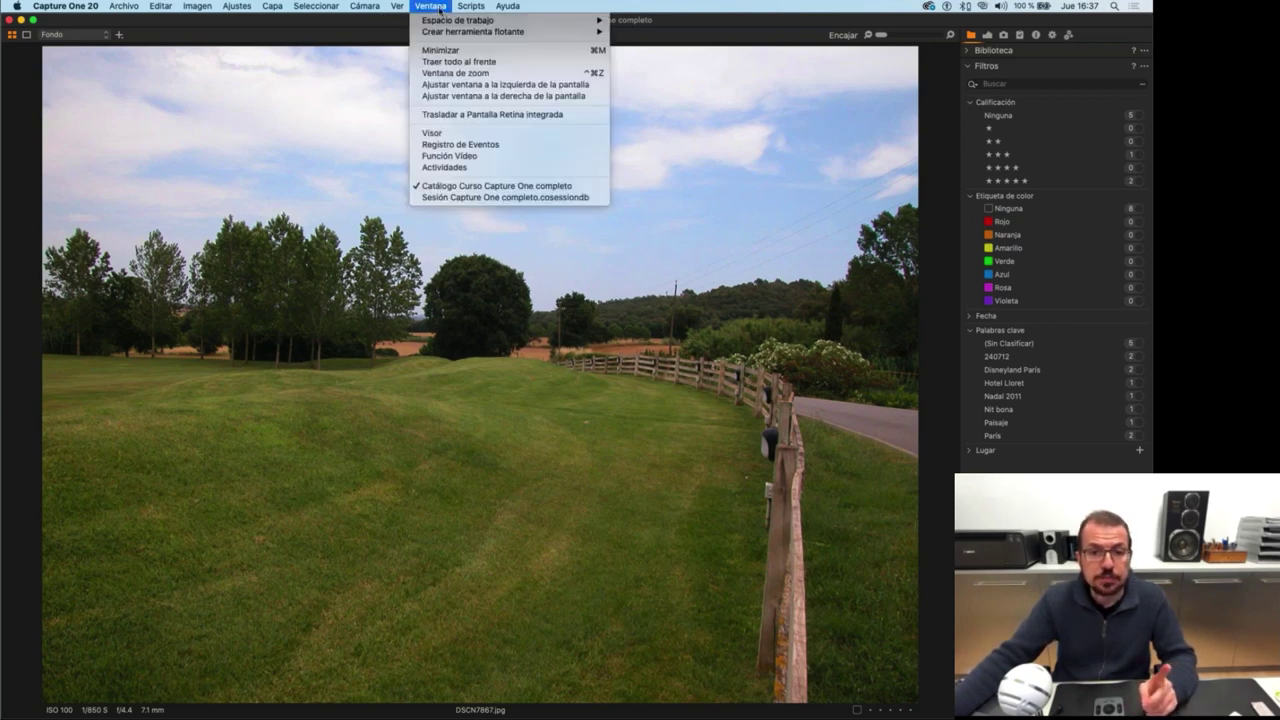
pyautogui.moveTo(444, 22)
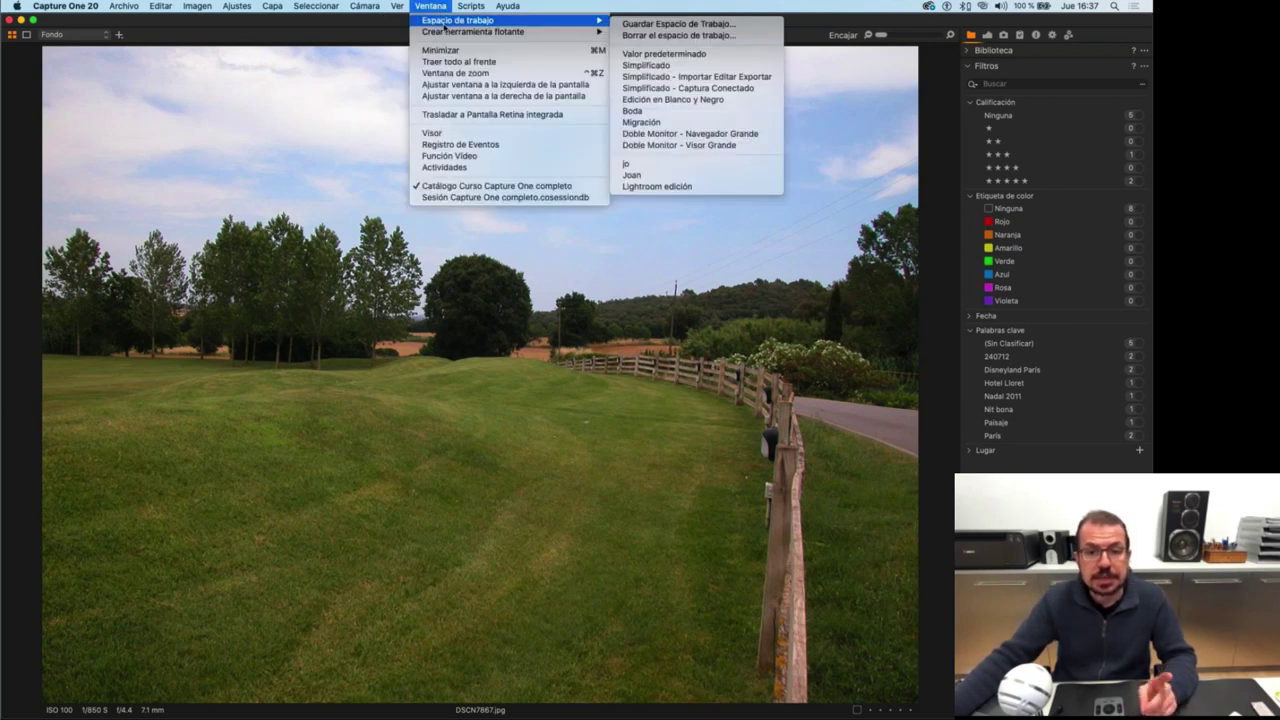
pyautogui.click(660, 23)
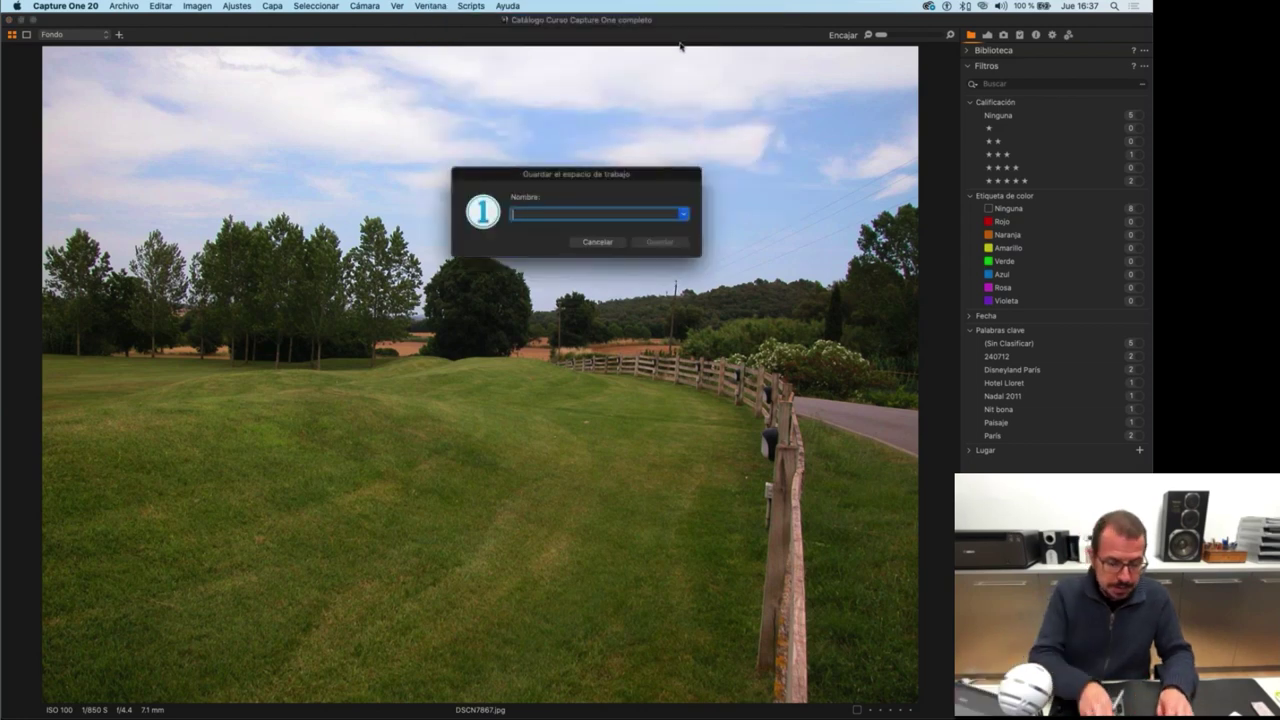
pyautogui.write('Selección')
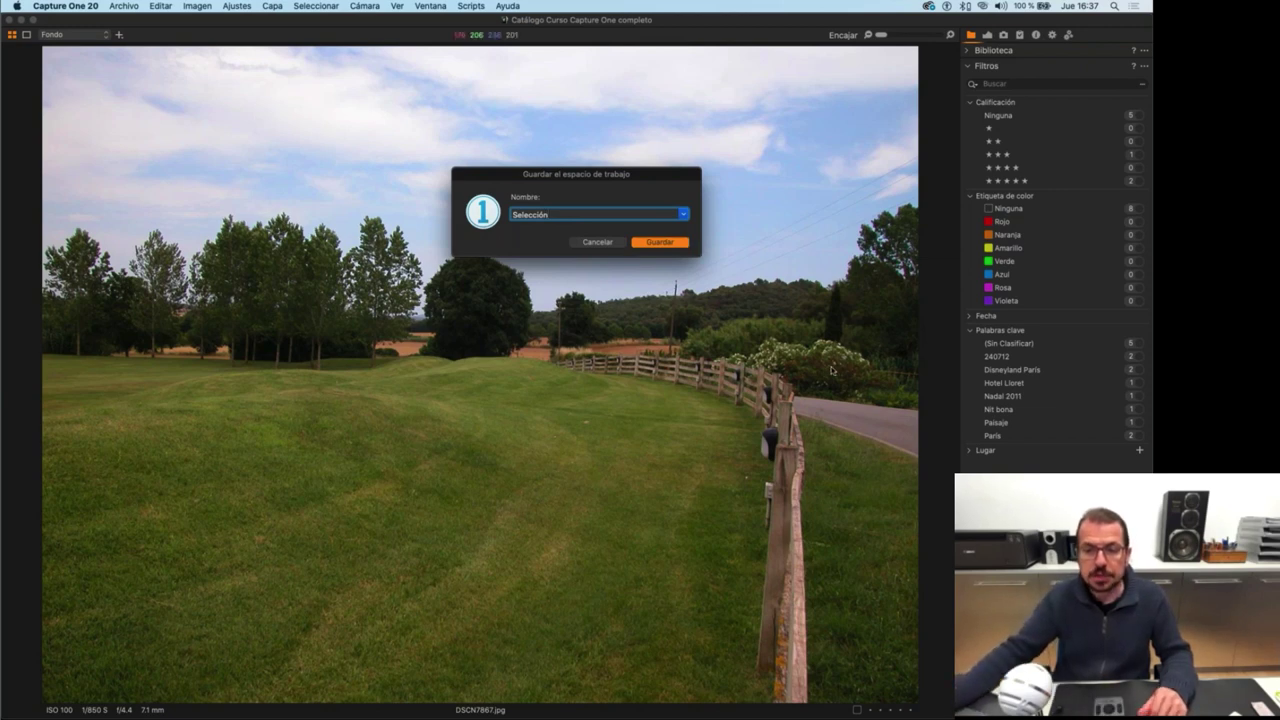
pyautogui.press('Return')
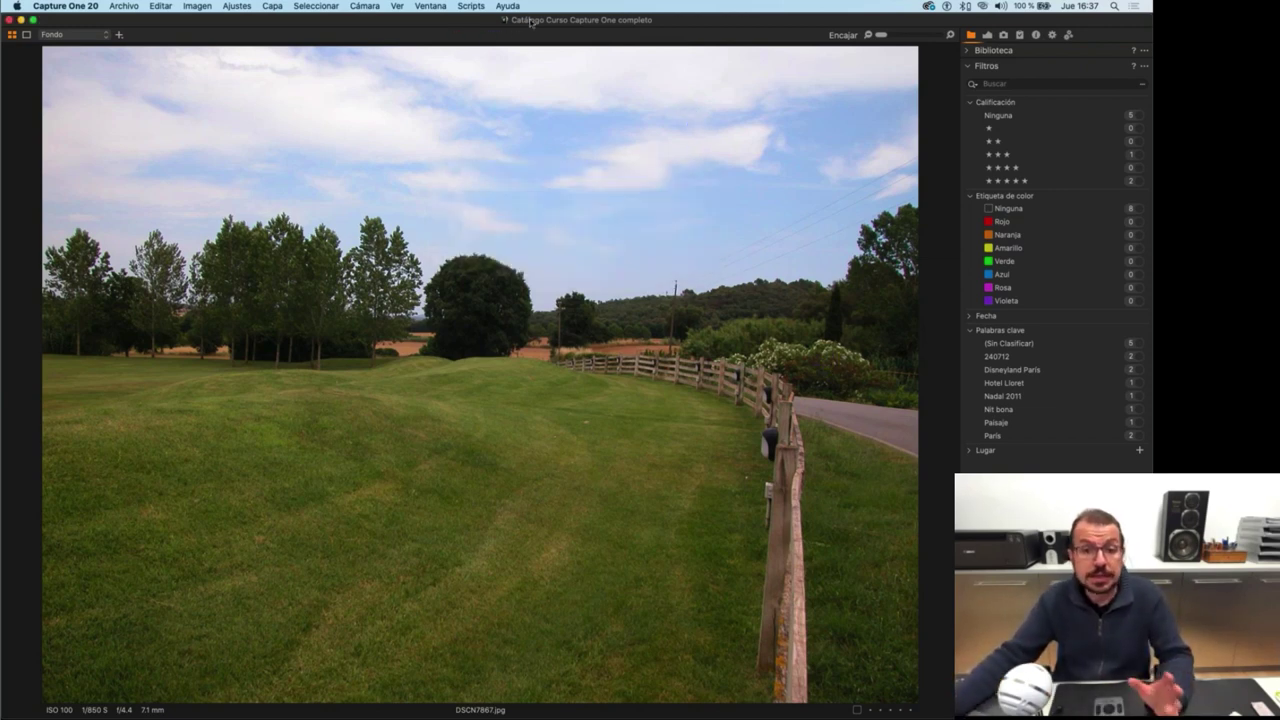
# Check that Selección is among the saved workspaces and restore the Valor predeterminado workspace.
pyautogui.click(432, 7)
pyautogui.moveTo(459, 25)
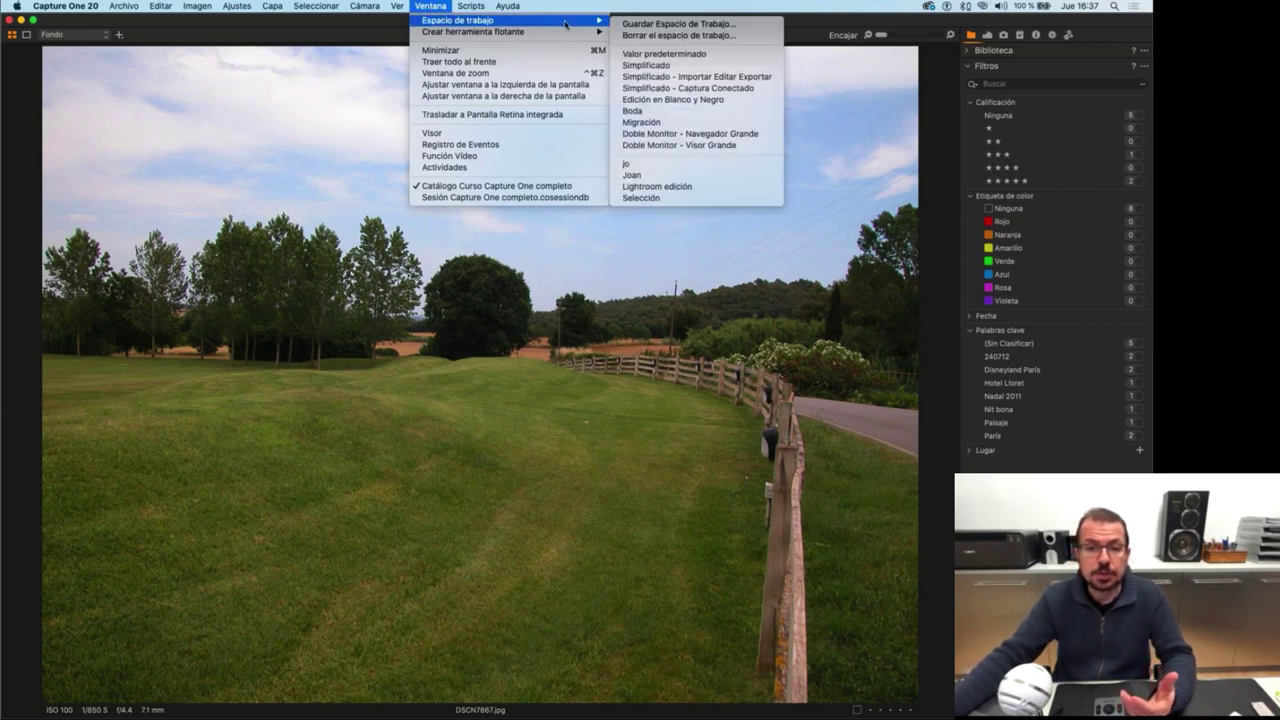
pyautogui.click(665, 53)
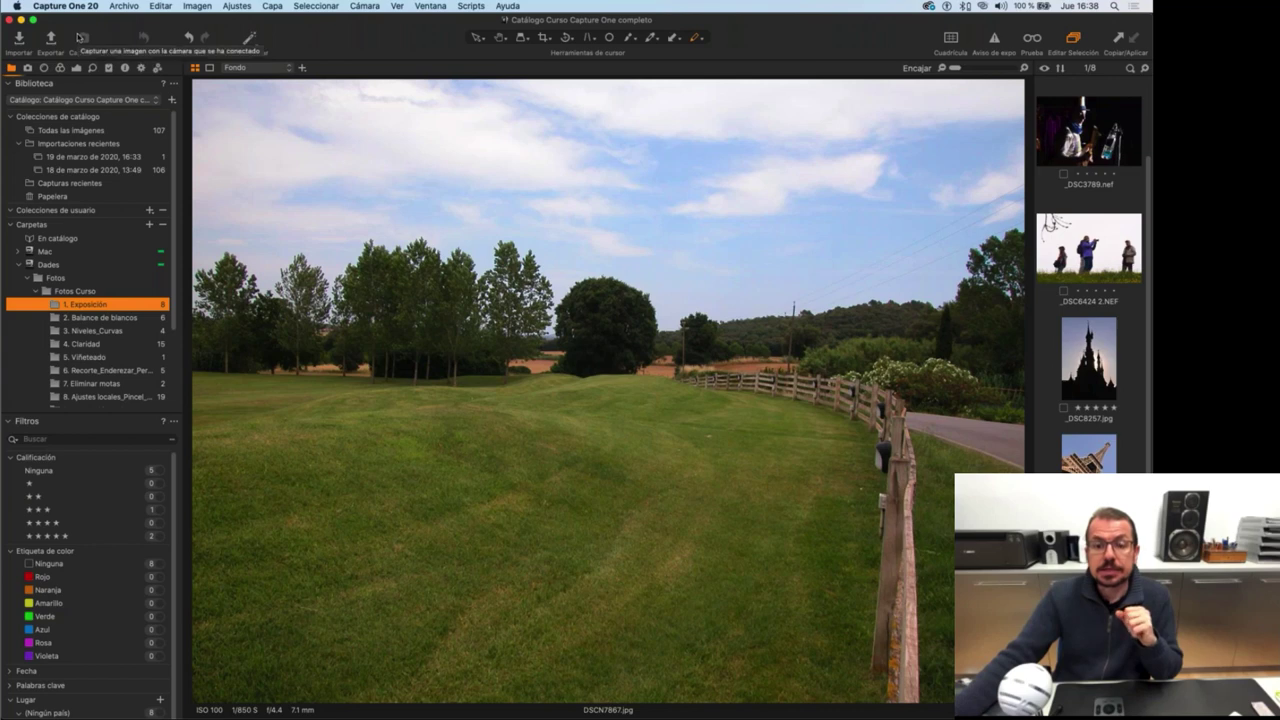
# Open the keyboard shortcut editor, move it over the photo and choose the Default shortcut set.
pyautogui.click(125, 7)
pyautogui.moveTo(163, 5)
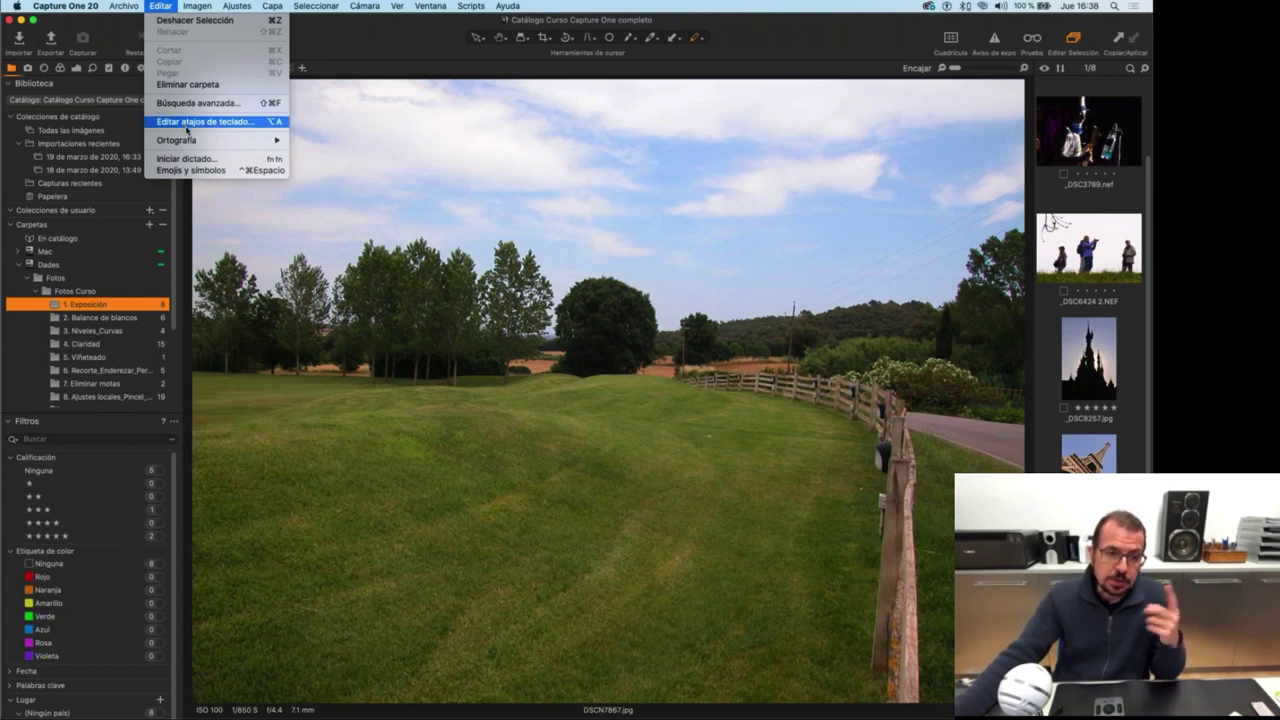
pyautogui.click(192, 129)
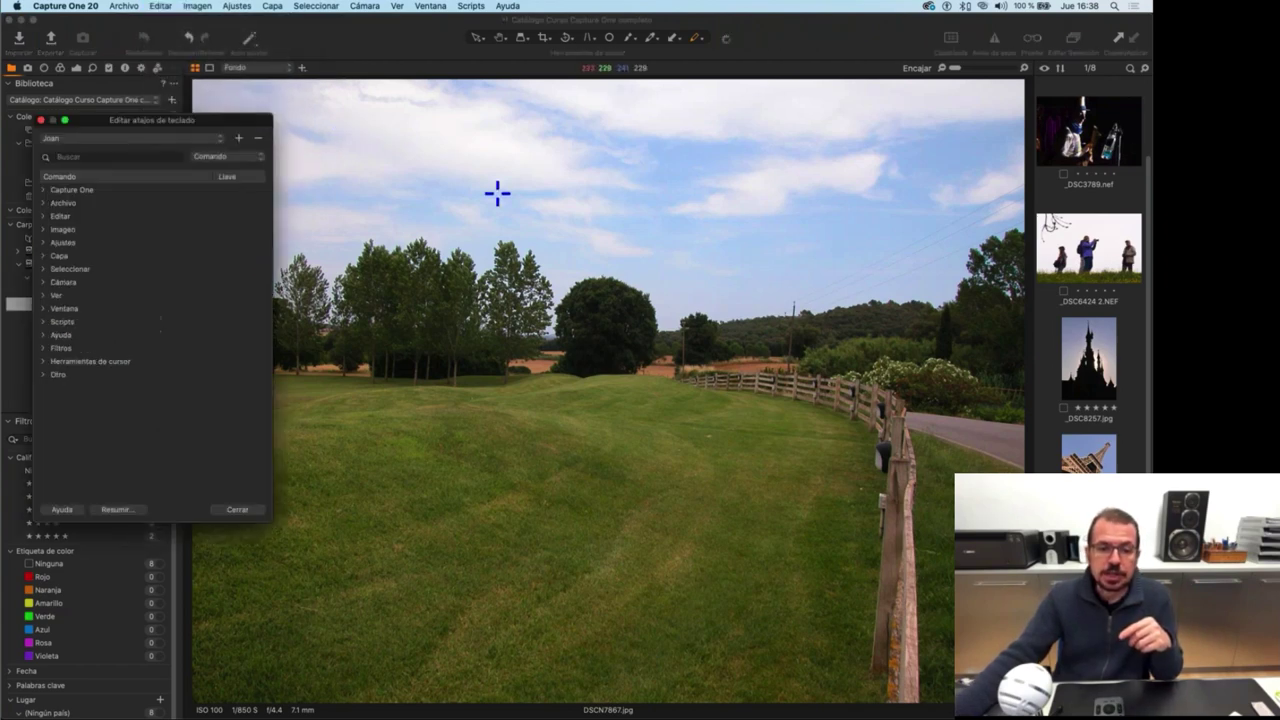
pyautogui.moveTo(271, 131); pyautogui.dragTo(540, 160)
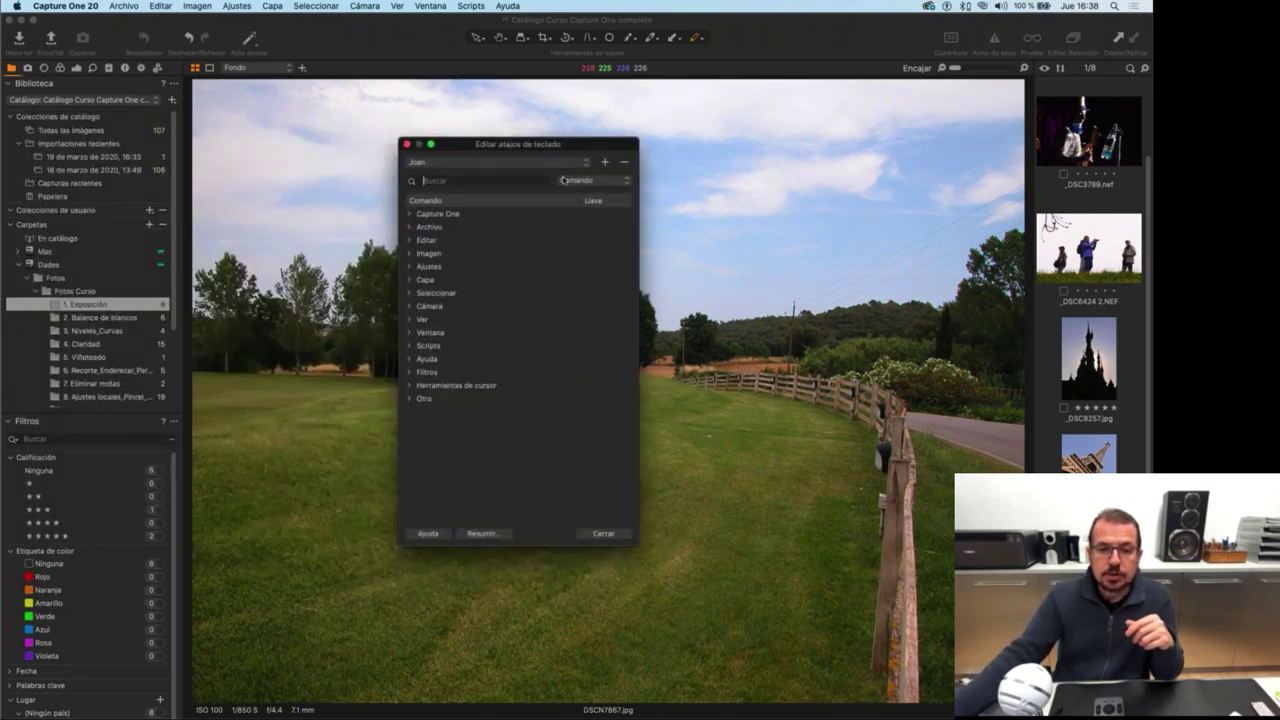
pyautogui.click(571, 163)
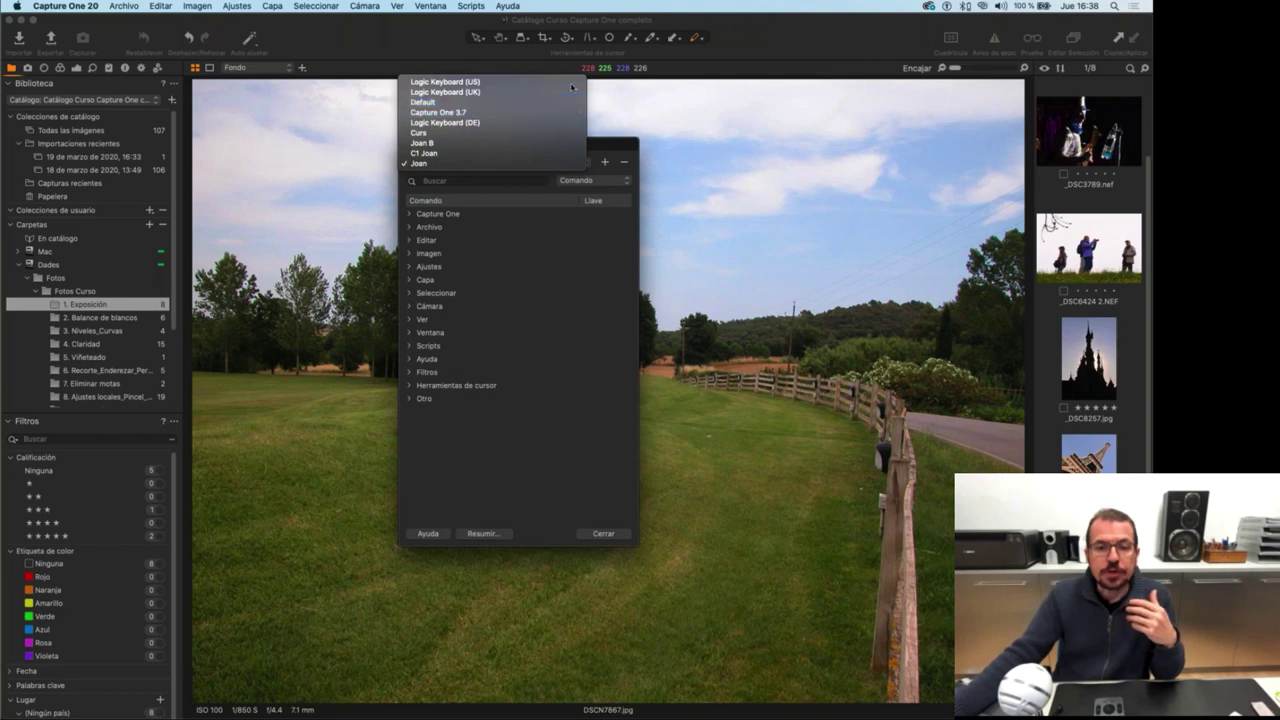
pyautogui.click(575, 102)
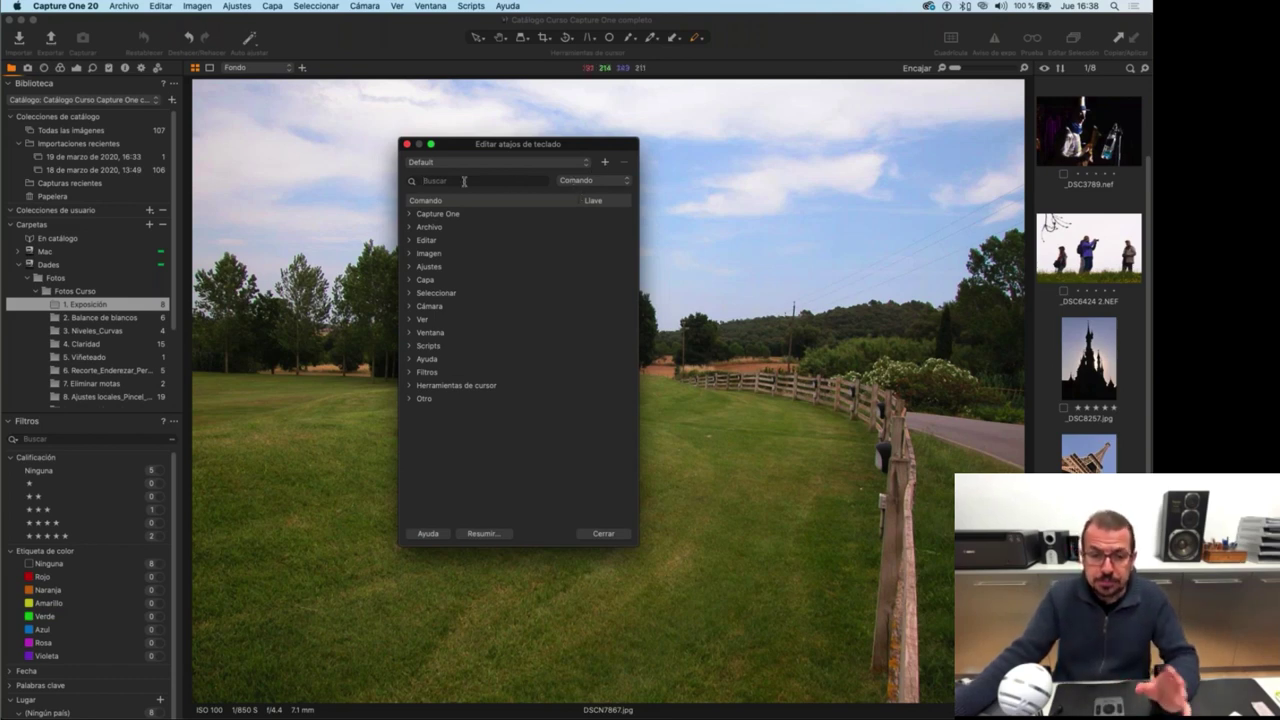
# Examine the default keyboard shortcuts in the Seleccionar and Editar command groups.
pyautogui.click(409, 292)
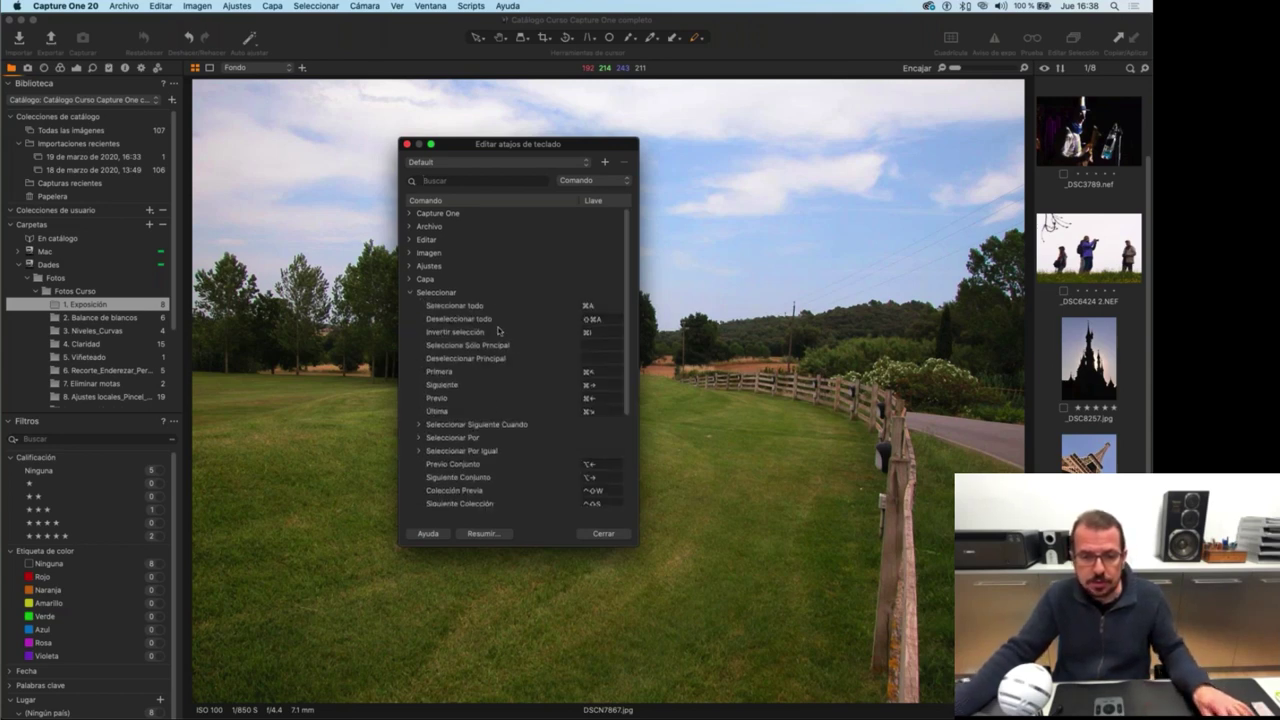
pyautogui.scroll(-3, 480, 300)
pyautogui.scroll(3, 436, 238)
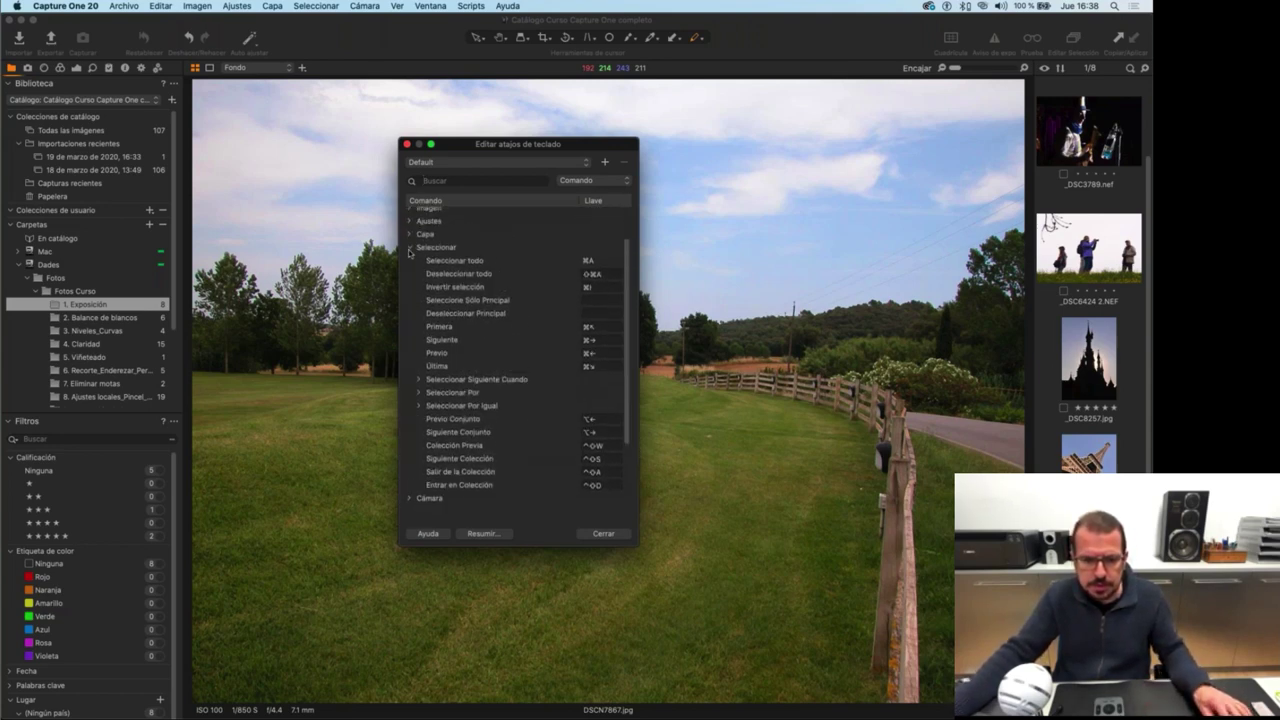
pyautogui.click(412, 256)
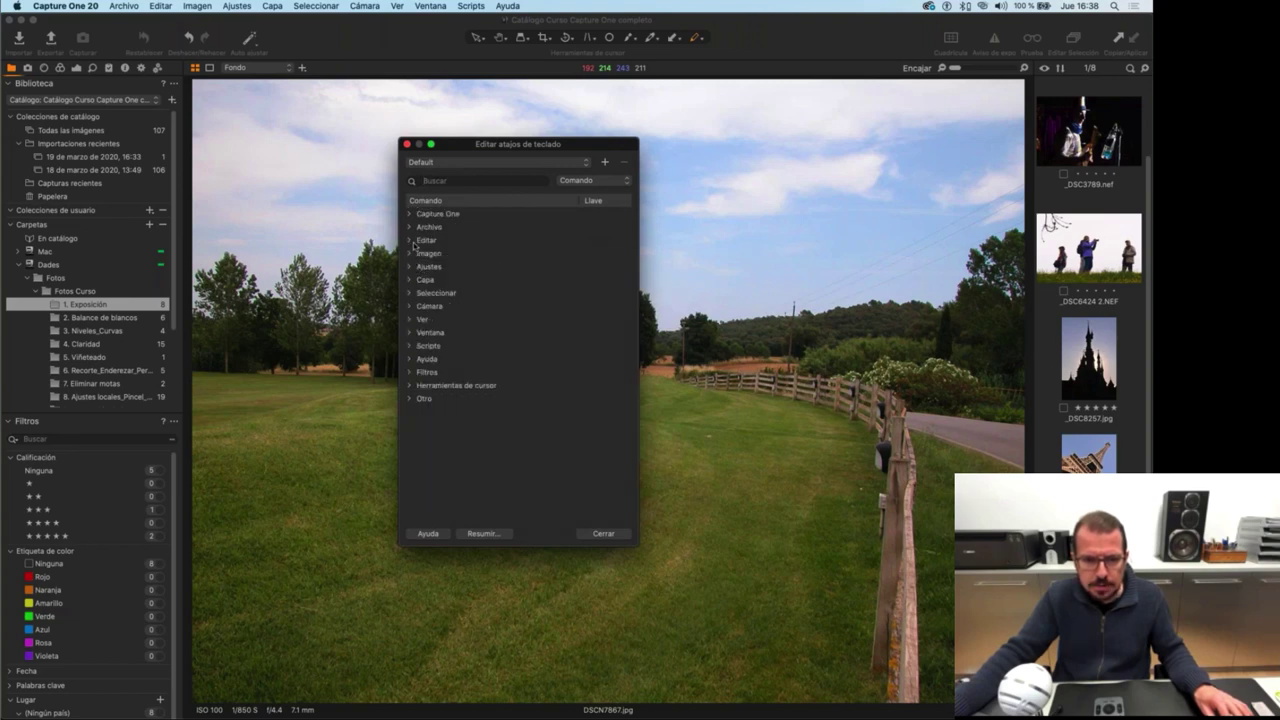
pyautogui.click(411, 241)
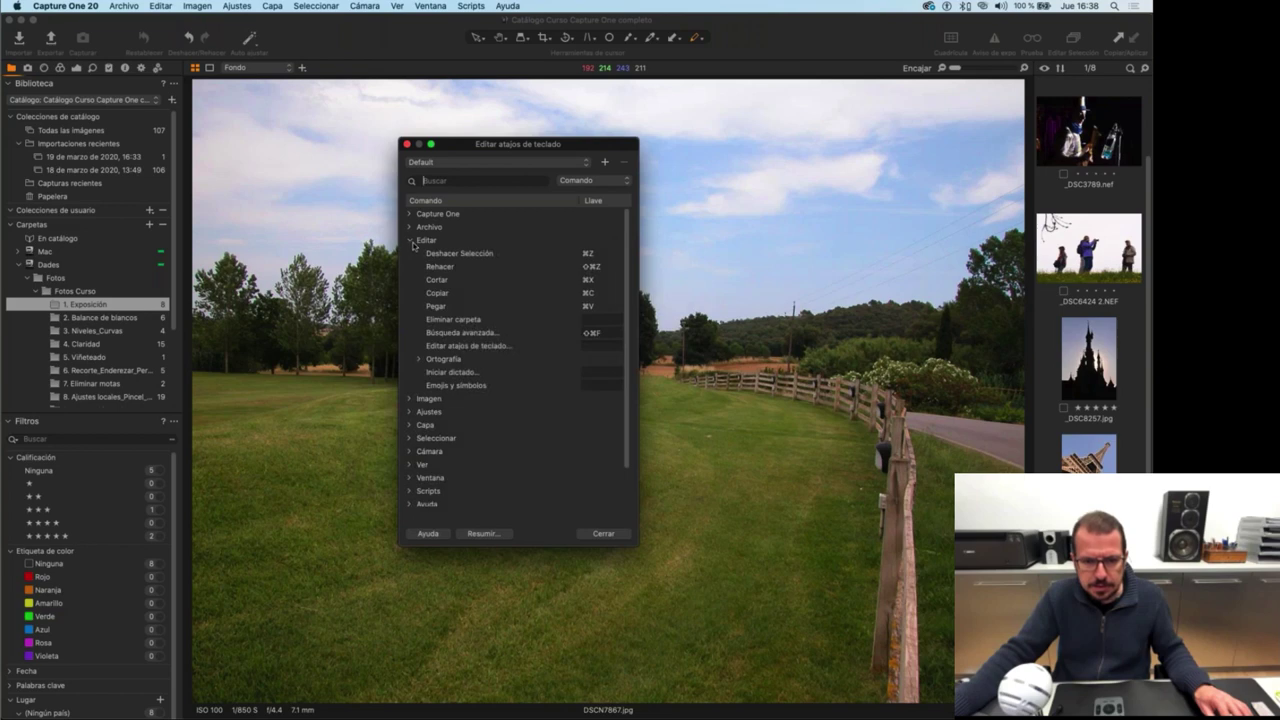
pyautogui.click(411, 244)
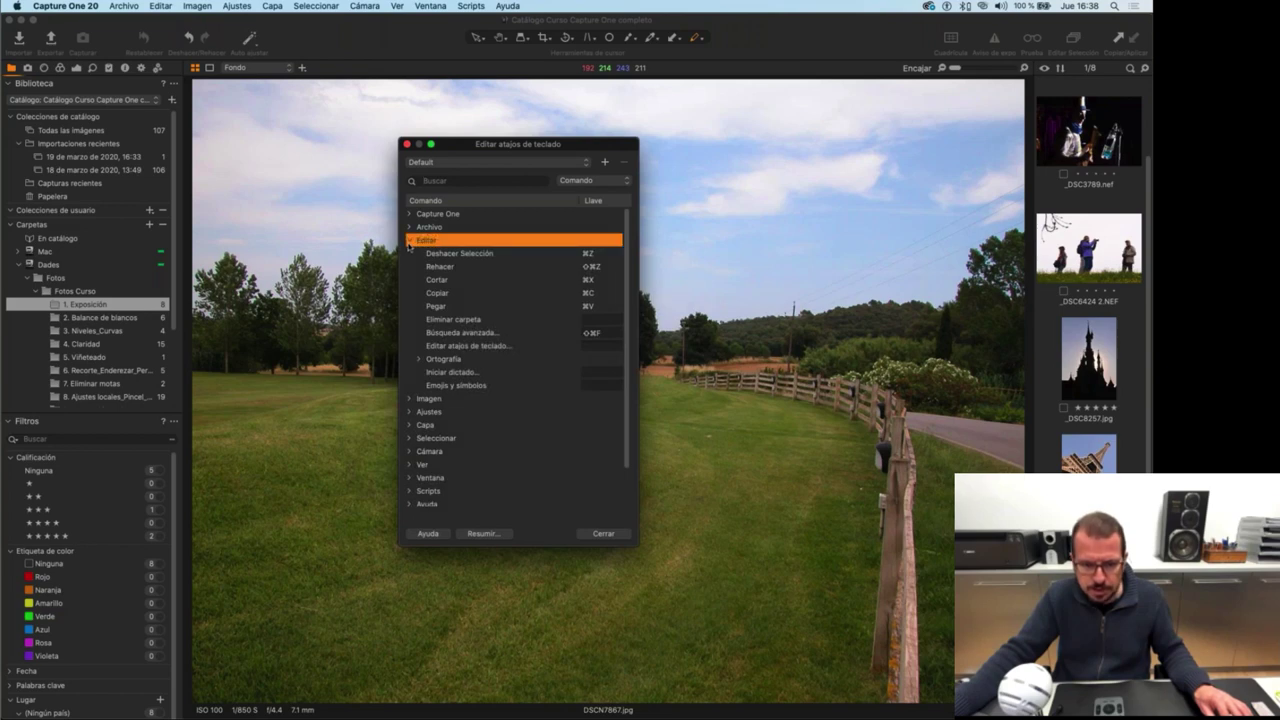
pyautogui.click(409, 242)
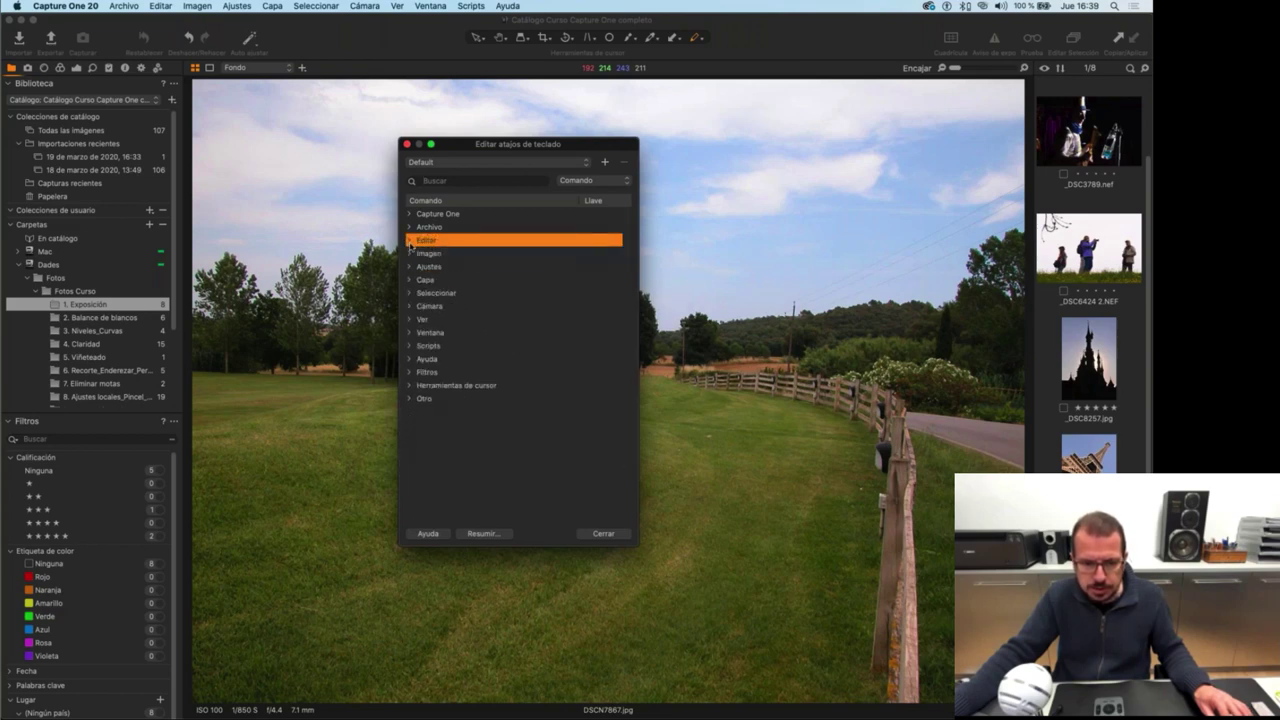
# Examine the default shortcuts for Calificación and Etiqueta de color within the Ajustes command group.
pyautogui.click(409, 267)
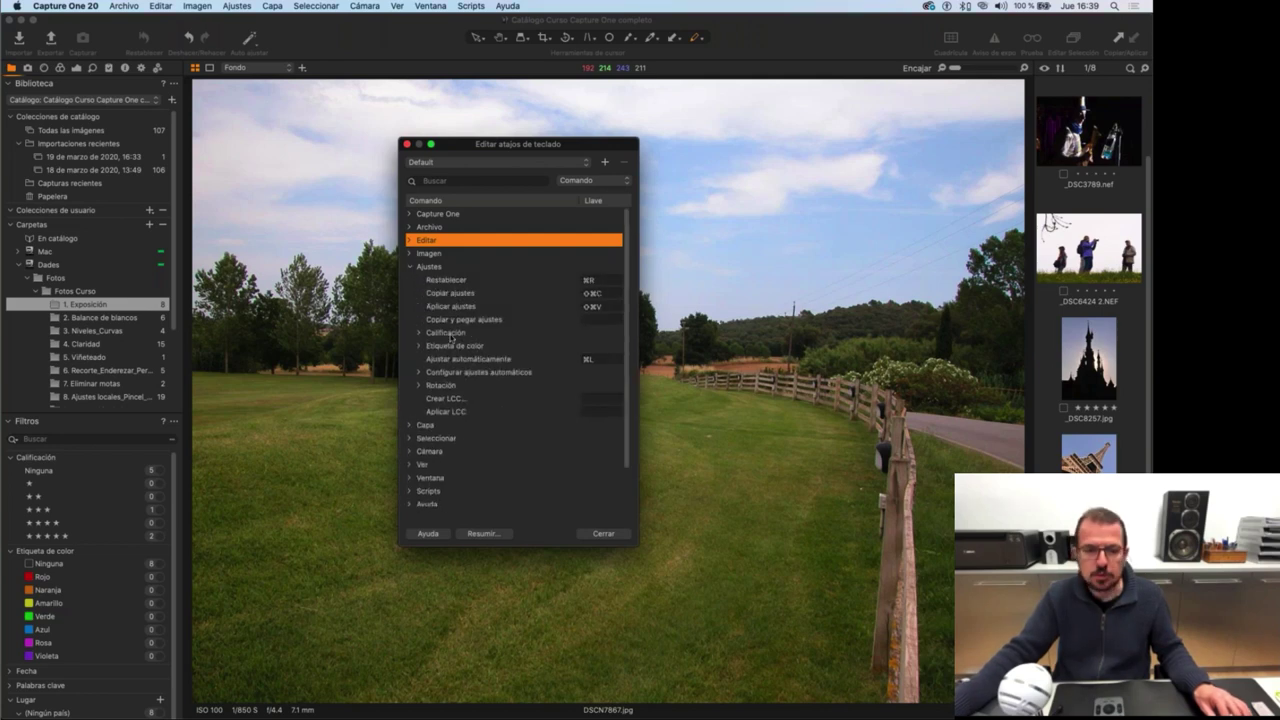
pyautogui.click(419, 333)
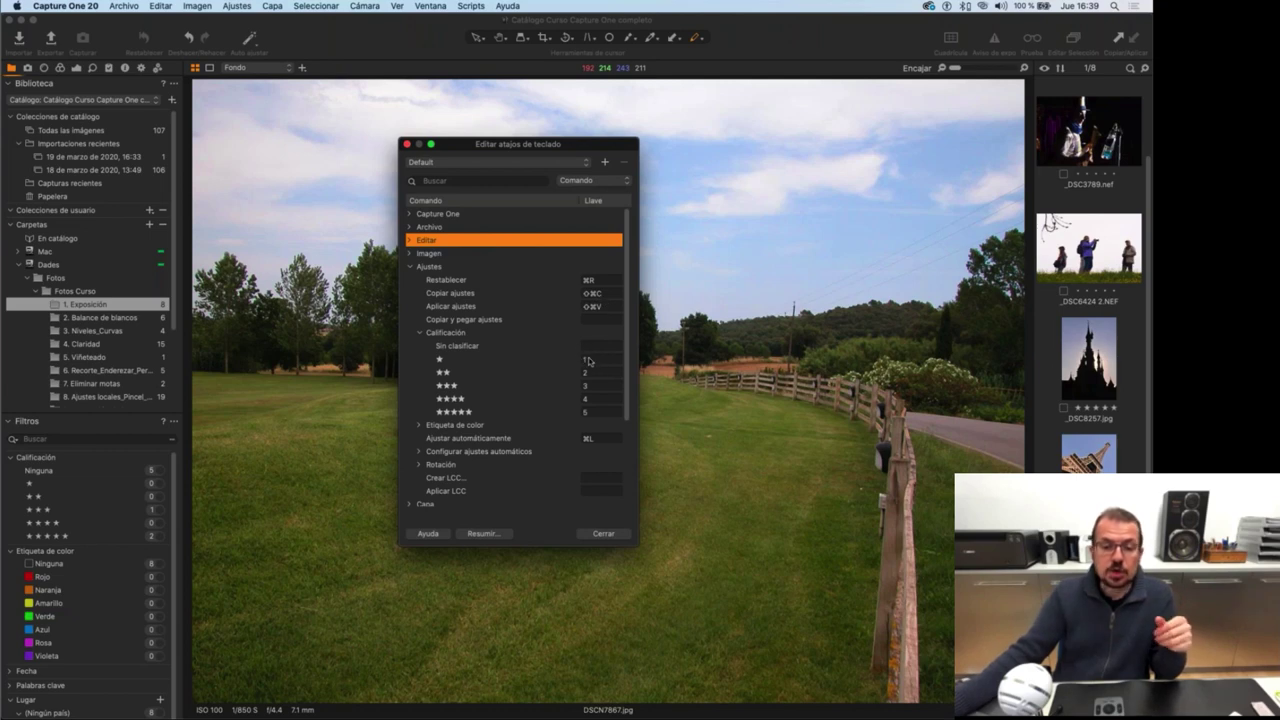
pyautogui.click(421, 427)
pyautogui.scroll(-3, 590, 422)
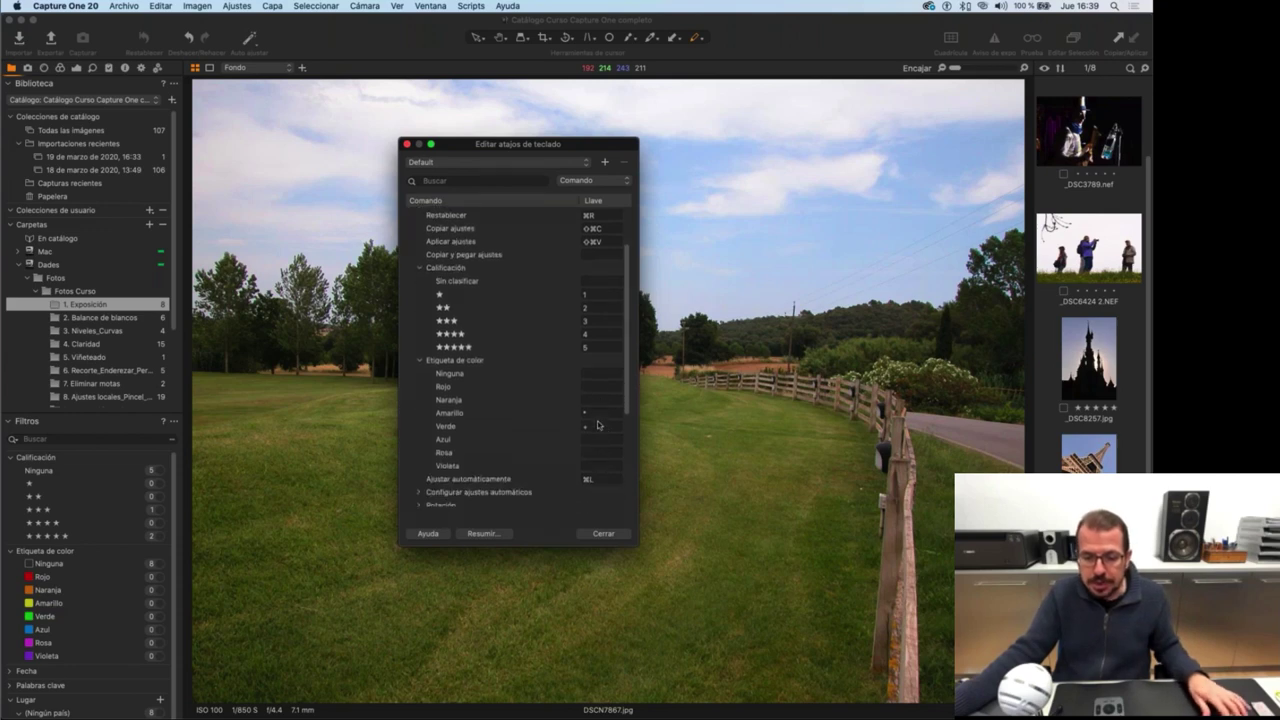
pyautogui.scroll(-1, 590, 422)
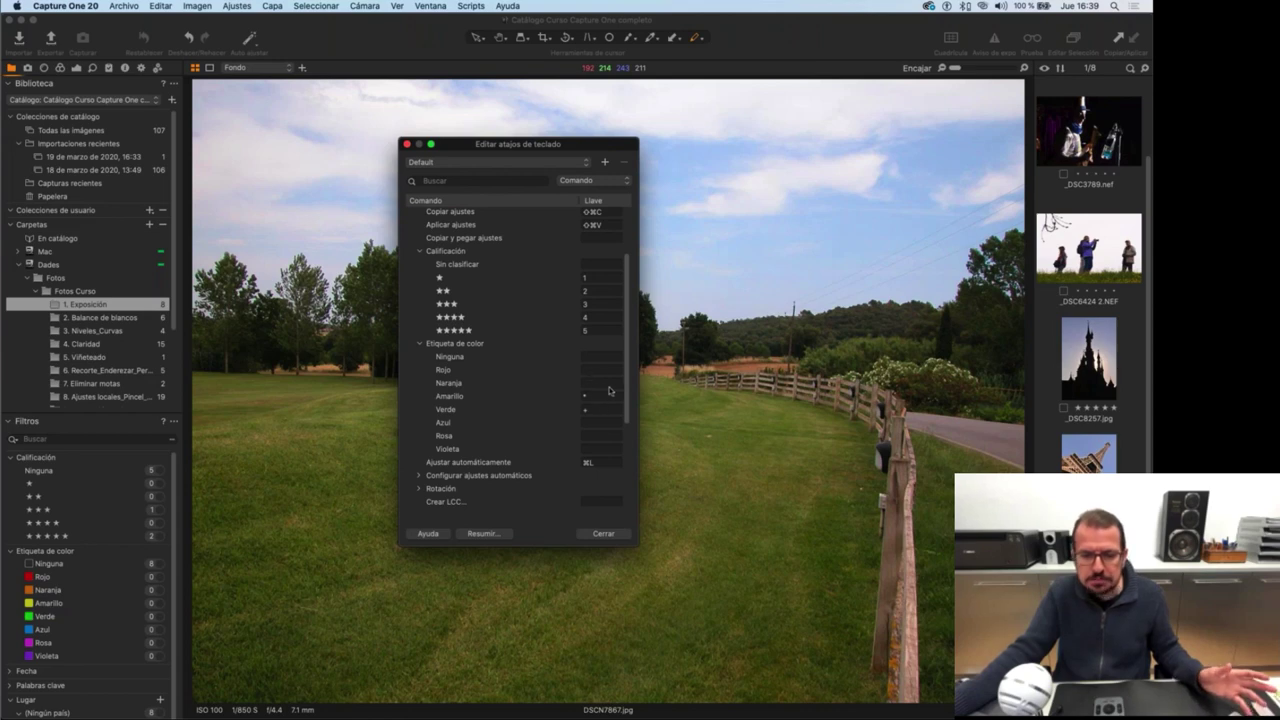
# Switch back to the personal shortcut set, assign 9 to the Azul colour label and close the shortcut editor.
pyautogui.click(567, 166)
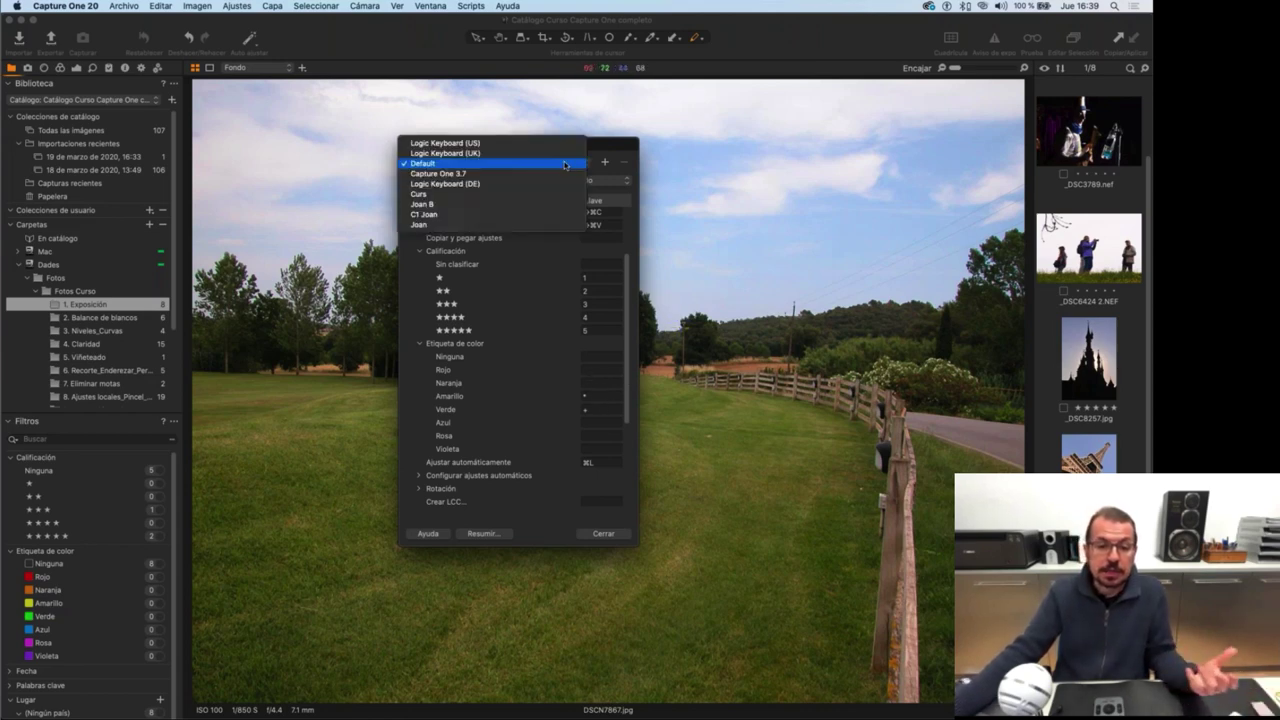
pyautogui.click(552, 225)
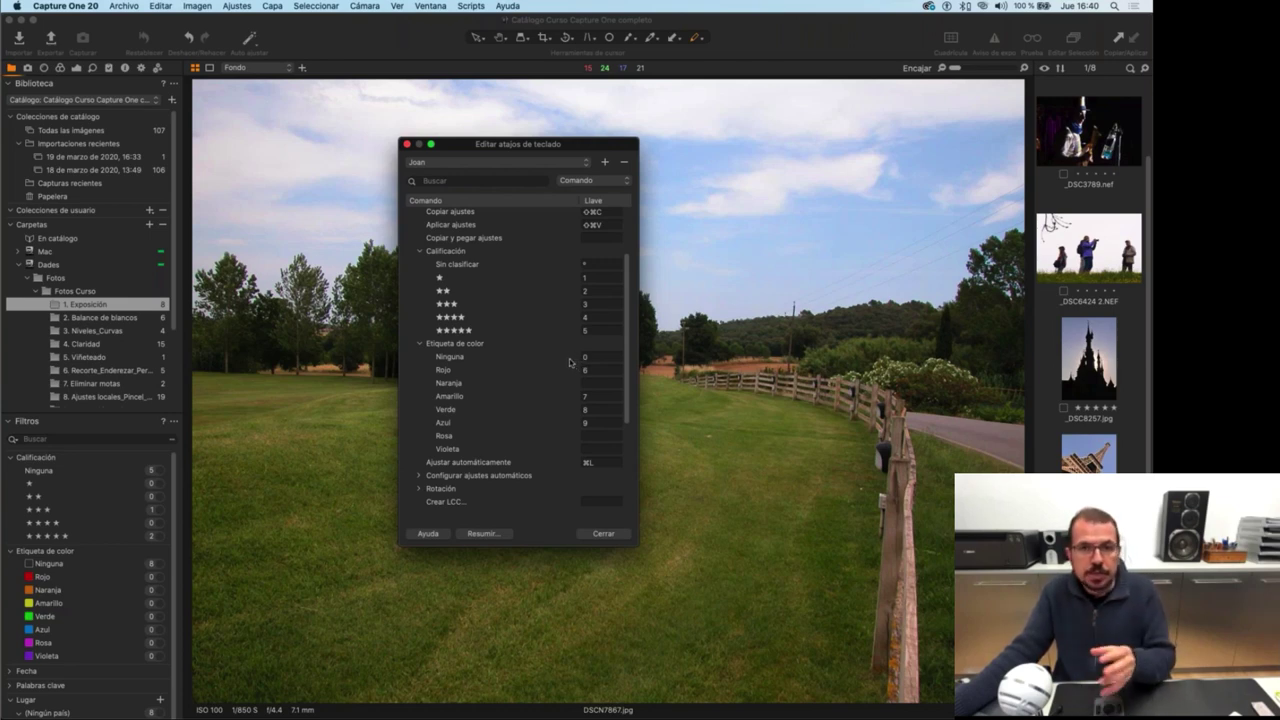
pyautogui.click(585, 424)
pyautogui.press('9')
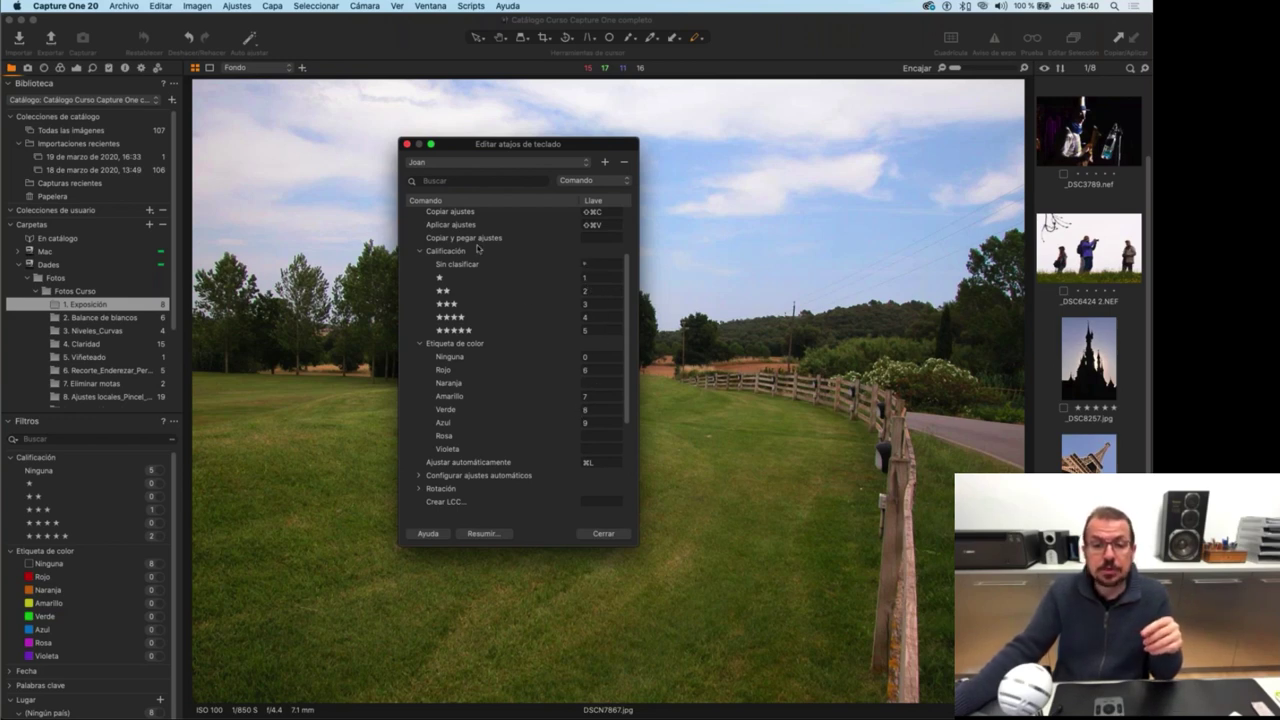
pyautogui.click(407, 145)
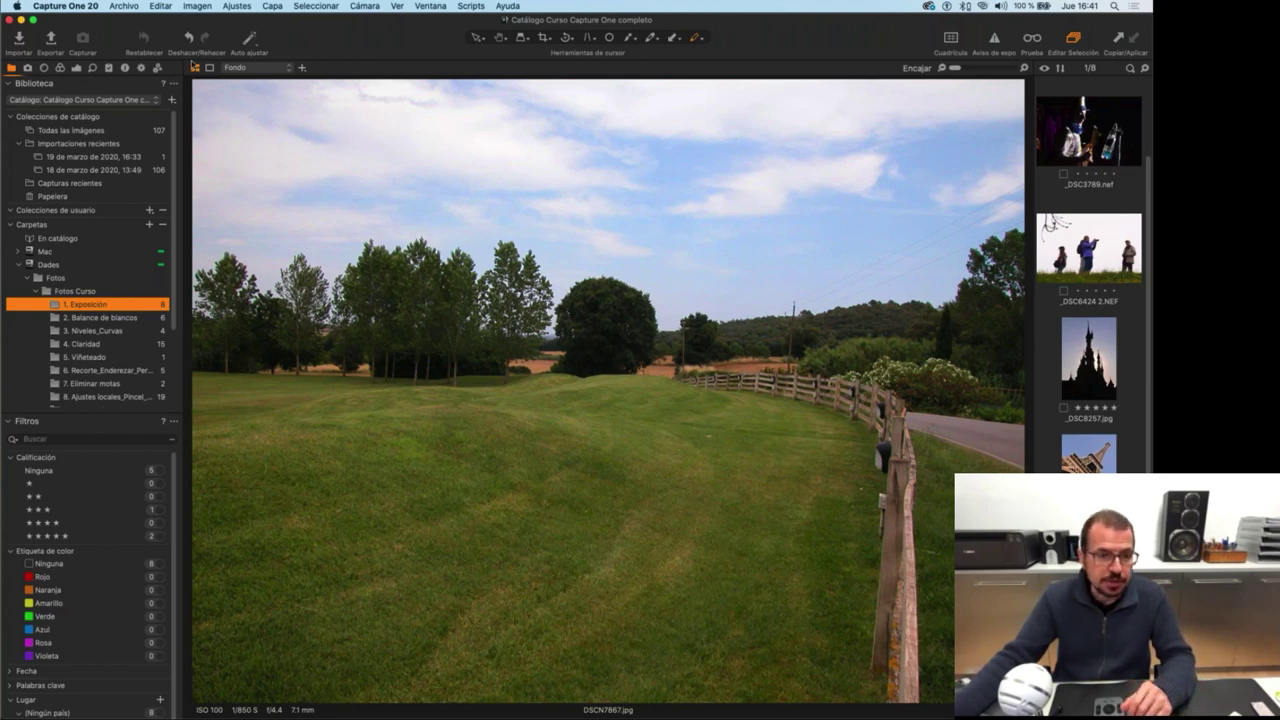
# Display the exposure tools and hide the toolbar and the image browser.
pyautogui.click(76, 68)
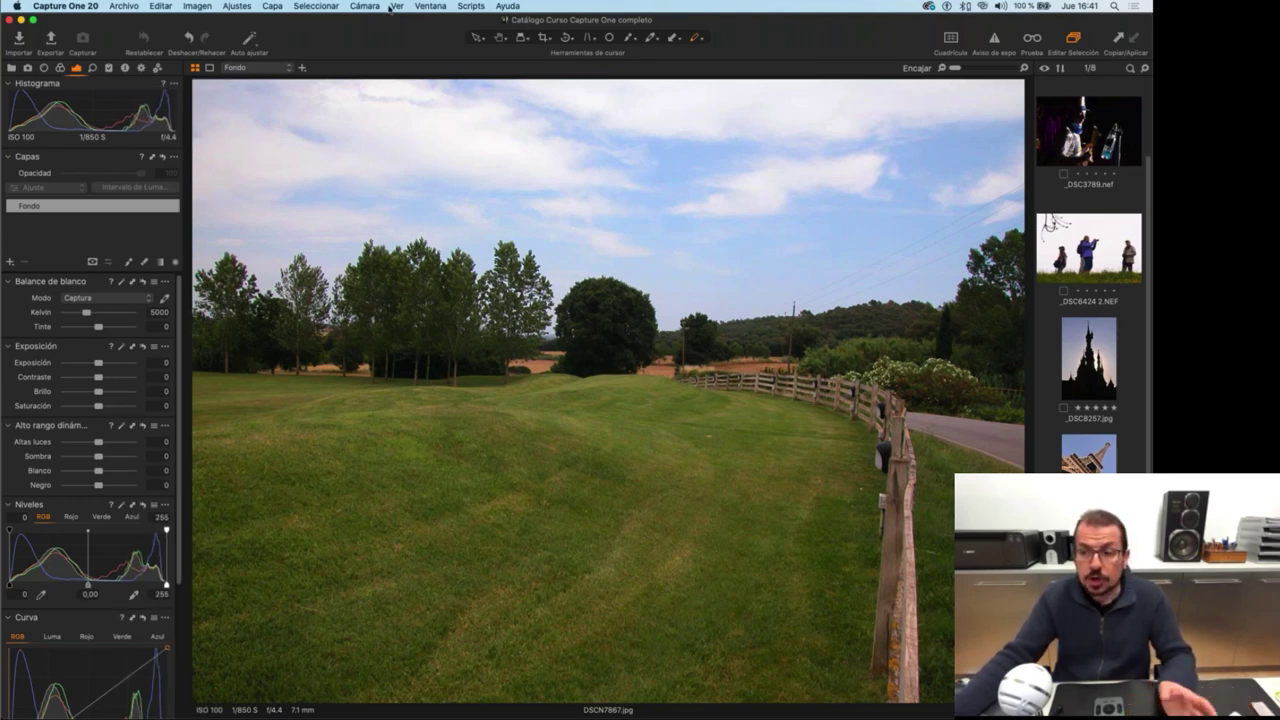
pyautogui.click(321, 7)
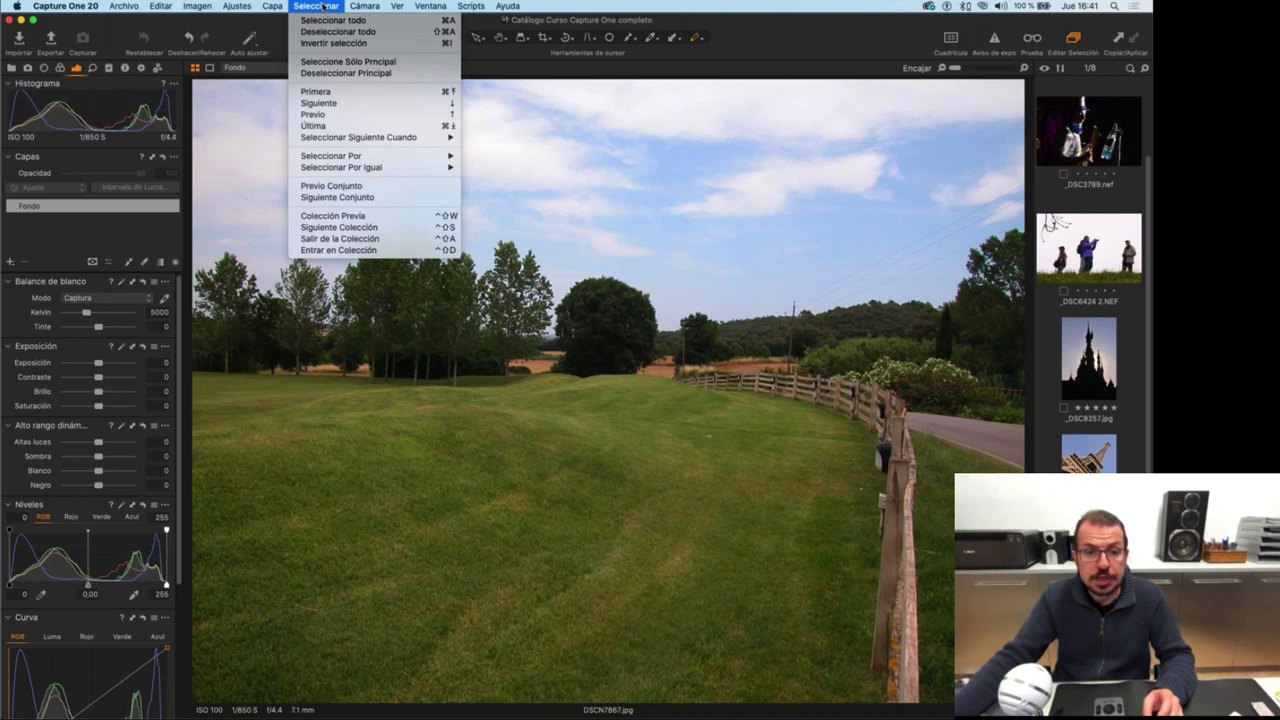
pyautogui.moveTo(389, 6)
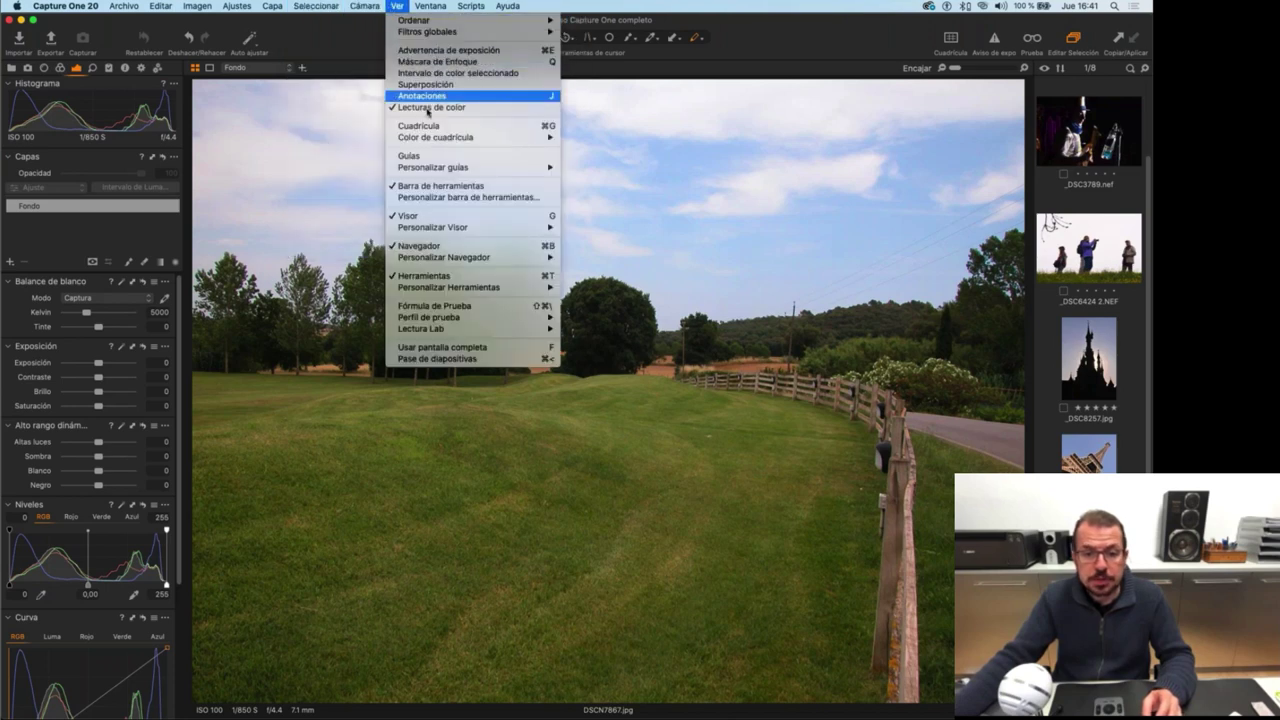
pyautogui.click(440, 186)
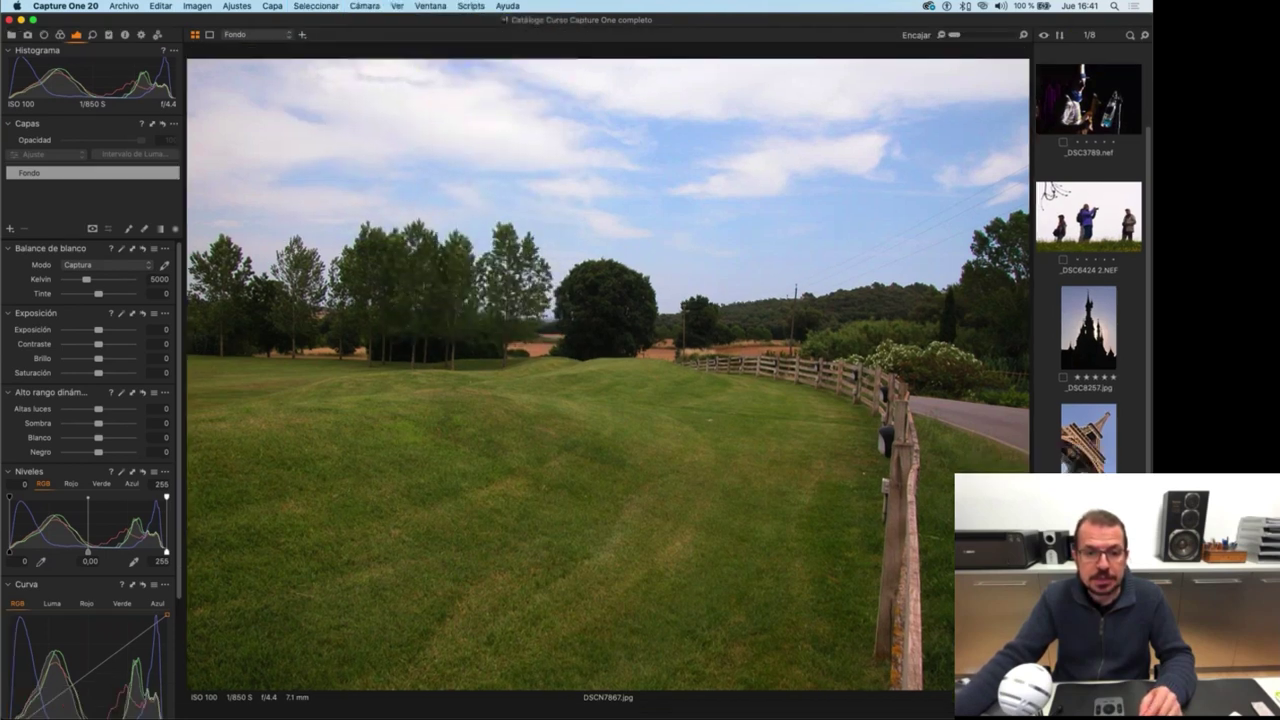
pyautogui.click(397, 6)
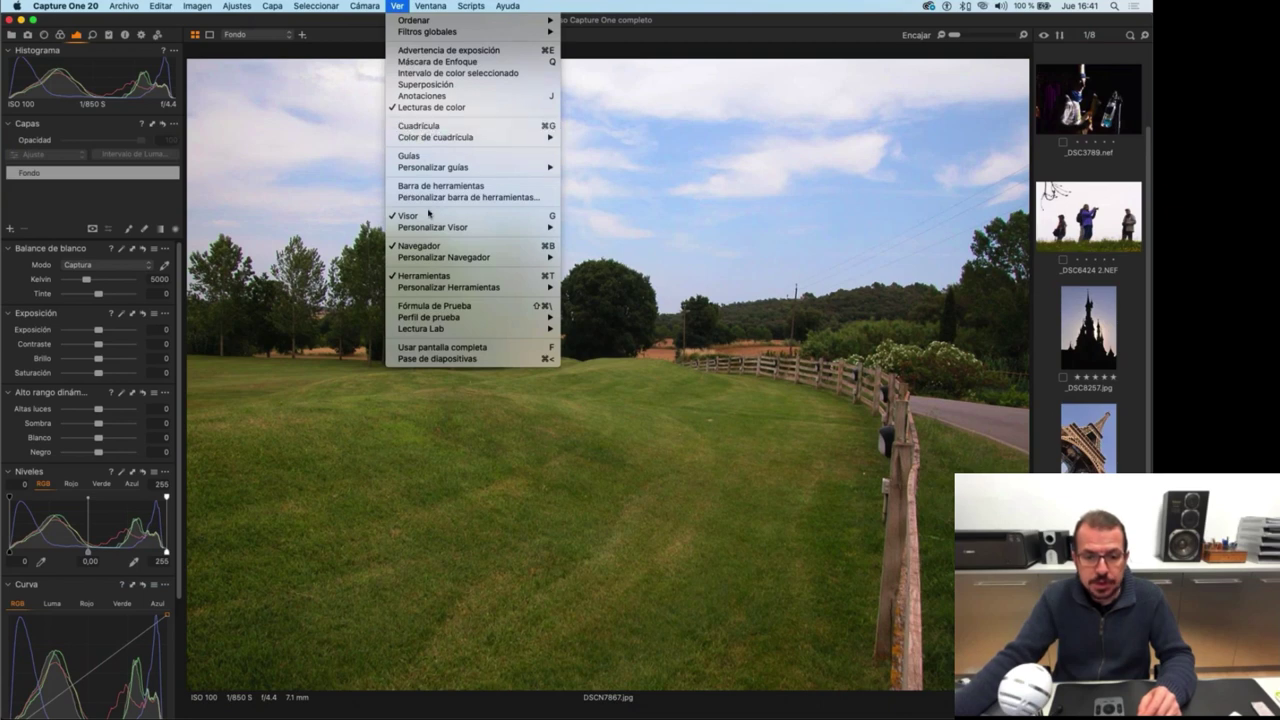
pyautogui.click(430, 246)
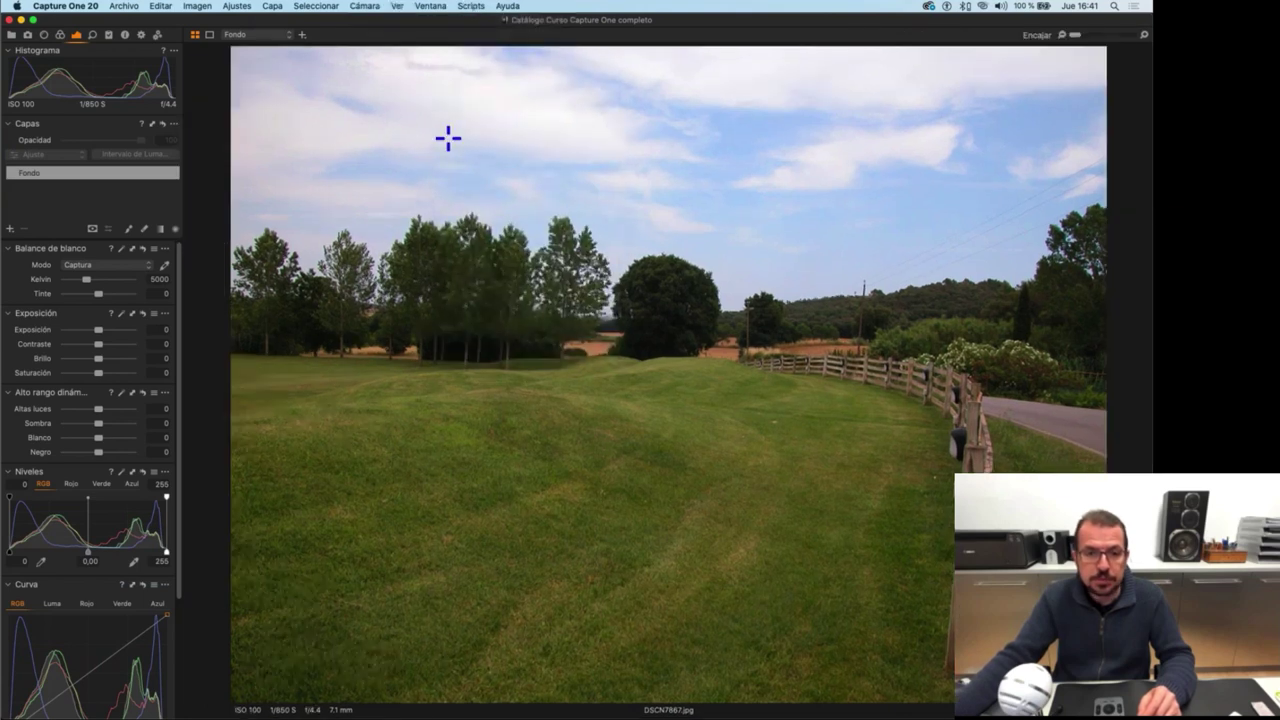
# Hide the tools as well and switch the window to full screen so only the landscape photo fills it.
pyautogui.click(397, 6)
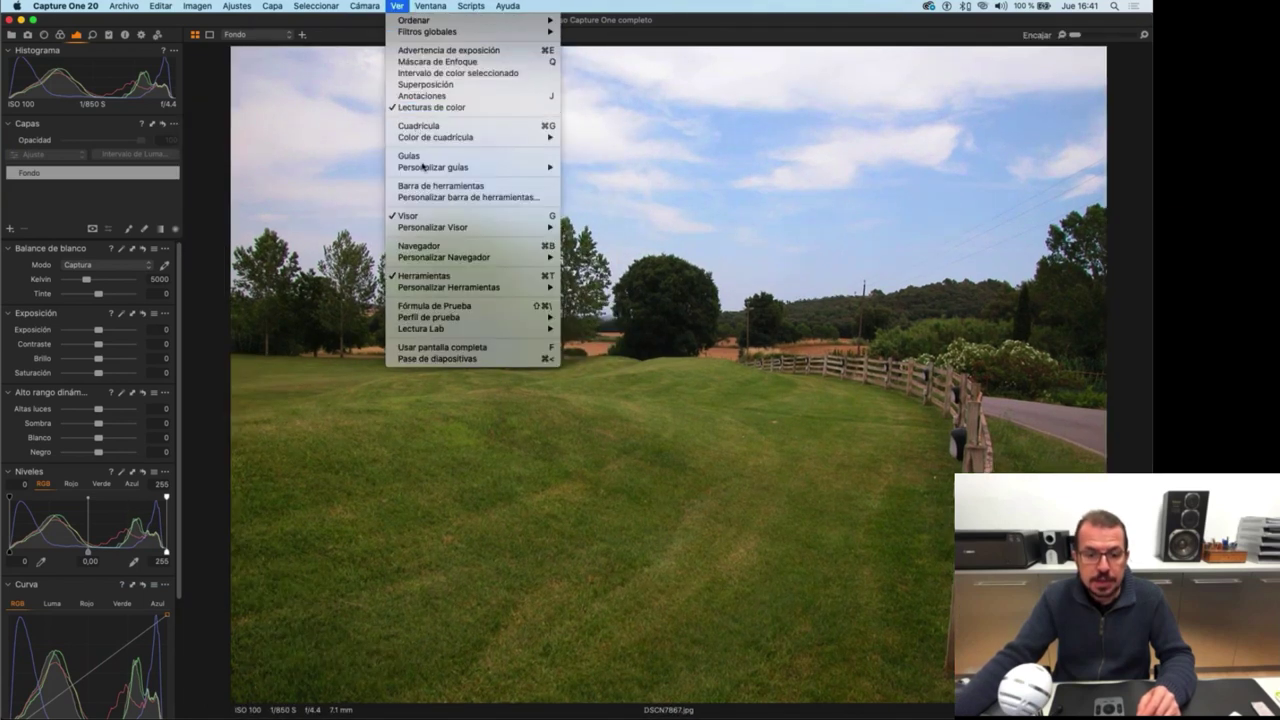
pyautogui.click(430, 278)
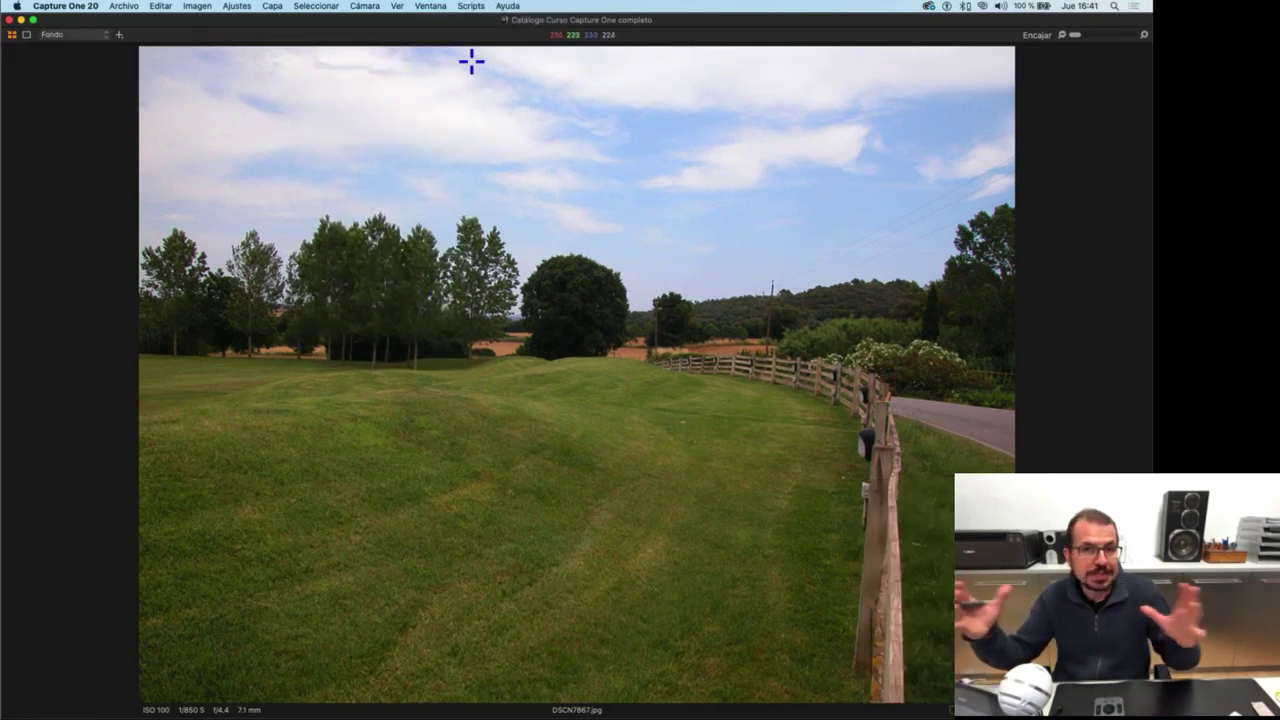
pyautogui.click(33, 20)
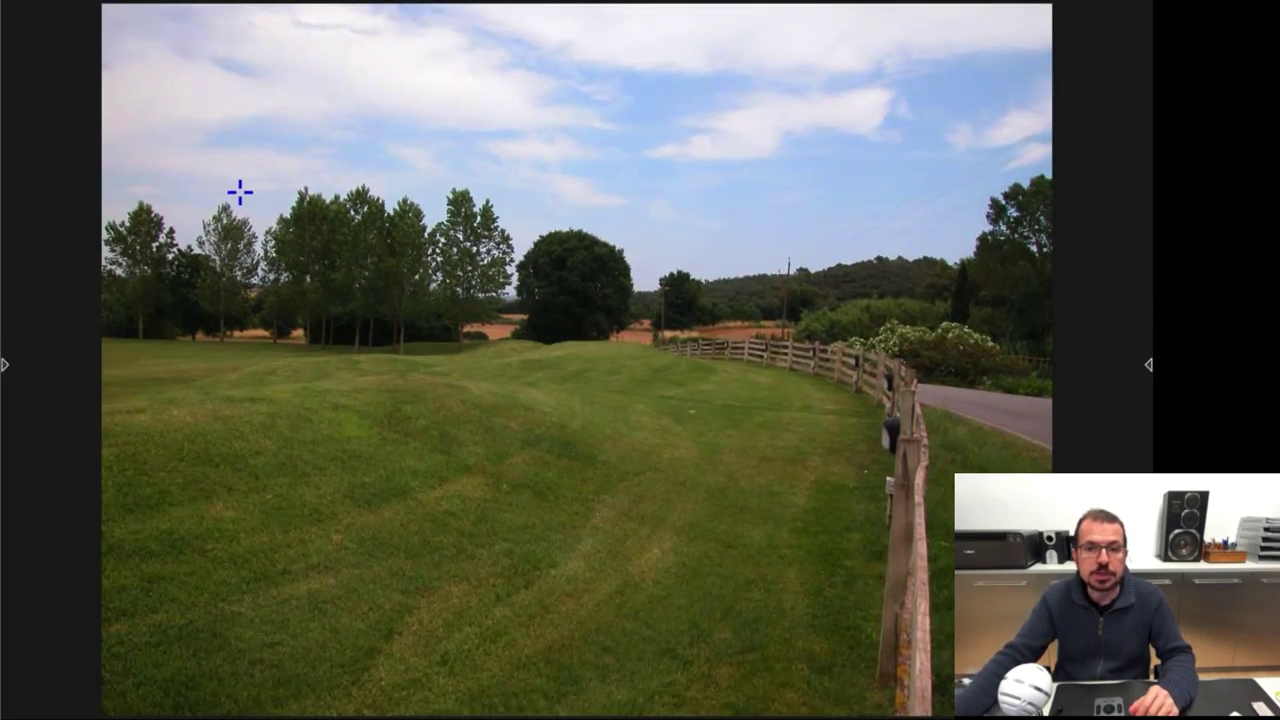
# Leave the full-screen view and add a floating Exposición tool near the upper part of the photo's left edge.
pyautogui.moveTo(85, 3)
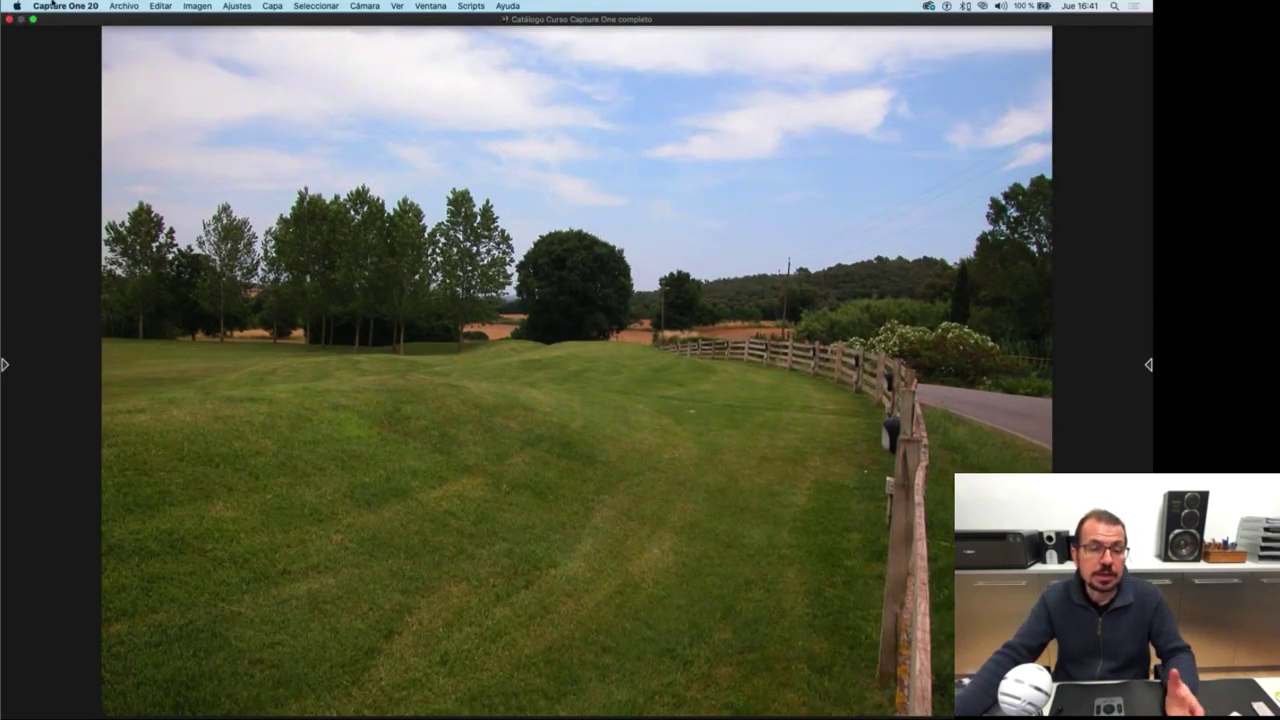
pyautogui.click(32, 19)
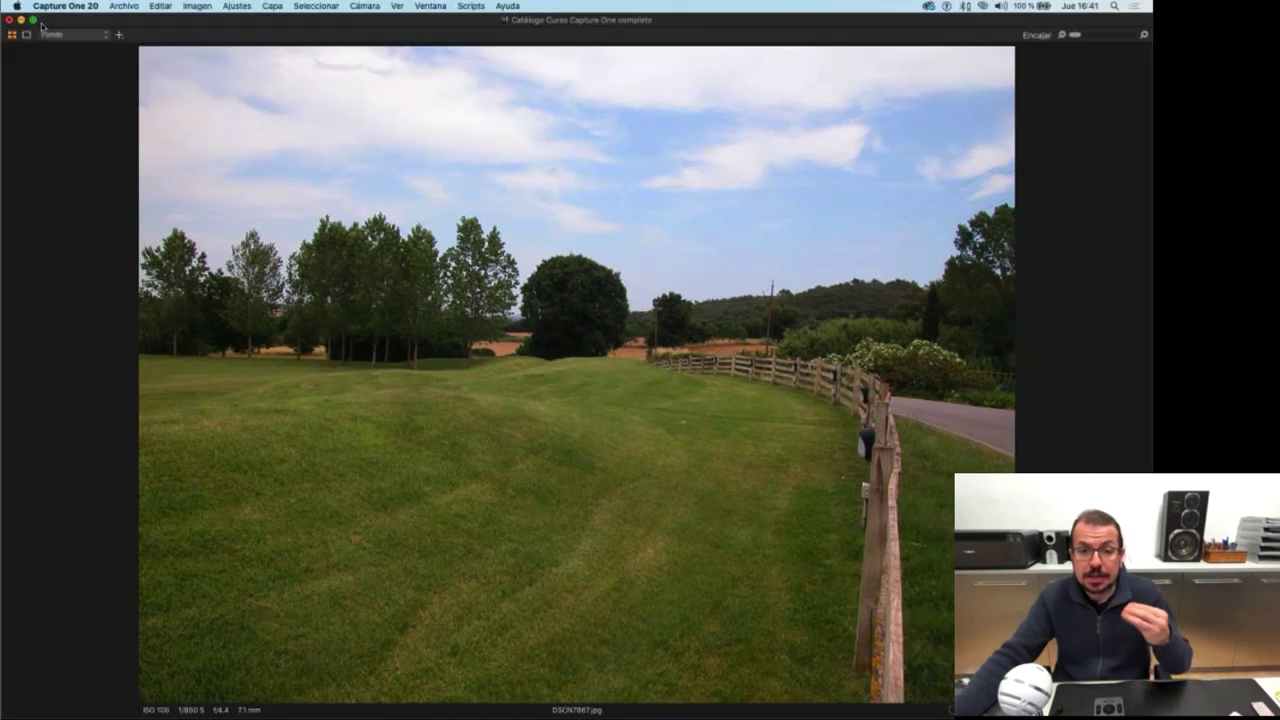
pyautogui.click(431, 7)
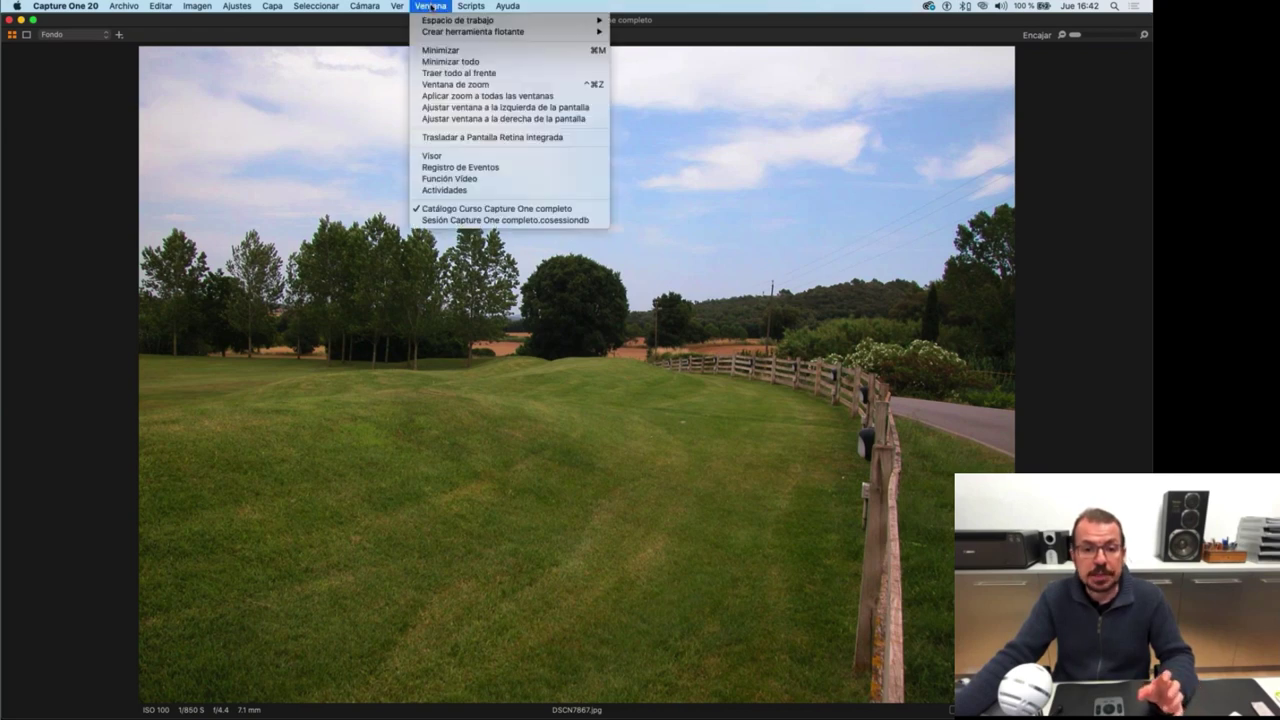
pyautogui.moveTo(435, 33)
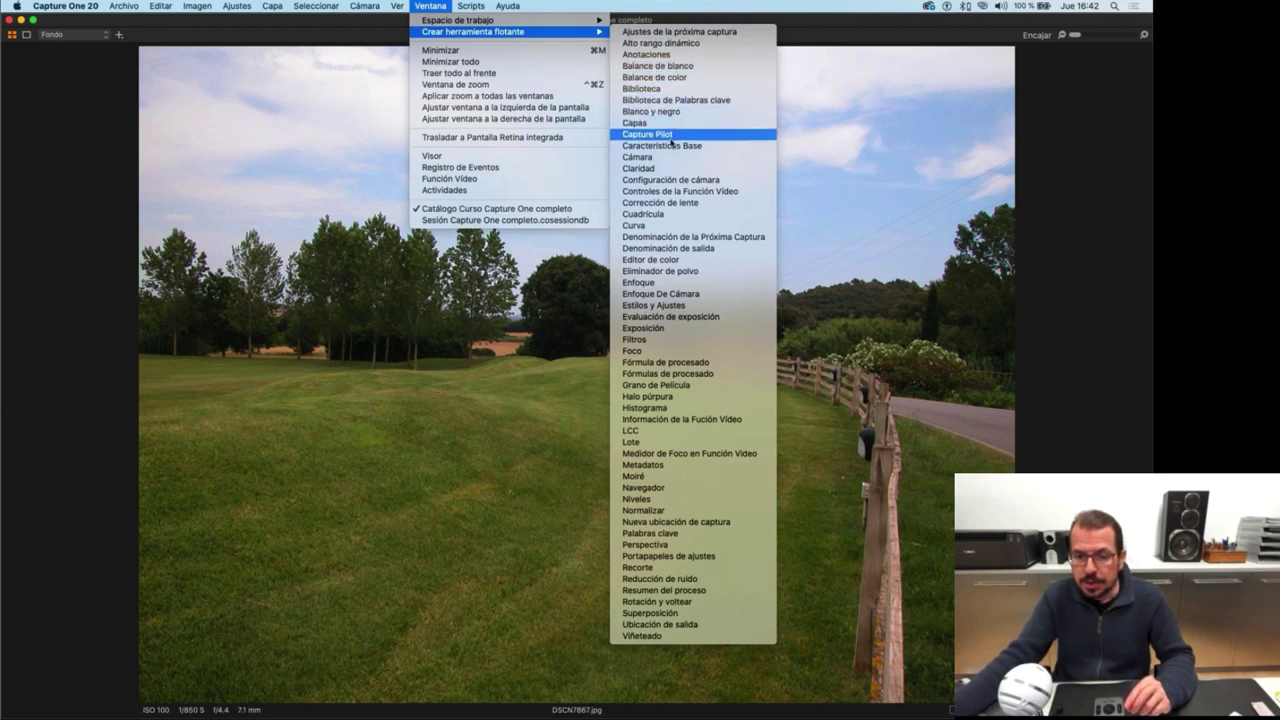
pyautogui.click(660, 328)
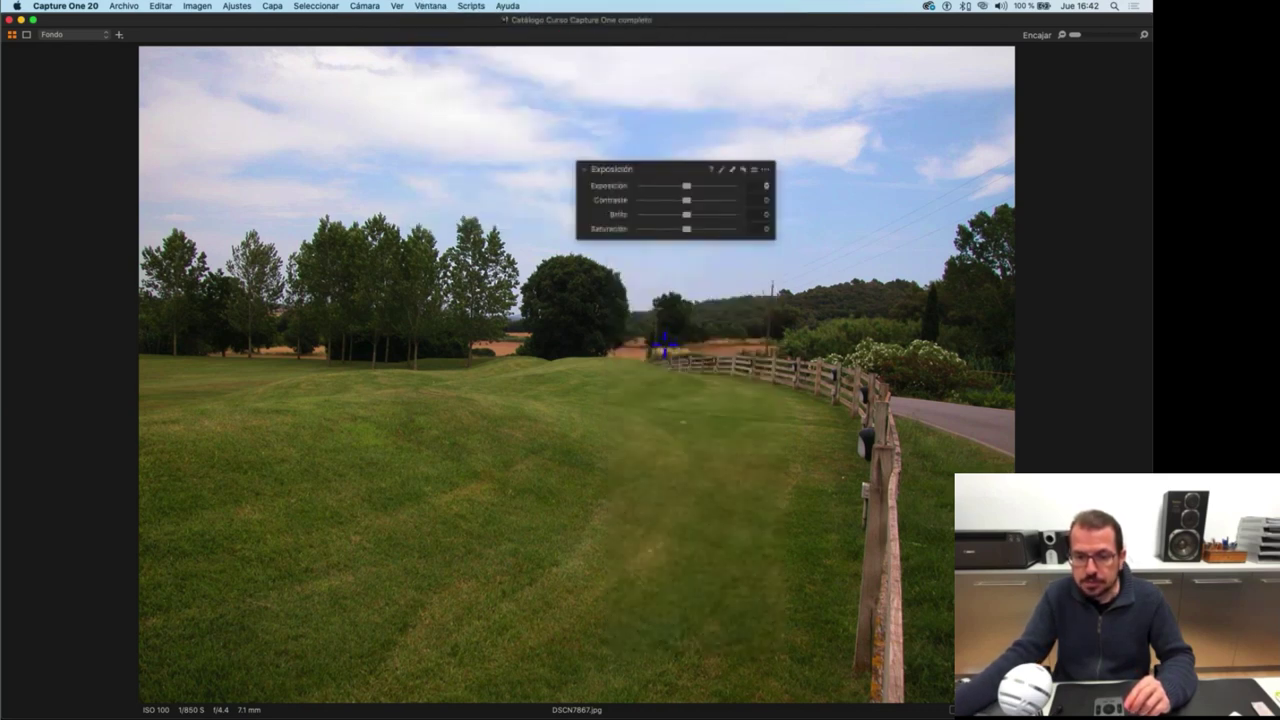
pyautogui.moveTo(649, 171); pyautogui.dragTo(131, 167)
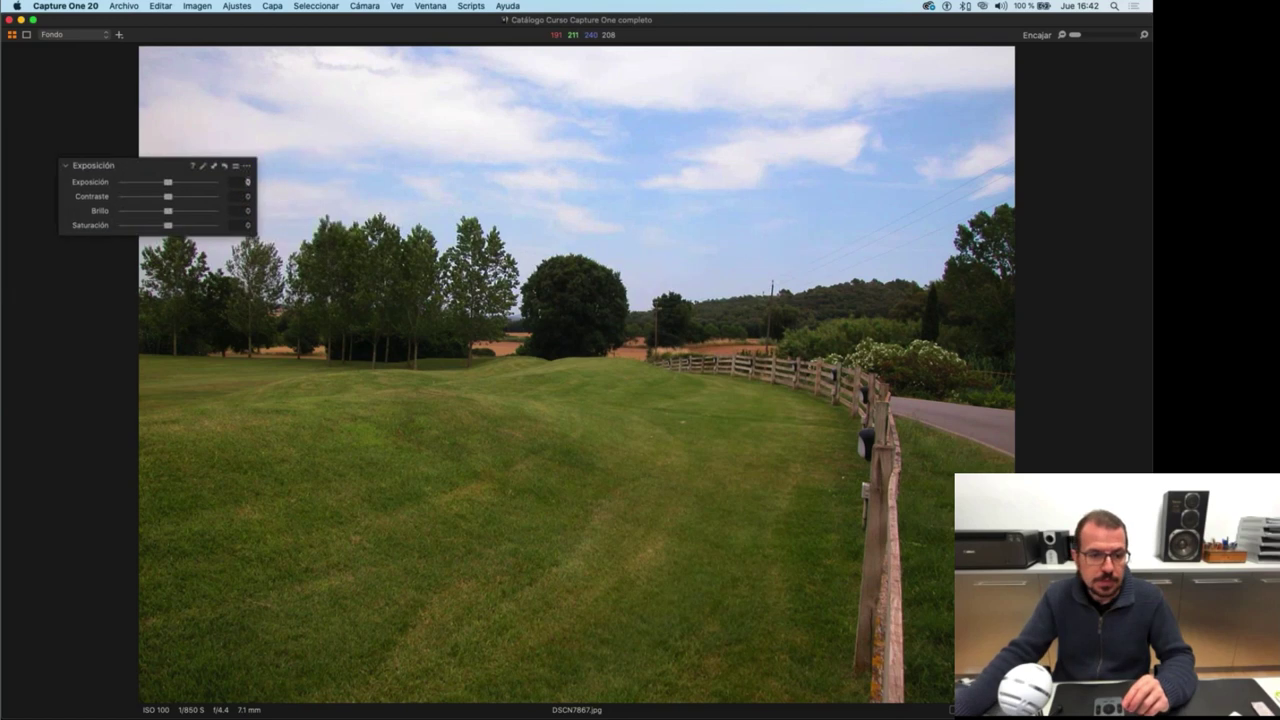
# Add floating Alto rango dinámico and Curva tools over the landscape photo.
pyautogui.click(431, 7)
pyautogui.moveTo(520, 31)
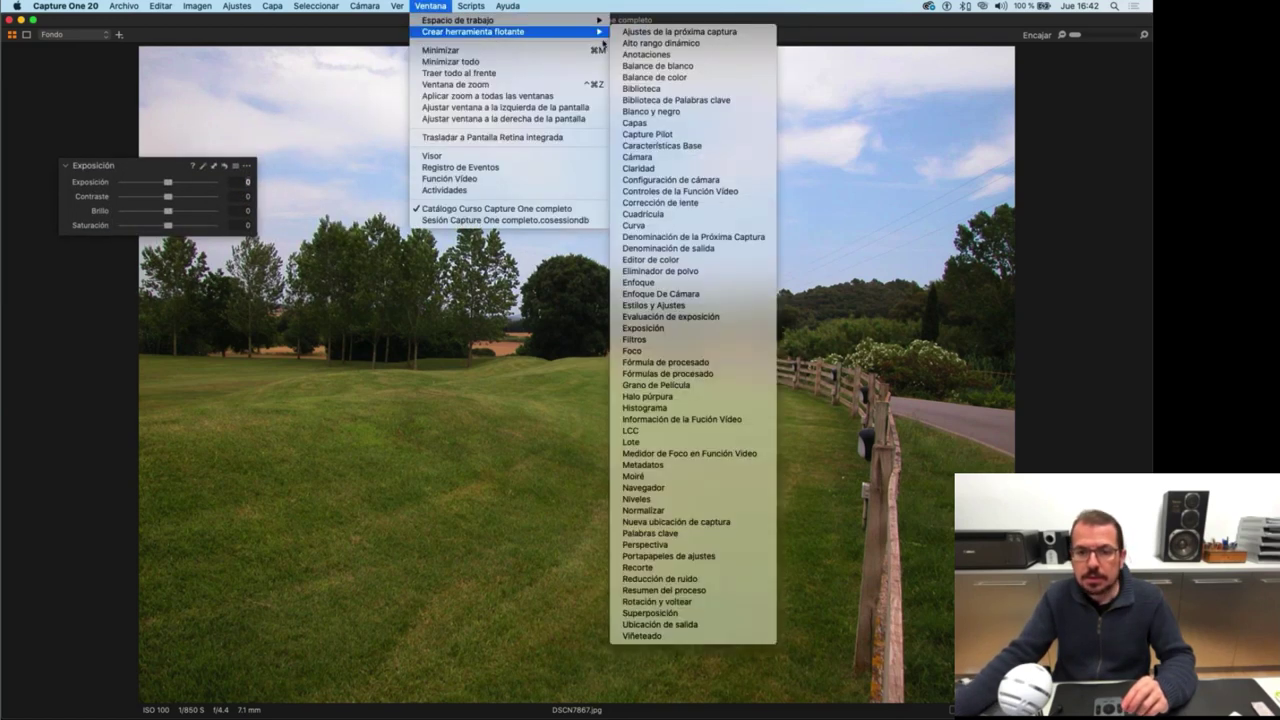
pyautogui.click(705, 47)
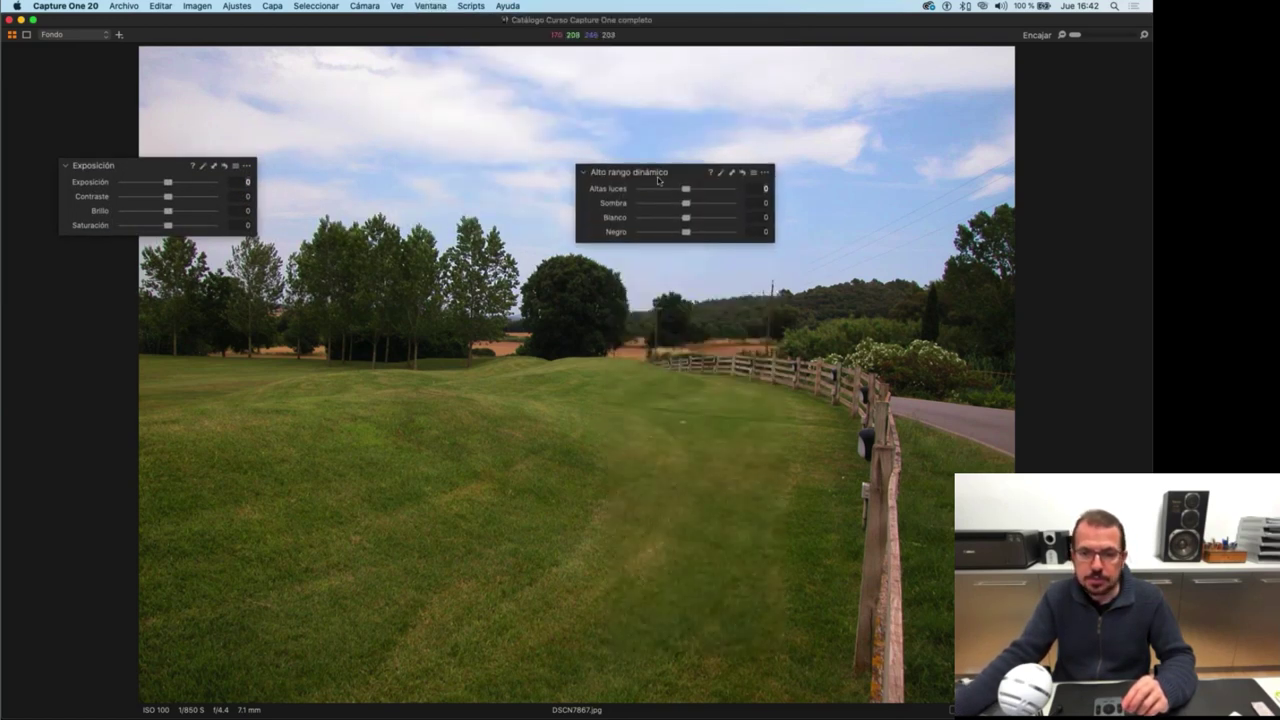
pyautogui.moveTo(645, 172); pyautogui.dragTo(465, 122)
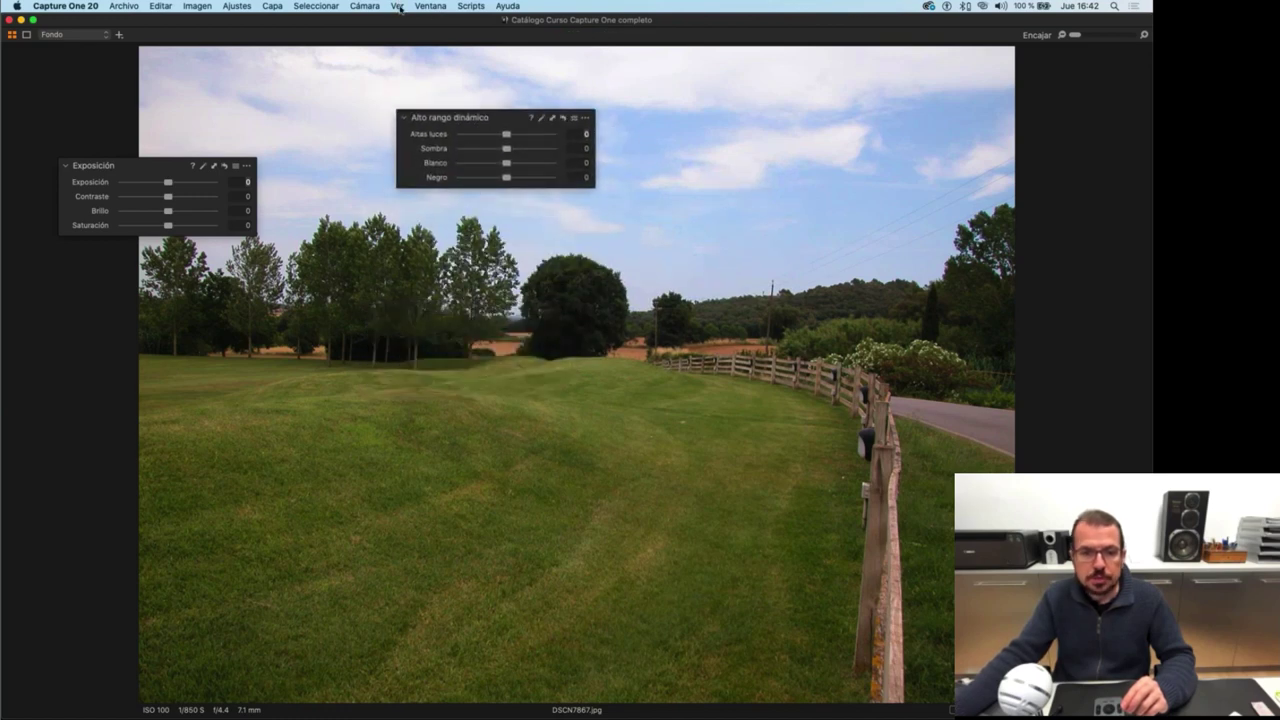
pyautogui.click(431, 7)
pyautogui.moveTo(500, 31)
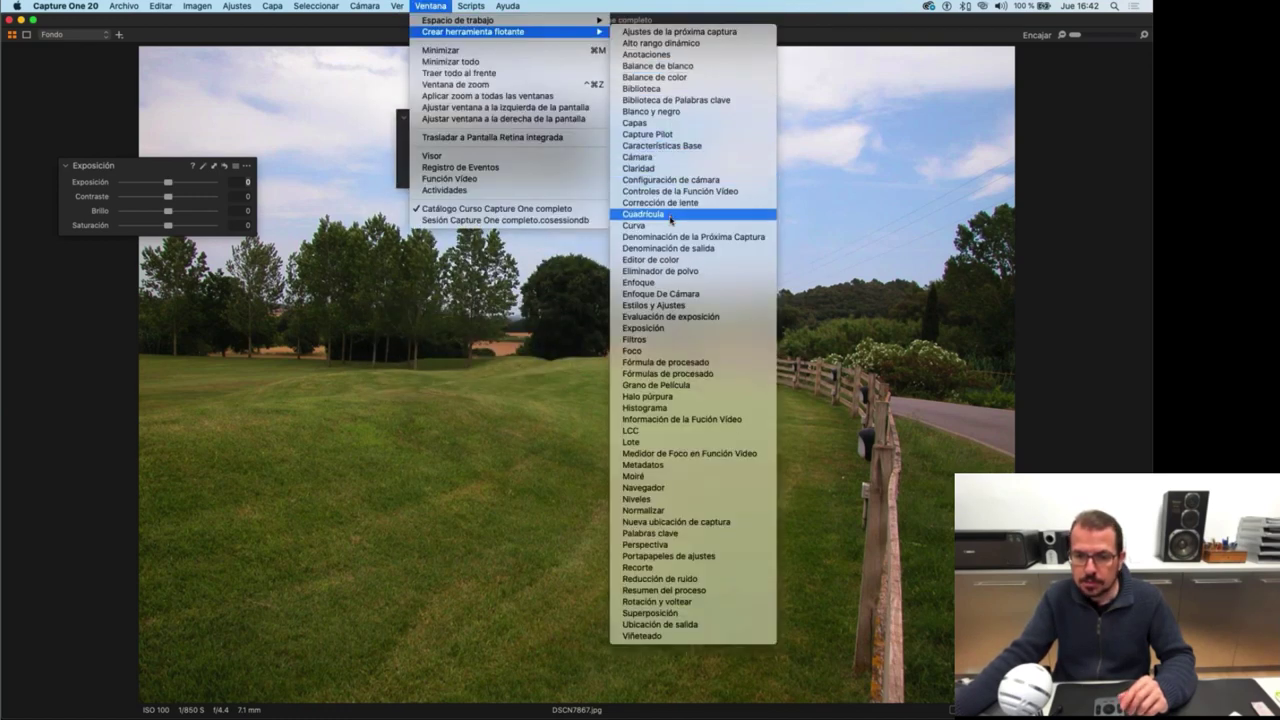
pyautogui.click(668, 225)
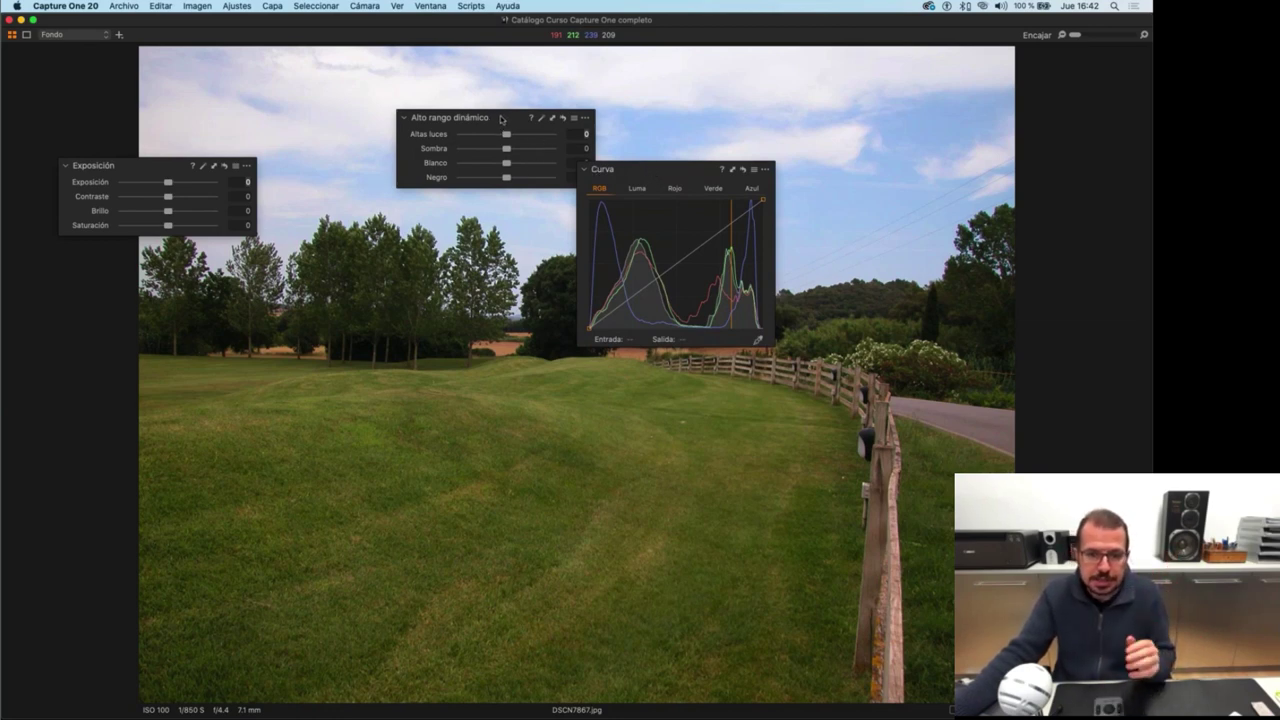
# Dock Alto rango dinámico and Curva beneath Exposición and place the combined stack over the photo's upper-left corner.
pyautogui.moveTo(507, 119); pyautogui.dragTo(218, 258)
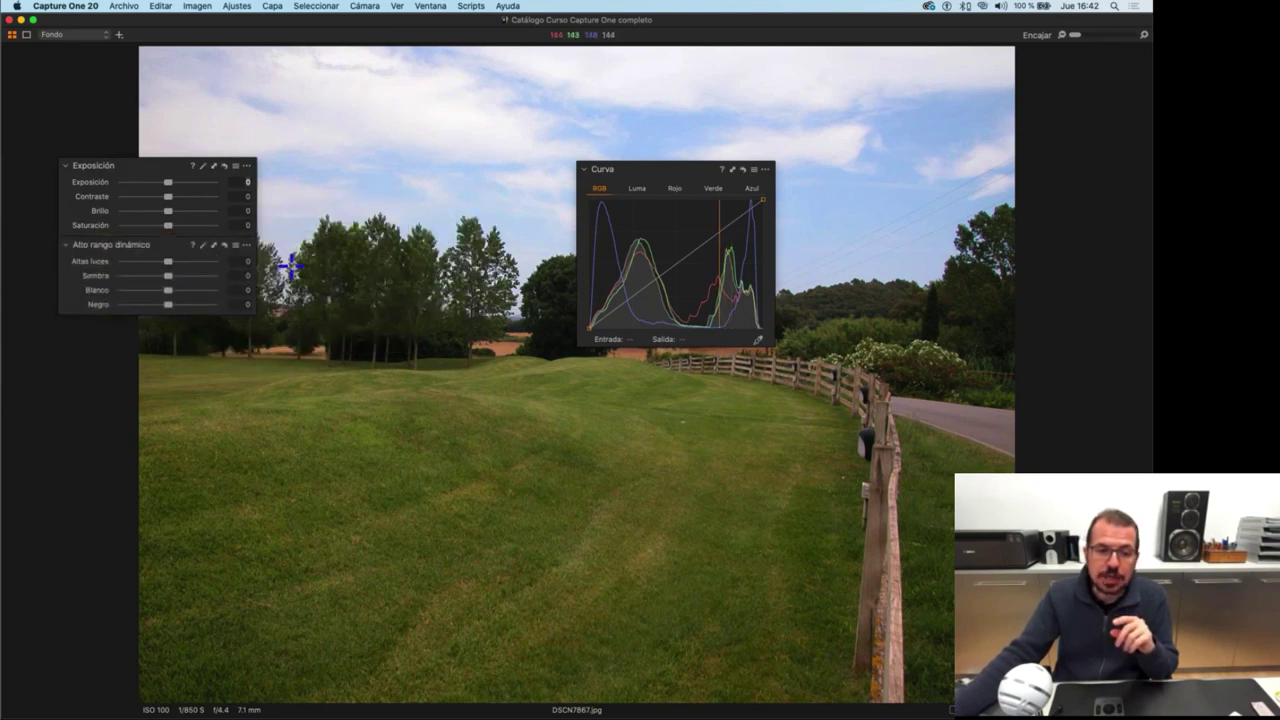
pyautogui.moveTo(637, 177); pyautogui.dragTo(158, 341)
pyautogui.moveTo(175, 169); pyautogui.dragTo(142, 74)
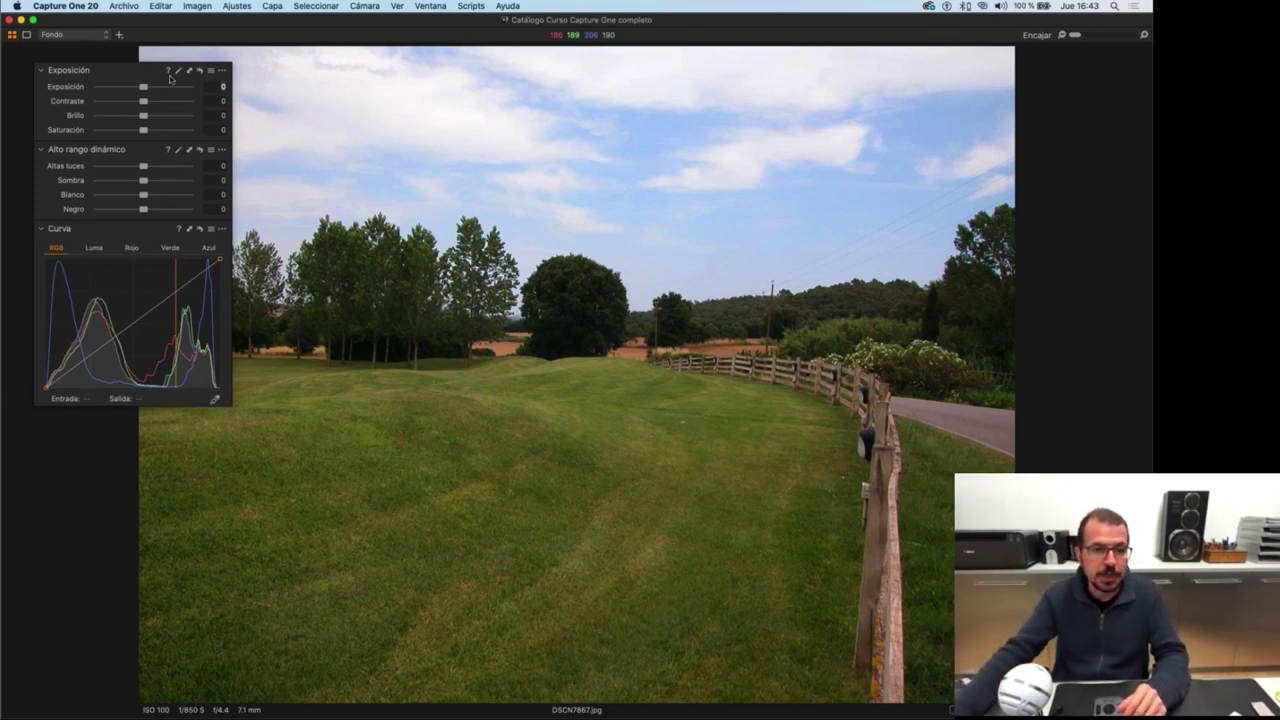
pyautogui.moveTo(118, 78); pyautogui.dragTo(141, 172)
pyautogui.moveTo(237, 249); pyautogui.dragTo(158, 70)
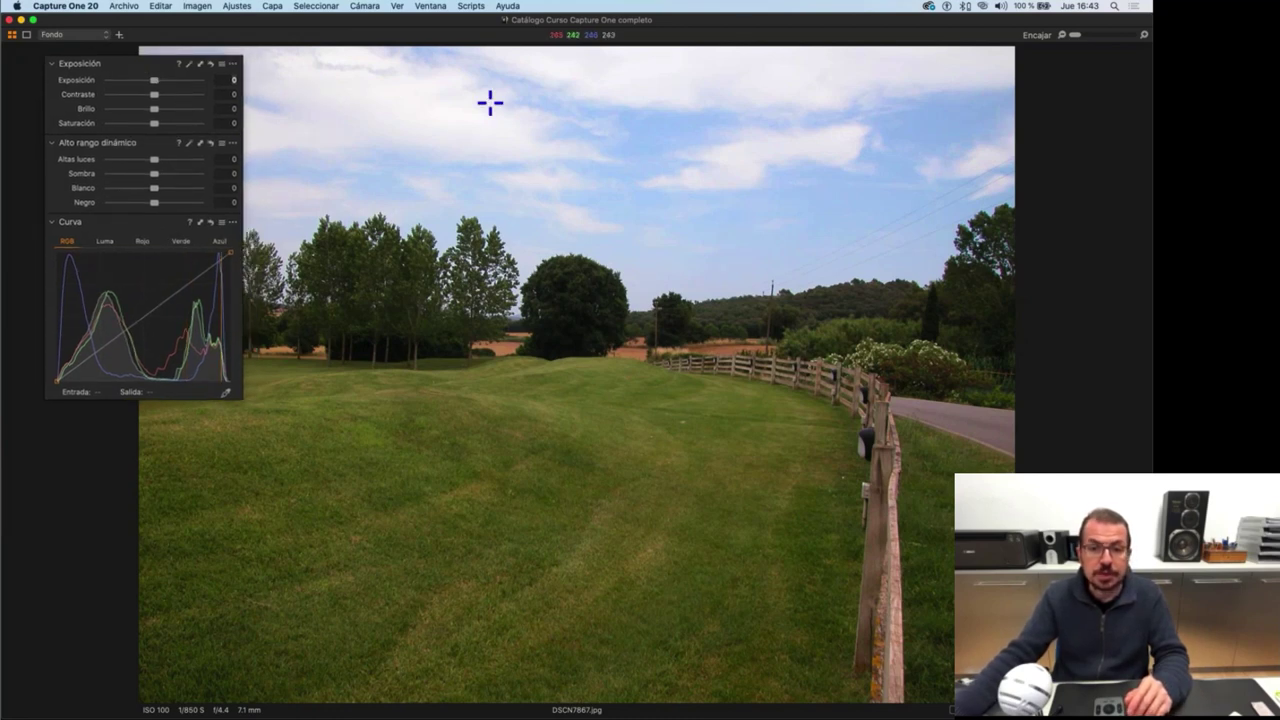
# Save the current layout with the floating tools as a workspace named "EScaio ajuste simple".
pyautogui.click(431, 6)
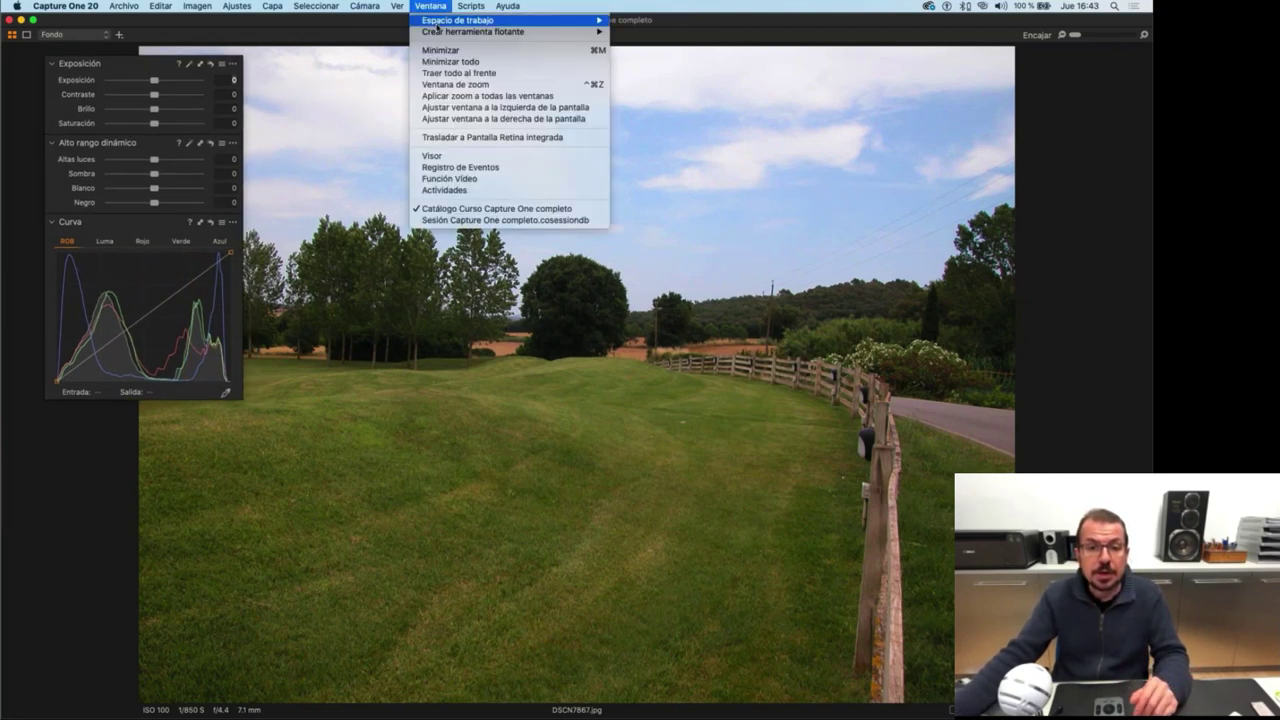
pyautogui.moveTo(438, 22)
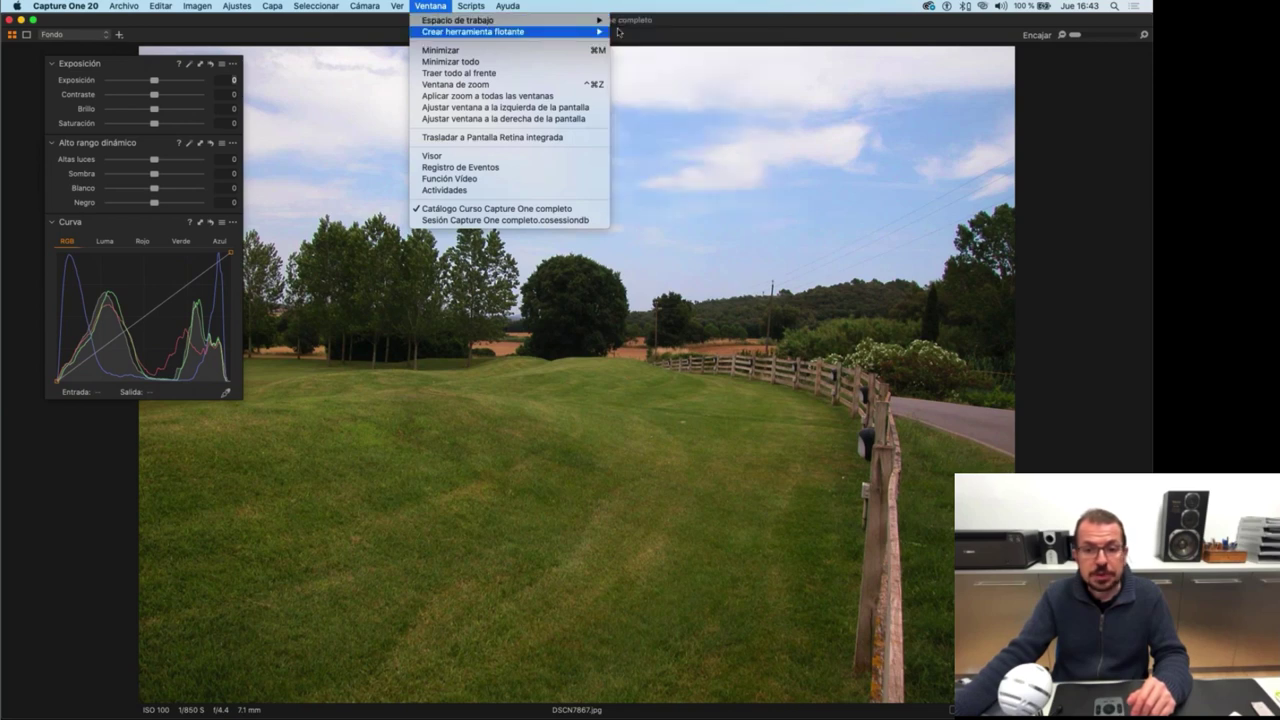
pyautogui.click(670, 24)
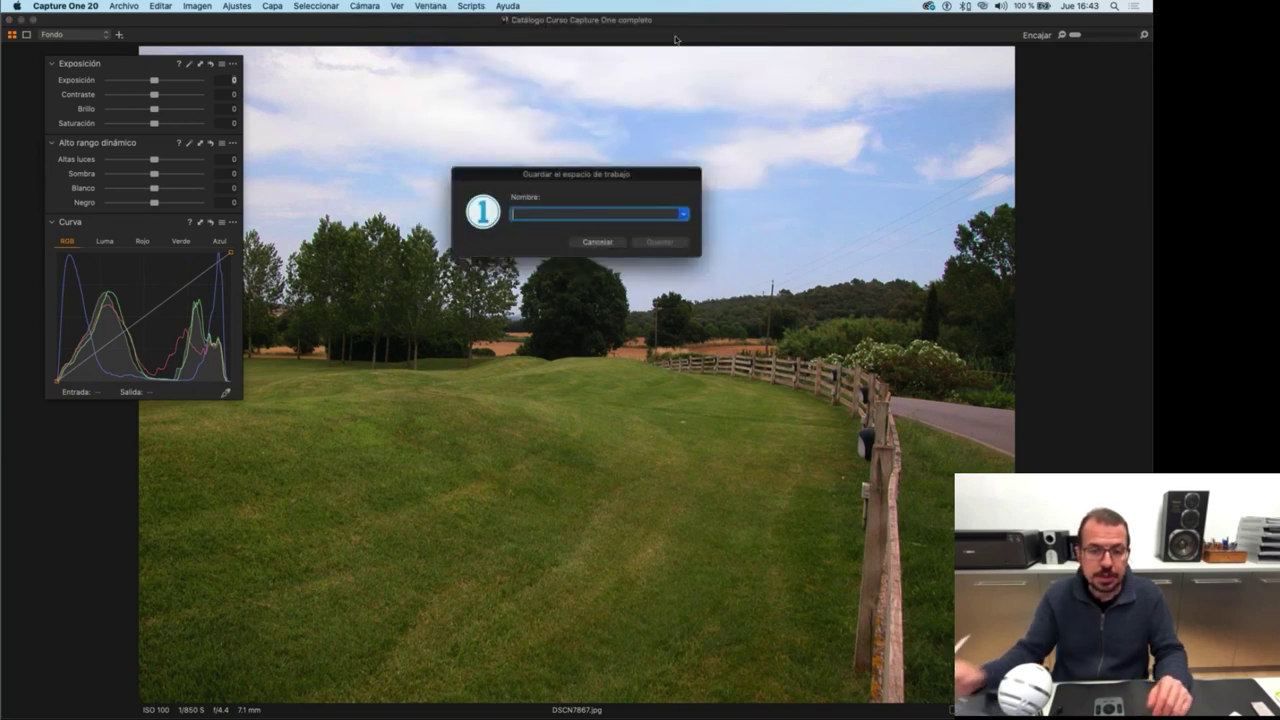
pyautogui.write('EScaio ajuste')
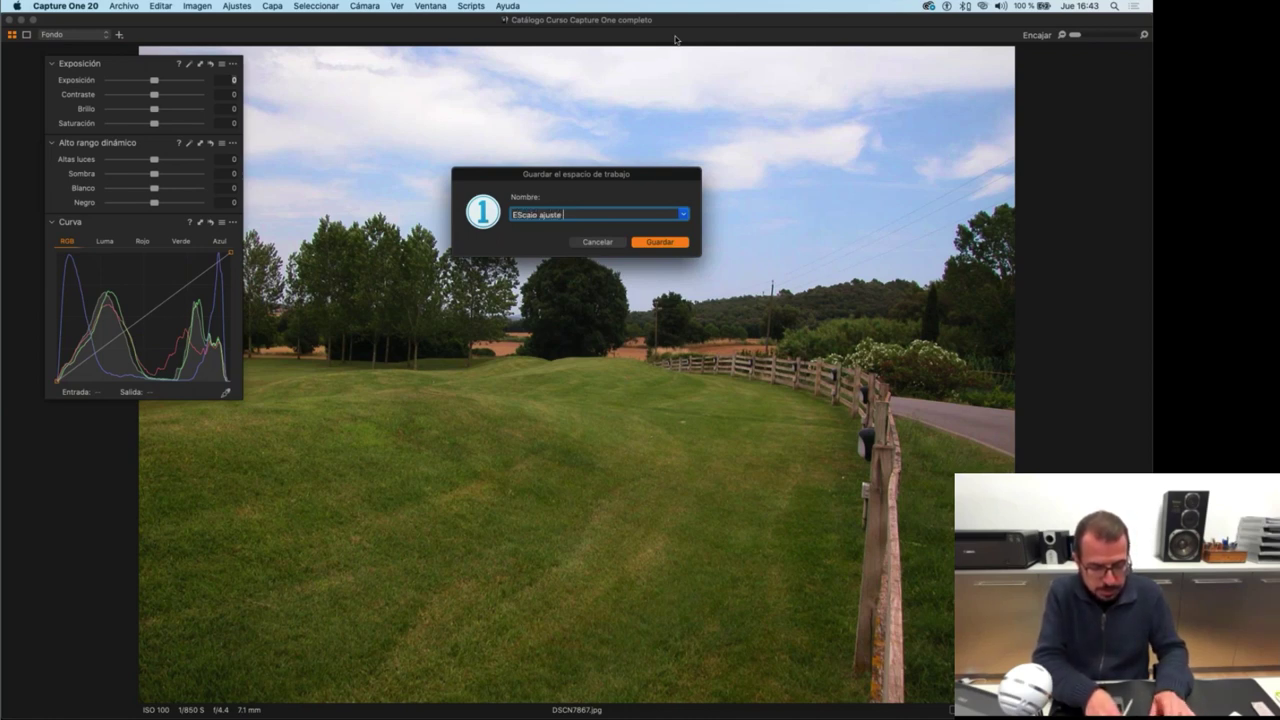
pyautogui.write('simple')
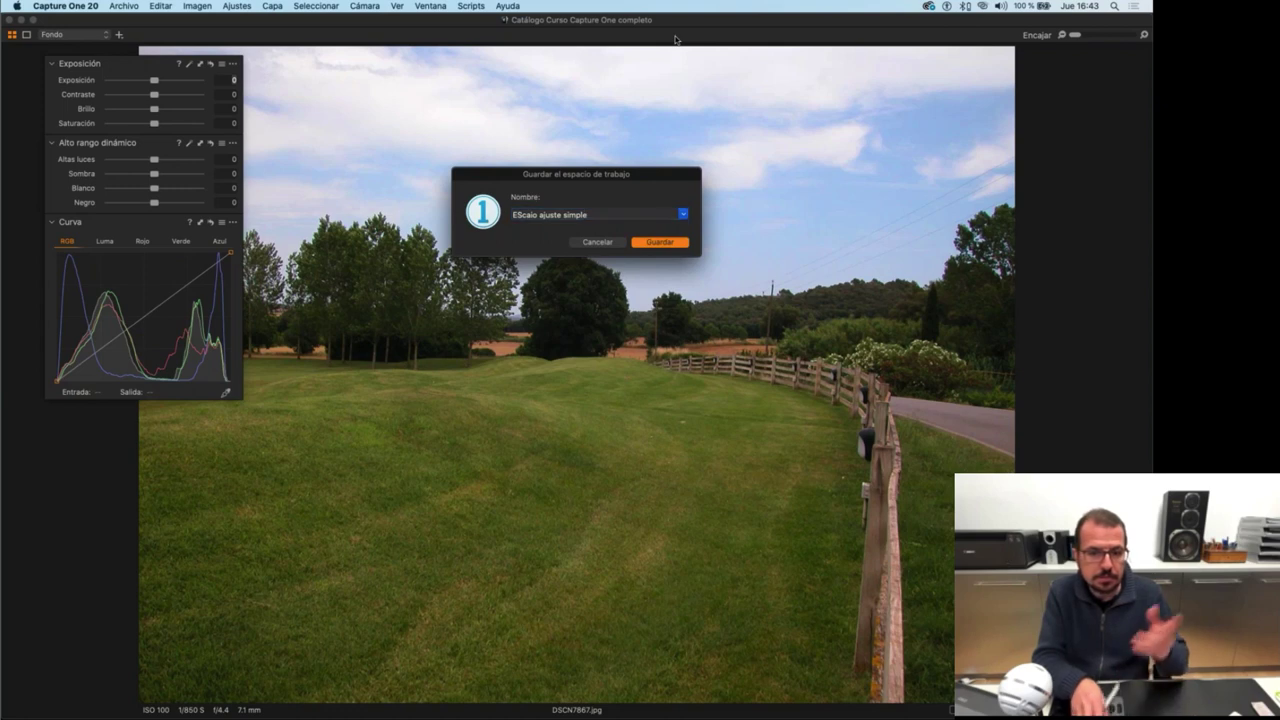
pyautogui.press('Return')
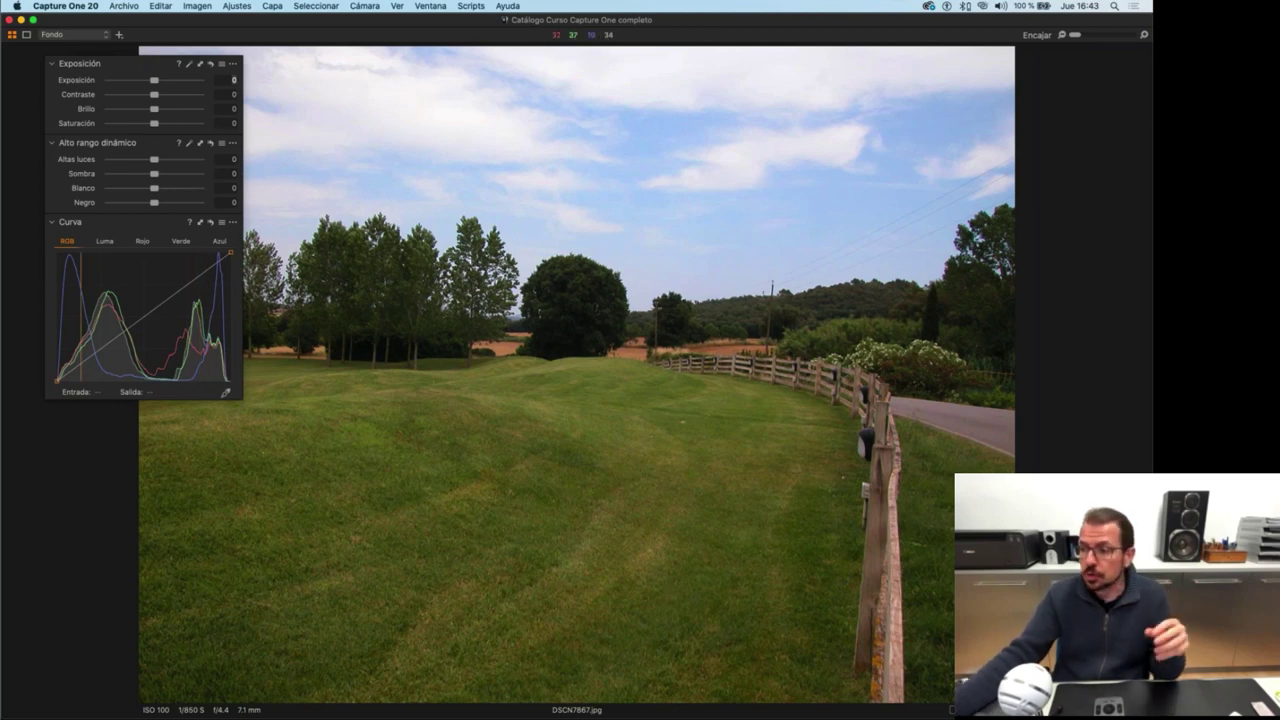
# Switch from the floating-tool layout back to the Valor predeterminado workspace.
pyautogui.click(430, 6)
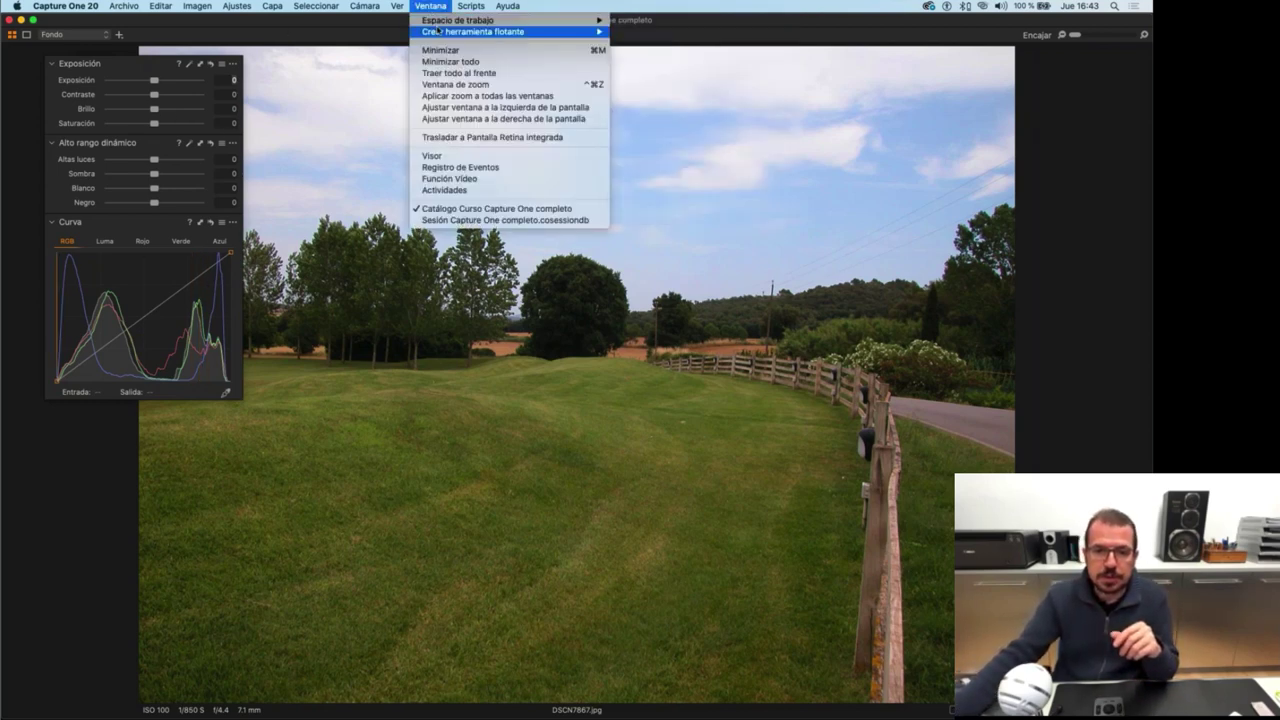
pyautogui.moveTo(449, 31)
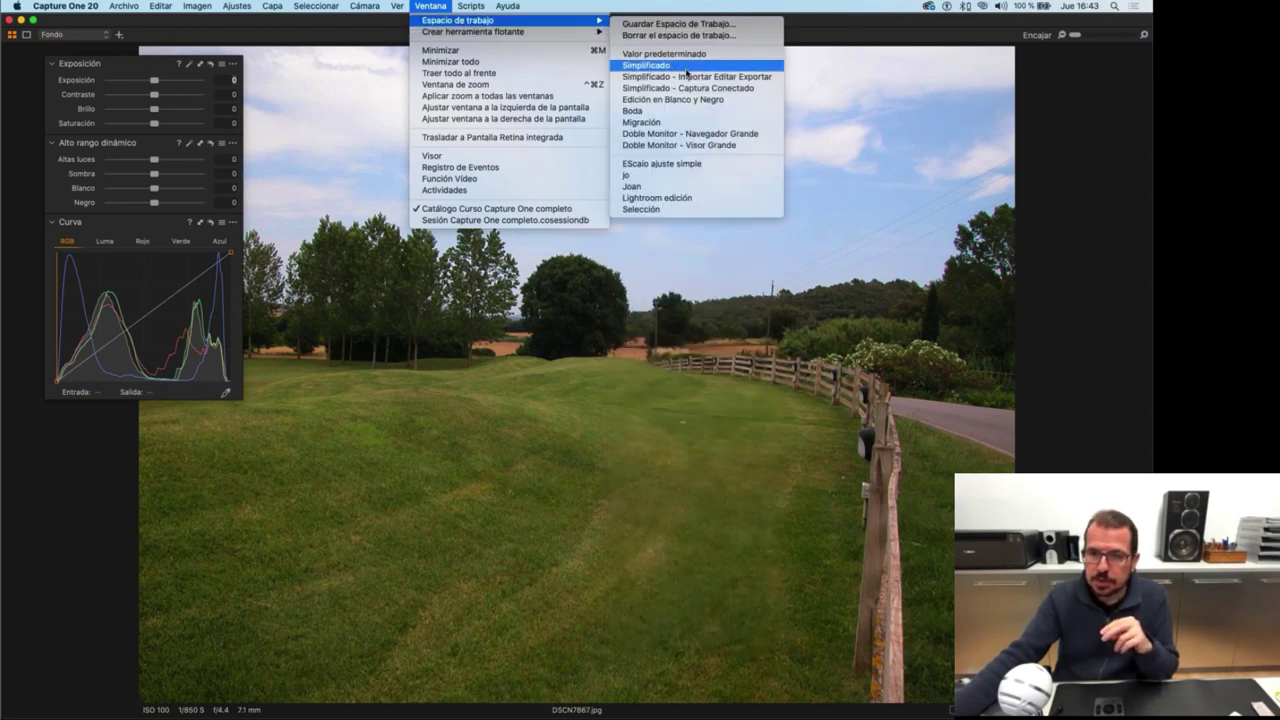
pyautogui.click(691, 65)
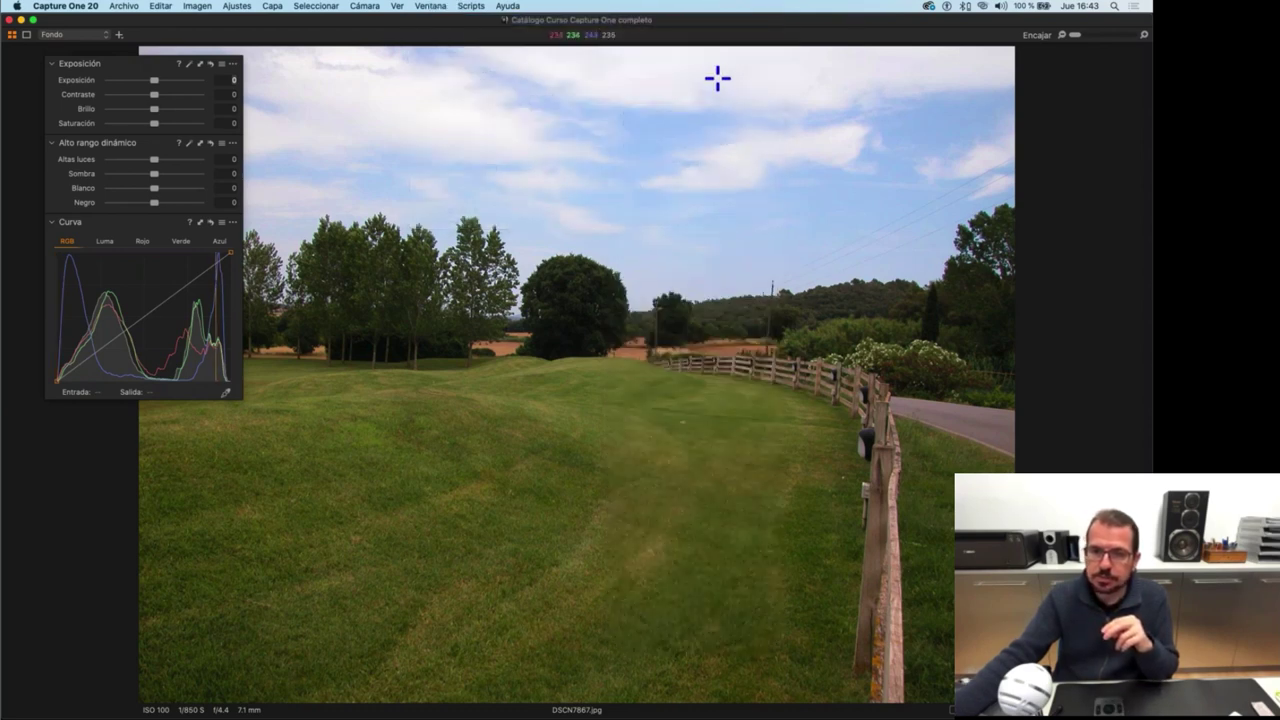
pyautogui.click(432, 8)
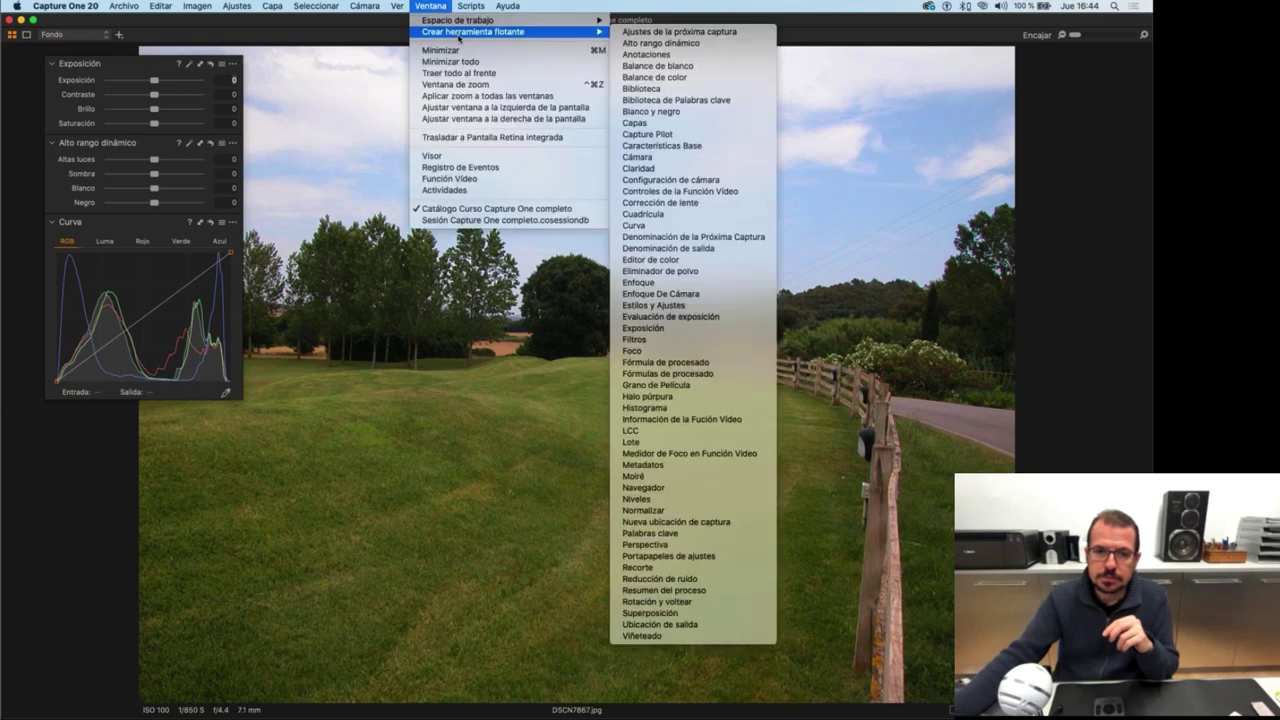
pyautogui.moveTo(476, 22)
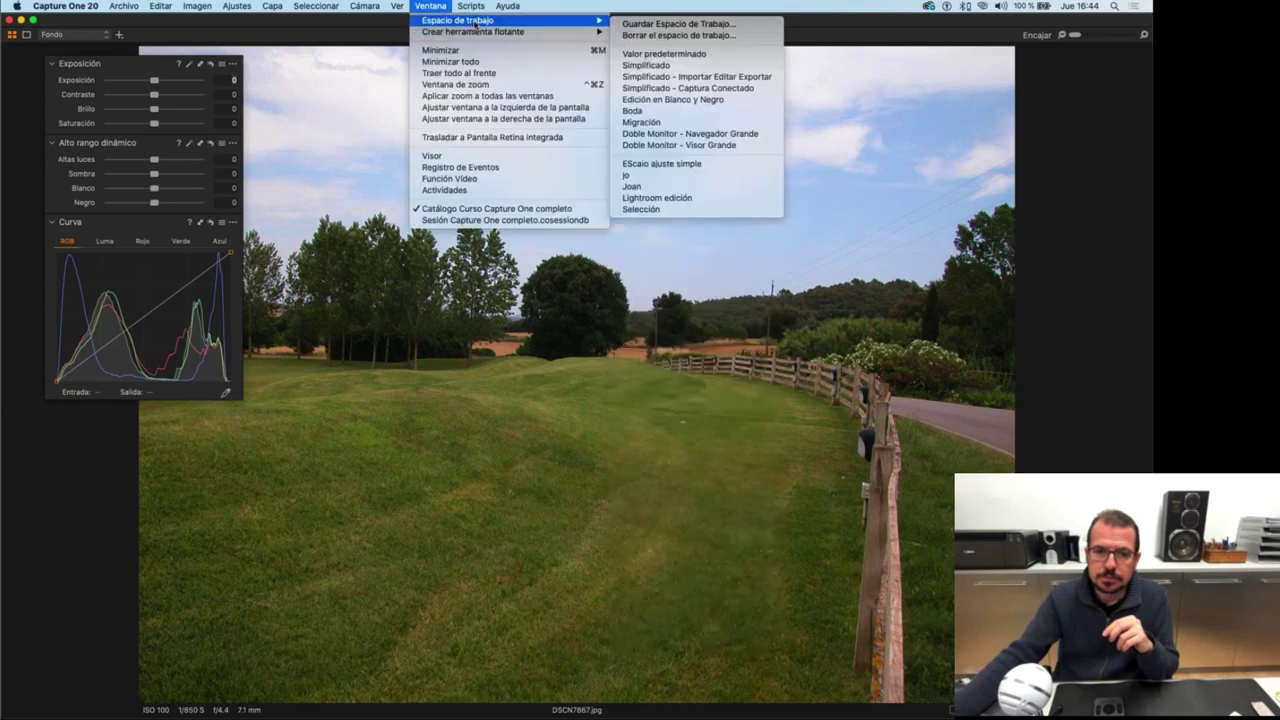
pyautogui.click(700, 54)
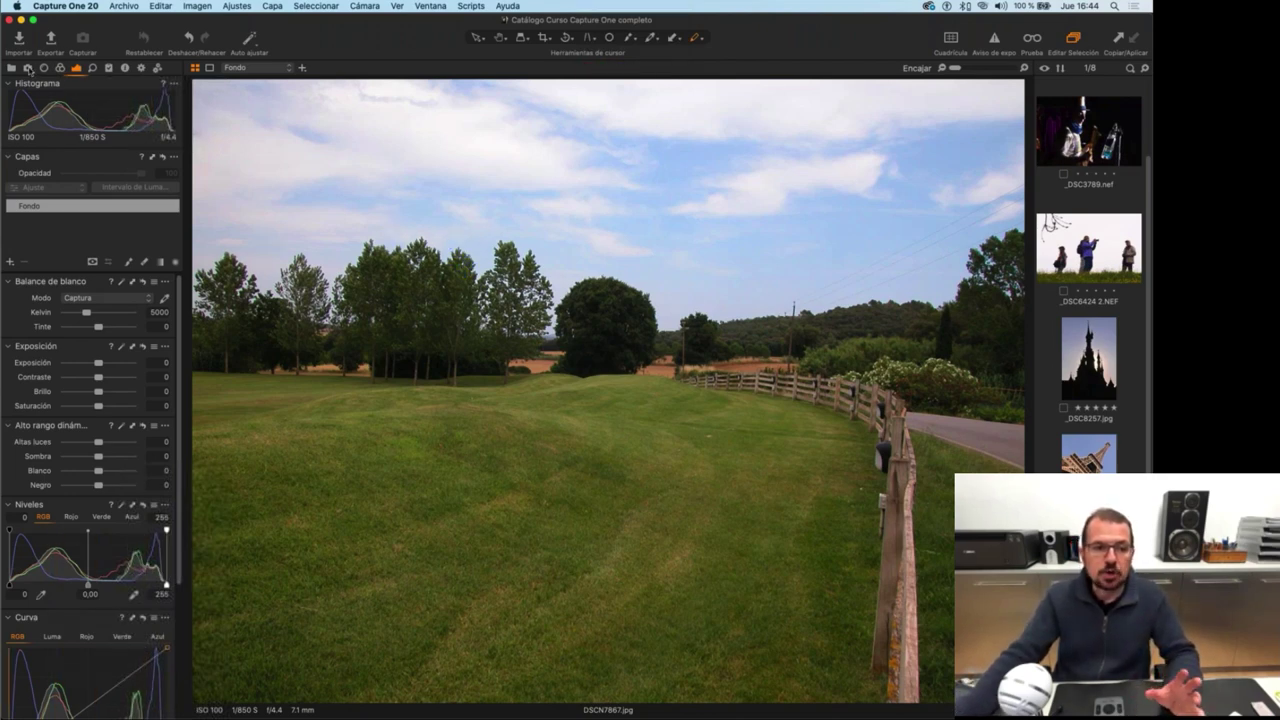
# Display the tethered capture tools, photograph the 5X mug and enlarge the Función Vídeo window to fill the screen.
pyautogui.click(27, 67)
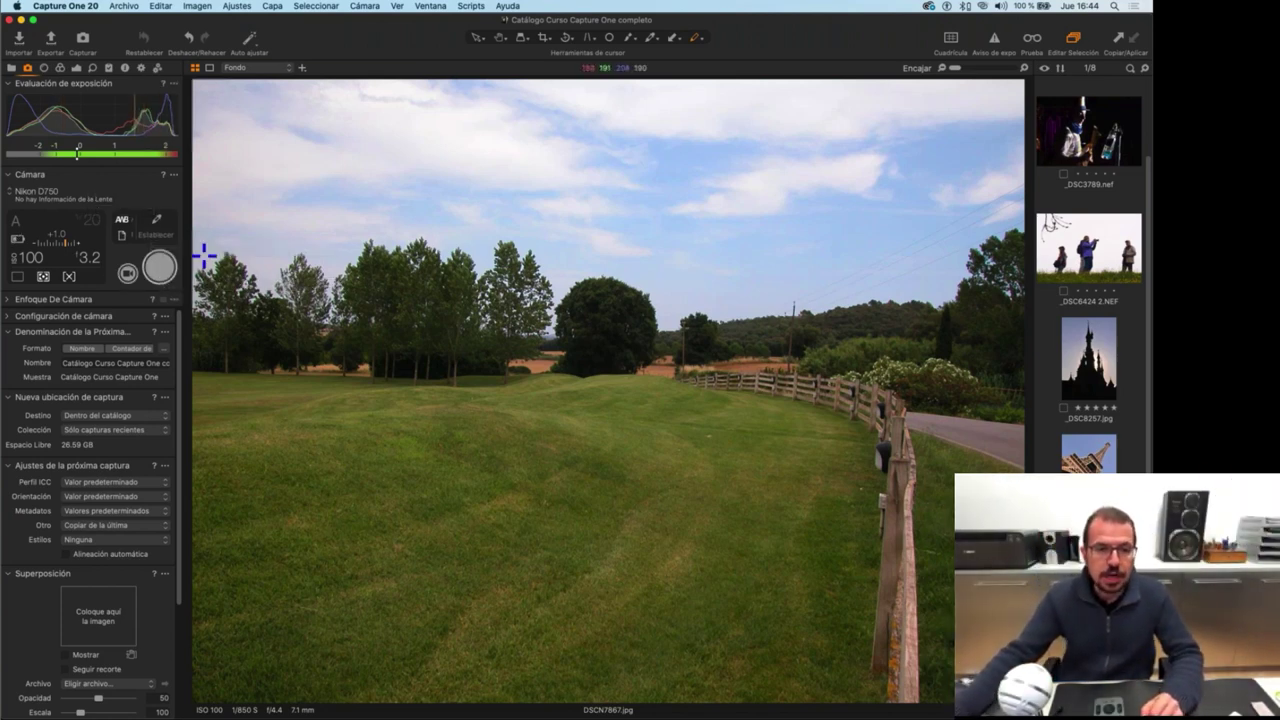
pyautogui.press('super+k')
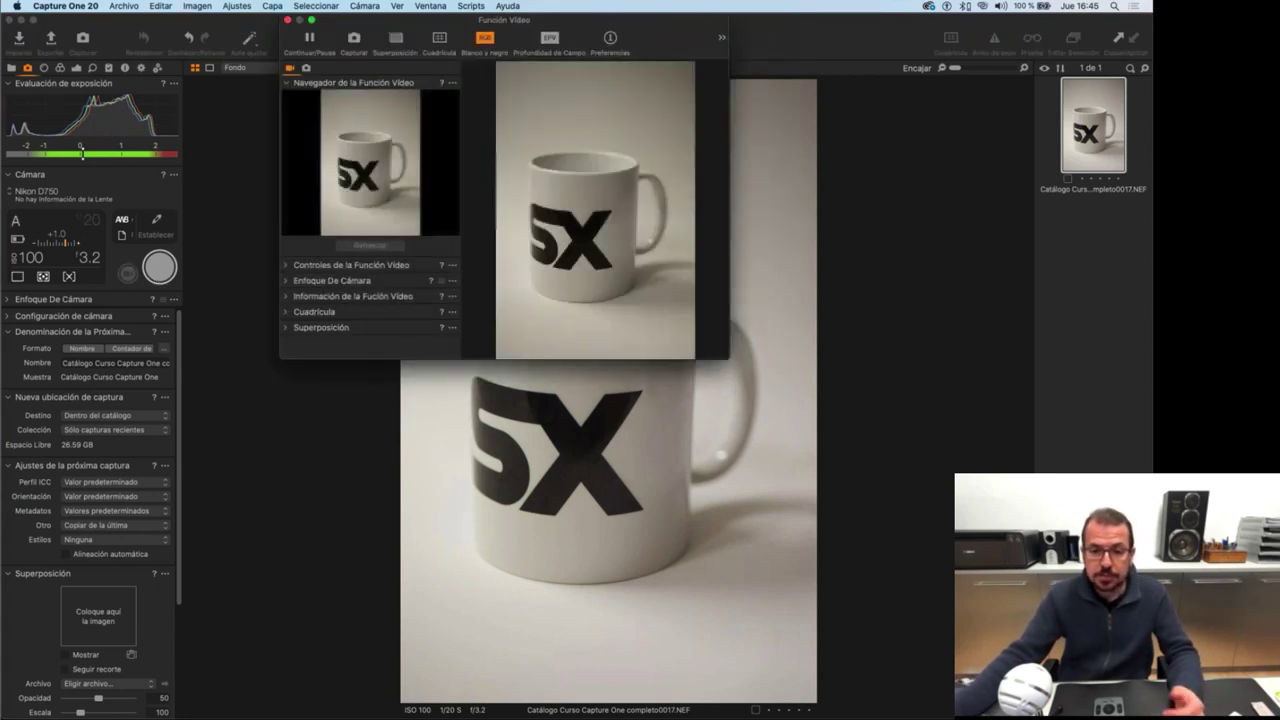
pyautogui.doubleClick(338, 22)
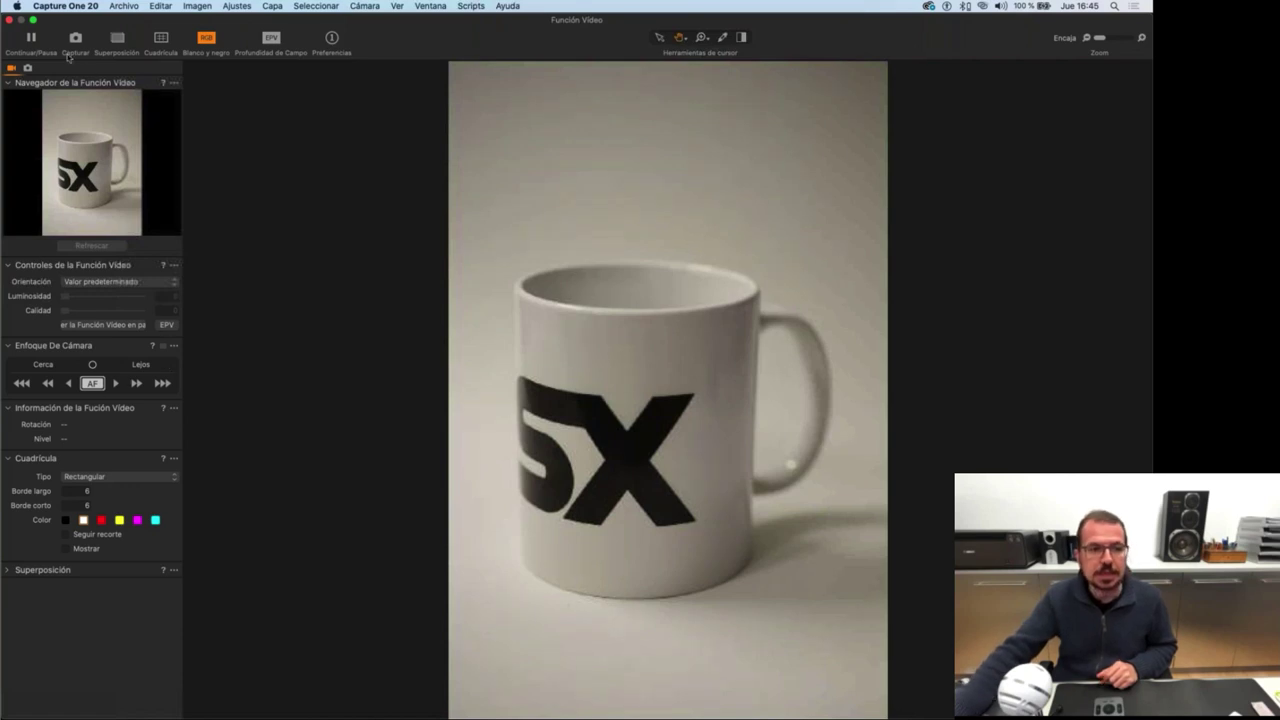
# Close the Función Vídeo window and load the captured 5X mug photo as the Superposición image.
pyautogui.click(8, 20)
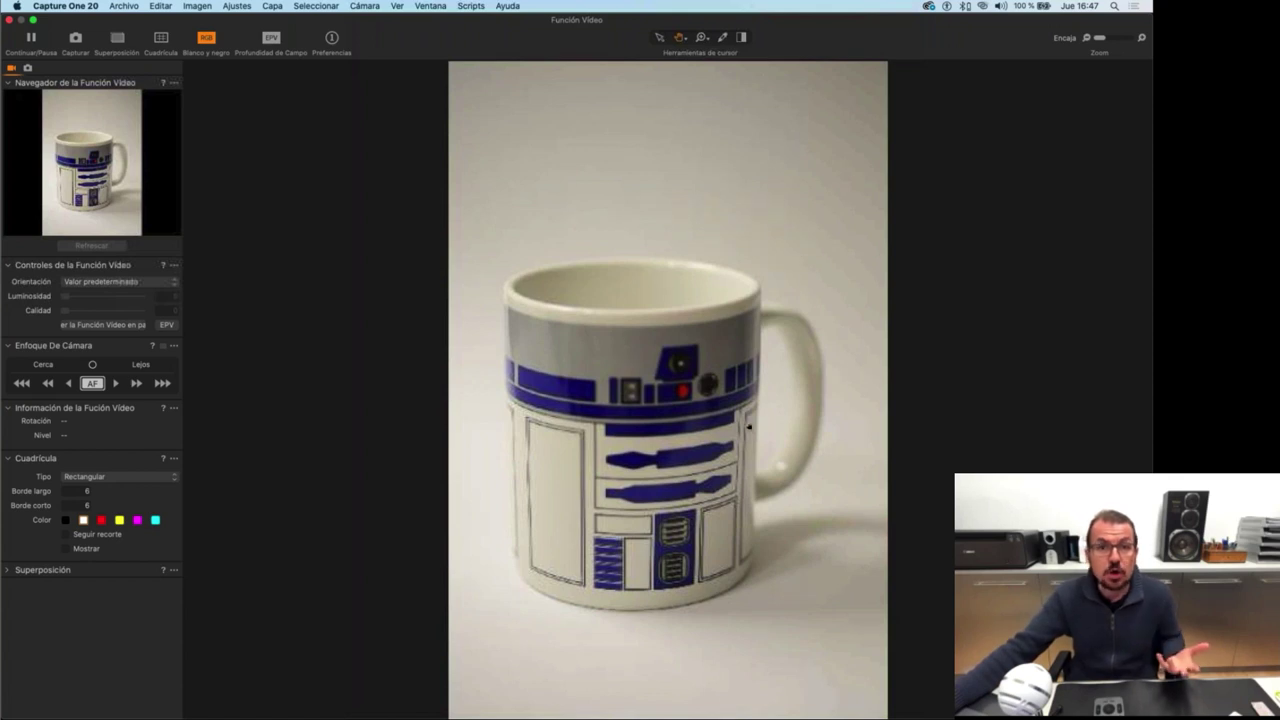
pyautogui.click(9, 20)
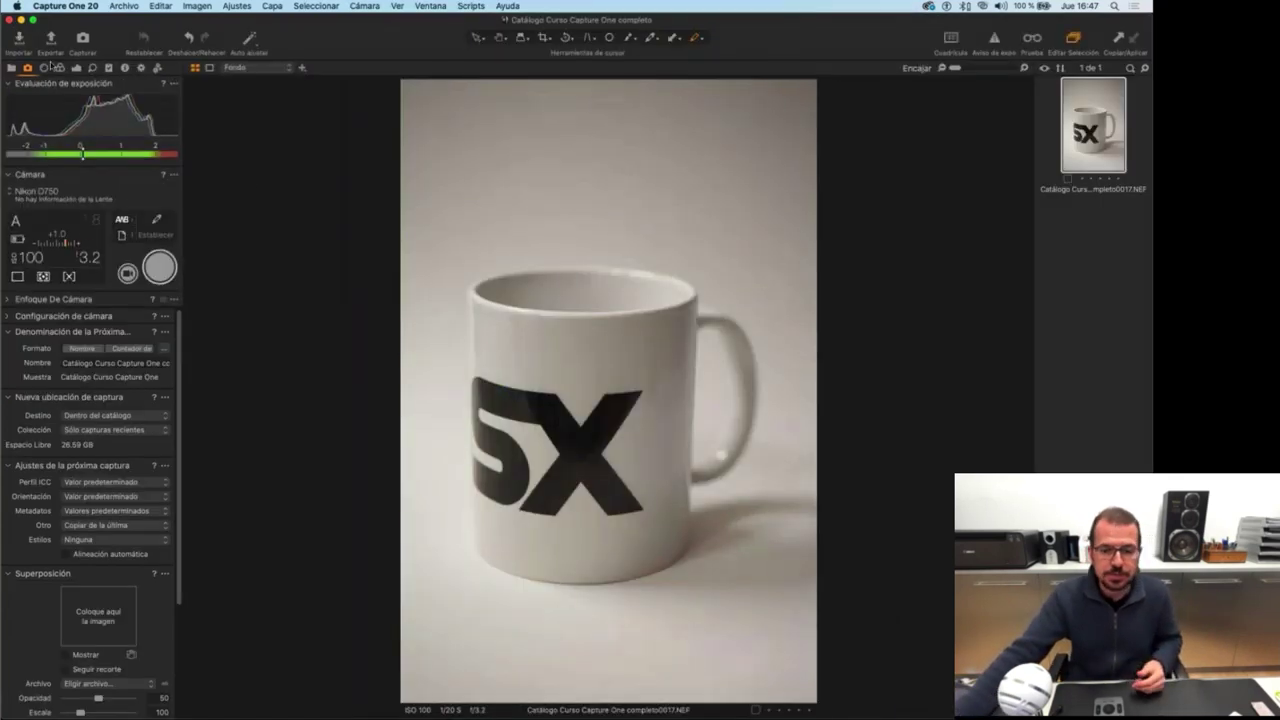
pyautogui.moveTo(1089, 135); pyautogui.dragTo(105, 643)
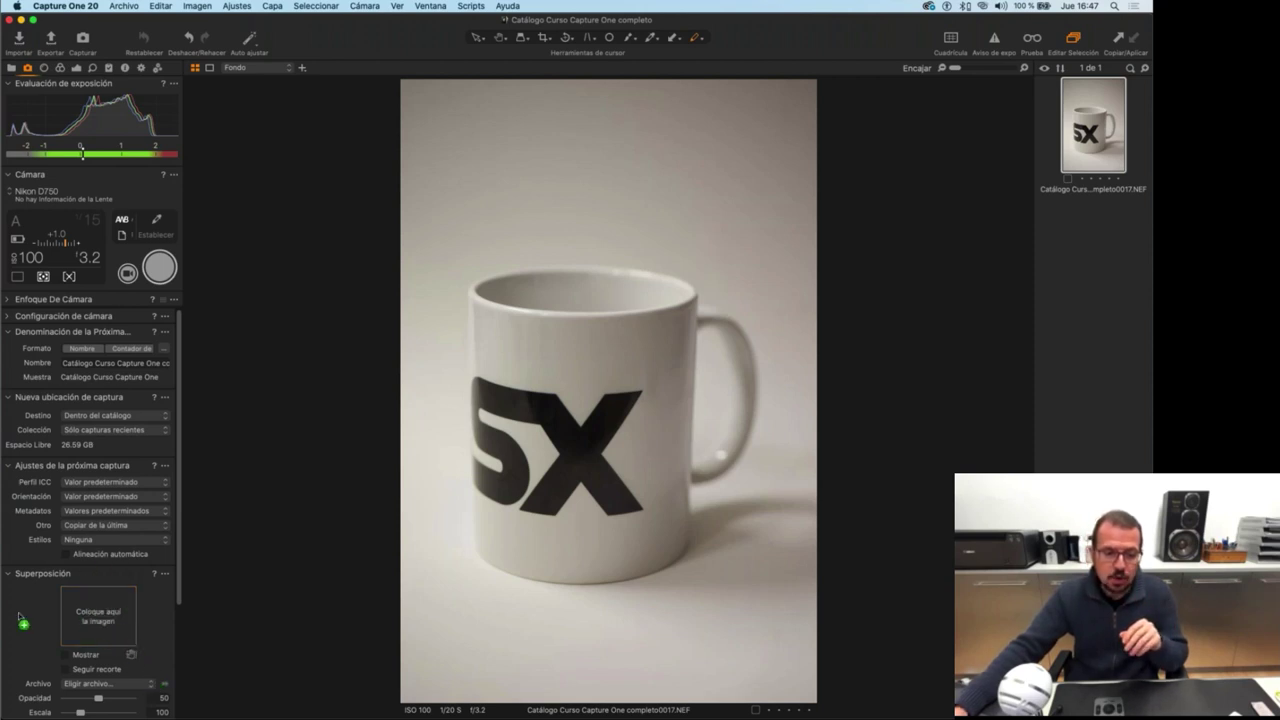
pyautogui.moveTo(22, 620); pyautogui.dragTo(116, 587)
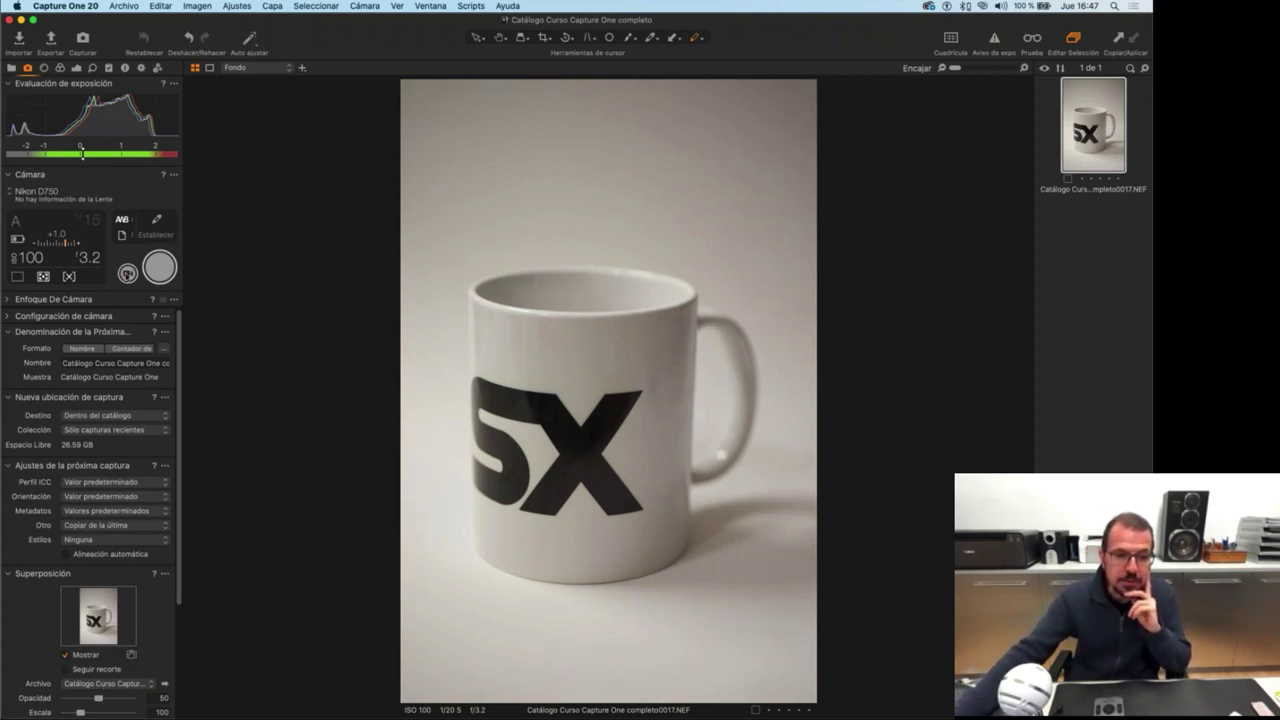
# Open the Función Vídeo window, float the Superposición tool over the viewer and lower the overlay opacity to 39.
pyautogui.click(127, 273)
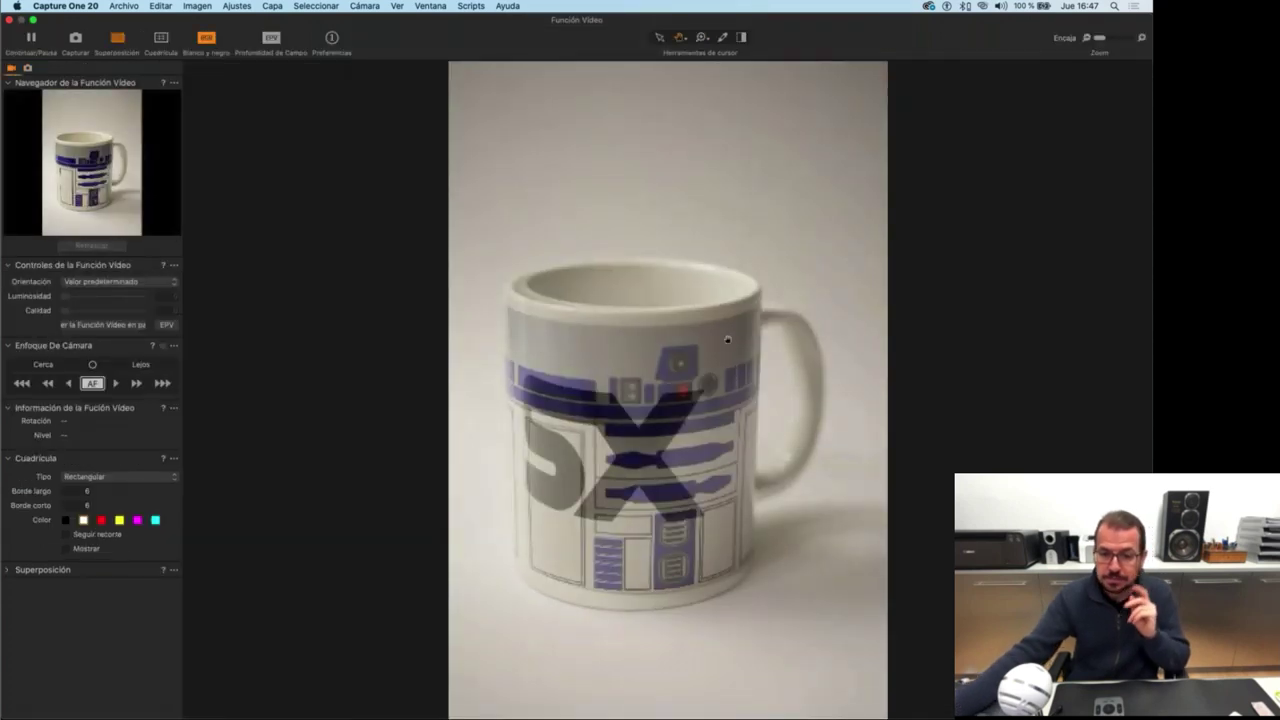
pyautogui.click(6, 571)
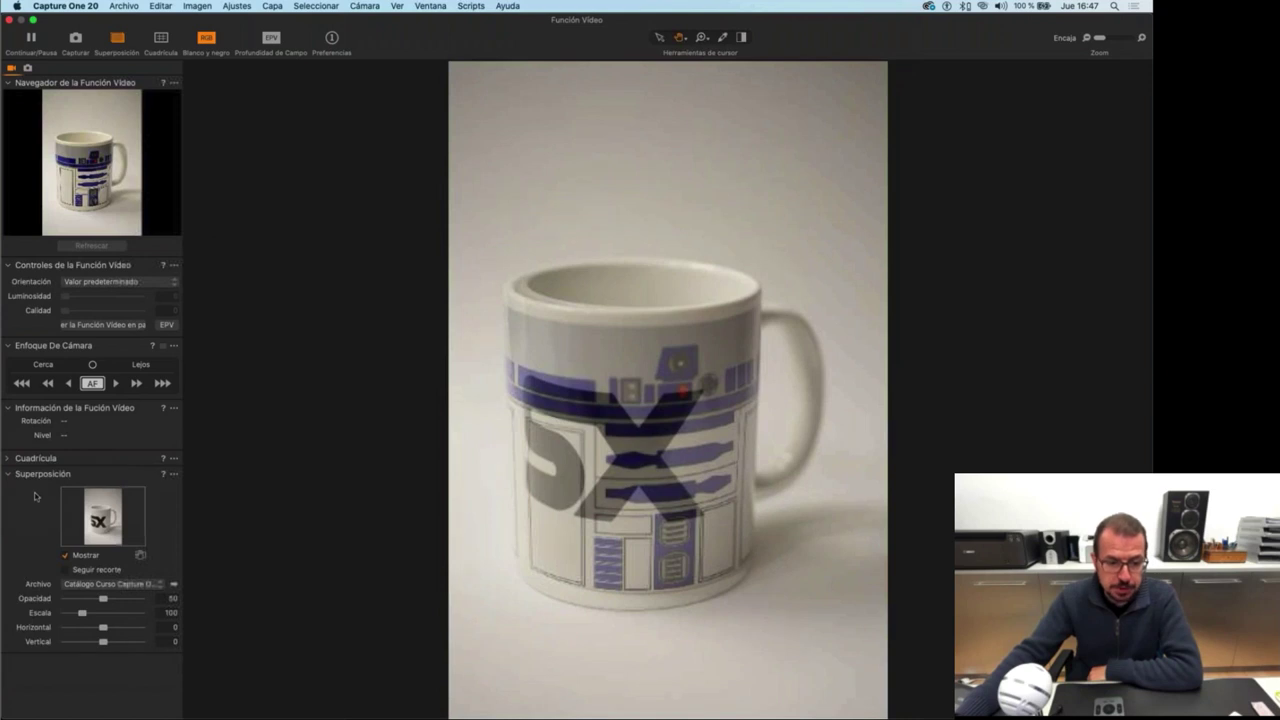
pyautogui.moveTo(34, 475); pyautogui.dragTo(320, 121)
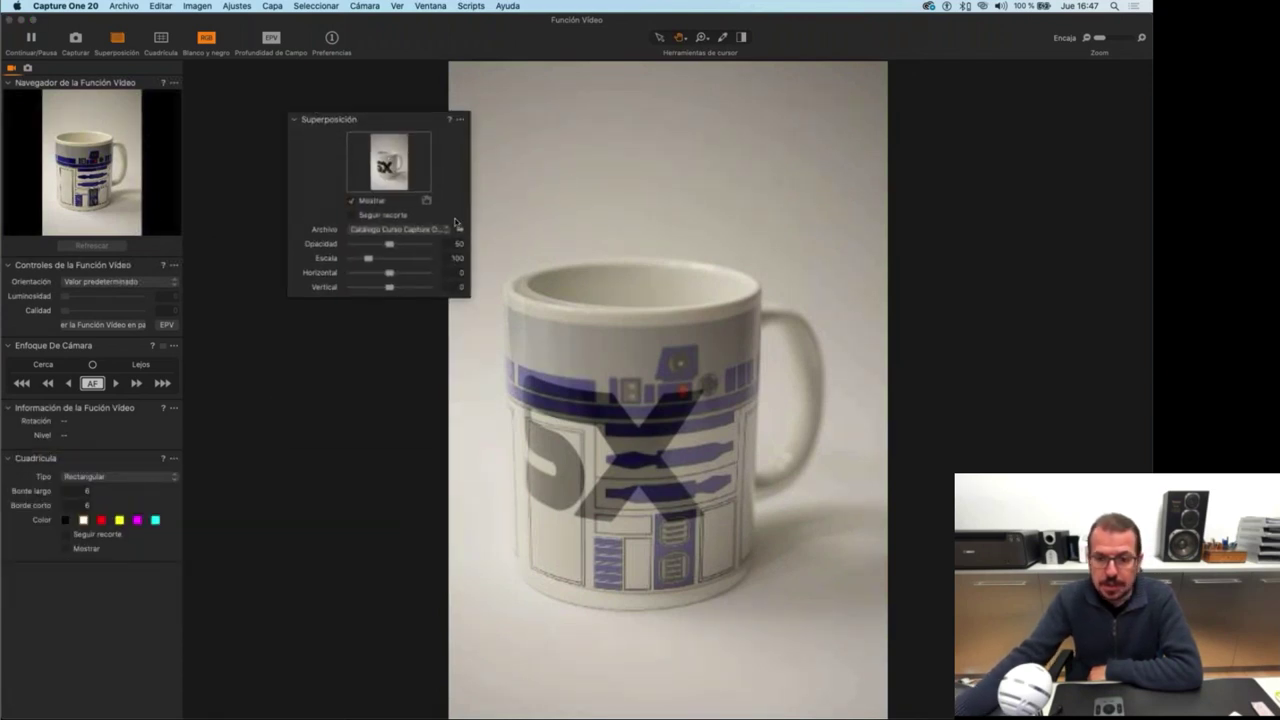
pyautogui.moveTo(389, 244)
pyautogui.mouseDown()
pyautogui.moveTo(355, 246)
pyautogui.moveTo(432, 250)
pyautogui.moveTo(362, 251)
pyautogui.moveTo(379, 251)
pyautogui.mouseUp()
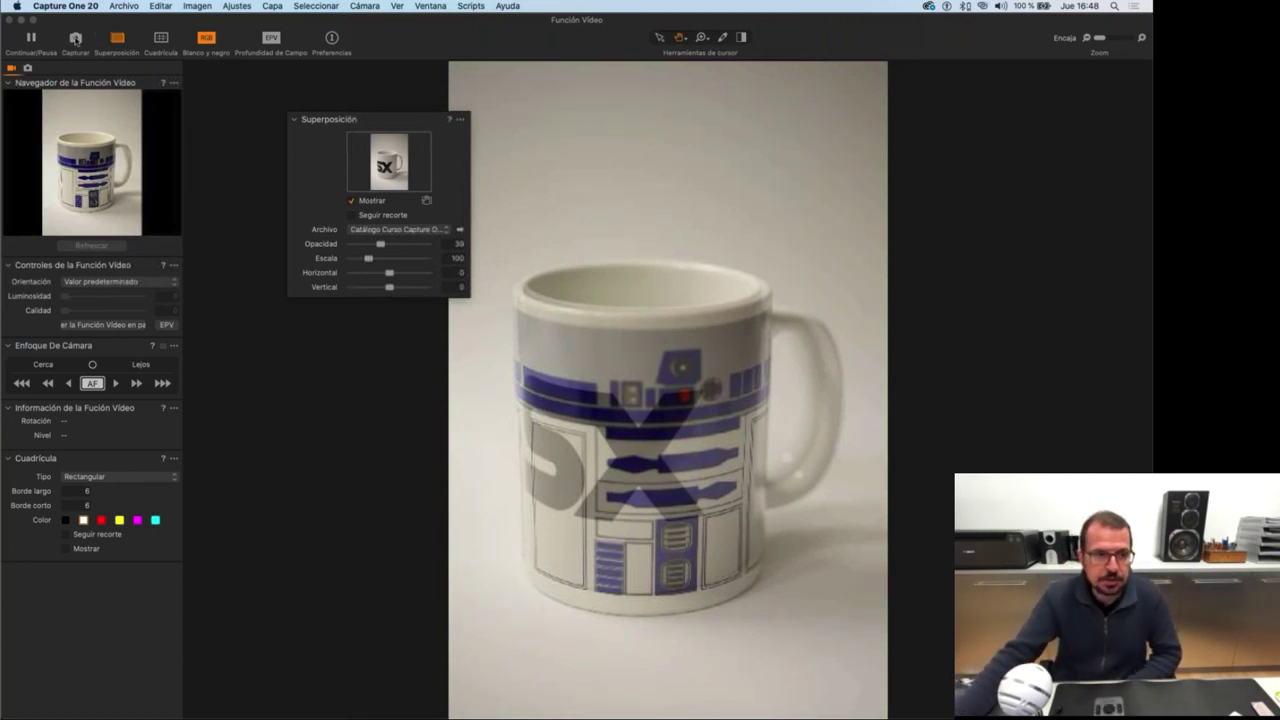
# Leave Función Vídeo after capturing the R2-D2 mug, hide the overlay and remove the floating Superposición tool.
pyautogui.click(9, 19)
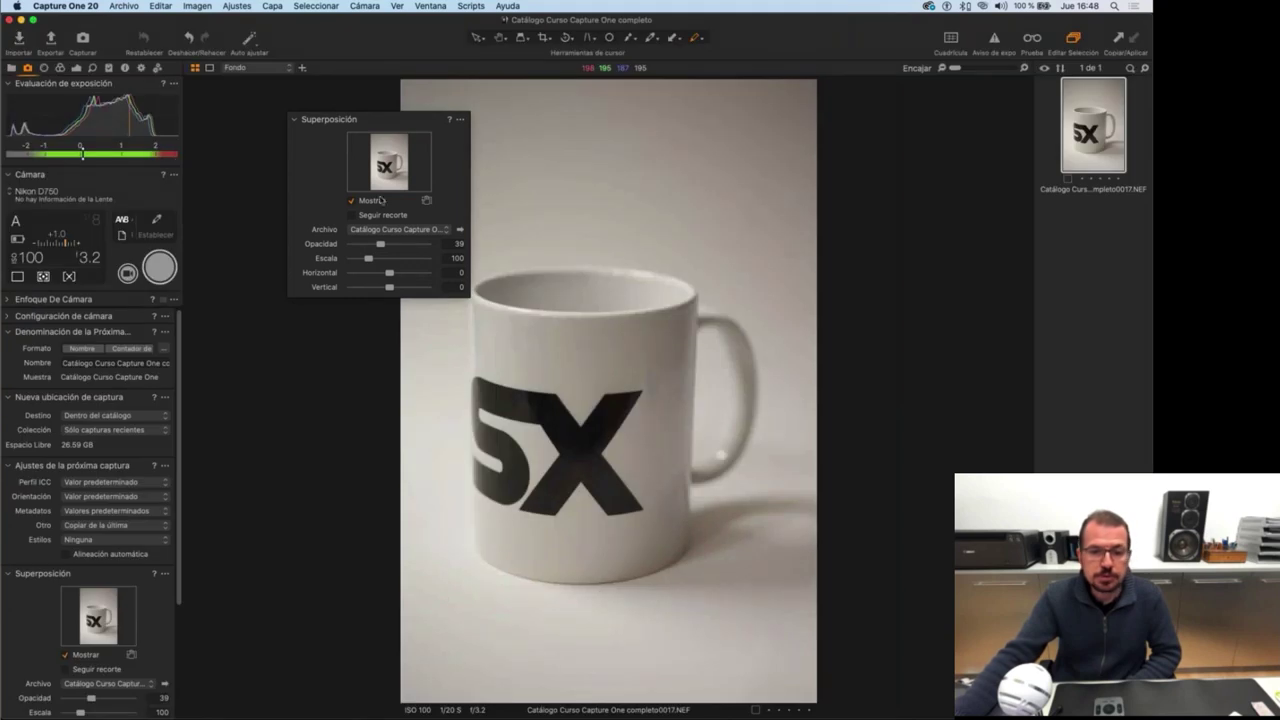
pyautogui.click(64, 657)
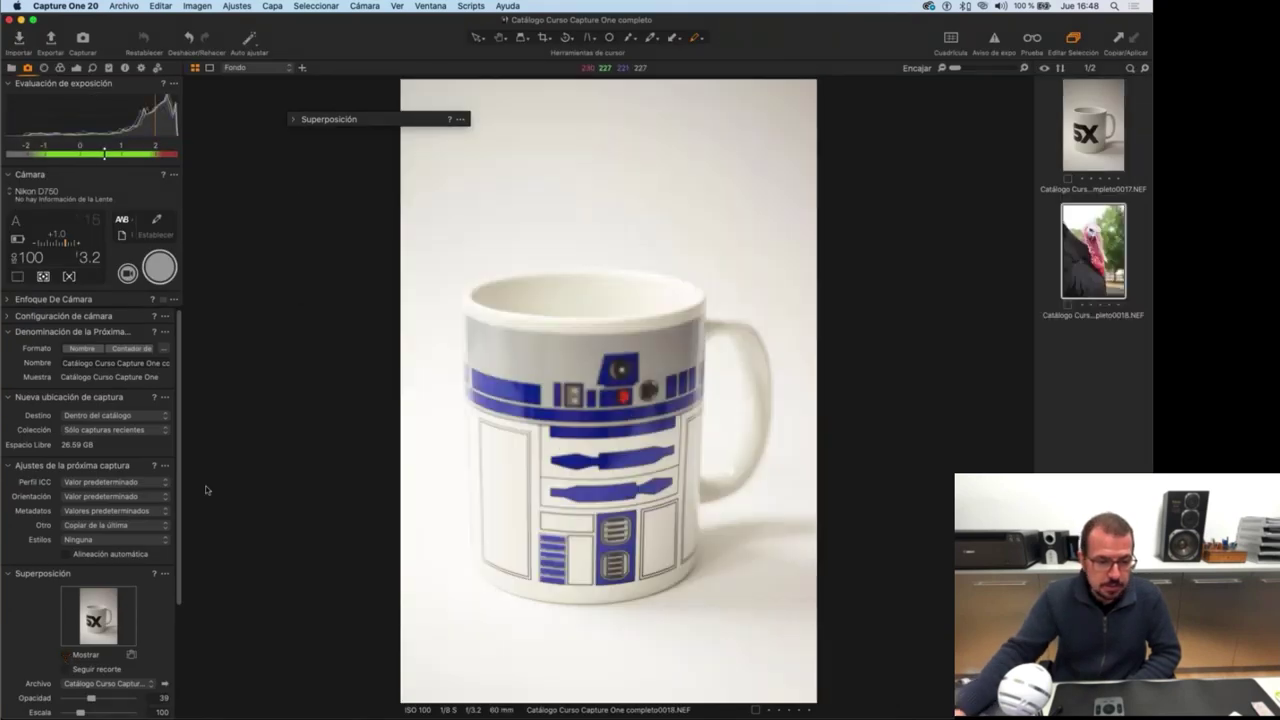
pyautogui.moveTo(311, 150); pyautogui.dragTo(90, 574)
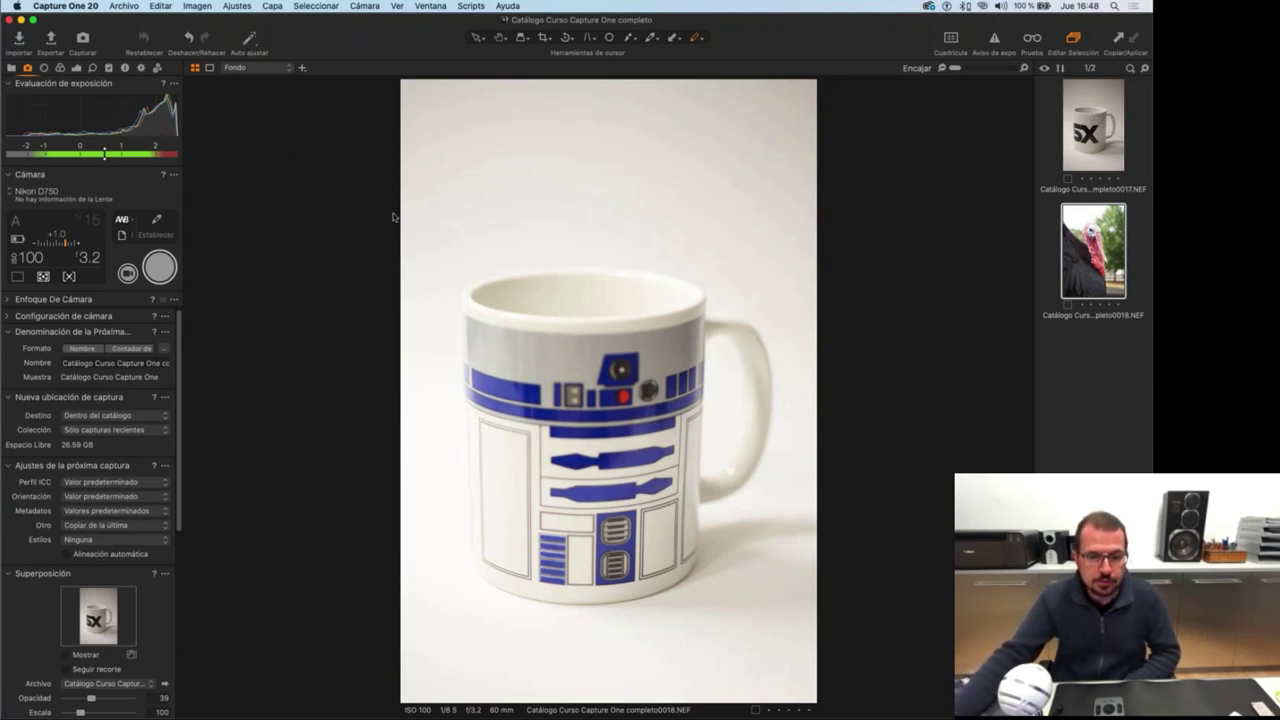
# Select both mug captures for side-by-side comparison and toggle the display of the Superposición image, leaving it hidden.
pyautogui.keyDown('super'); pyautogui.click(1093, 104); pyautogui.keyUp('super')
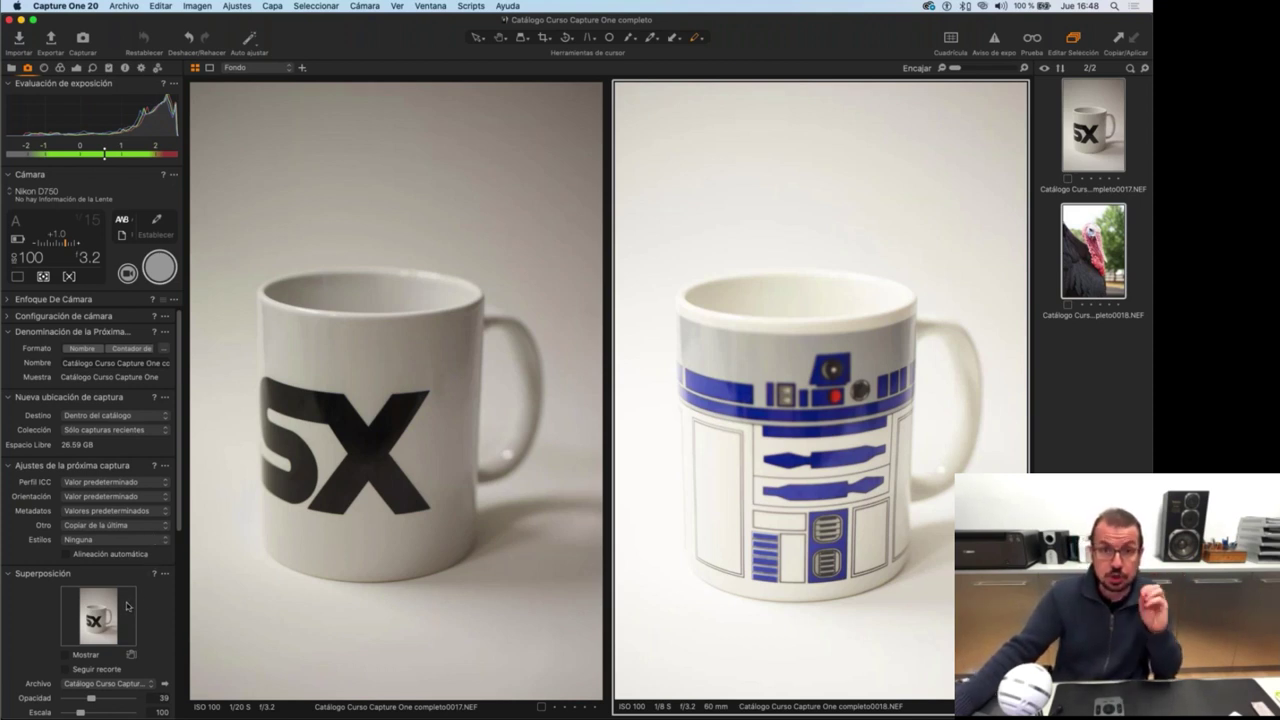
pyautogui.click(70, 655)
pyautogui.click(70, 655)
pyautogui.click(70, 655)
pyautogui.click(70, 655)
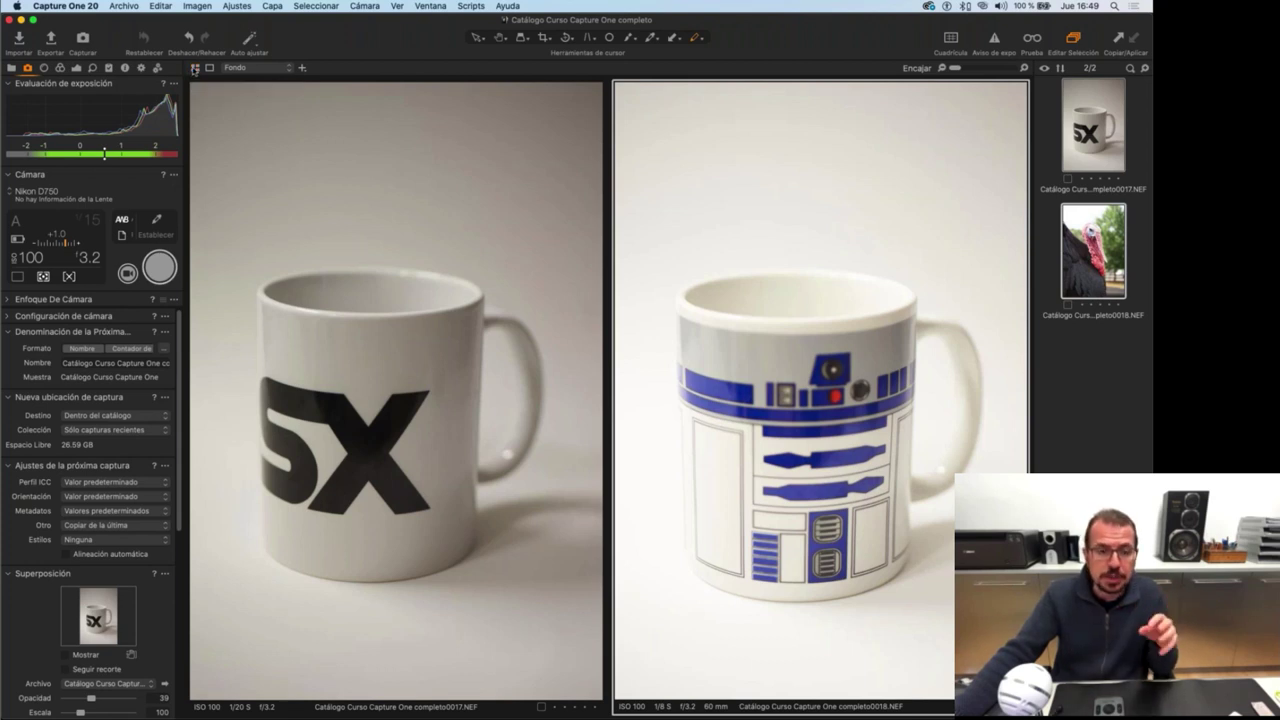
# Alternate between single-image and multiple-image view of the two mugs, ending with both side by side.
pyautogui.click(195, 69)
pyautogui.click(196, 70)
pyautogui.click(196, 70)
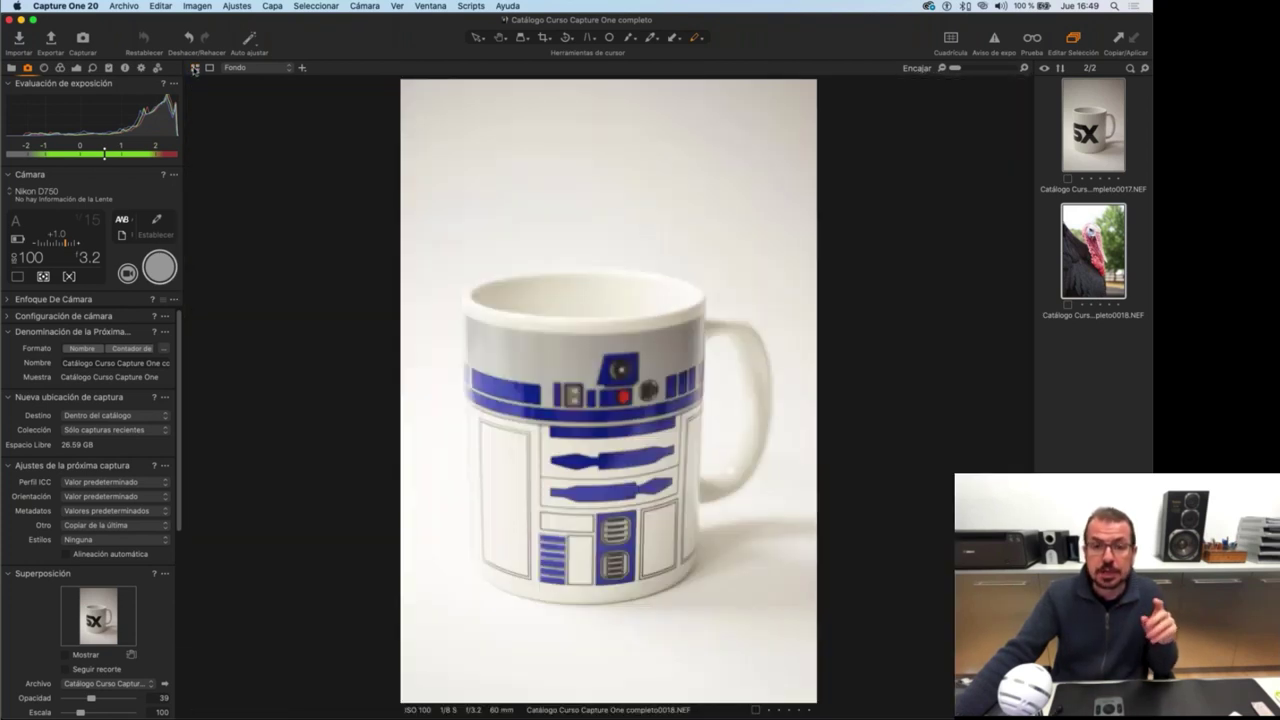
pyautogui.click(196, 70)
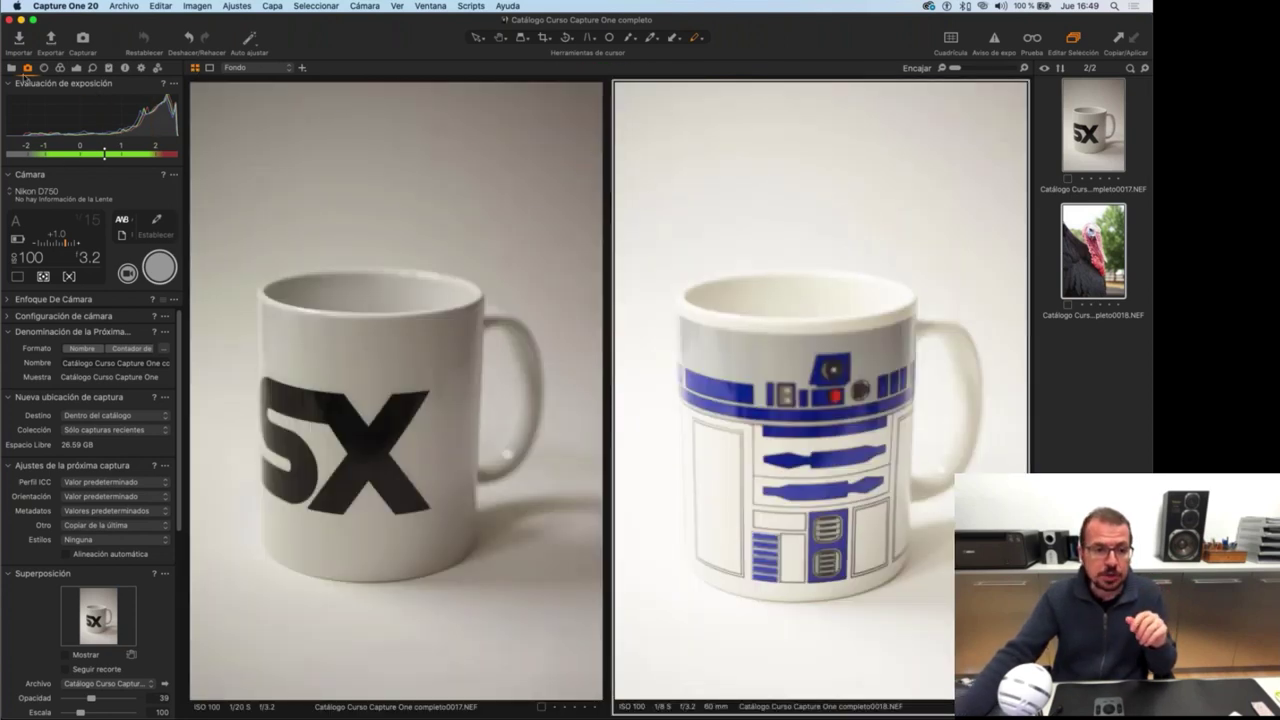
# Open the "8. Ajustes locales_Pincel" folder under Fotos Curso in the library.
pyautogui.click(11, 68)
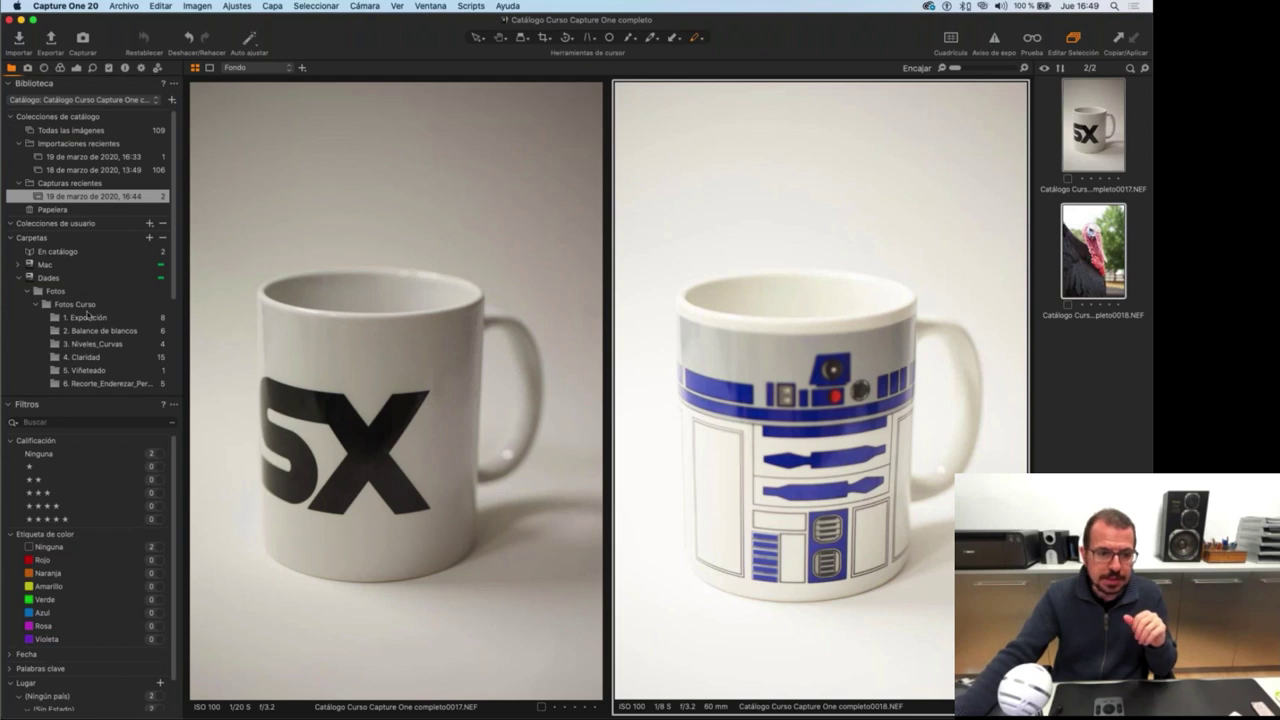
pyautogui.scroll(-5, 108, 330)
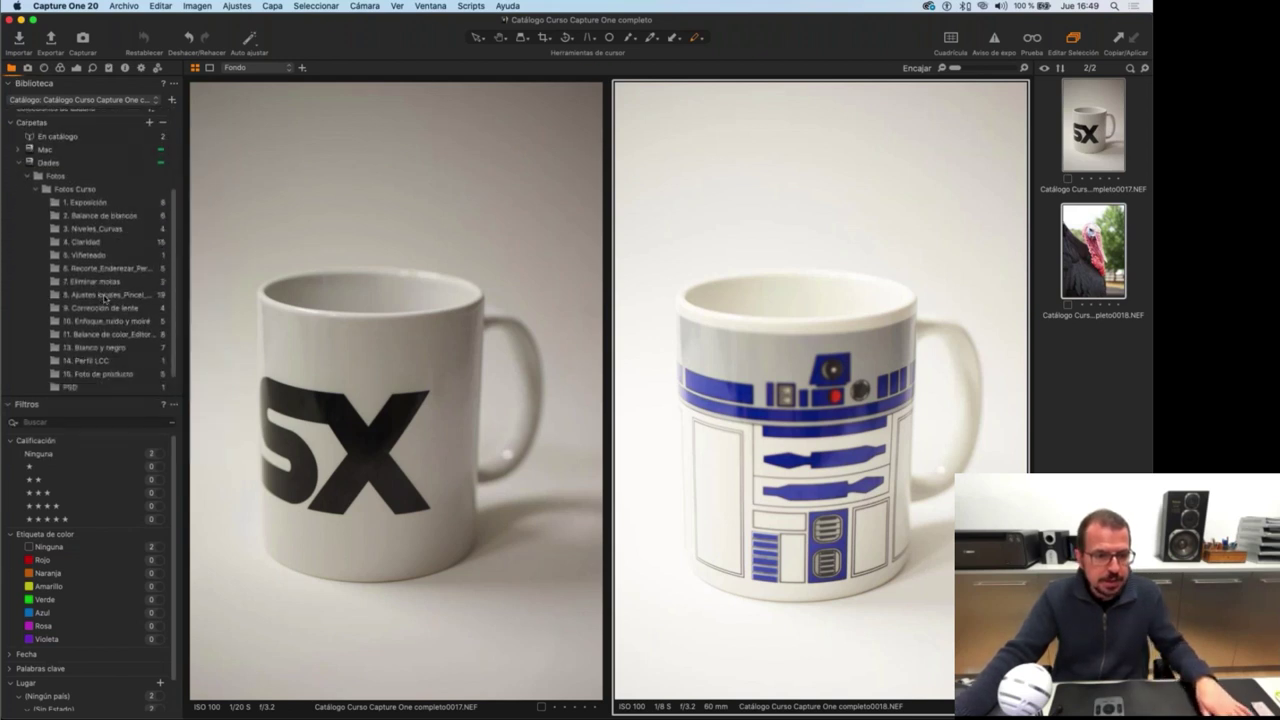
pyautogui.scroll(-1, 110, 296)
pyautogui.click(110, 280)
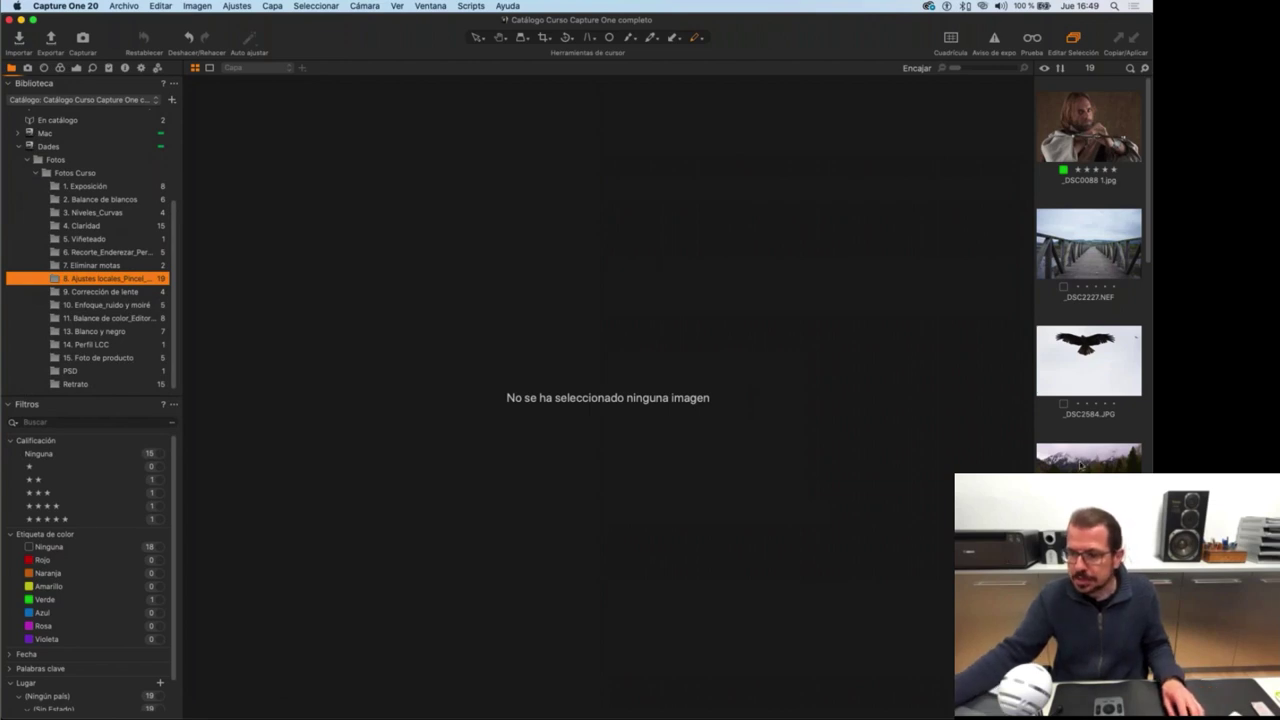
# Select _DSC6648.nef and extend the selection one photo at a time through the following twelve photos.
pyautogui.click(1089, 470)
pyautogui.hotkey('shift', 'Down')
pyautogui.hotkey('shift', 'Down')
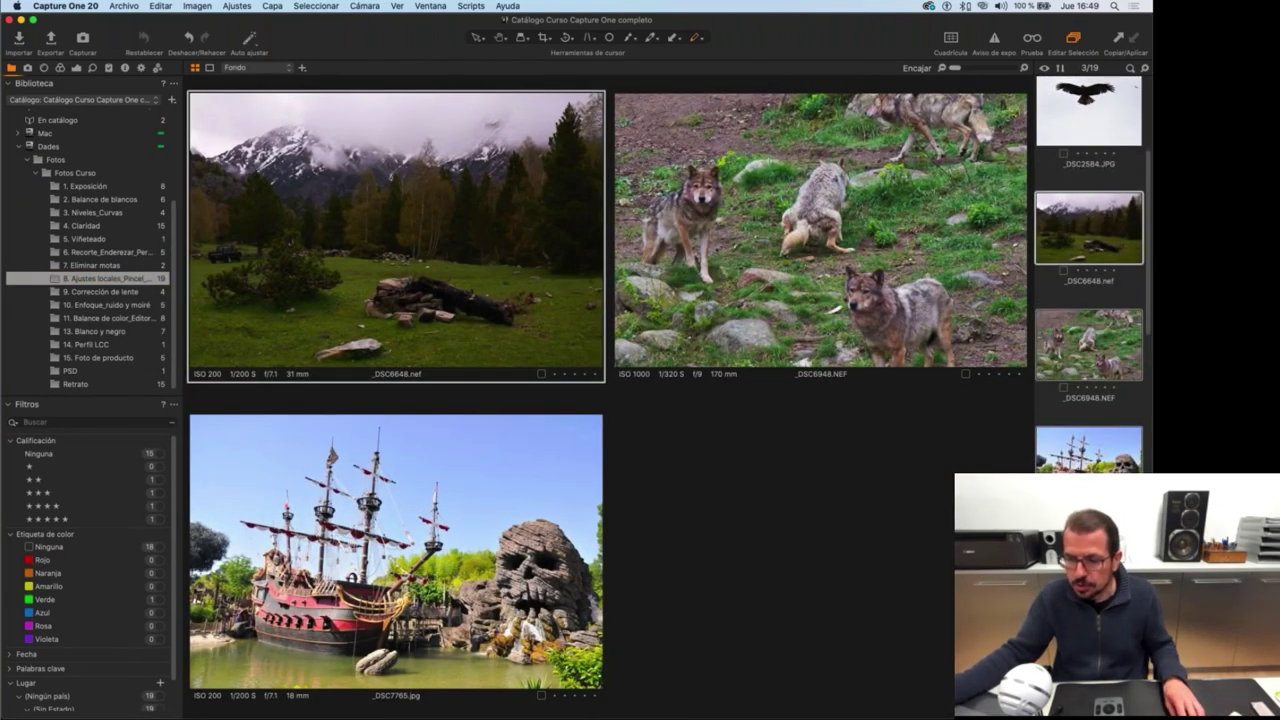
pyautogui.hotkey('shift', 'Down')
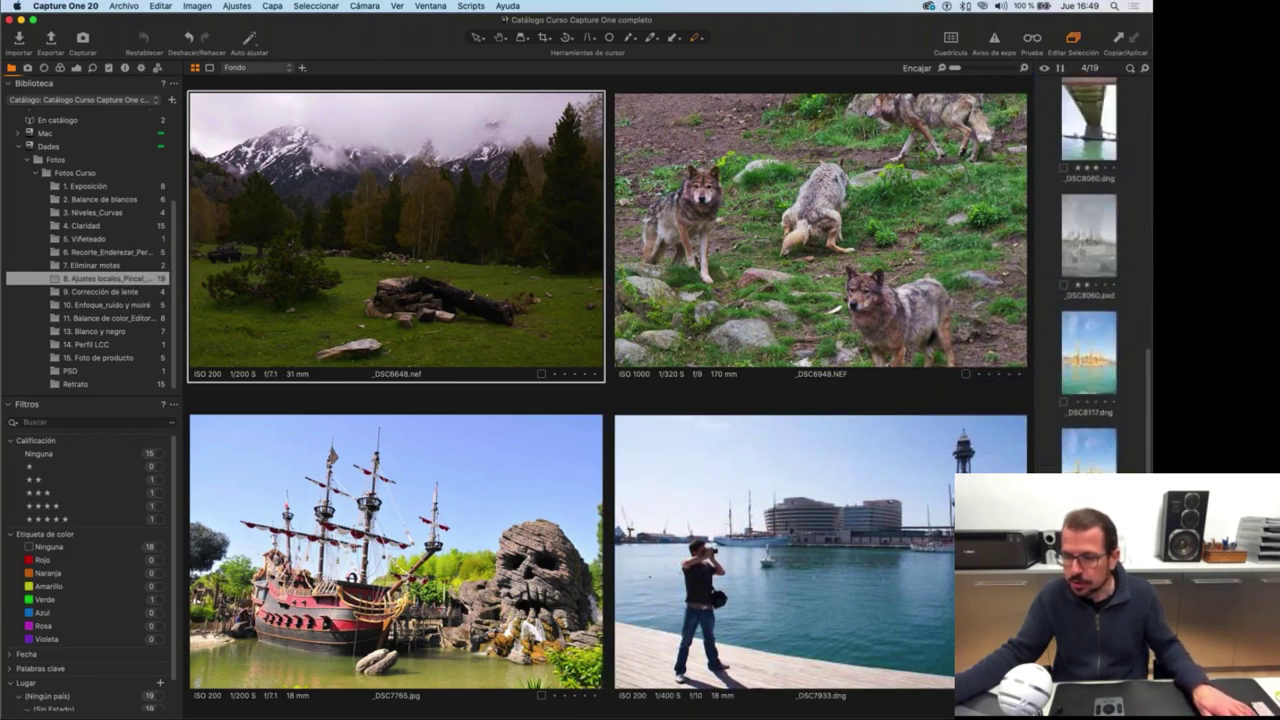
pyautogui.hotkey('shift', 'Down')
pyautogui.hotkey('shift', 'Down')
pyautogui.hotkey('shift', 'Down')
pyautogui.hotkey('shift', 'Down')
pyautogui.hotkey('shift', 'Down')
pyautogui.hotkey('shift', 'Down')
pyautogui.hotkey('shift', 'Down')
pyautogui.hotkey('shift', 'Down')
pyautogui.hotkey('shift', 'Down')
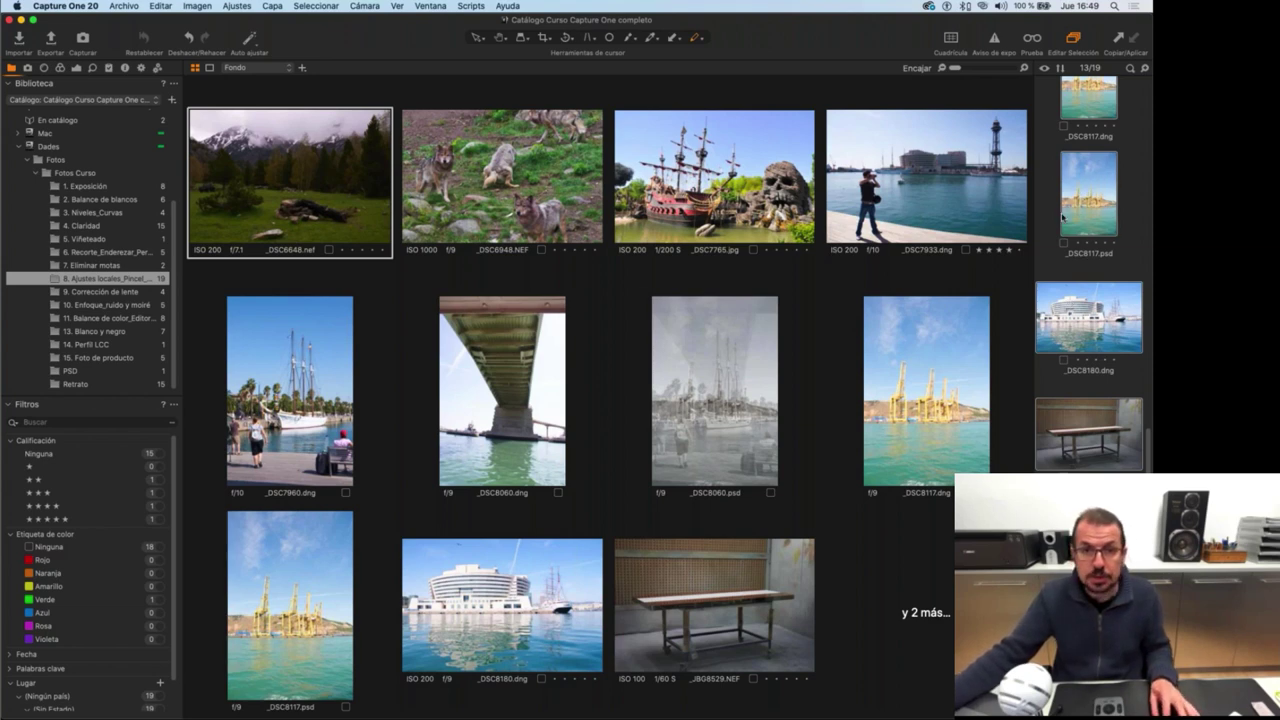
# Remove _DSC8117.psd, _DSC8060.psd, the metal table photo, _DSC8117.dng, _DSC8180.dng and _DSC8060.dng from the selection.
pyautogui.keyDown('super'); pyautogui.click(1088, 192); pyautogui.keyUp('super')
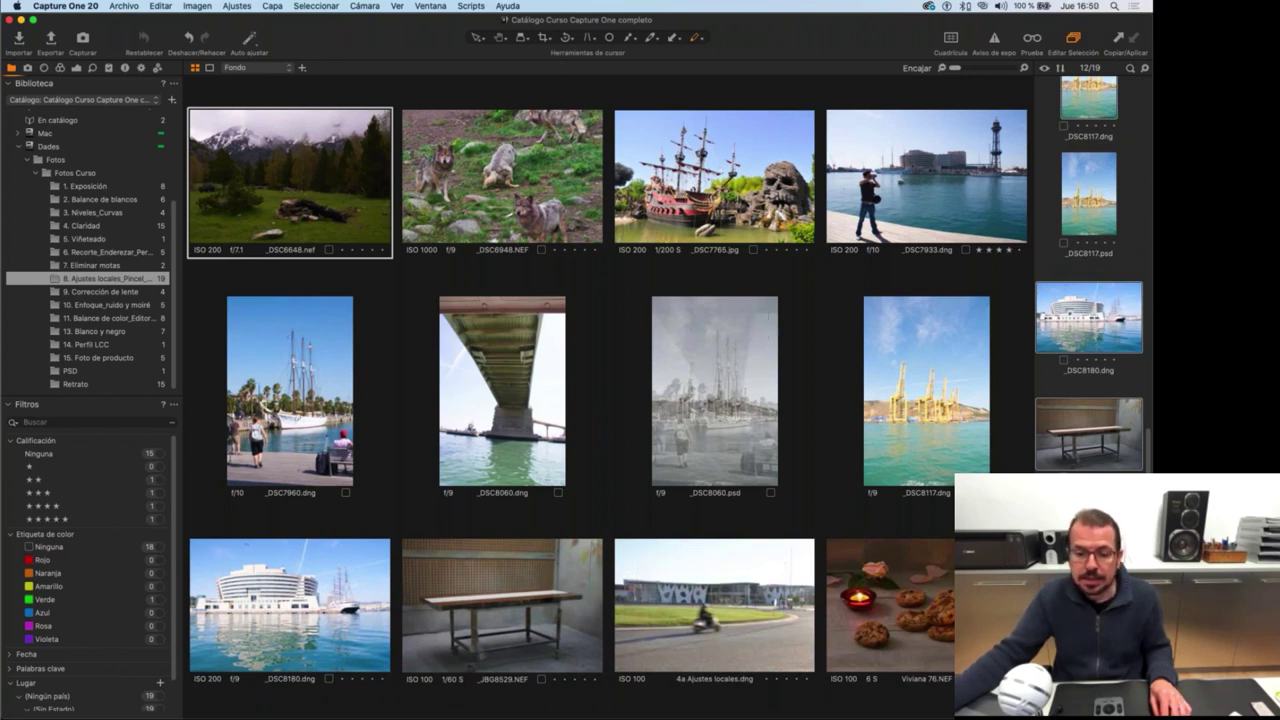
pyautogui.scroll(3, 1095, 180)
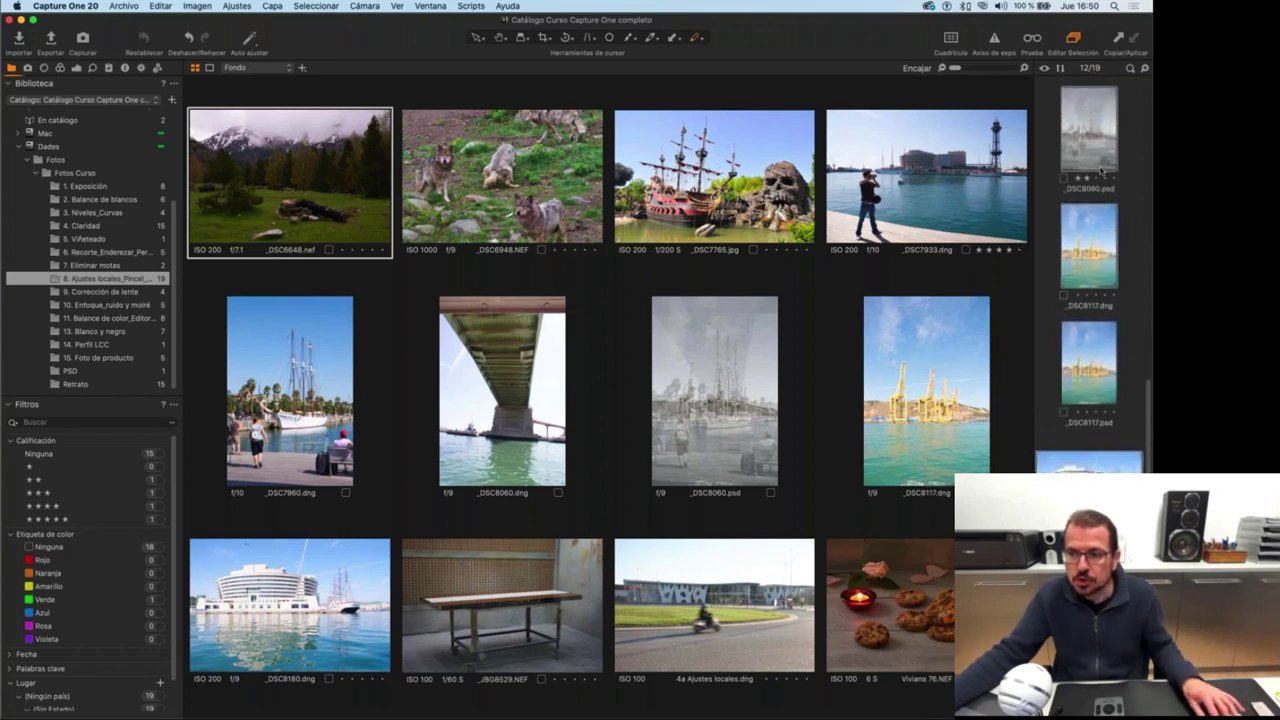
pyautogui.keyDown('super'); pyautogui.click(1104, 148); pyautogui.keyUp('super')
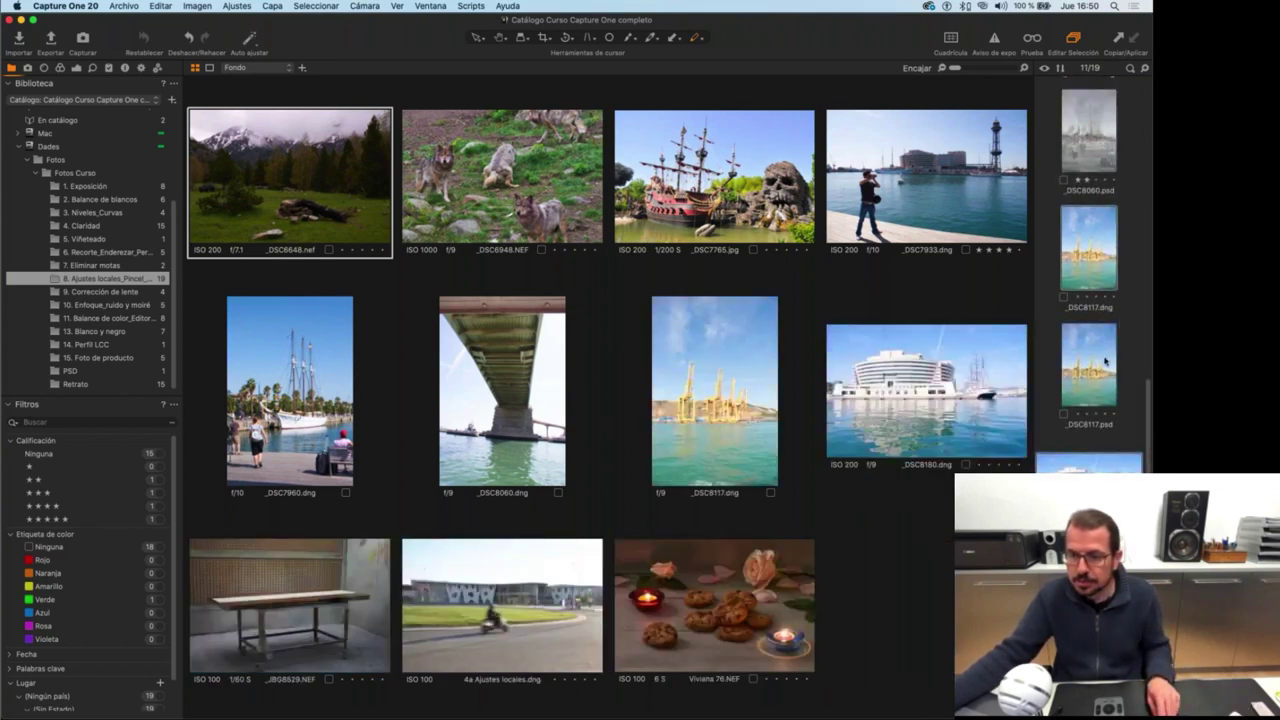
pyautogui.keyDown('super'); pyautogui.click(1102, 182); pyautogui.keyUp('super')
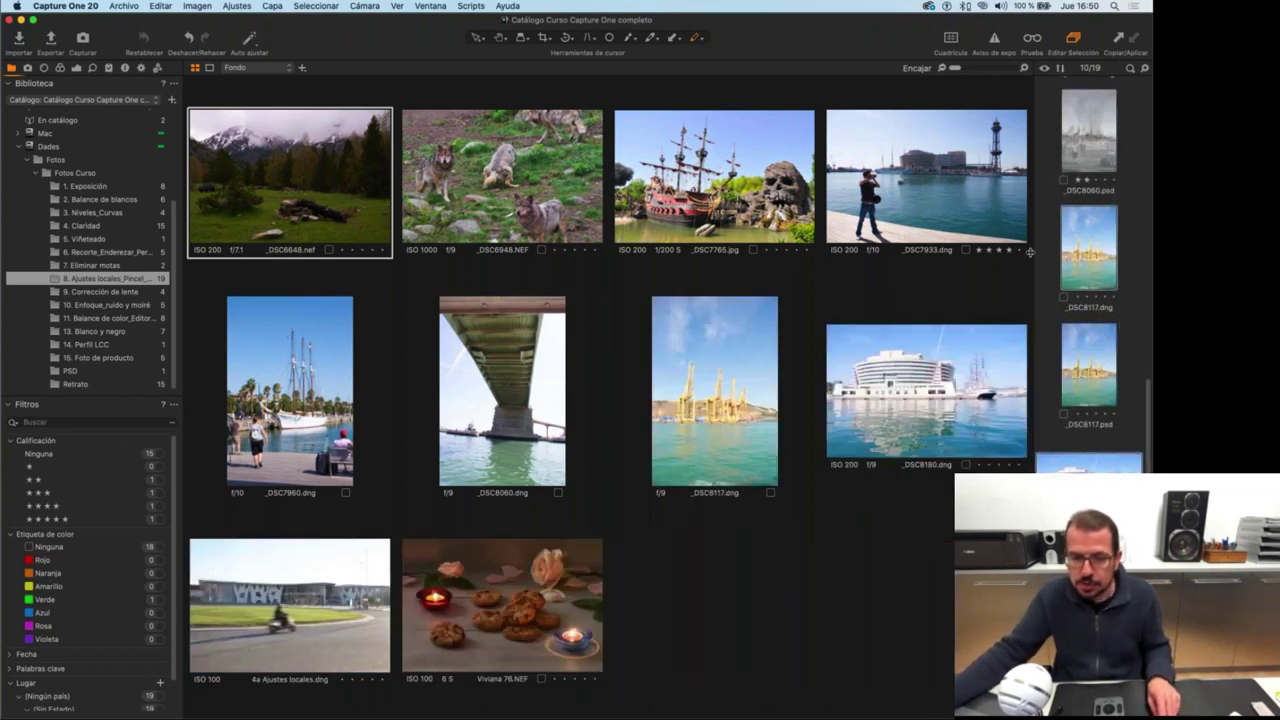
pyautogui.keyDown('super'); pyautogui.click(1096, 246); pyautogui.keyUp('super')
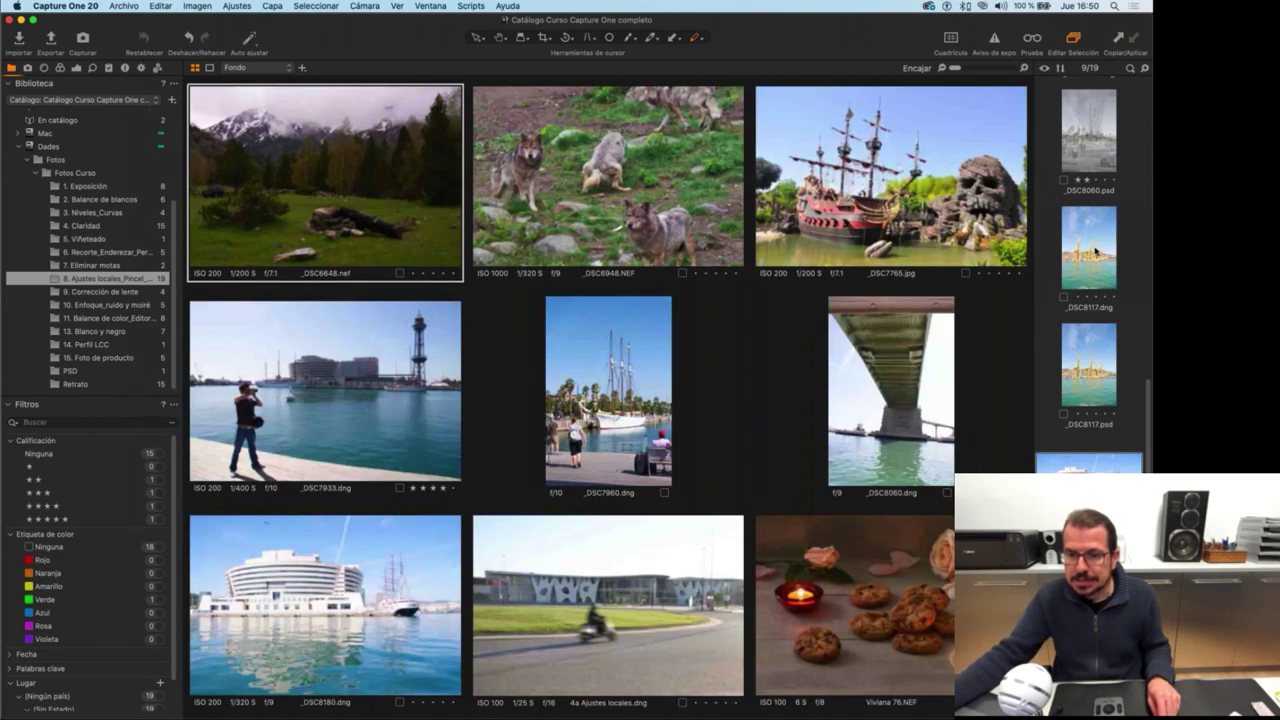
pyautogui.keyDown('super'); pyautogui.click(1088, 462); pyautogui.keyUp('super')
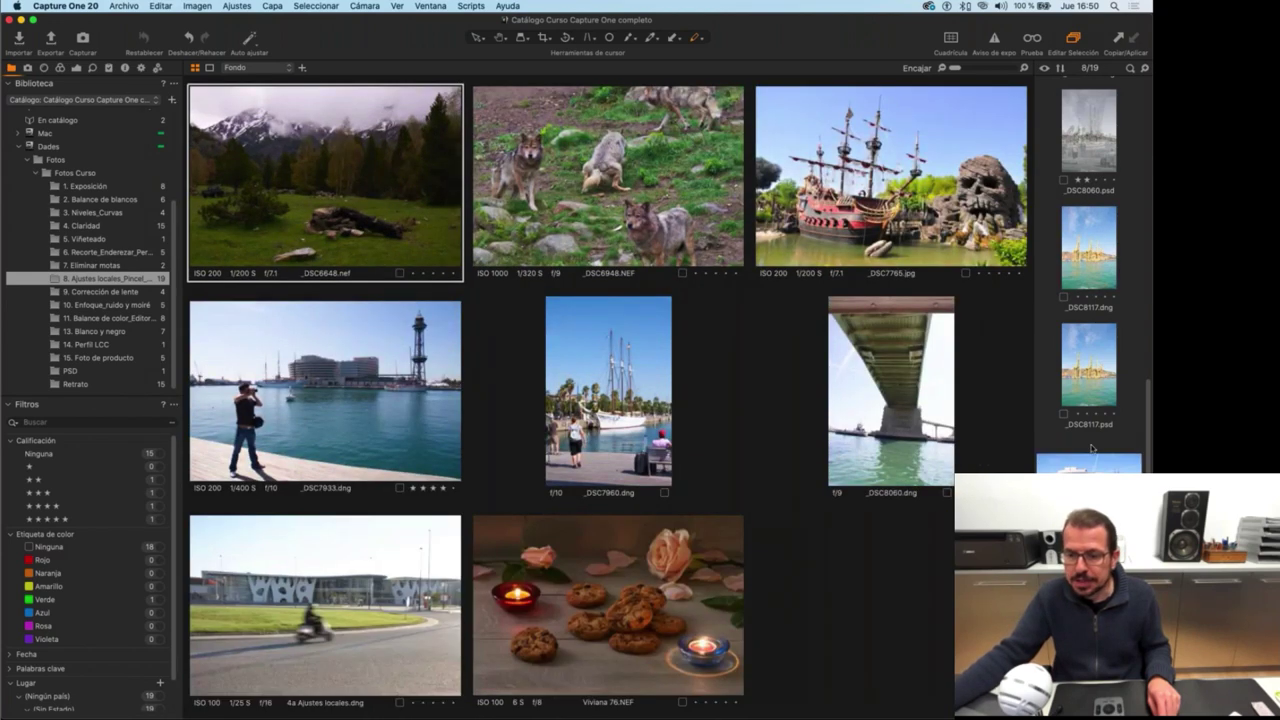
pyautogui.scroll(8, 1098, 370)
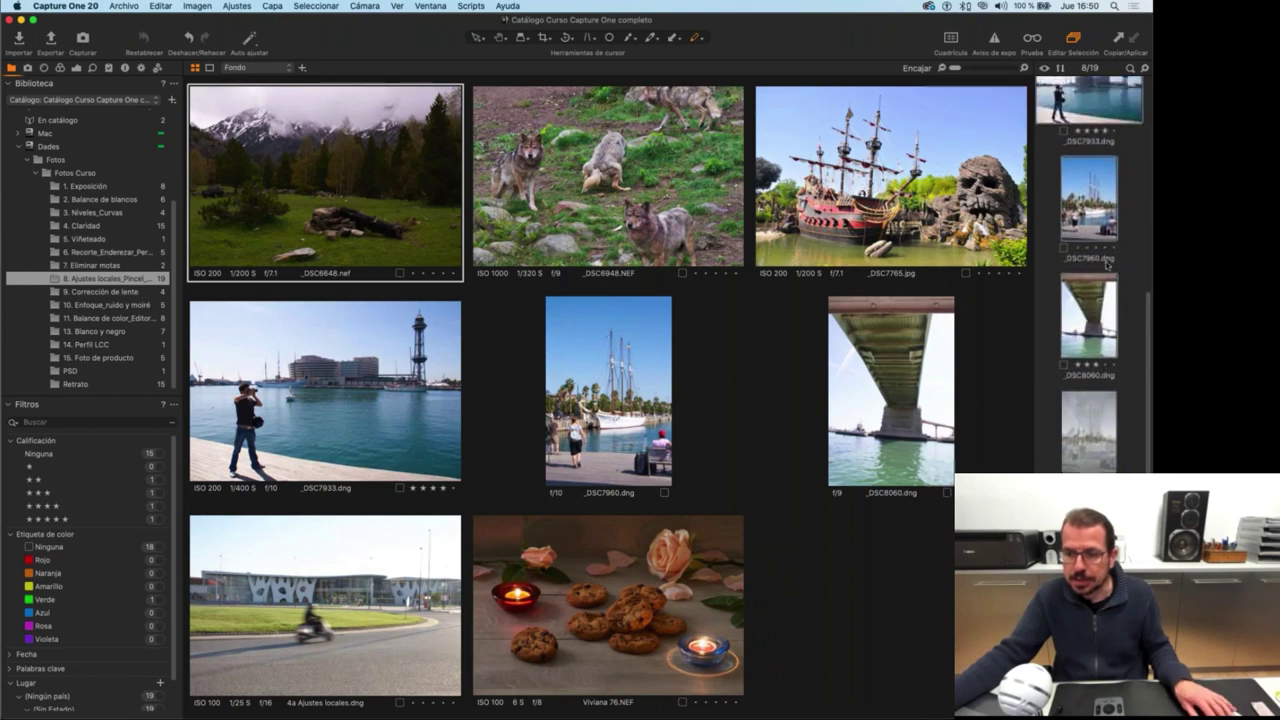
pyautogui.scroll(2, 1104, 283)
pyautogui.keyDown('super'); pyautogui.click(1092, 464); pyautogui.keyUp('super')
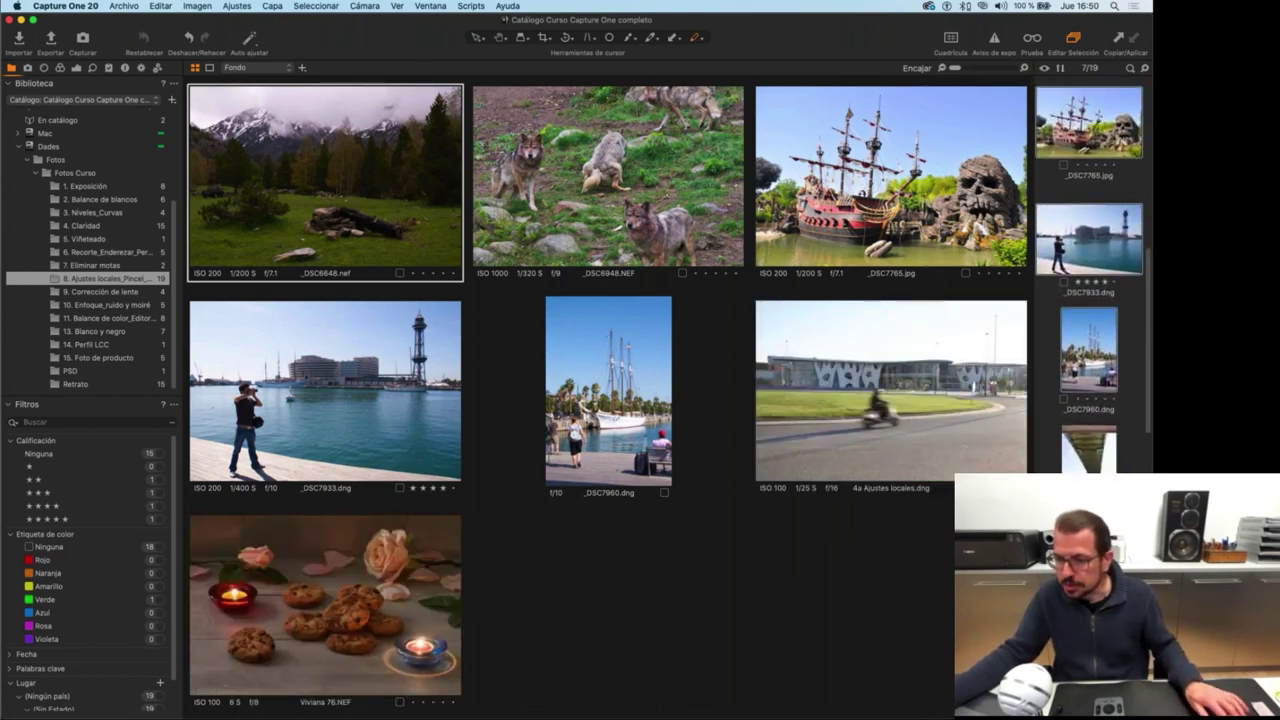
# Deselect the remaining photos except _DSC7933.dng and _DSC7960.dng, and hide the thumbnail browser to enlarge the comparison.
pyautogui.scroll(-5, 1092, 464)
pyautogui.scroll(-5, 1090, 280)
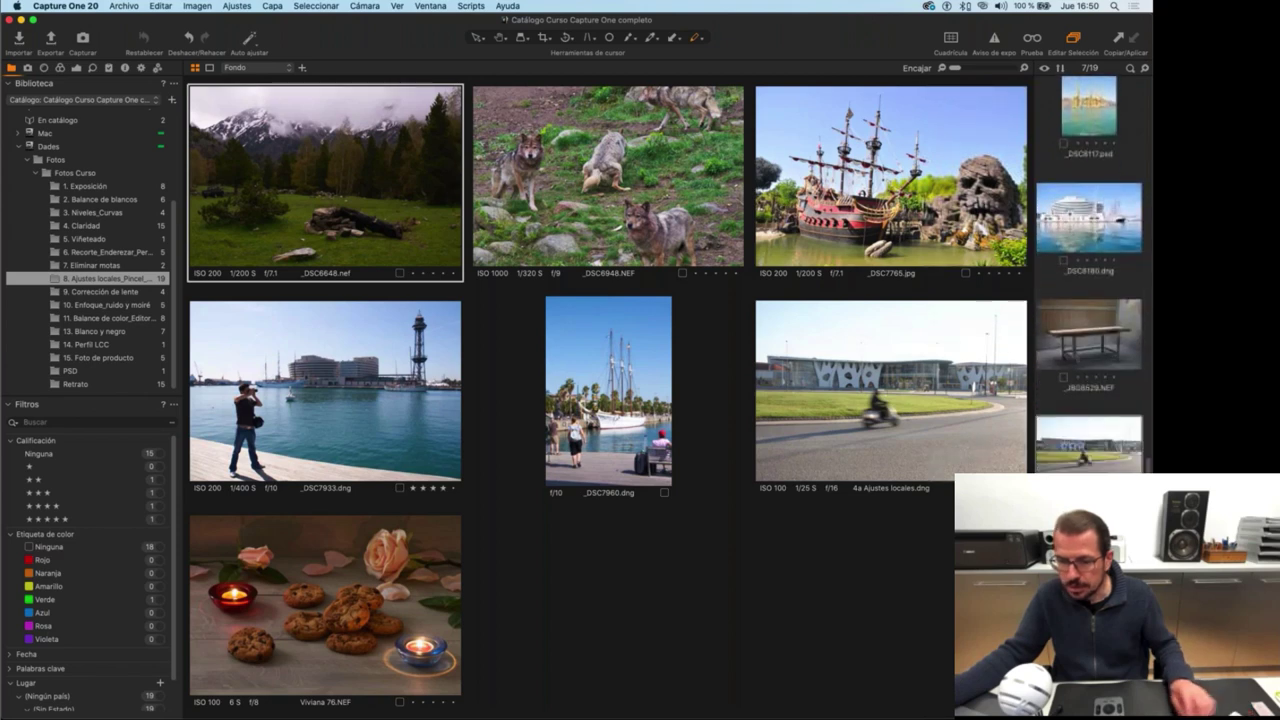
pyautogui.keyDown('super'); pyautogui.click(1090, 540); pyautogui.keyUp('super')
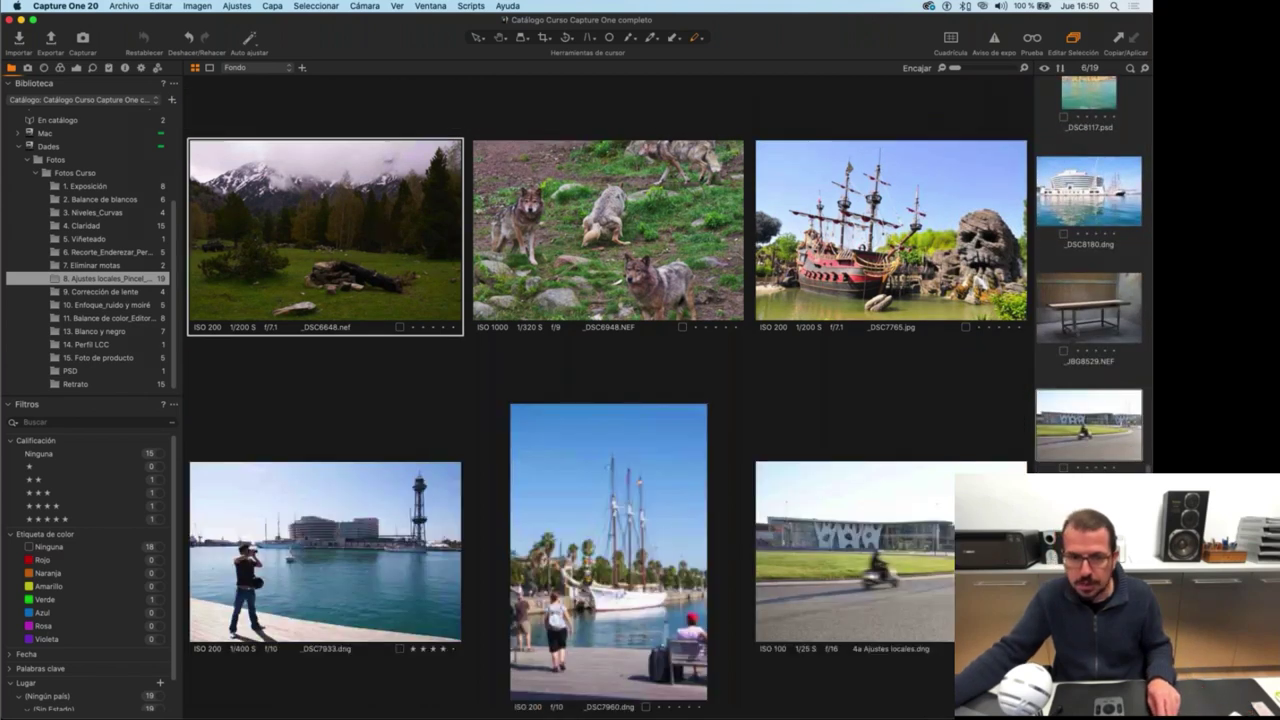
pyautogui.keyDown('super'); pyautogui.click(1089, 425); pyautogui.keyUp('super')
pyautogui.scroll(5, 1092, 300)
pyautogui.scroll(6, 1094, 228)
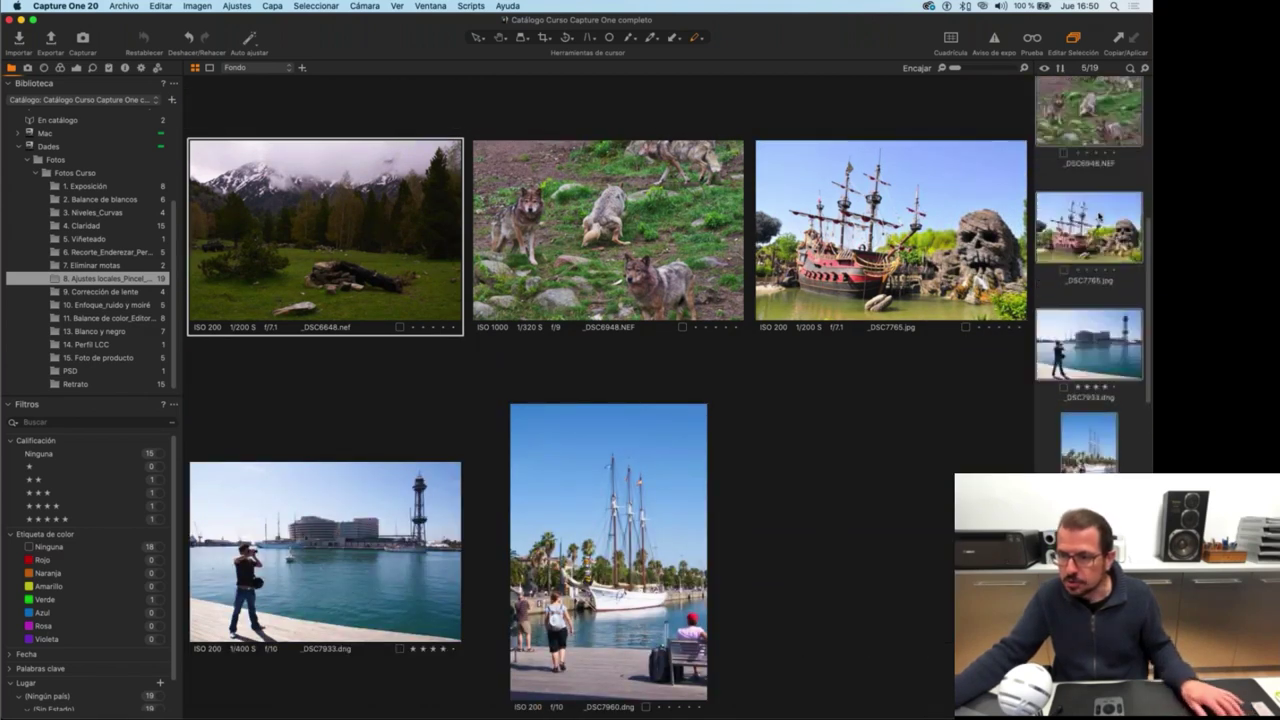
pyautogui.scroll(4, 1094, 178)
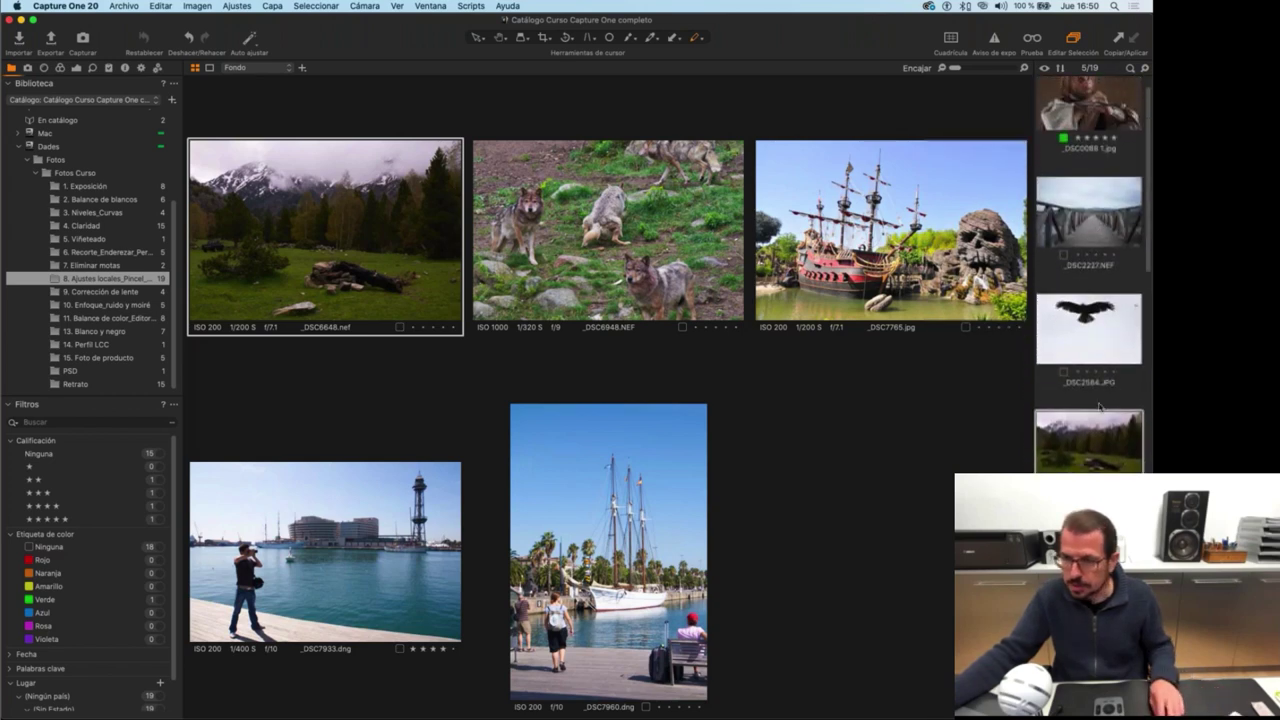
pyautogui.keyDown('super'); pyautogui.click(1093, 438); pyautogui.keyUp('super')
pyautogui.keyDown('super'); pyautogui.click(396, 235); pyautogui.keyUp('super')
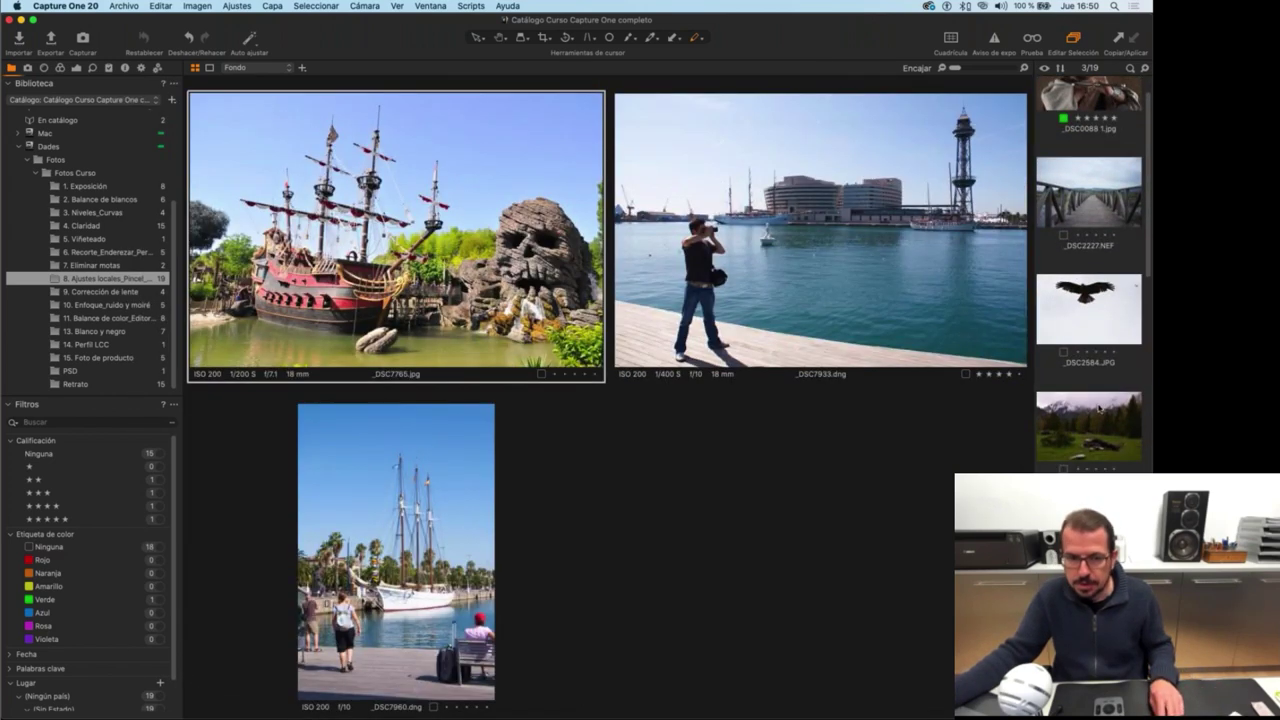
pyautogui.scroll(-2, 1095, 410)
pyautogui.keyDown('super'); pyautogui.click(396, 230); pyautogui.keyUp('super')
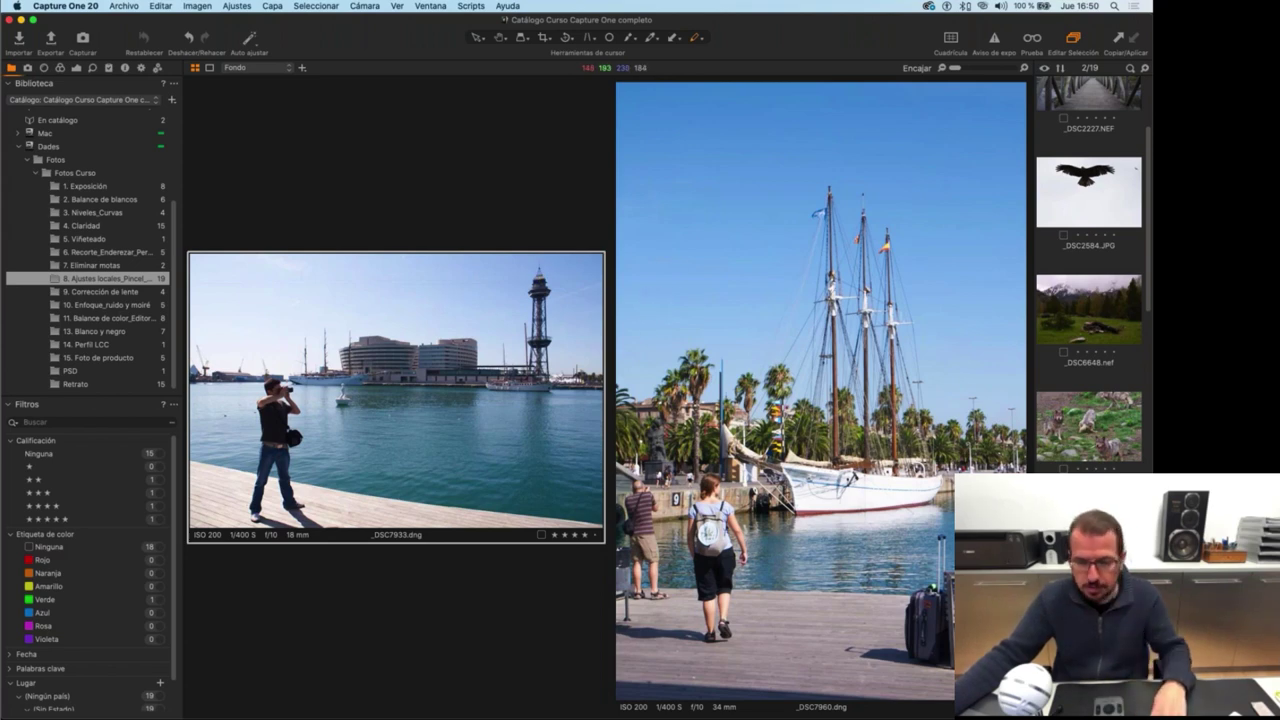
pyautogui.press('super+b')
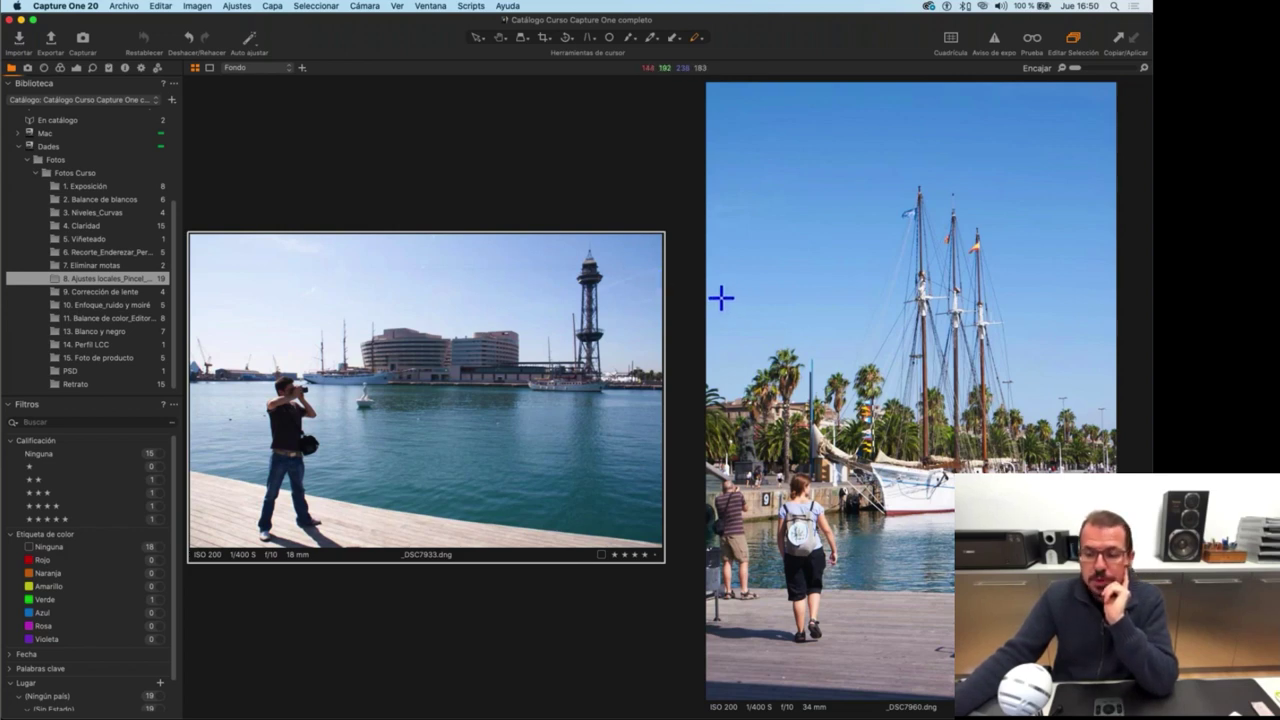
# Adjust the white balance of _DSC7933.dng to 5534 Kelvin to match the neighbouring photo.
pyautogui.click(60, 68)
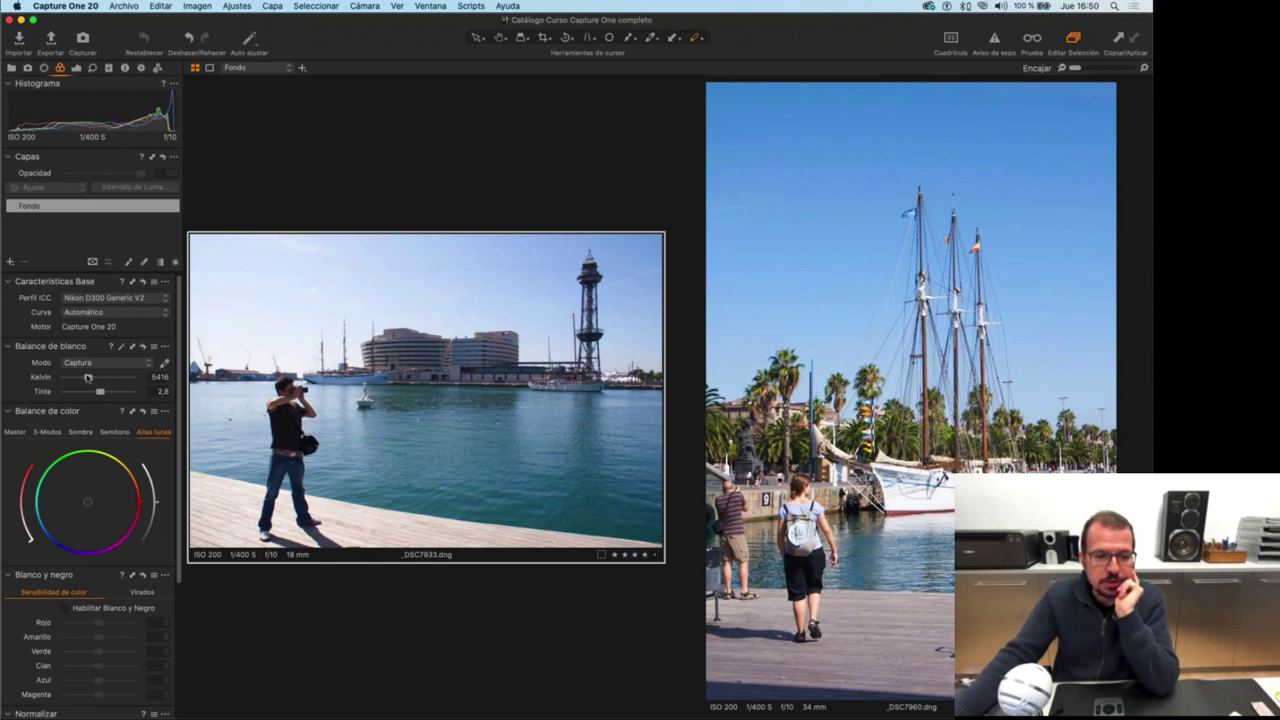
pyautogui.moveTo(88, 377); pyautogui.dragTo(92, 382)
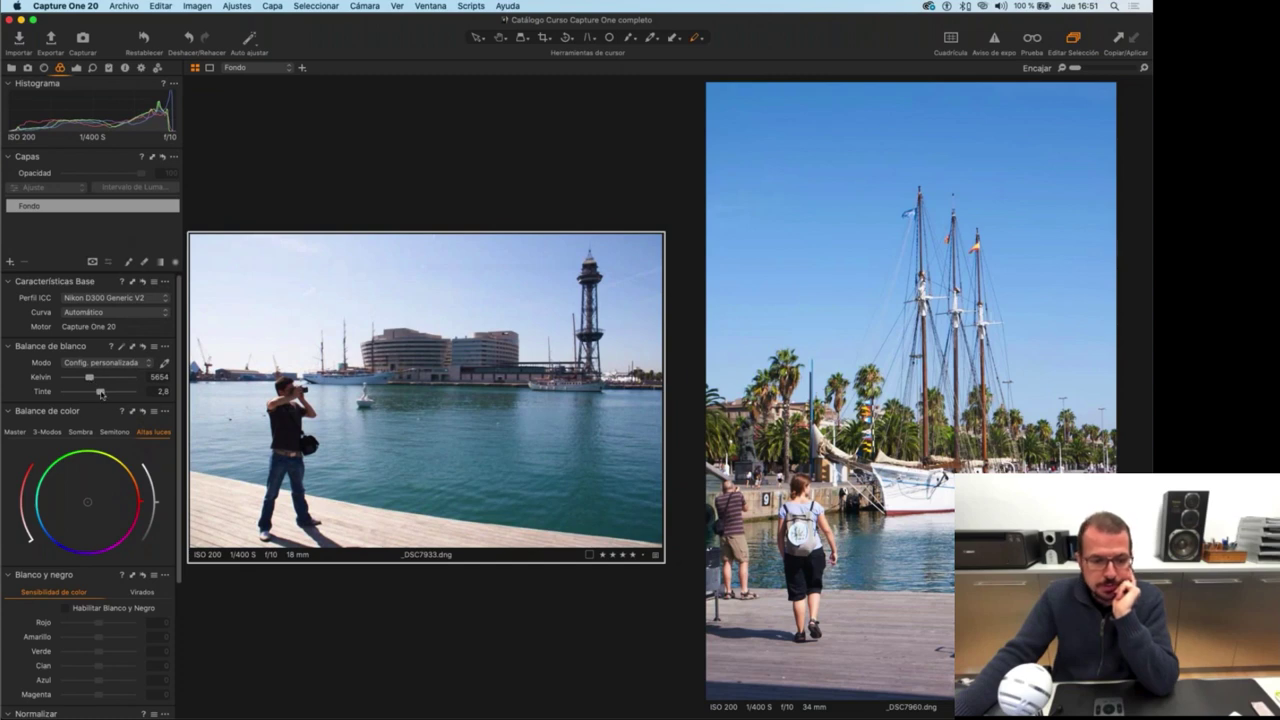
pyautogui.moveTo(100, 394); pyautogui.dragTo(89, 379)
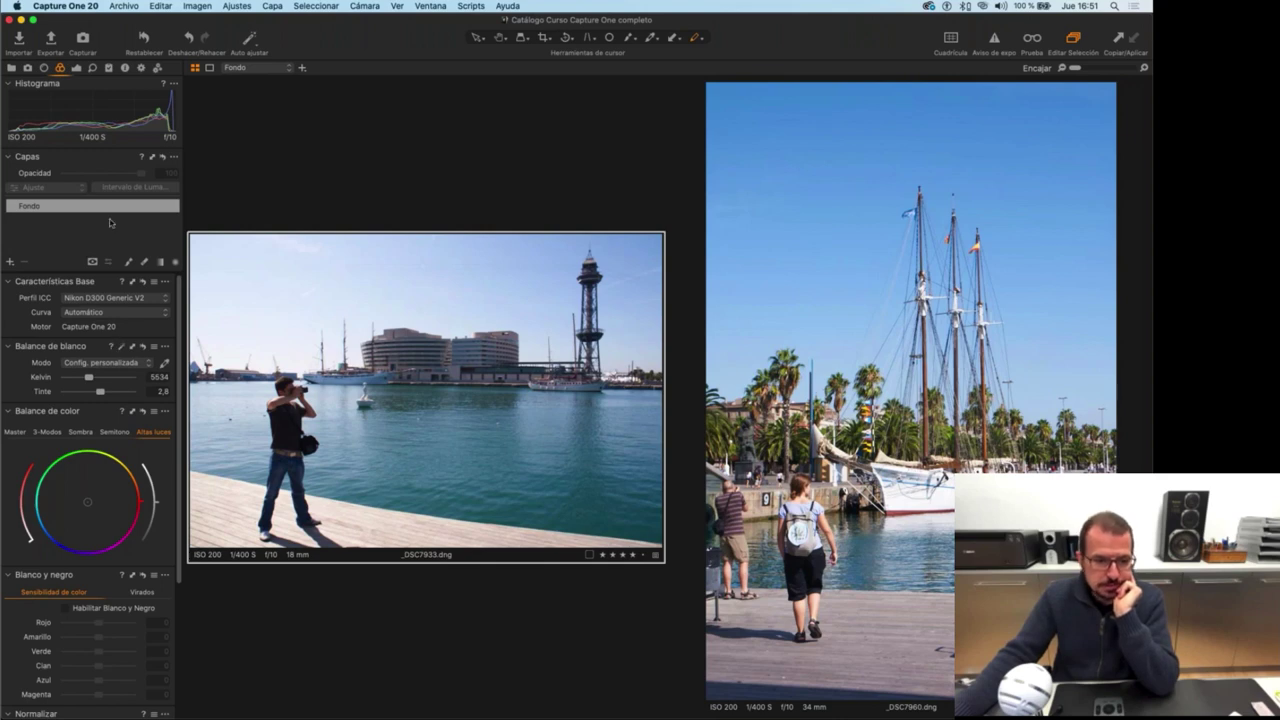
# Set the exposure of _DSC7933.dng to -0,43 and its saturation to -22.
pyautogui.click(76, 68)
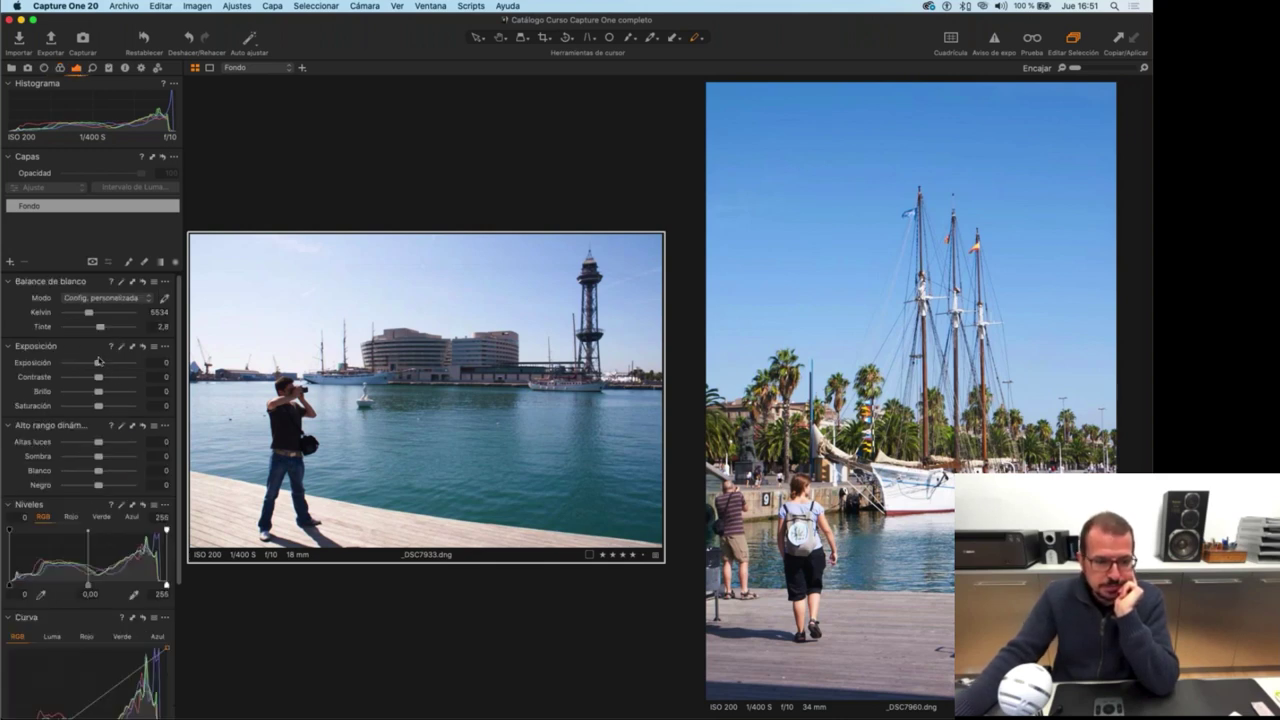
pyautogui.moveTo(98, 363); pyautogui.dragTo(95, 363)
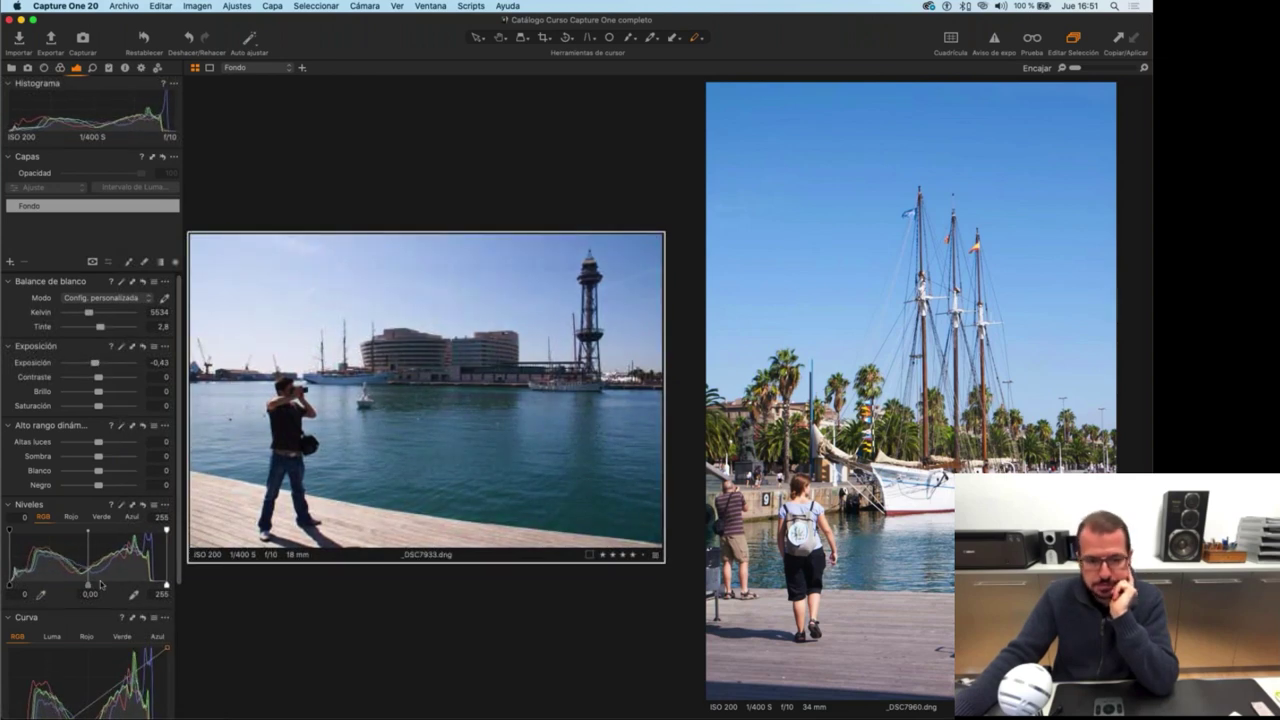
pyautogui.scroll(-5, 95, 450)
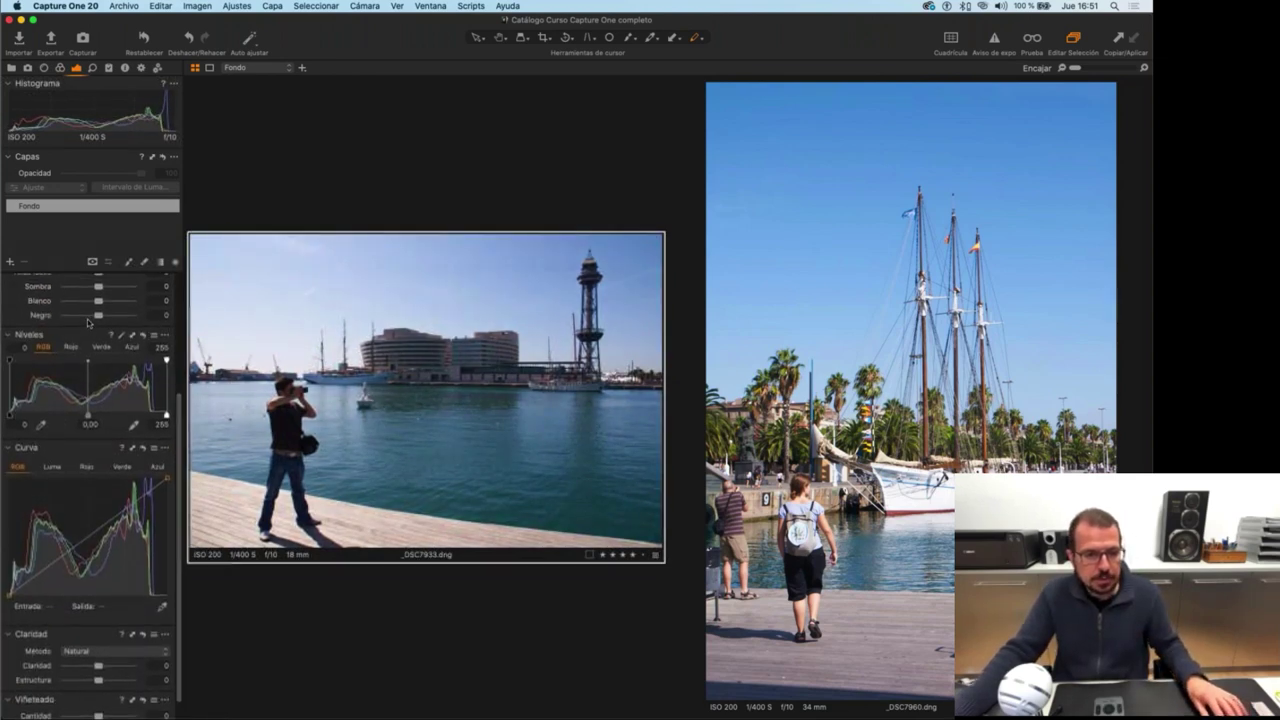
pyautogui.scroll(3, 88, 322)
pyautogui.moveTo(98, 344); pyautogui.dragTo(92, 345)
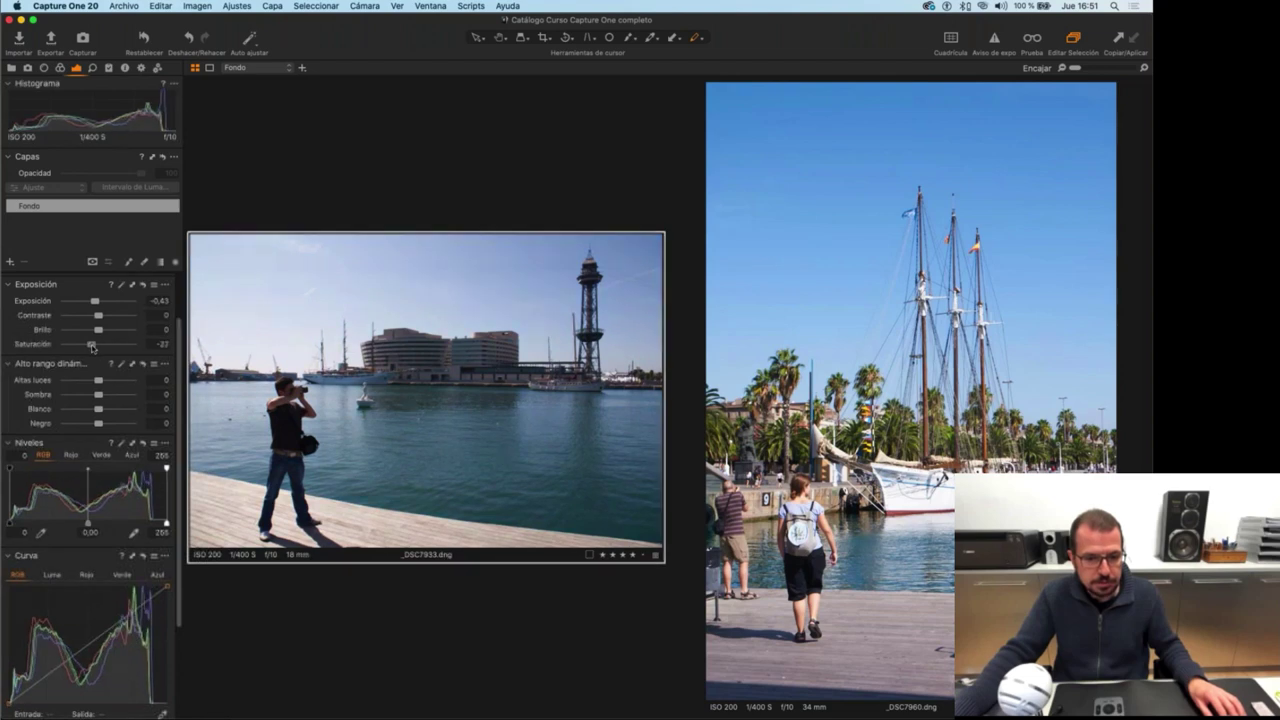
# Set the Structure of the harbour photo to 72 in the Clarity tool, using the Natural method.
pyautogui.scroll(-3, 100, 626)
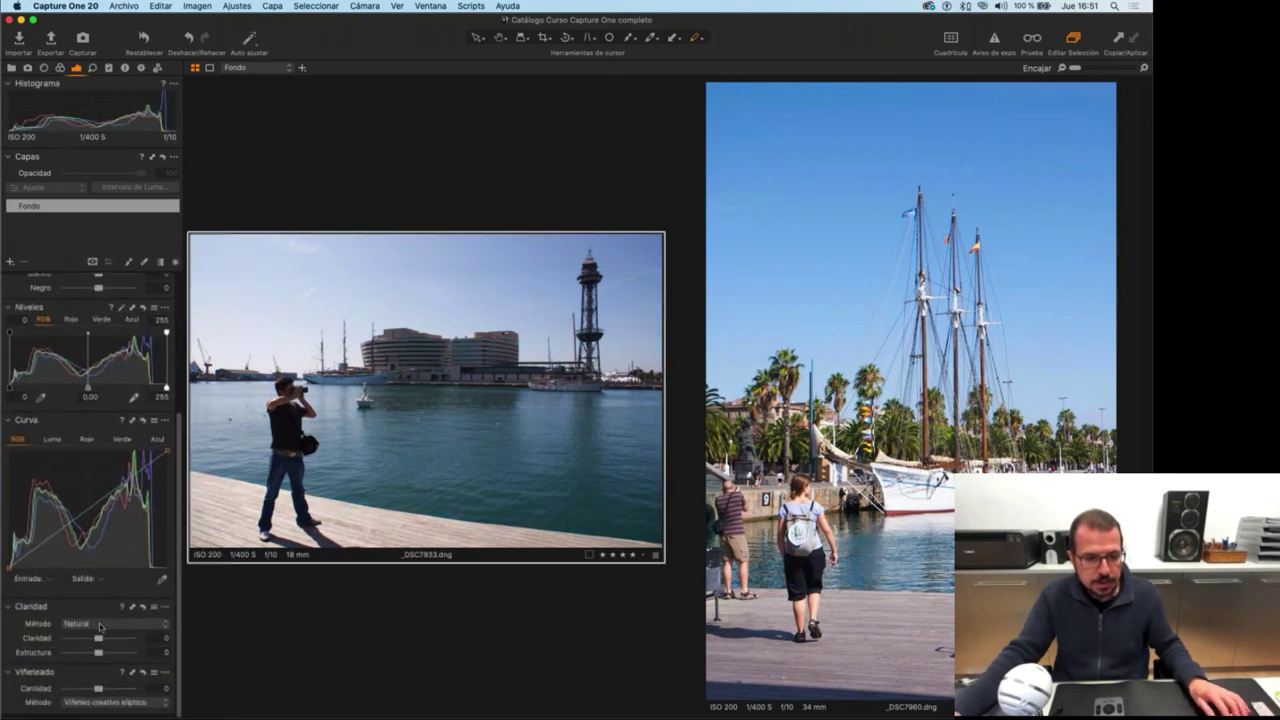
pyautogui.scroll(1, 100, 626)
pyautogui.moveTo(98, 658); pyautogui.dragTo(124, 657)
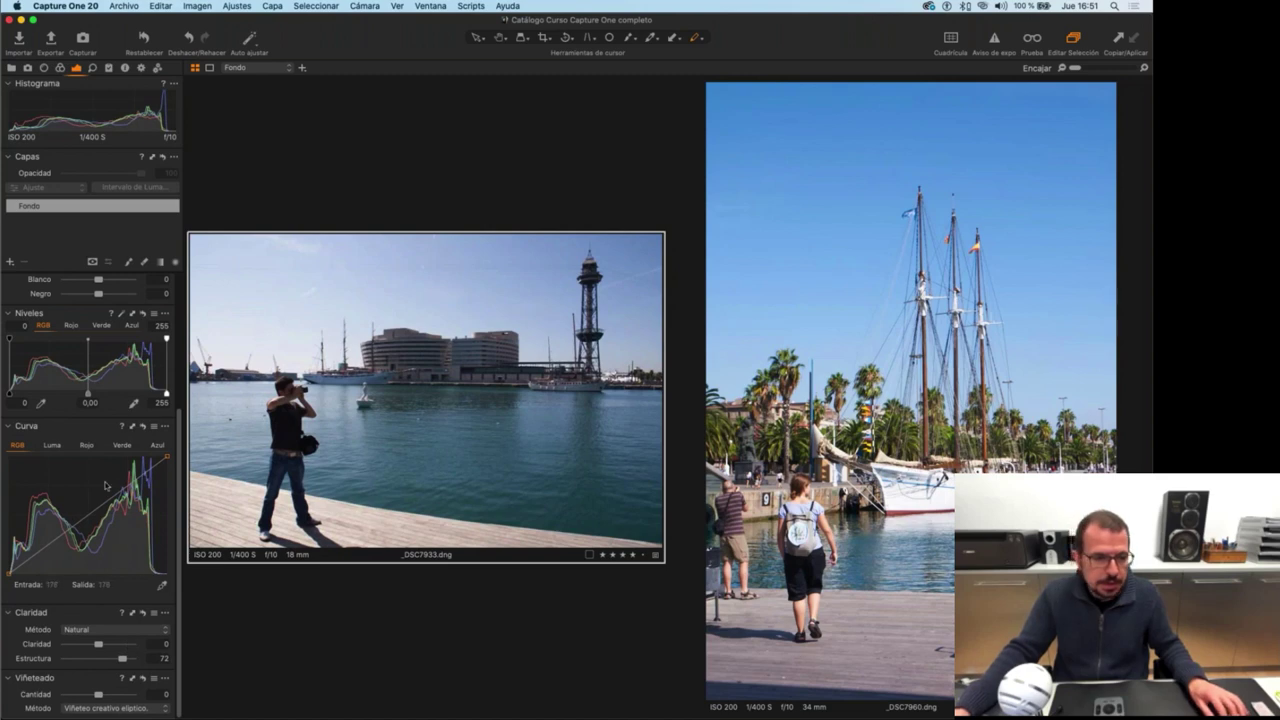
pyautogui.scroll(3, 105, 486)
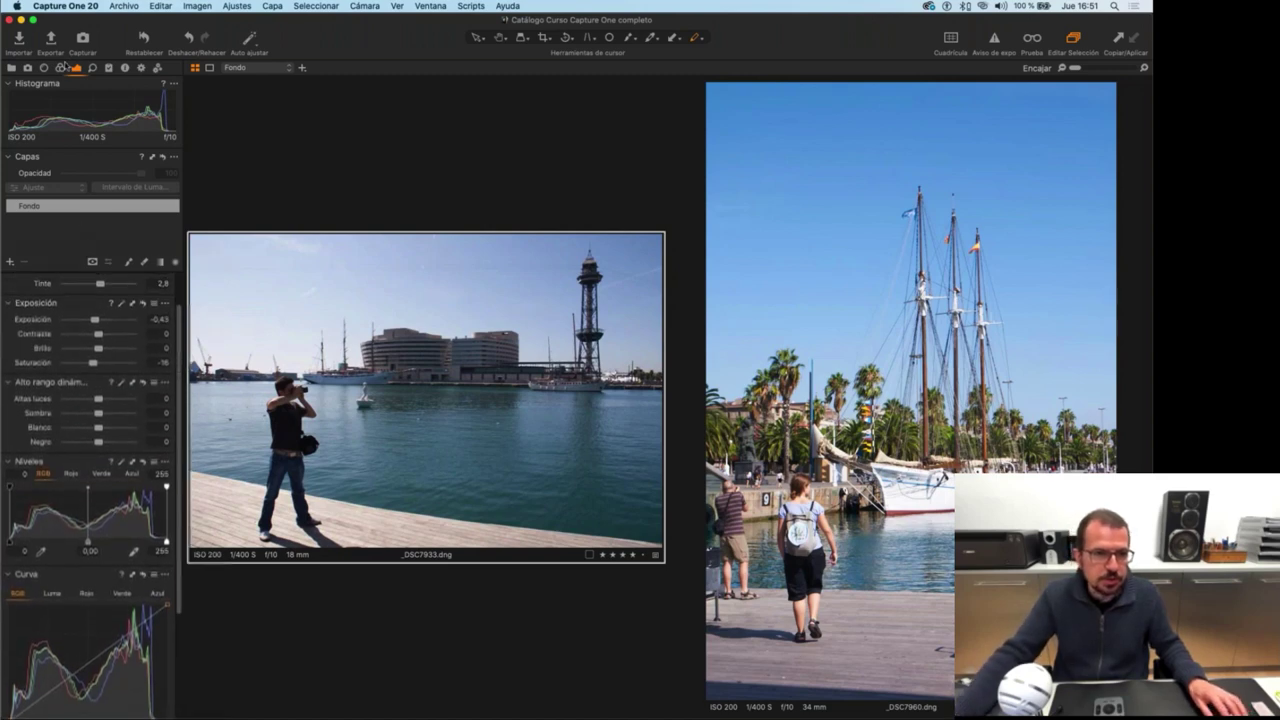
# Widen the blue colour range in the advanced Color Editor so it spans from the greens to the deep blues.
pyautogui.click(60, 67)
pyautogui.scroll(-5, 88, 500)
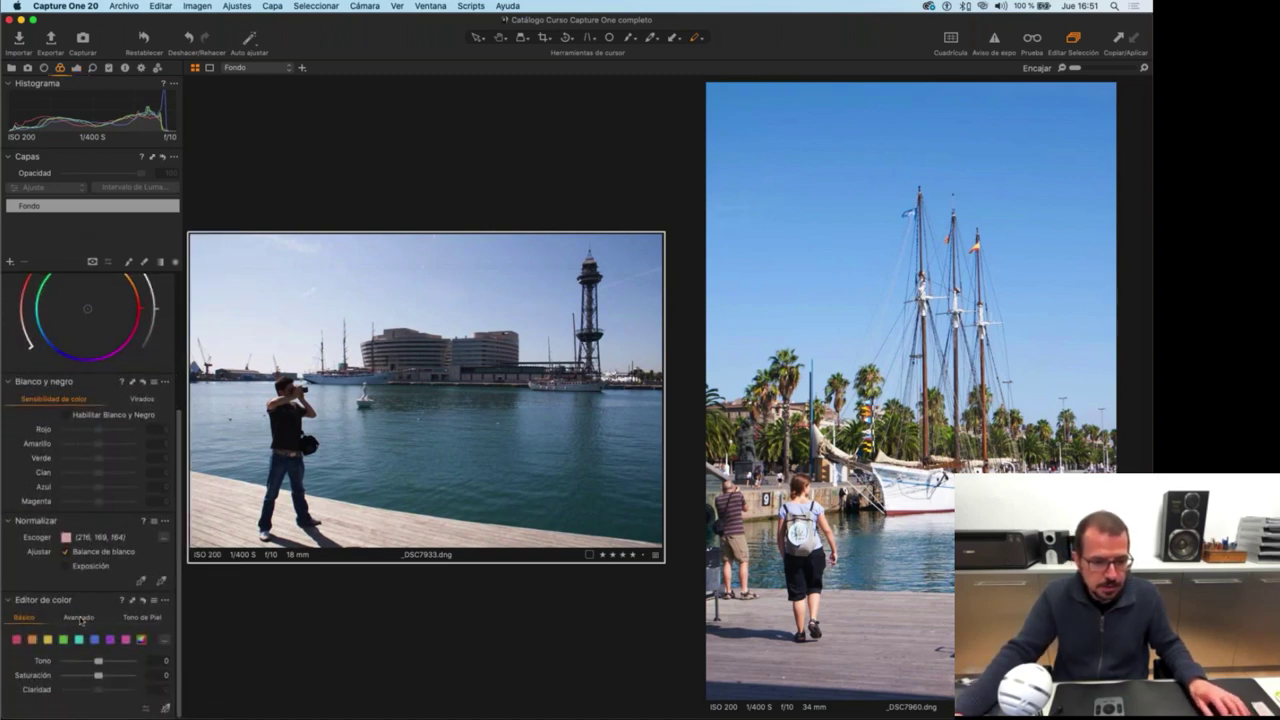
pyautogui.click(80, 617)
pyautogui.scroll(-2, 120, 560)
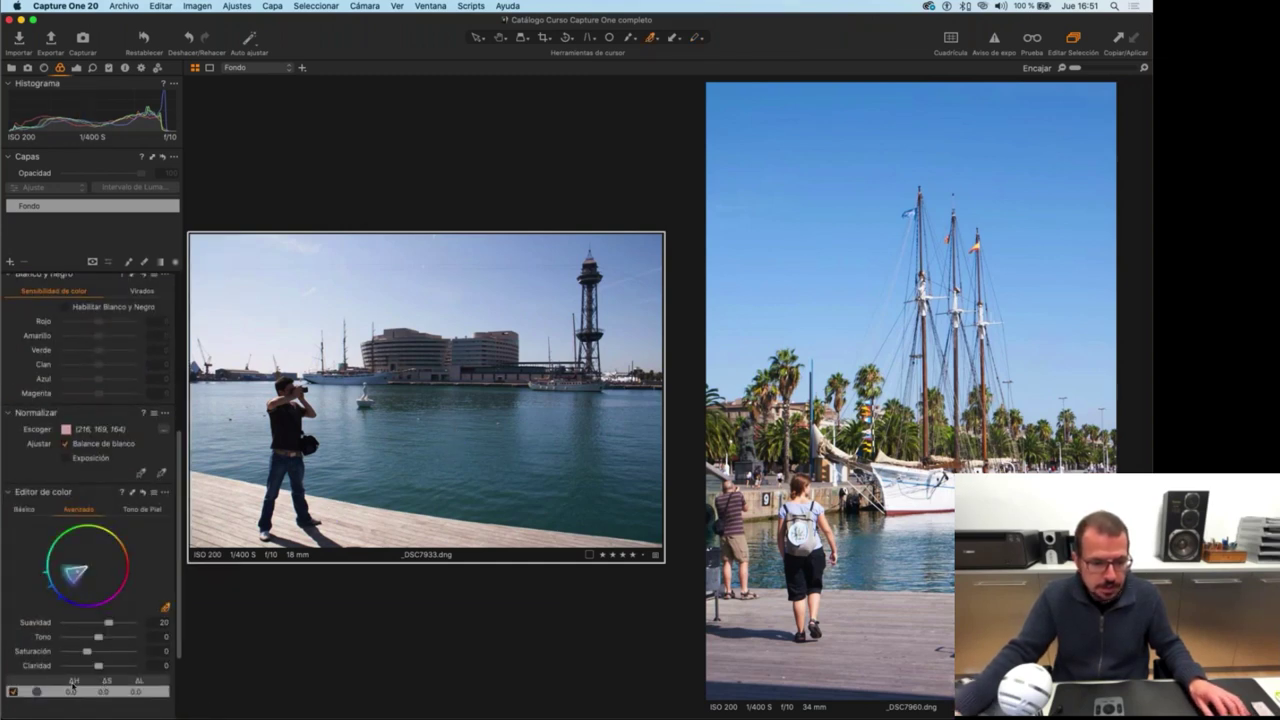
pyautogui.scroll(-2, 72, 683)
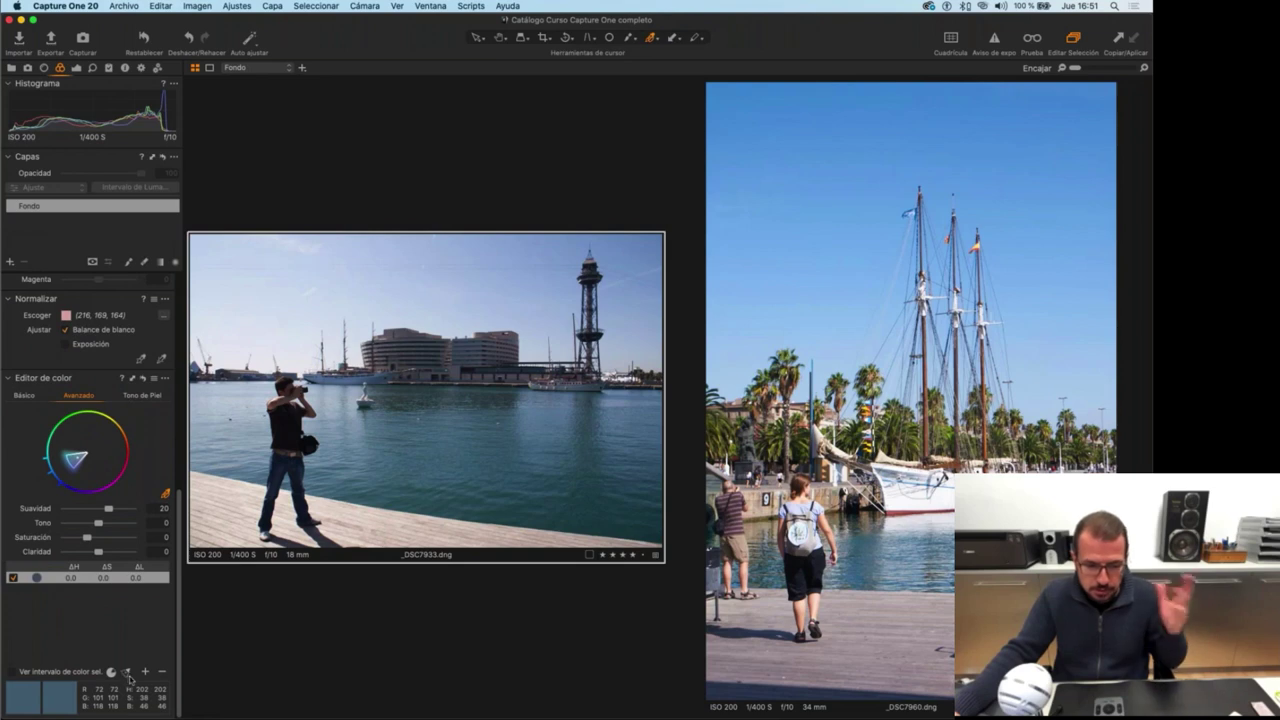
pyautogui.click(127, 672)
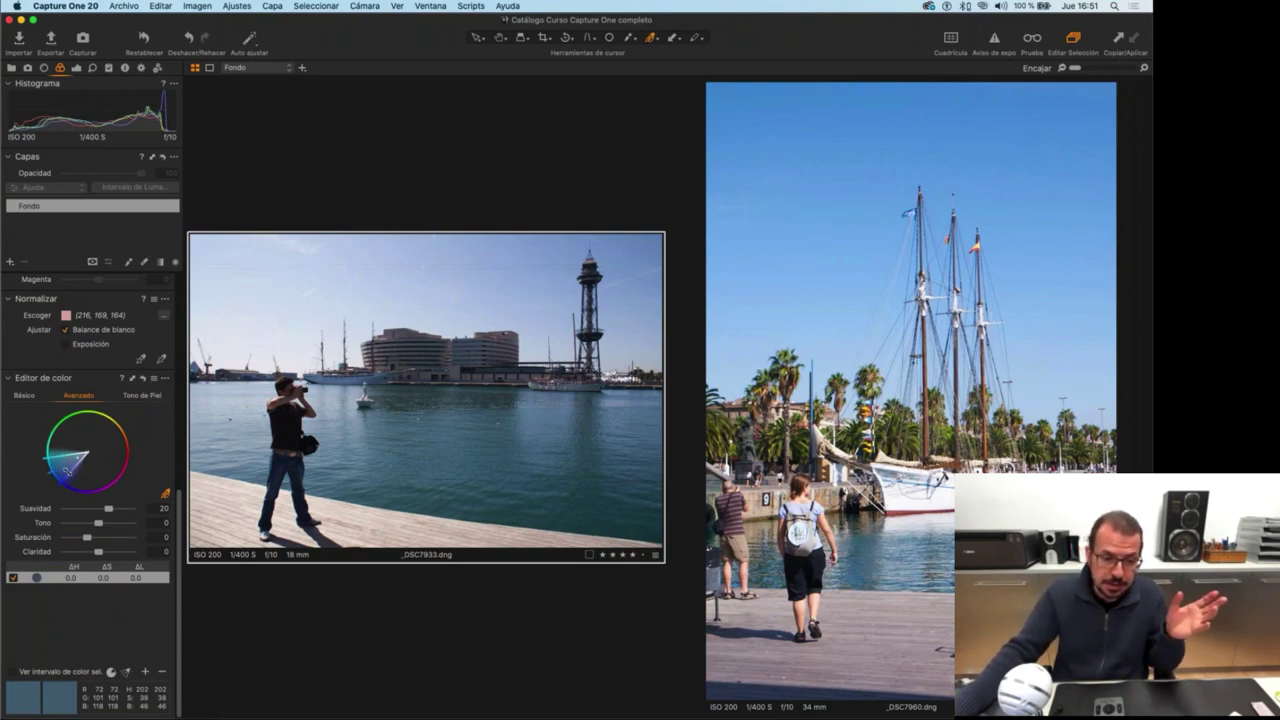
pyautogui.moveTo(66, 470); pyautogui.dragTo(91, 496)
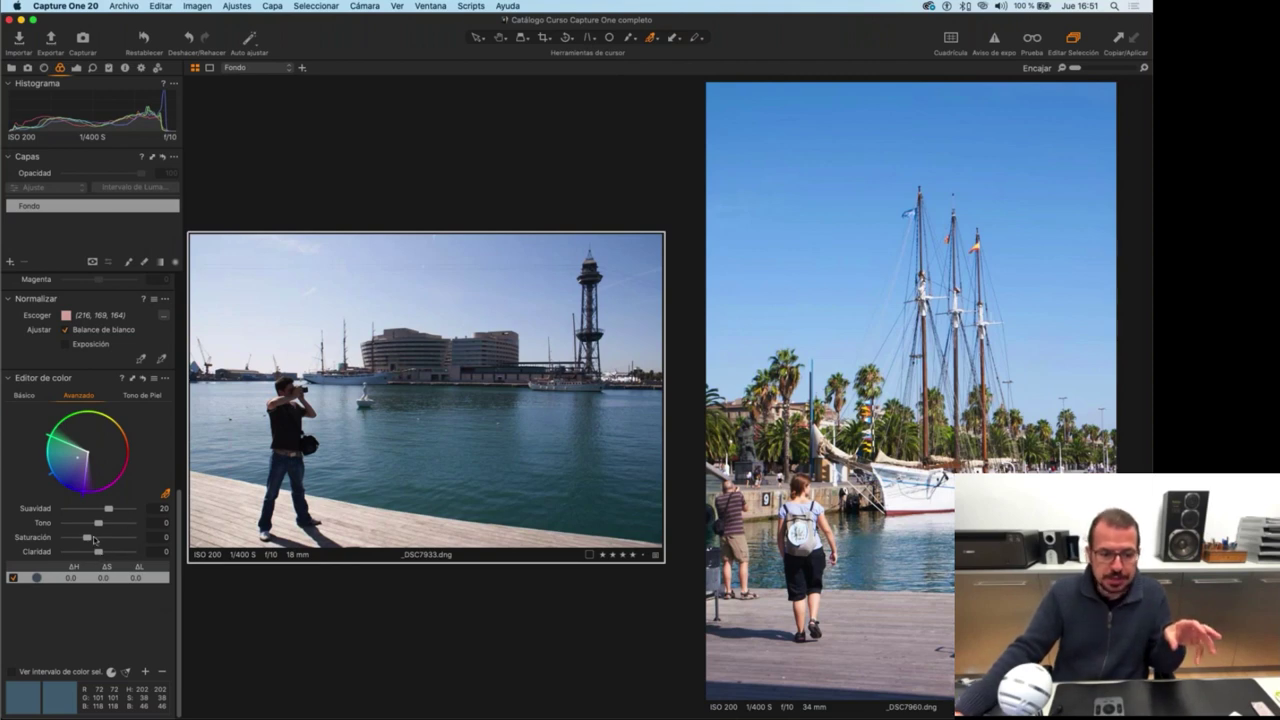
# Set the selected colour range's hue (Tono) to -1.1 and its lightness (Claridad) to 14.4.
pyautogui.moveTo(94, 539)
pyautogui.mouseDown()
pyautogui.moveTo(94, 523)
pyautogui.moveTo(112, 526)
pyautogui.moveTo(86, 538)
pyautogui.mouseUp()
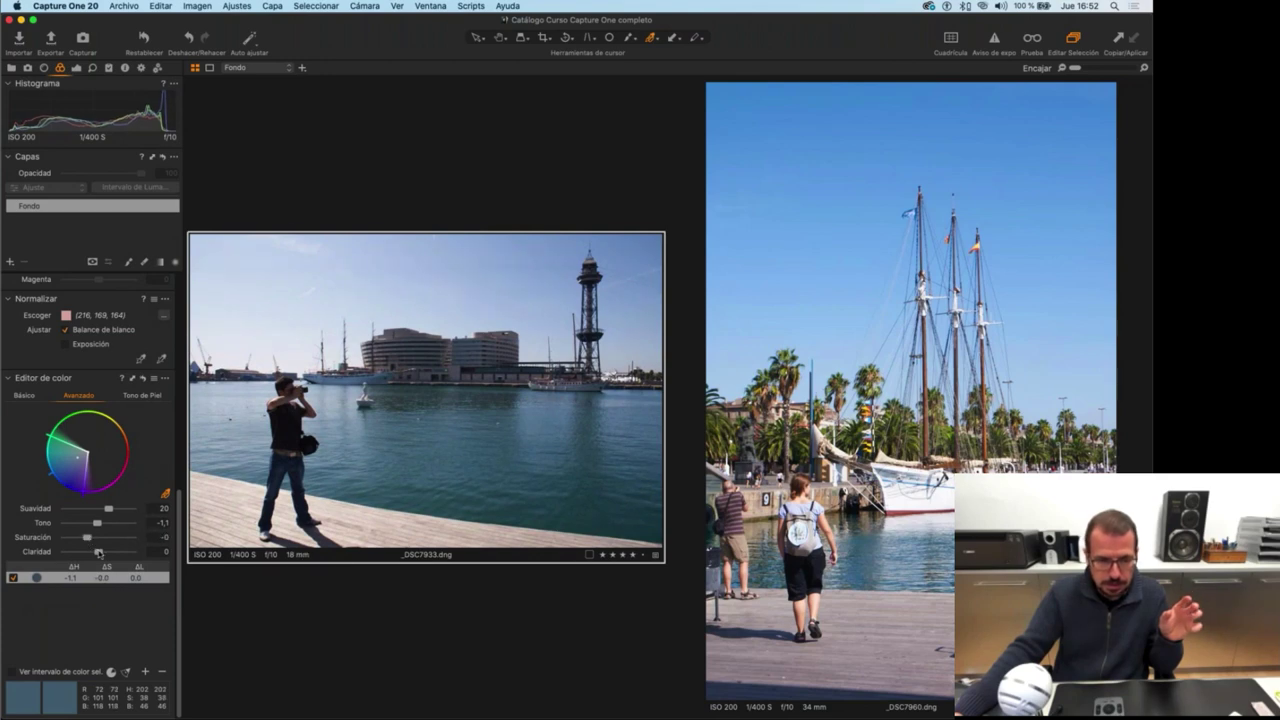
pyautogui.moveTo(97, 552); pyautogui.dragTo(105, 555)
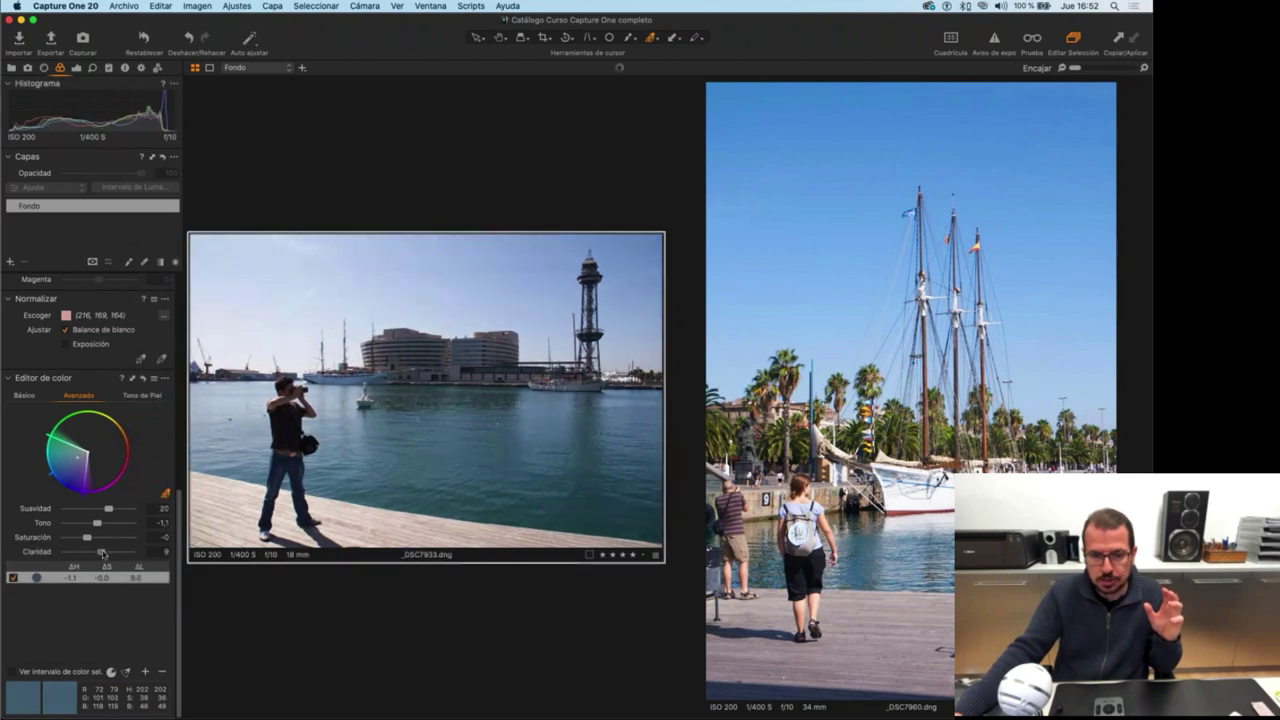
pyautogui.moveTo(105, 553); pyautogui.dragTo(103, 553)
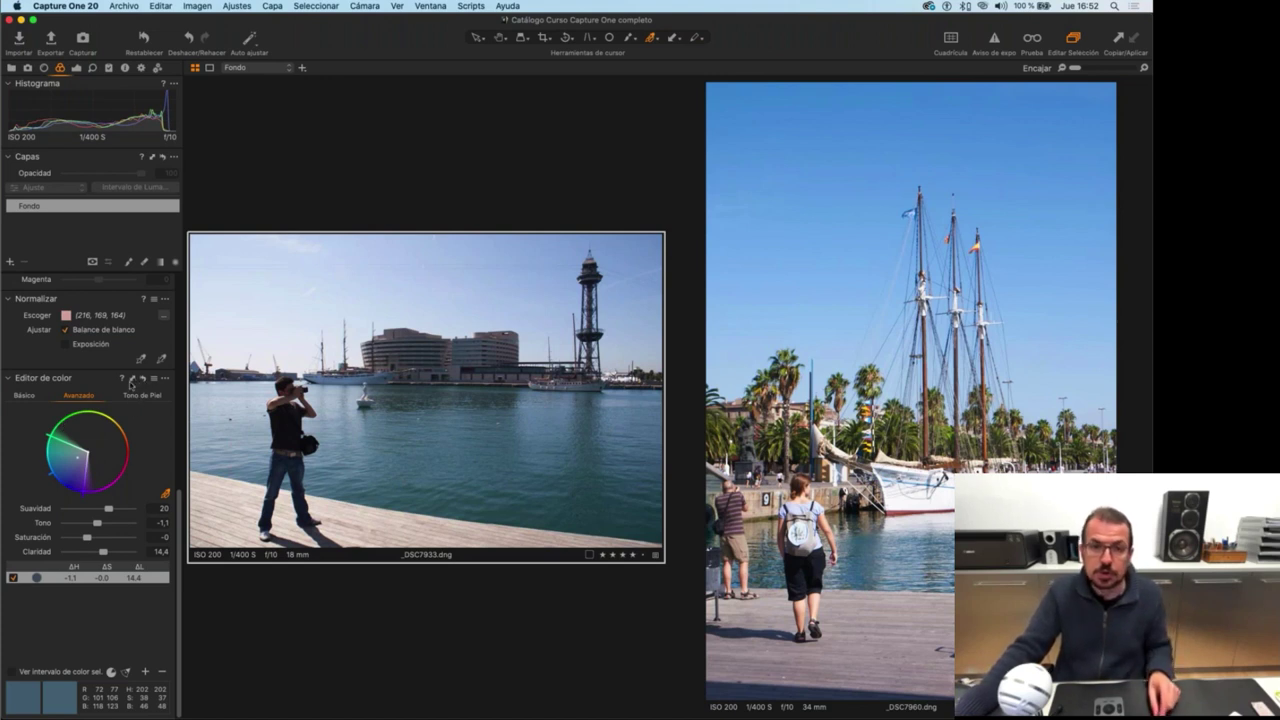
# Copy the advanced Color Editor and white balance adjustments from _DSC7933 and apply them to the other selected photo.
pyautogui.click(131, 383)
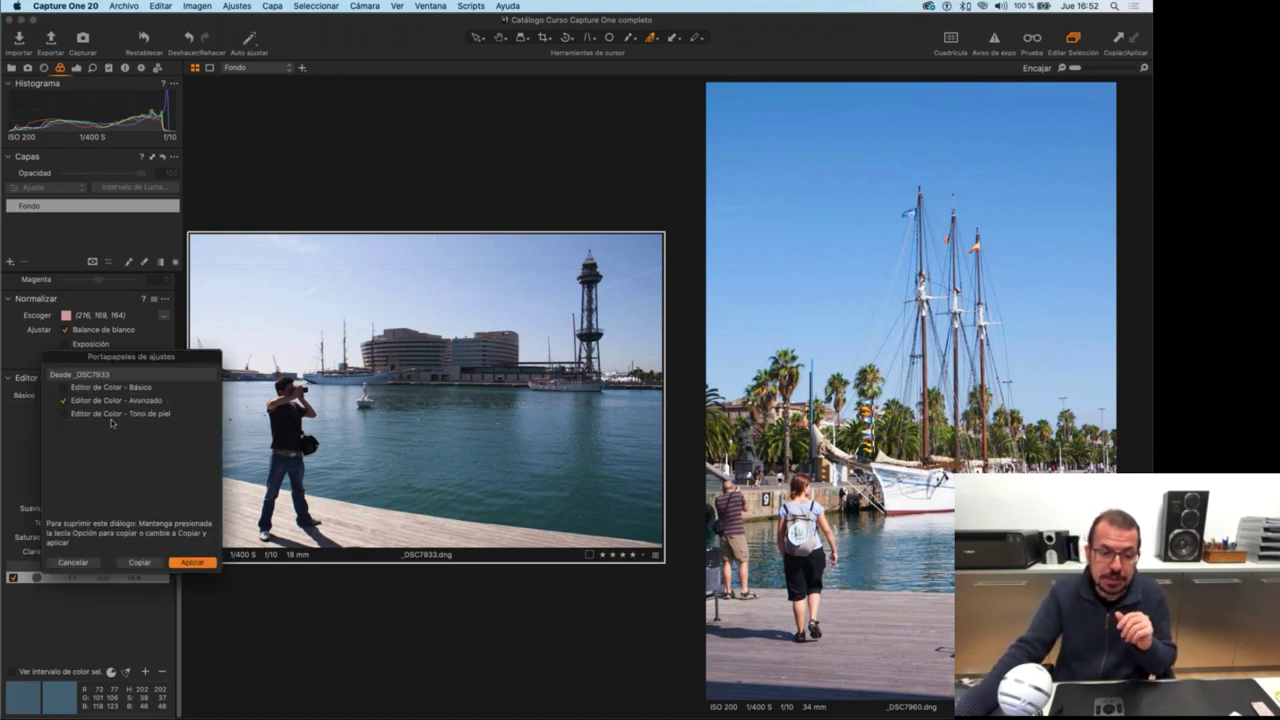
pyautogui.click(193, 563)
pyautogui.scroll(10, 85, 420)
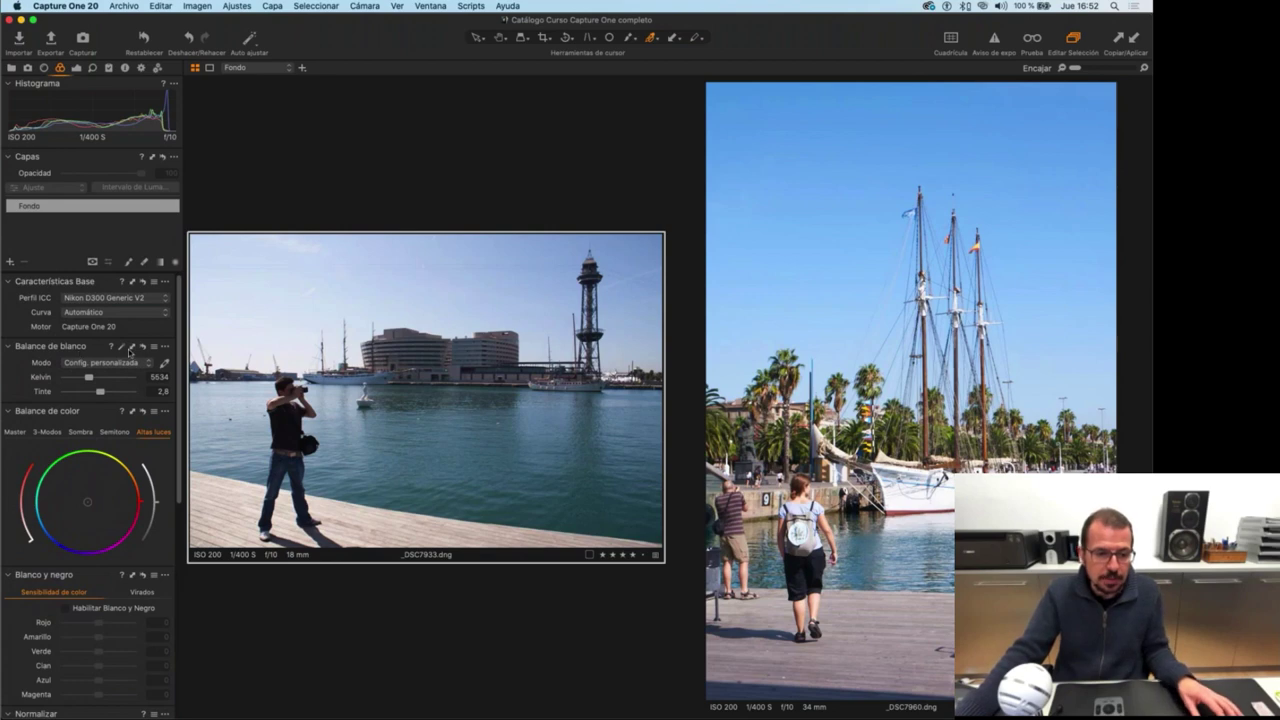
pyautogui.click(133, 348)
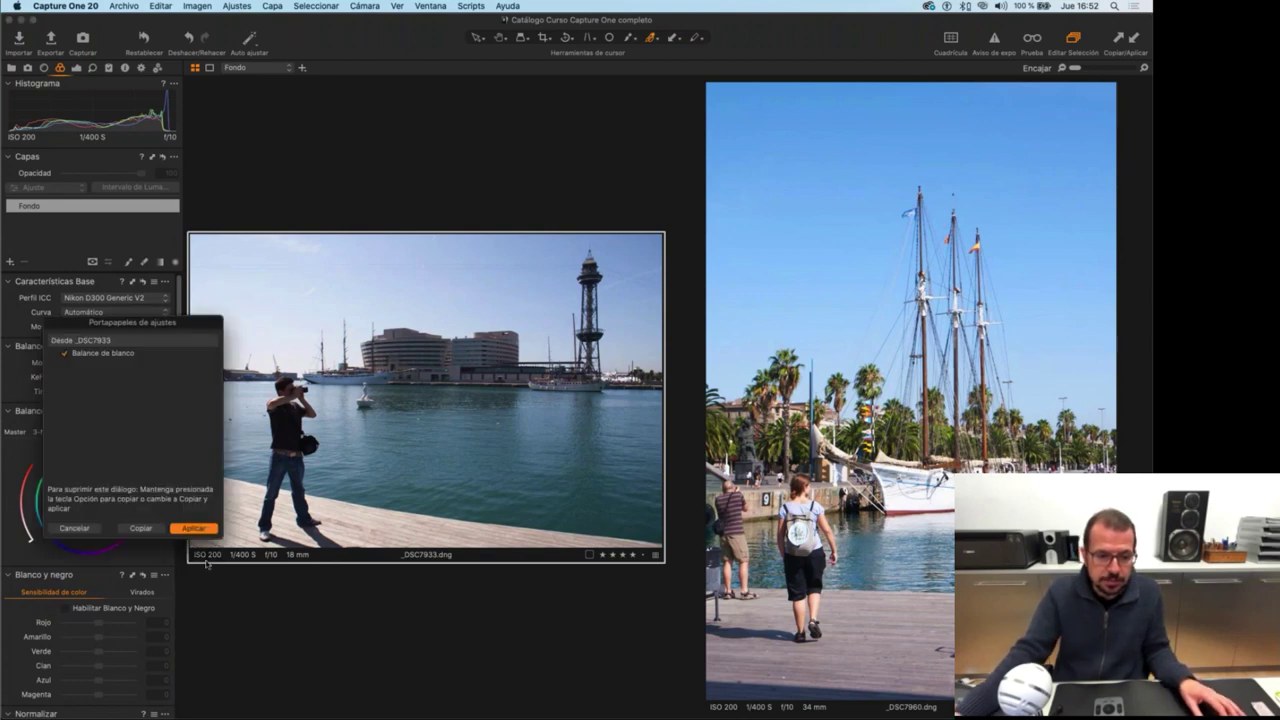
pyautogui.click(205, 528)
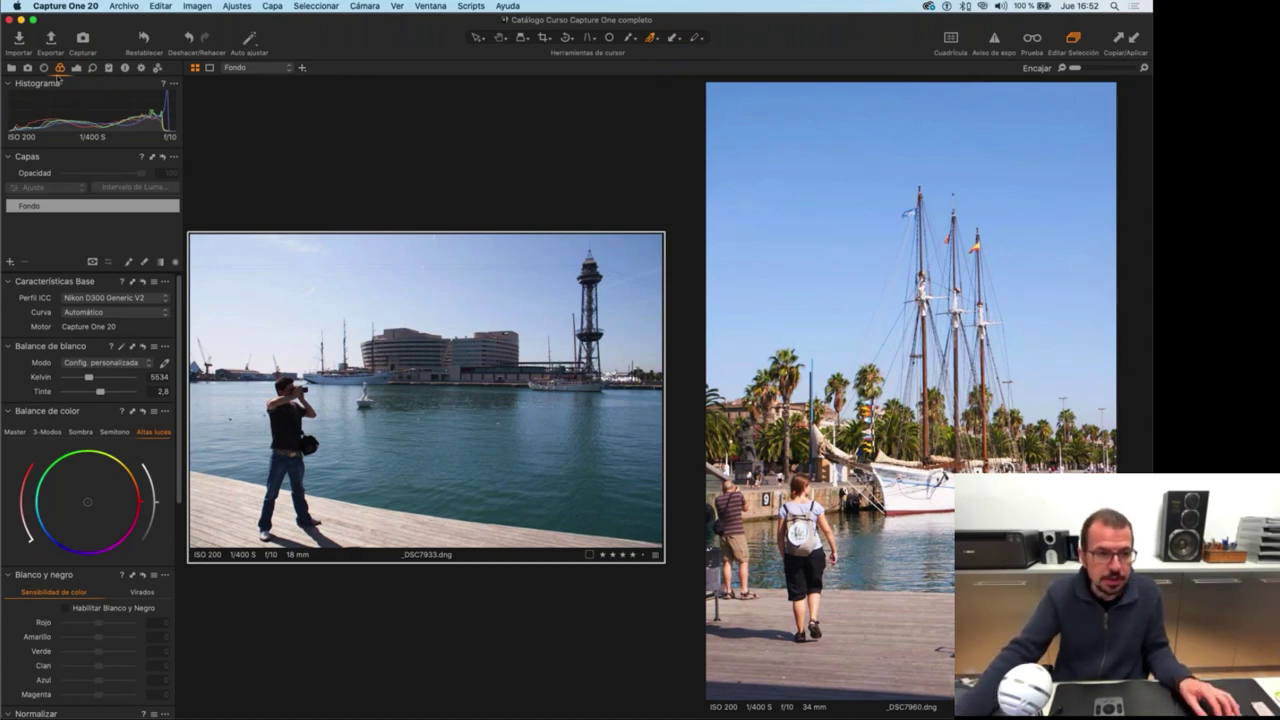
# Set the highlights (Altas luces) of _DSC7933 to -65 and apply that highlight recovery to the other selected photo.
pyautogui.click(76, 69)
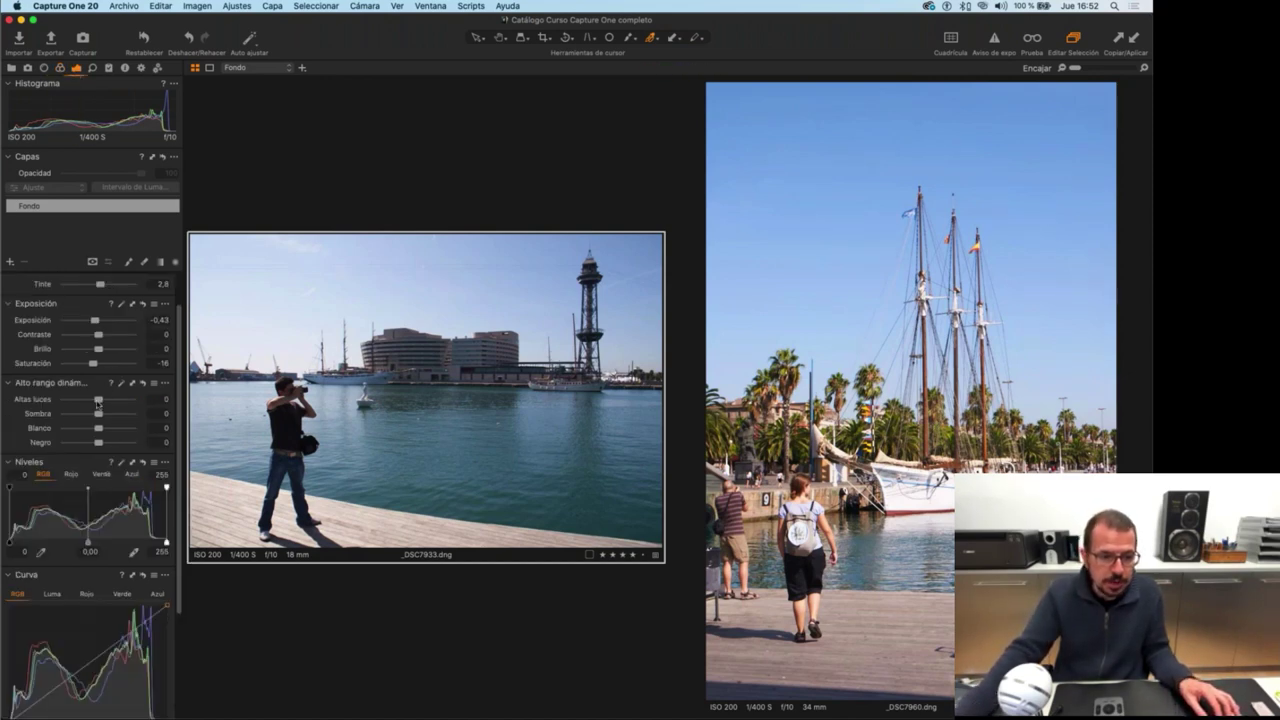
pyautogui.moveTo(99, 400); pyautogui.dragTo(77, 400)
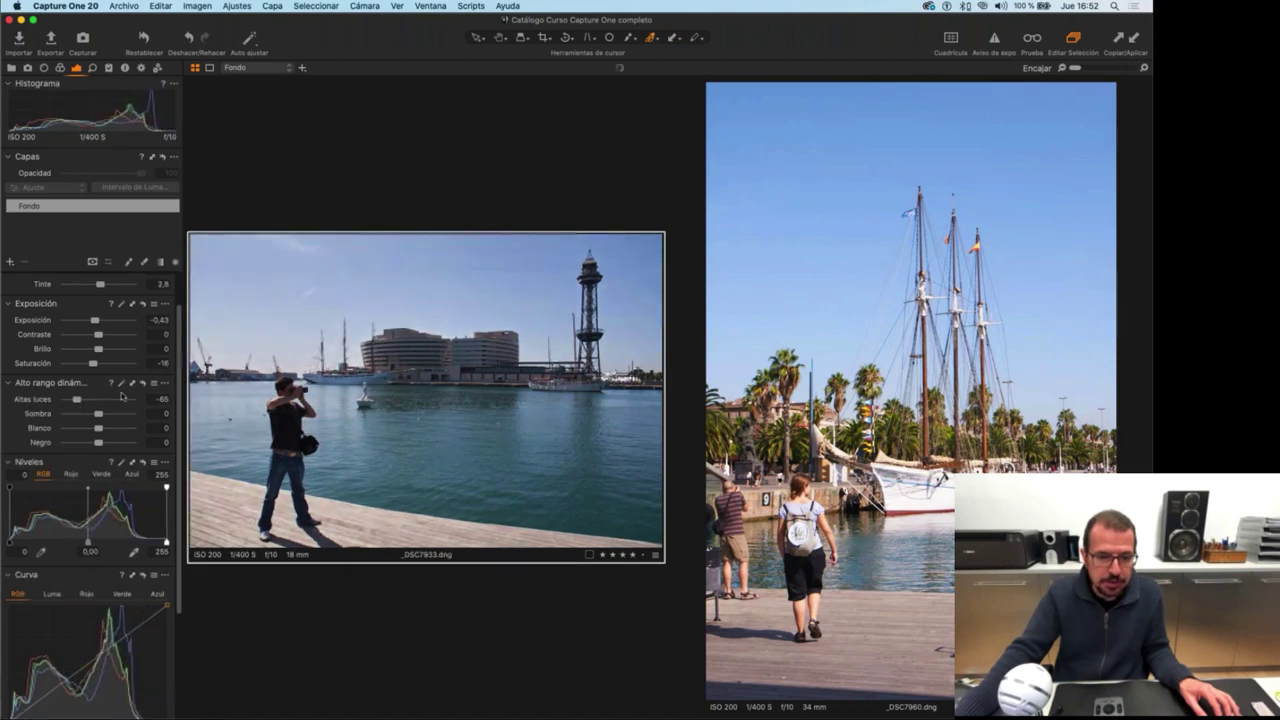
pyautogui.click(132, 386)
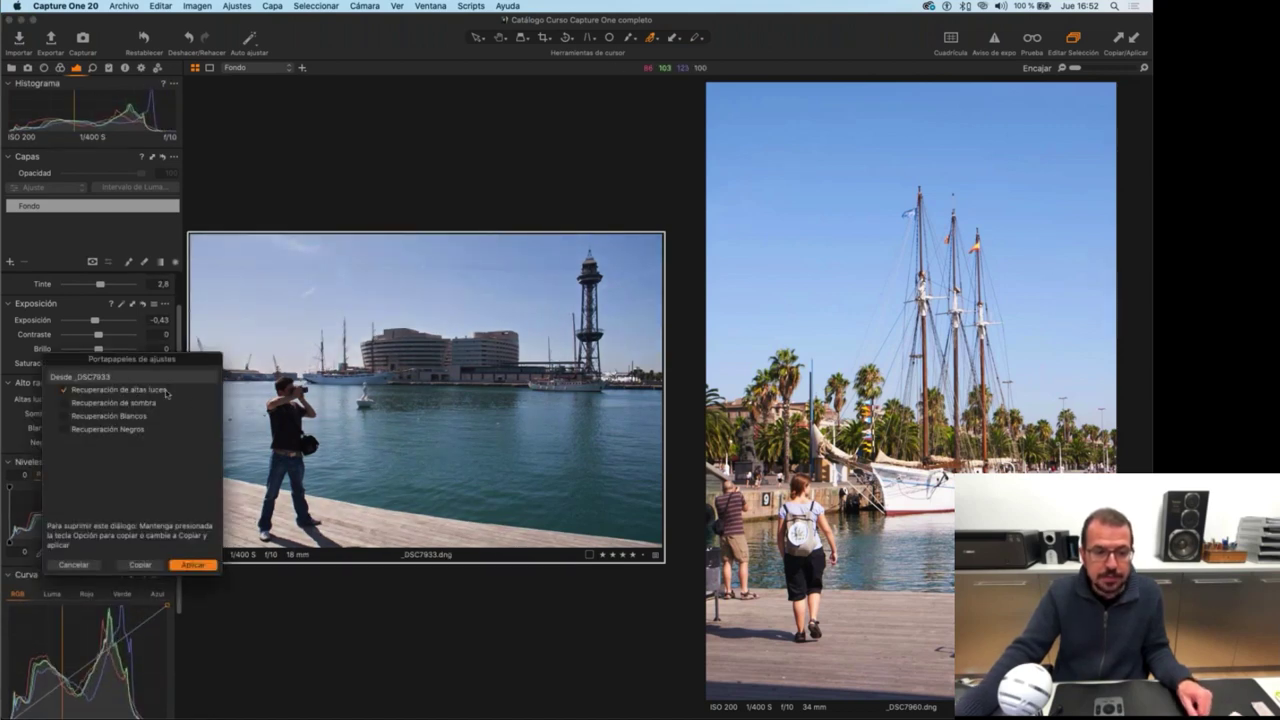
pyautogui.click(190, 566)
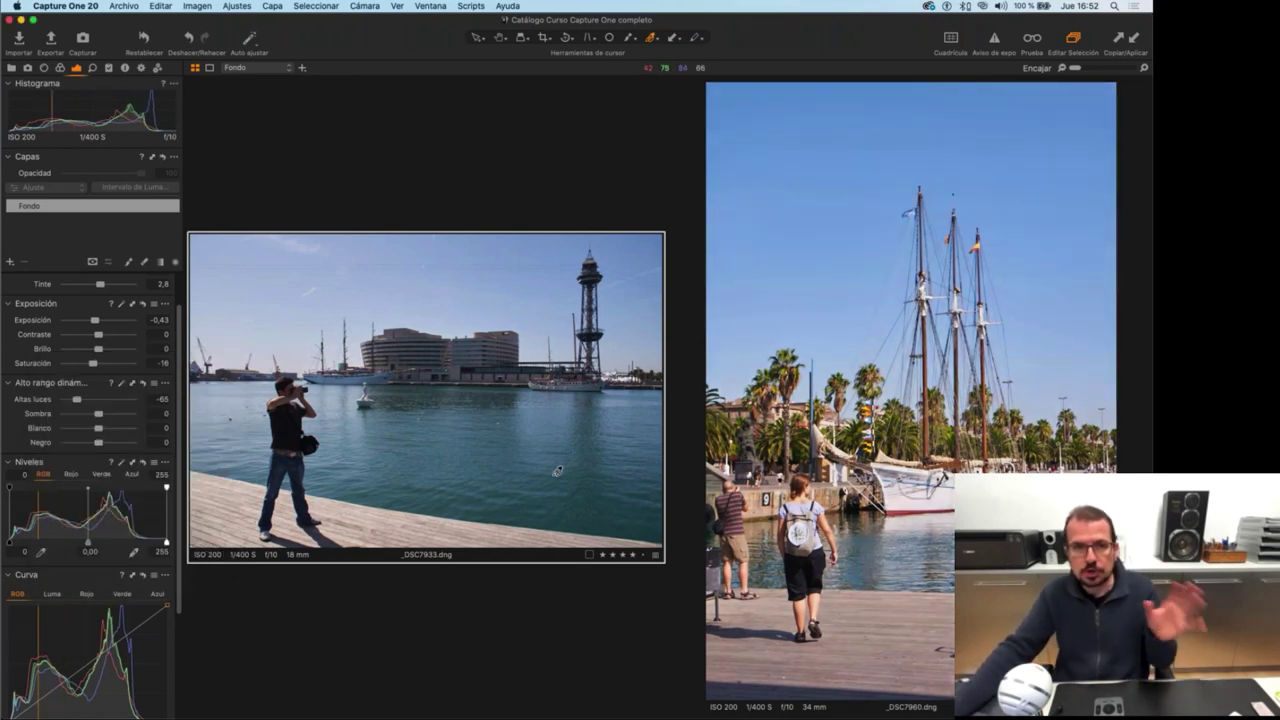
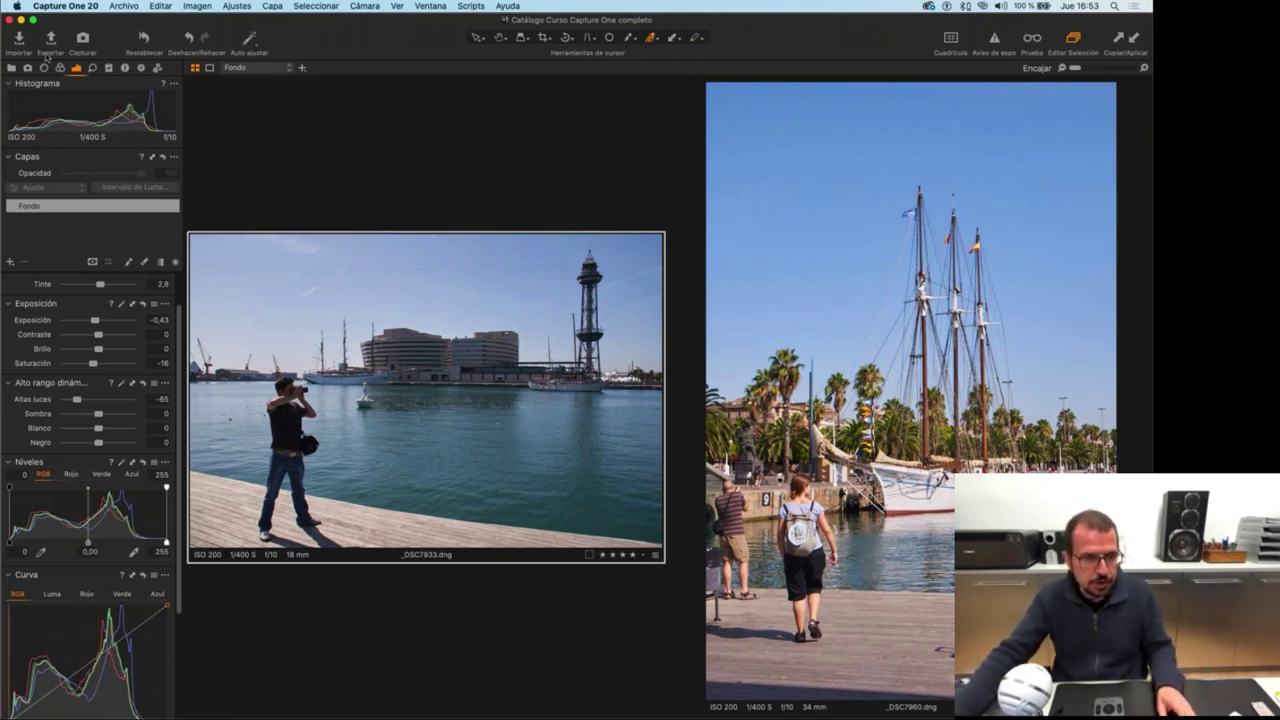
# Open the "1. Exposición" folder, show the image browser and display the backlit sculpture photo with the sun star.
pyautogui.click(11, 67)
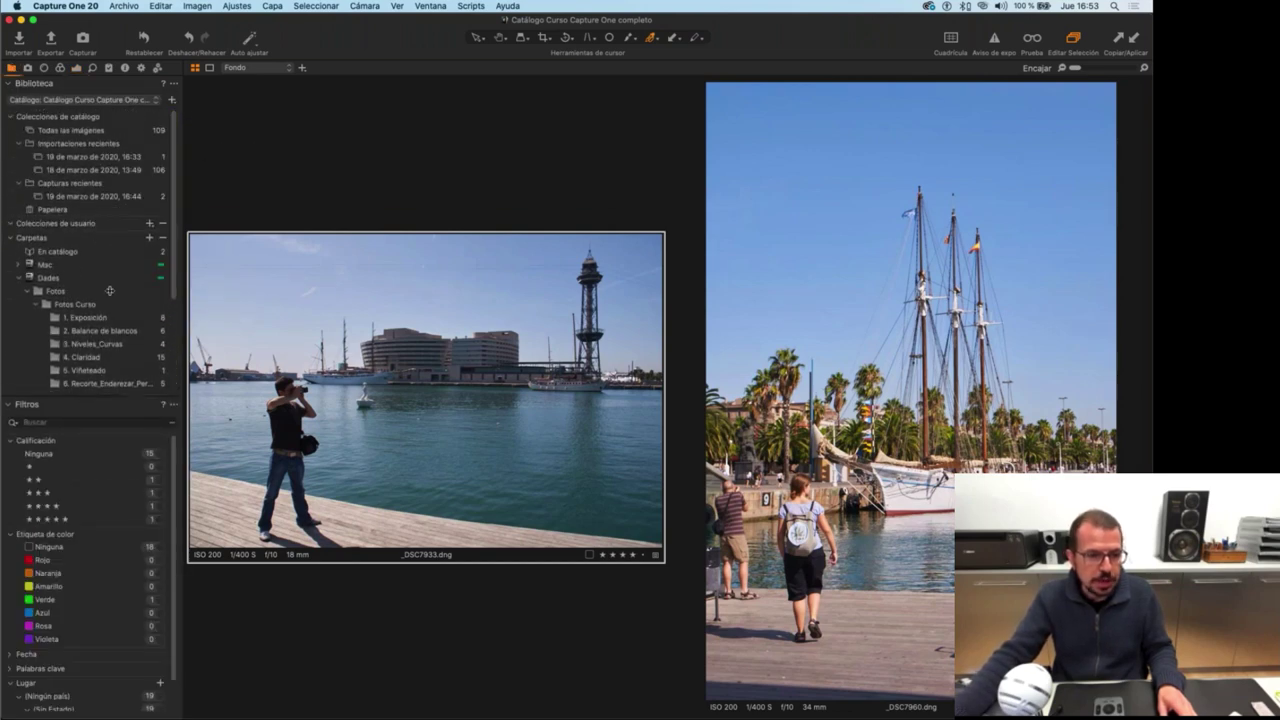
pyautogui.click(87, 310)
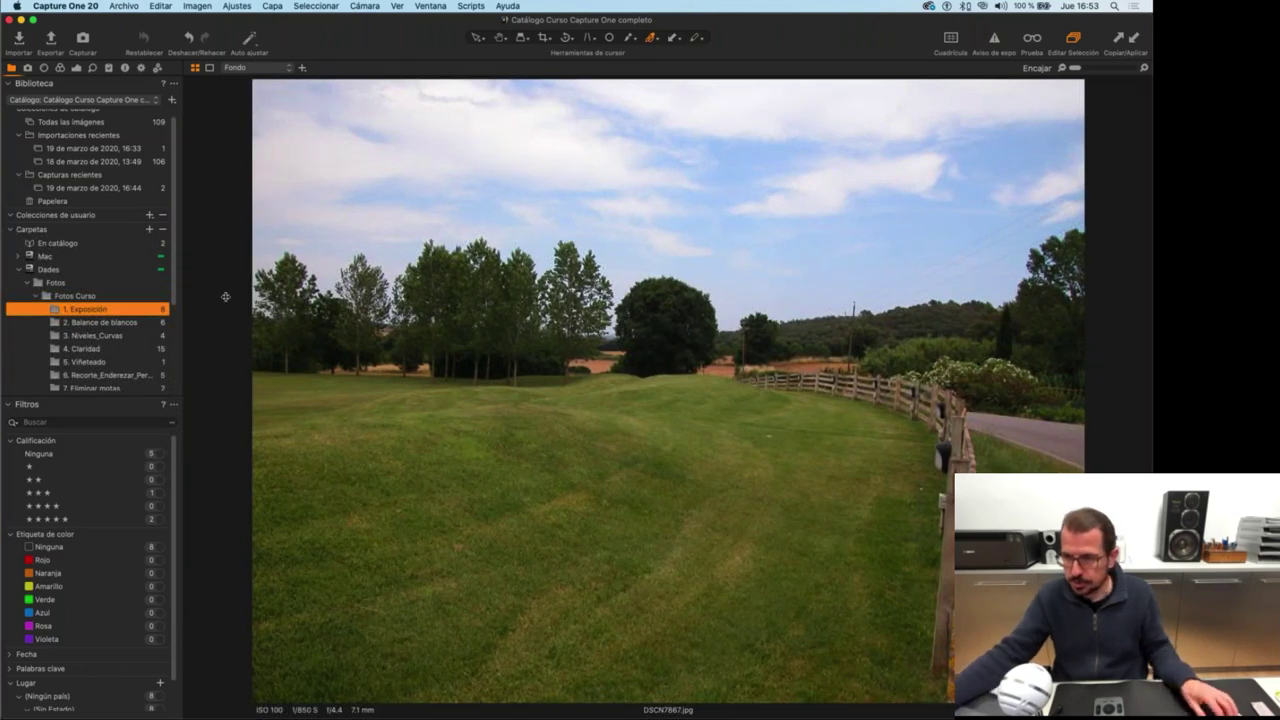
pyautogui.press('super+b')
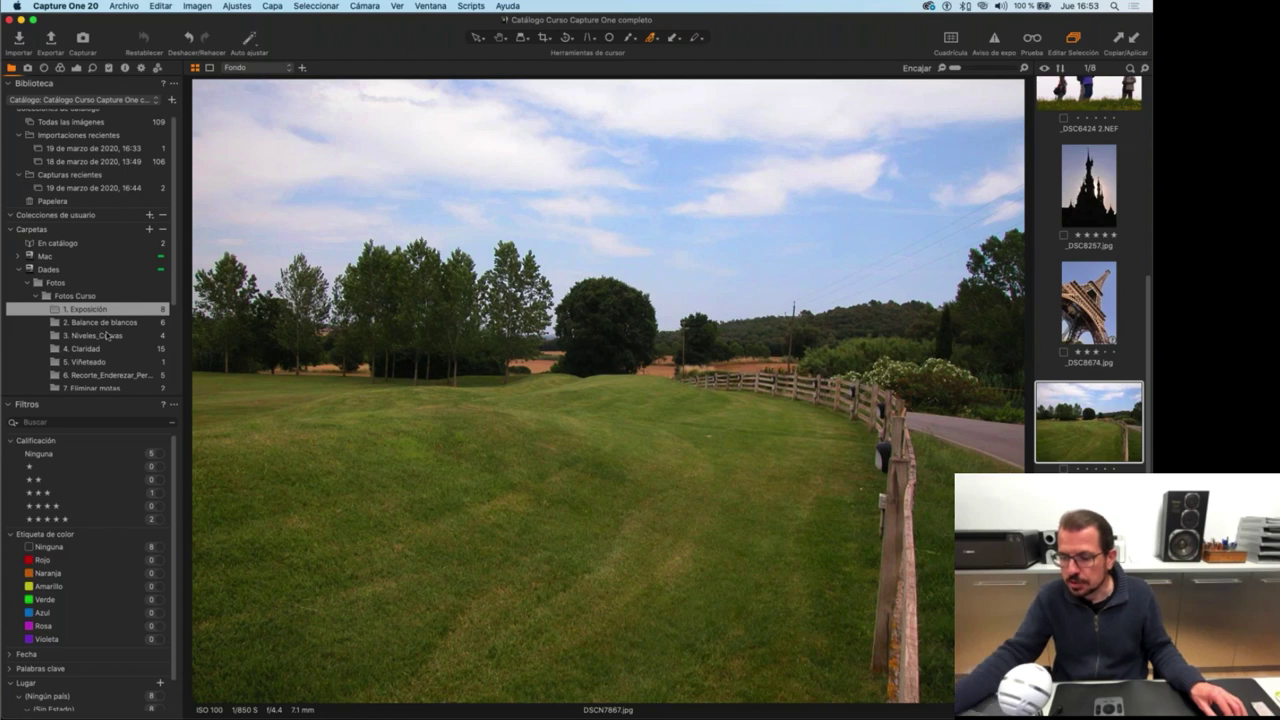
pyautogui.press('Right')
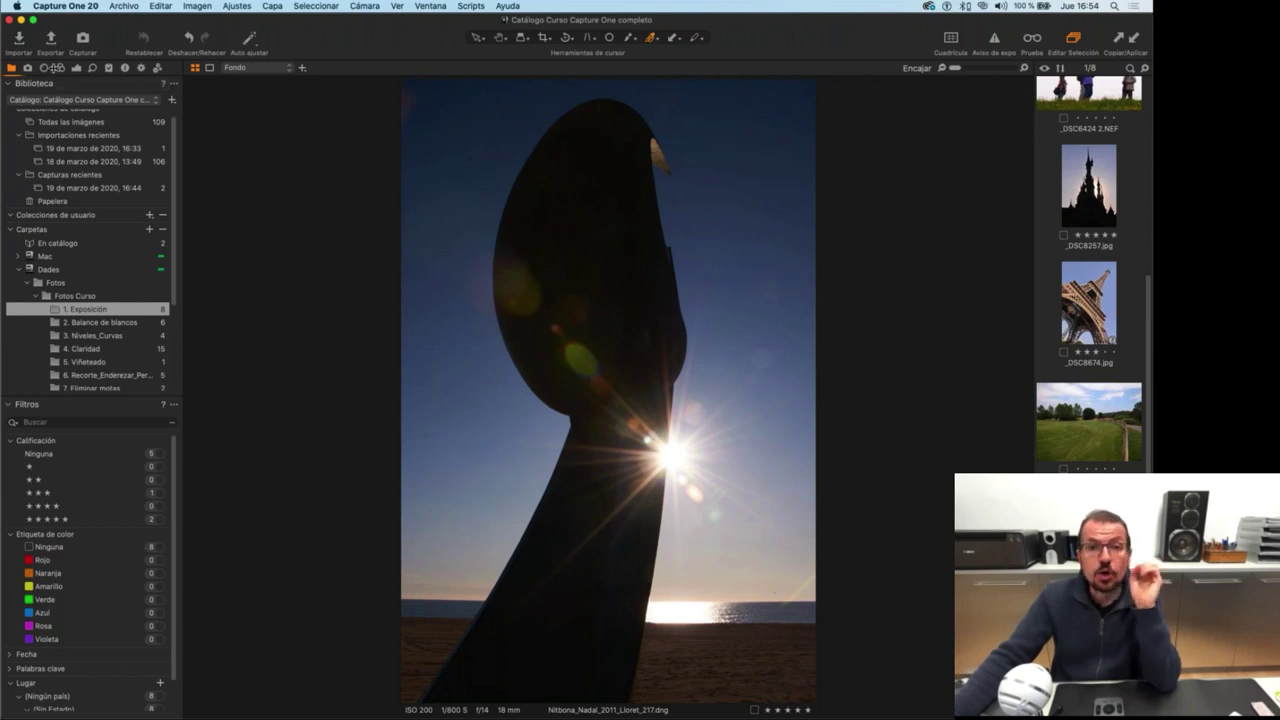
# Detach the Base Characteristics tool as a floating palette and place it beside the sculpture photo.
pyautogui.click(59, 68)
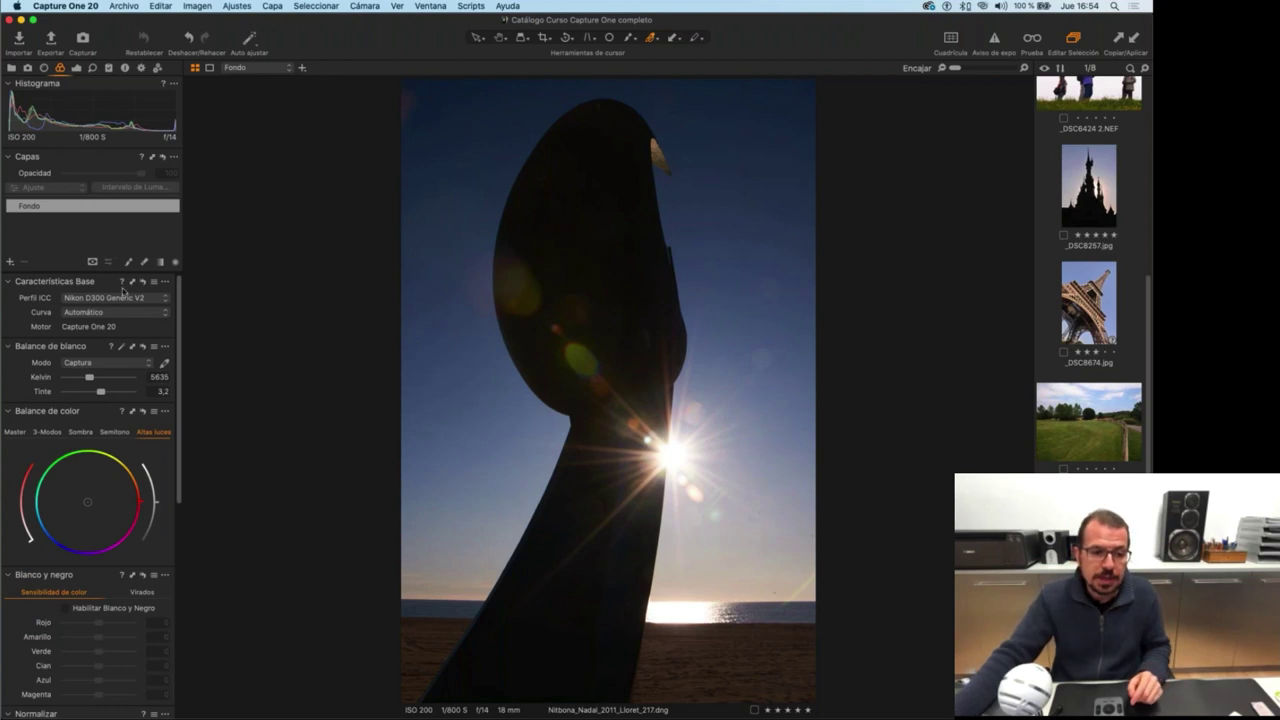
pyautogui.moveTo(101, 284); pyautogui.dragTo(367, 256)
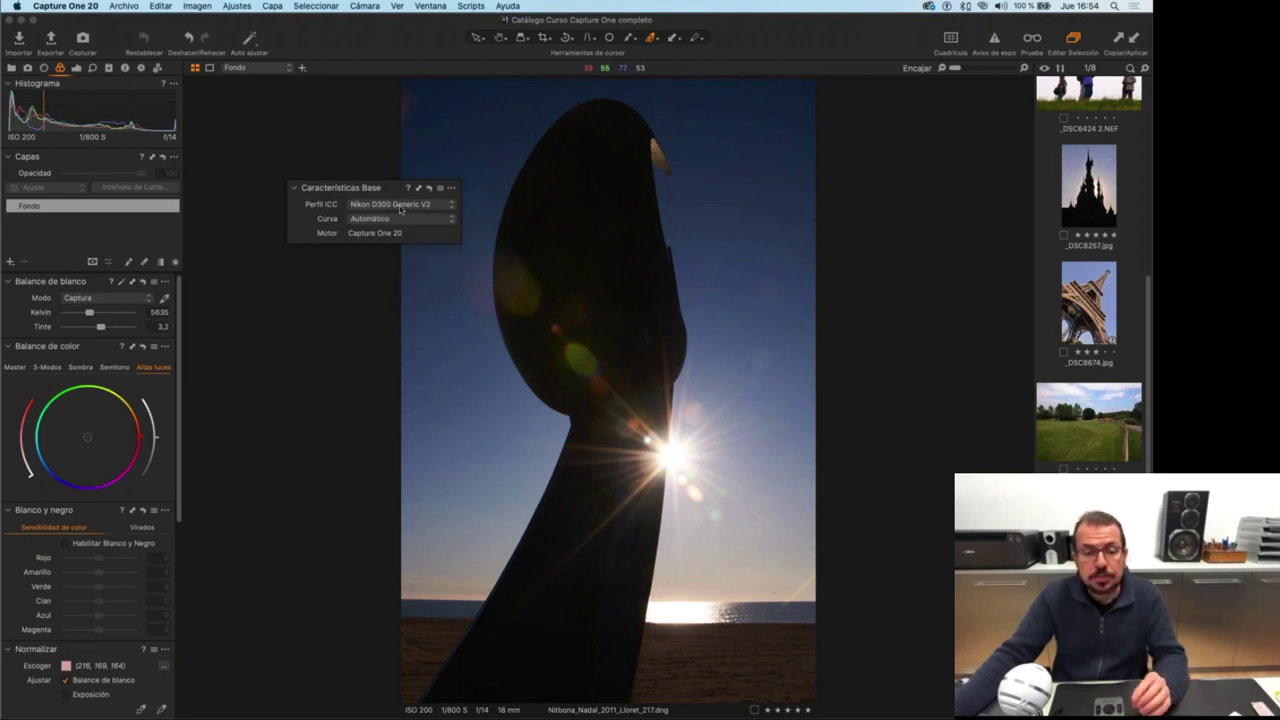
pyautogui.moveTo(302, 188); pyautogui.dragTo(253, 189)
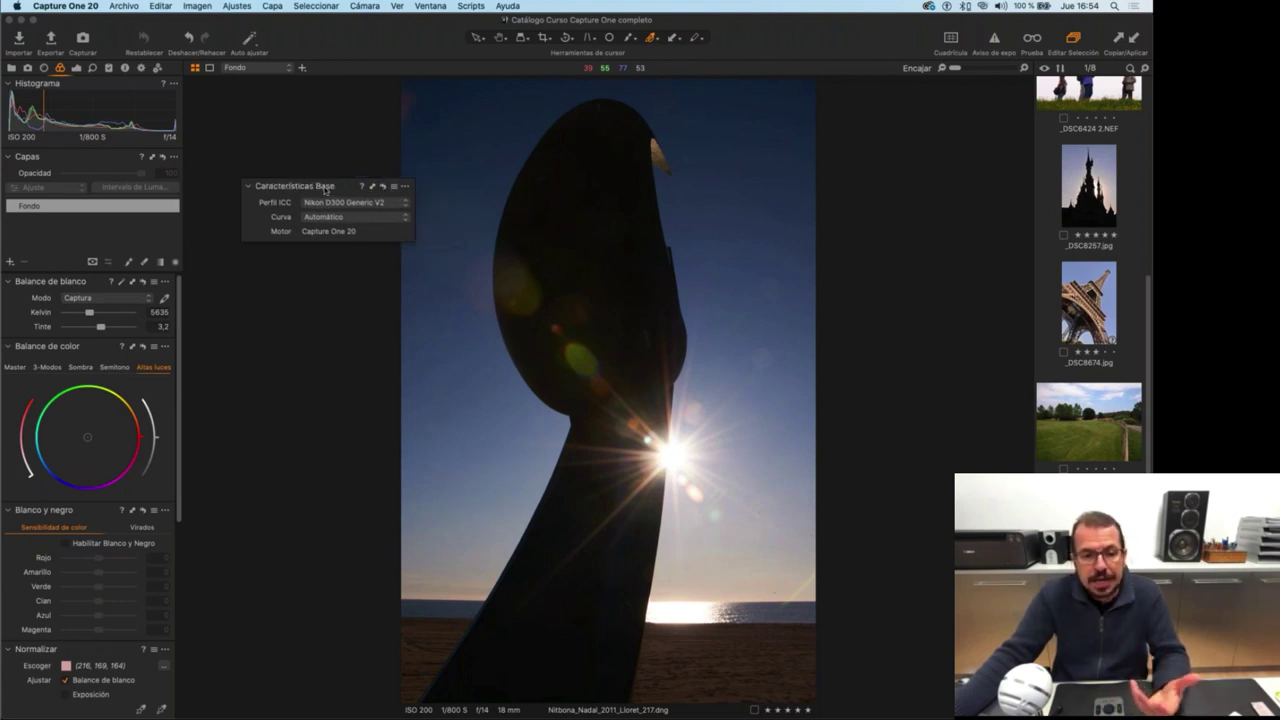
pyautogui.click(253, 189)
pyautogui.click(248, 189)
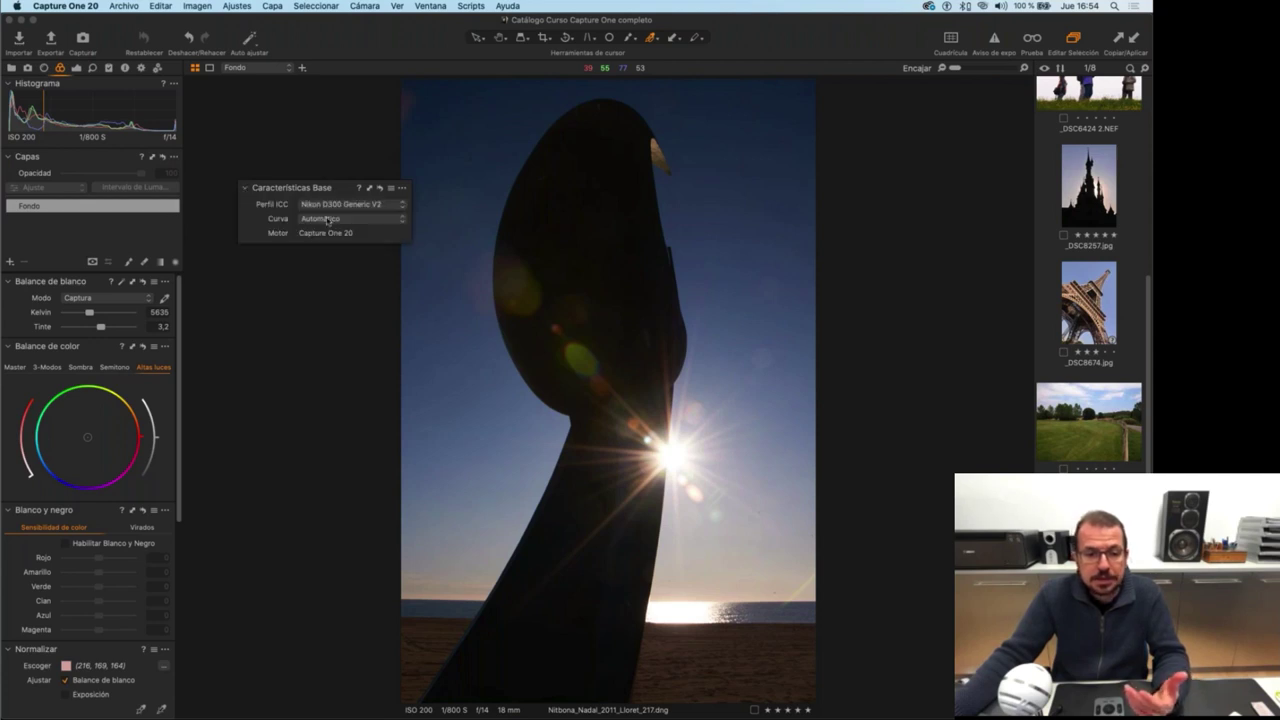
# Try the Nikon D300 Generic ICC profile on the sculpture photo and return to Generic V2.
pyautogui.click(396, 205)
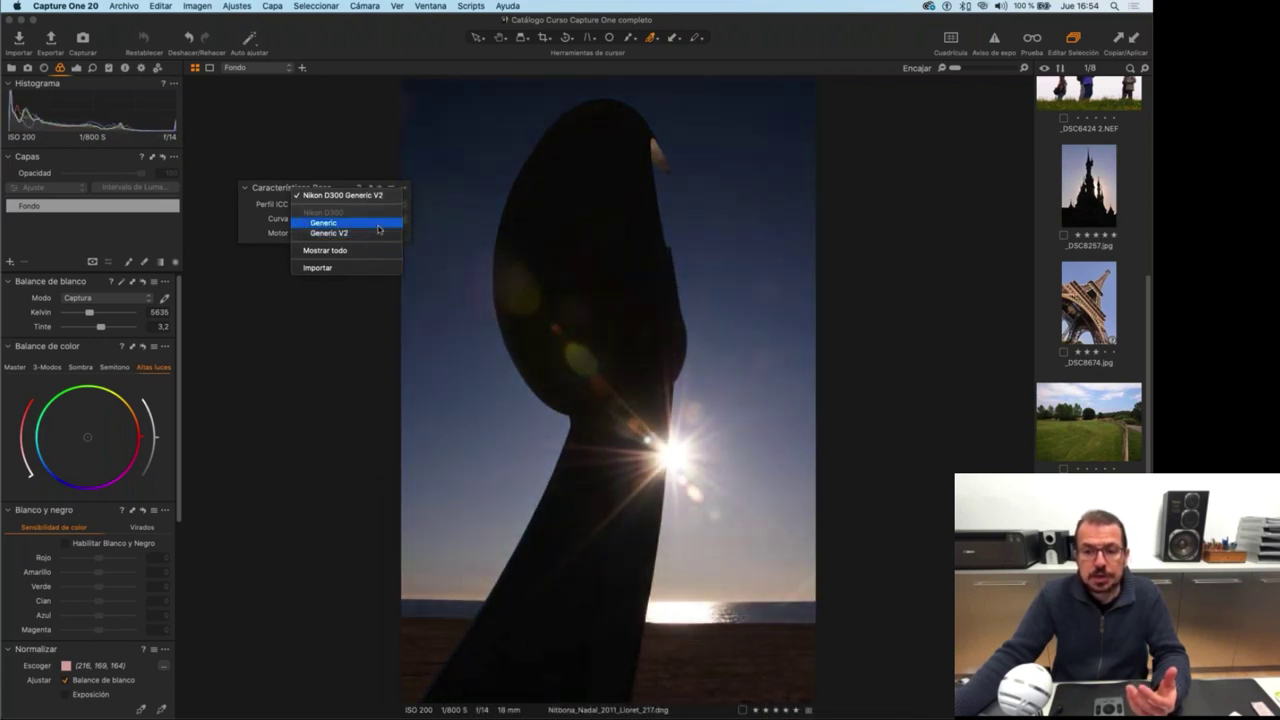
pyautogui.click(378, 224)
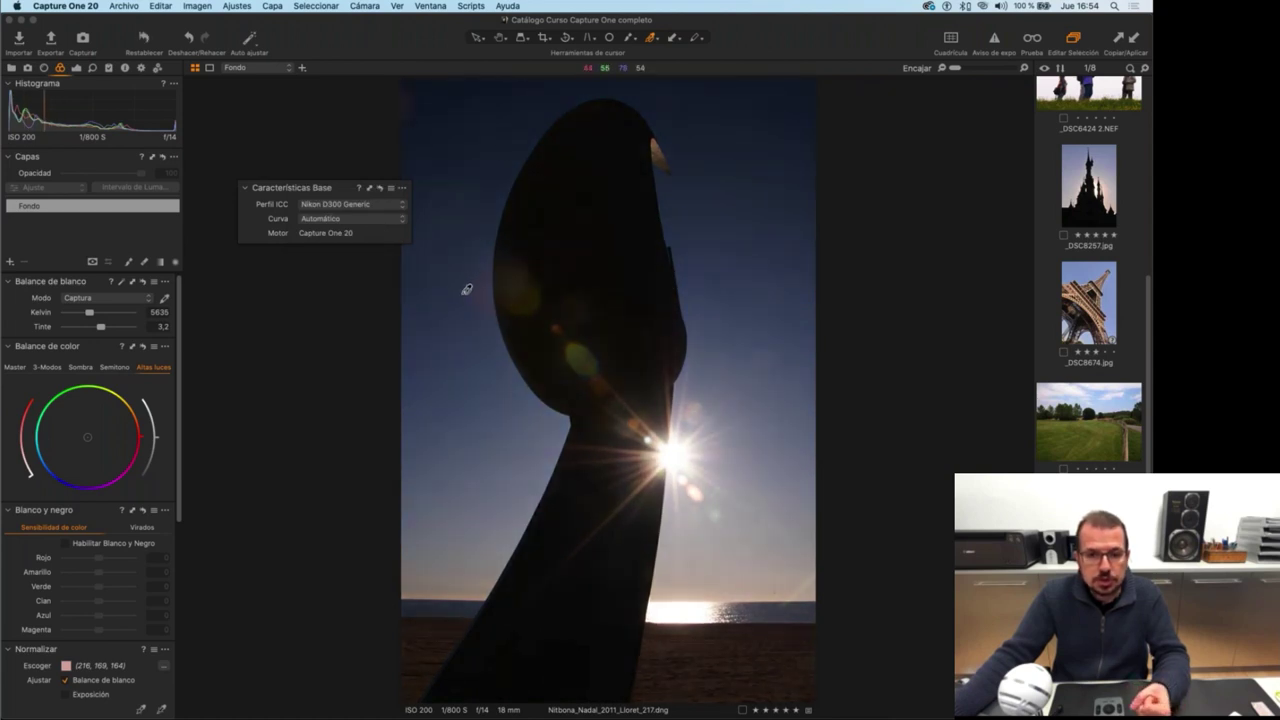
pyautogui.click(365, 205)
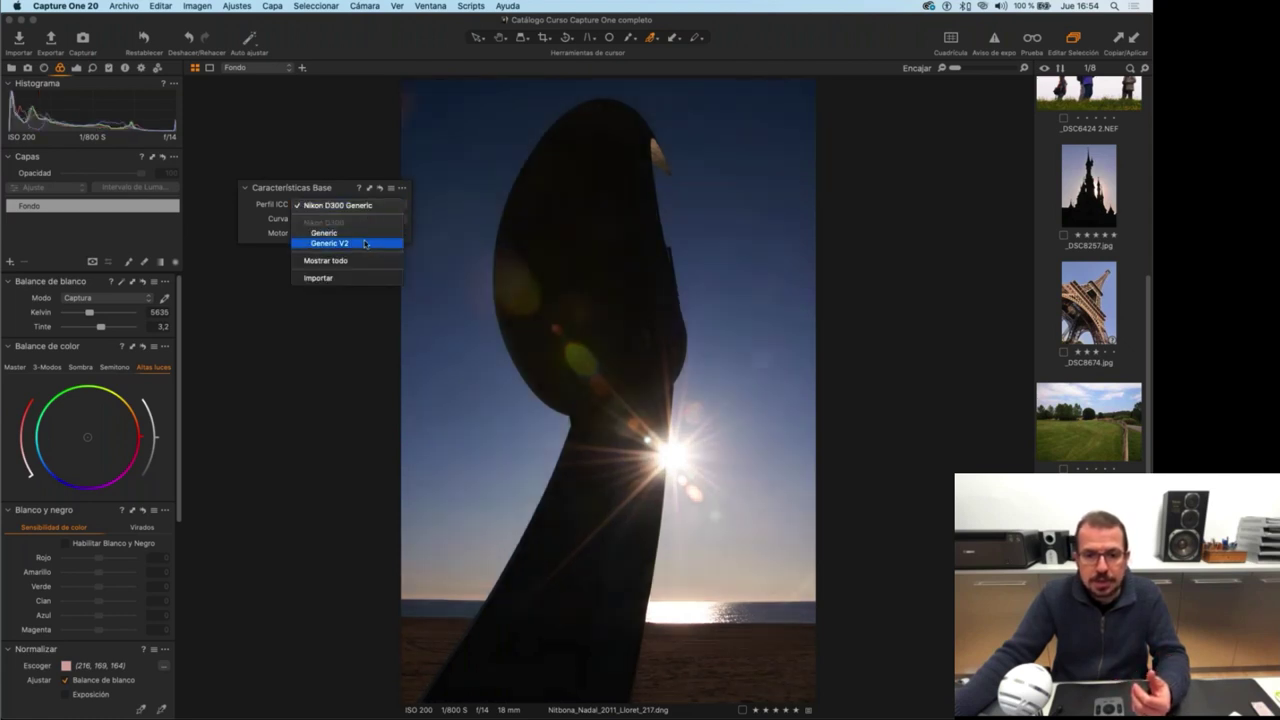
pyautogui.click(365, 243)
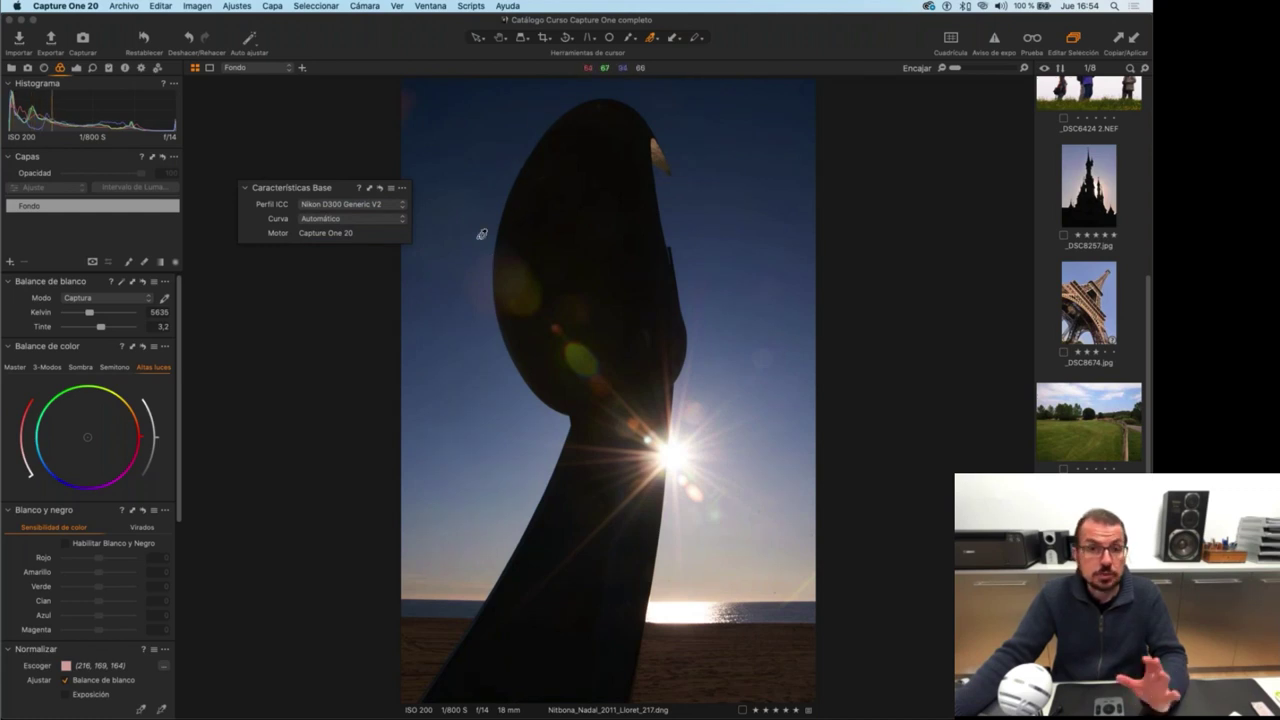
# Compare the Nikon D300 Generic ICC profile with Generic V2 once more on the sculpture photo, ending on Generic V2.
pyautogui.click(366, 205)
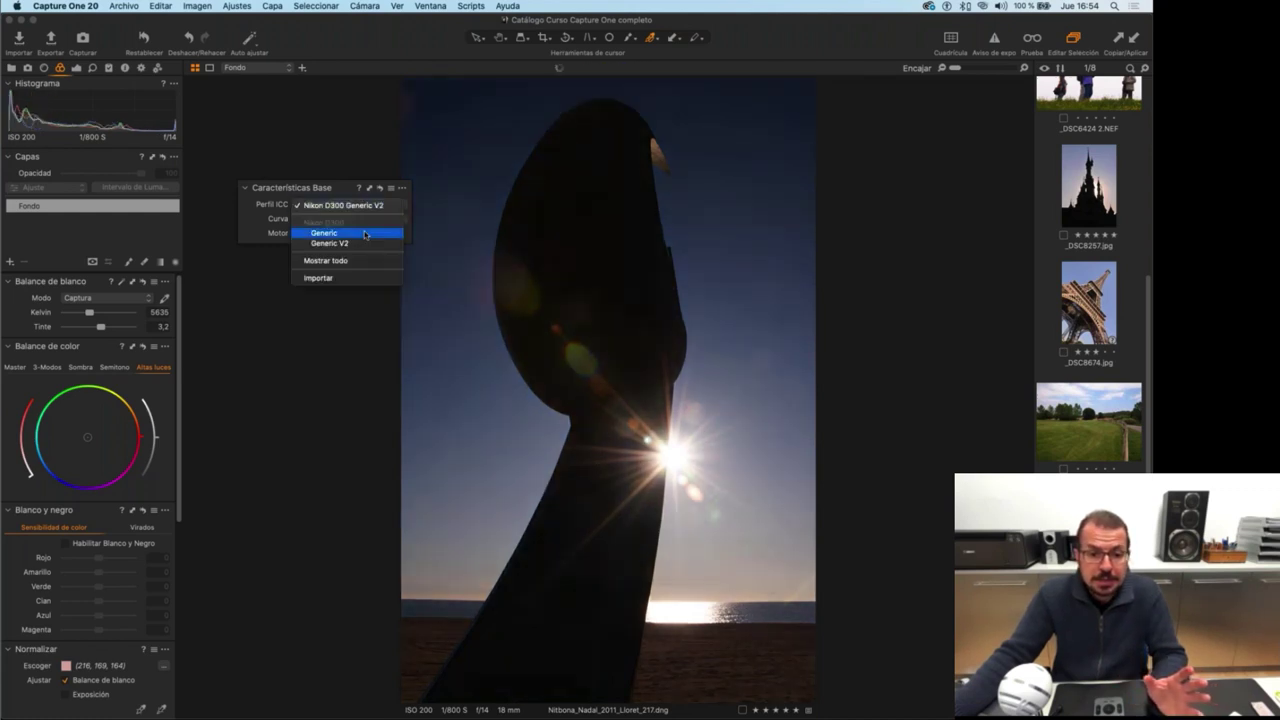
pyautogui.click(369, 248)
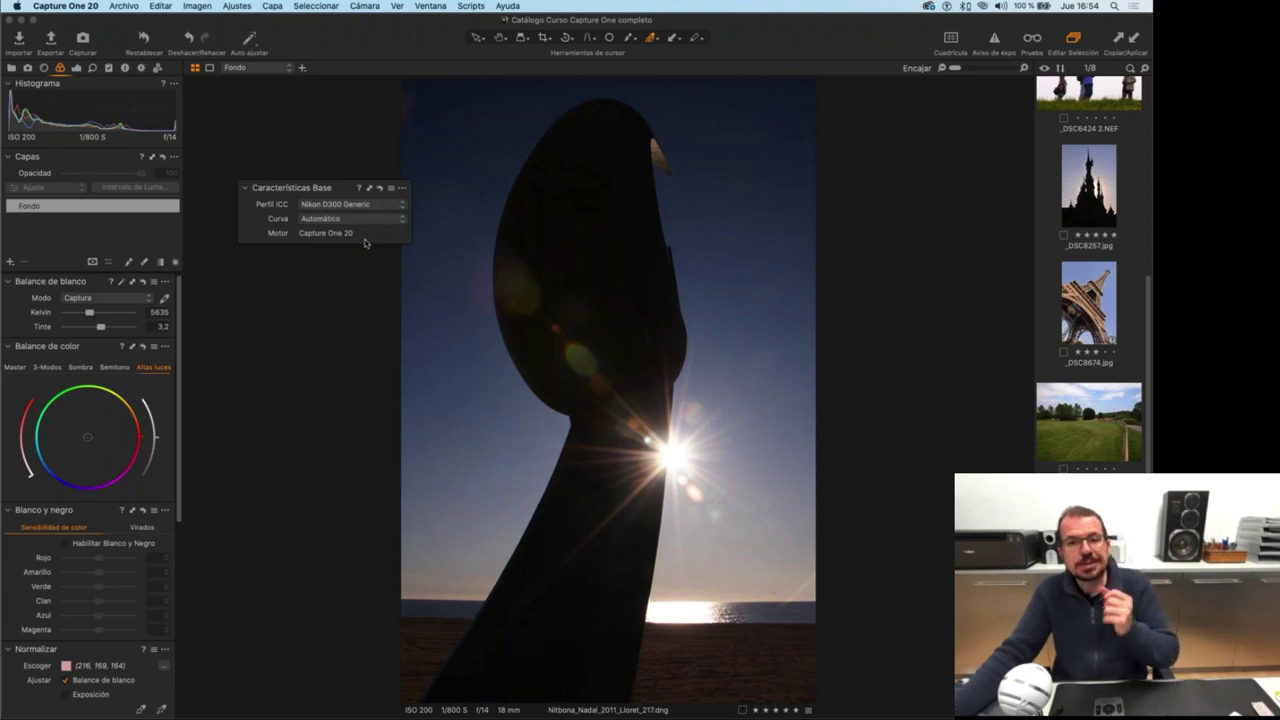
pyautogui.click(372, 205)
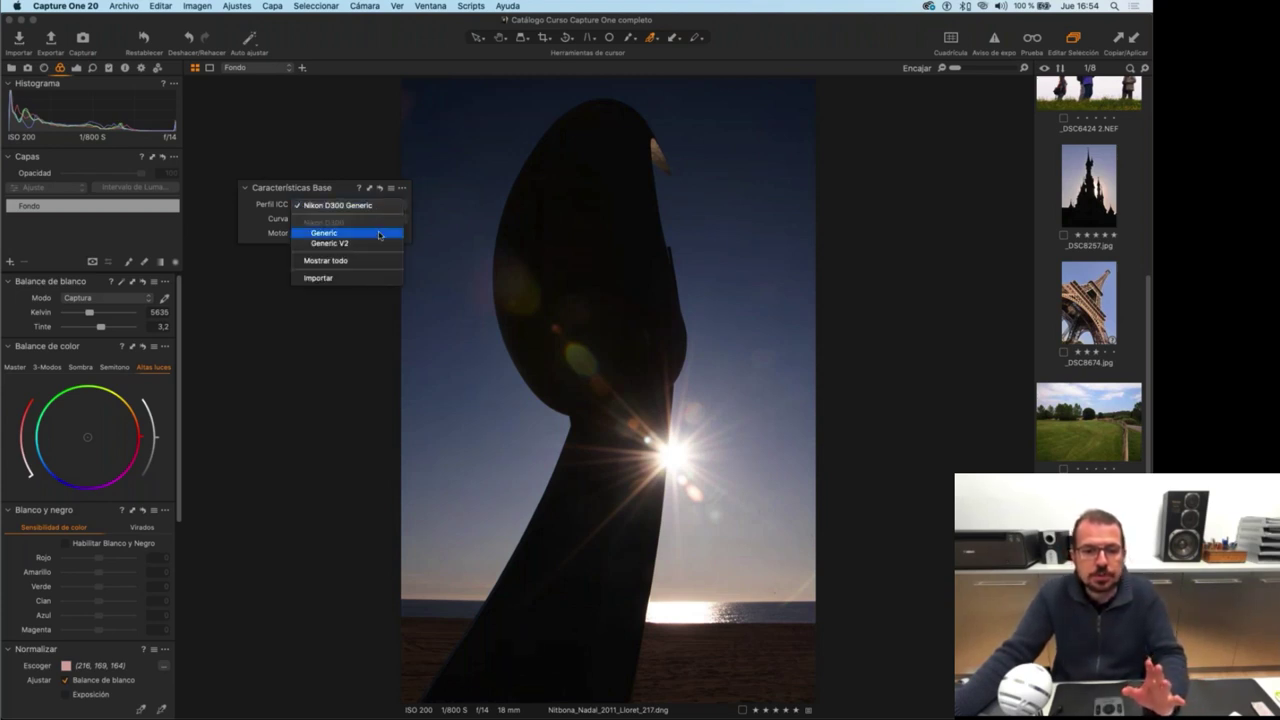
pyautogui.click(376, 243)
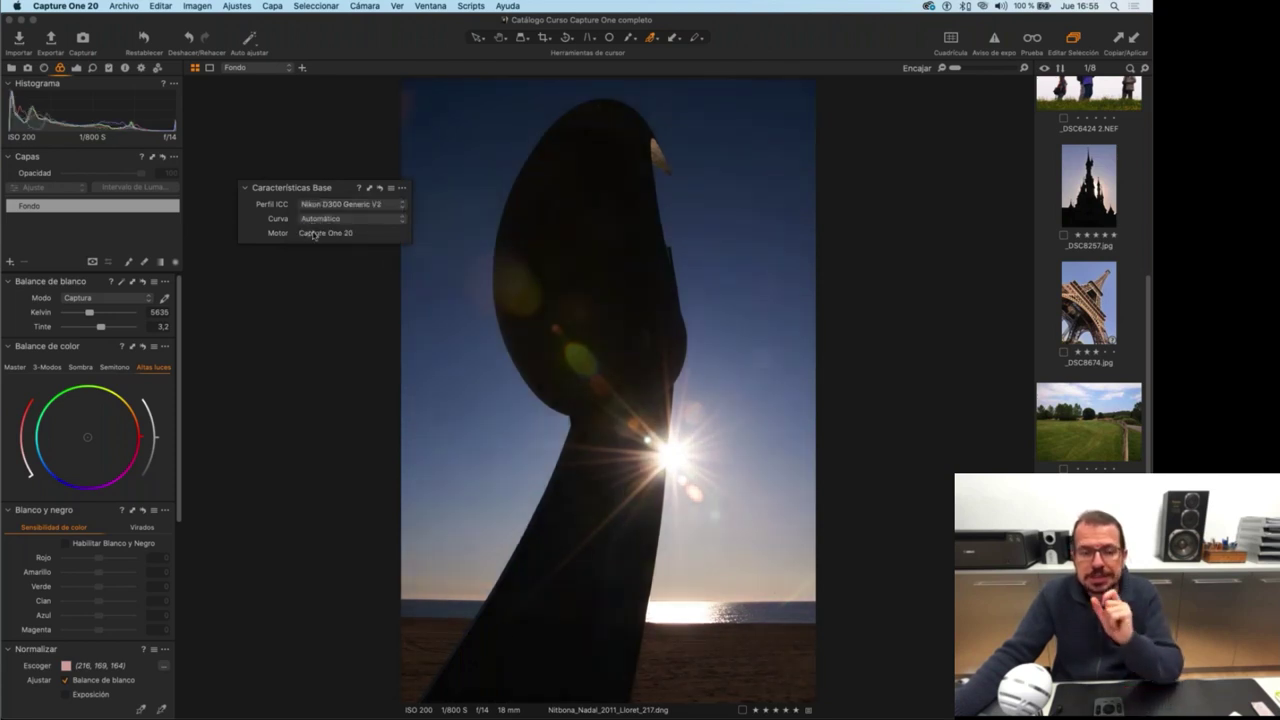
# Preview the base characteristics curves on the sculpture photo, reapplying Automático first, and set the curve to Portrait.
pyautogui.click(401, 221)
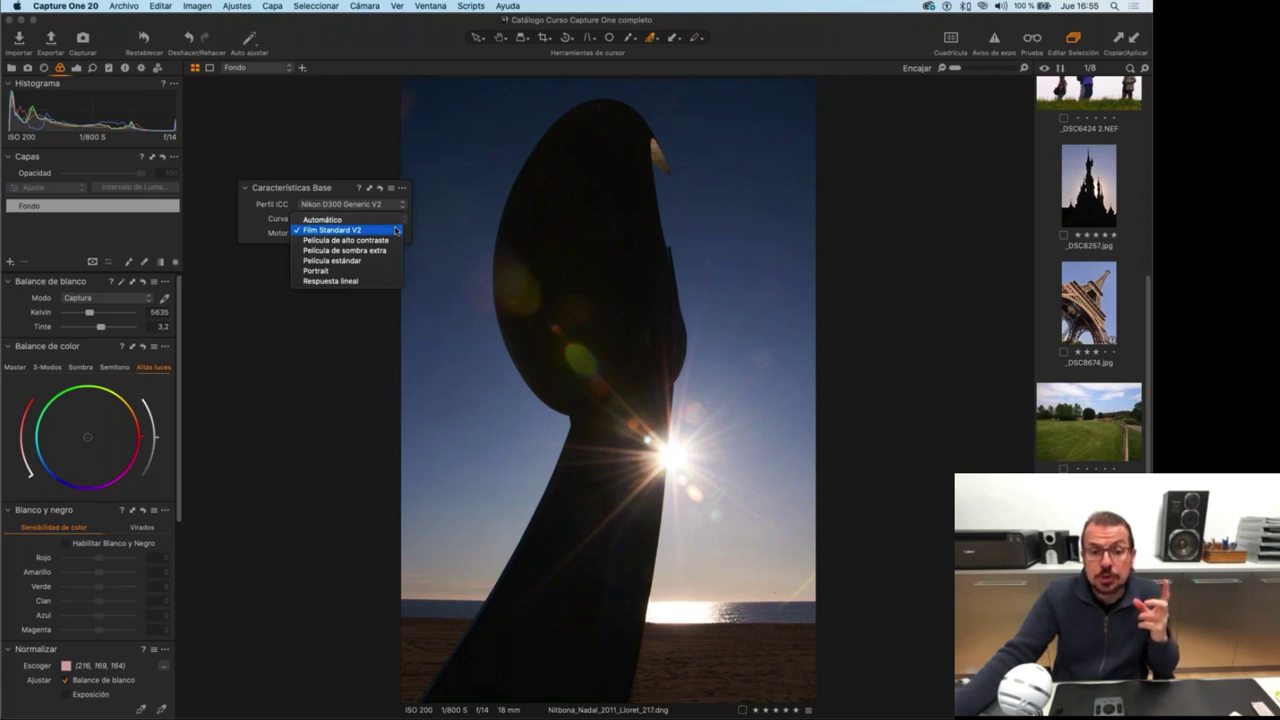
pyautogui.click(392, 220)
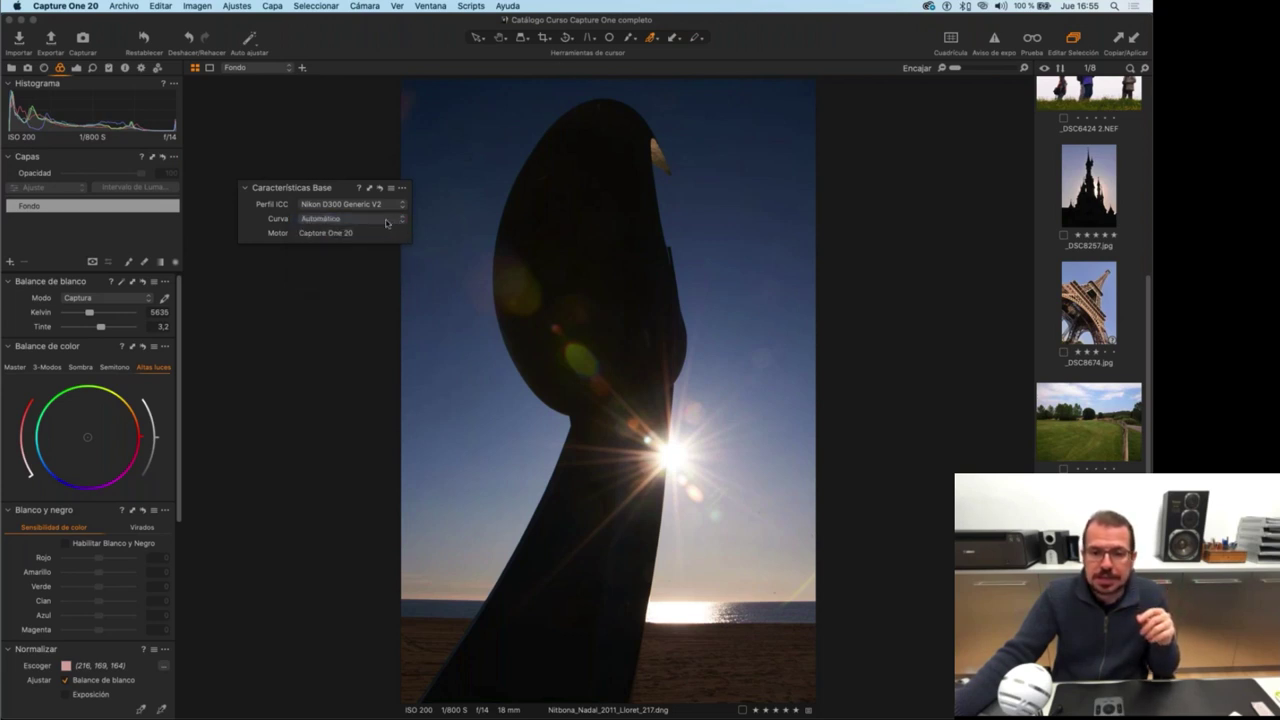
pyautogui.click(386, 222)
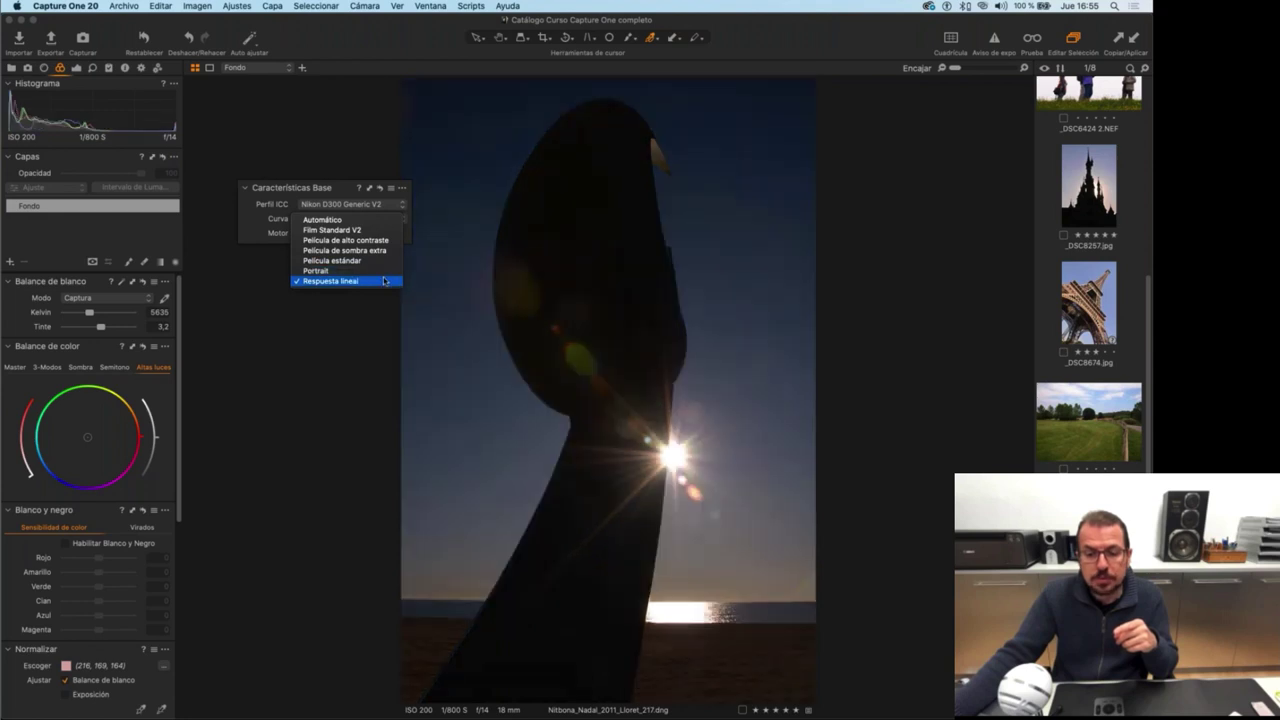
pyautogui.click(368, 270)
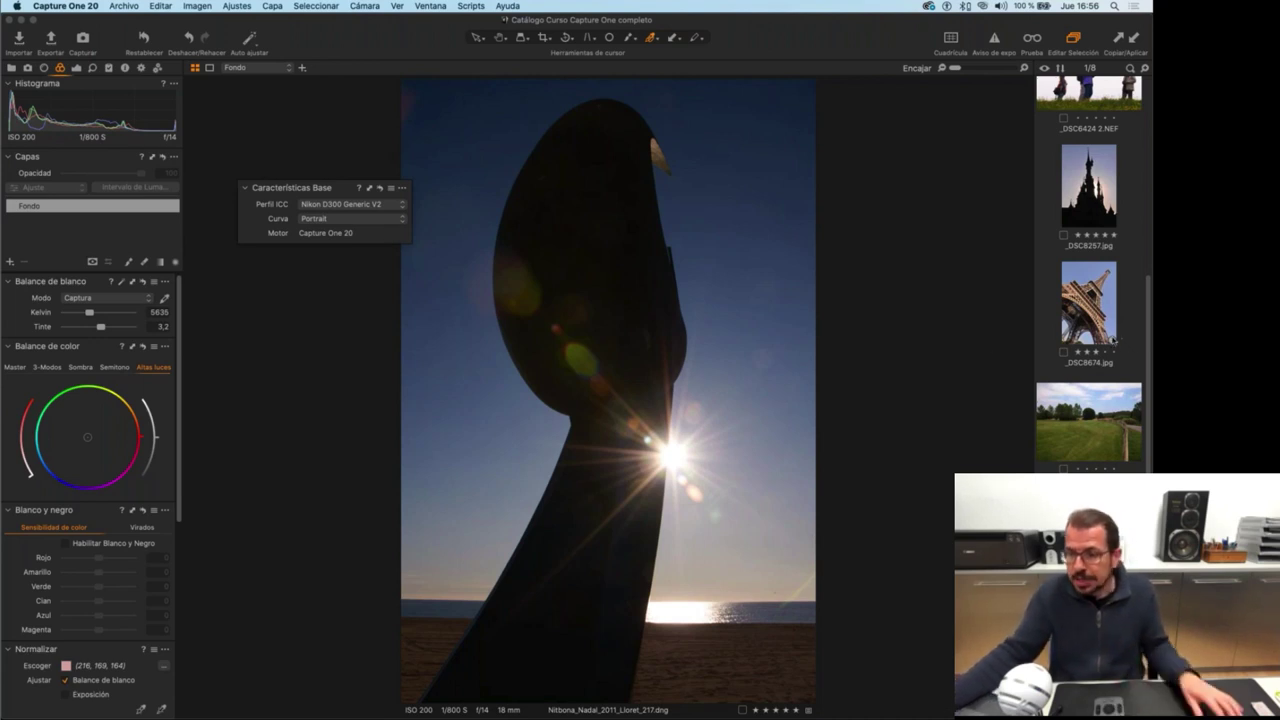
pyautogui.press('super+equal')
pyautogui.press('super+0')
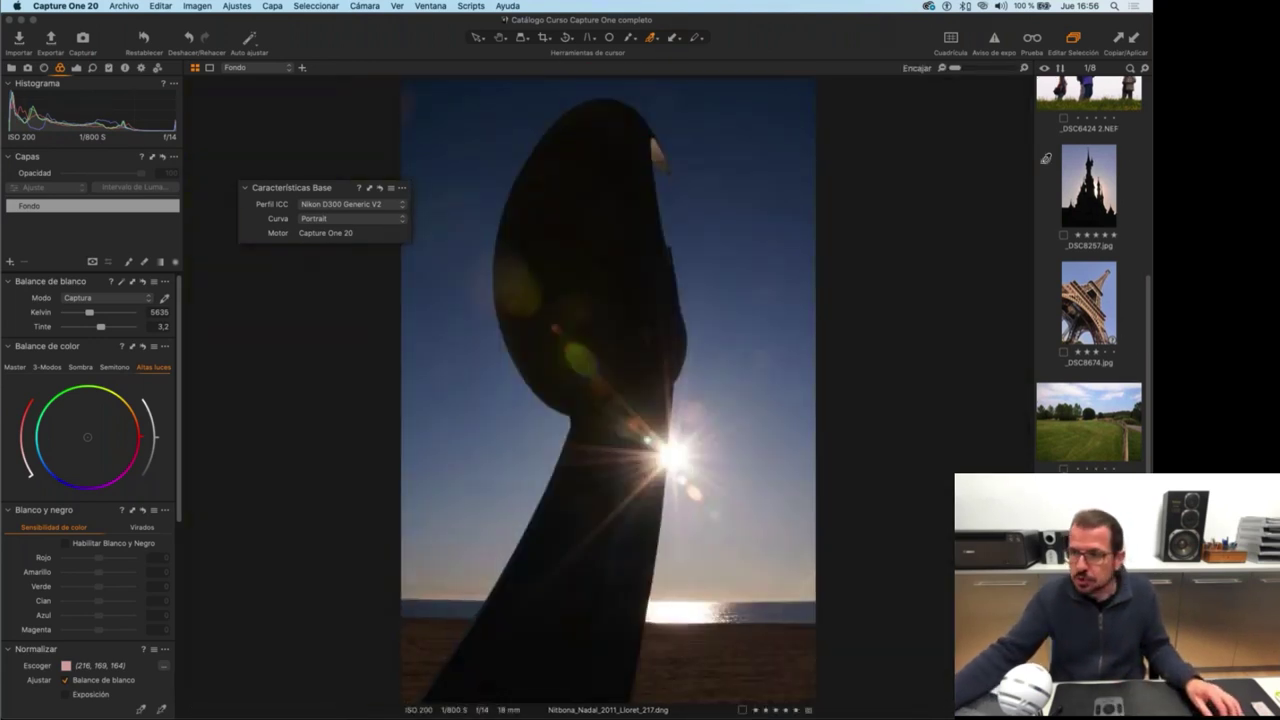
# Open the "4. Claridad" folder of the catalog and display the flaming skull photo _DSC1424.NEF.
pyautogui.click(11, 67)
pyautogui.click(110, 322)
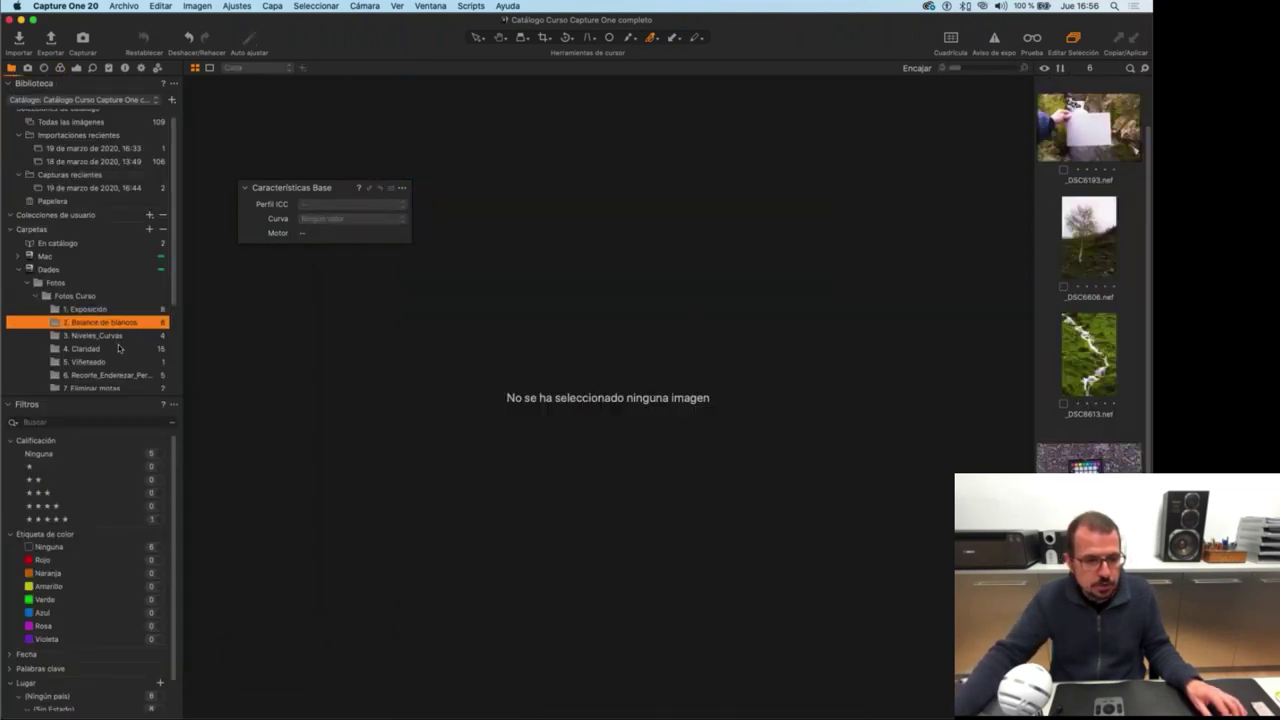
pyautogui.scroll(-2, 116, 338)
pyautogui.scroll(-2, 116, 338)
pyautogui.click(108, 298)
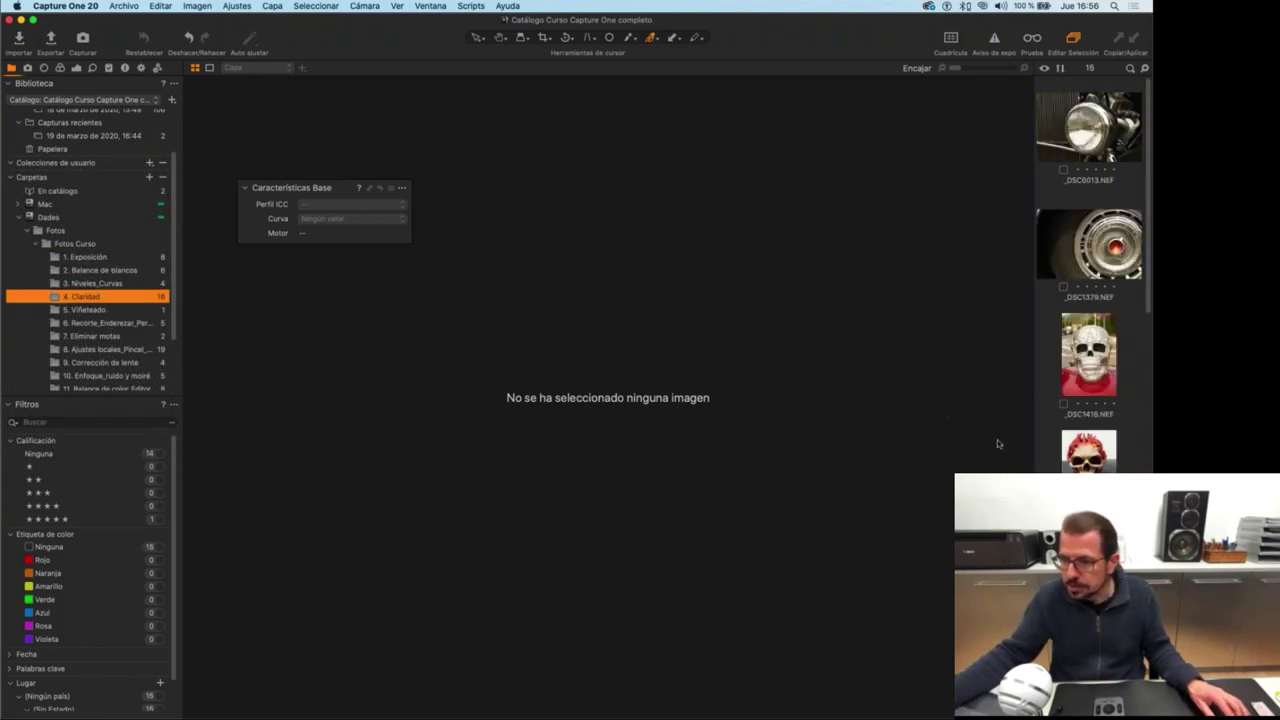
pyautogui.click(1088, 450)
# Try the Película de alto contraste curve on the skull photo and switch its curve to Respuesta lineal.
pyautogui.click(345, 218)
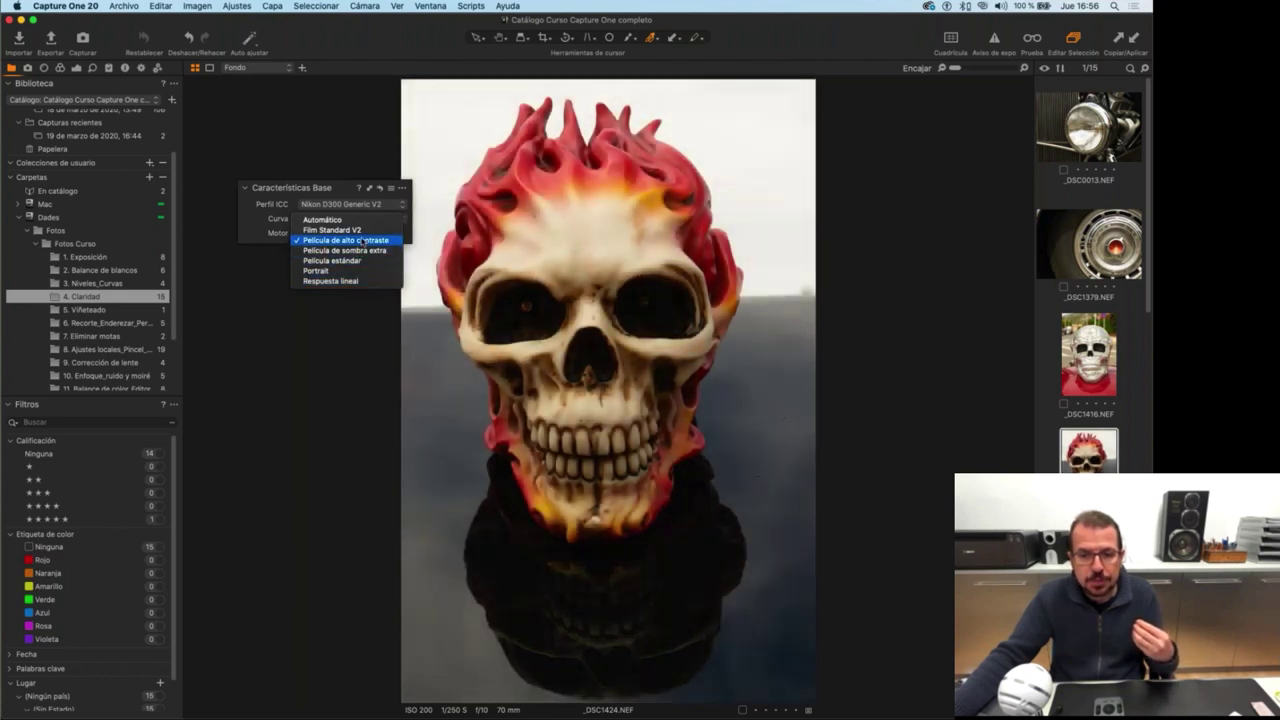
pyautogui.click(362, 241)
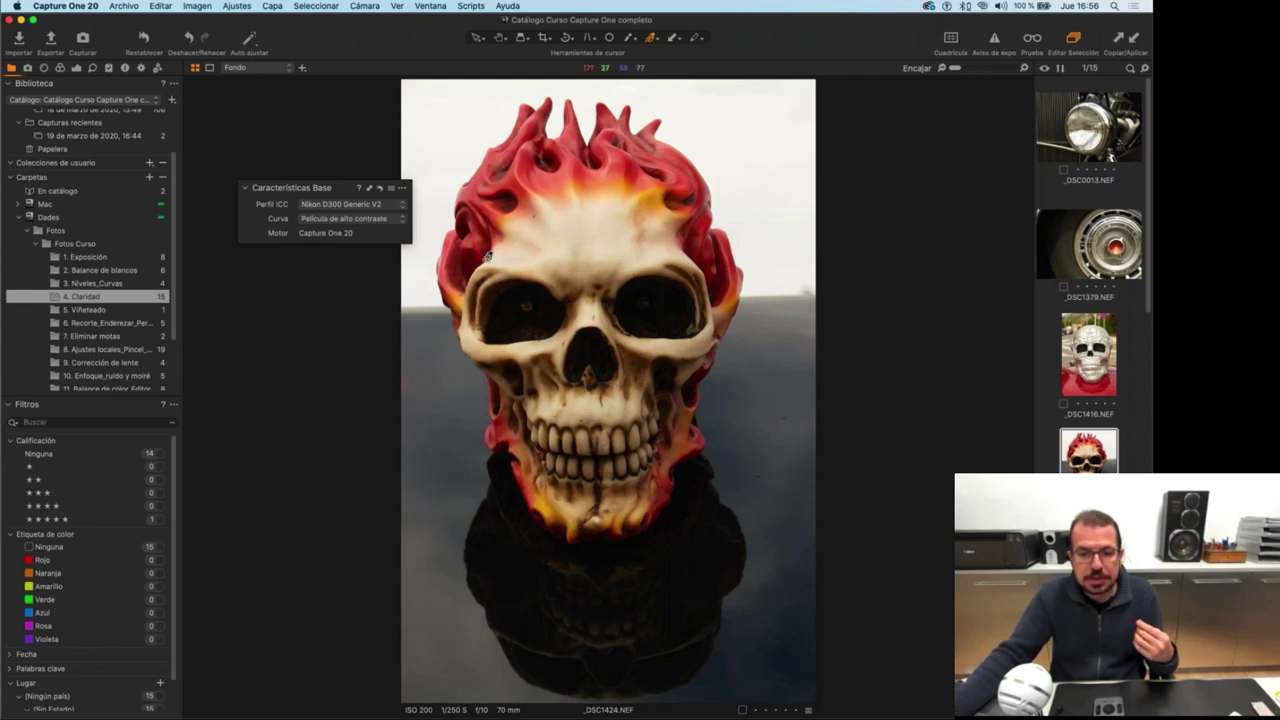
pyautogui.click(379, 221)
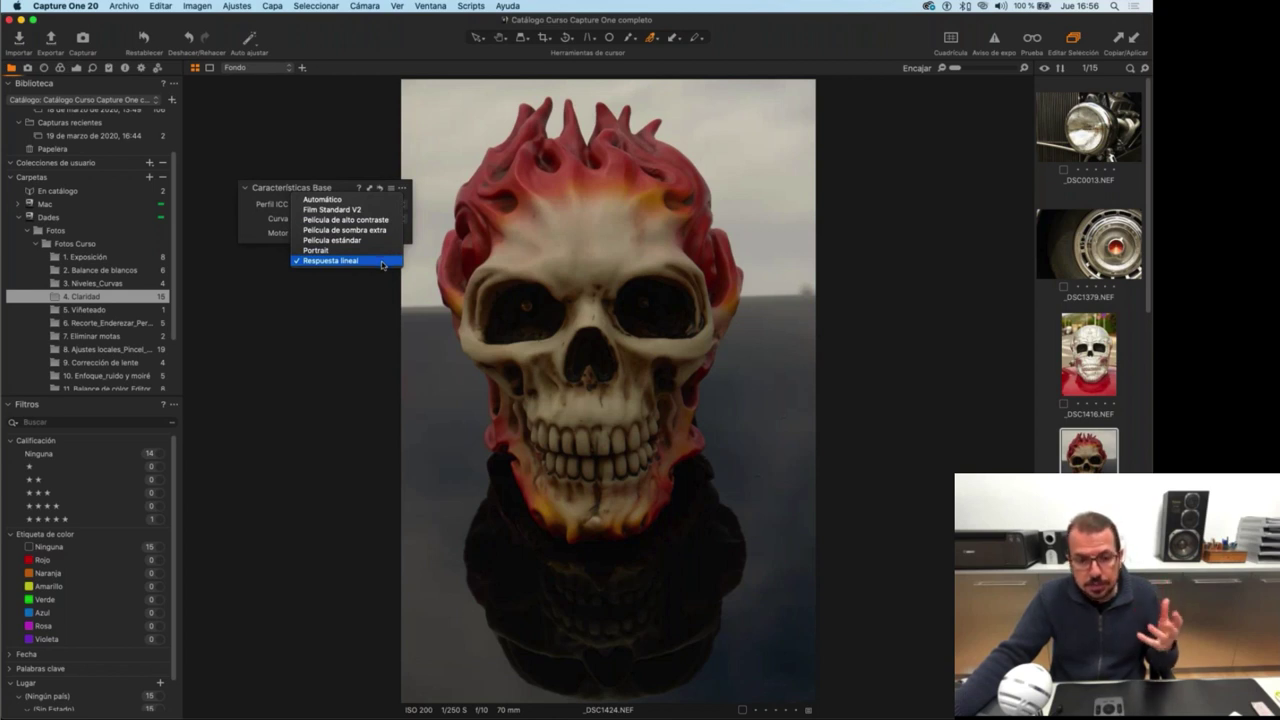
pyautogui.click(381, 263)
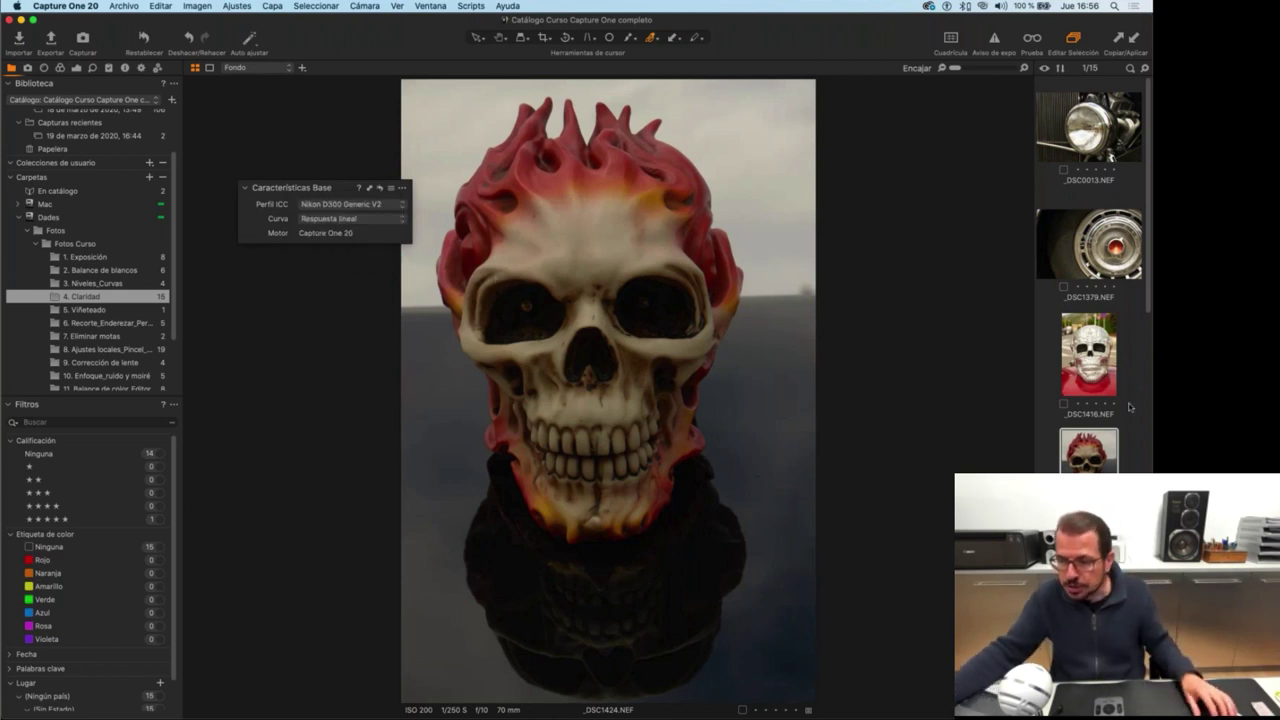
# Open the folder "8. Ajustes locales" and display the harbour photo _DSC8180.dng.
pyautogui.scroll(-5, 1100, 400)
pyautogui.scroll(-10, 1103, 408)
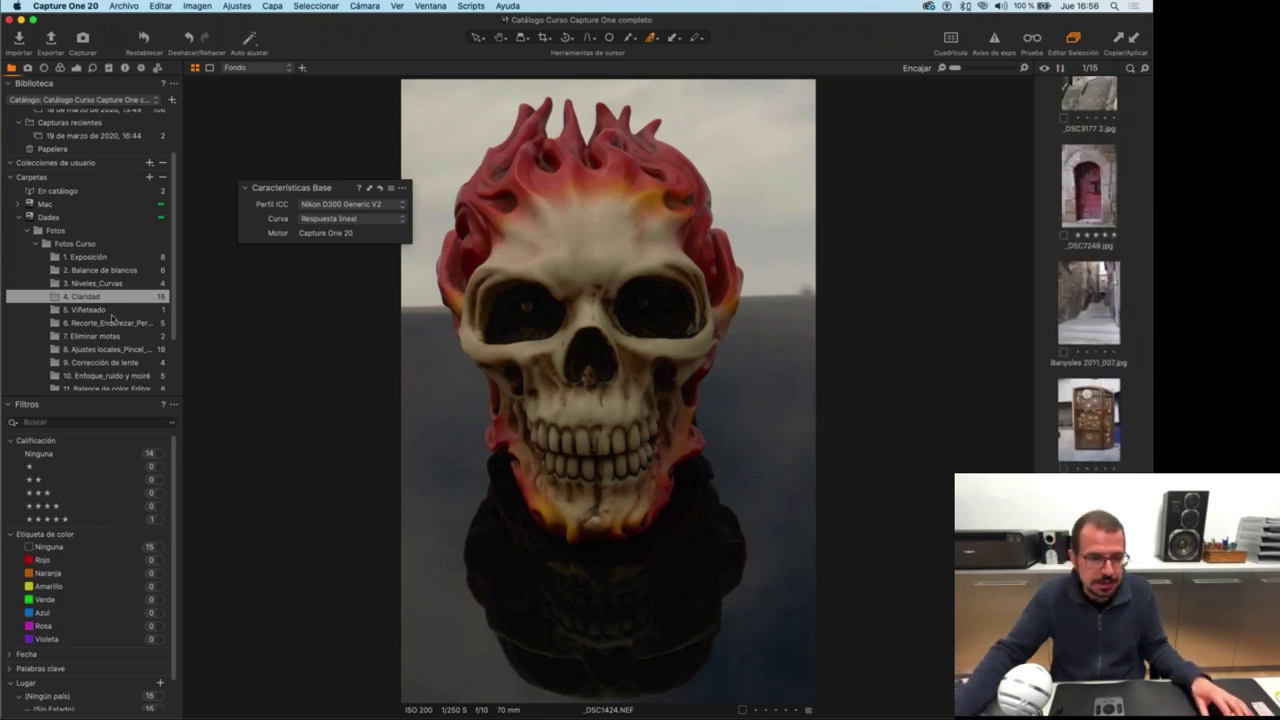
pyautogui.scroll(-3, 120, 291)
pyautogui.scroll(-1, 120, 291)
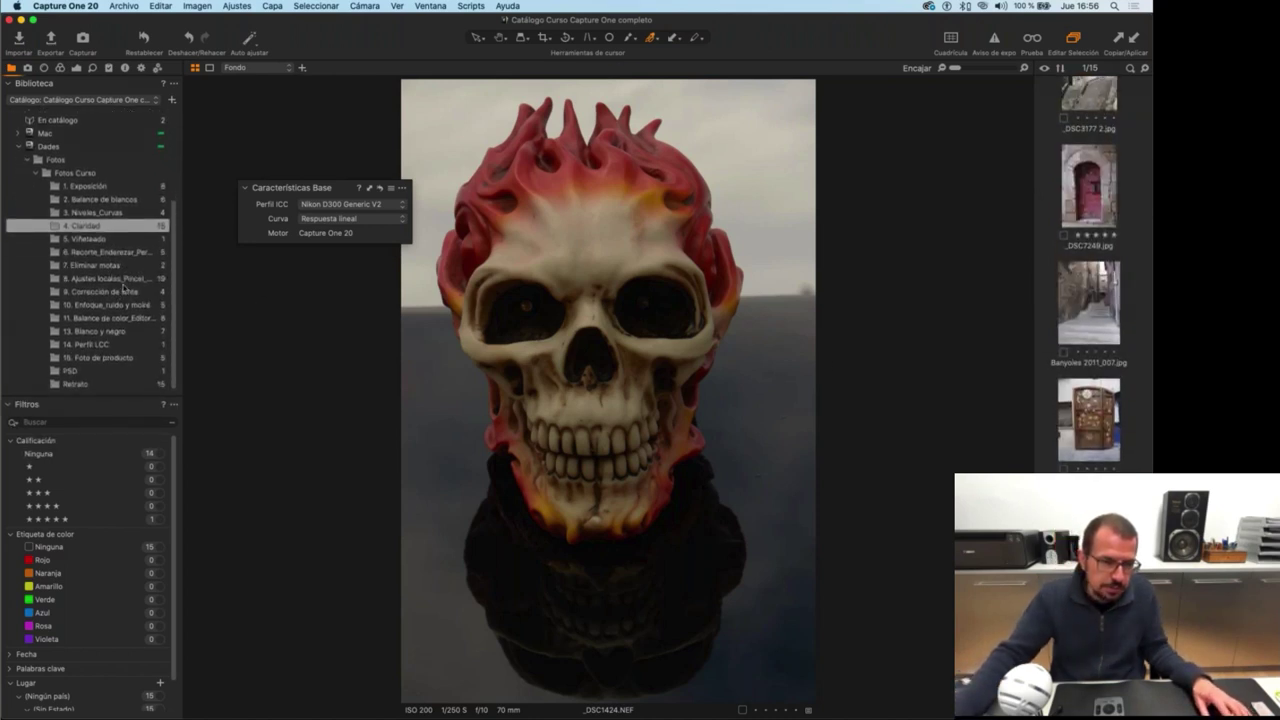
pyautogui.click(128, 280)
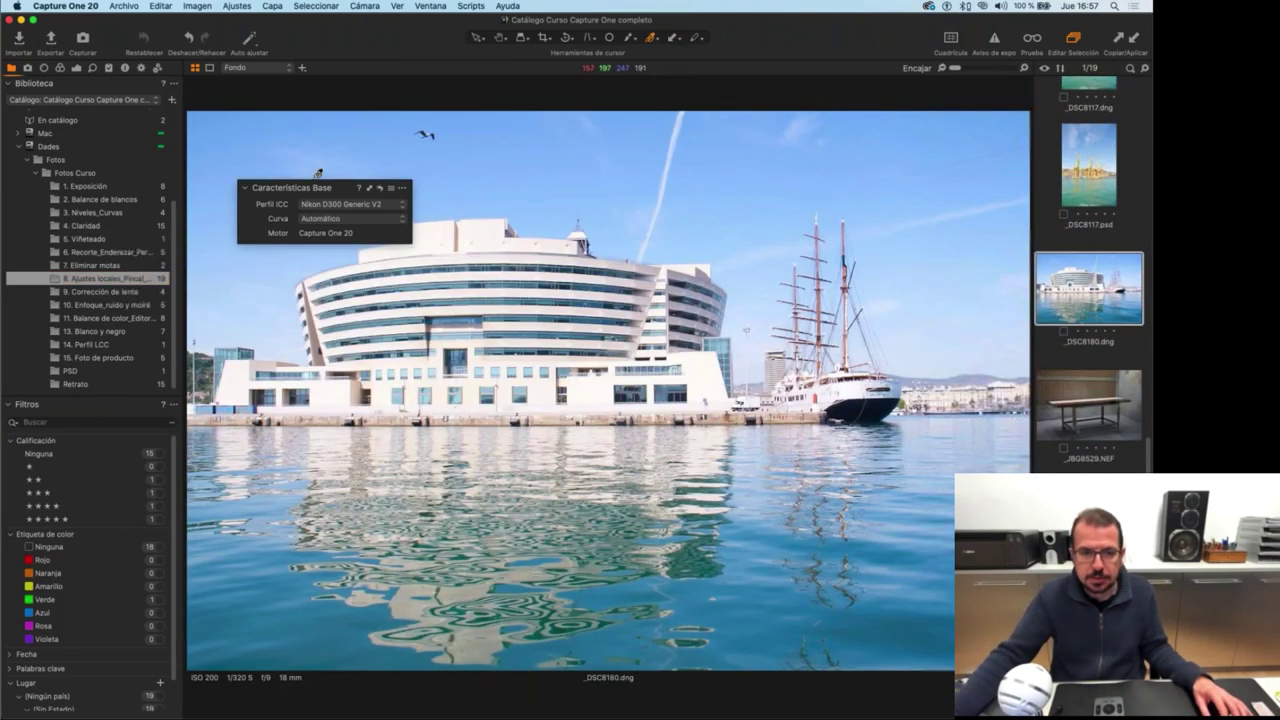
# Move the expanded Base Characteristics palette up to the upper edge of the harbour photo and show the exposure tools.
pyautogui.moveTo(300, 187); pyautogui.dragTo(306, 89)
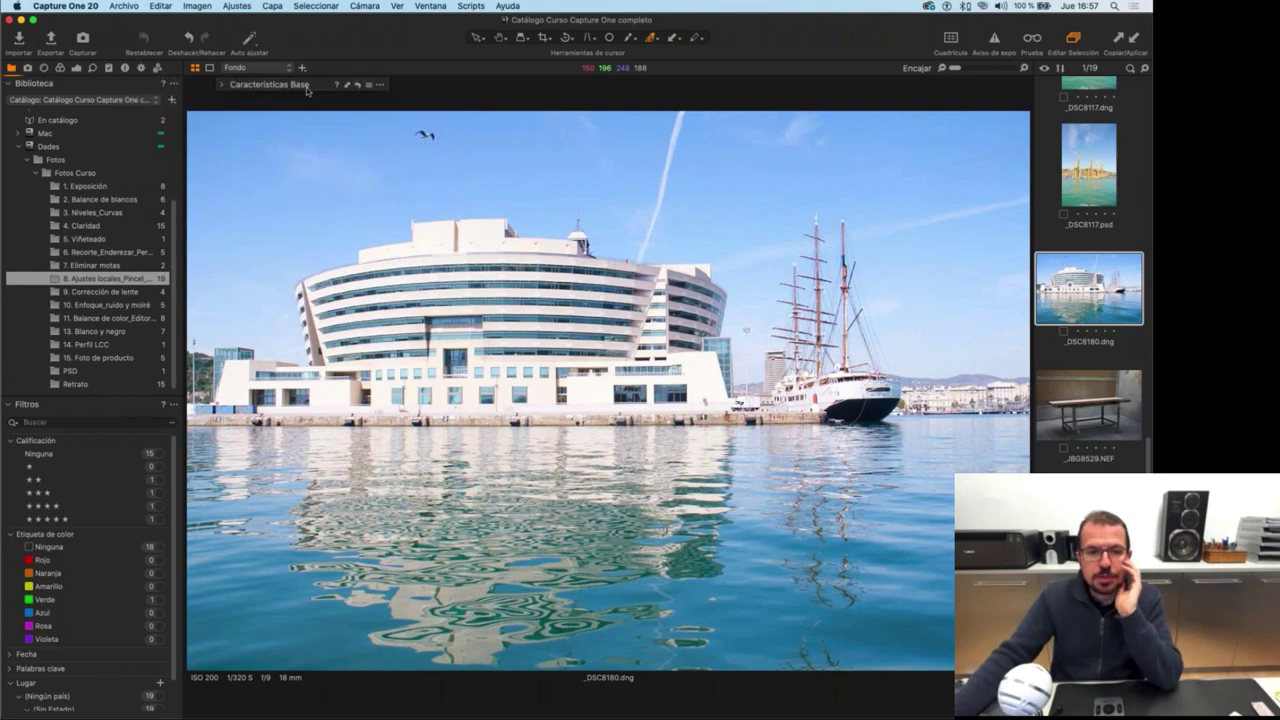
pyautogui.click(298, 92)
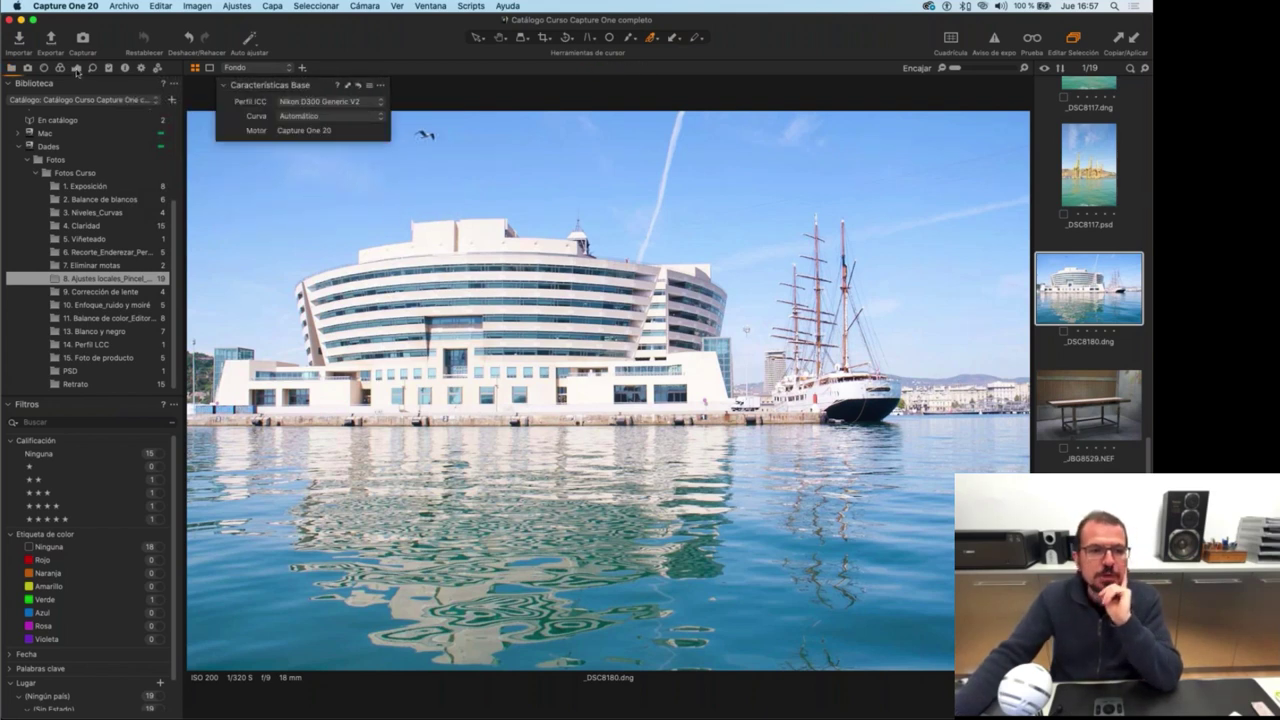
pyautogui.click(76, 68)
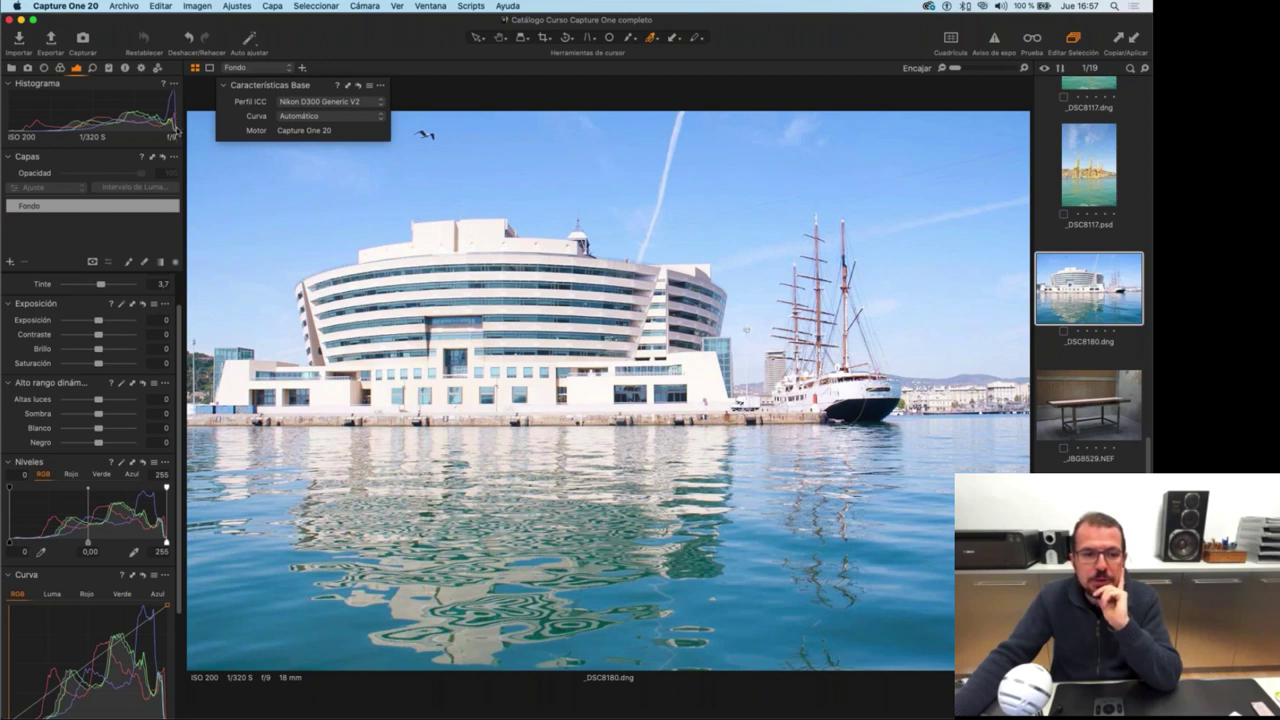
# Try the Respuesta lineal curve on the harbour photo and return the curve to Automático.
pyautogui.click(330, 117)
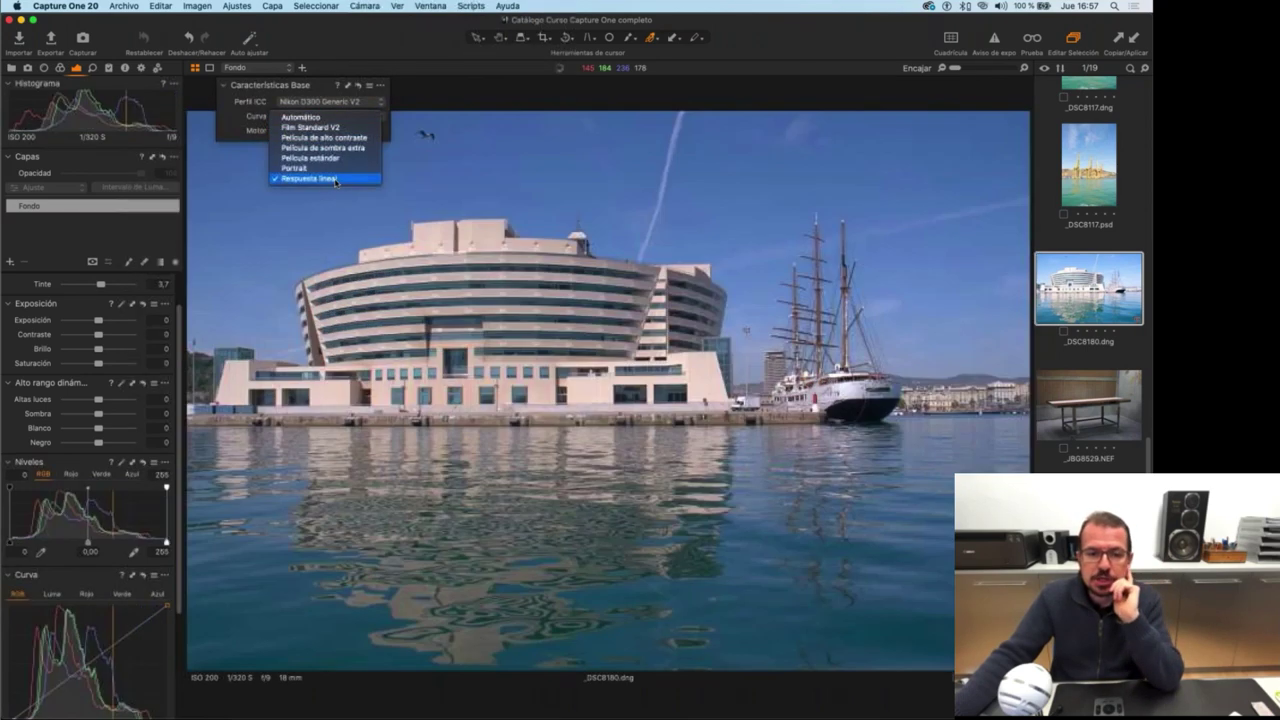
pyautogui.click(335, 179)
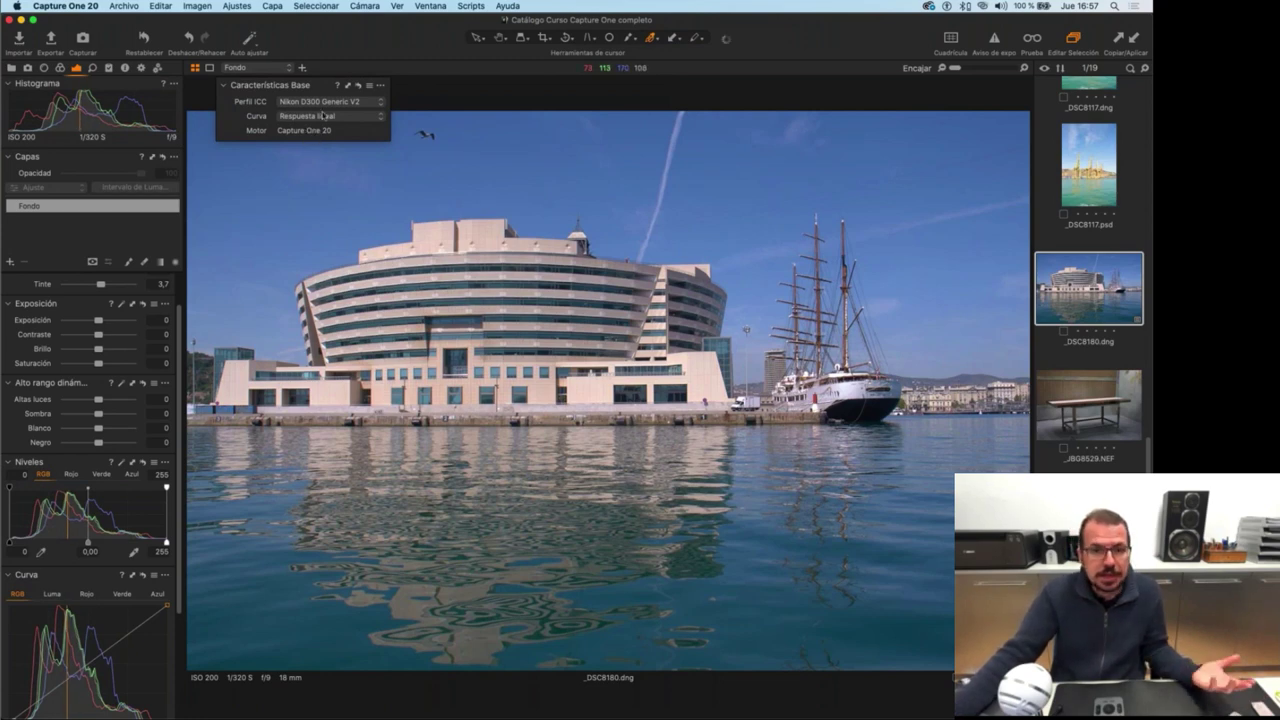
pyautogui.click(355, 121)
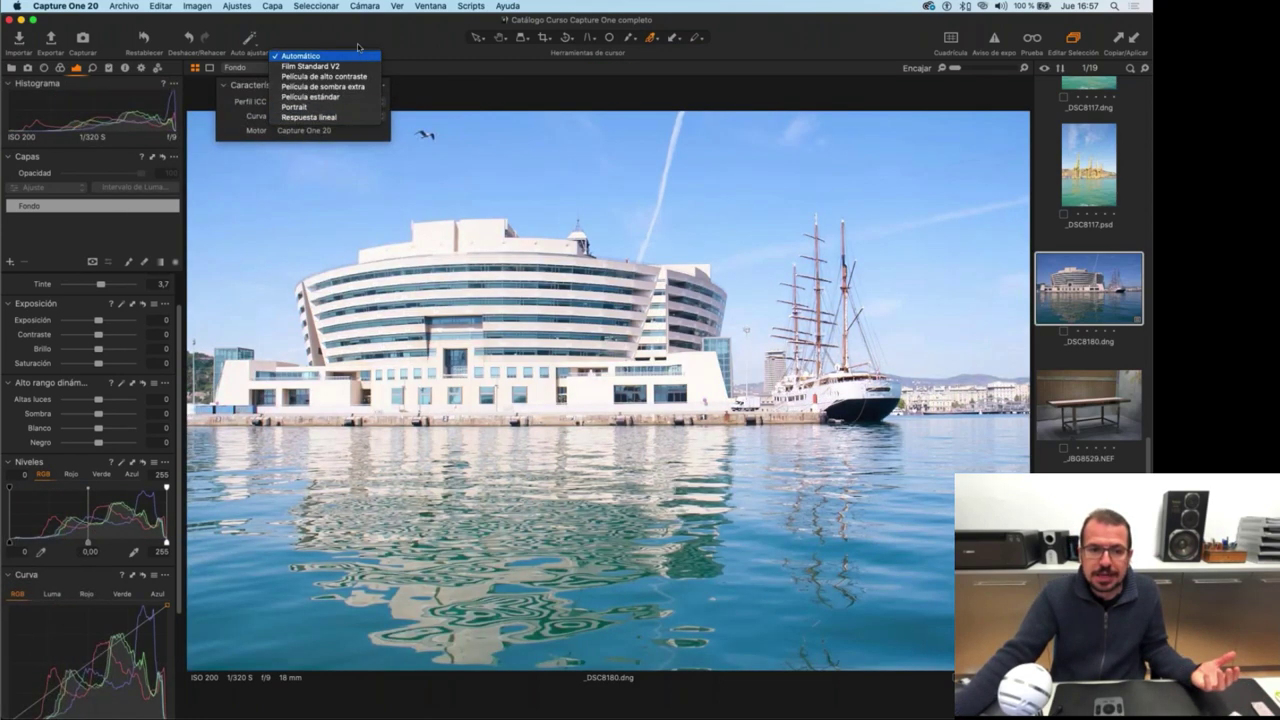
pyautogui.click(340, 49)
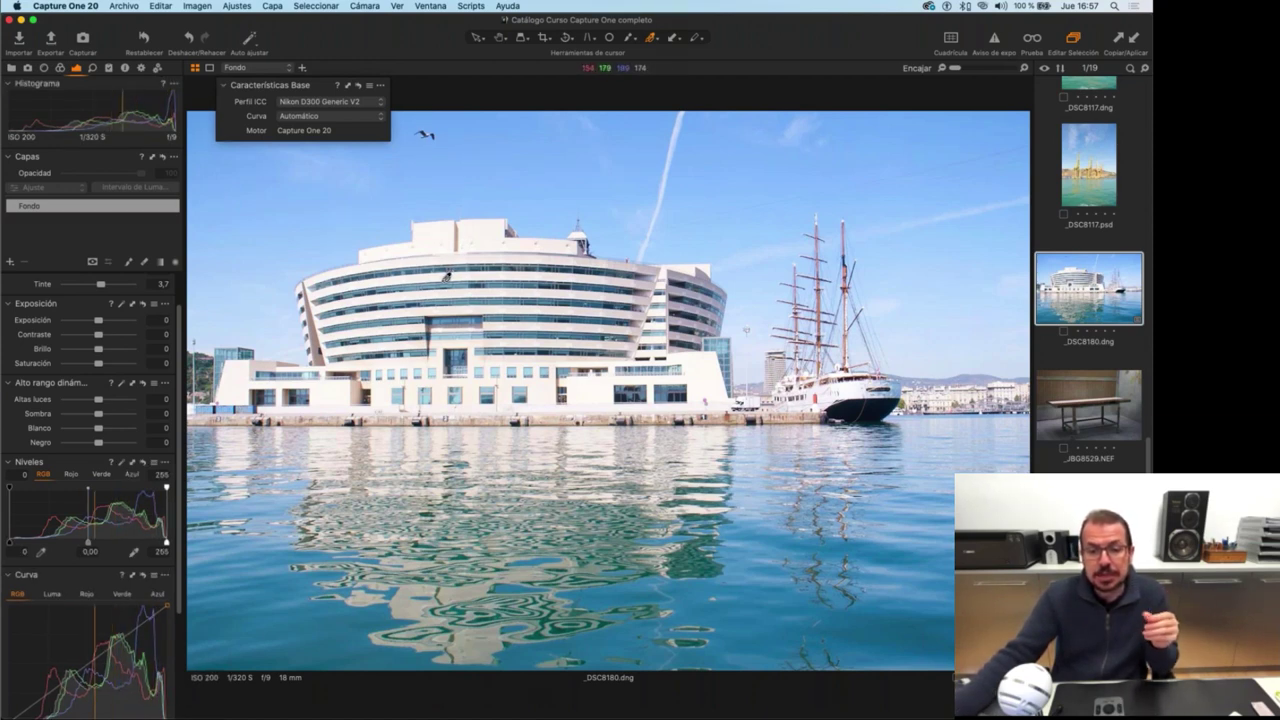
# Turn on the exposure warning for the harbour photo, try lowering the highlights (Altas luces) to -11, and reset them.
pyautogui.click(992, 54)
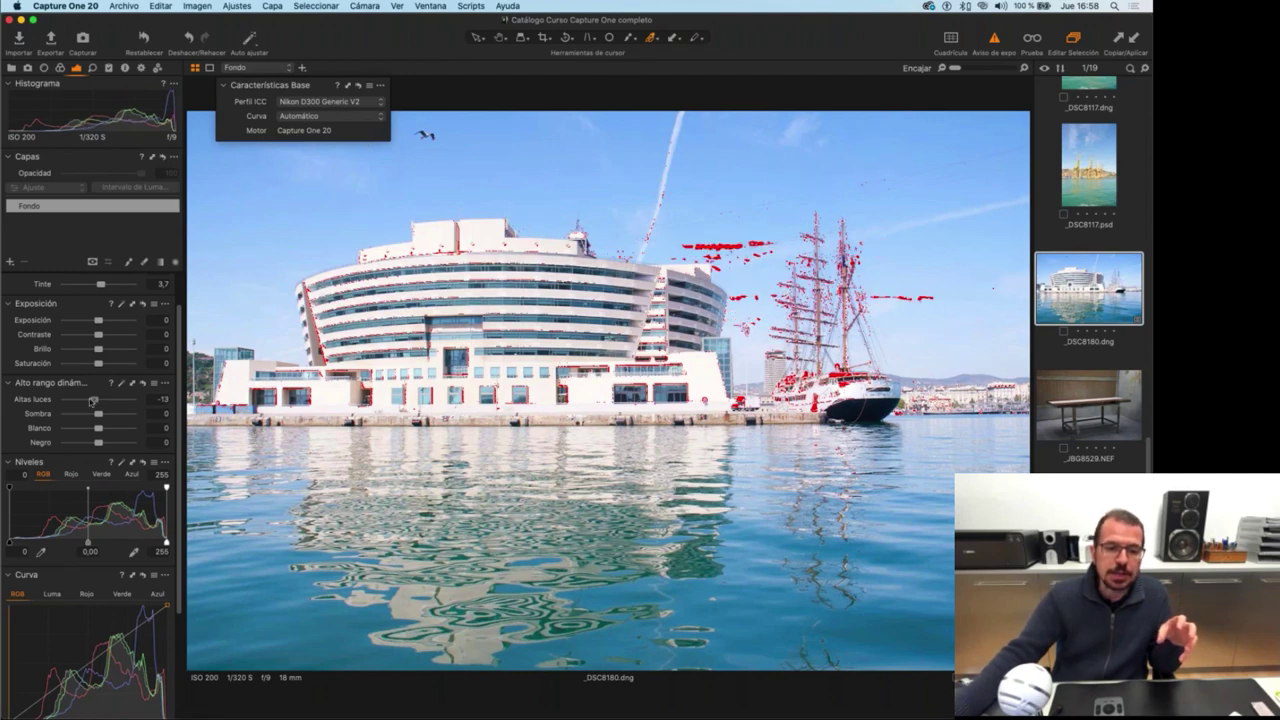
pyautogui.moveTo(97, 400); pyautogui.dragTo(95, 400)
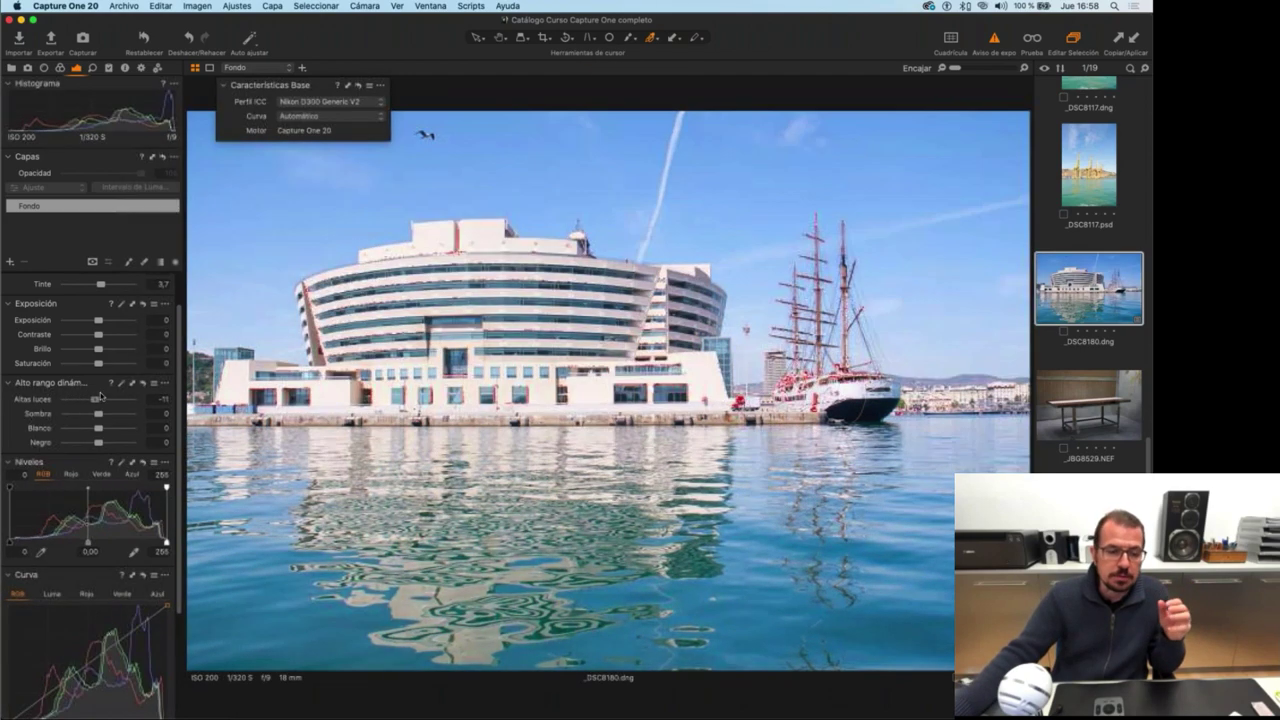
pyautogui.doubleClick(100, 398)
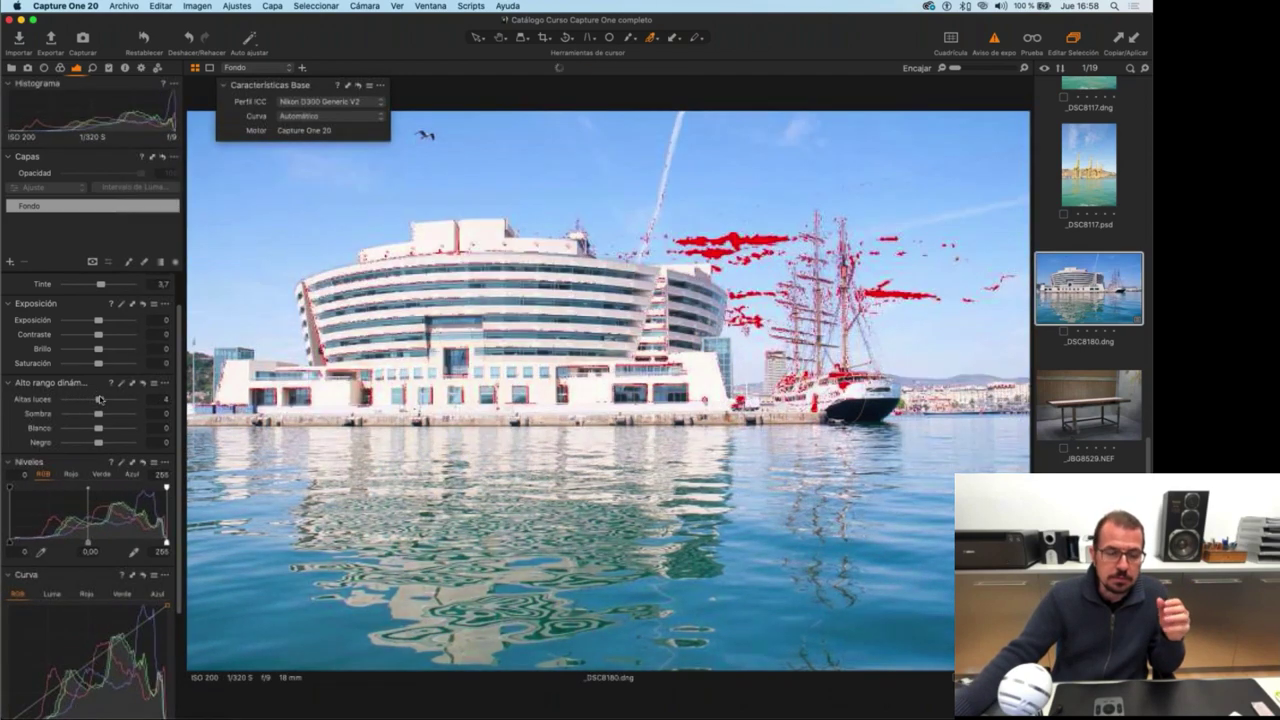
# Compare the clipped highlights under the Respuesta lineal curve with the exposure warning on, and restore the Automático curve.
pyautogui.click(341, 118)
pyautogui.click(345, 178)
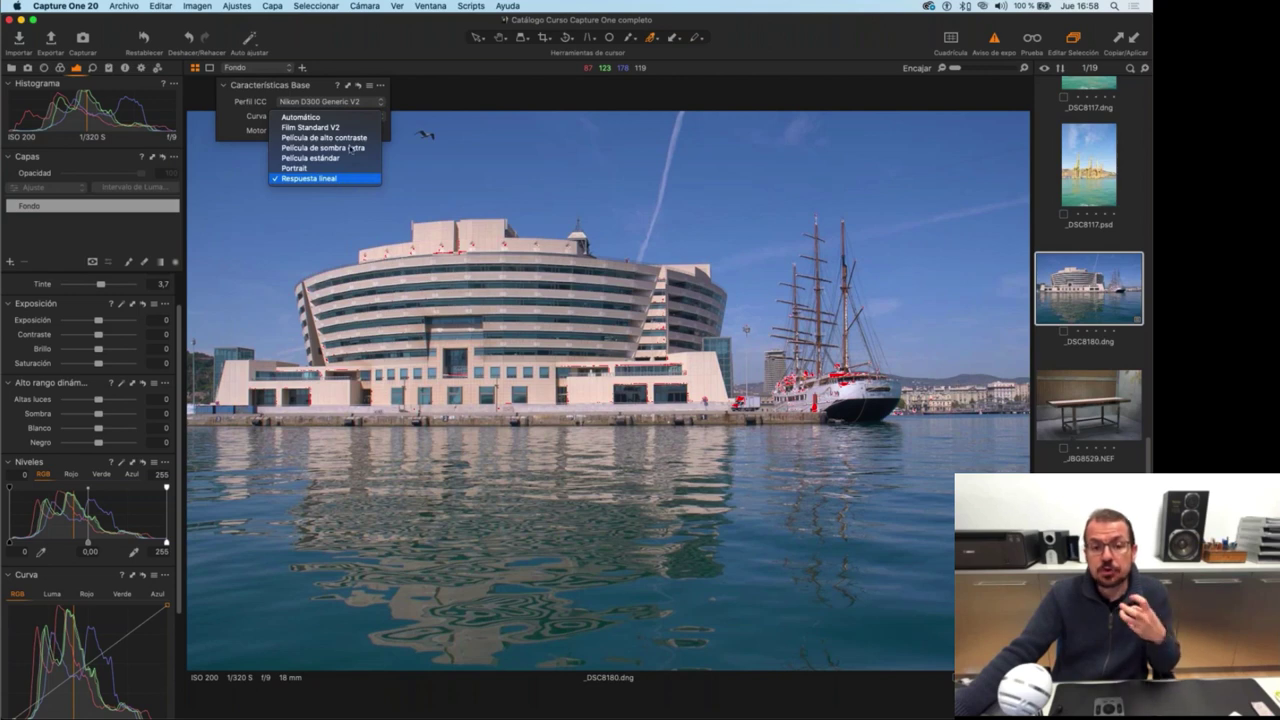
pyautogui.click(330, 117)
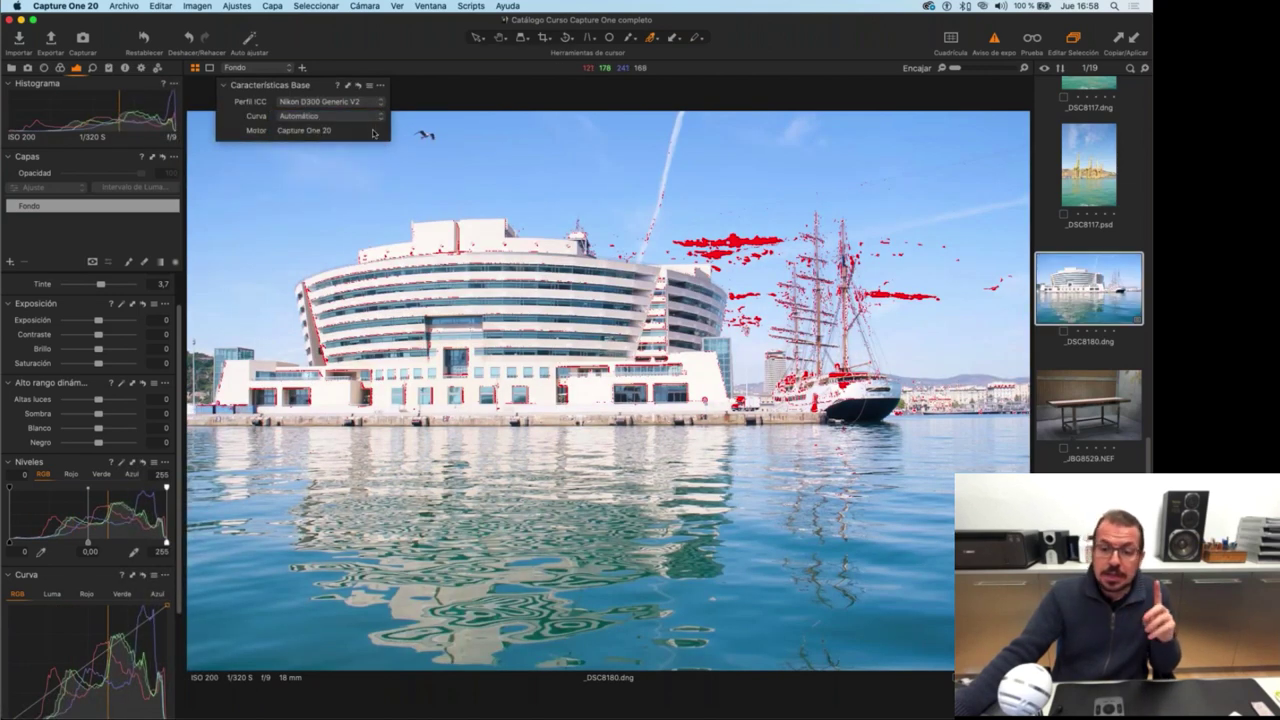
# In the exposure preferences, lower the highlight threshold of the exposure warning (Aviso de exposición) to 250.
pyautogui.press('super+comma')
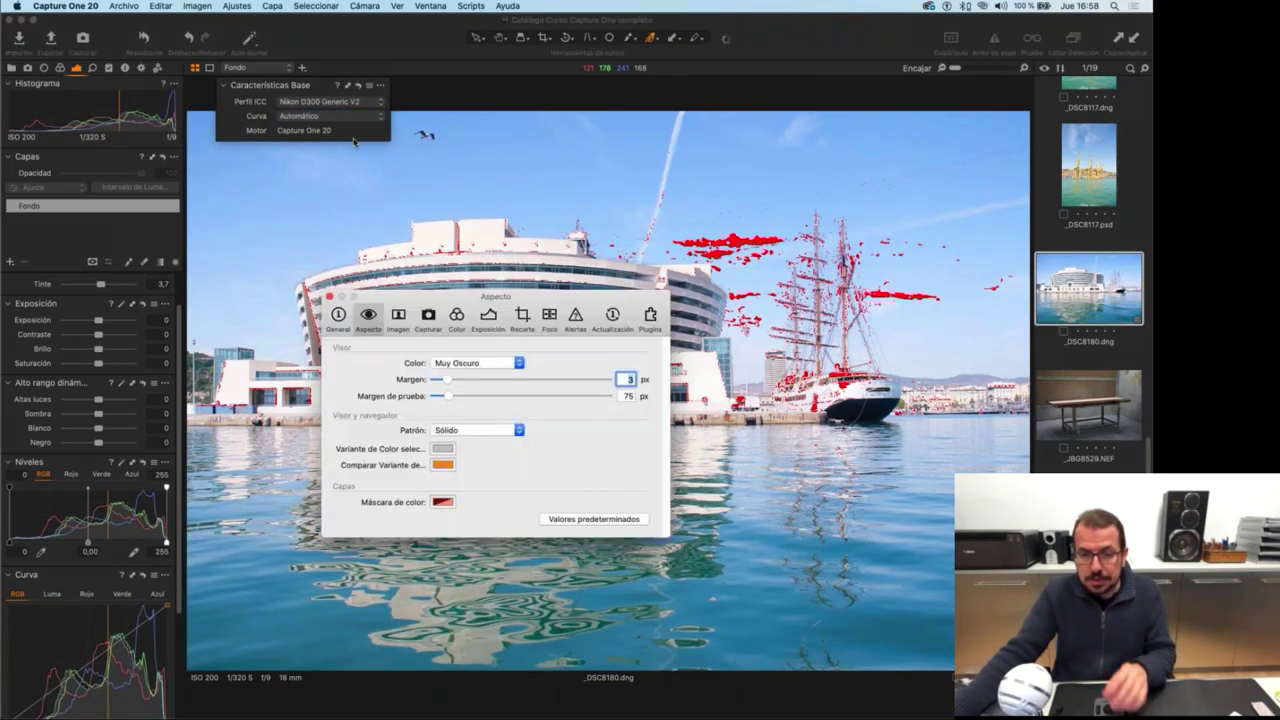
pyautogui.click(575, 317)
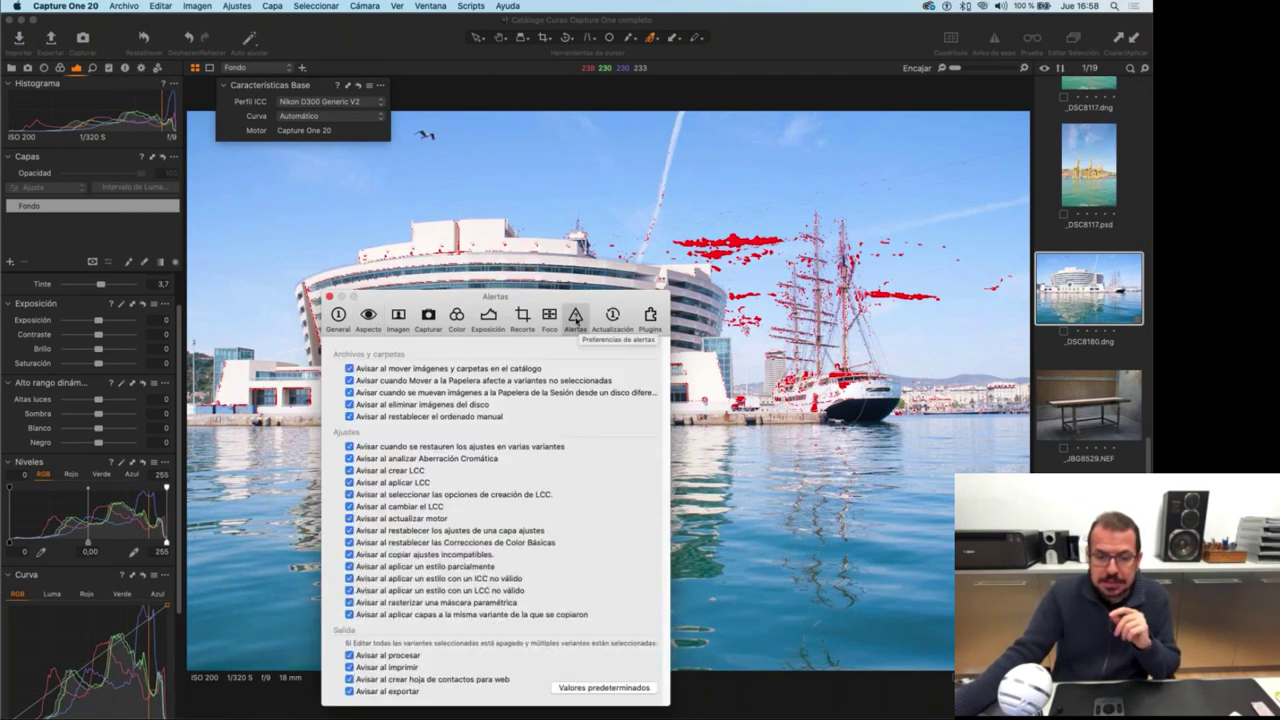
pyautogui.click(488, 317)
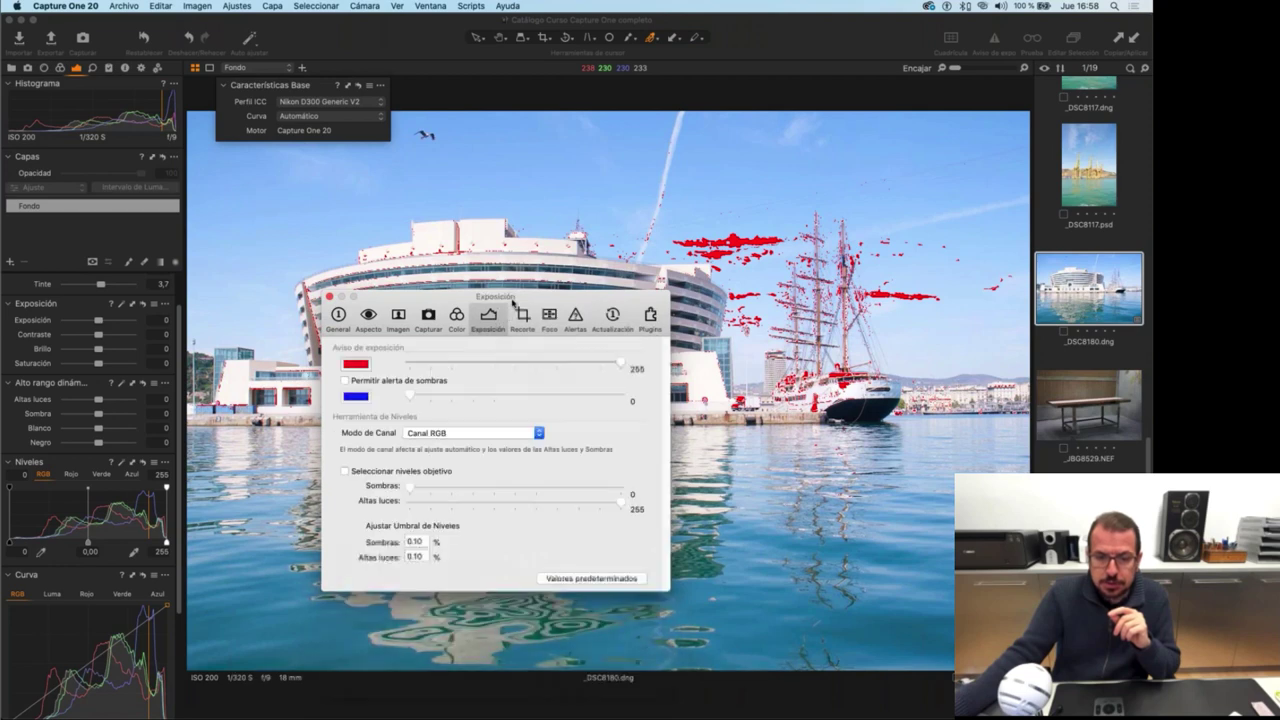
pyautogui.moveTo(513, 296); pyautogui.dragTo(527, 252)
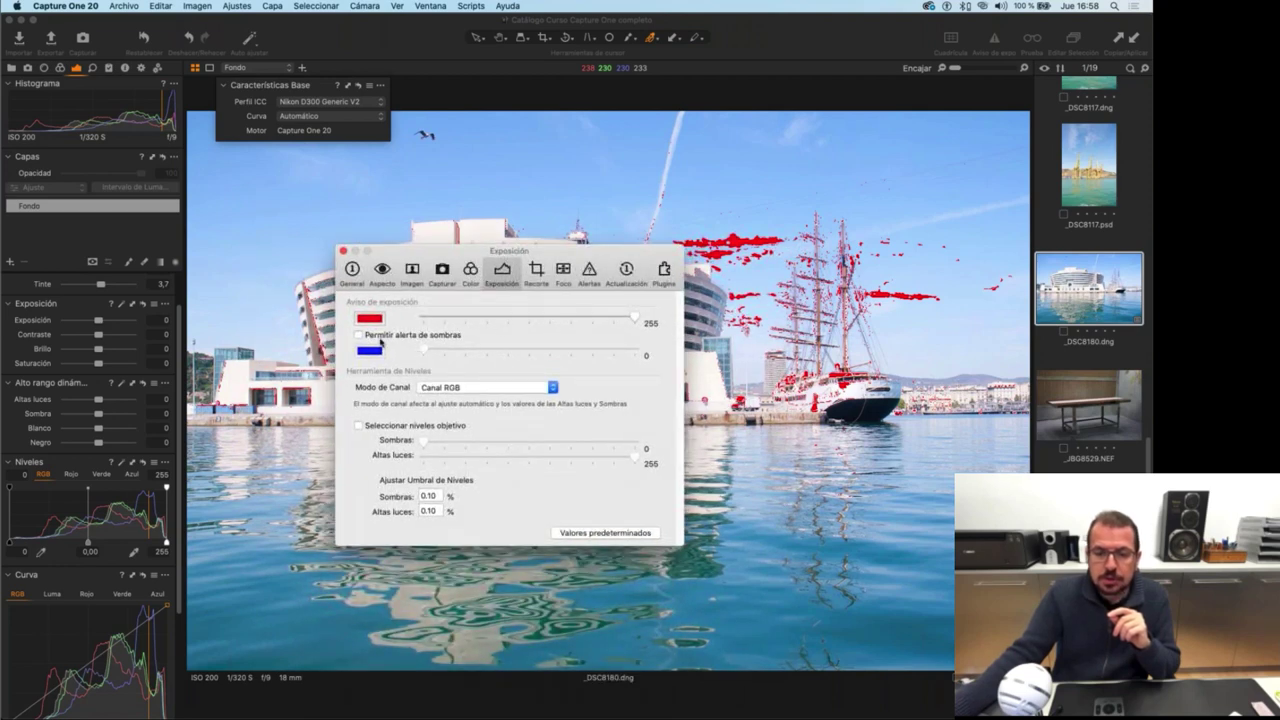
pyautogui.moveTo(633, 317); pyautogui.dragTo(624, 317)
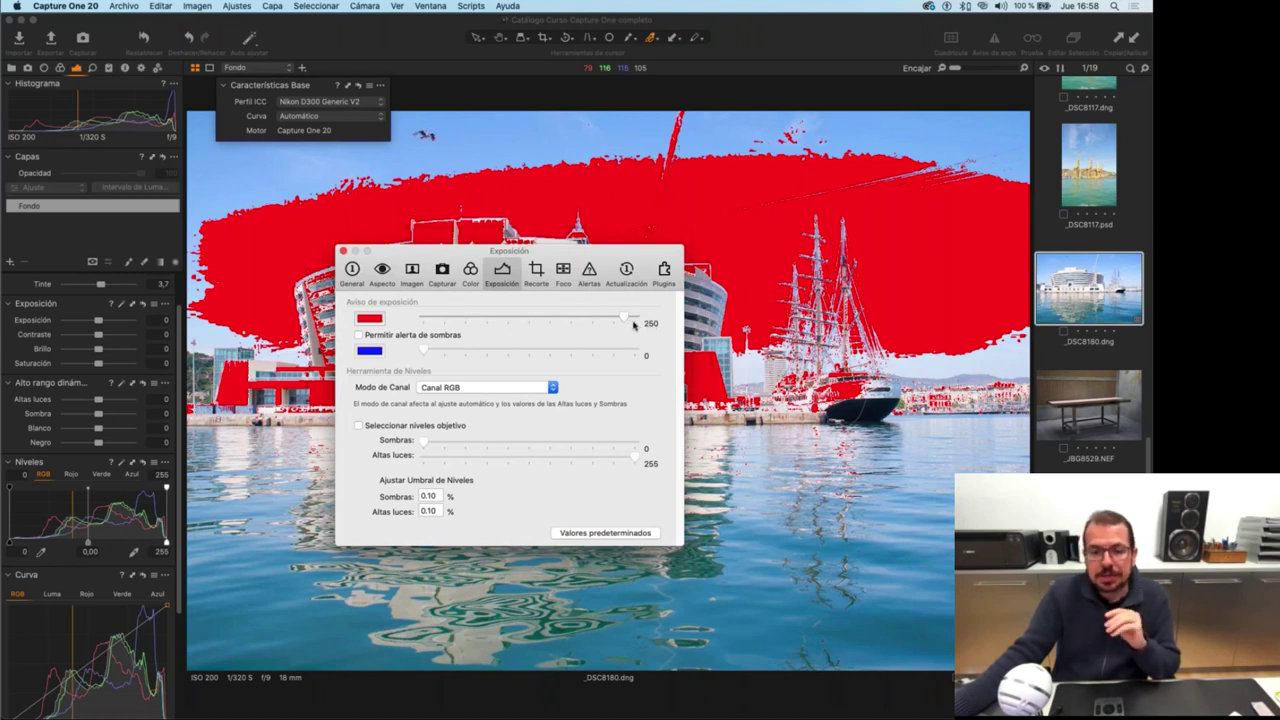
# In the exposure preferences, enable the shadow warning (Permitir alerta de sombras), raise the highlight threshold to 255, and close the preferences.
pyautogui.click(409, 336)
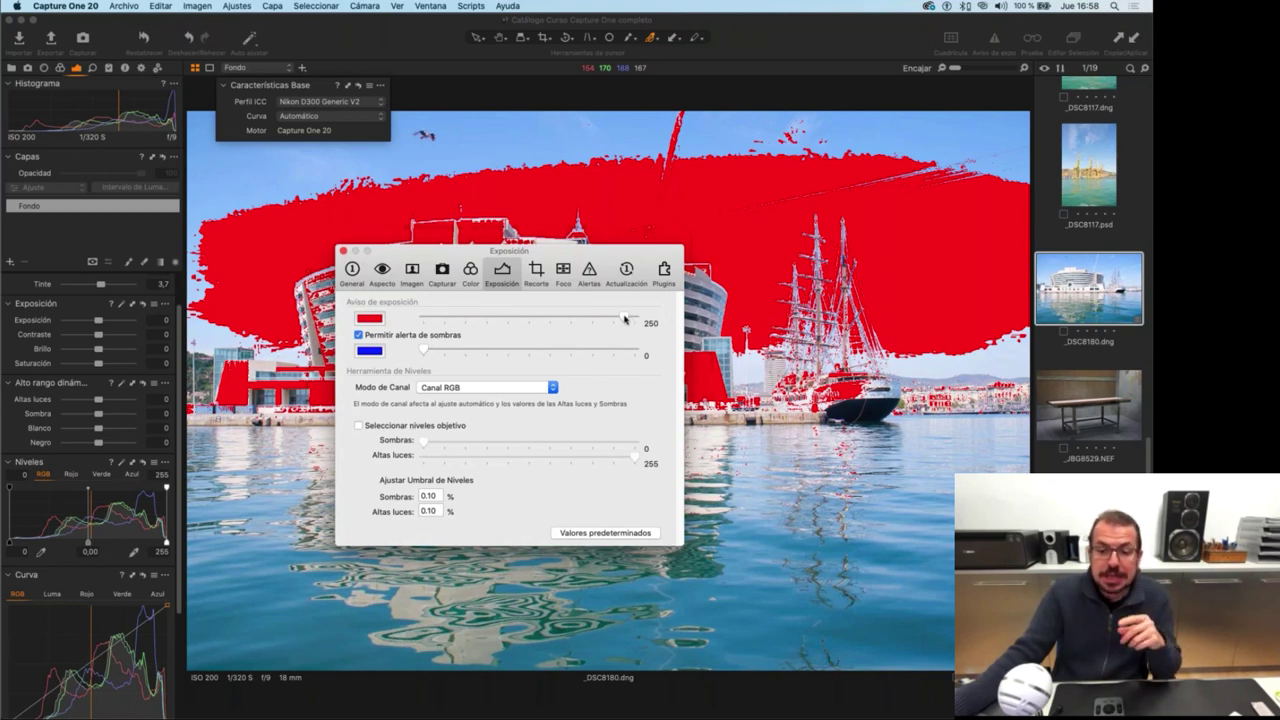
pyautogui.moveTo(626, 319); pyautogui.dragTo(643, 320)
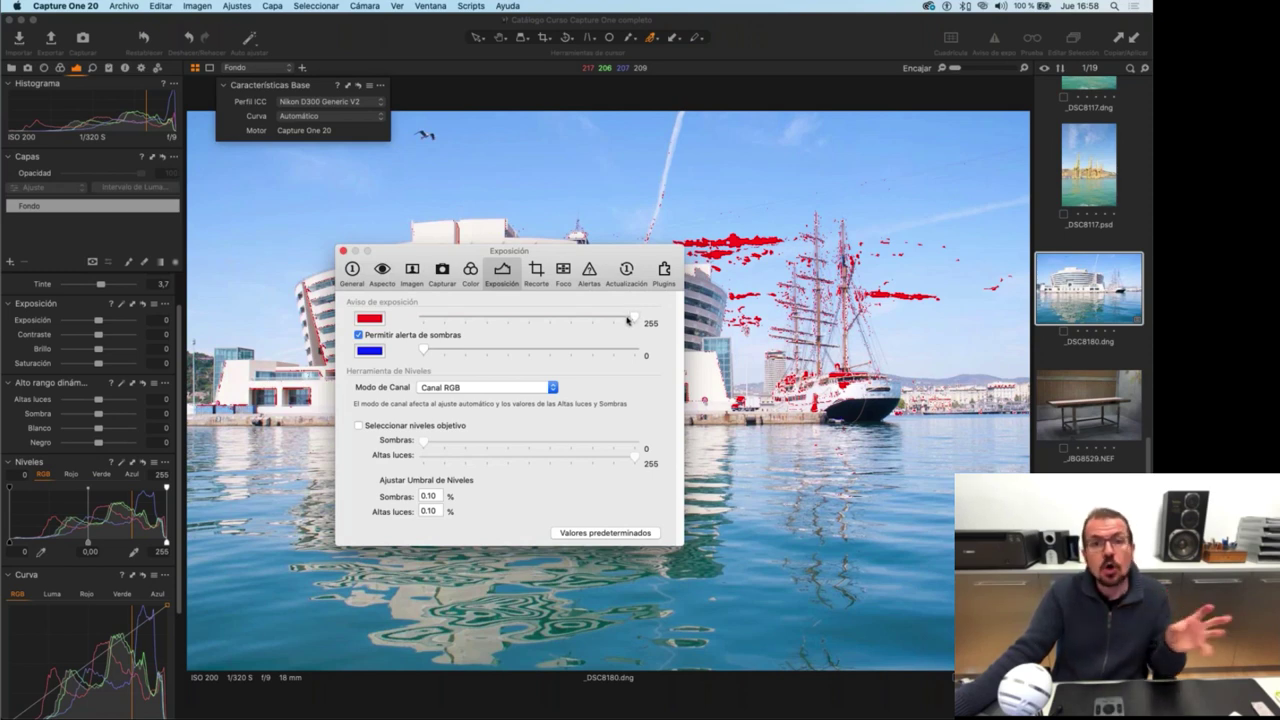
pyautogui.click(343, 251)
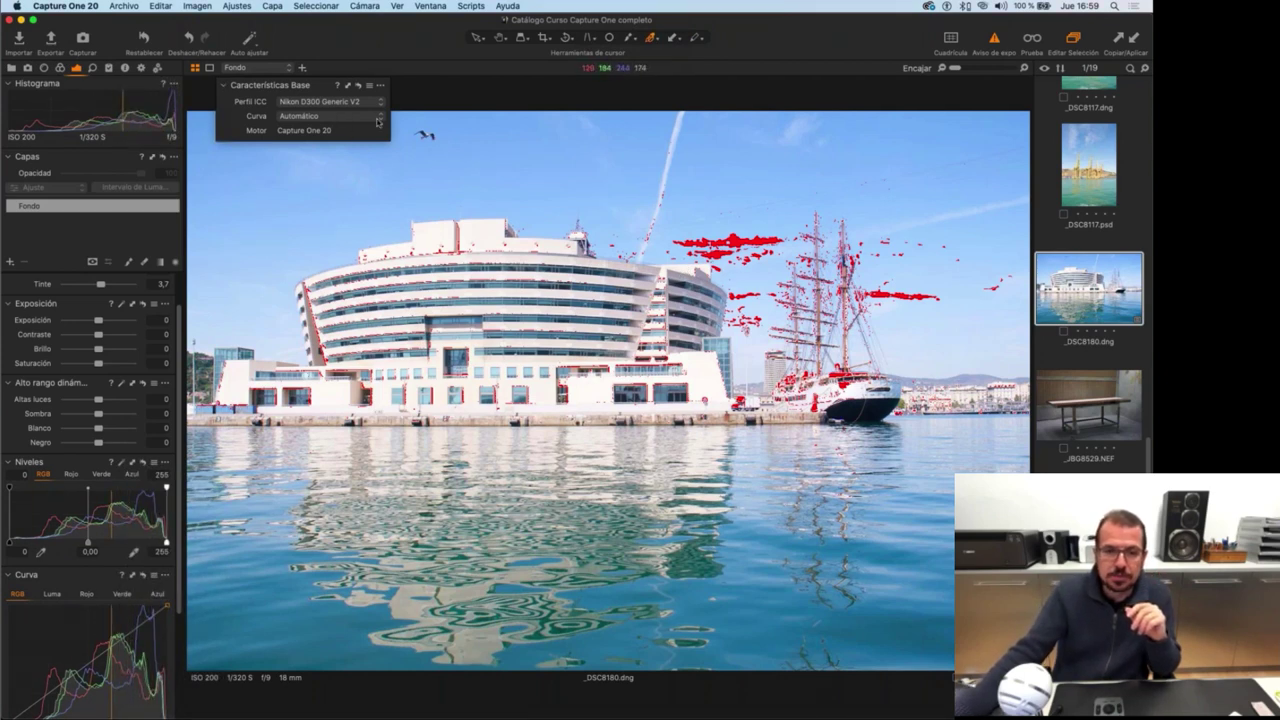
# Compare the harbour photo with the exposure warning off and on, and preview the available curves while keeping Automático.
pyautogui.click(997, 44)
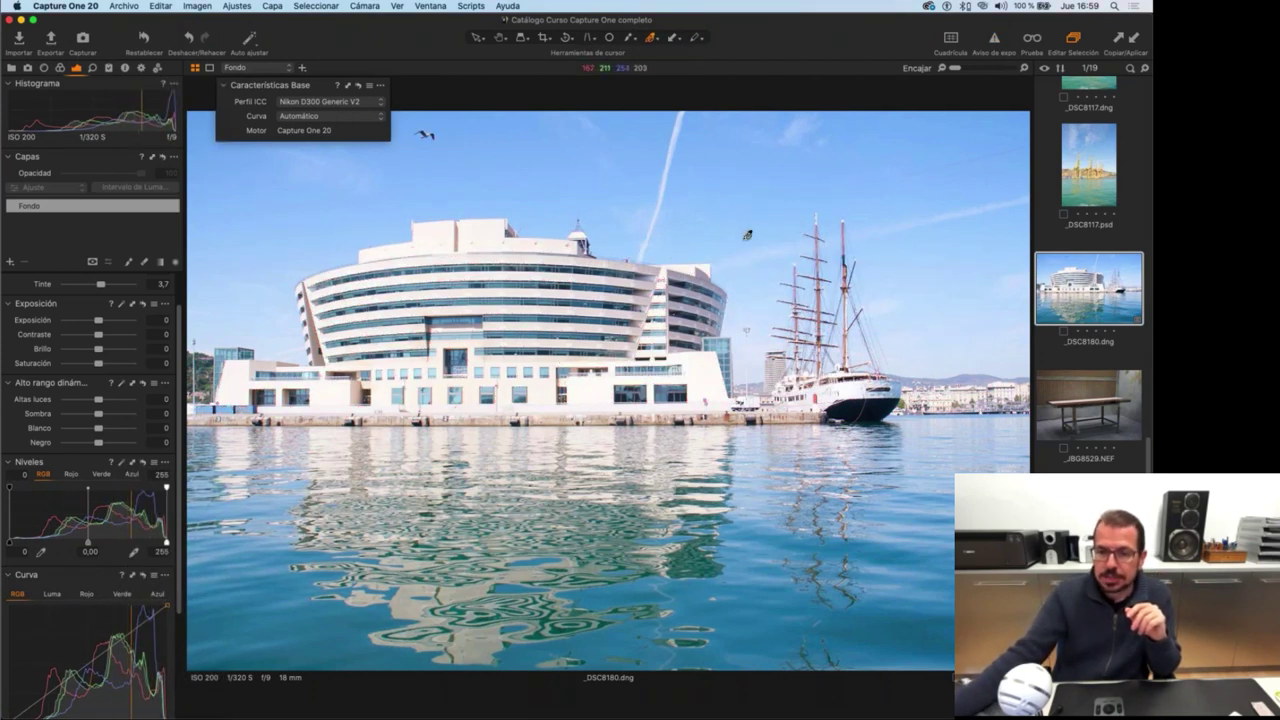
pyautogui.click(998, 39)
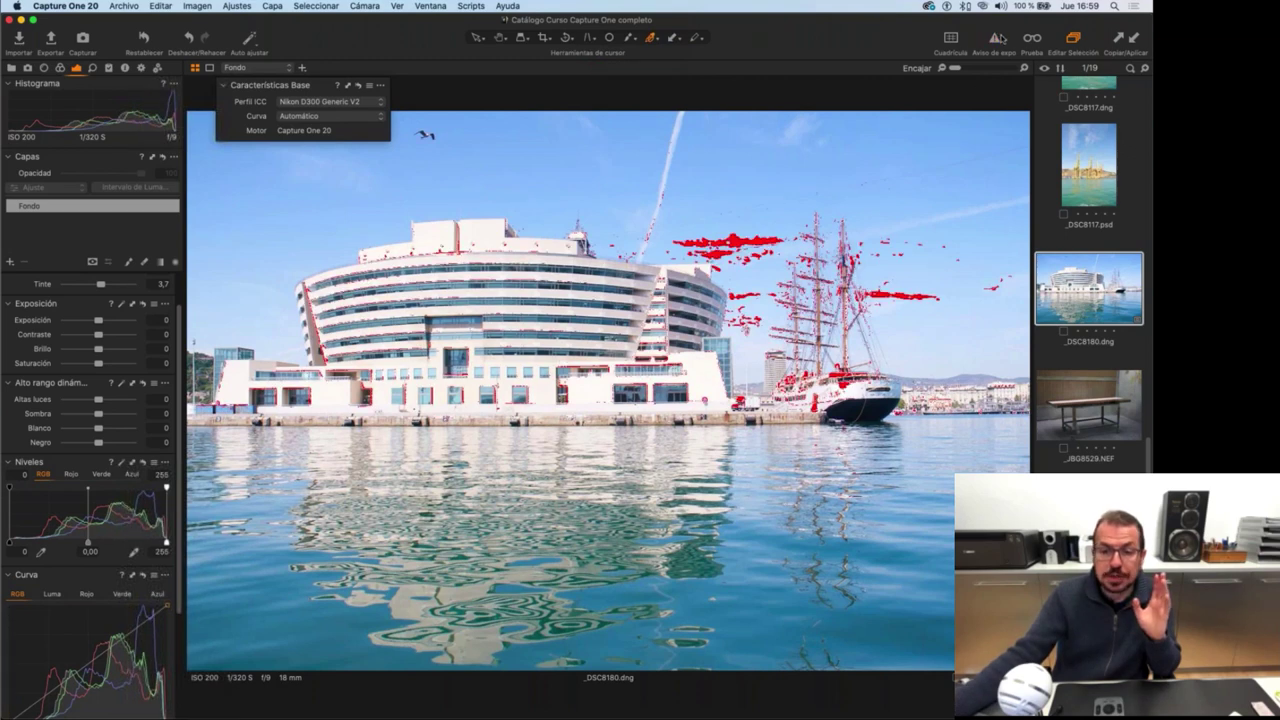
pyautogui.click(998, 39)
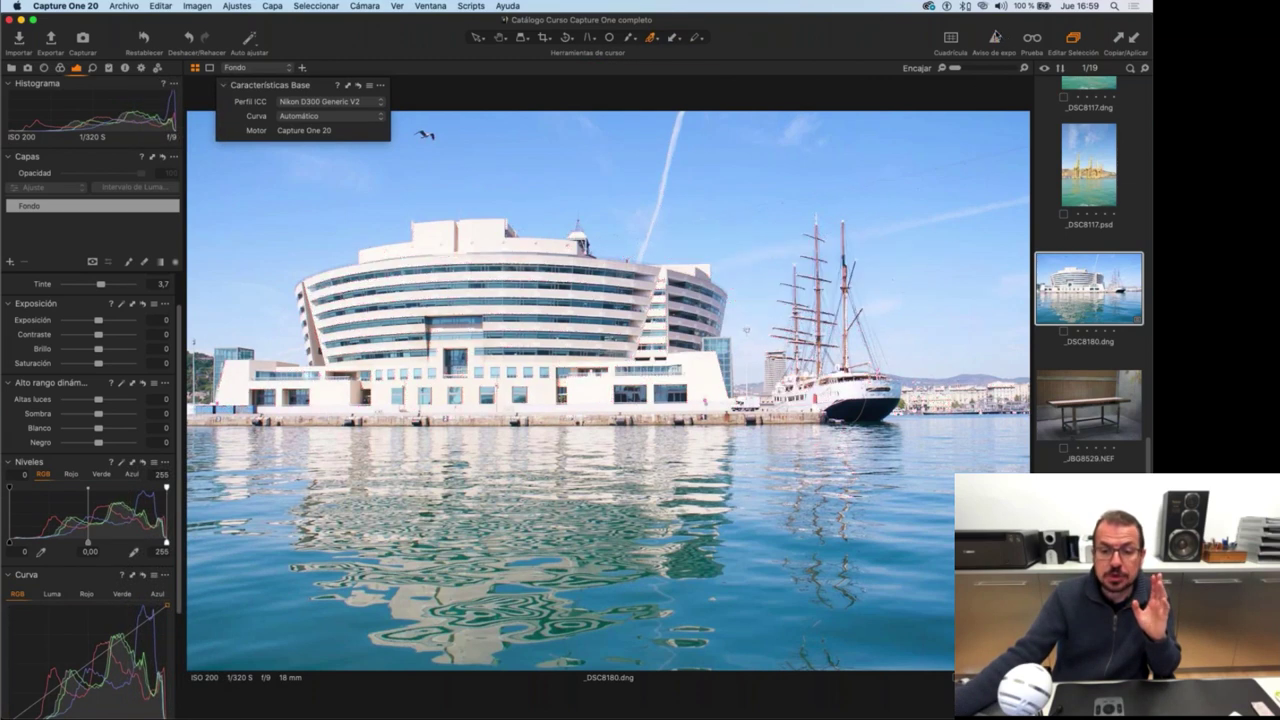
pyautogui.click(278, 117)
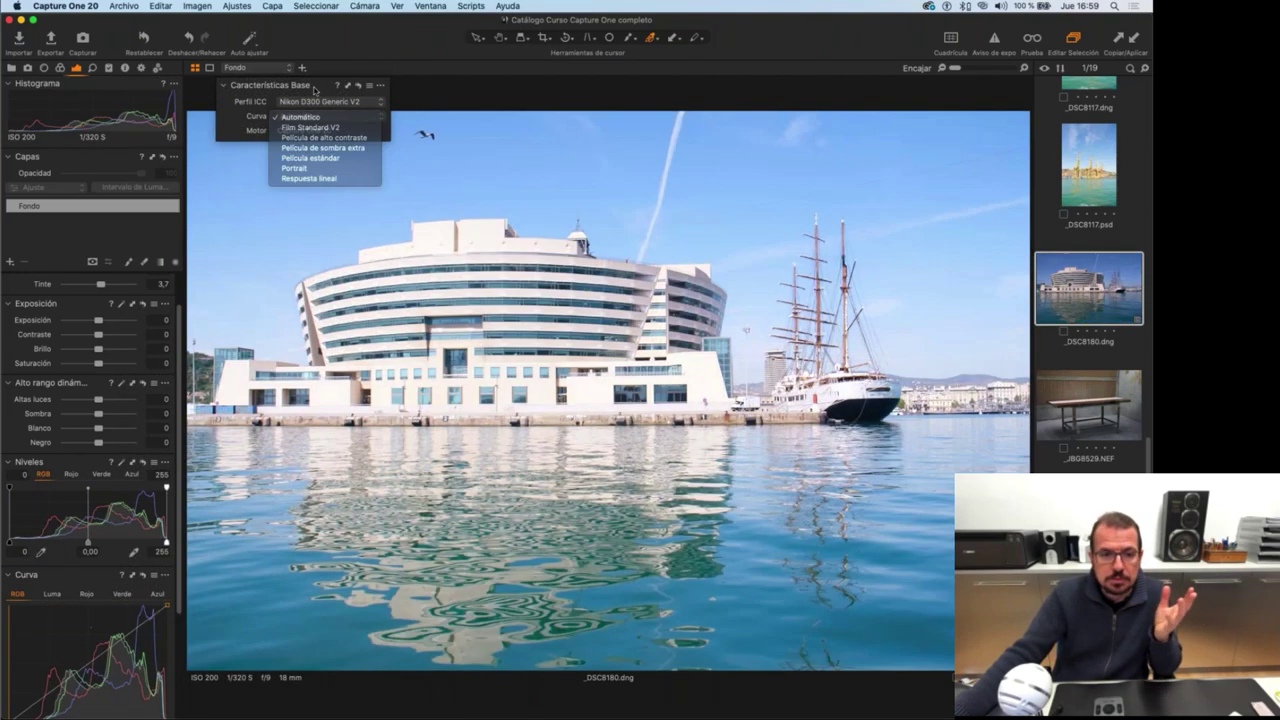
pyautogui.click(300, 117)
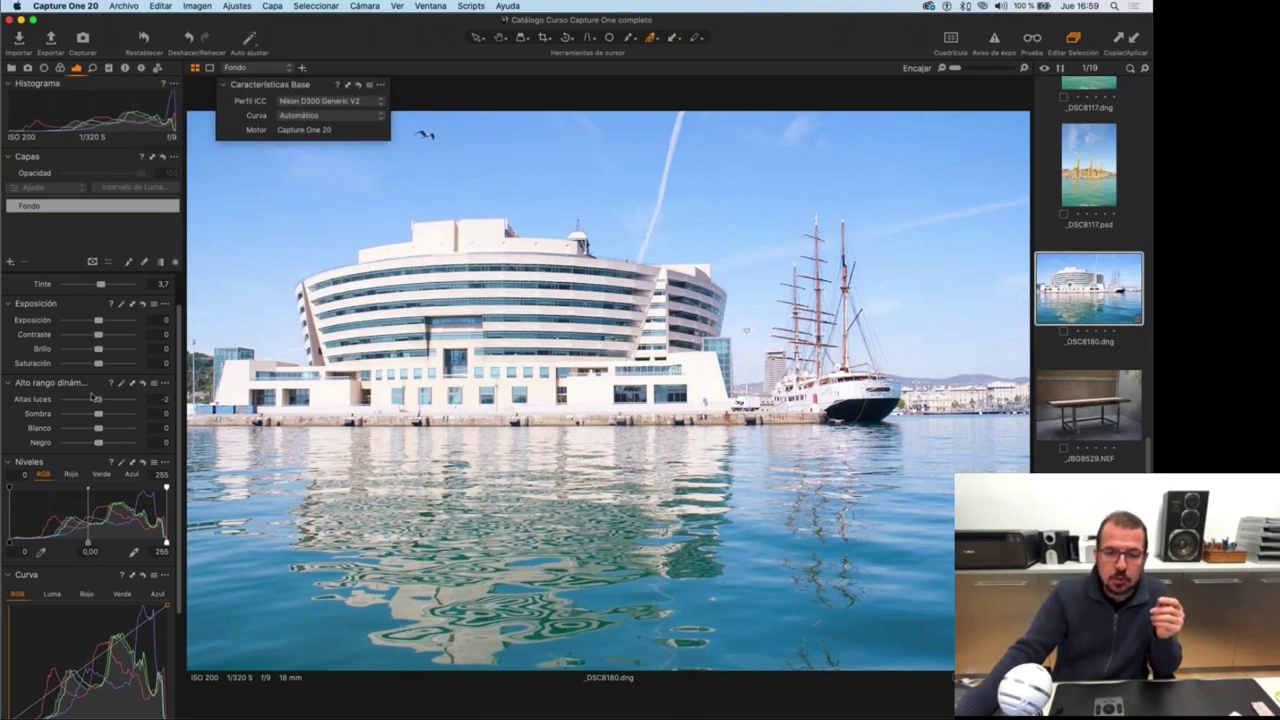
# In the harbour photo's high dynamic range settings, set Altas luces to -100, try Blanco at 90, reset it and set it to 100.
pyautogui.moveTo(95, 398); pyautogui.dragTo(62, 398)
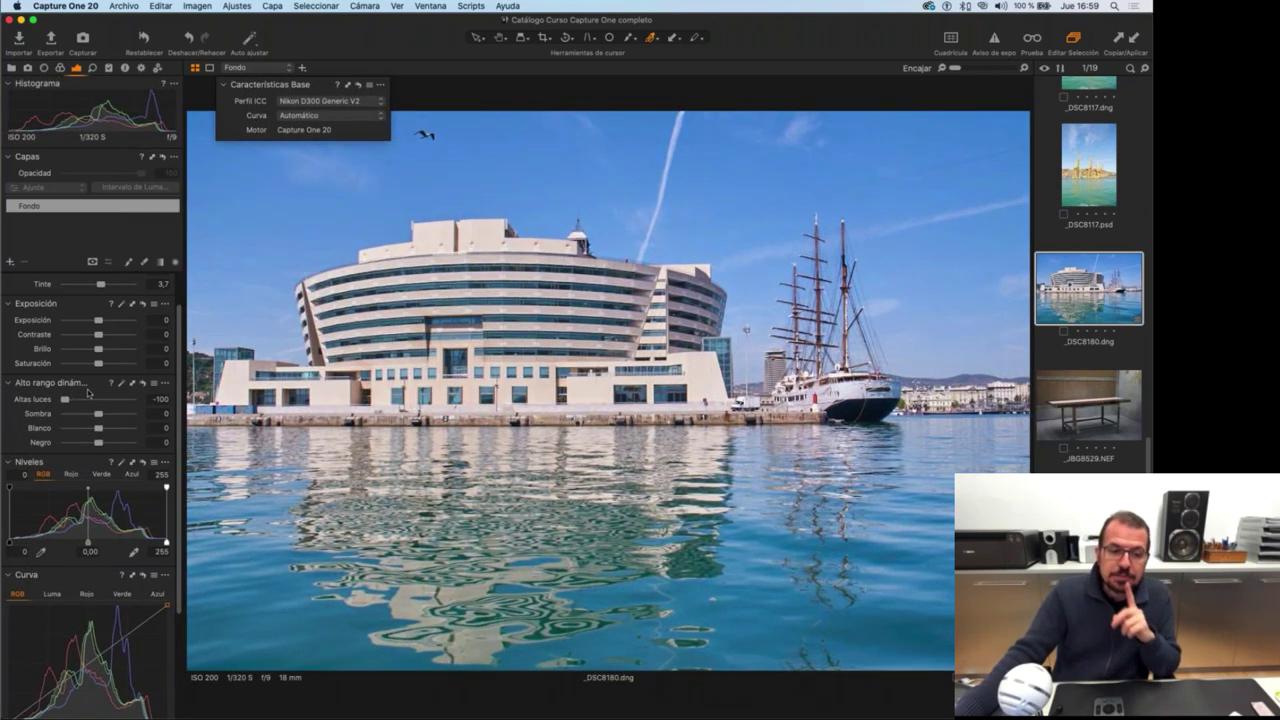
pyautogui.moveTo(98, 428); pyautogui.dragTo(127, 430)
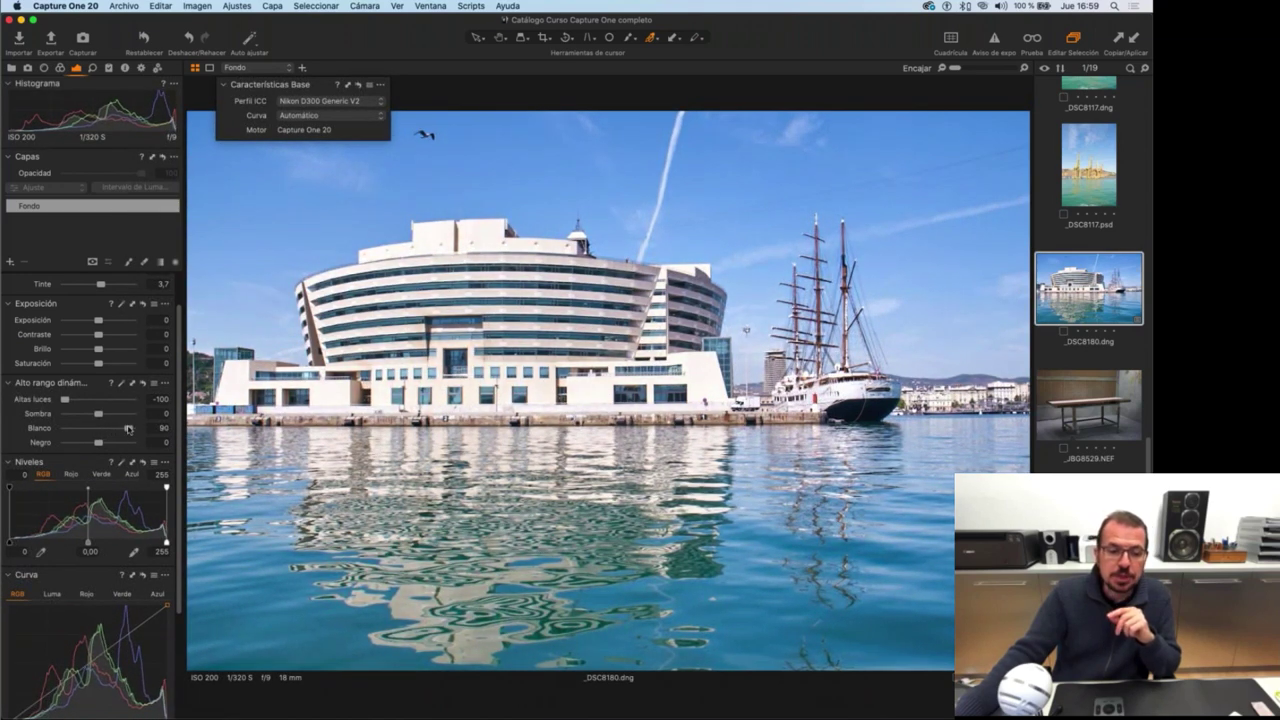
pyautogui.doubleClick(127, 430)
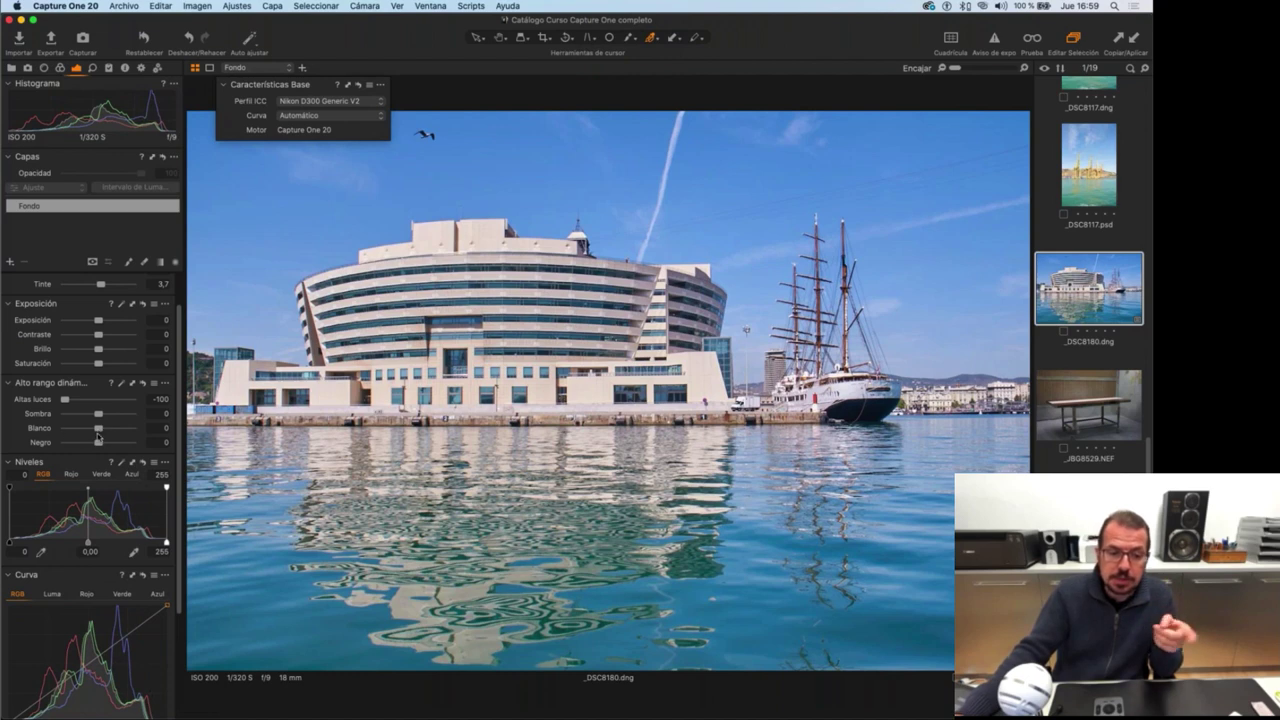
pyautogui.moveTo(98, 428); pyautogui.dragTo(132, 430)
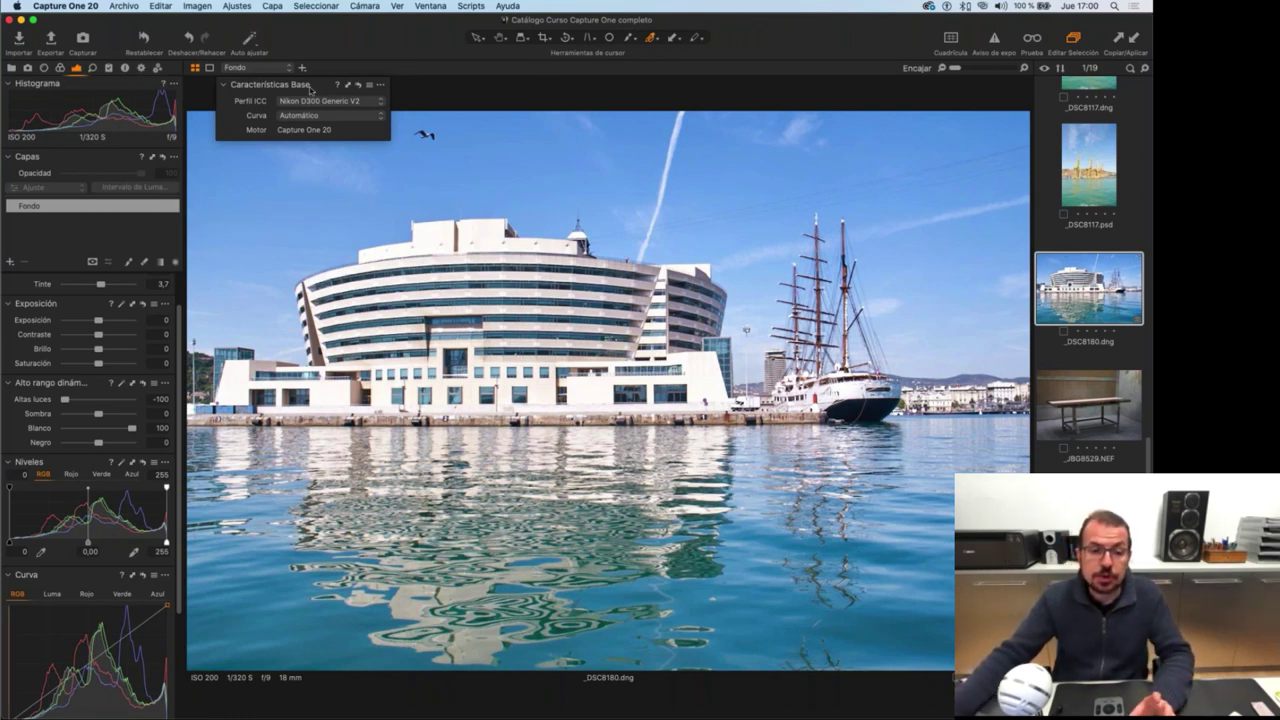
# Move the floating Características Base tool lower over the photo, leaving it expanded, and turn on the exposure warning.
pyautogui.moveTo(310, 88); pyautogui.dragTo(316, 139)
pyautogui.click(240, 135)
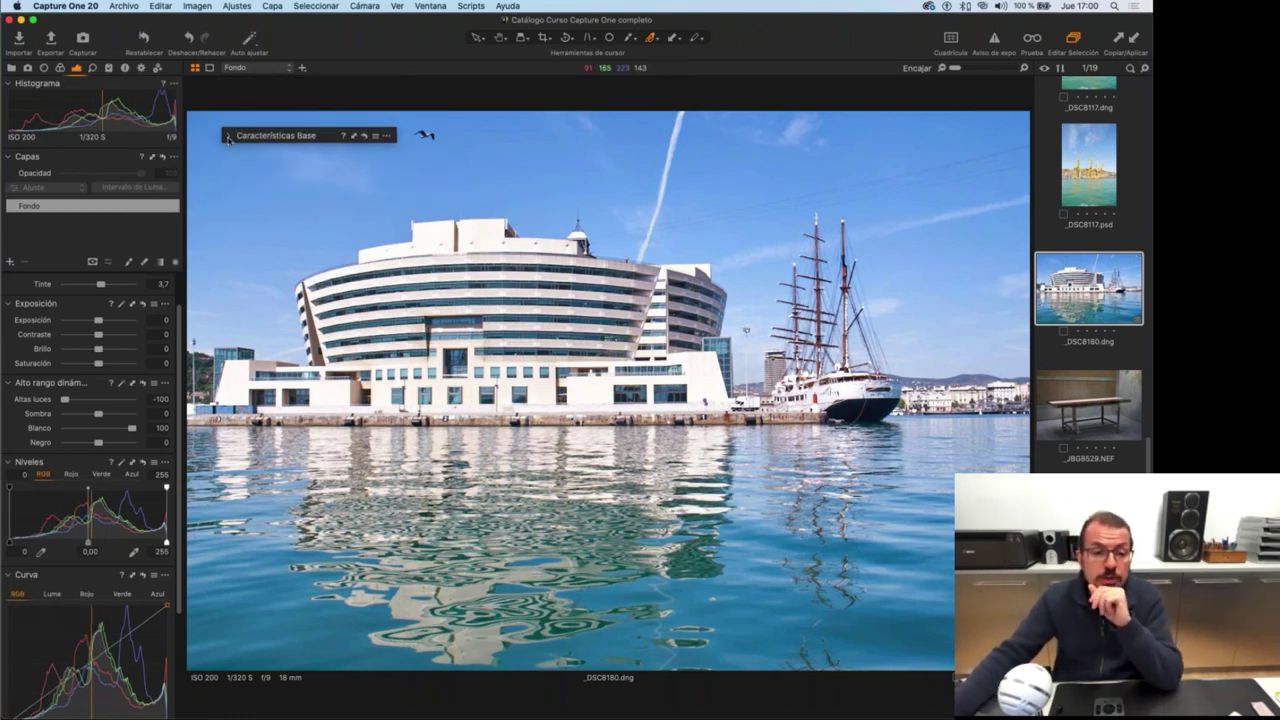
pyautogui.click(228, 136)
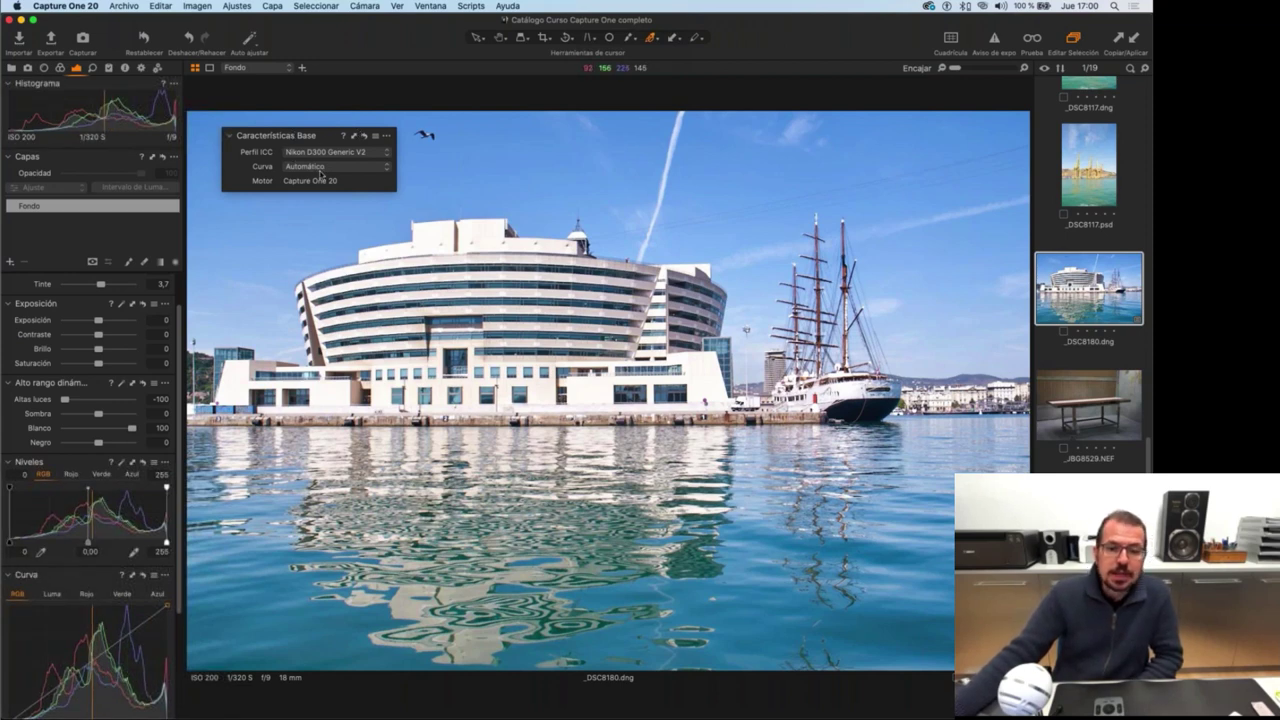
pyautogui.click(999, 54)
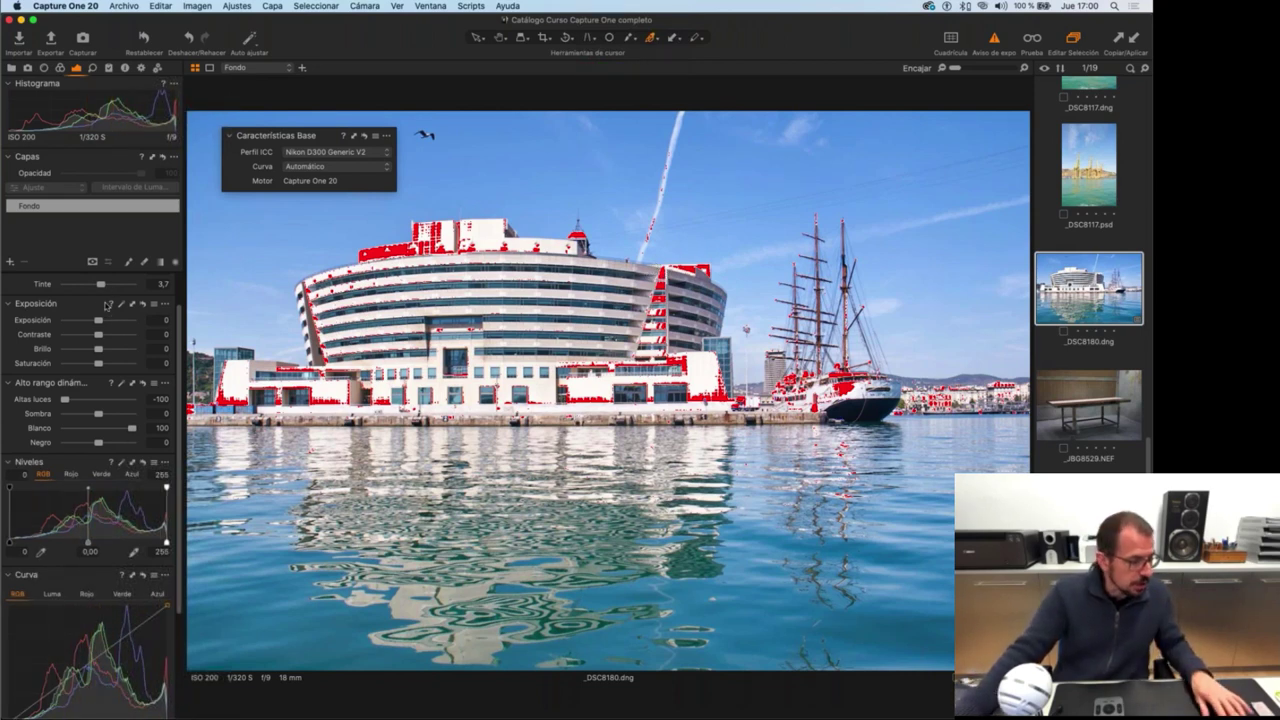
# Try the Respuesta lineal curve at an exposure of -1,44, then restore the Automático curve and reset the exposure.
pyautogui.scroll(1, 105, 306)
pyautogui.scroll(3, 105, 306)
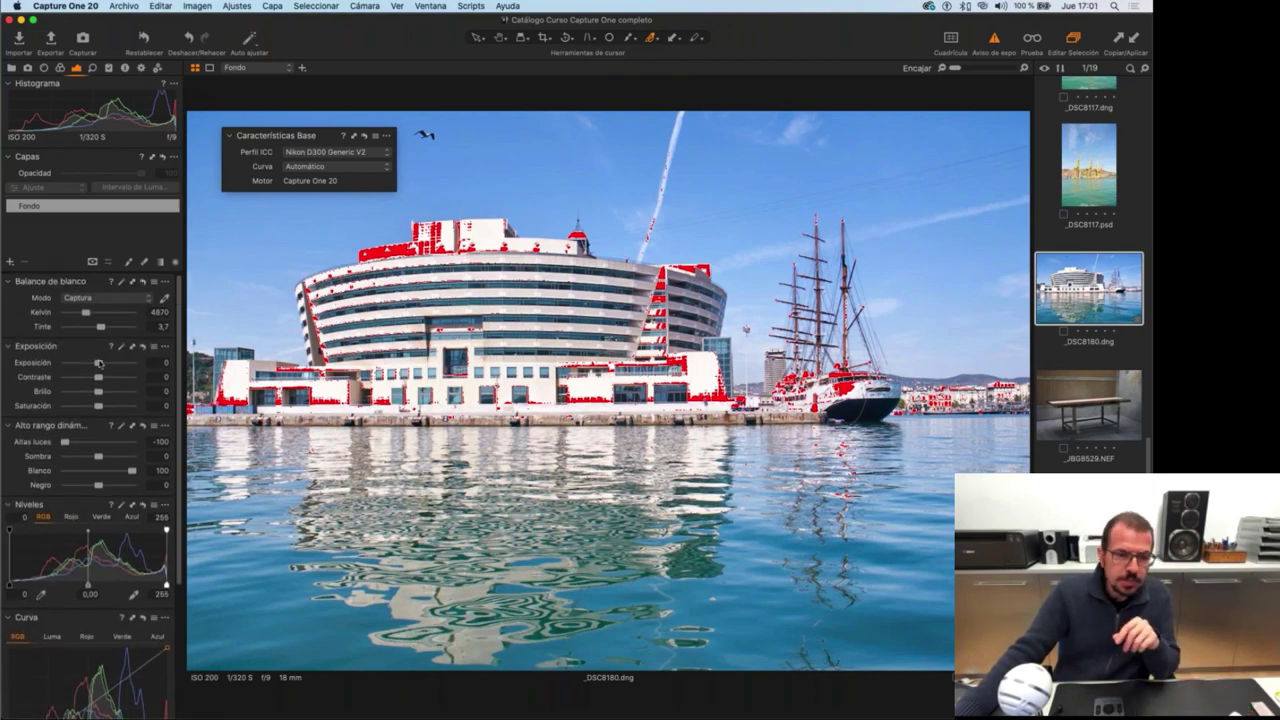
pyautogui.moveTo(98, 362); pyautogui.dragTo(86, 365)
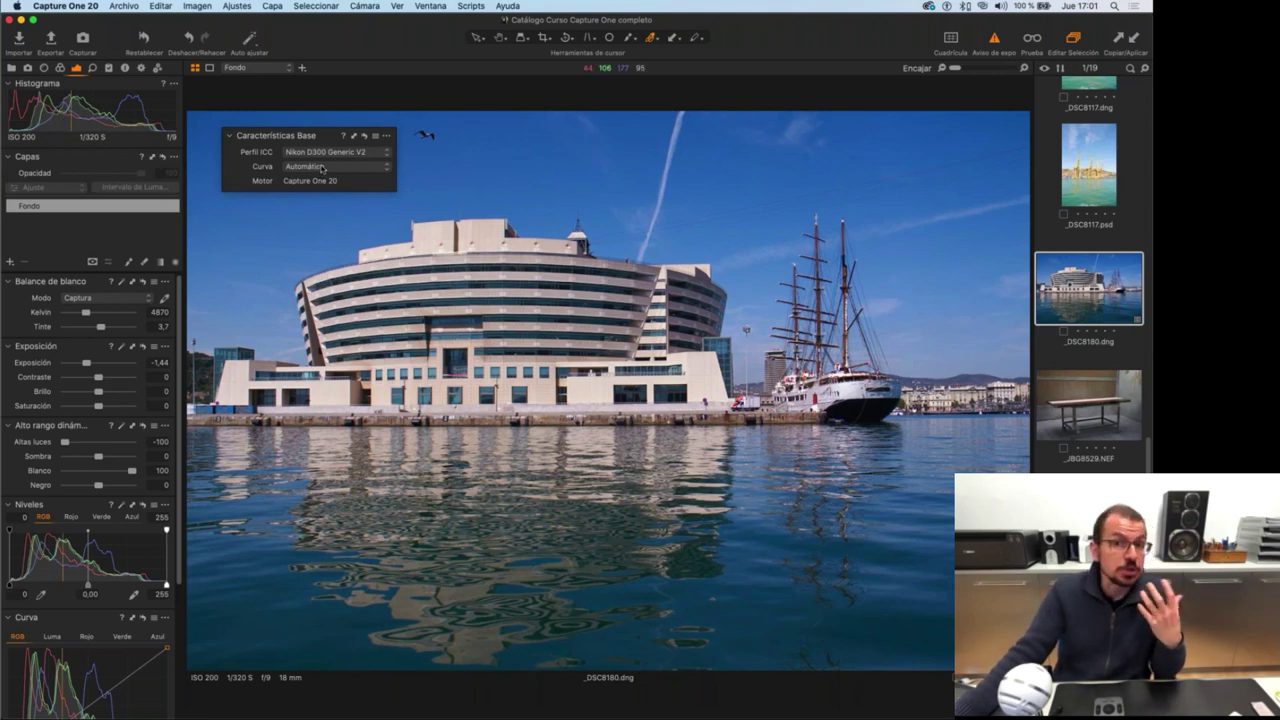
pyautogui.click(357, 172)
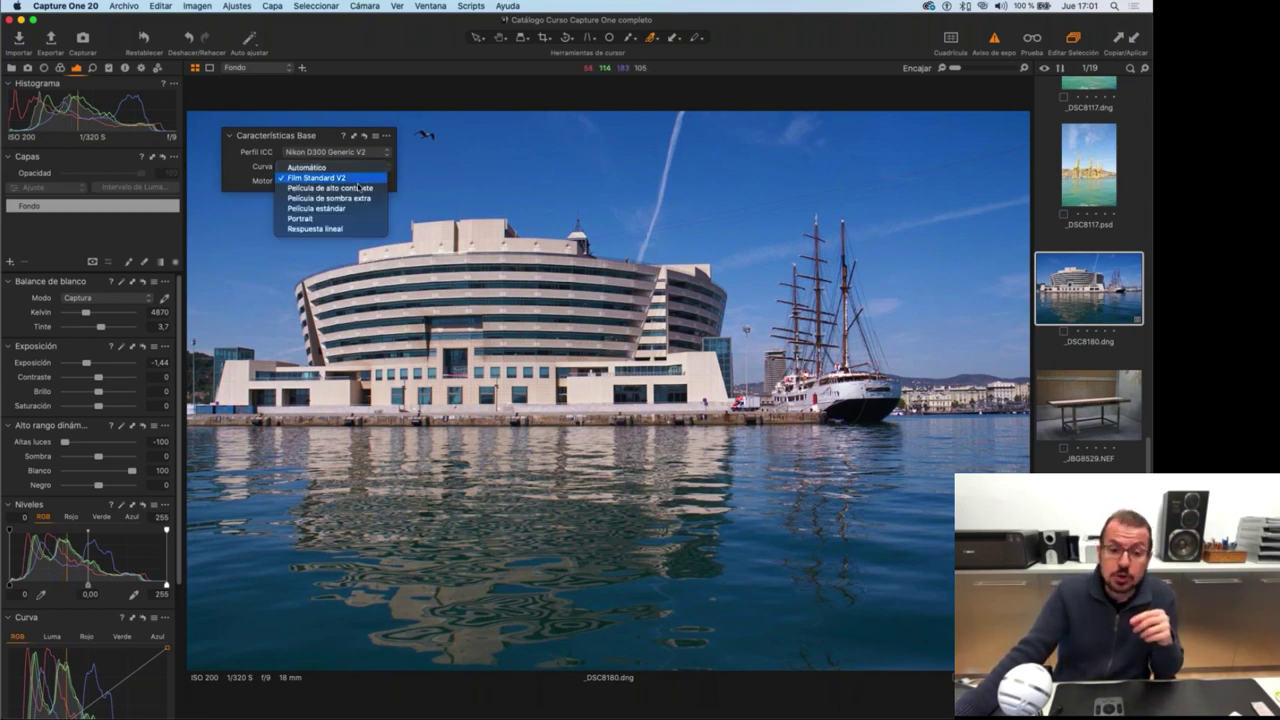
pyautogui.click(315, 228)
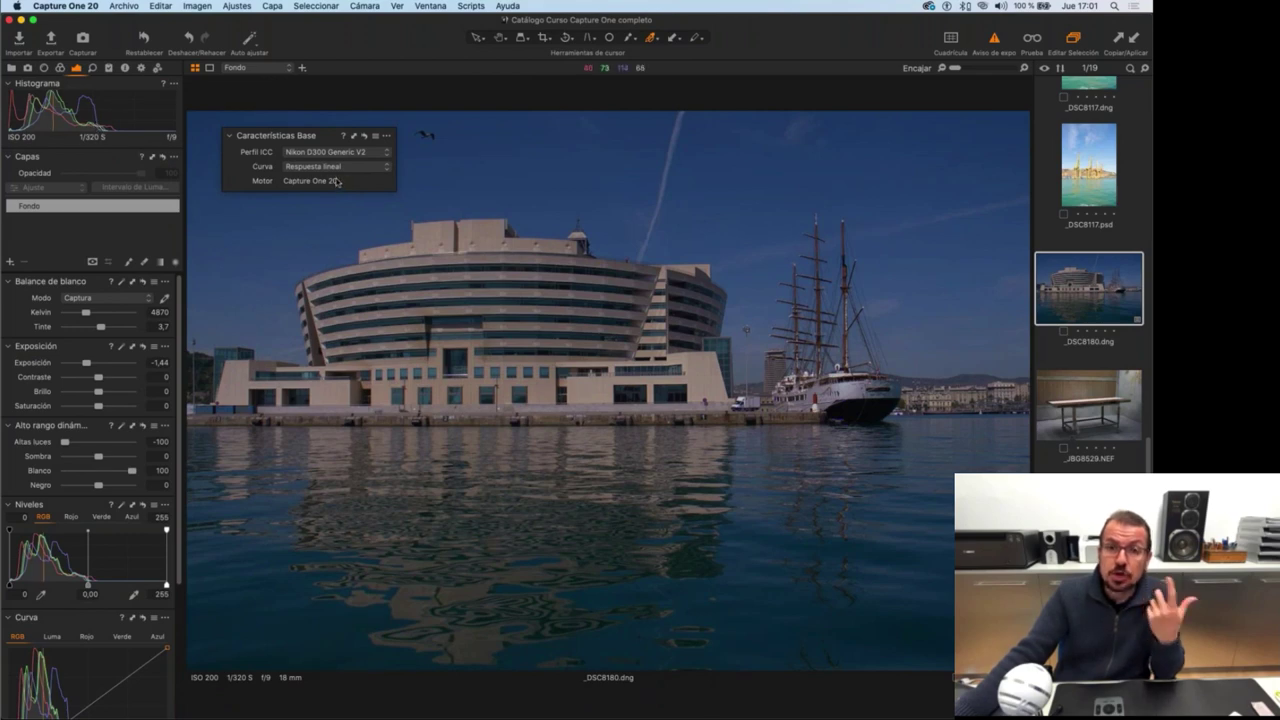
pyautogui.click(347, 168)
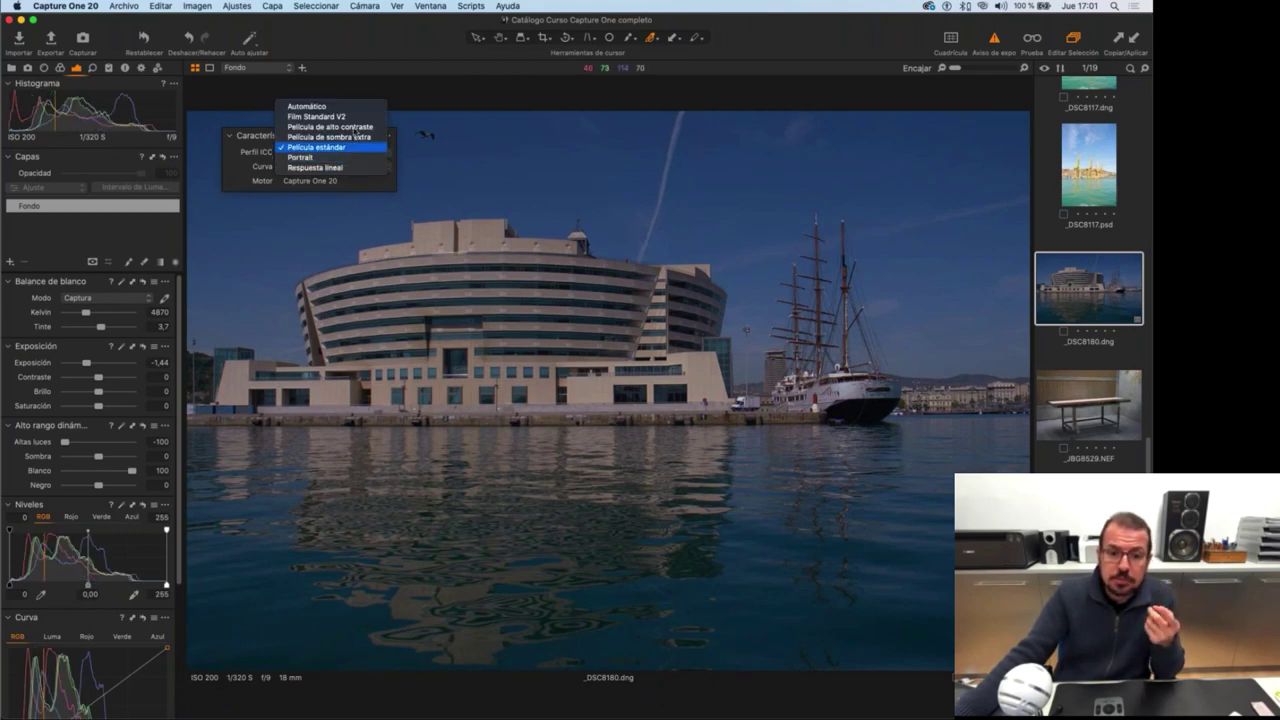
pyautogui.click(320, 104)
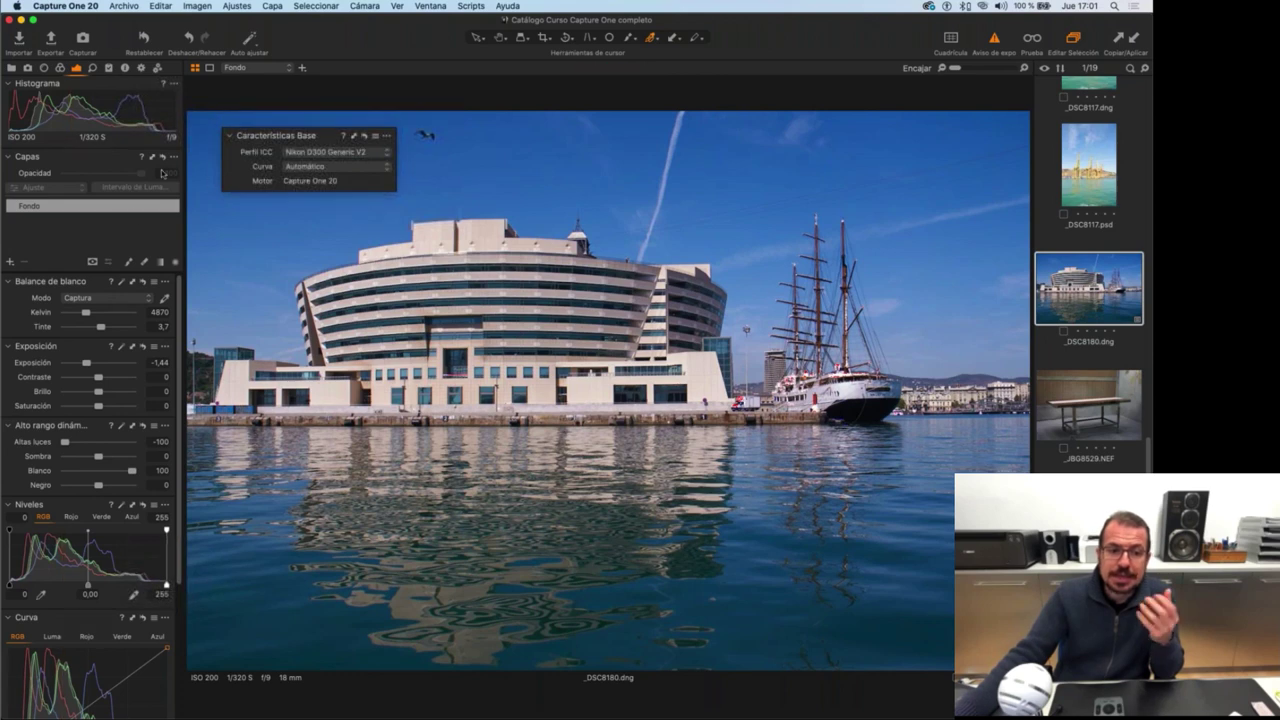
pyautogui.doubleClick(87, 365)
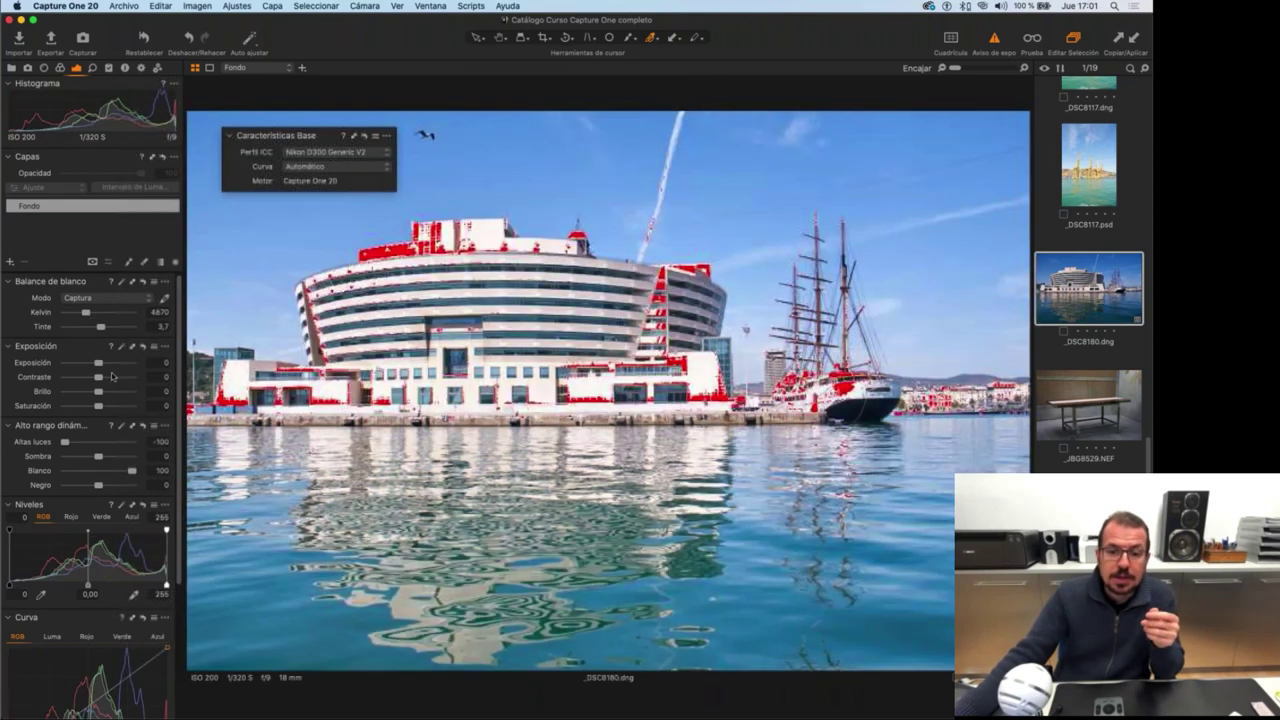
# Test the Respuesta lineal curve with the exposure at -0,43 and back at 0, and reset all adjustments of the harbour photo.
pyautogui.click(320, 168)
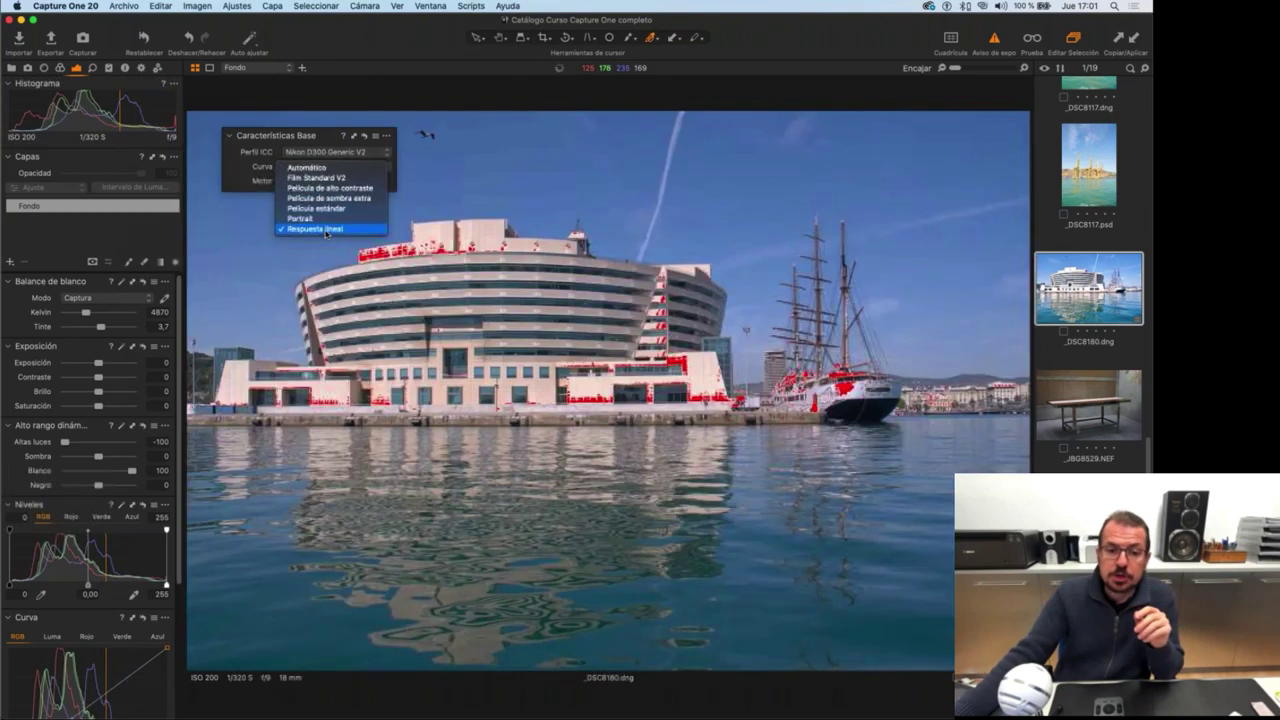
pyautogui.click(315, 229)
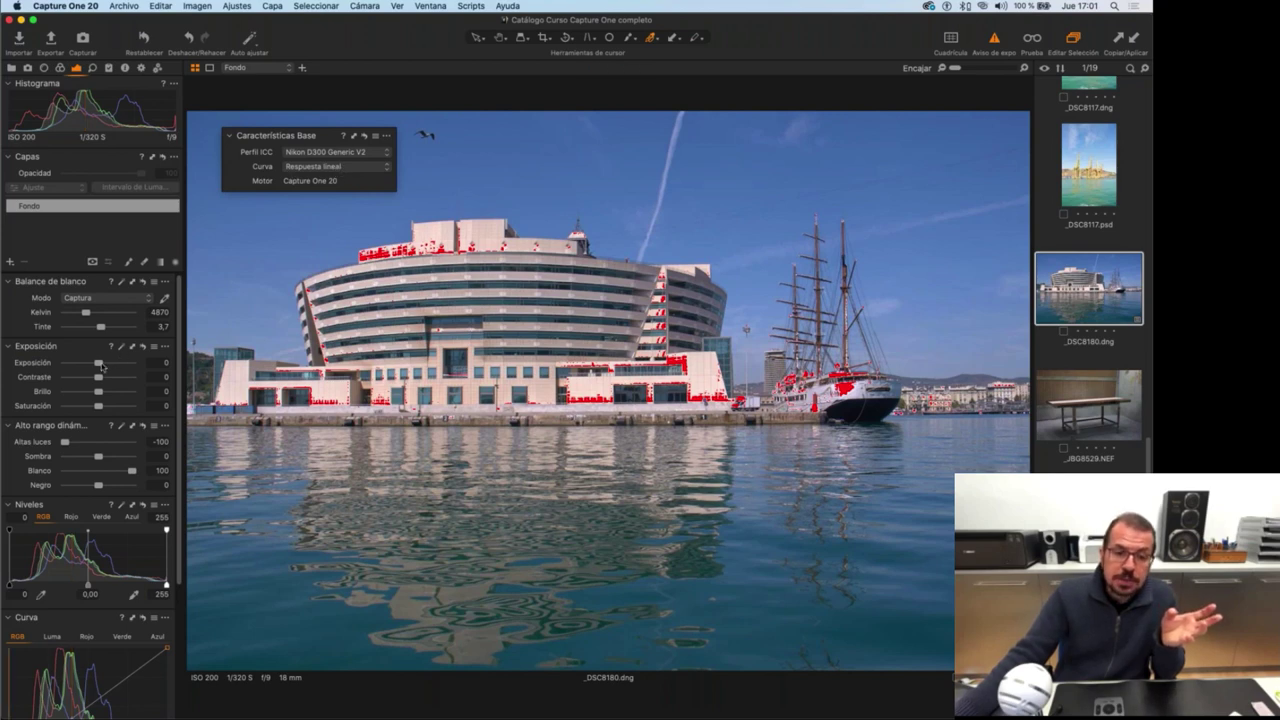
pyautogui.moveTo(99, 363); pyautogui.dragTo(95, 363)
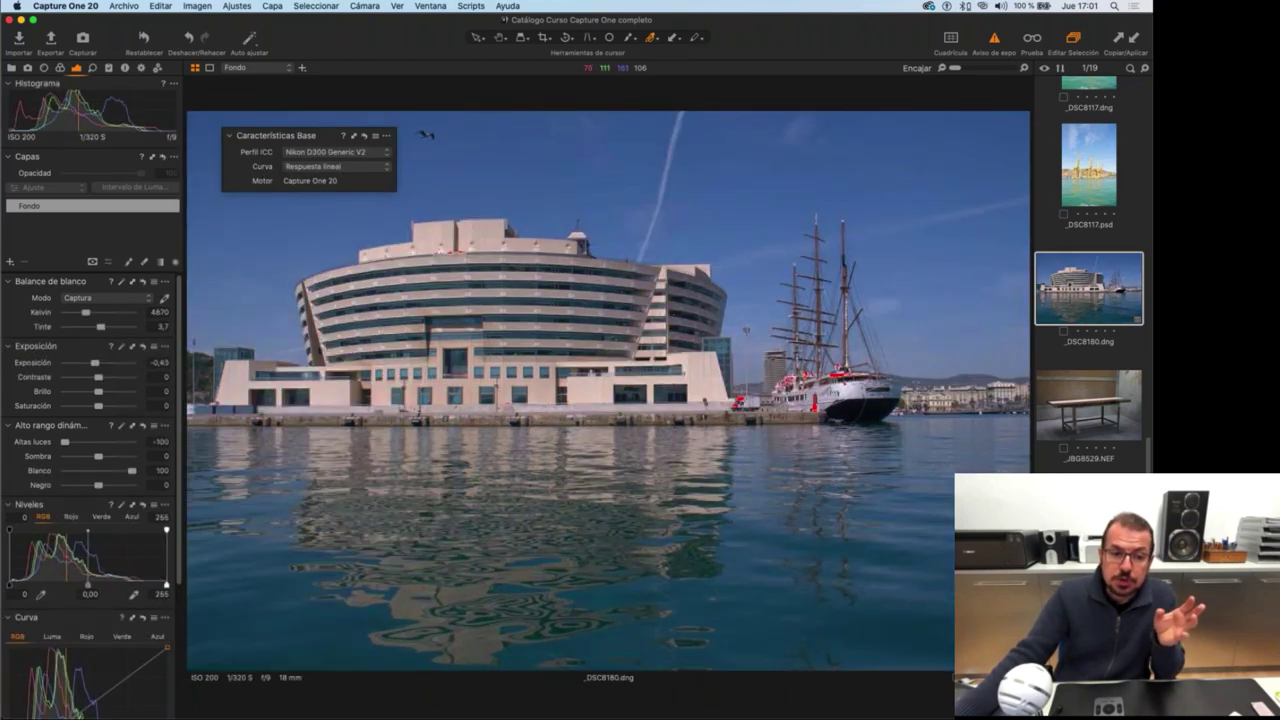
pyautogui.moveTo(95, 365); pyautogui.dragTo(99, 368)
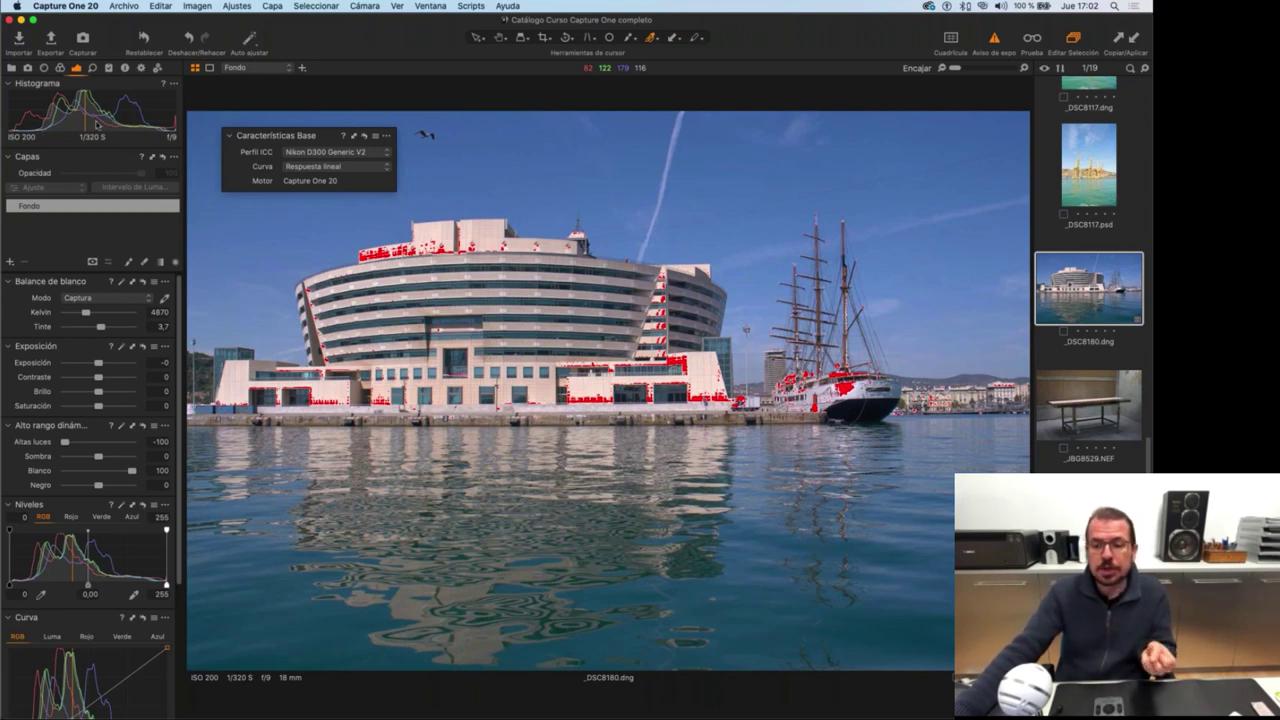
pyautogui.click(143, 38)
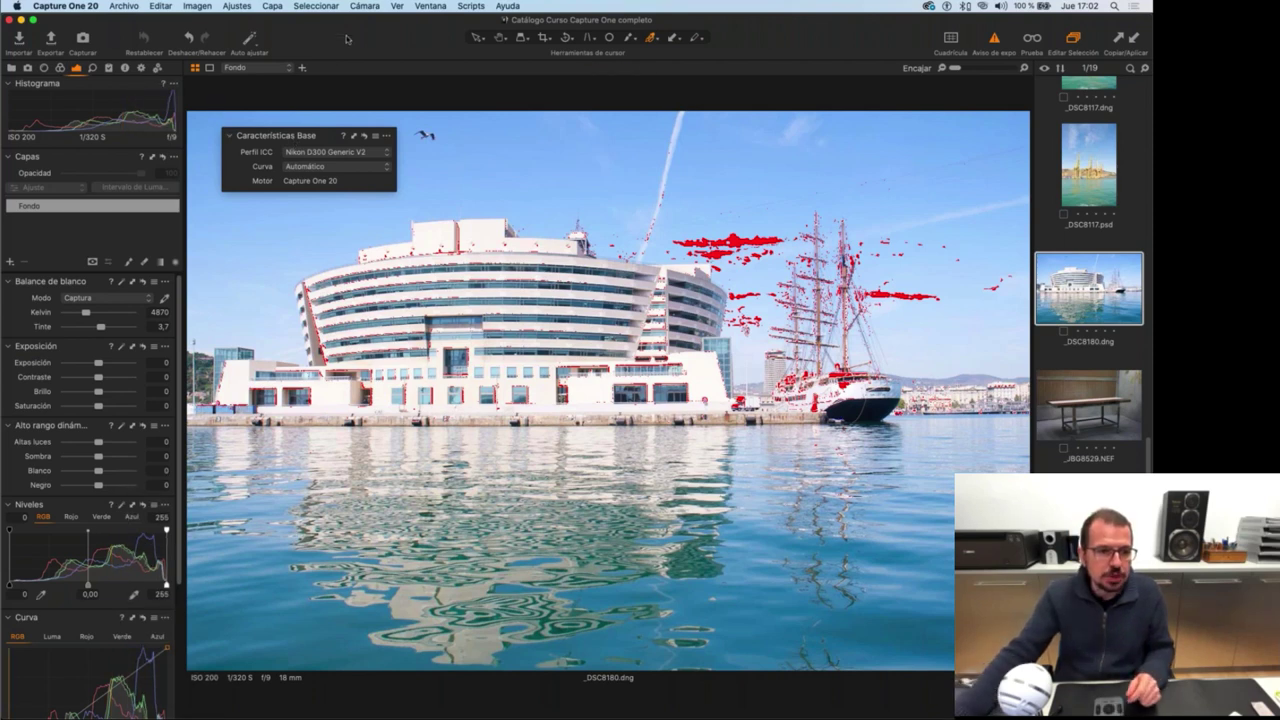
# Load the default workspace (Valor predeterminado) and show the lens tools for the photo _DSC7887.NEF.
pyautogui.click(428, 6)
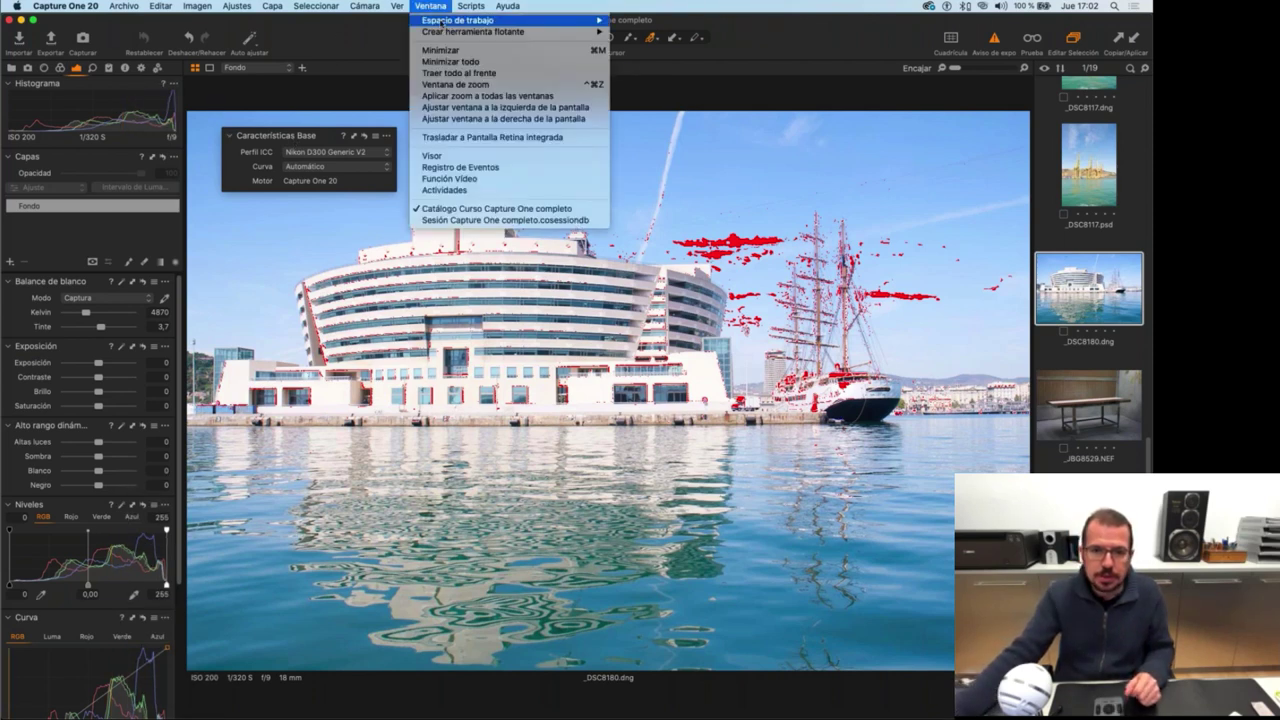
pyautogui.moveTo(472, 22)
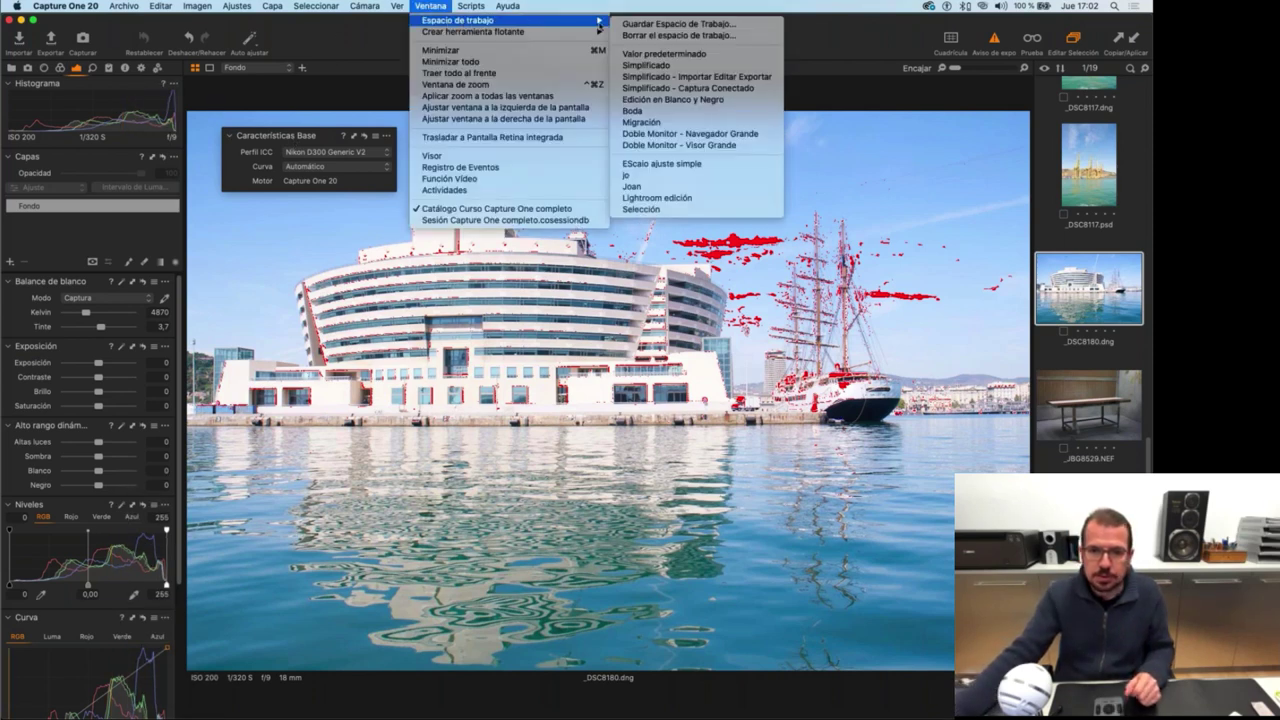
pyautogui.click(665, 54)
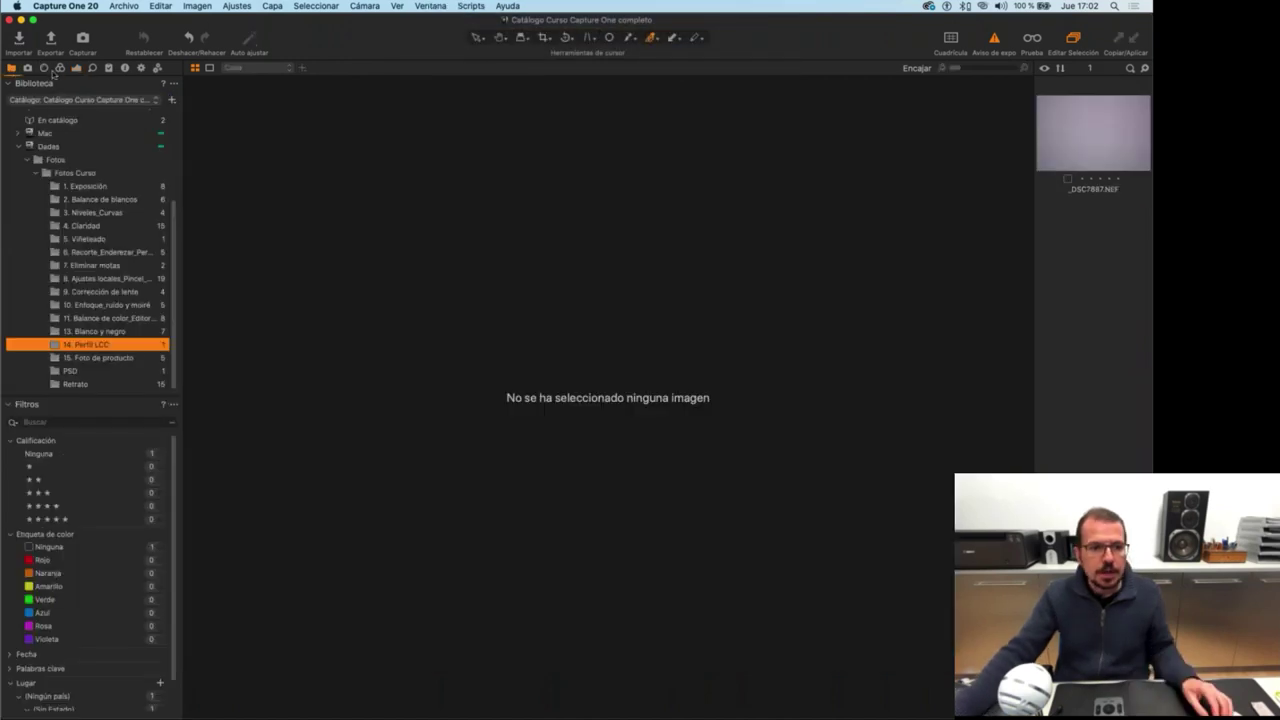
pyautogui.click(44, 67)
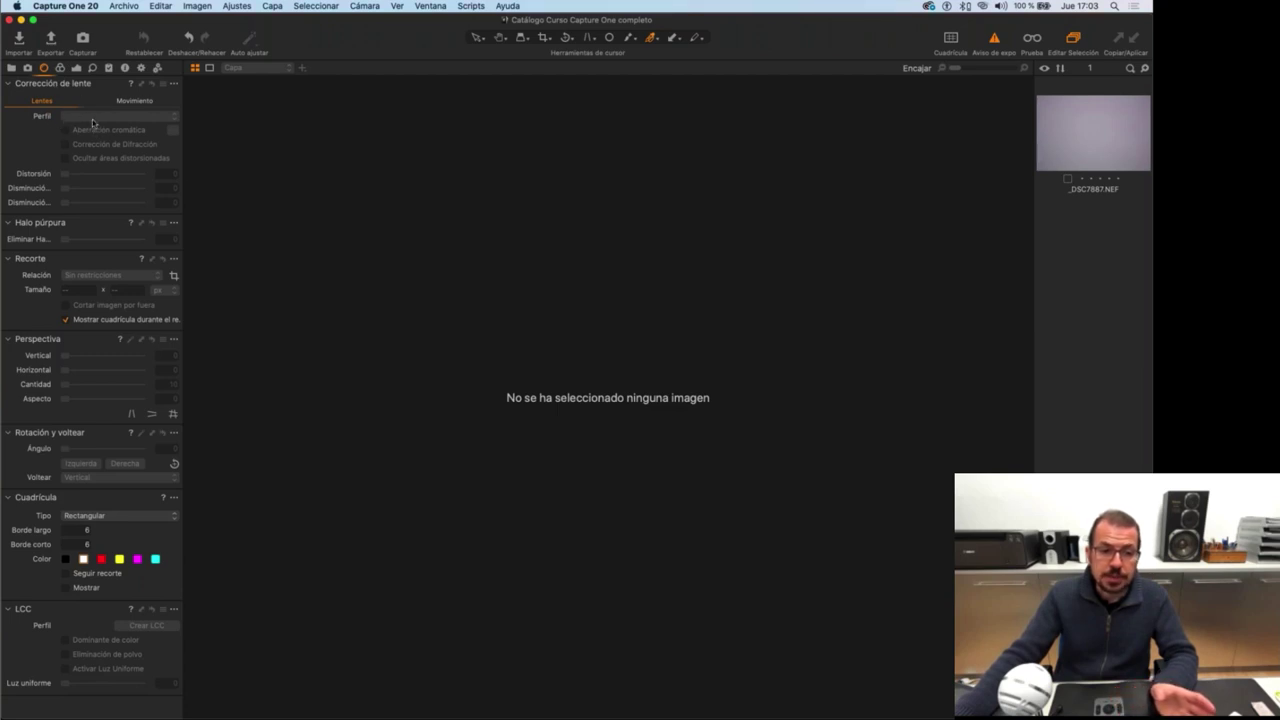
pyautogui.click(1129, 122)
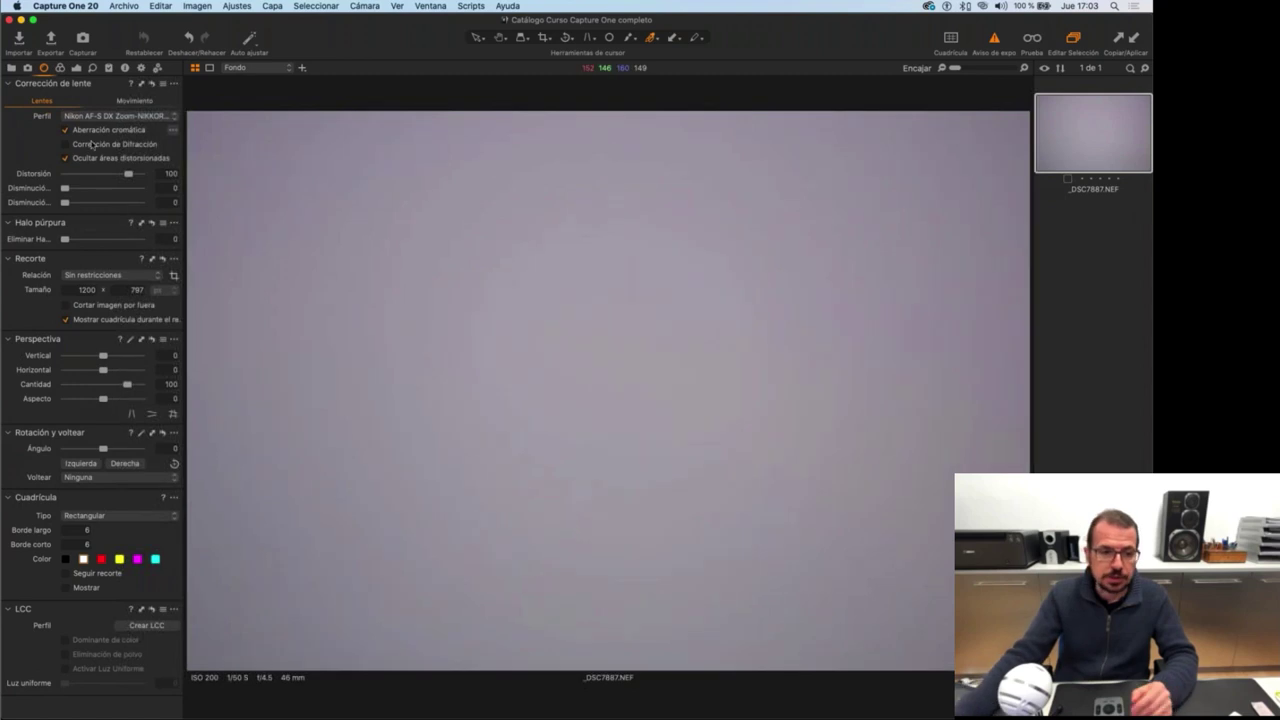
# Examine the manufacturers and Nikon lens profiles offered for lens correction, keeping the selected profile.
pyautogui.click(131, 117)
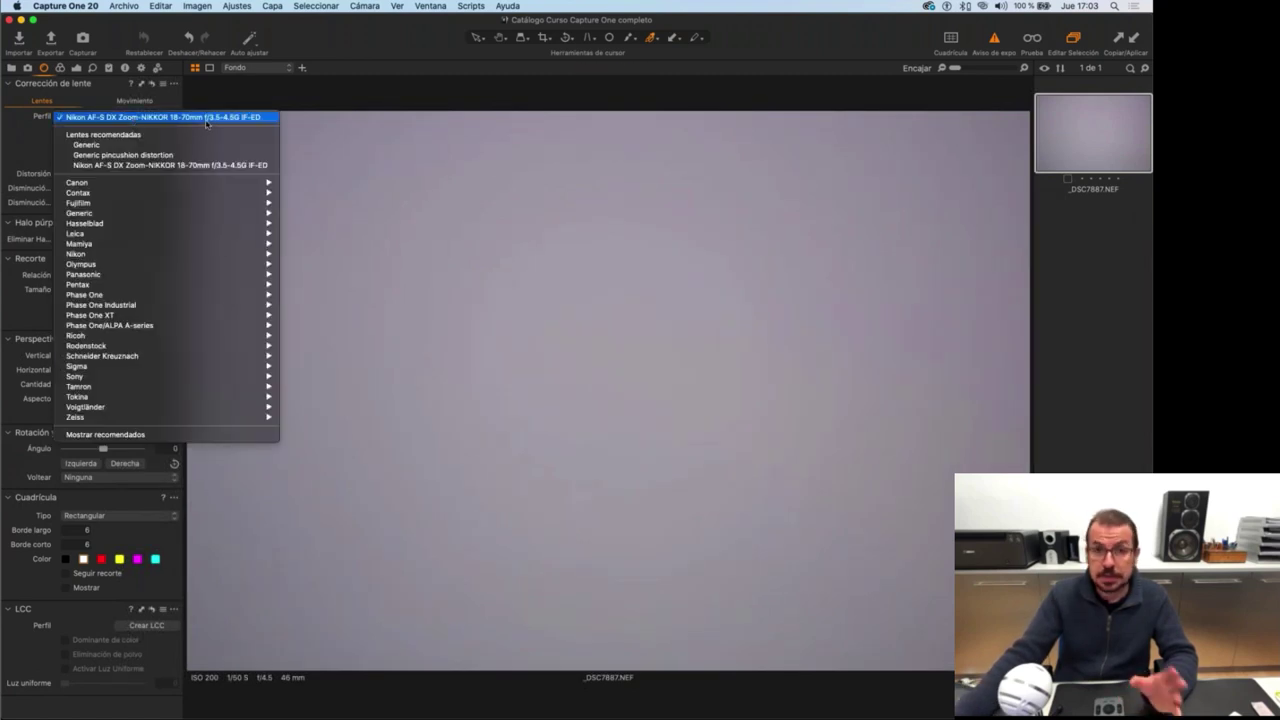
pyautogui.moveTo(210, 258)
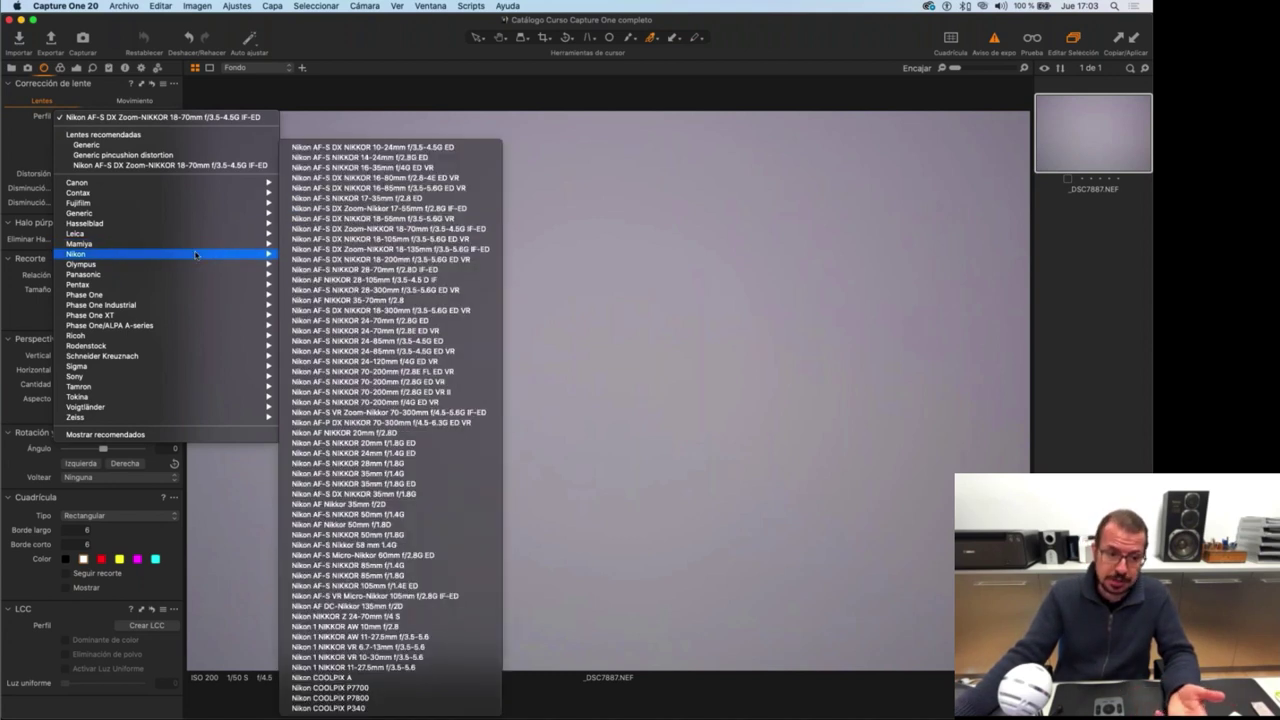
pyautogui.click(362, 110)
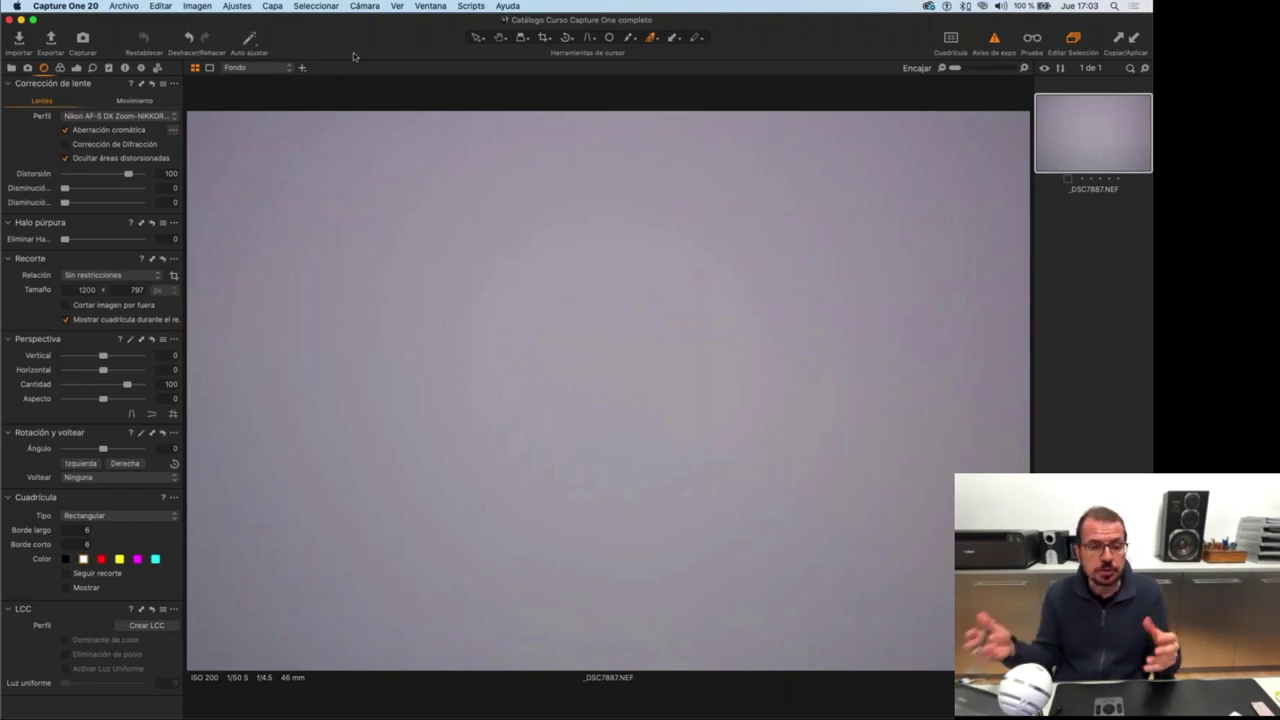
# Examine the Zeiss lens profiles offered for lens correction, keeping the selected Nikon profile.
pyautogui.click(166, 117)
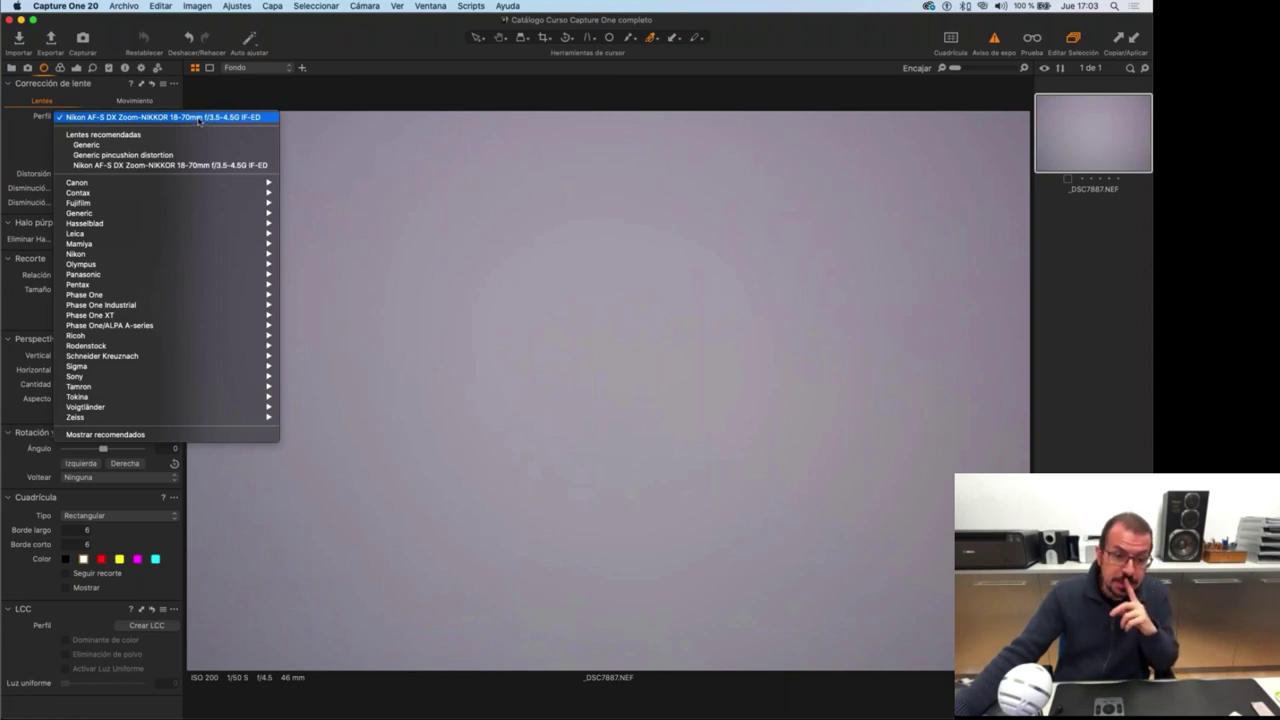
pyautogui.moveTo(236, 419)
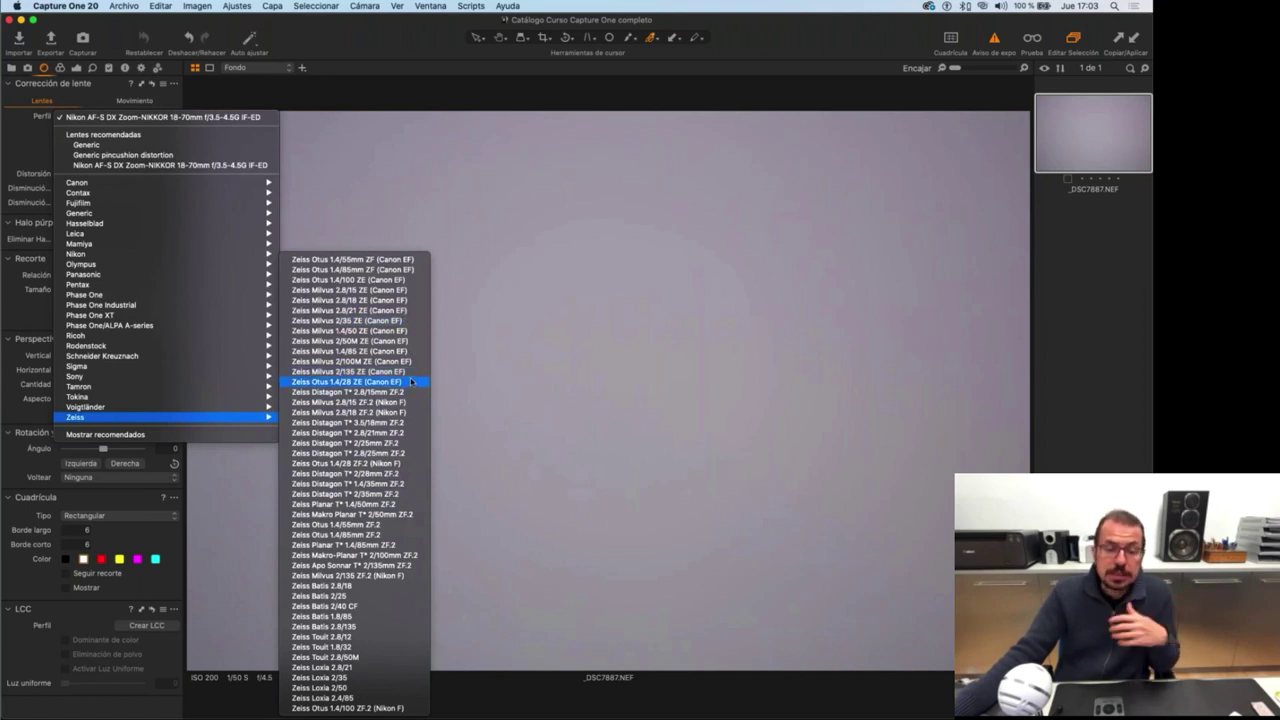
pyautogui.click(453, 310)
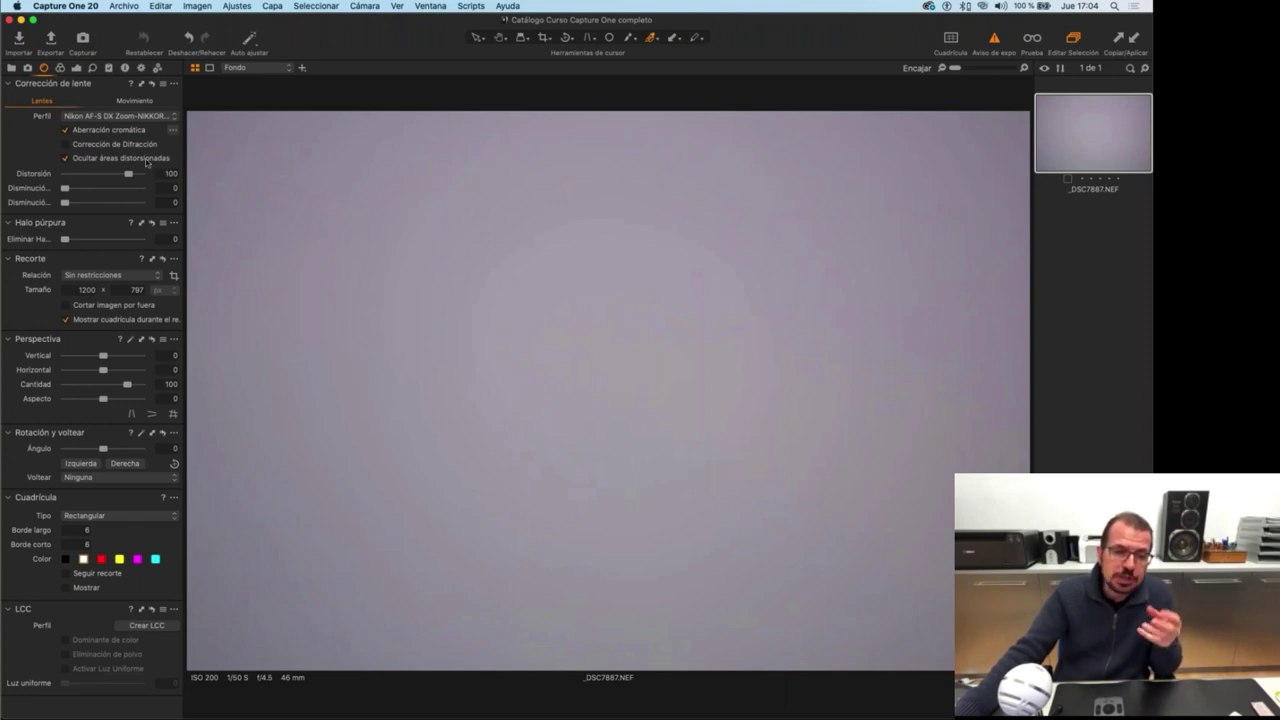
# Run the Analizar option of the chromatic aberration correction on the photo.
pyautogui.click(172, 133)
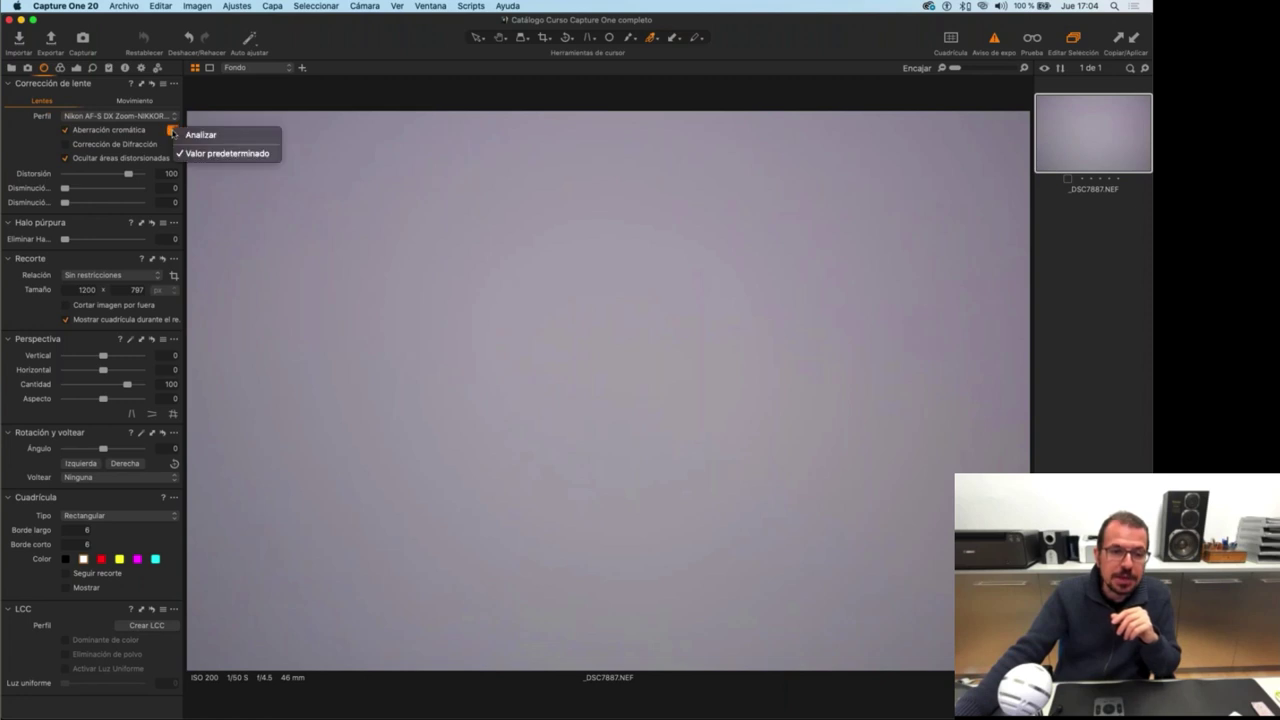
pyautogui.click(205, 131)
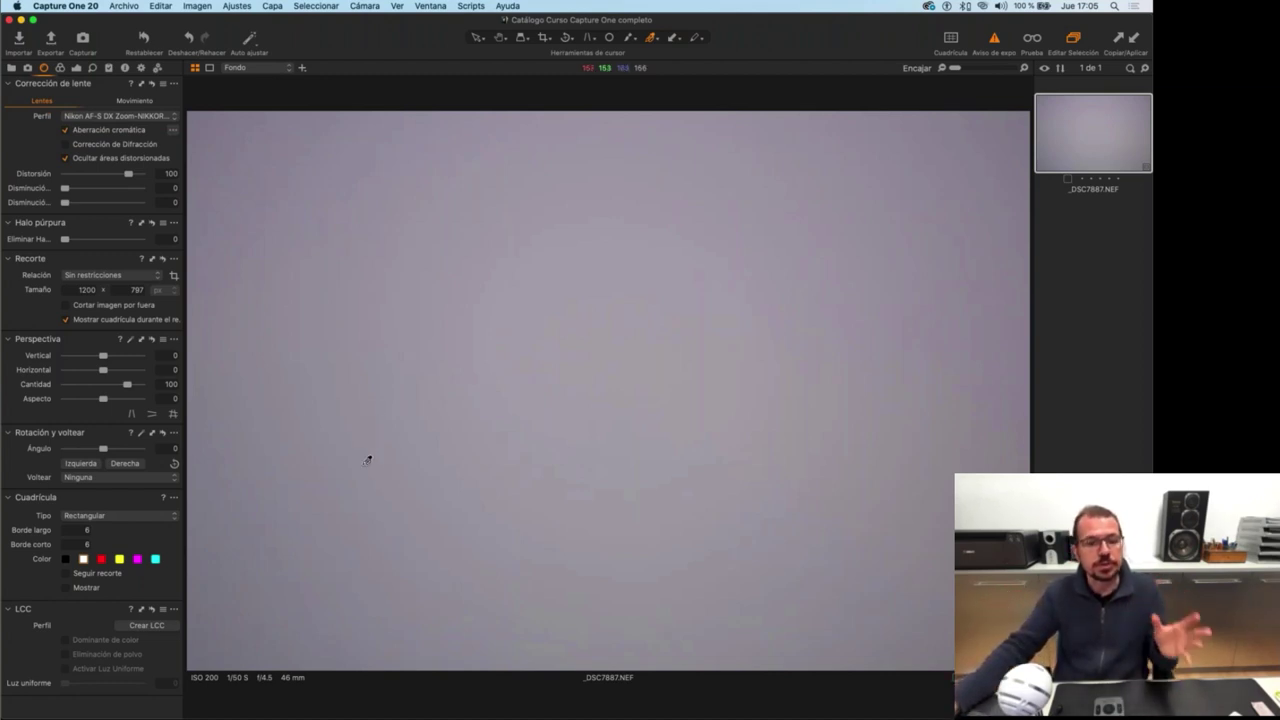
# Float the LCC tool over the image and create an LCC profile without dust removal or wide-angle lens data.
pyautogui.moveTo(66, 608); pyautogui.dragTo(570, 228)
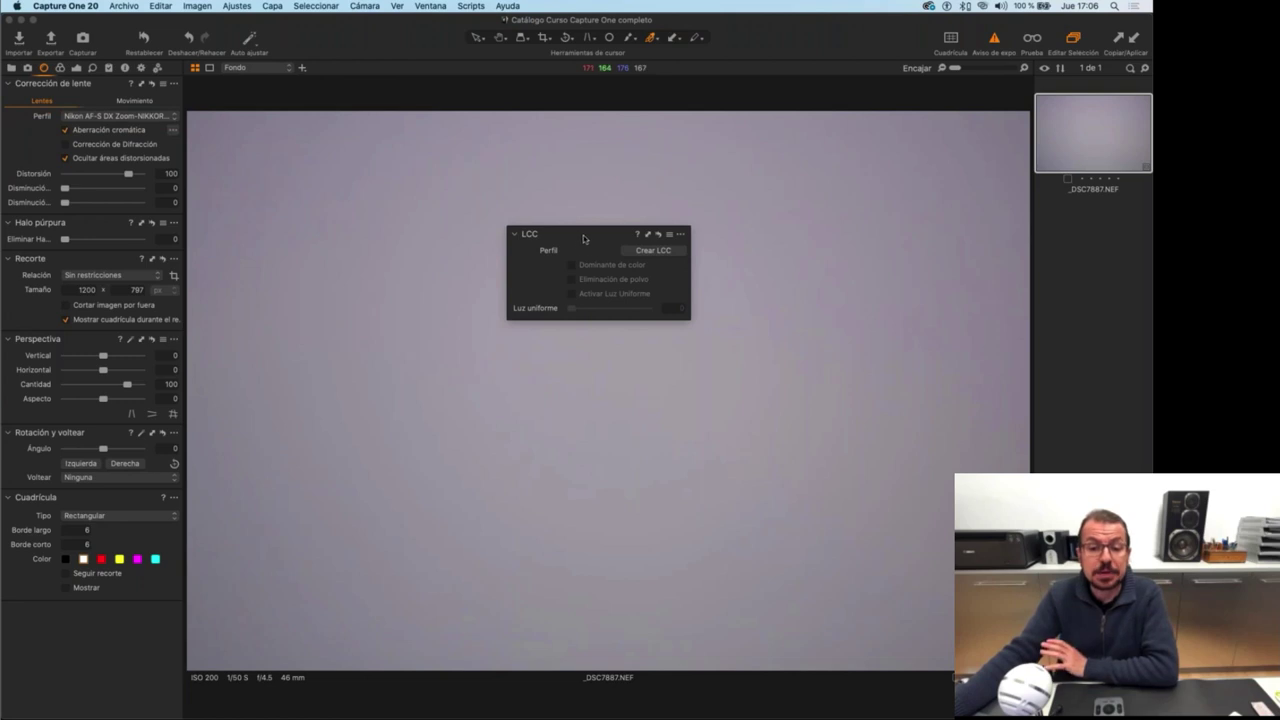
pyautogui.moveTo(594, 237); pyautogui.dragTo(503, 276)
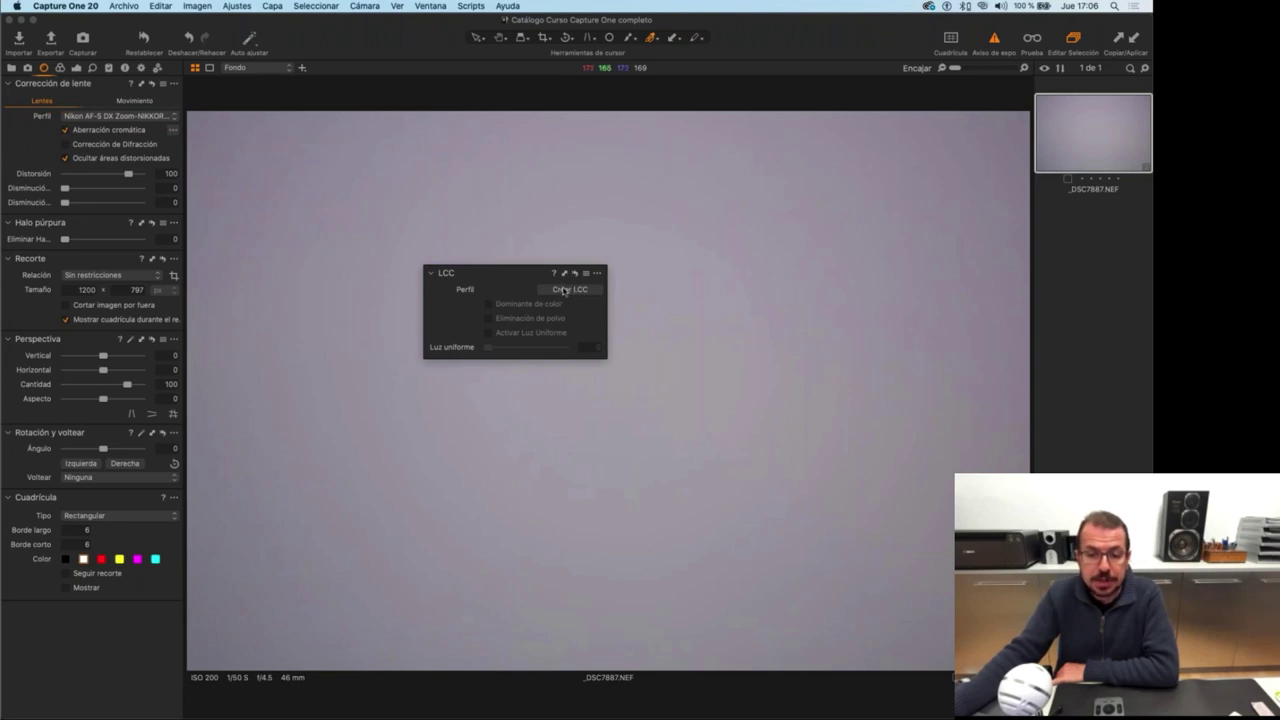
pyautogui.click(565, 290)
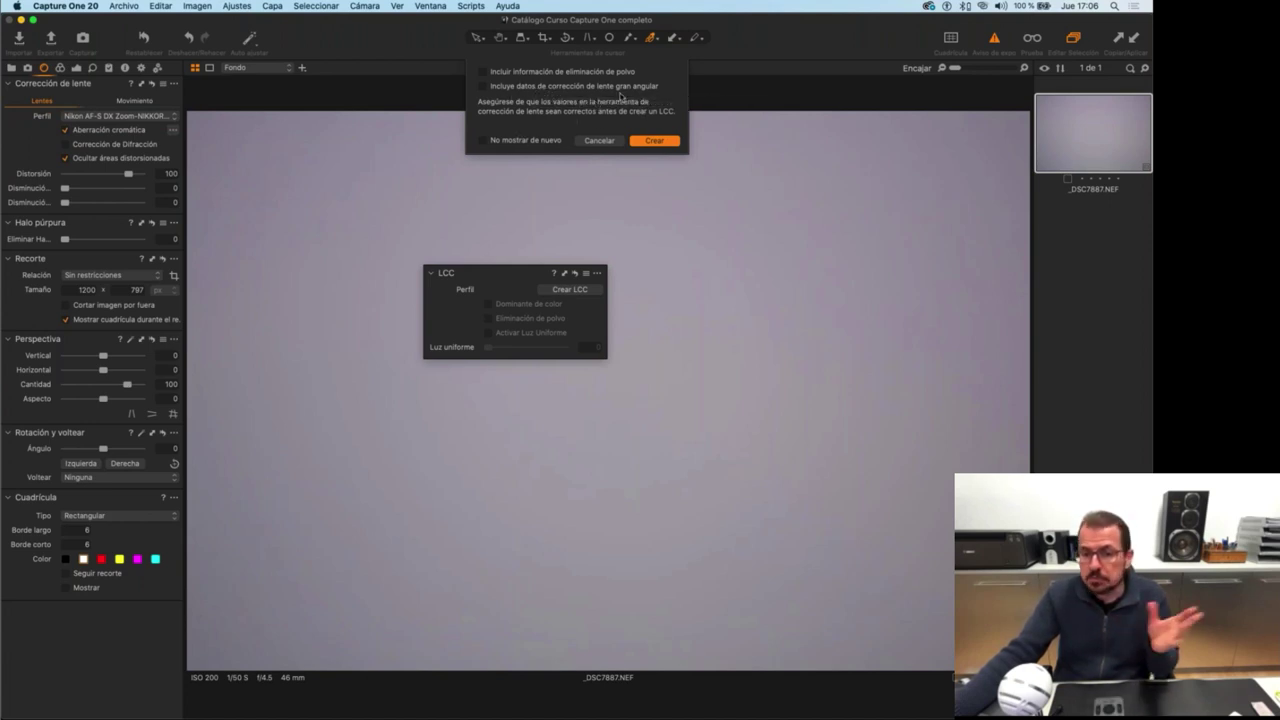
pyautogui.click(657, 141)
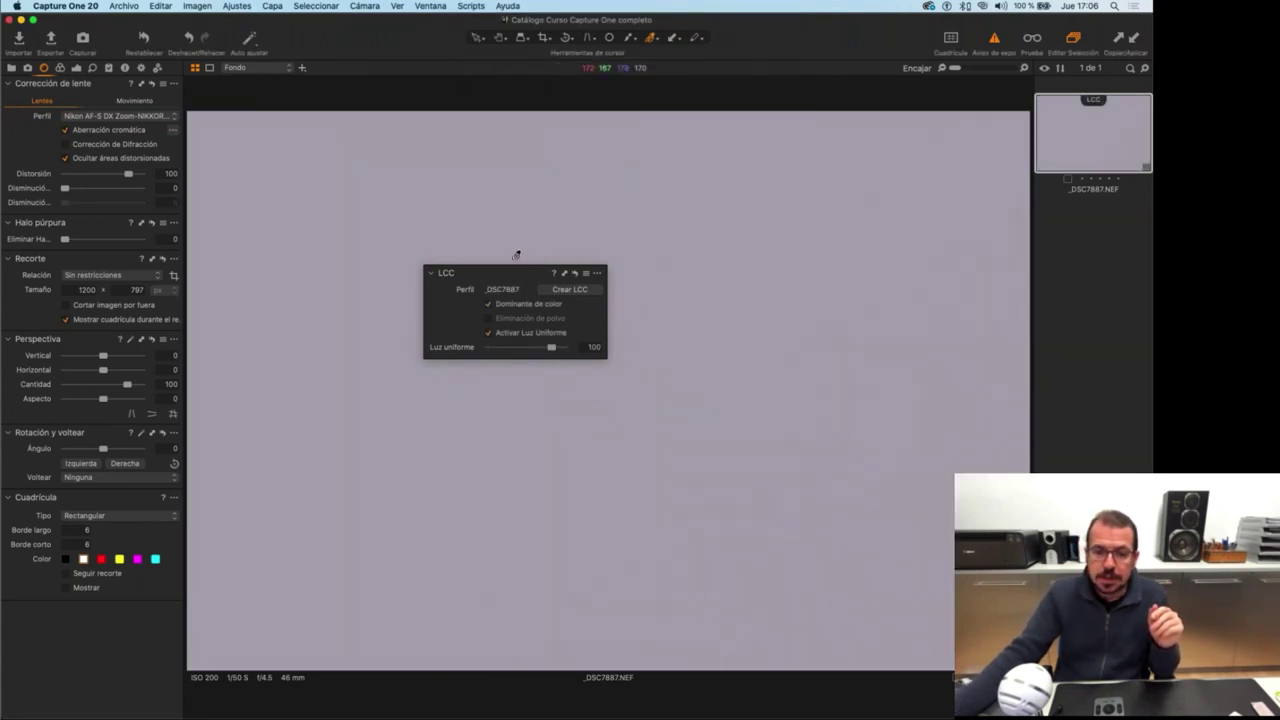
# Compare the photo with Dominante de color and Activar Luz Uniforme switched off and on, leaving both enabled.
pyautogui.moveTo(512, 274); pyautogui.dragTo(667, 298)
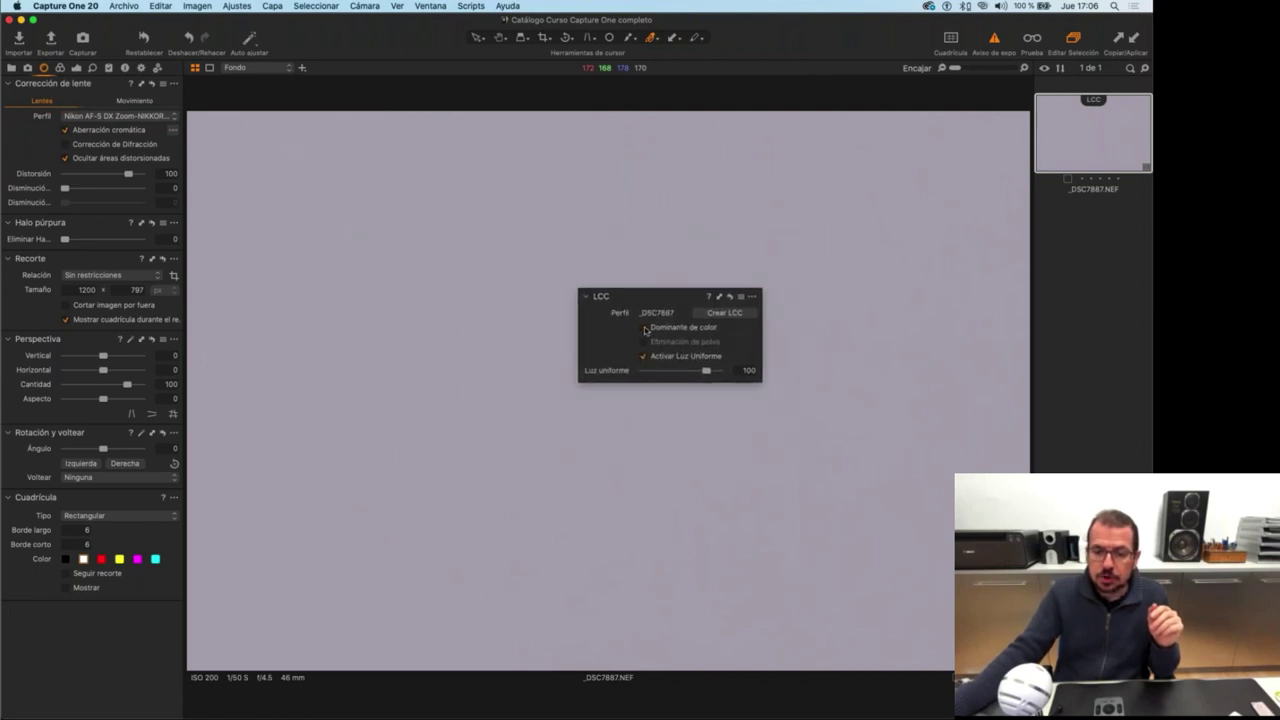
pyautogui.click(646, 329)
pyautogui.click(645, 357)
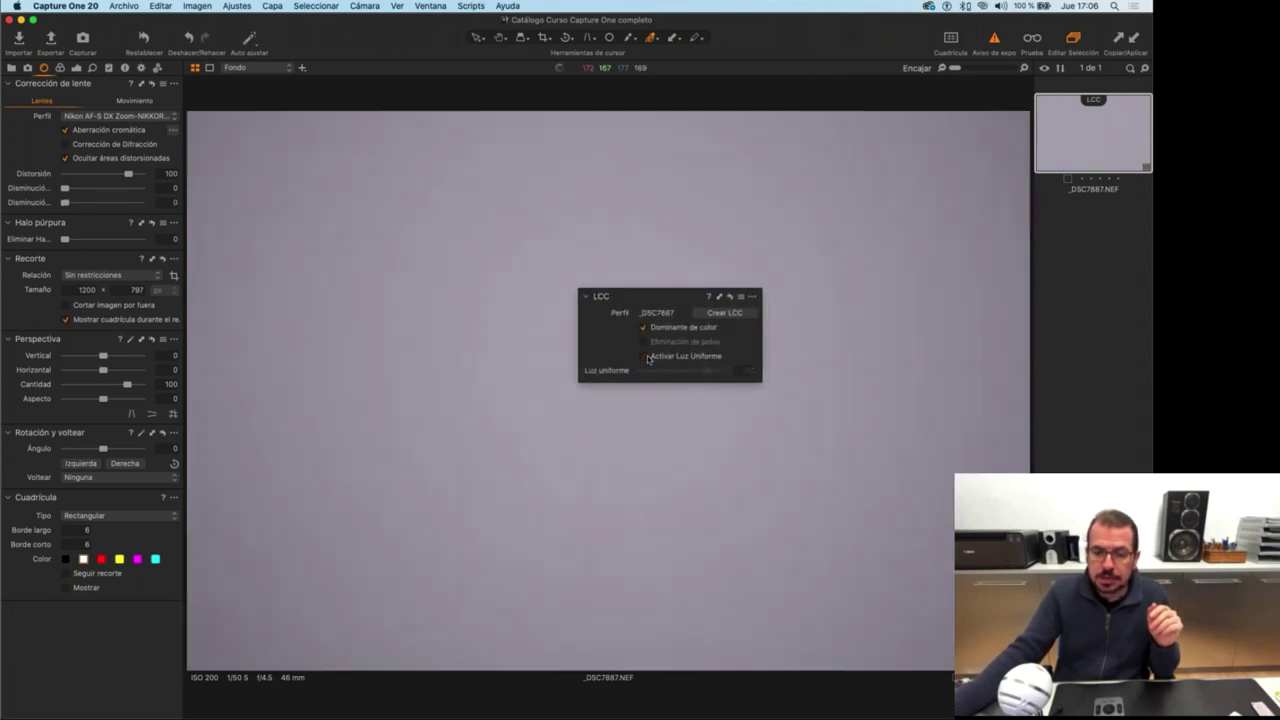
pyautogui.click(645, 357)
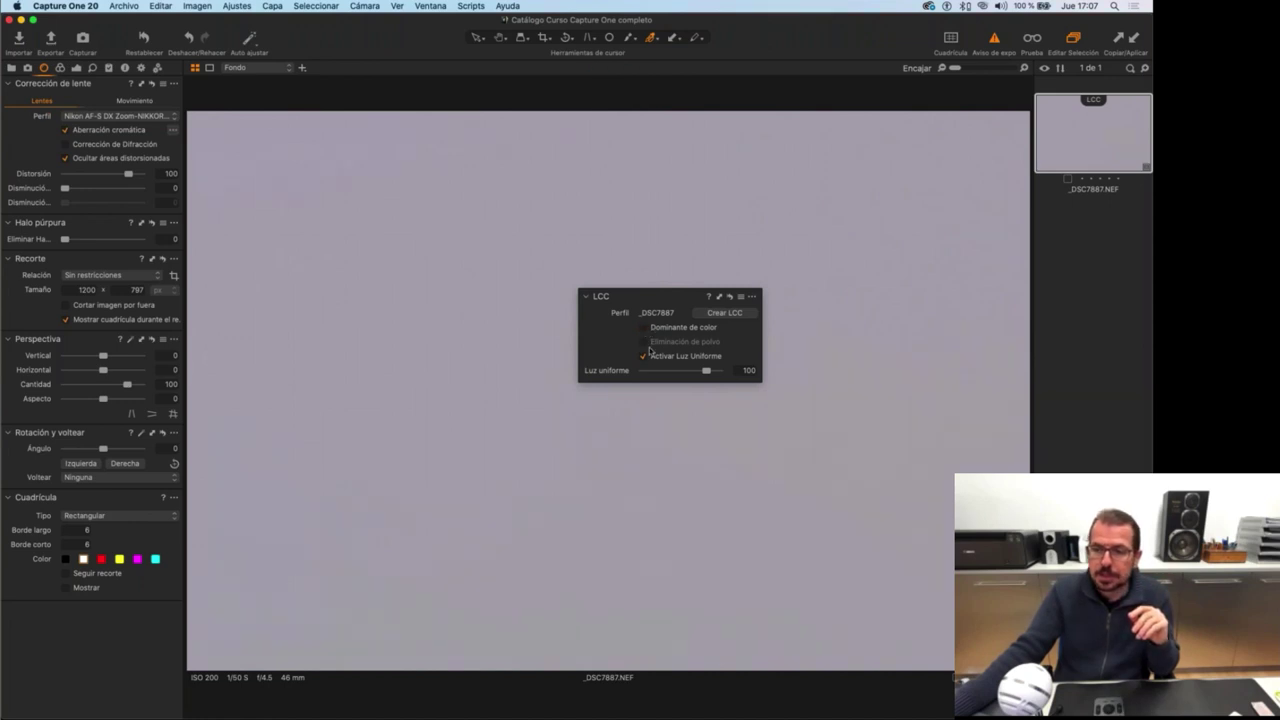
pyautogui.click(645, 356)
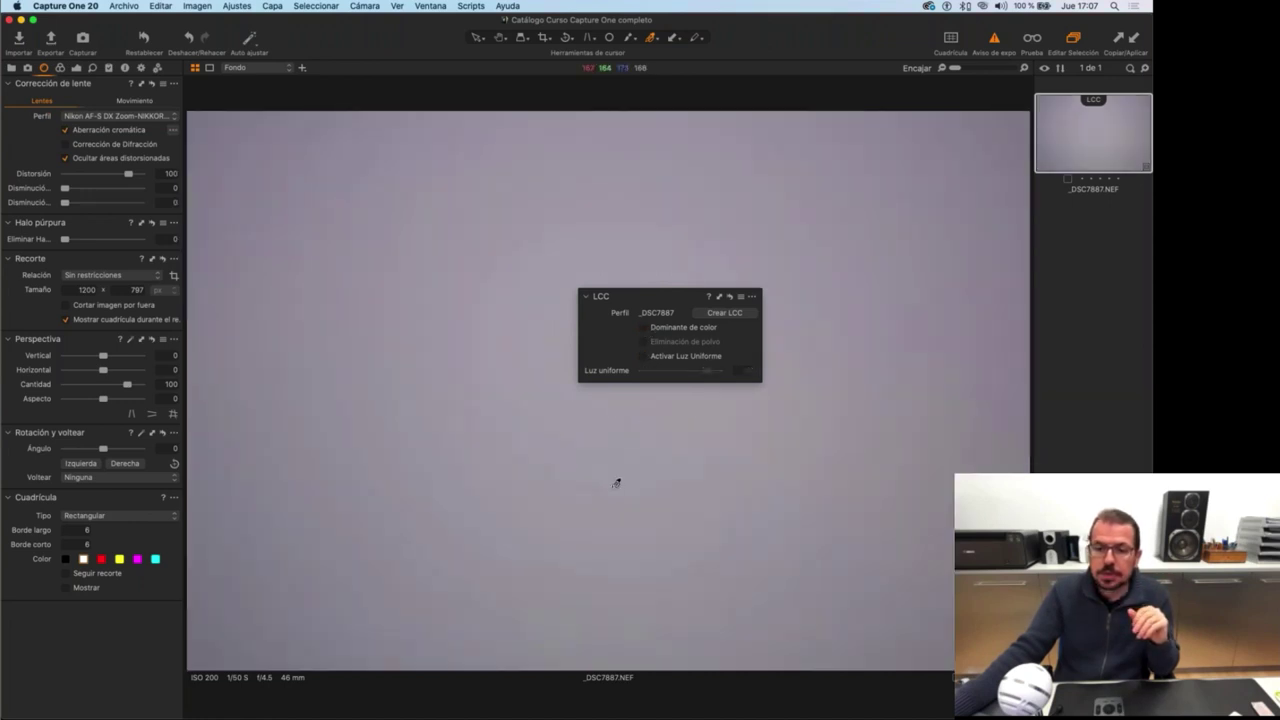
pyautogui.click(645, 356)
pyautogui.click(645, 327)
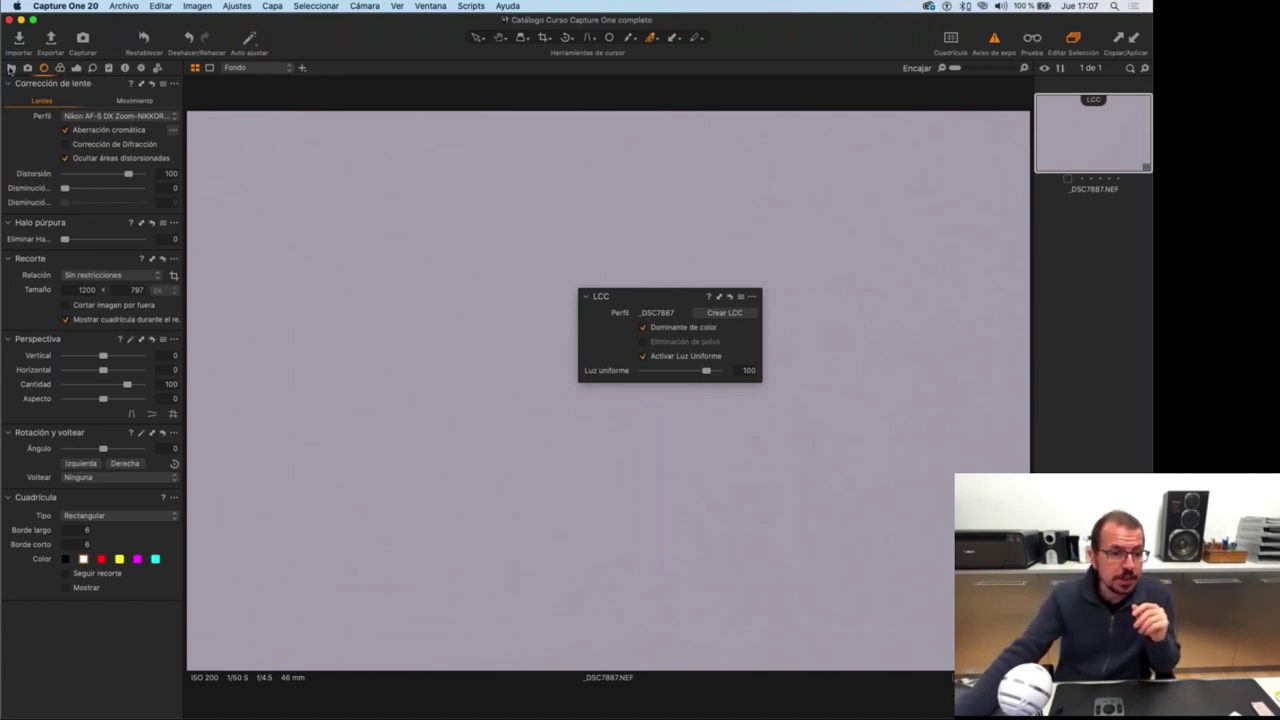
# Open the folder 4. Claridad, display the photo _DSC2183.dng and float the LCC tool over the viewer.
pyautogui.click(11, 68)
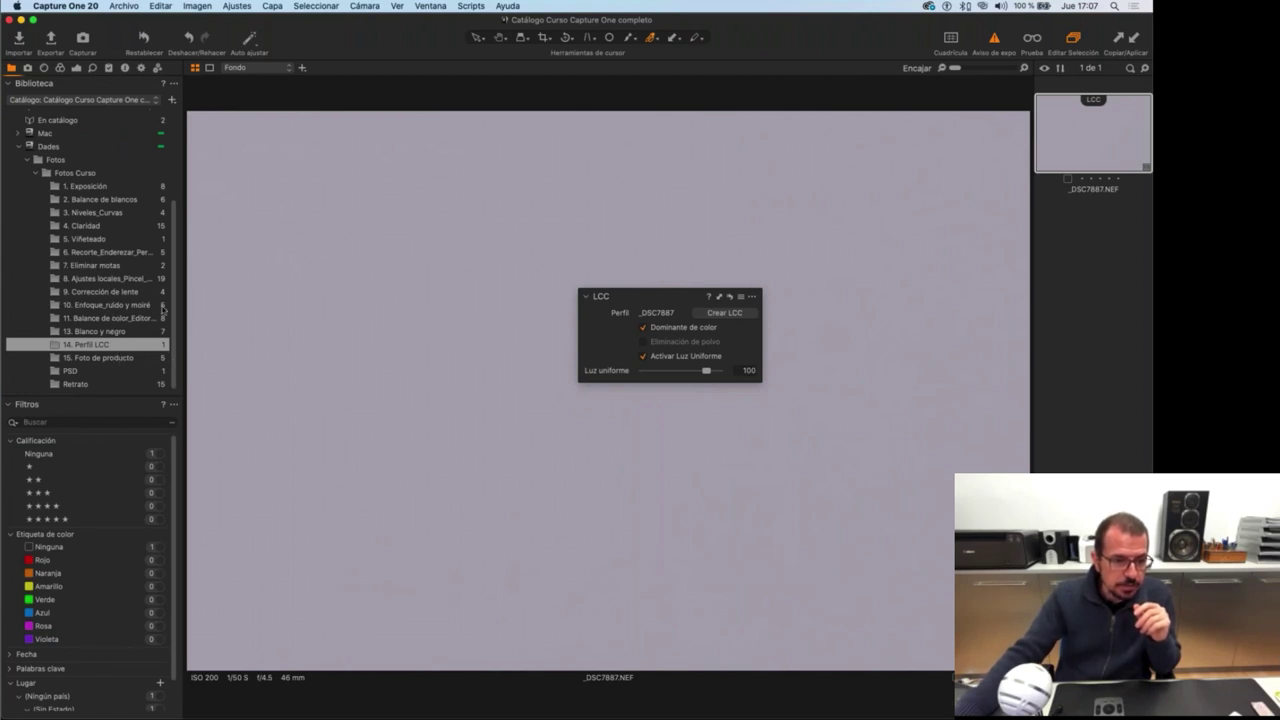
pyautogui.click(88, 226)
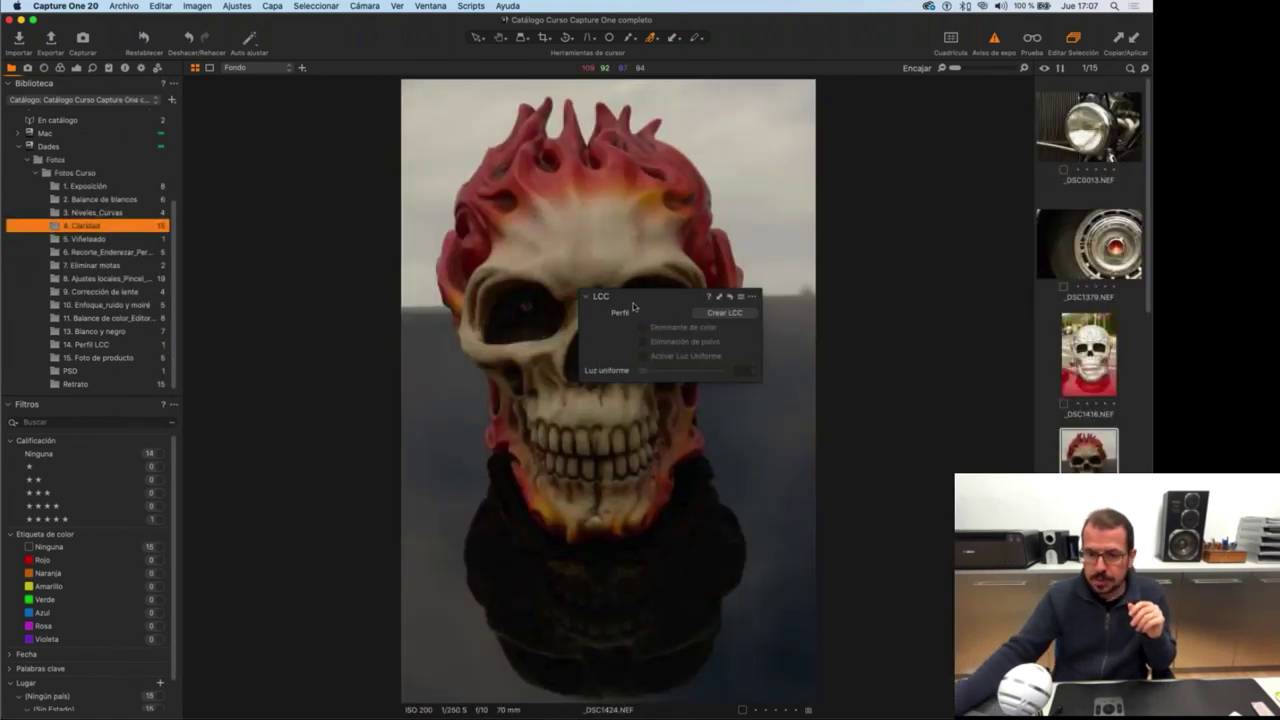
pyautogui.moveTo(633, 306); pyautogui.dragTo(103, 310)
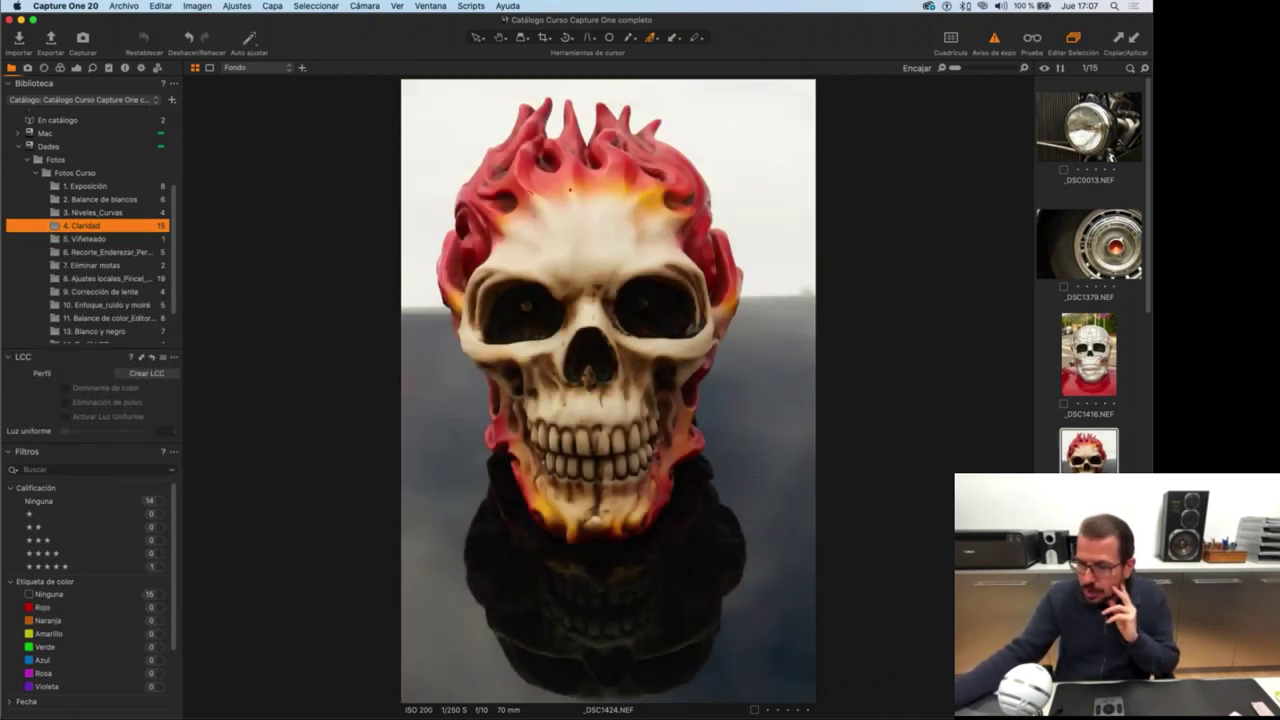
pyautogui.press('Right')
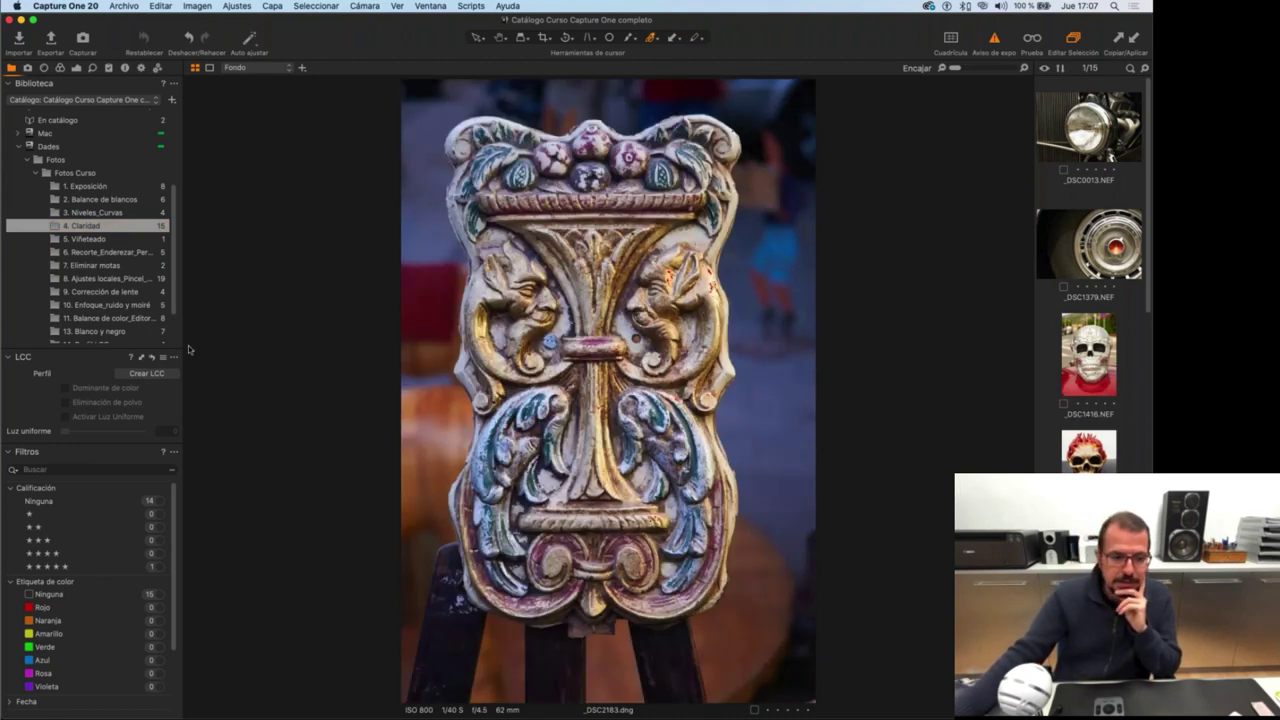
pyautogui.moveTo(22, 356); pyautogui.dragTo(290, 322)
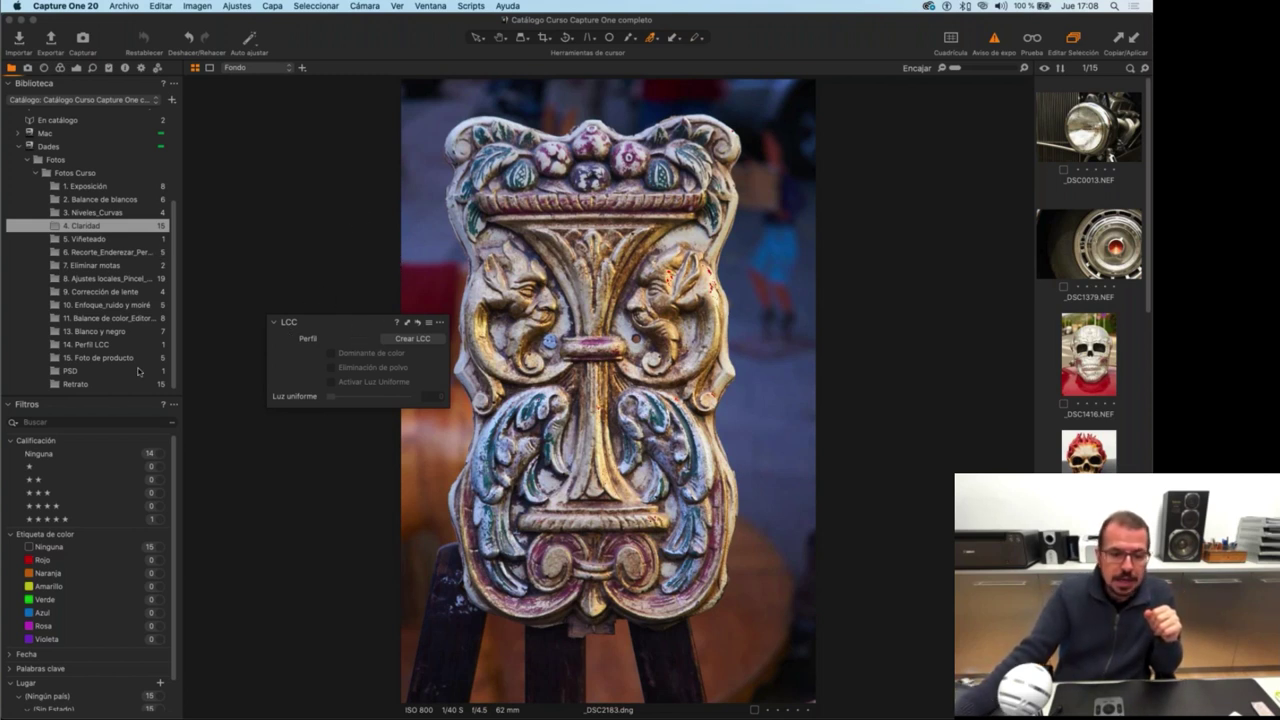
# Float the Claridad tool from the exposure tools over the viewer and set Claridad to 100 with the Natural method.
pyautogui.click(76, 68)
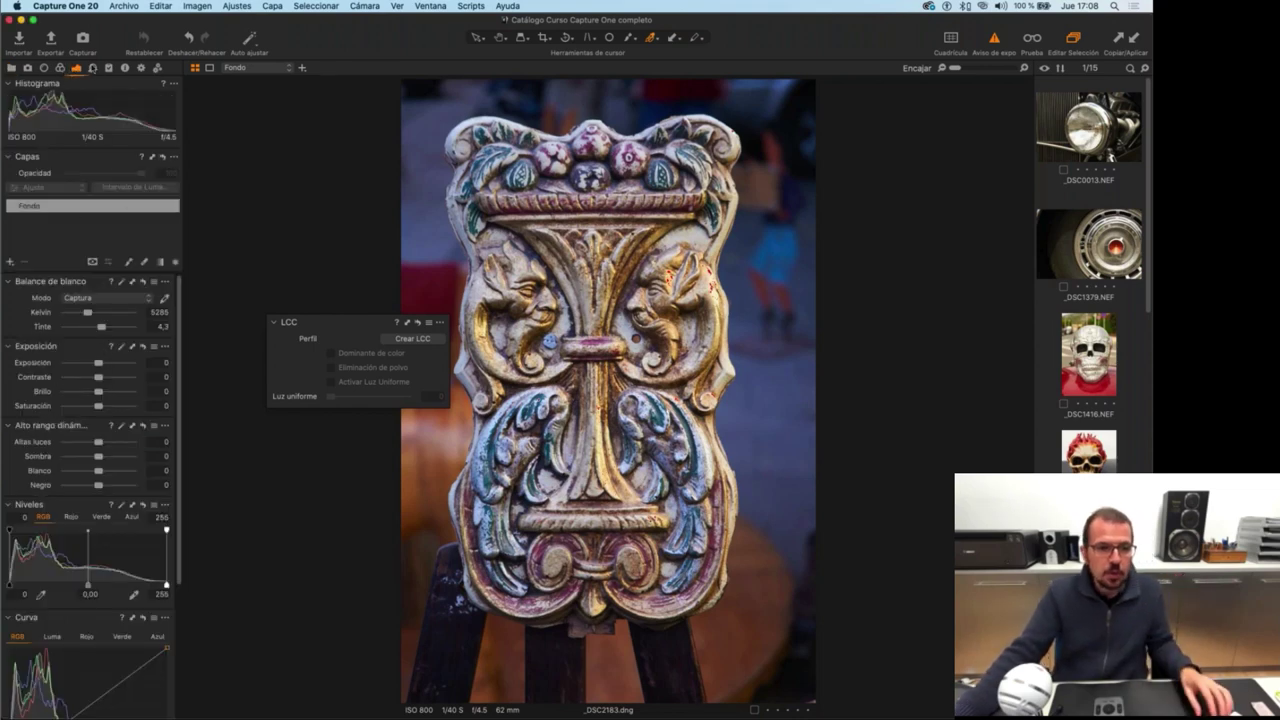
pyautogui.click(92, 68)
pyautogui.click(76, 68)
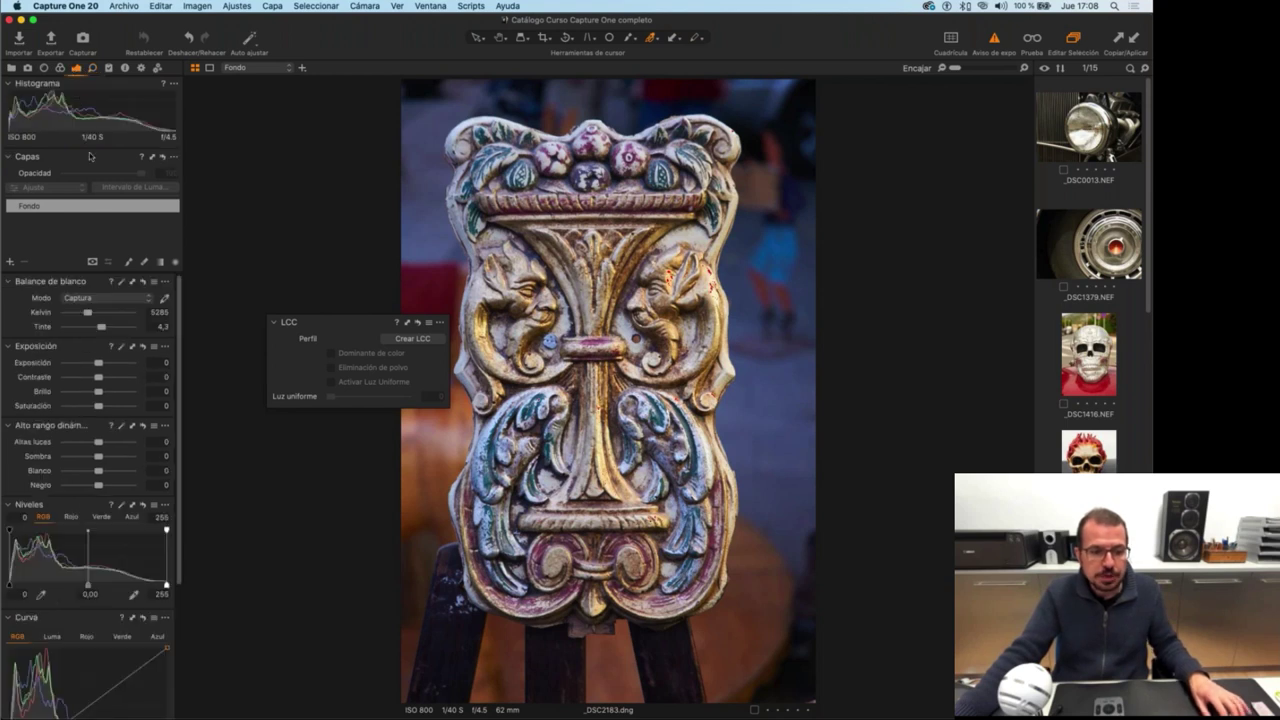
pyautogui.scroll(-3, 119, 389)
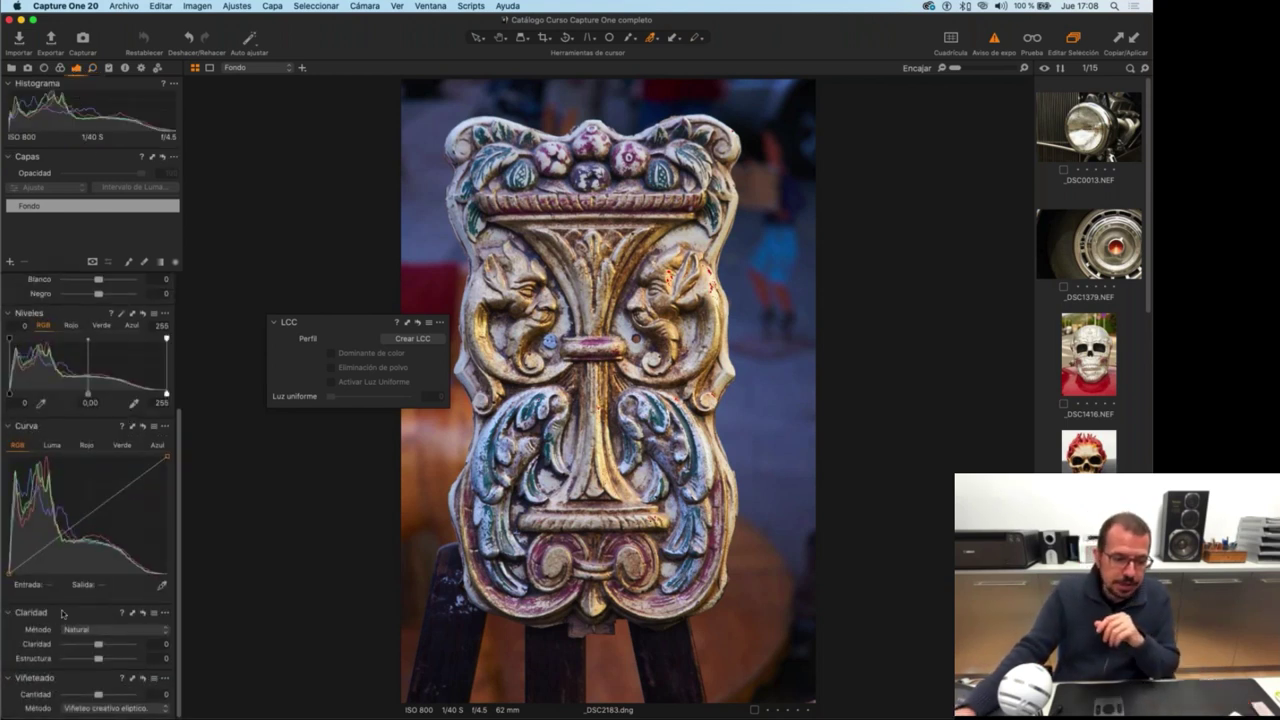
pyautogui.moveTo(60, 615); pyautogui.dragTo(335, 175)
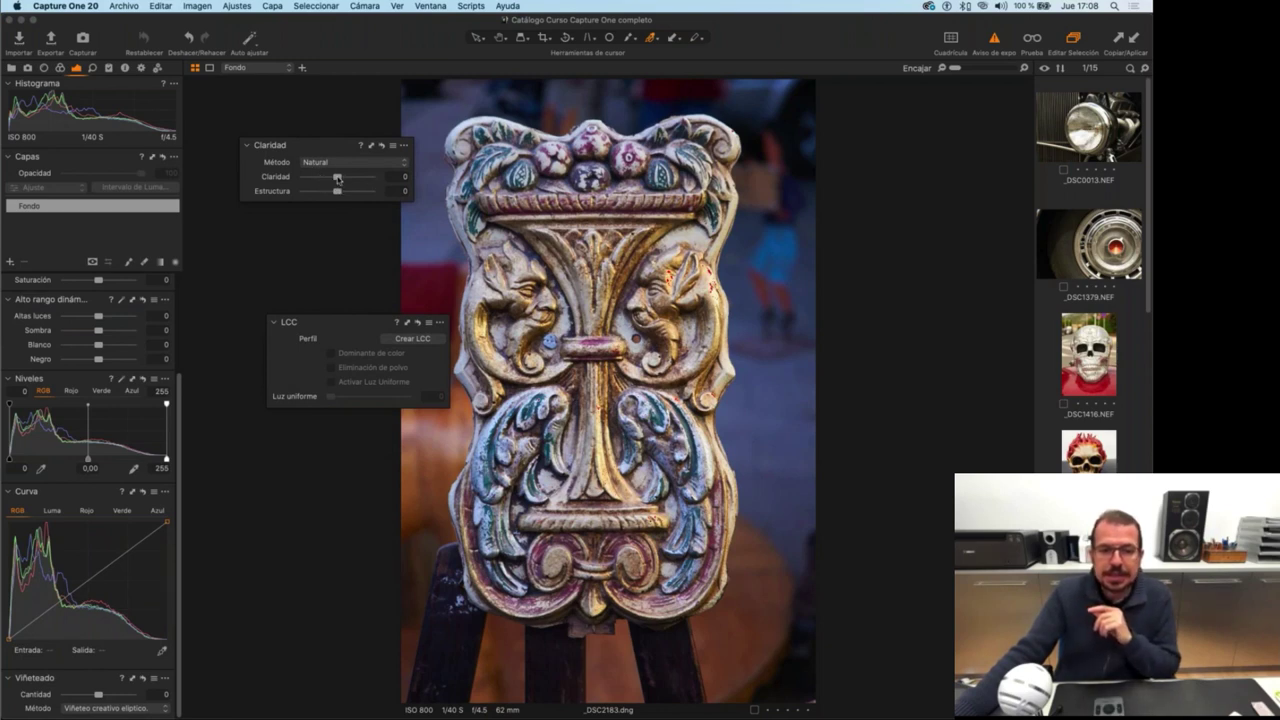
pyautogui.moveTo(338, 177); pyautogui.dragTo(371, 177)
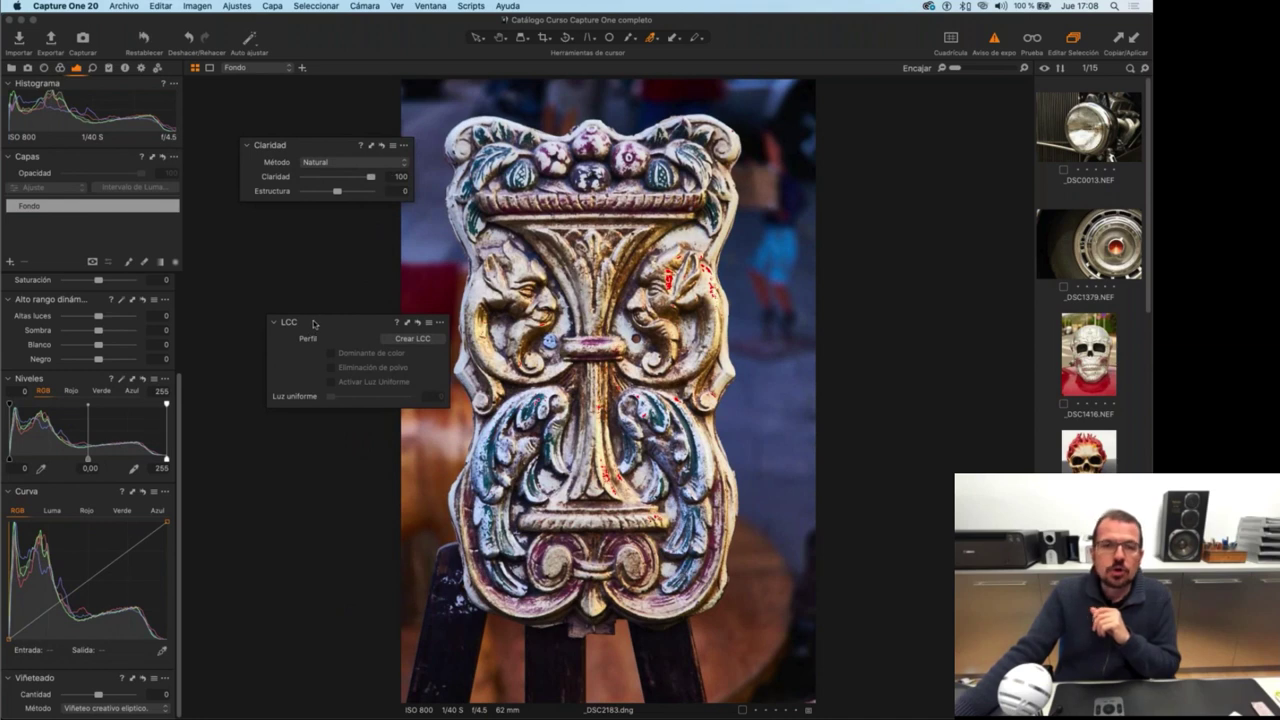
# Try the clarity methods Intensidad, Neutro and Modo clásico on the photo, then return to Natural.
pyautogui.click(348, 165)
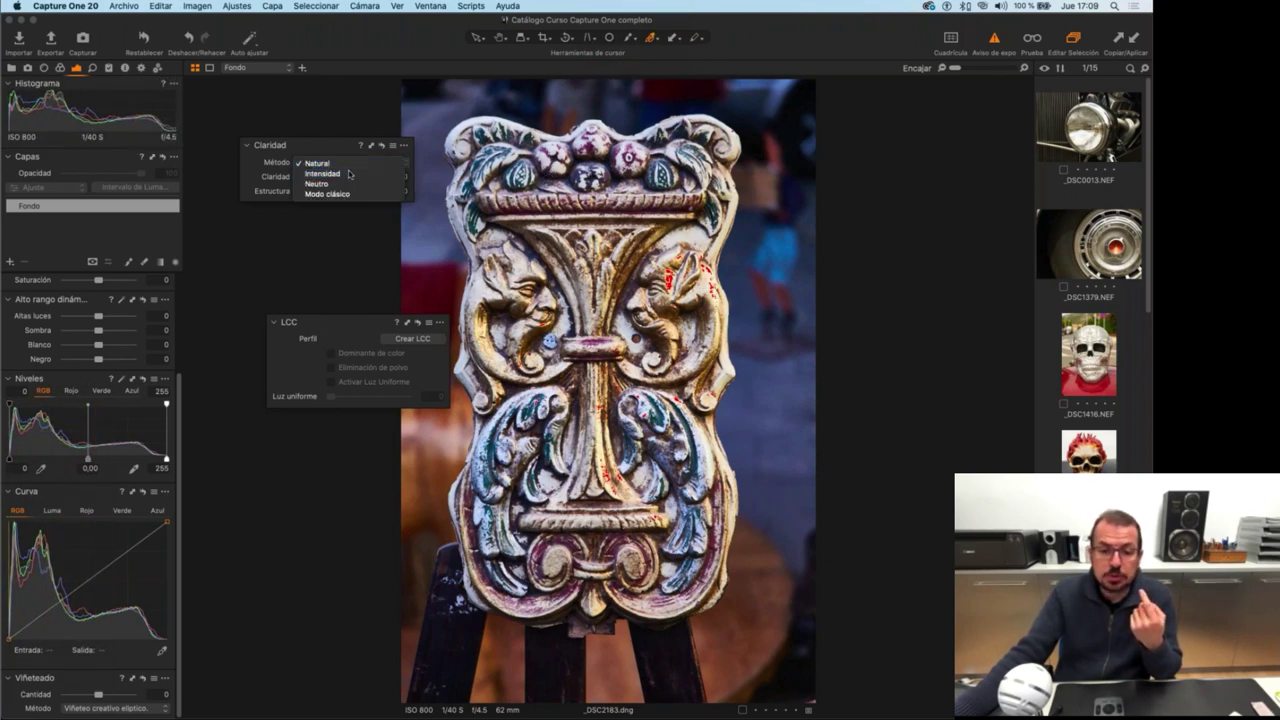
pyautogui.click(348, 174)
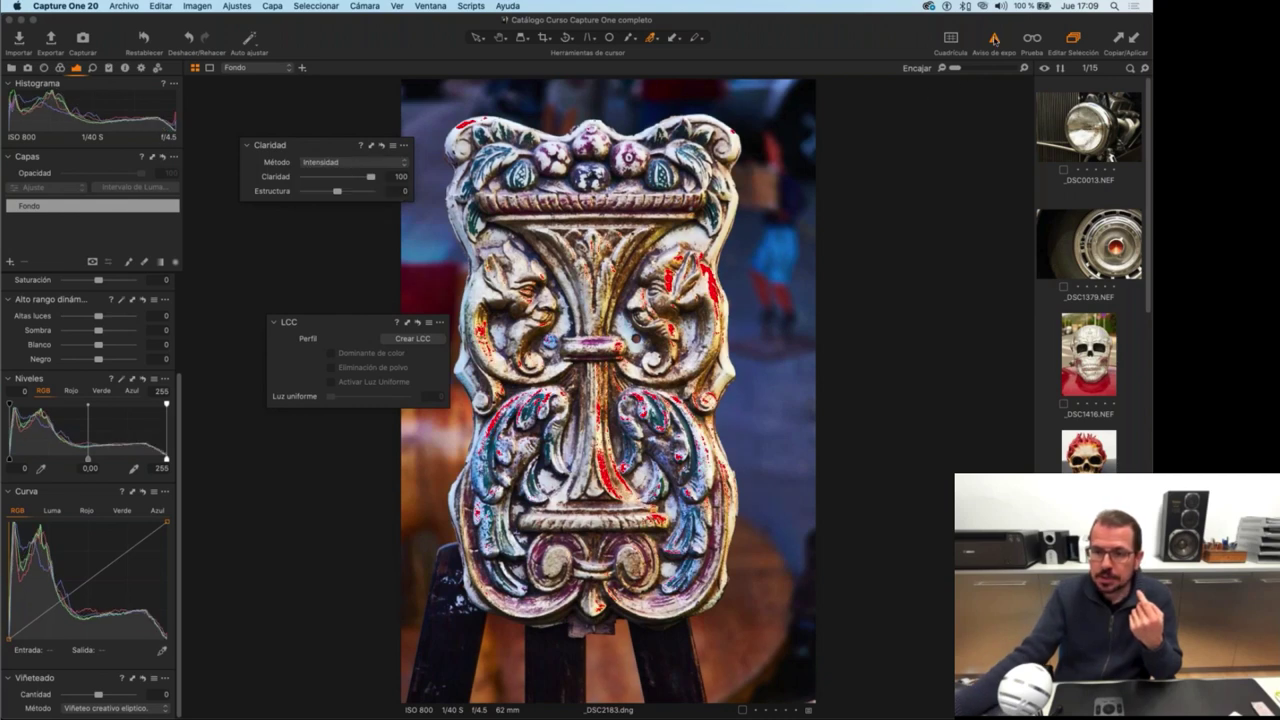
pyautogui.click(325, 162)
pyautogui.click(324, 174)
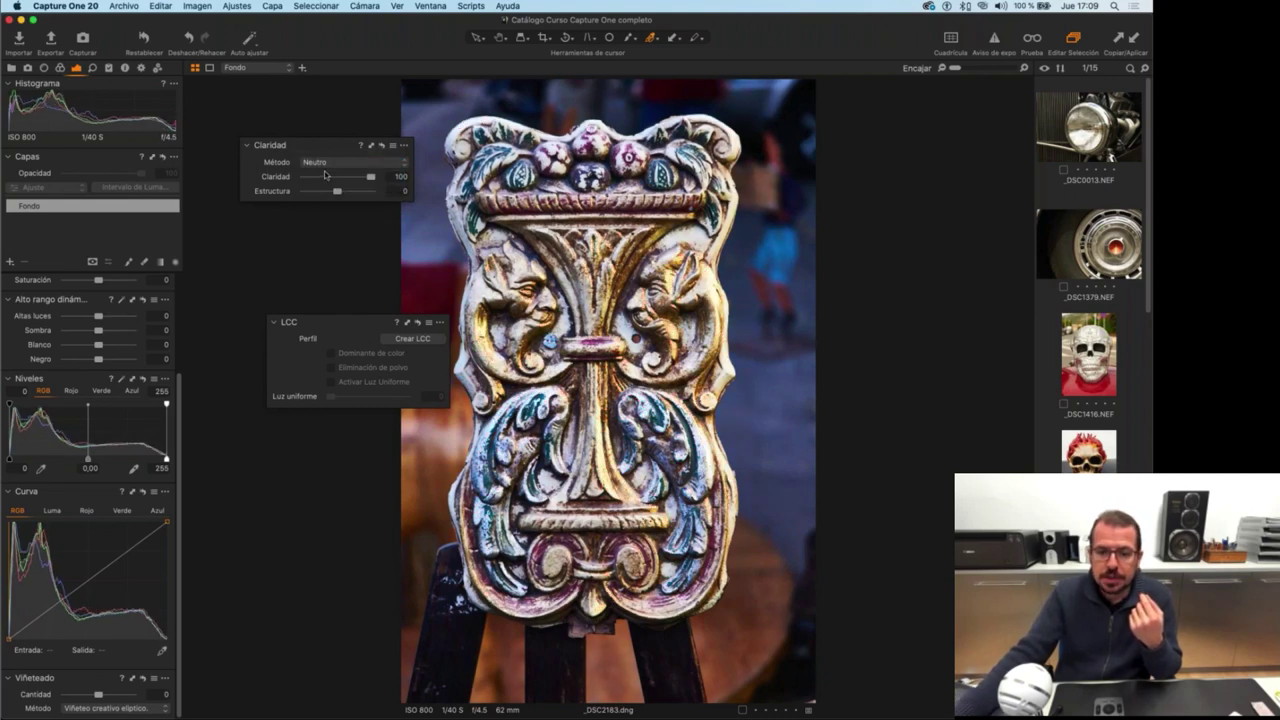
pyautogui.click(326, 162)
pyautogui.click(342, 177)
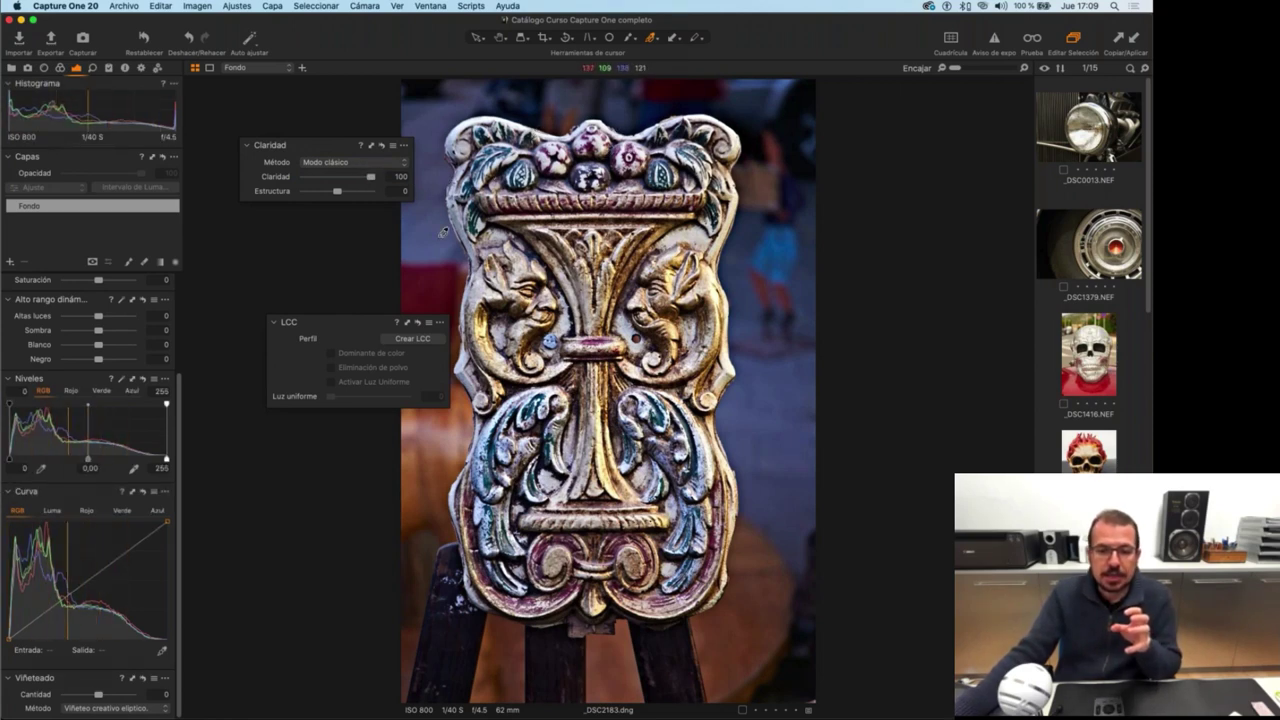
pyautogui.click(358, 165)
pyautogui.click(322, 130)
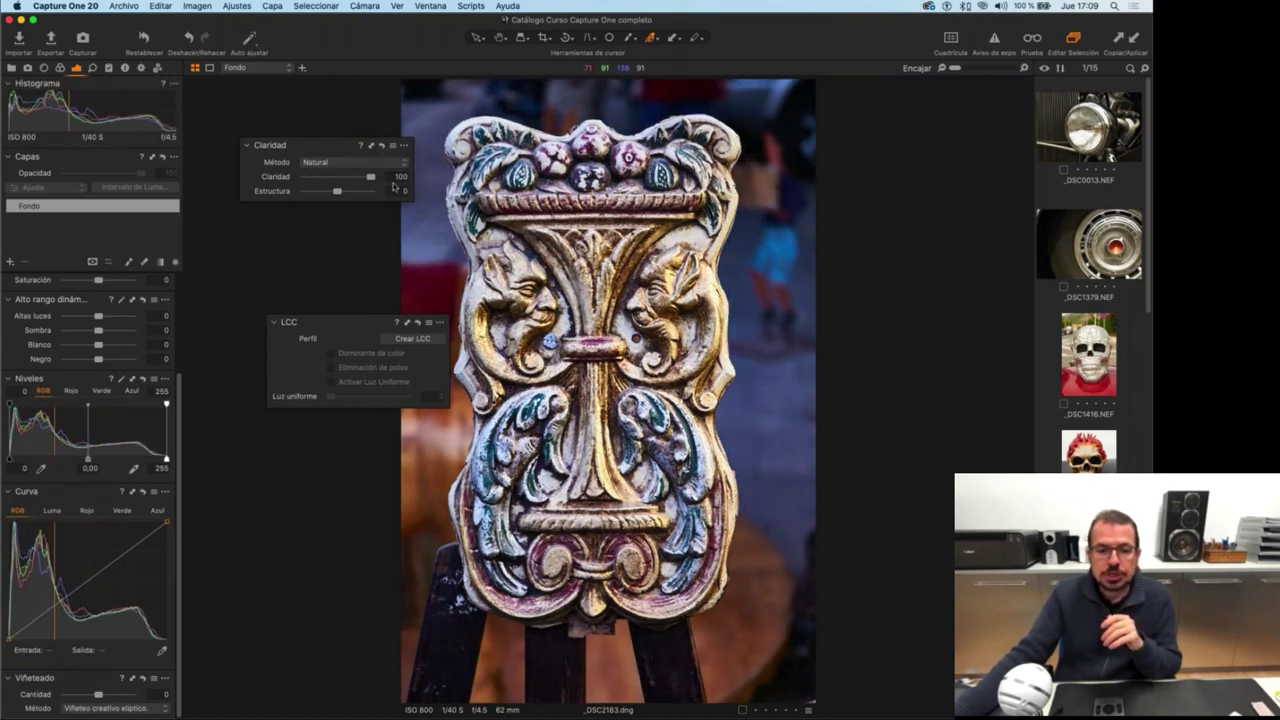
# Compare the Natural and Intensidad clarity methods by switching repeatedly between them, ending on Intensidad.
pyautogui.click(395, 163)
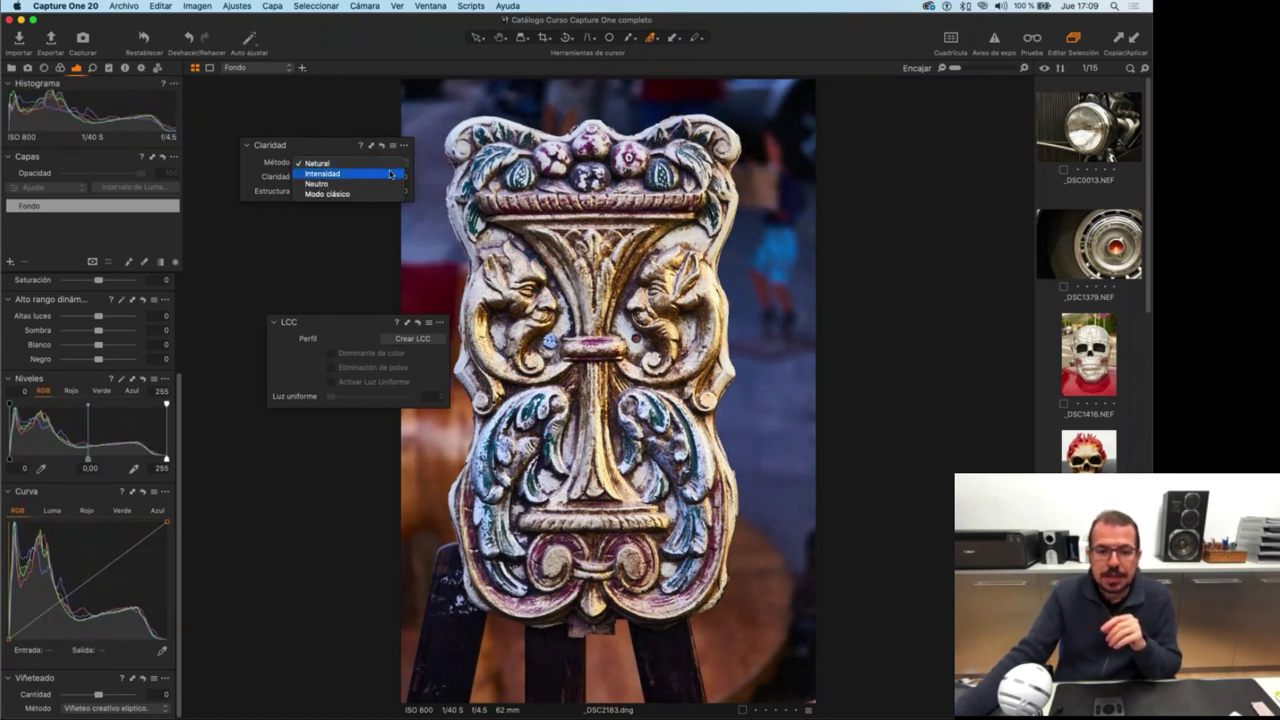
pyautogui.click(389, 175)
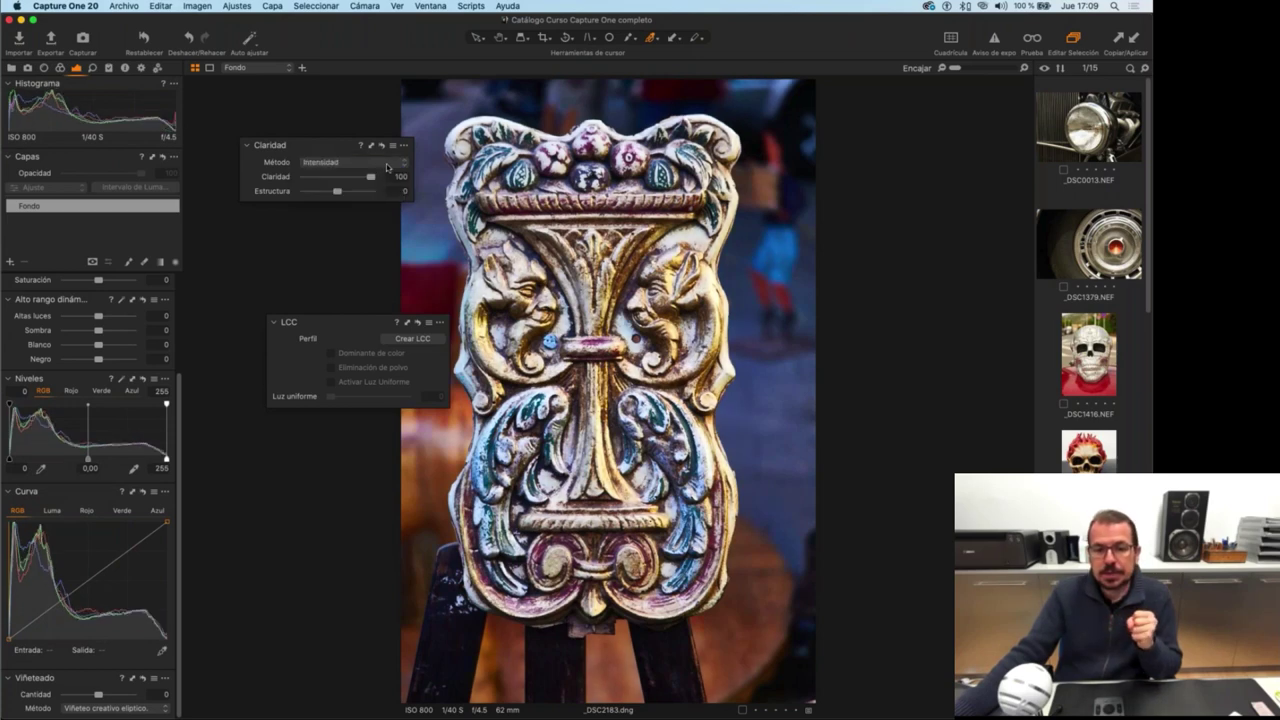
pyautogui.click(387, 163)
pyautogui.click(389, 152)
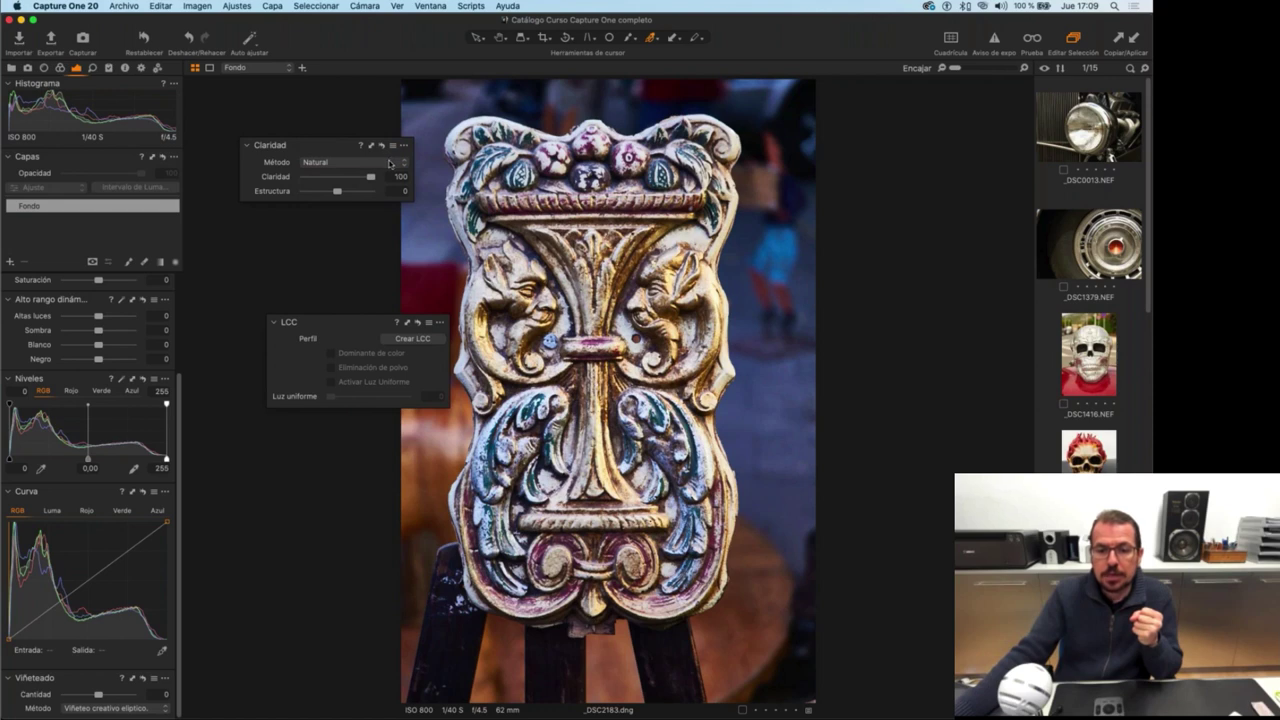
pyautogui.click(389, 163)
pyautogui.click(386, 175)
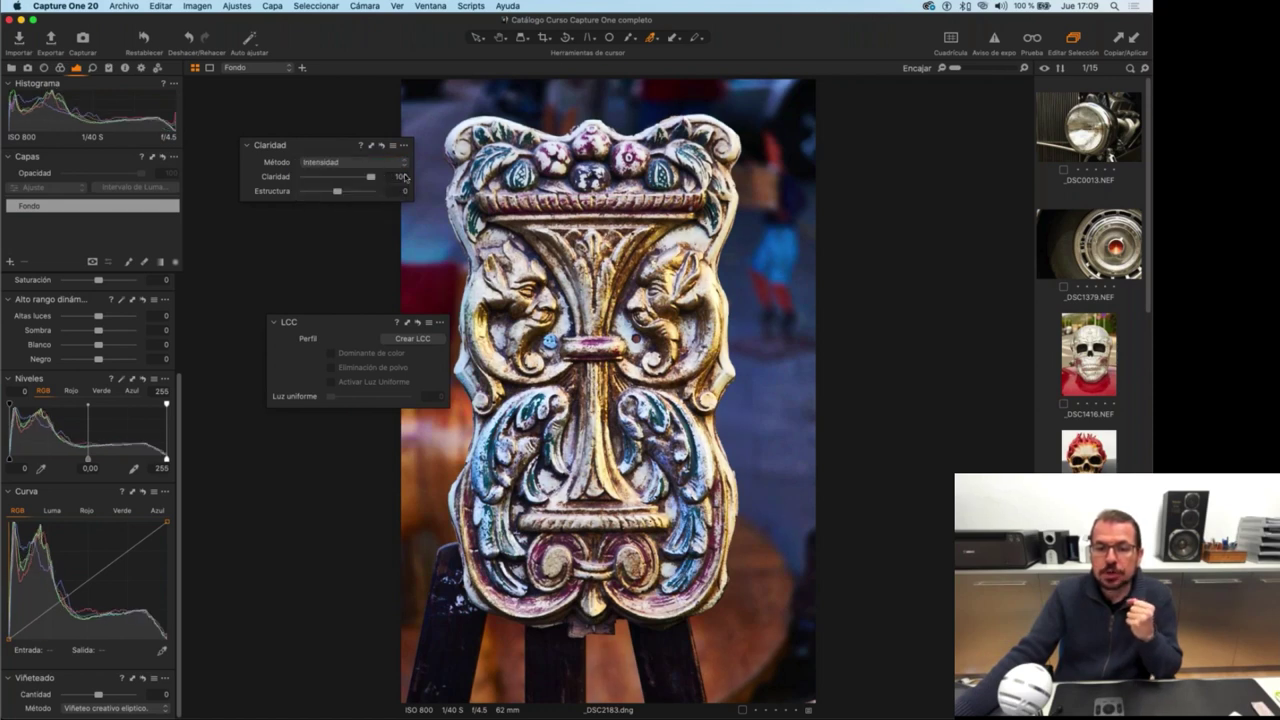
pyautogui.click(388, 162)
pyautogui.click(389, 152)
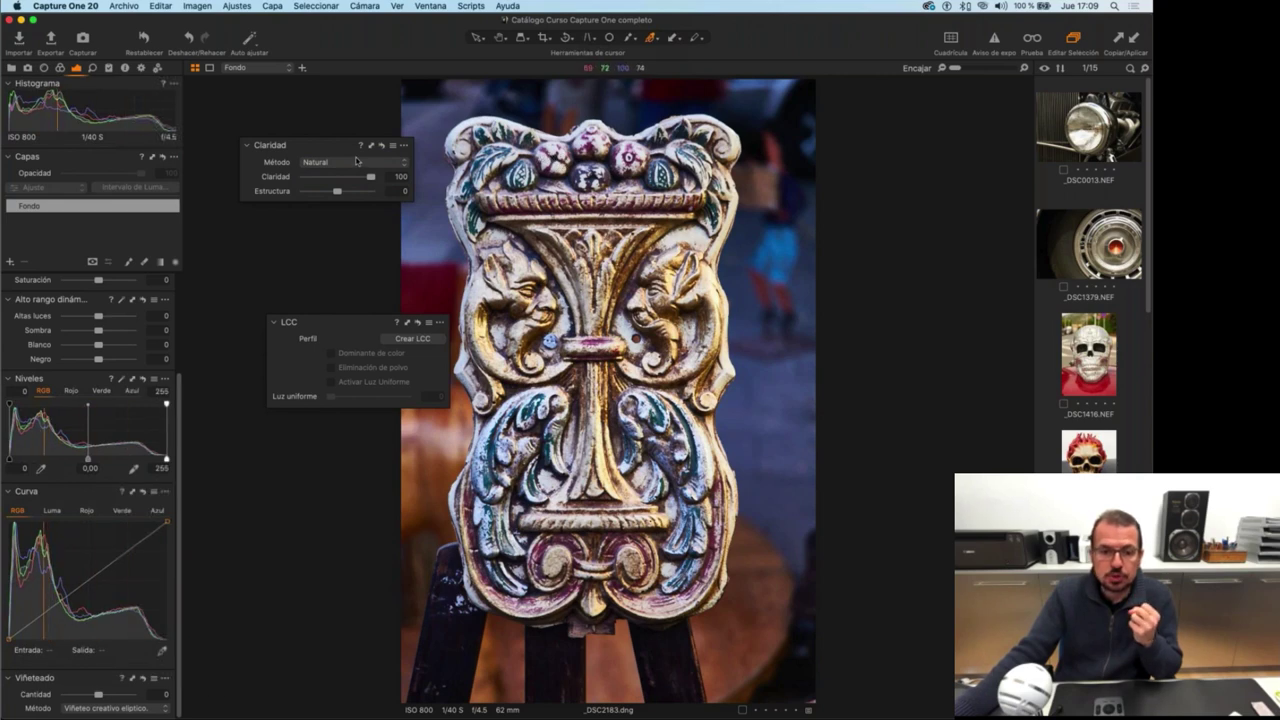
pyautogui.click(357, 161)
pyautogui.click(364, 180)
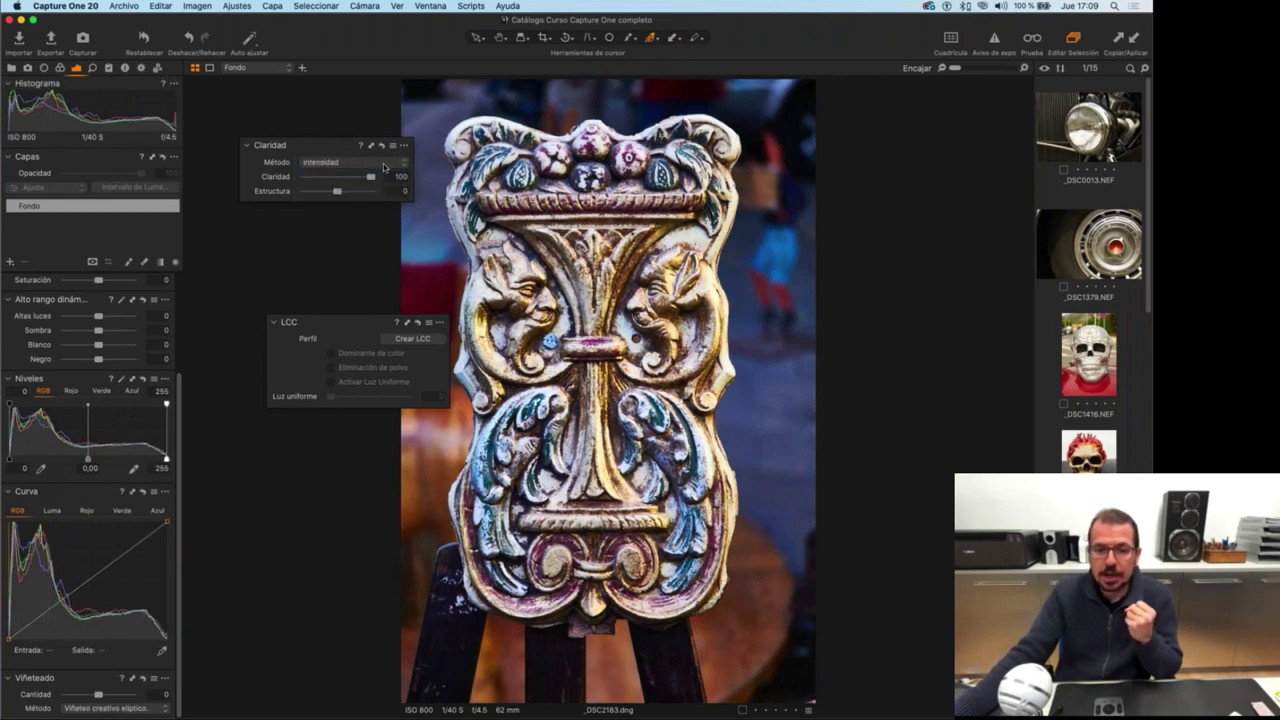
# Try the Neutro clarity method, switch the photo to Modo clásico and reset Claridad to 0.
pyautogui.click(383, 164)
pyautogui.click(386, 178)
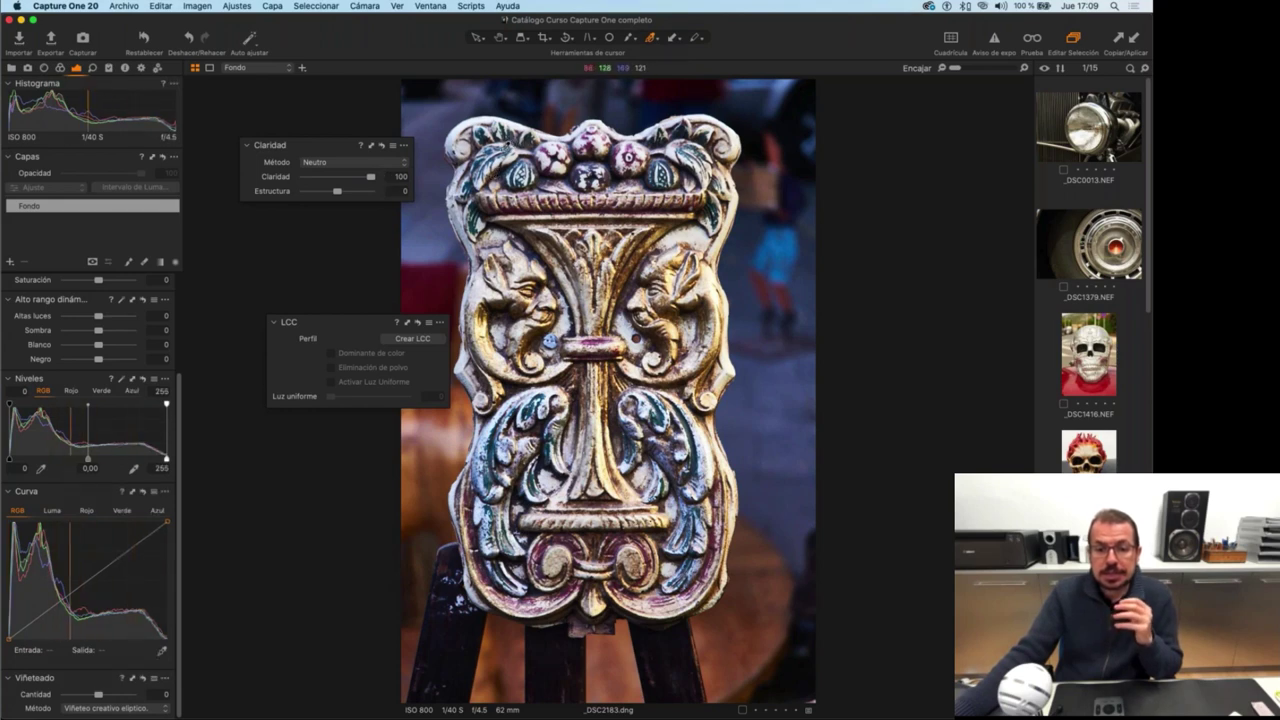
pyautogui.click(396, 163)
pyautogui.click(390, 163)
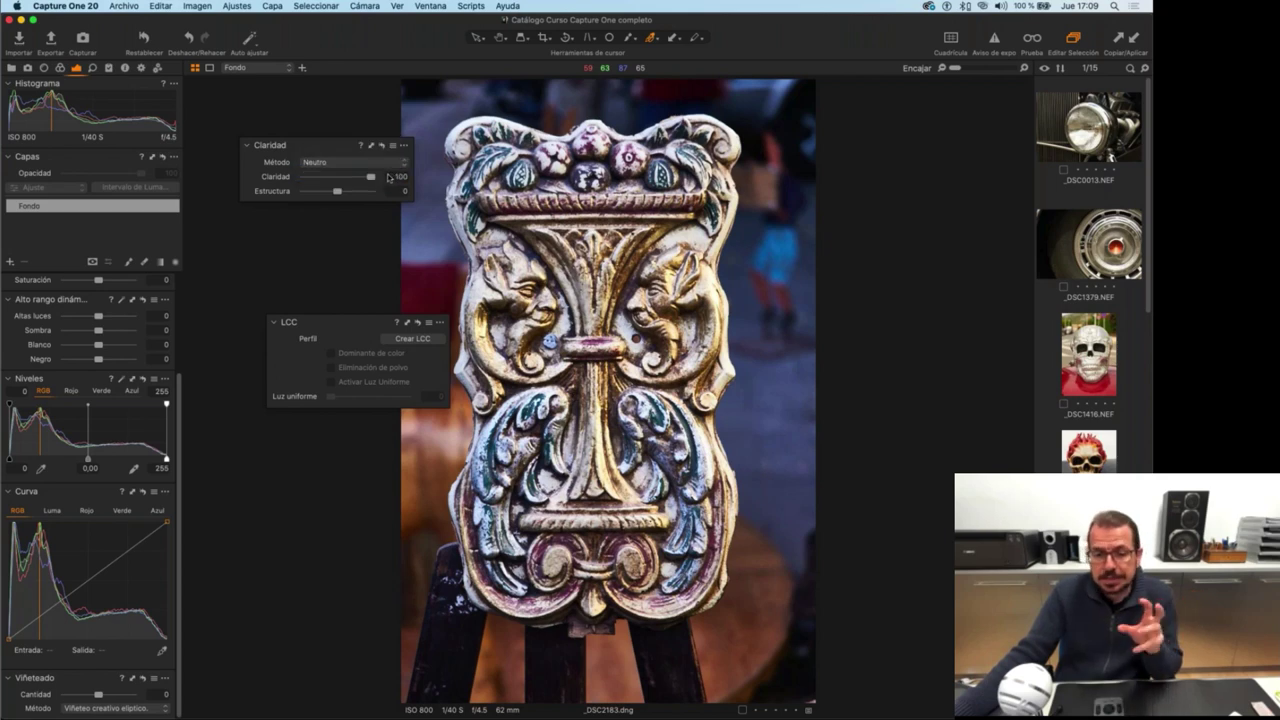
pyautogui.click(395, 163)
pyautogui.click(393, 173)
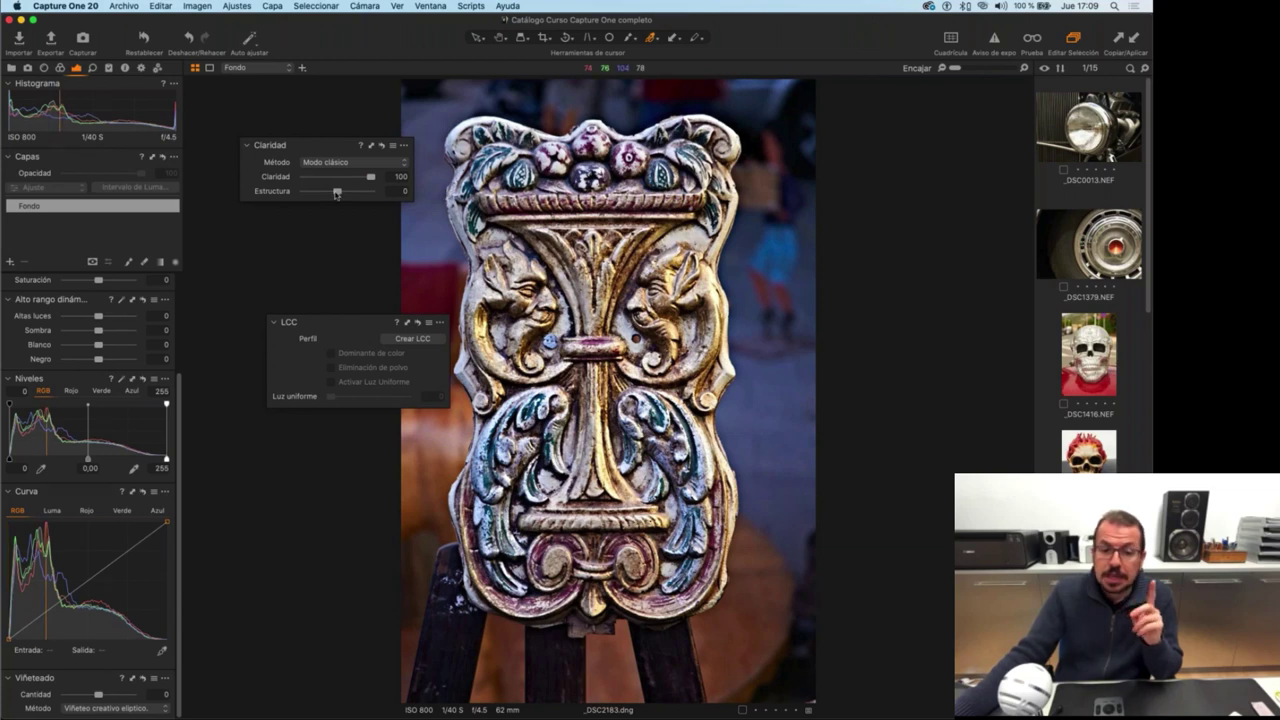
pyautogui.doubleClick(372, 177)
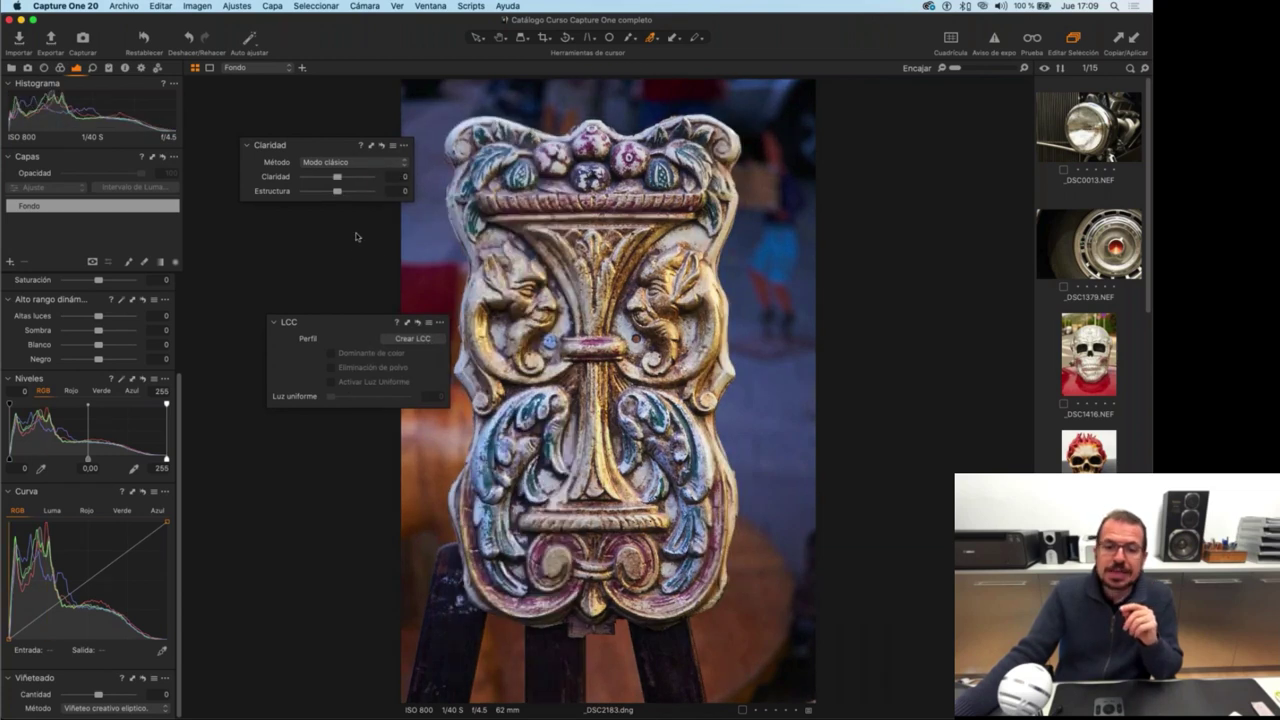
# Try Claridad at 100 and Estructura at 100 one at a time, resetting each to 0.
pyautogui.moveTo(340, 180); pyautogui.dragTo(401, 183)
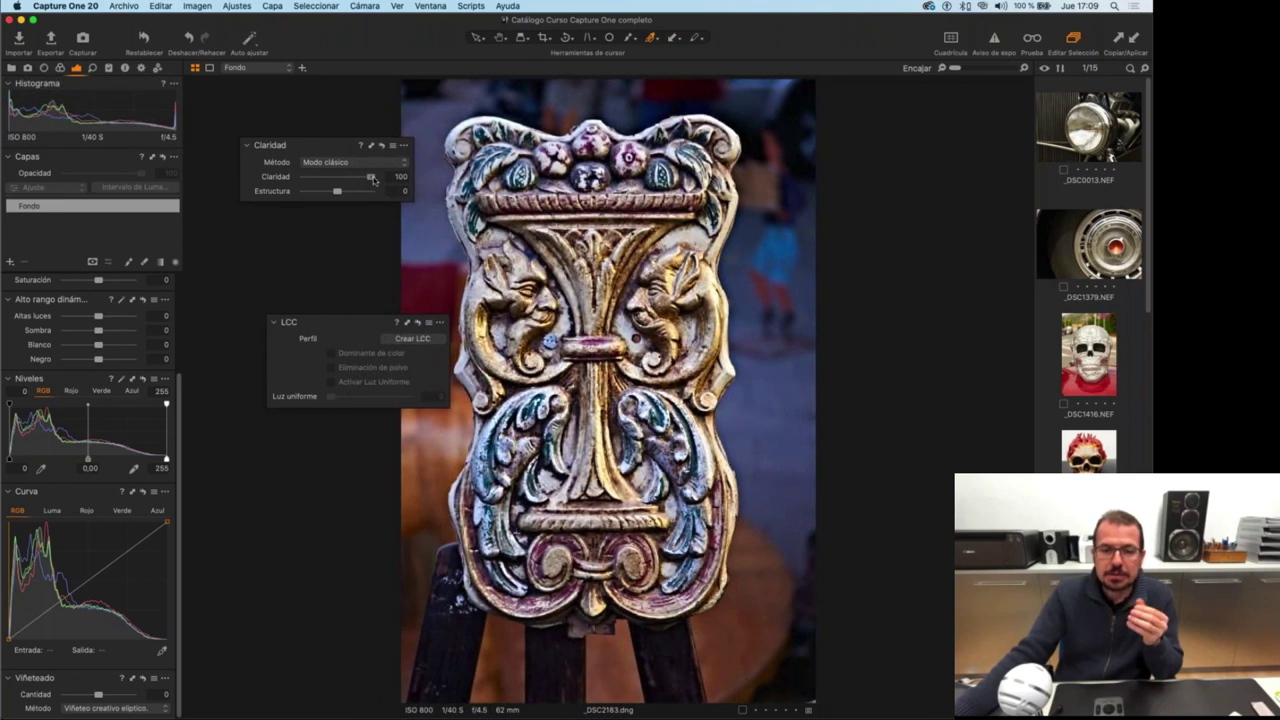
pyautogui.doubleClick(372, 177)
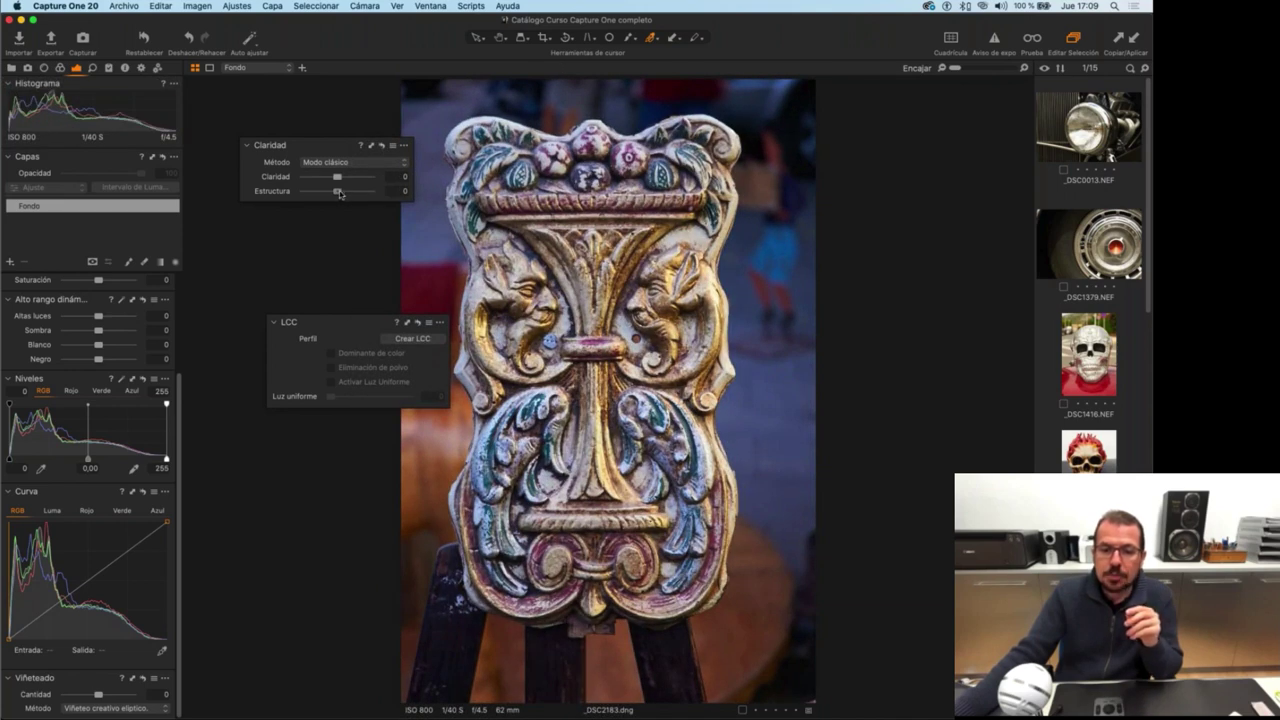
pyautogui.moveTo(340, 193); pyautogui.dragTo(376, 192)
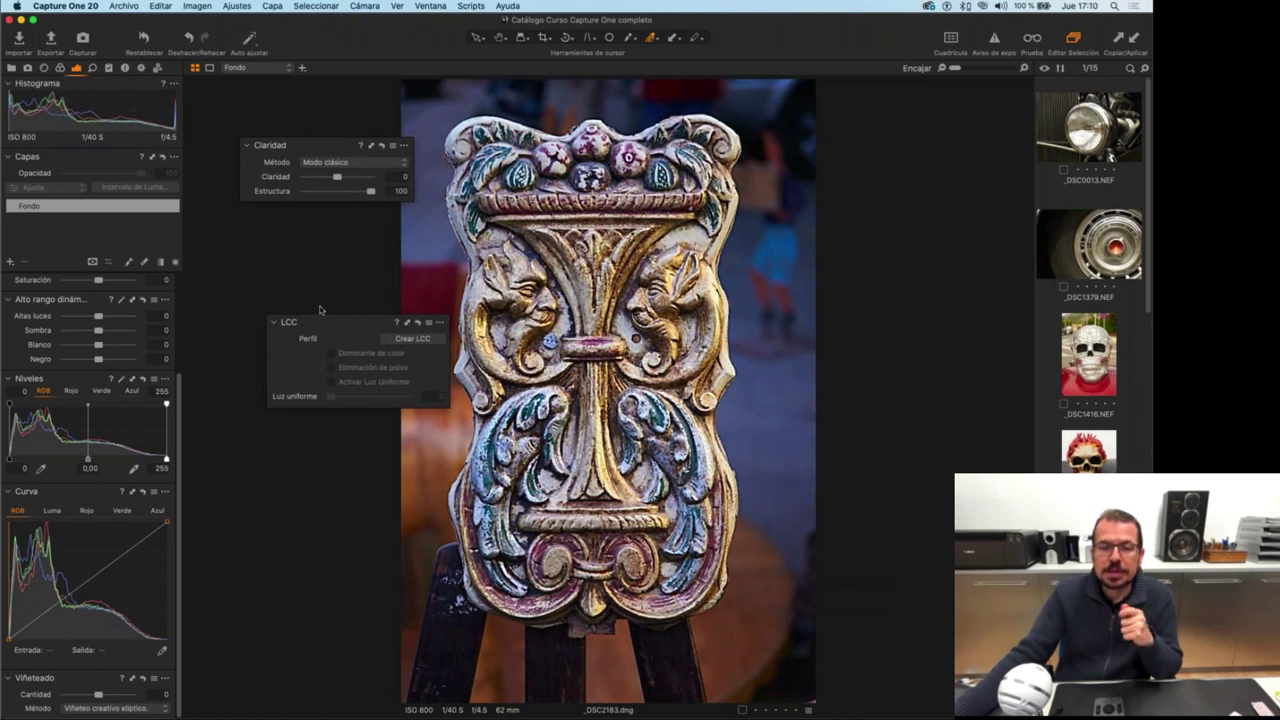
pyautogui.doubleClick(370, 192)
# Examine the carving's fine texture at 100% zoom with Estructura at 77, then reset Estructura and set it to 32.
pyautogui.click(1025, 69)
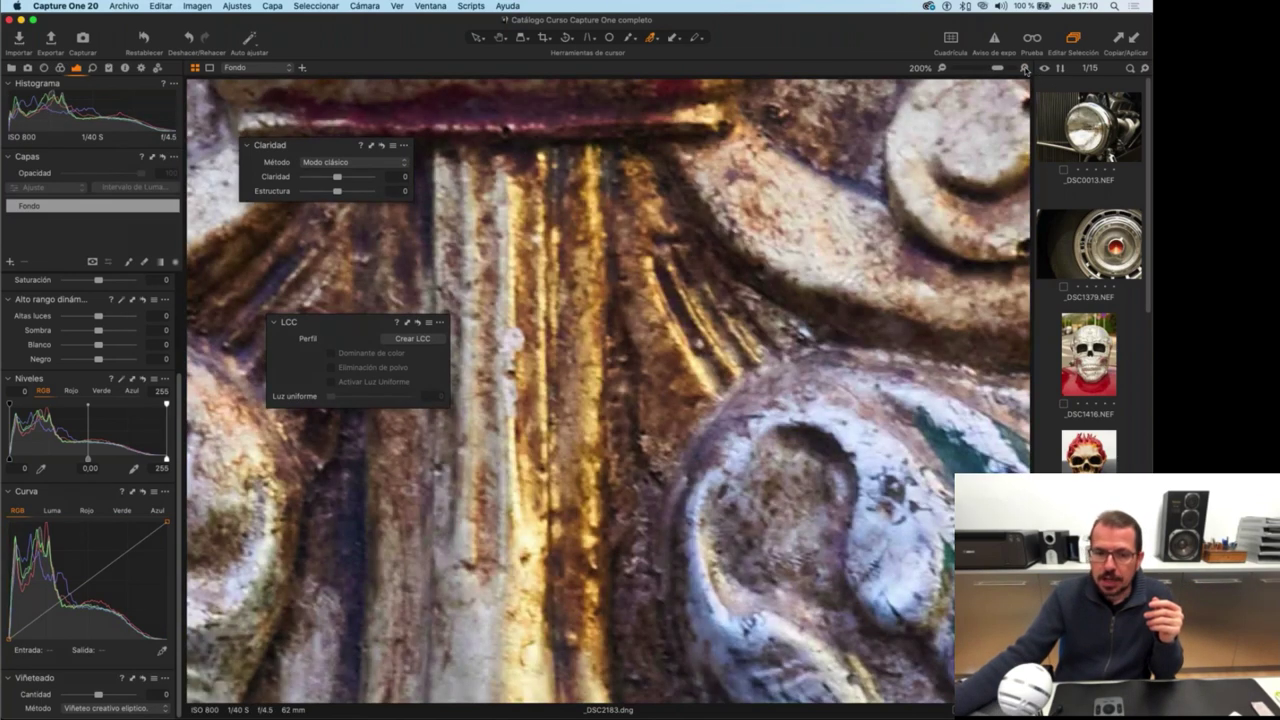
pyautogui.click(942, 69)
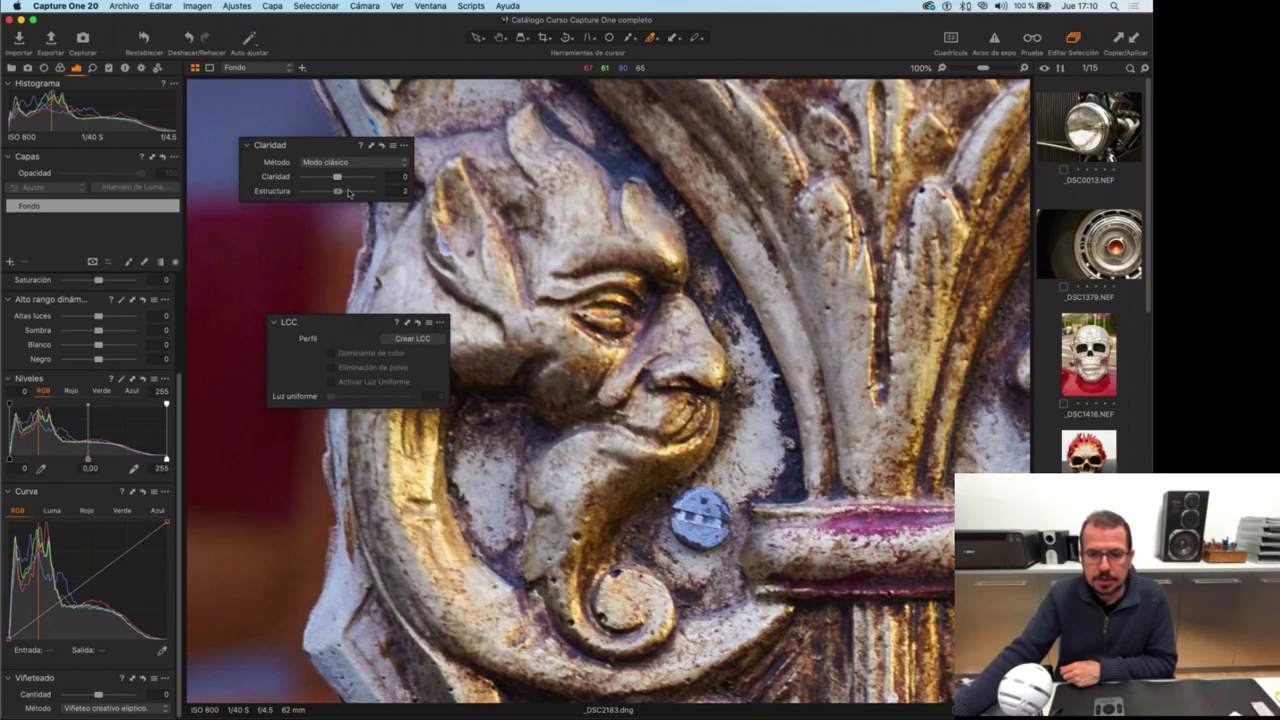
pyautogui.moveTo(348, 192); pyautogui.dragTo(362, 192)
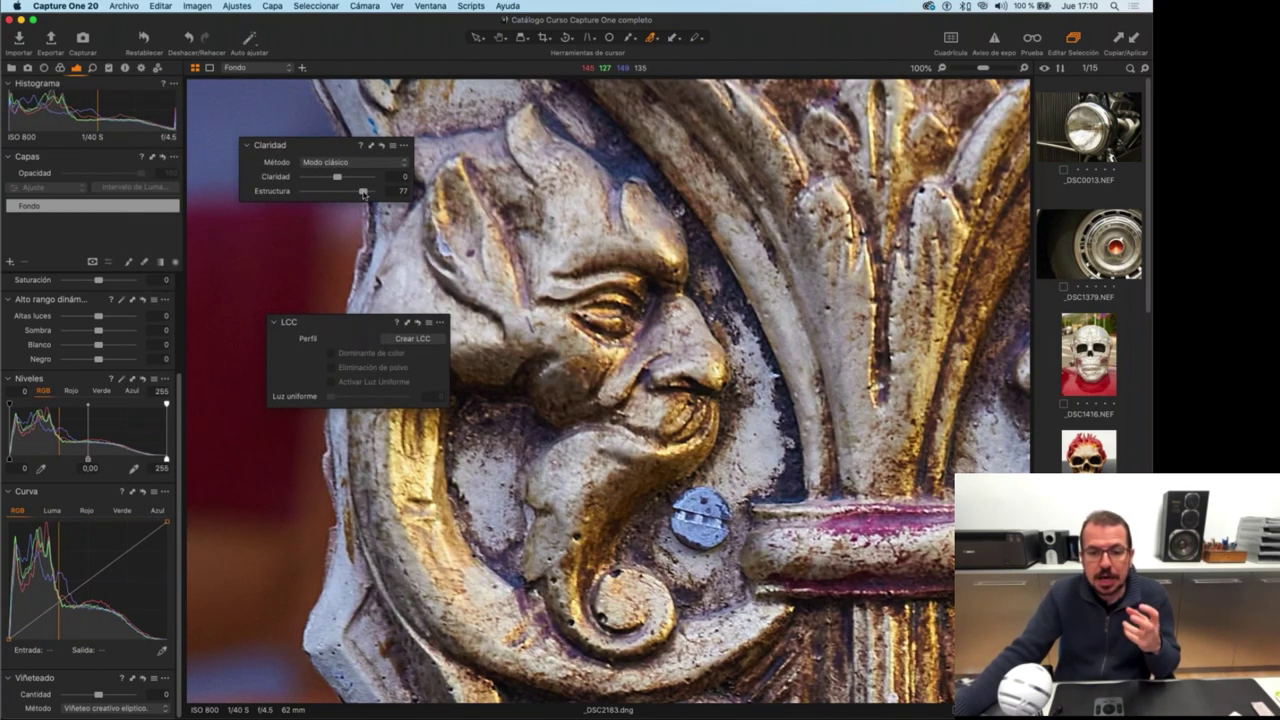
pyautogui.hscroll(5, 613, 273)
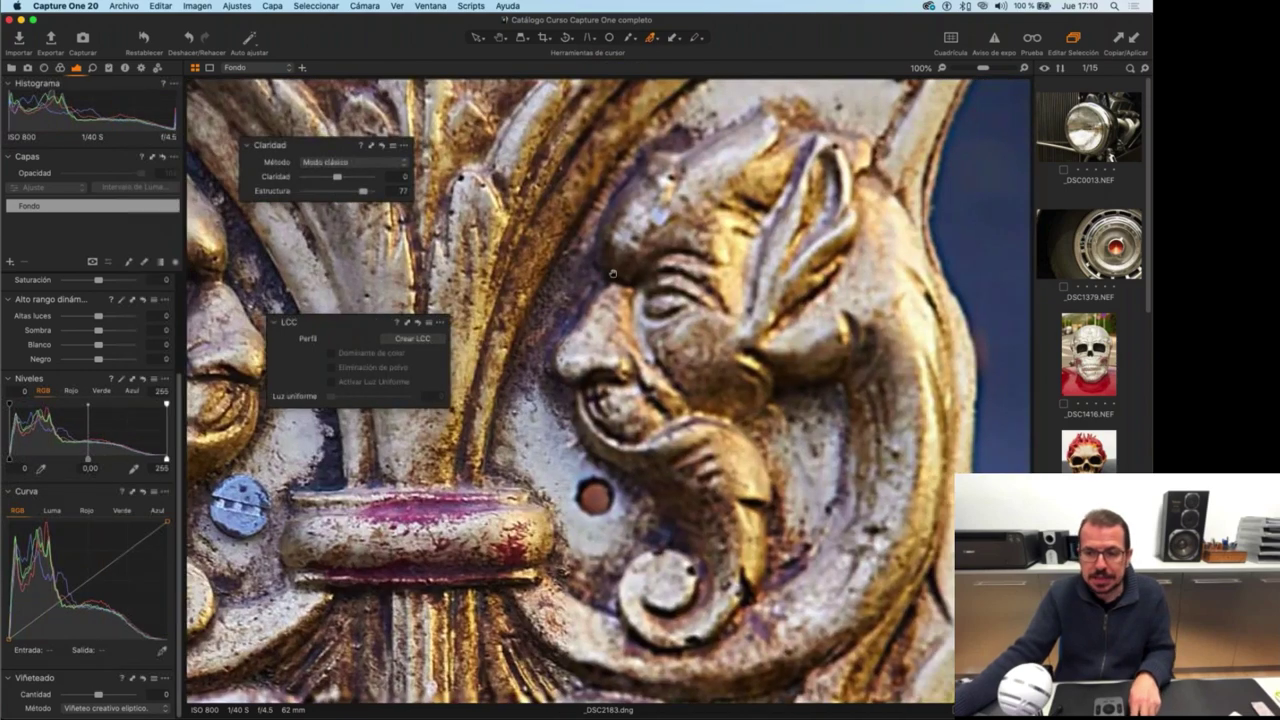
pyautogui.hscroll(3, 612, 273)
pyautogui.scroll(-2, 612, 273)
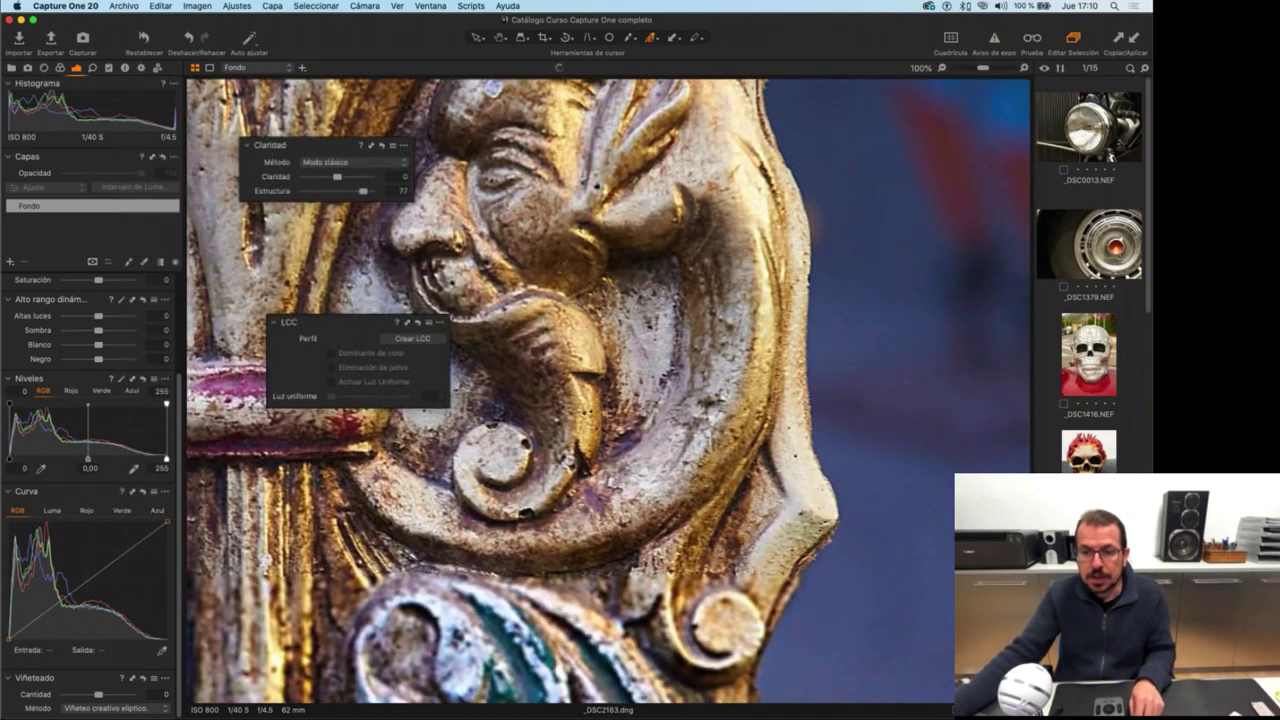
pyautogui.hscroll(-2, 596, 185)
pyautogui.scroll(1, 596, 185)
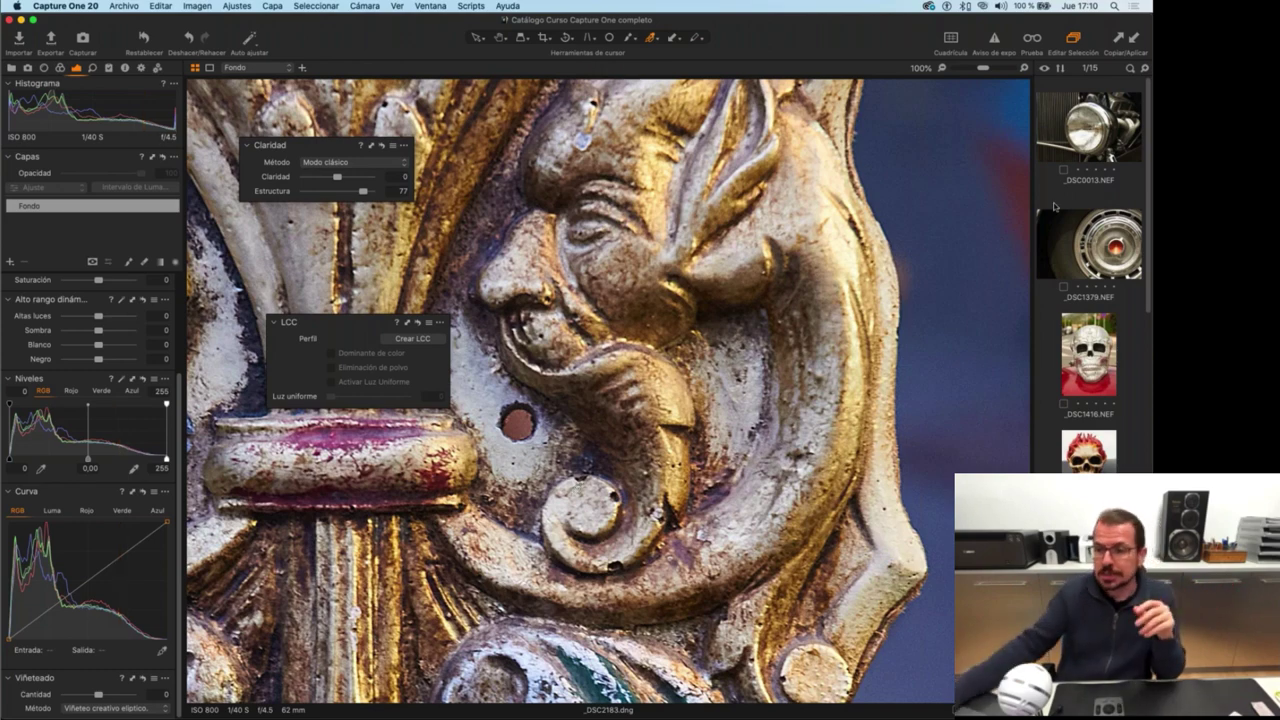
pyautogui.doubleClick(364, 191)
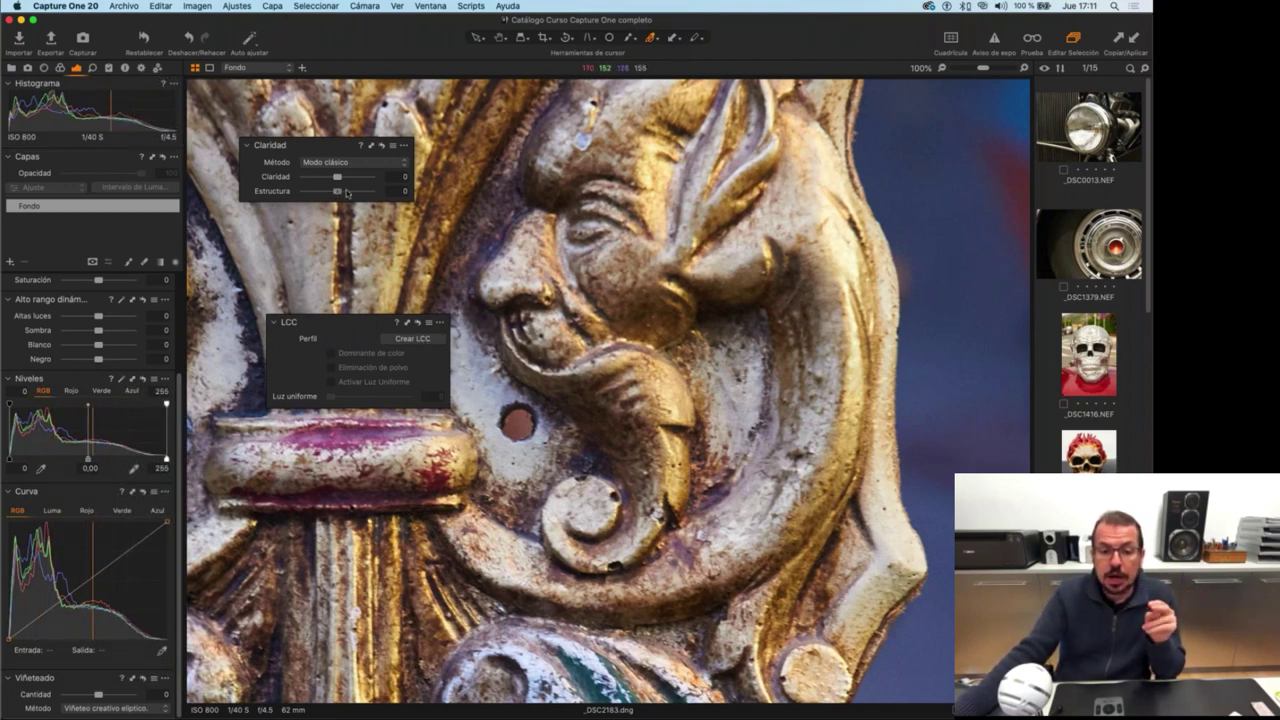
pyautogui.moveTo(346, 193); pyautogui.dragTo(349, 192)
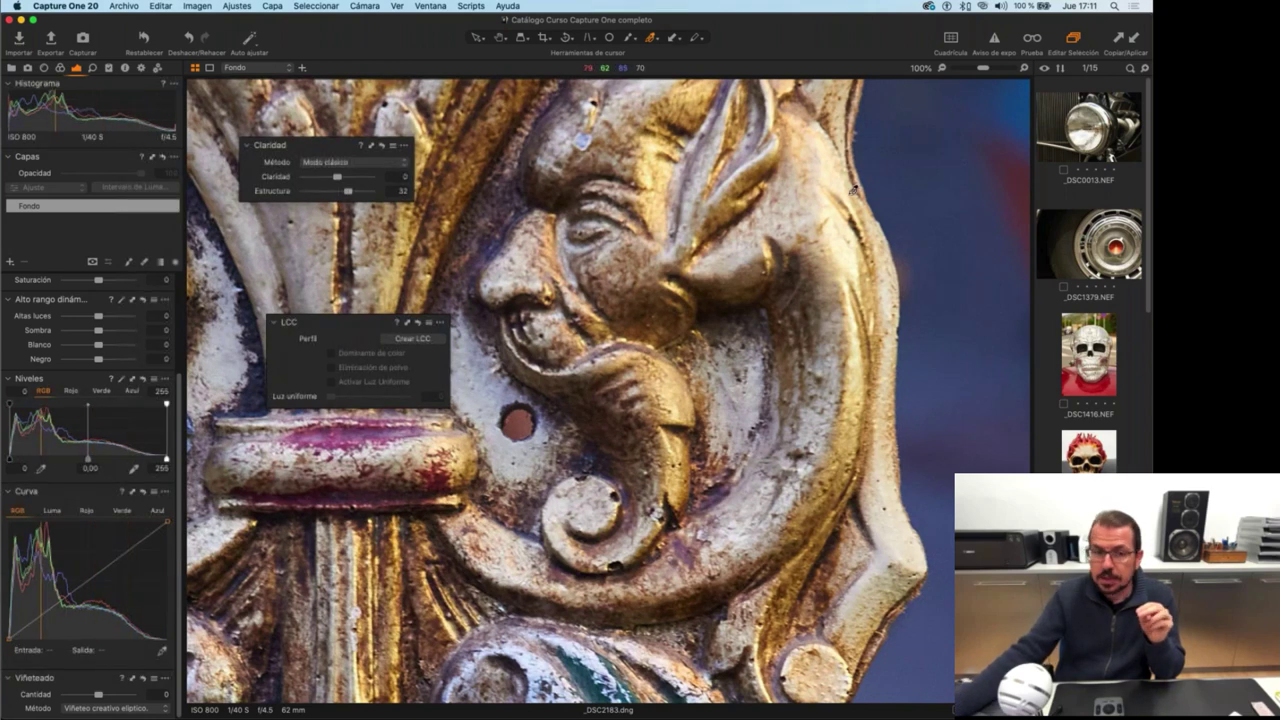
# Open the folder 14. Perfil LCC and set Estructura to 15 for _DSC7887.NEF.
pyautogui.click(11, 67)
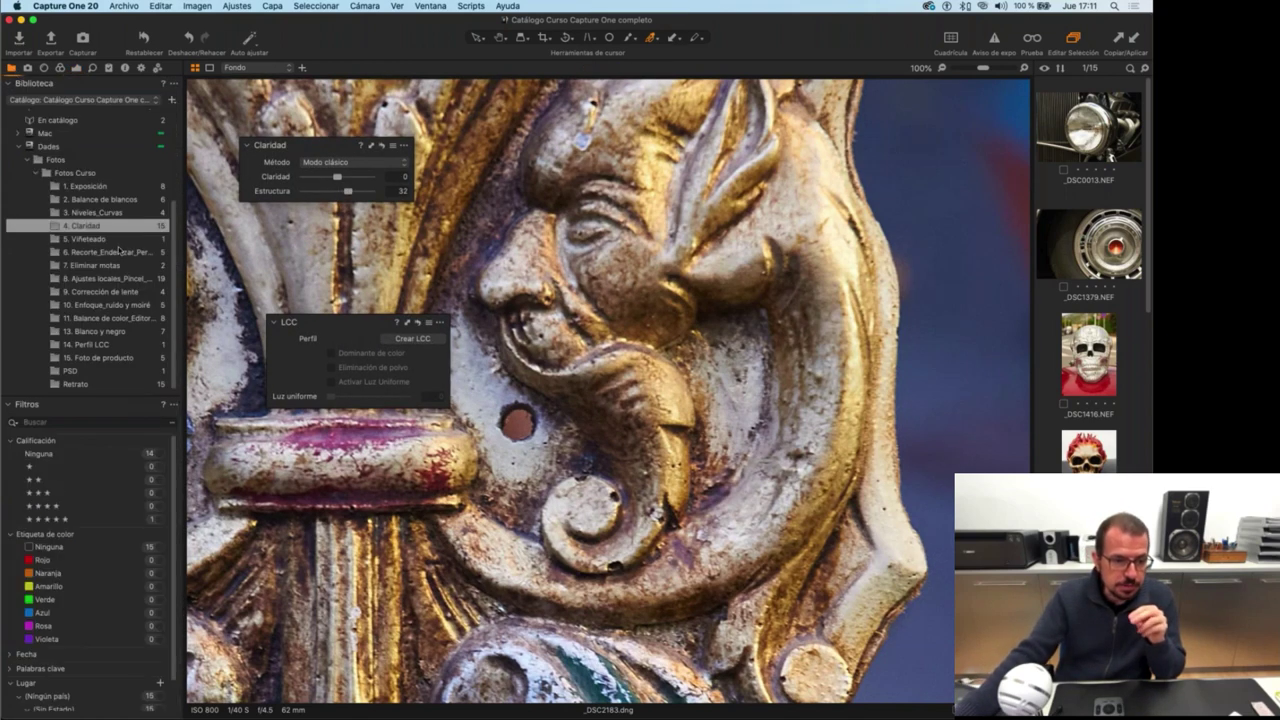
pyautogui.click(100, 344)
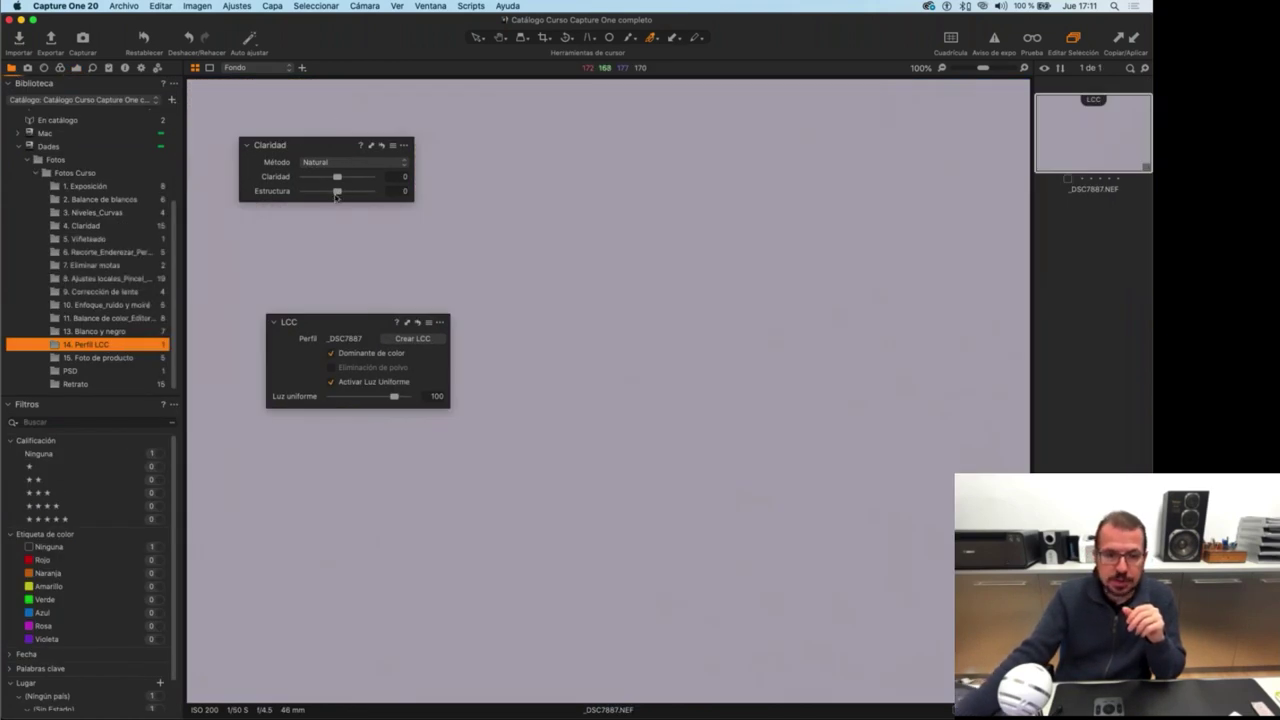
pyautogui.moveTo(338, 193); pyautogui.dragTo(345, 193)
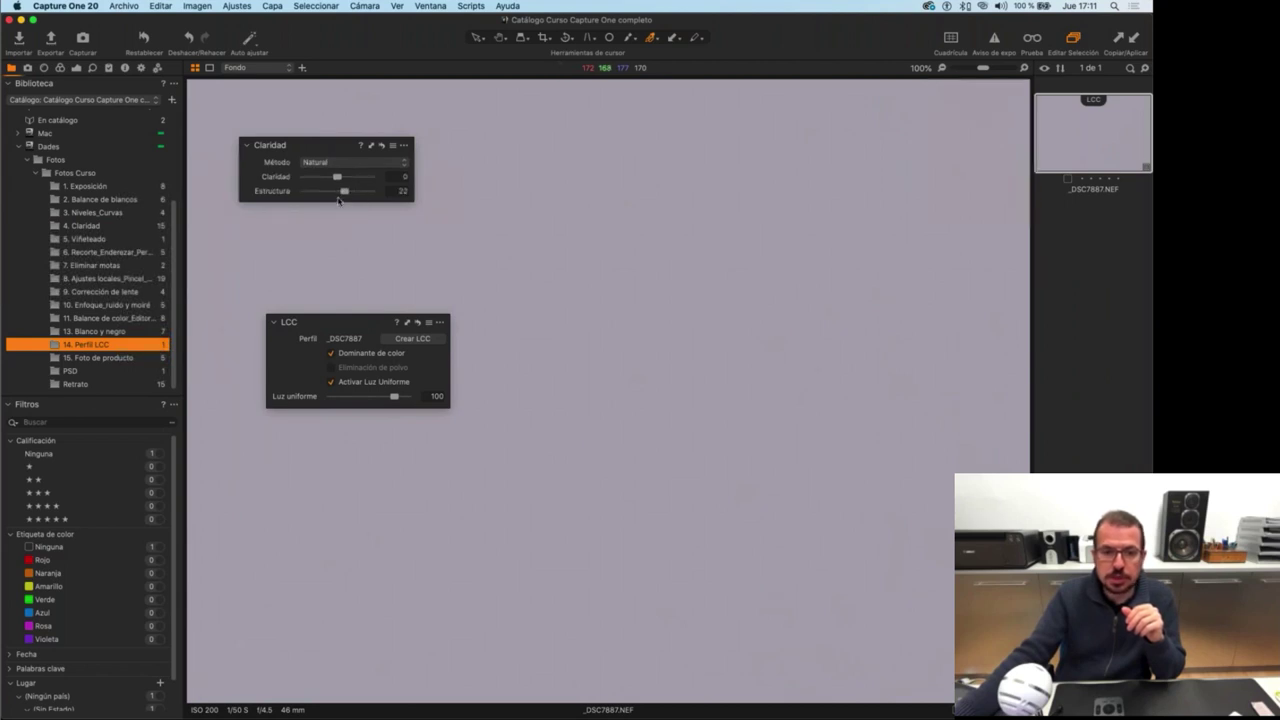
pyautogui.click(402, 191)
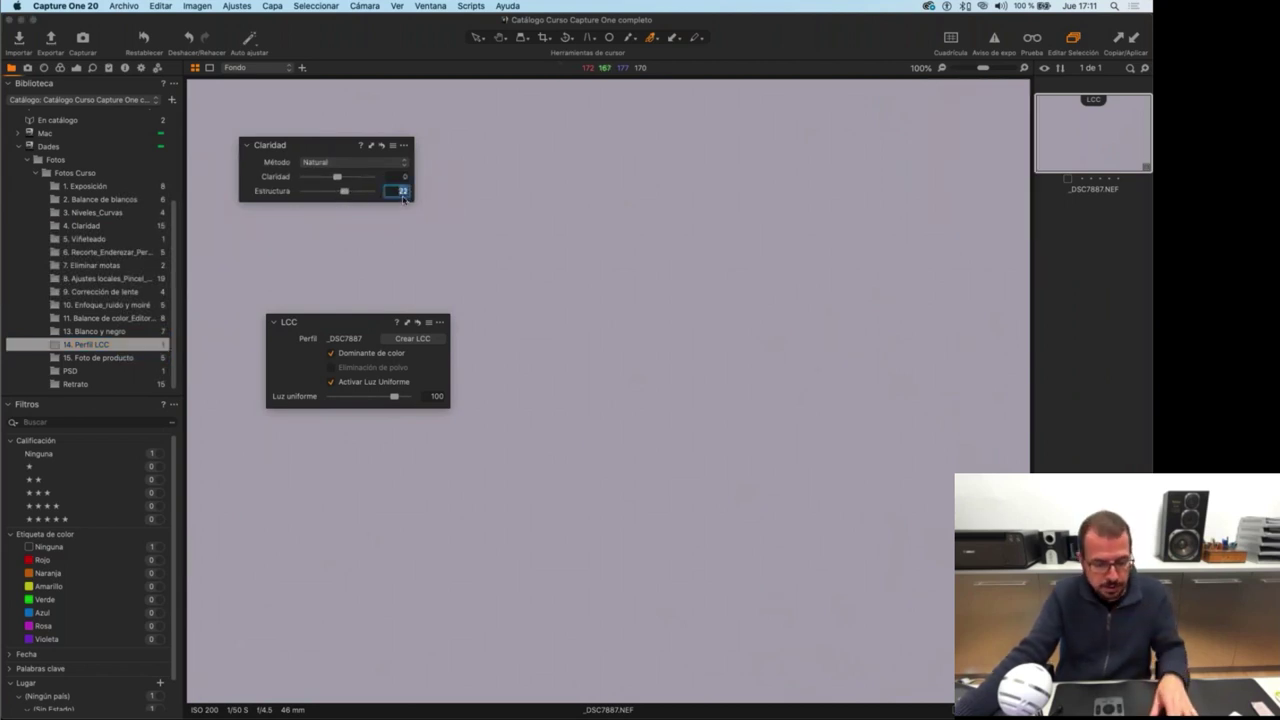
pyautogui.write('15')
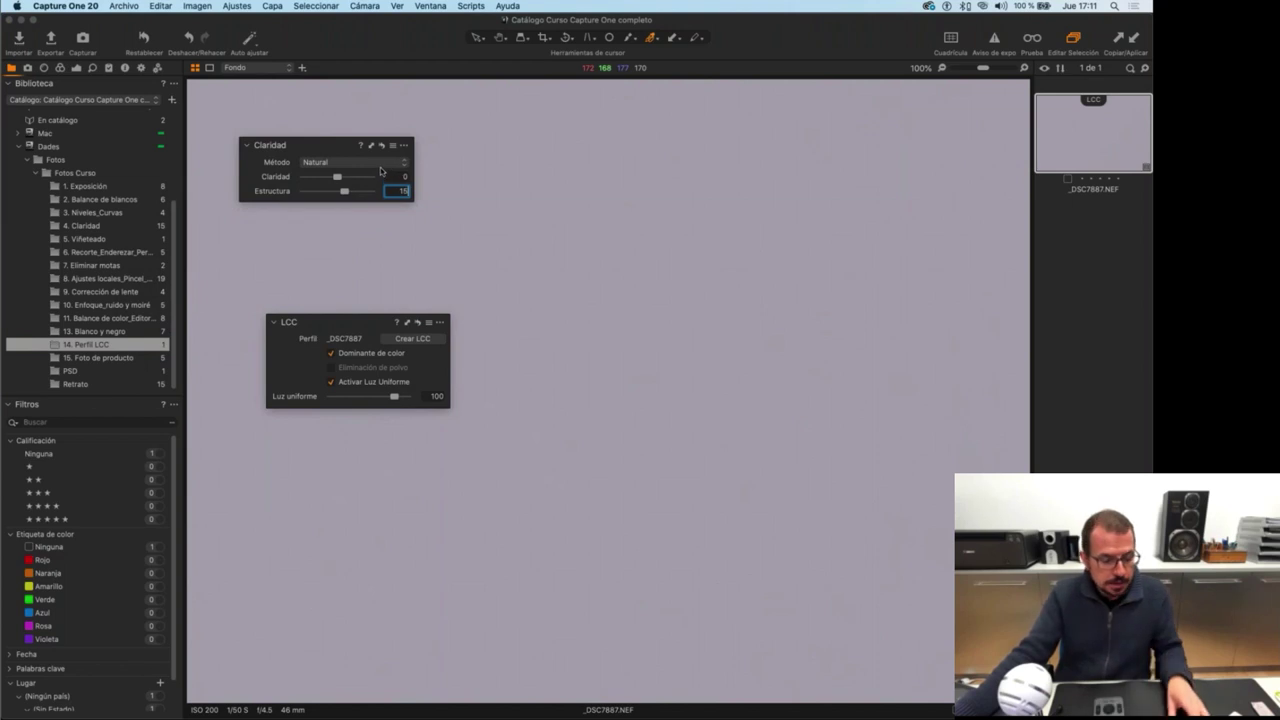
pyautogui.hotkey('shift', 'Tab')
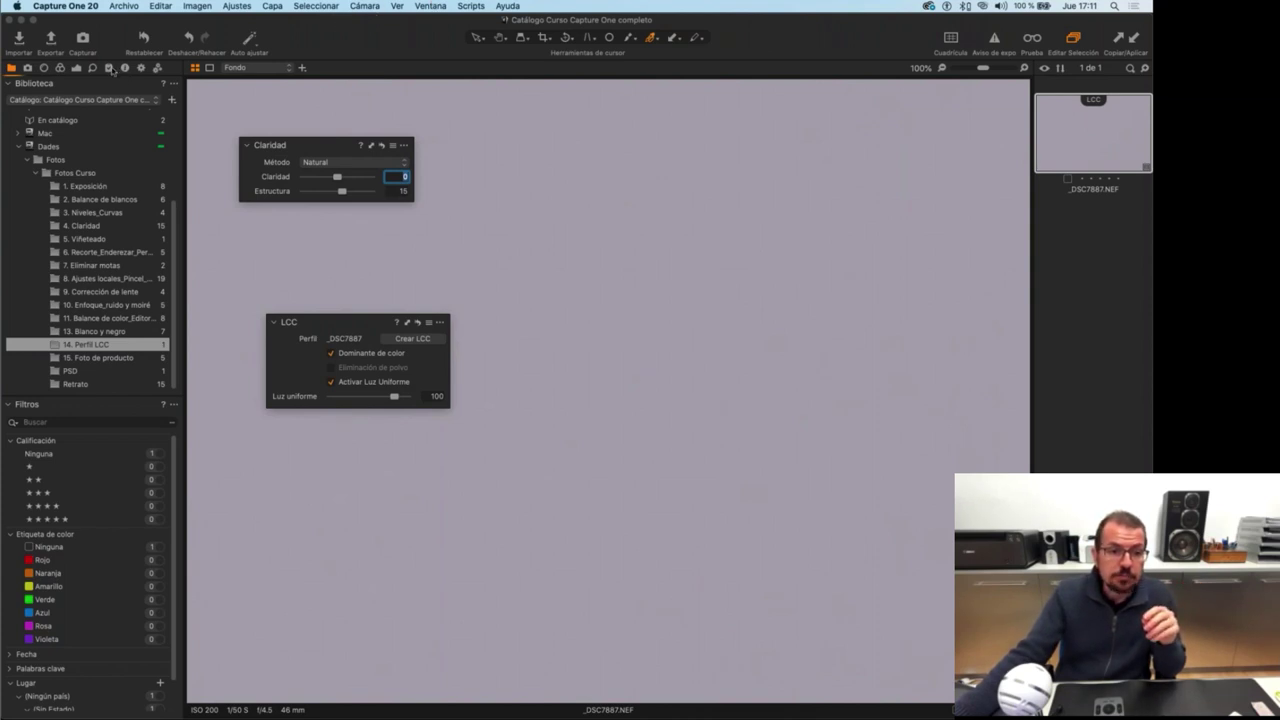
# Start a new user style from _DSC7887, excluding Aberración cromática and keeping the LCC settings and Estructura included.
pyautogui.click(108, 68)
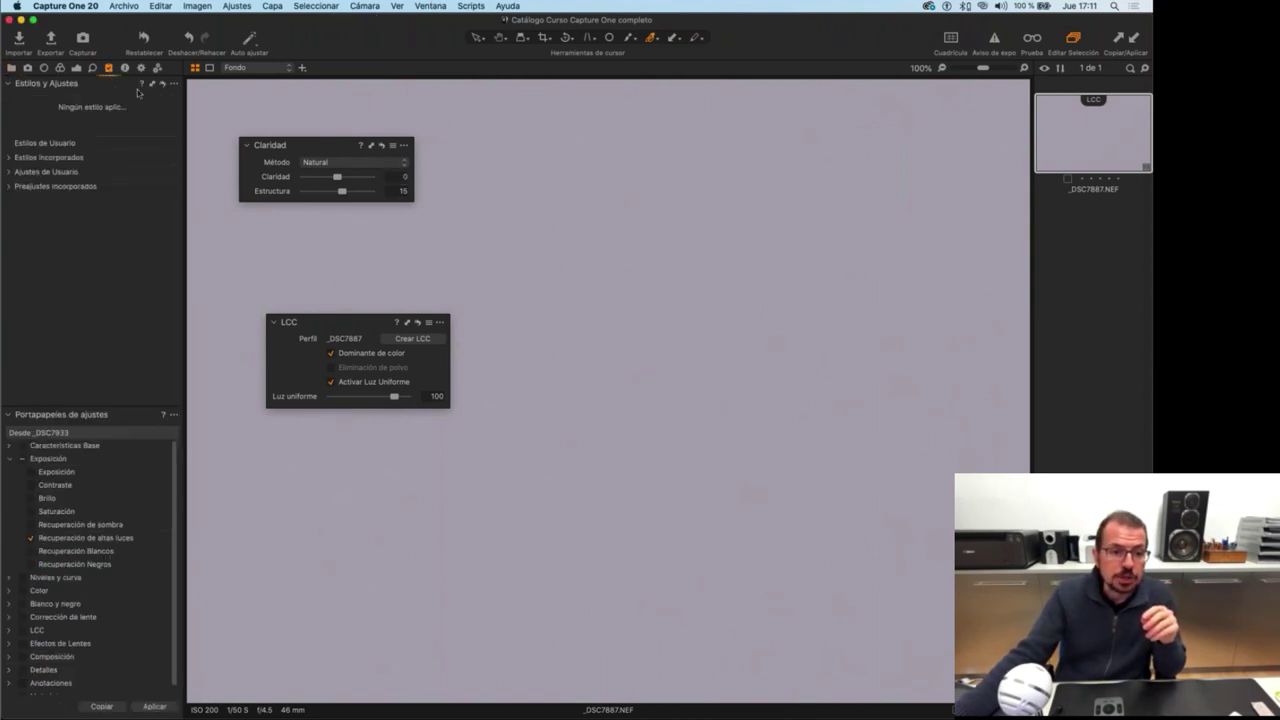
pyautogui.click(174, 83)
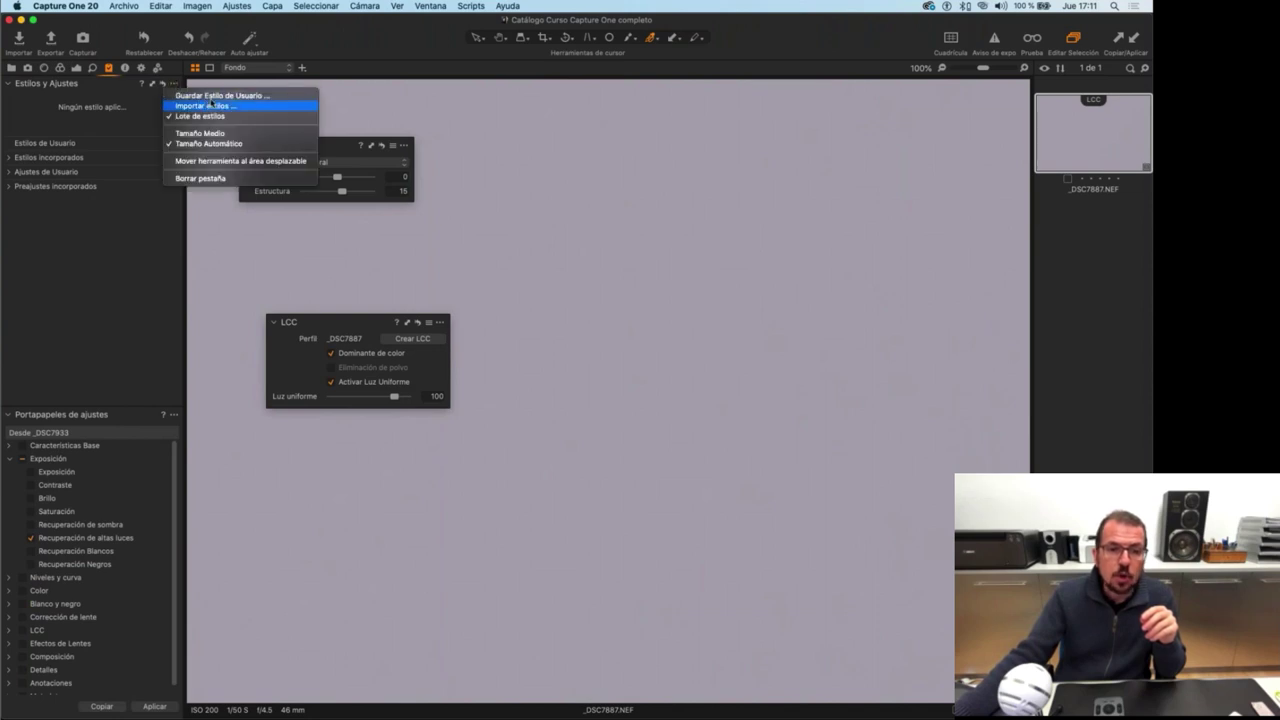
pyautogui.click(230, 95)
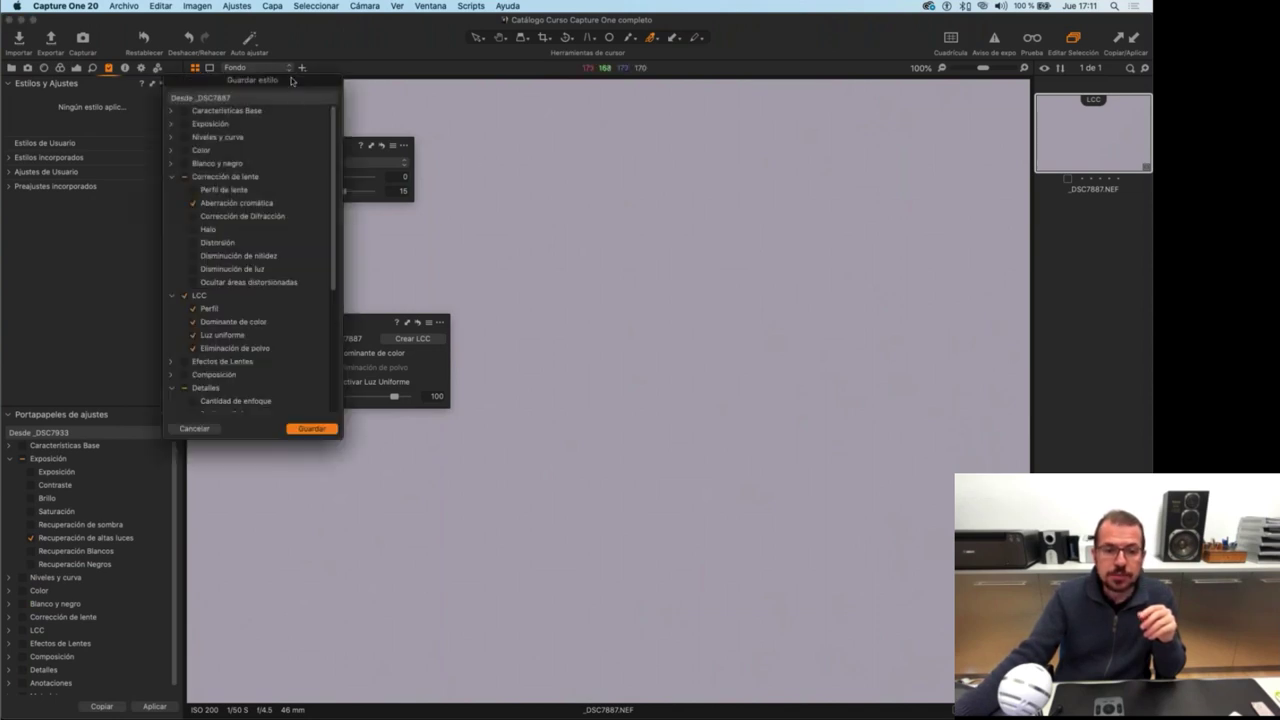
pyautogui.moveTo(291, 80); pyautogui.dragTo(719, 81)
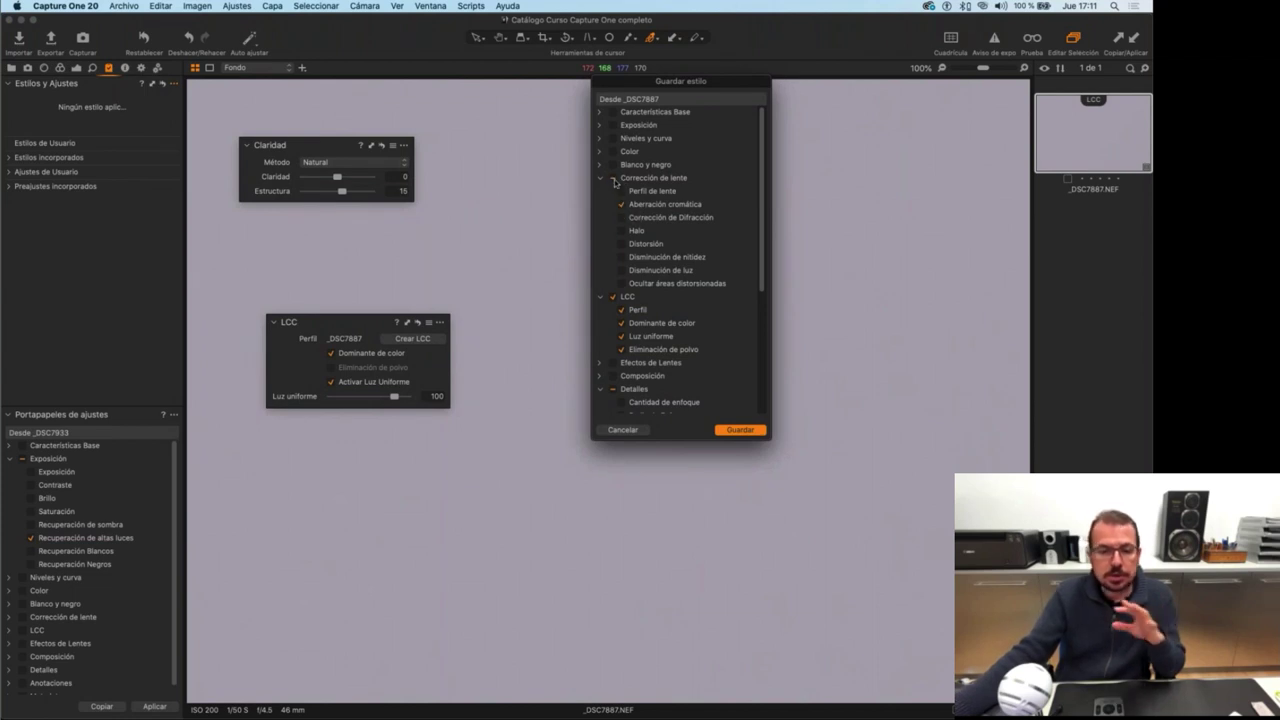
pyautogui.click(623, 204)
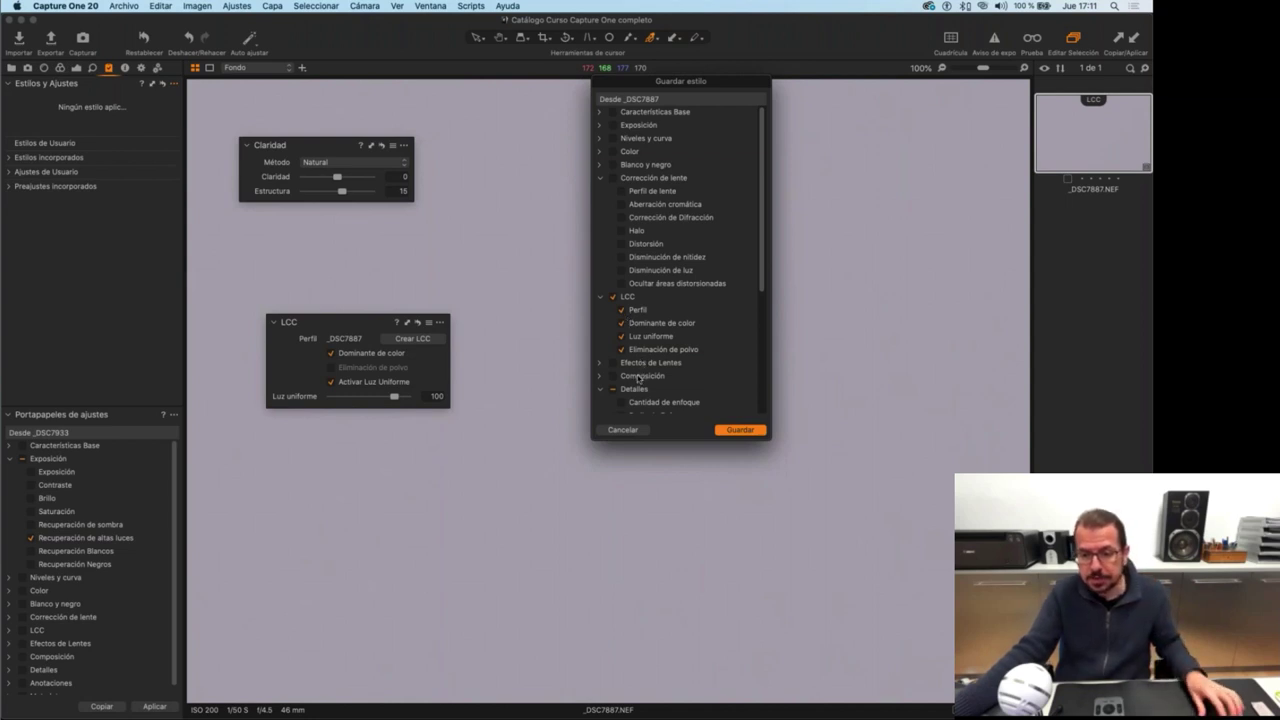
pyautogui.scroll(-3, 639, 365)
pyautogui.scroll(-5, 639, 365)
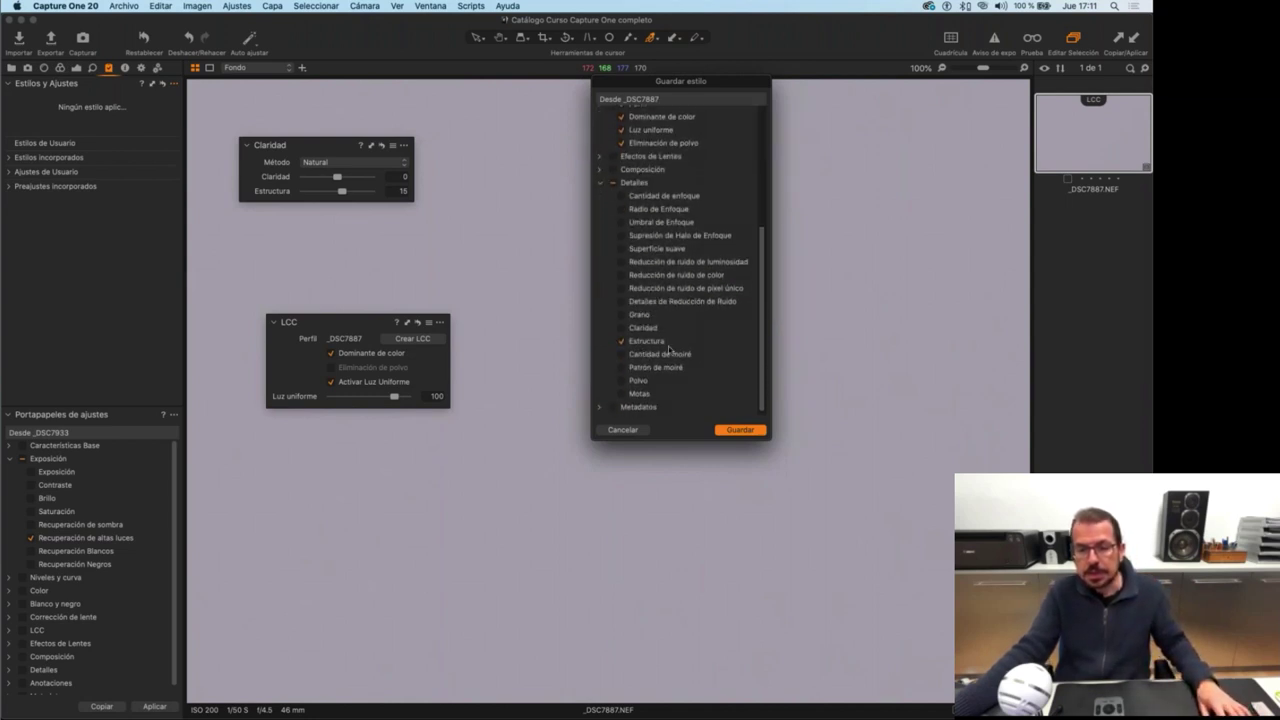
pyautogui.scroll(-3, 660, 348)
pyautogui.scroll(6, 660, 348)
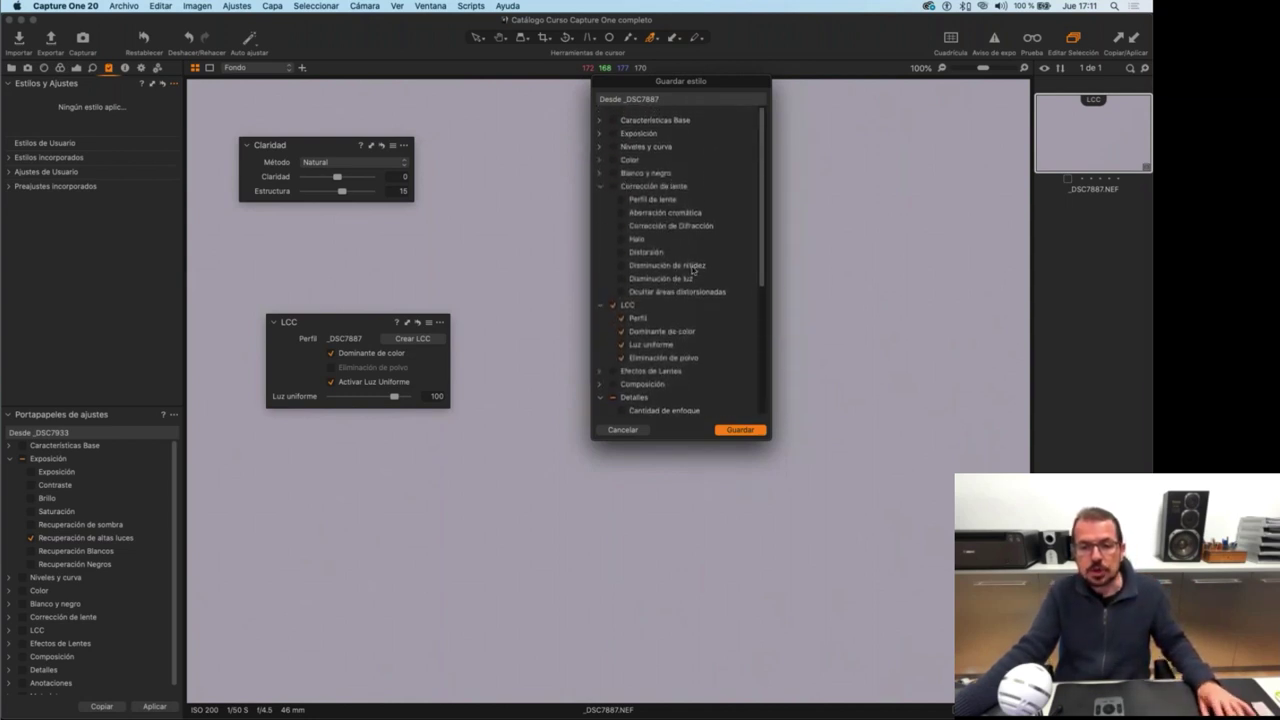
pyautogui.scroll(-4, 647, 338)
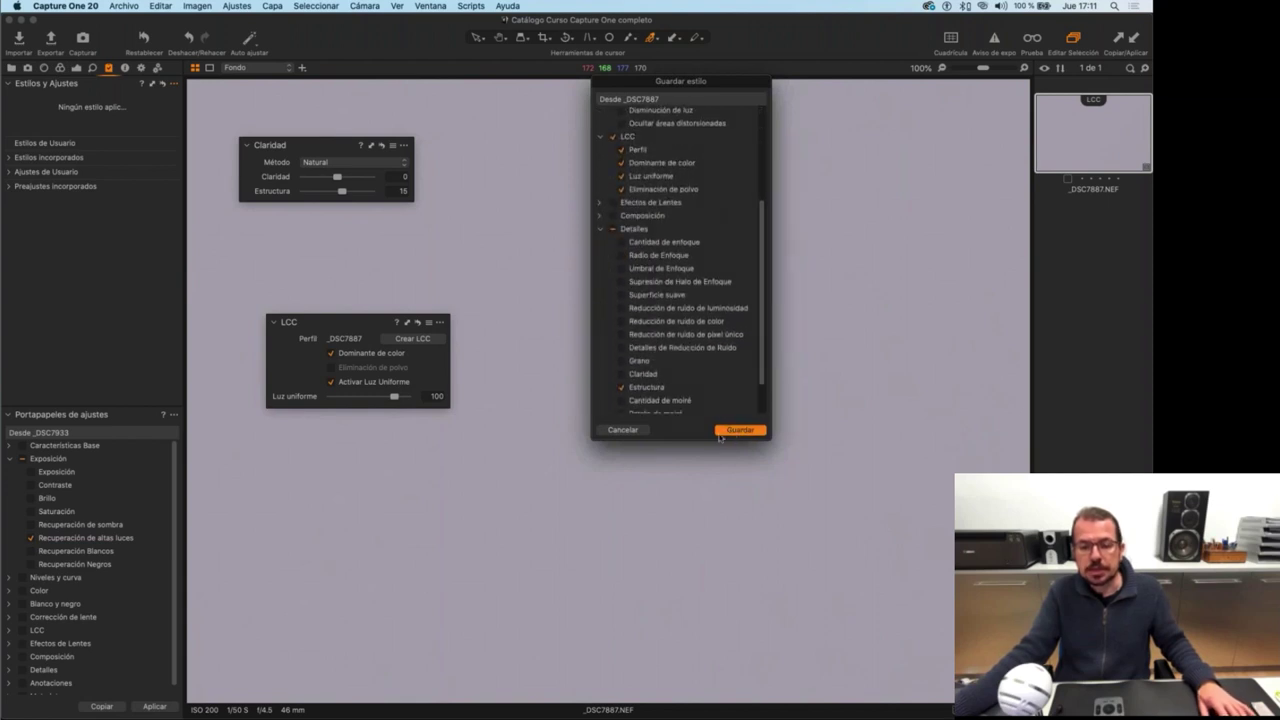
# Save the style as "D300_Base_LCC_Estructura 15" in the Styles folder and expand the list of user styles.
pyautogui.click(721, 433)
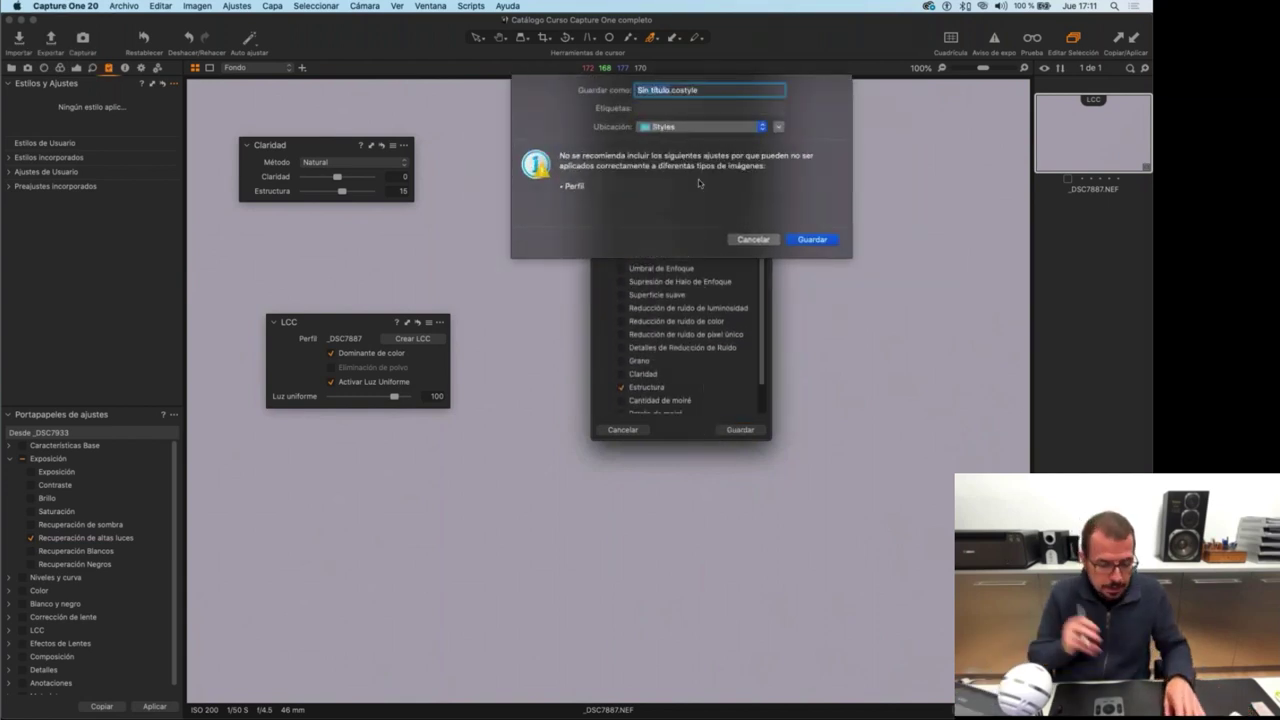
pyautogui.write('D750')
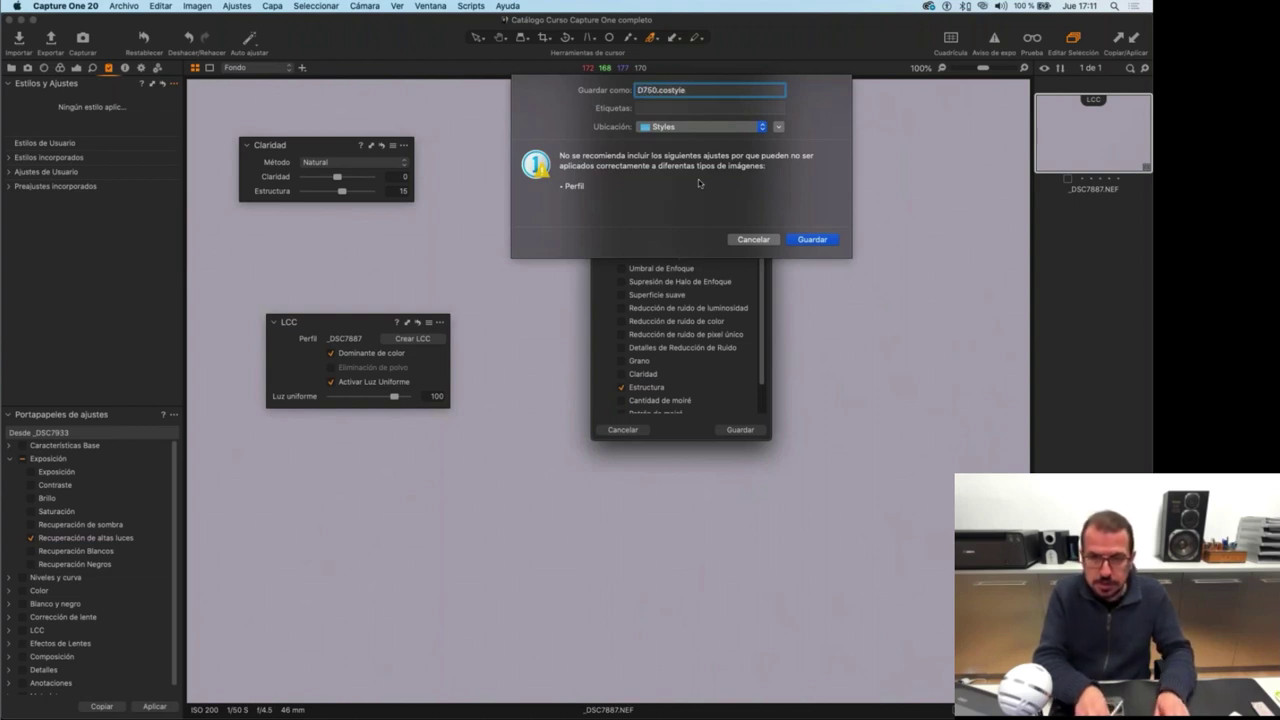
pyautogui.press('BackSpace')
pyautogui.press('BackSpace')
pyautogui.press('BackSpace')
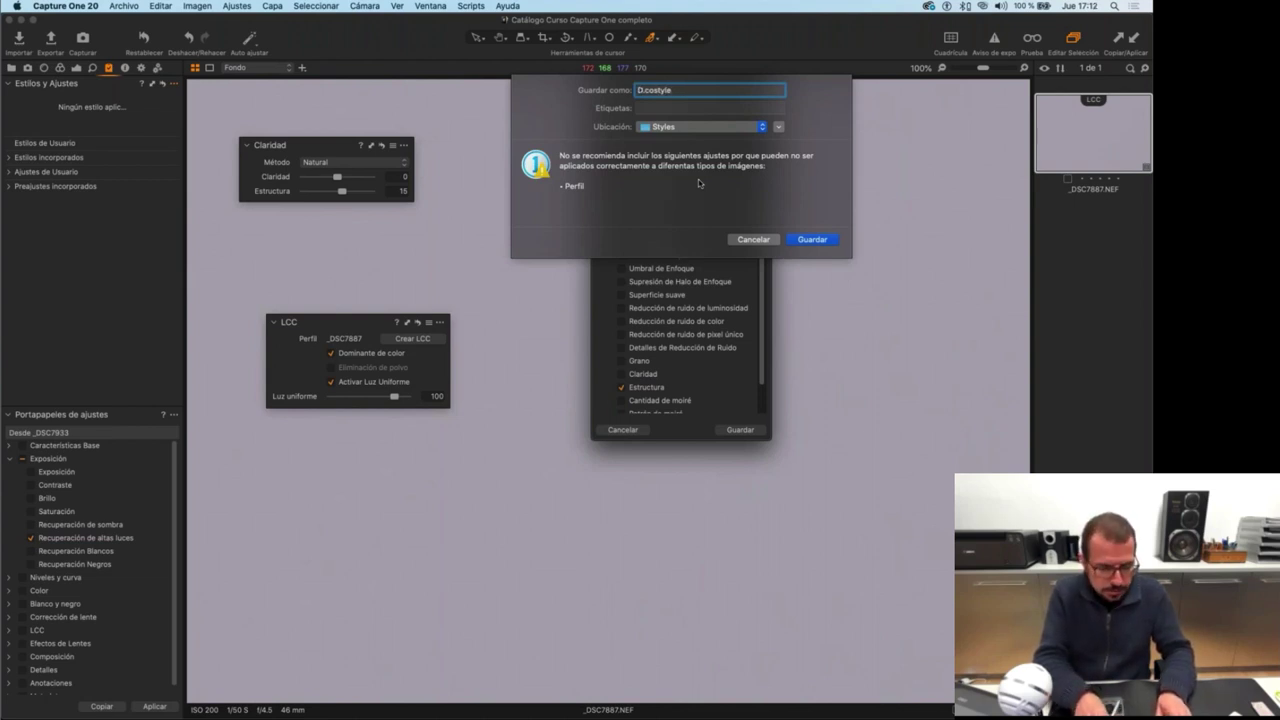
pyautogui.write('300')
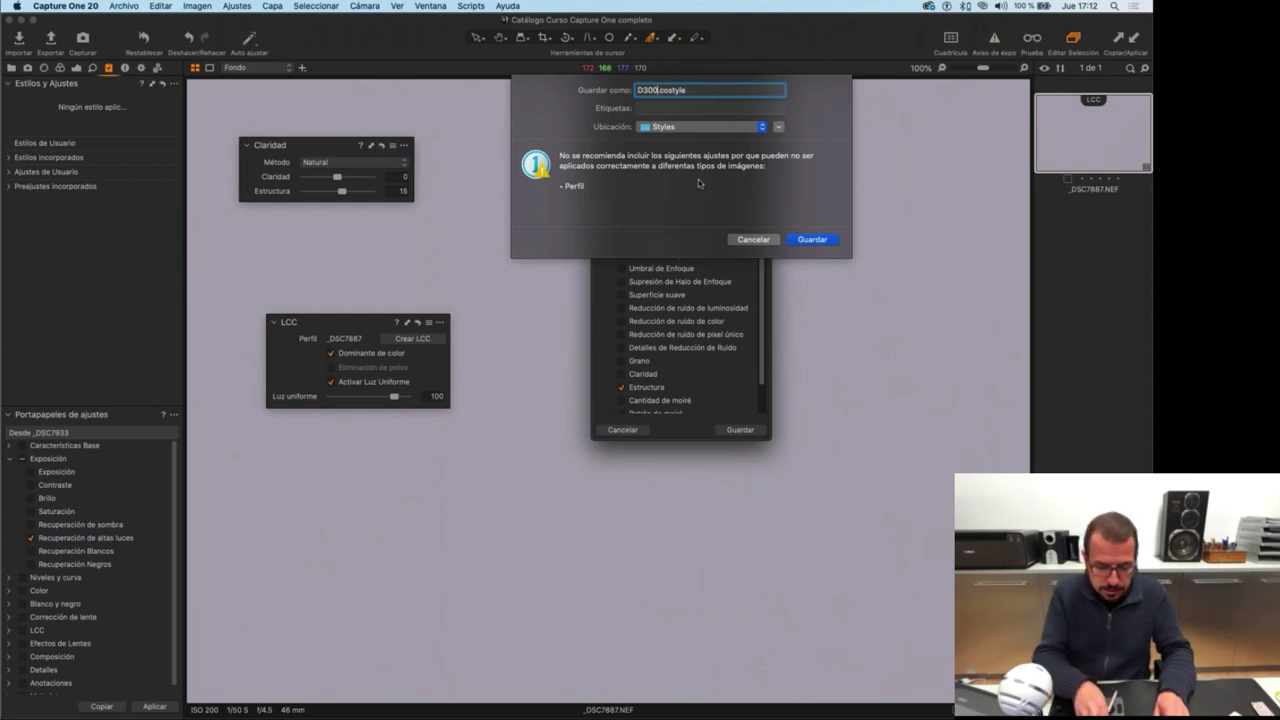
pyautogui.write('_Base')
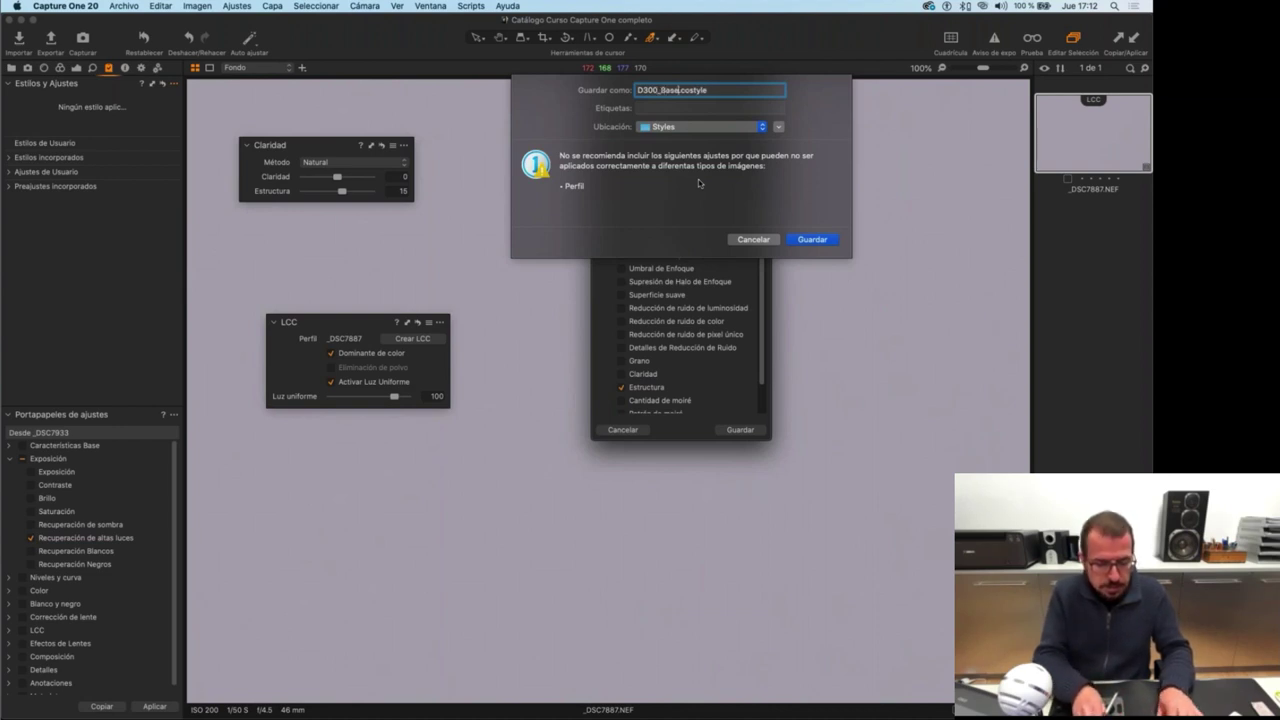
pyautogui.write('_LCC')
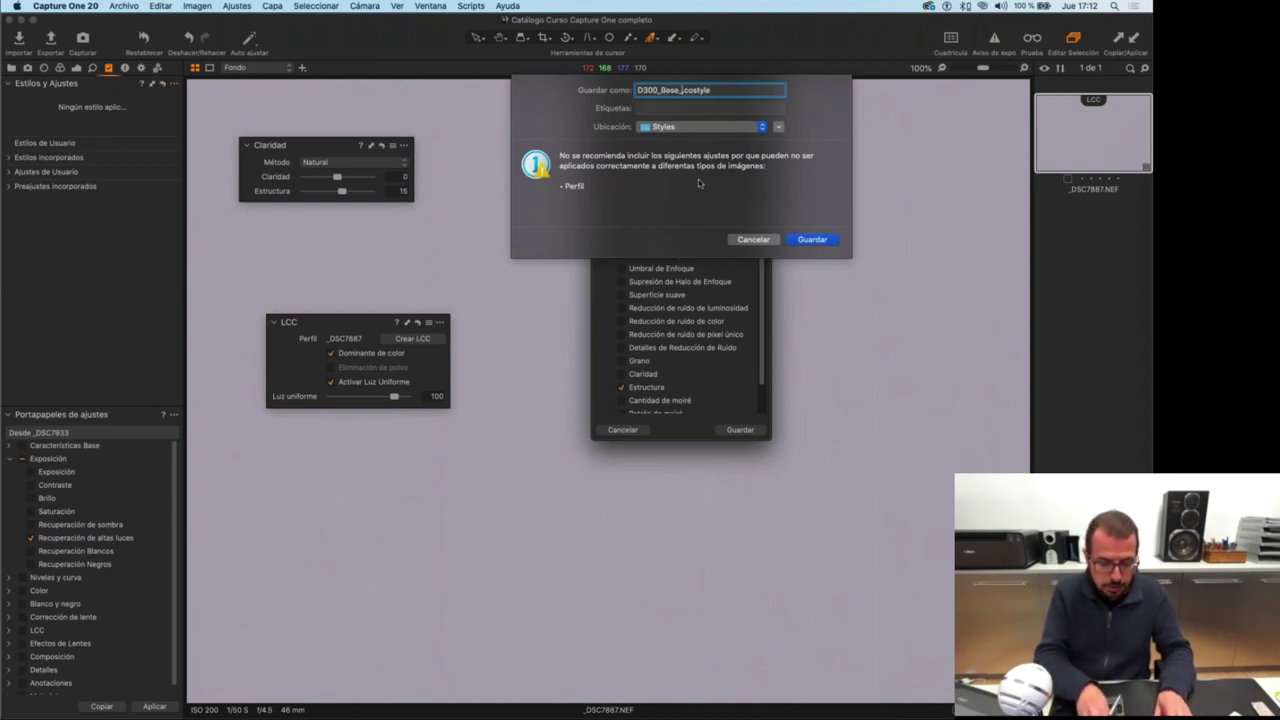
pyautogui.write('_Estruc')
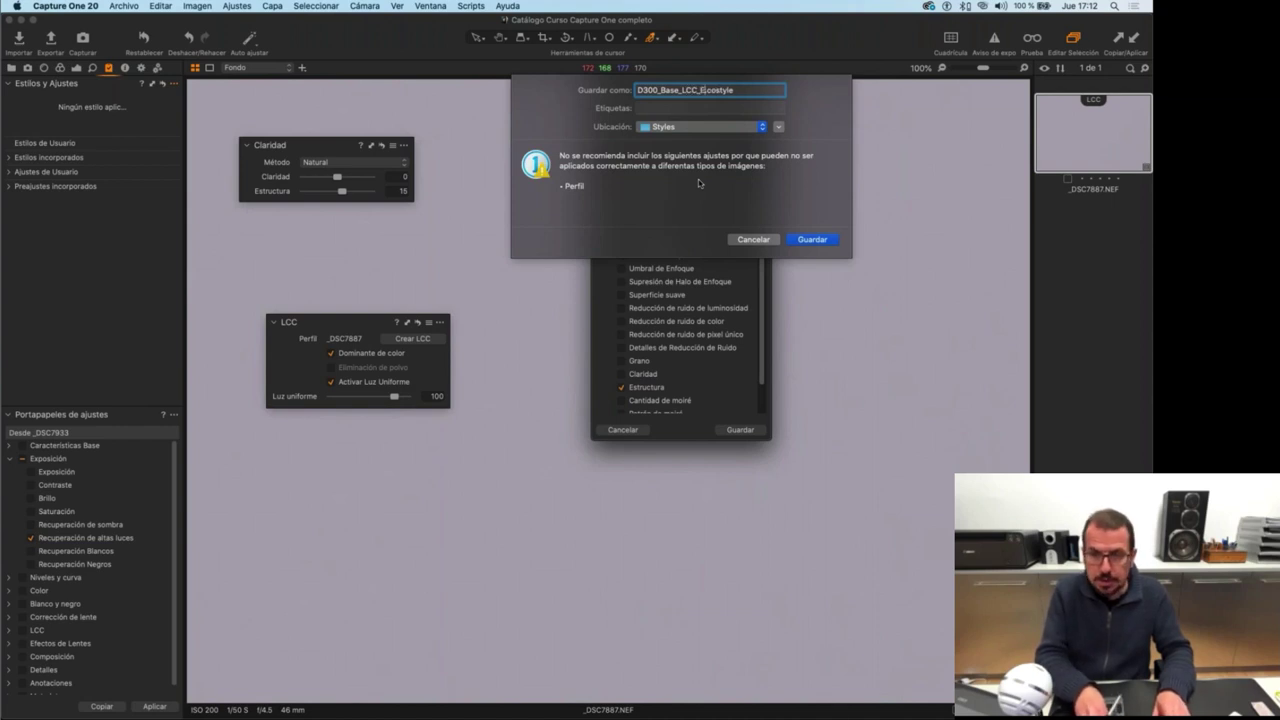
pyautogui.write('tura 15')
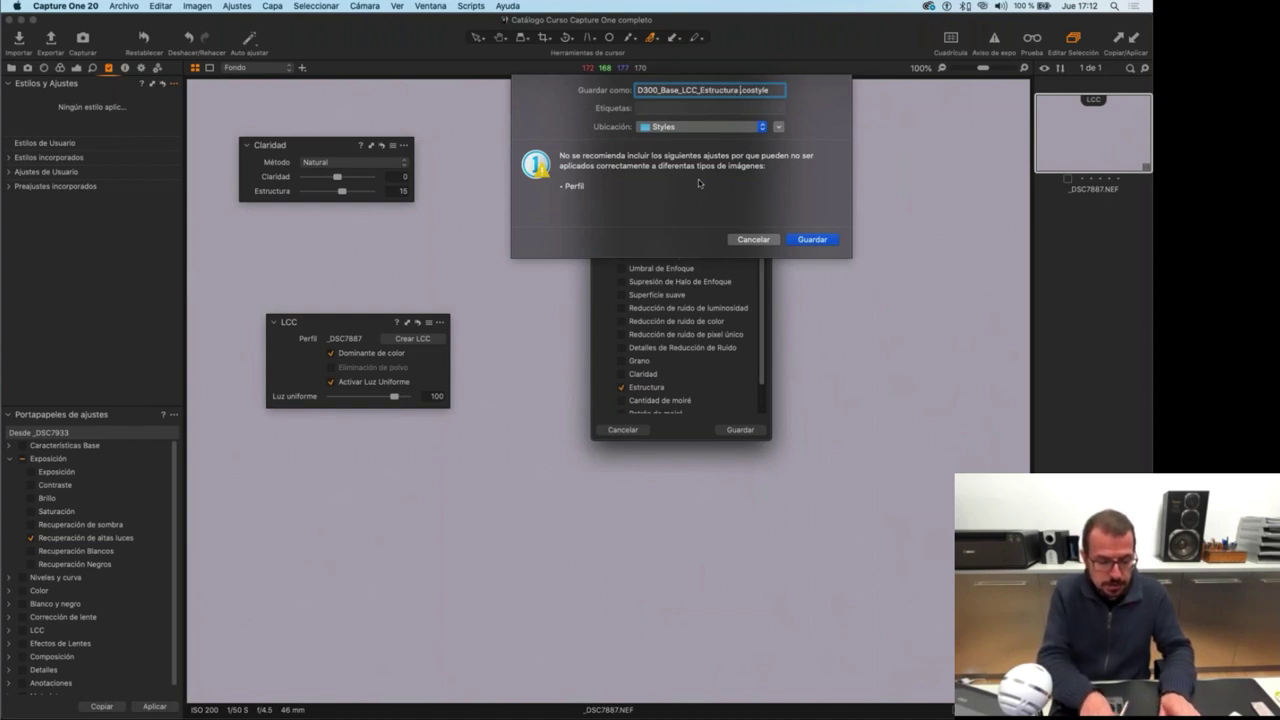
pyautogui.click(826, 241)
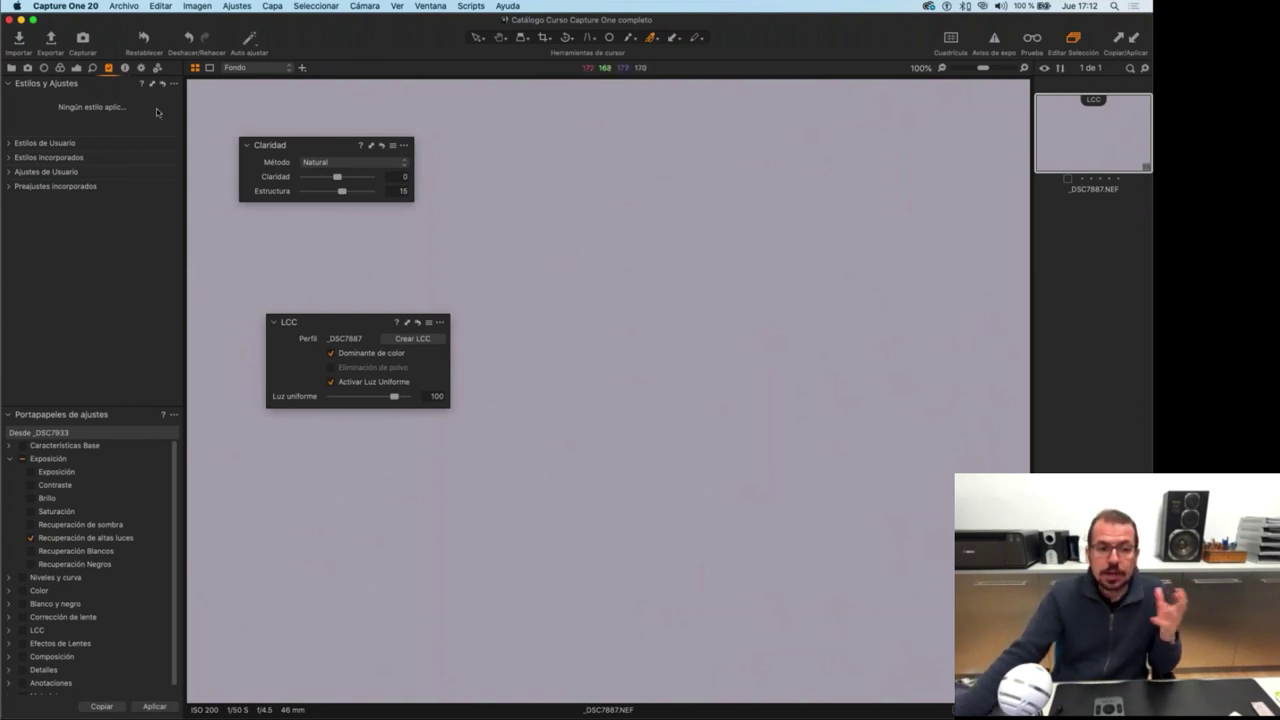
pyautogui.click(11, 146)
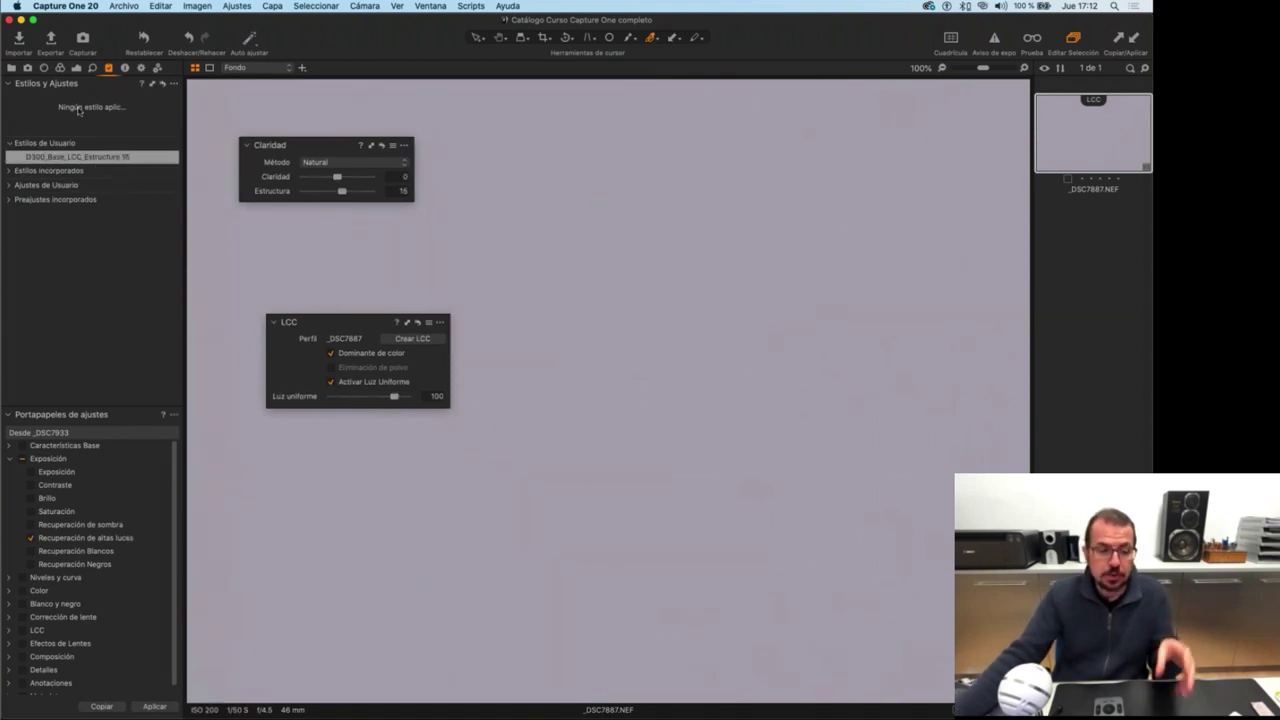
# Open the folder 2. Balance de blancos, select _DSC6613.nef and apply the user style D300_Base_LCC_Estructura 15 to it.
pyautogui.press('super+alt+1')
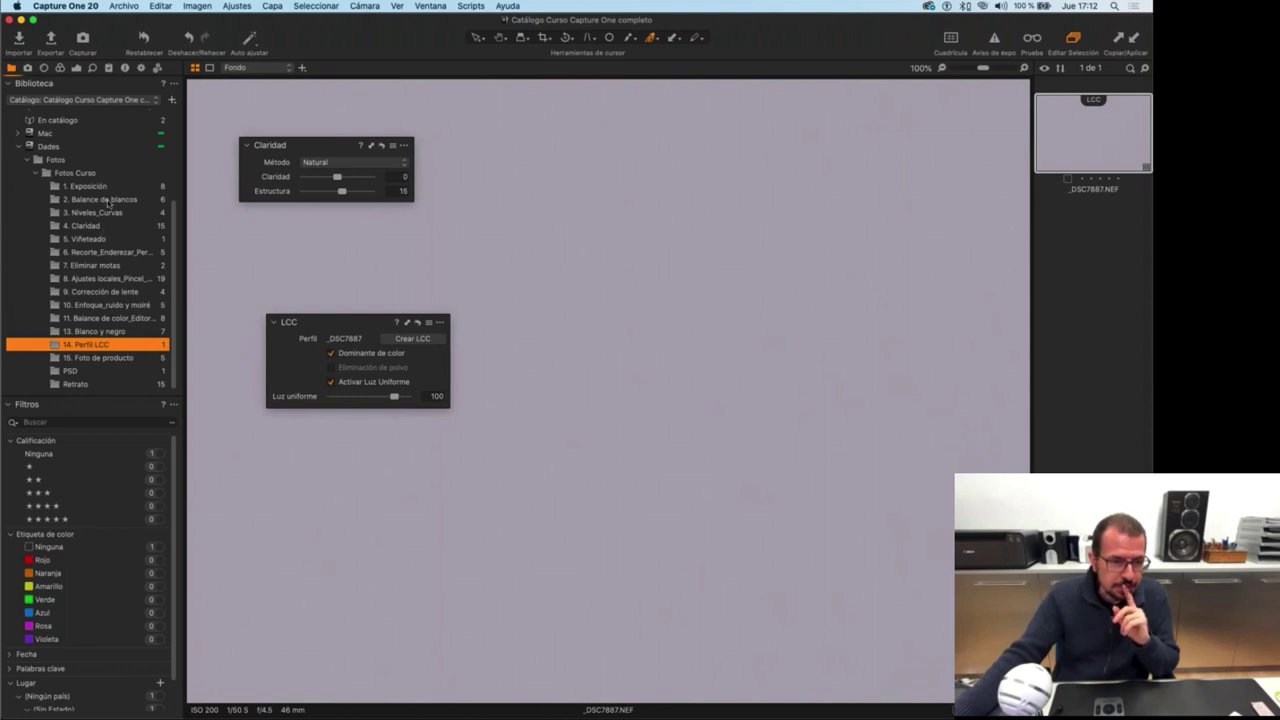
pyautogui.click(104, 199)
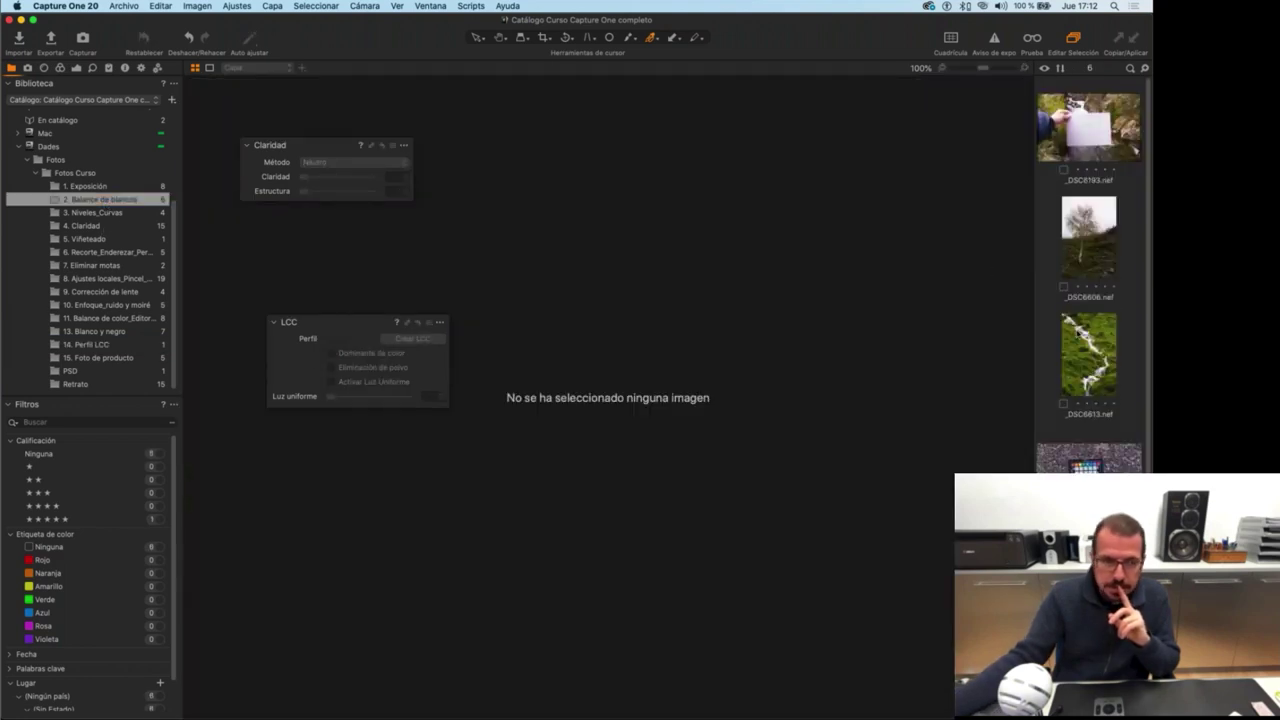
pyautogui.click(1089, 355)
pyautogui.click(76, 68)
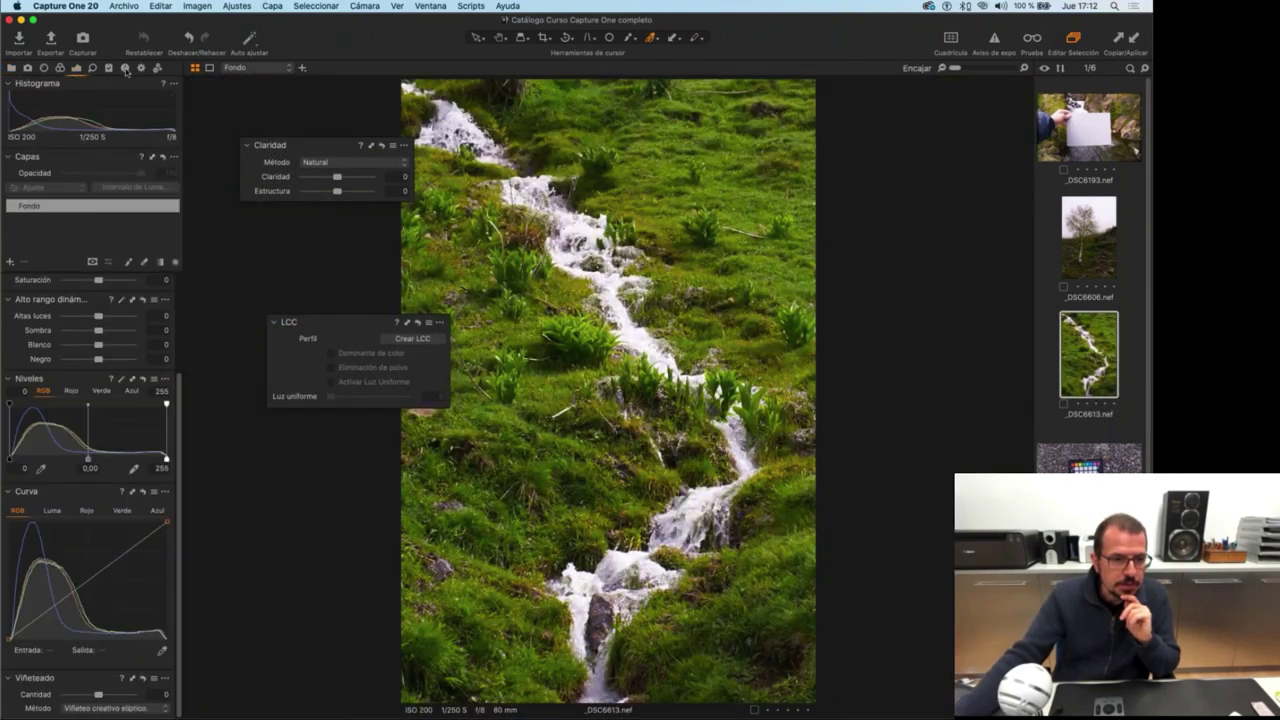
pyautogui.click(125, 68)
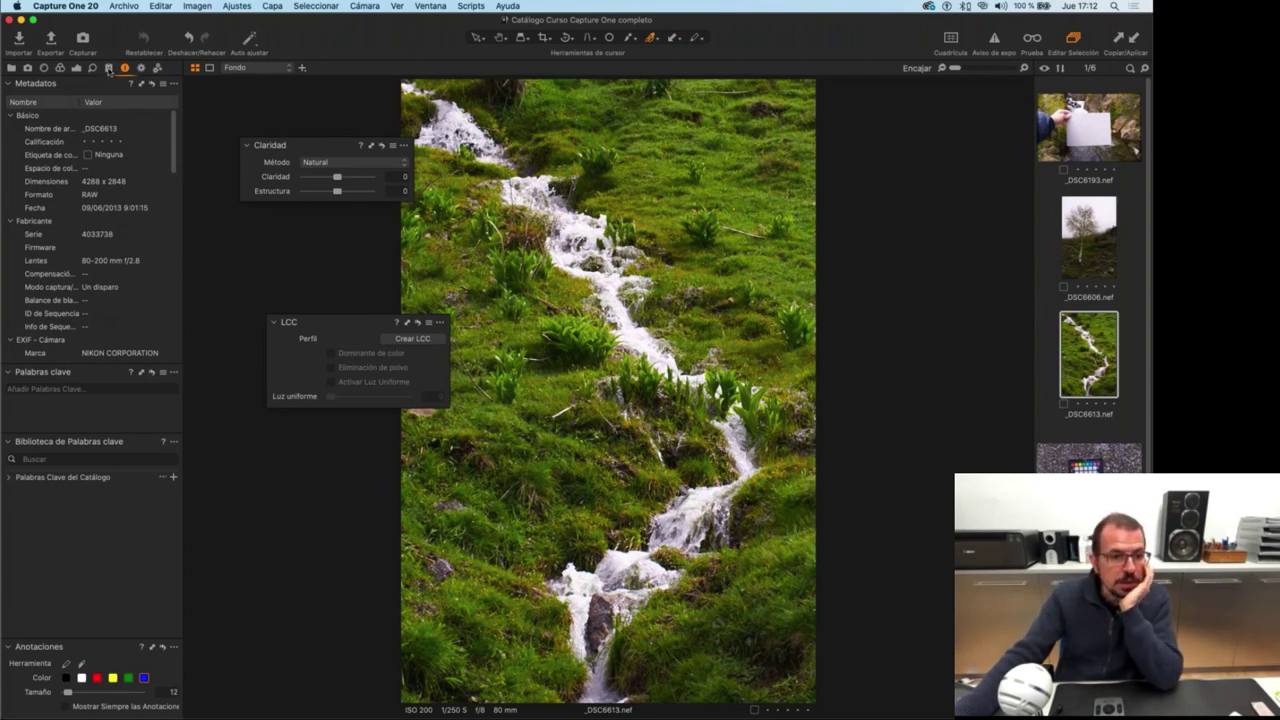
pyautogui.click(108, 68)
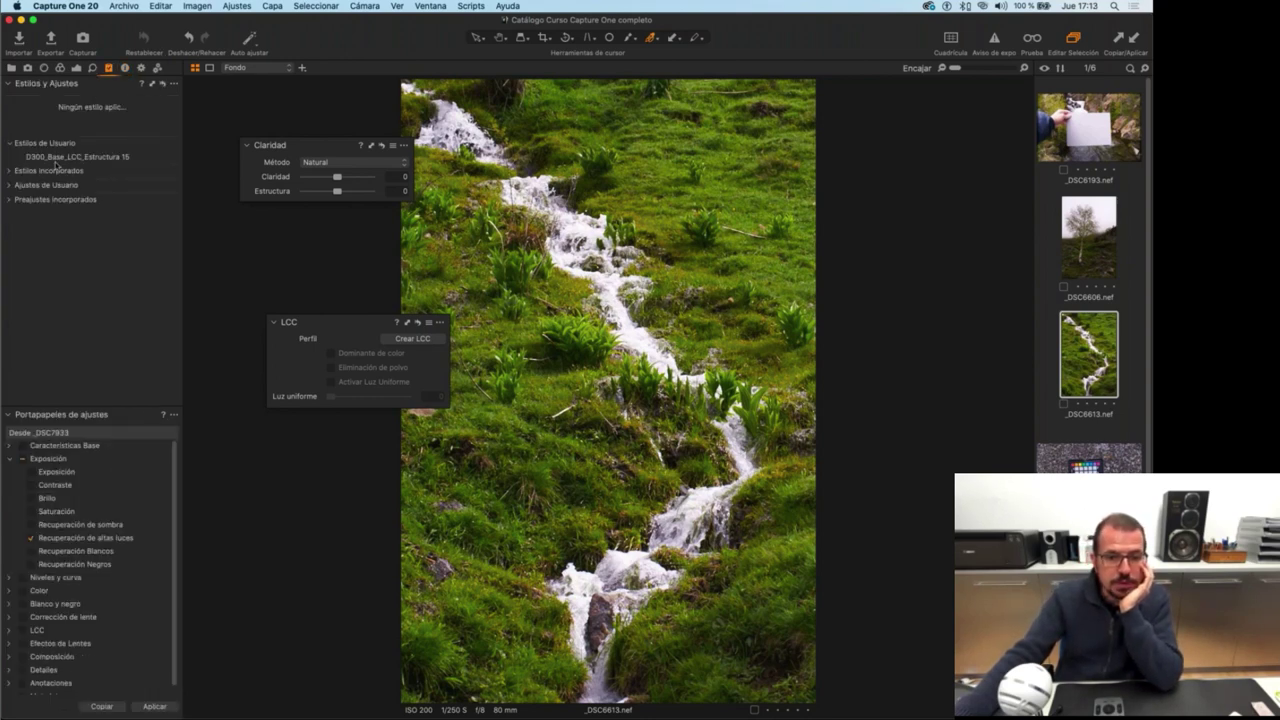
pyautogui.click(58, 158)
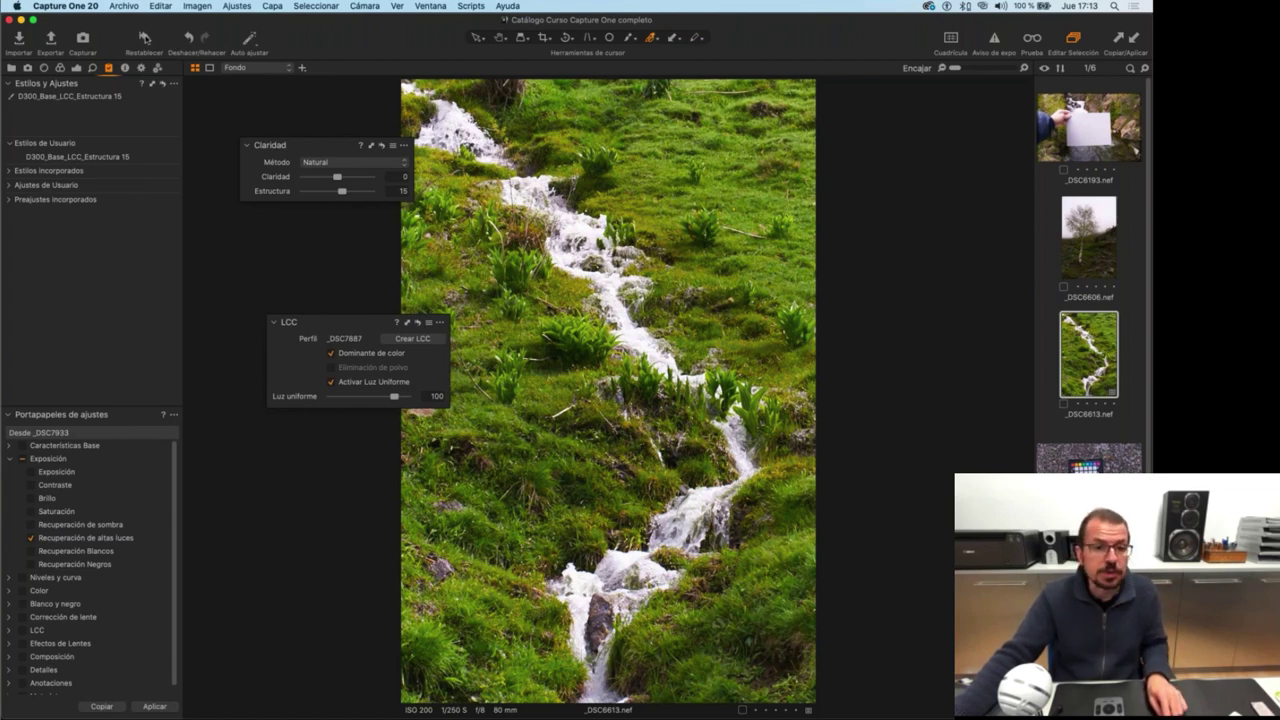
# Compare _DSC6613.nef with and without the style by resetting all adjustments and undoing it repeatedly, and cancel a reset of its LCC profile.
pyautogui.click(145, 38)
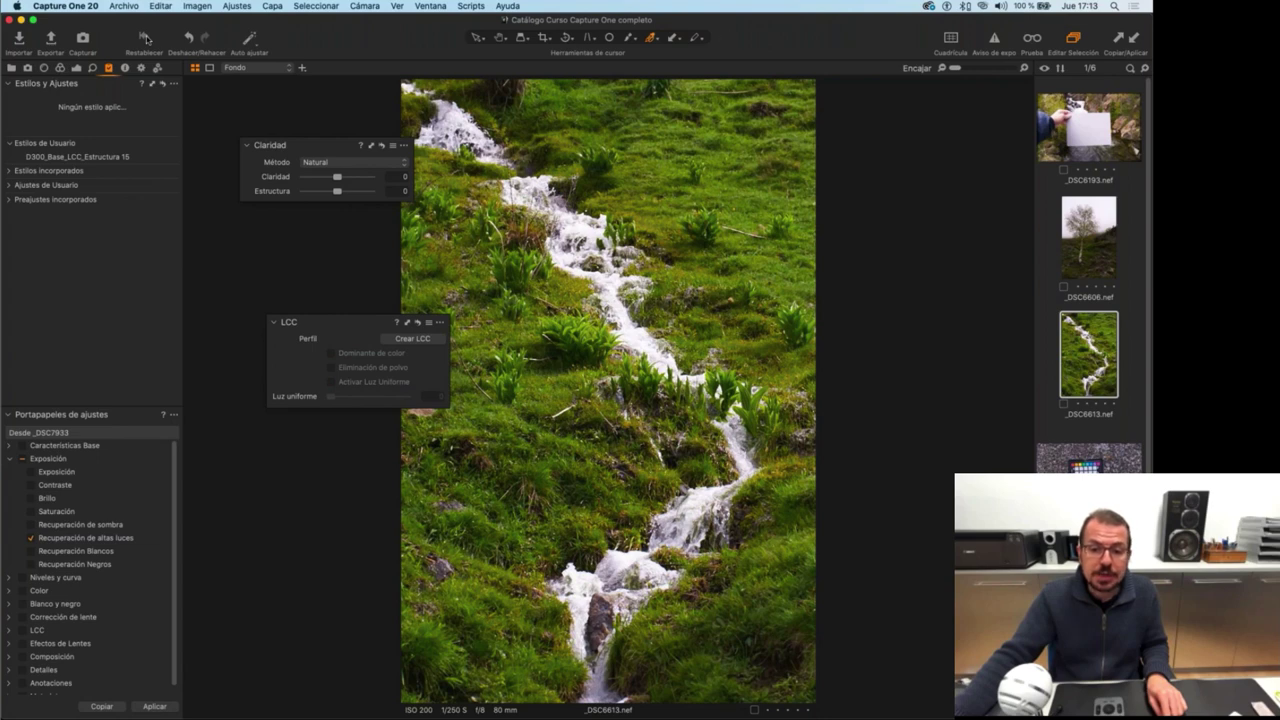
pyautogui.press('super+z')
pyautogui.click(146, 38)
pyautogui.press('super+z')
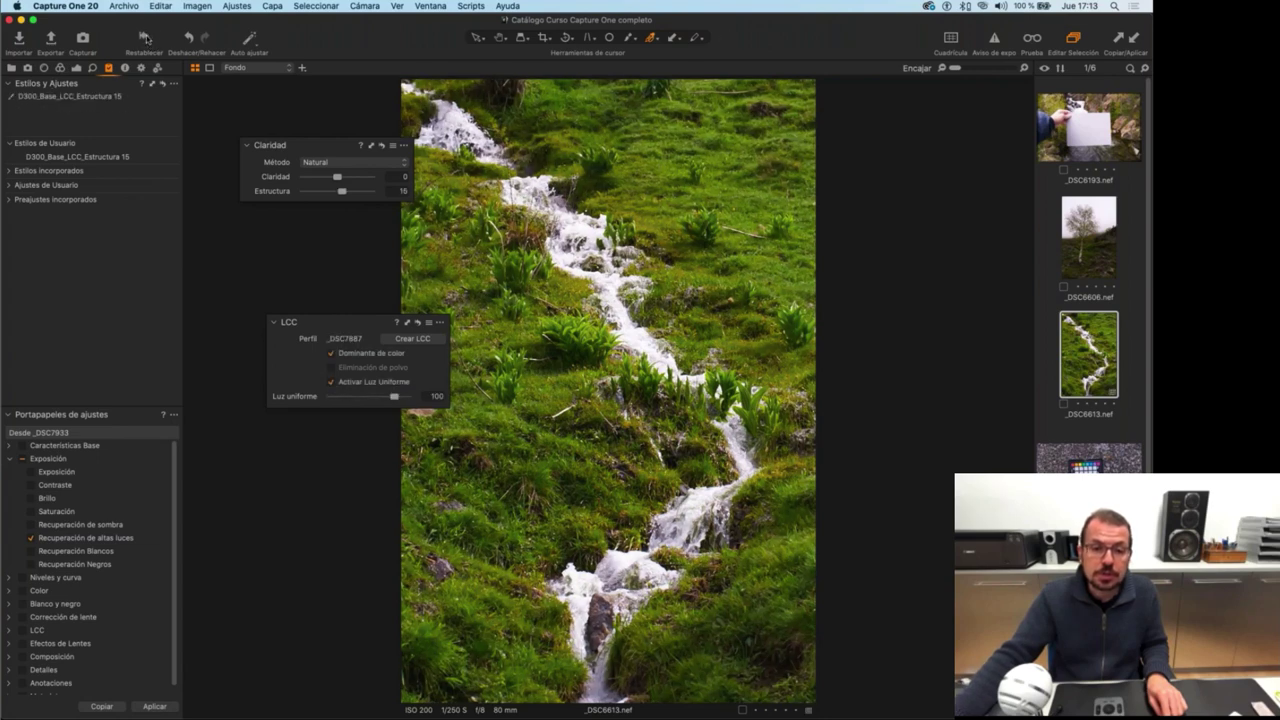
pyautogui.click(146, 38)
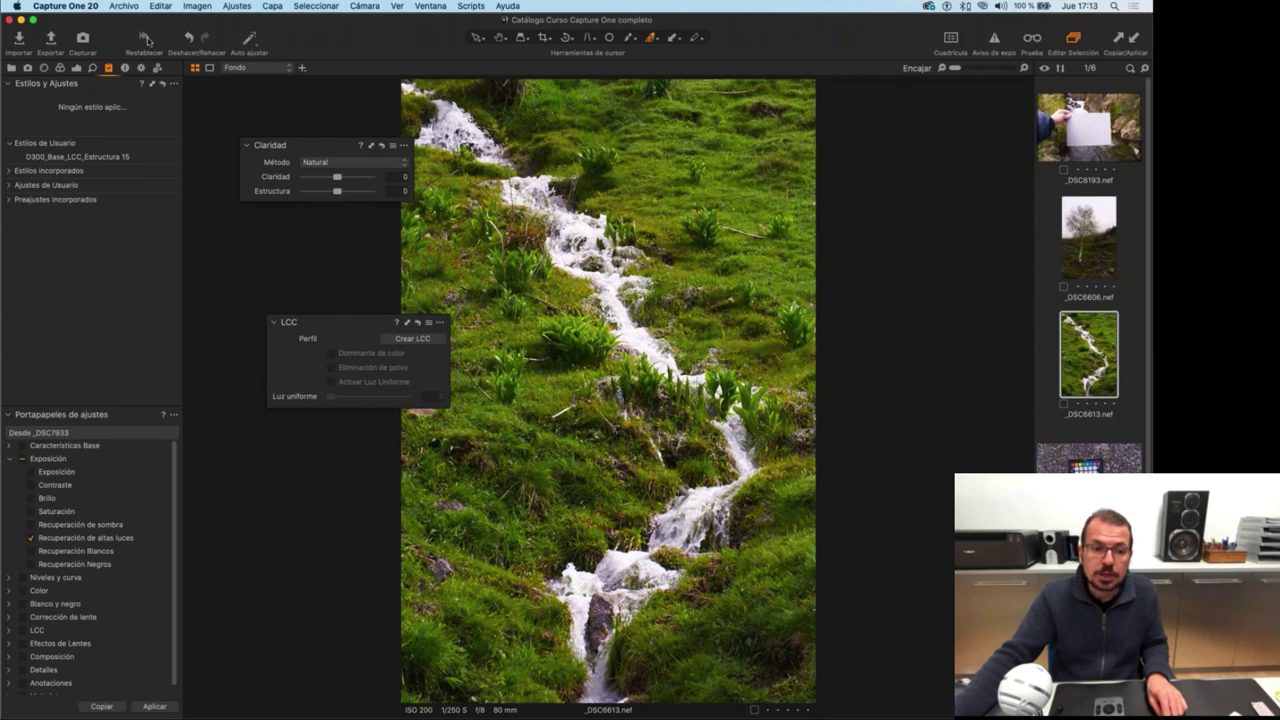
pyautogui.press('super+z')
pyautogui.click(143, 38)
pyautogui.press('super+z')
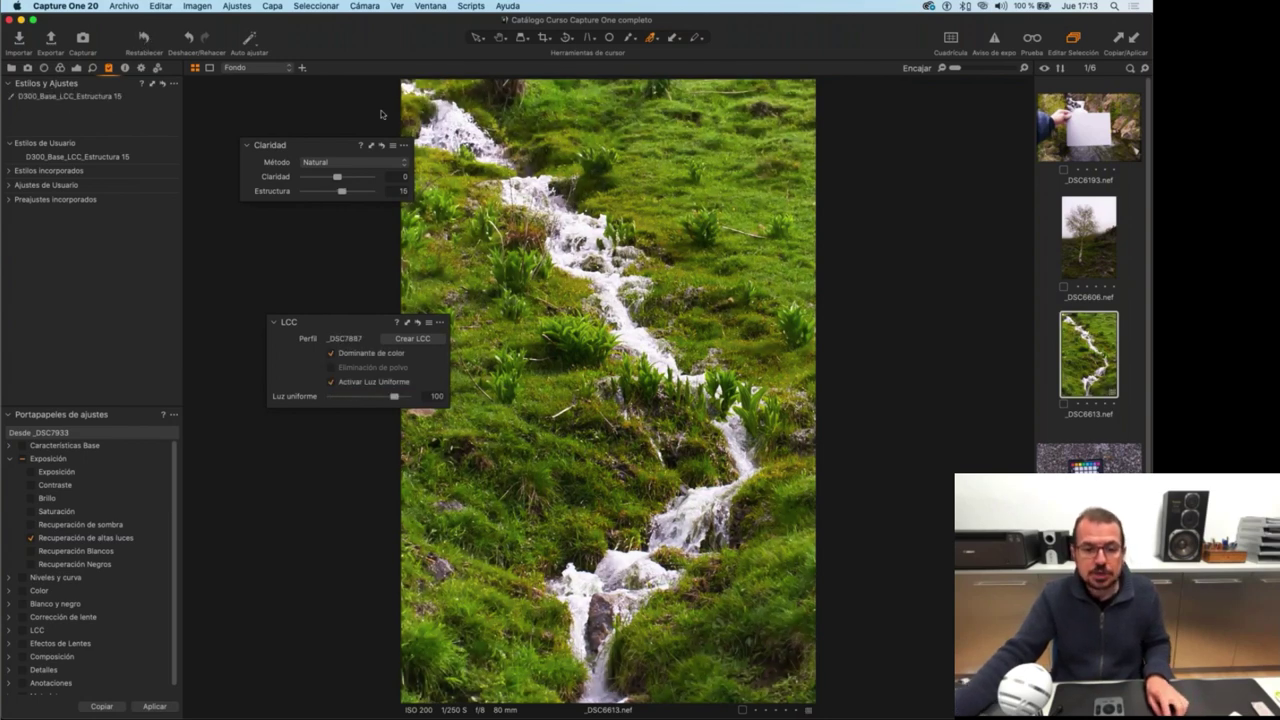
pyautogui.click(416, 324)
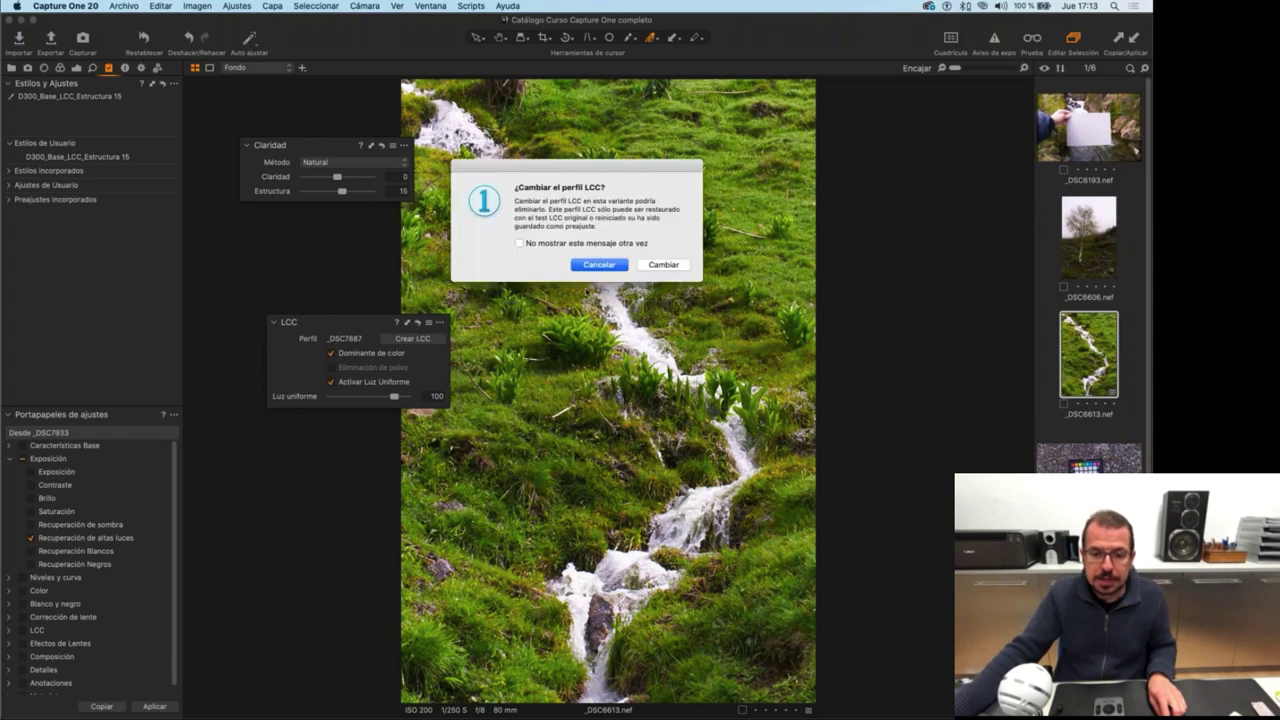
pyautogui.click(604, 264)
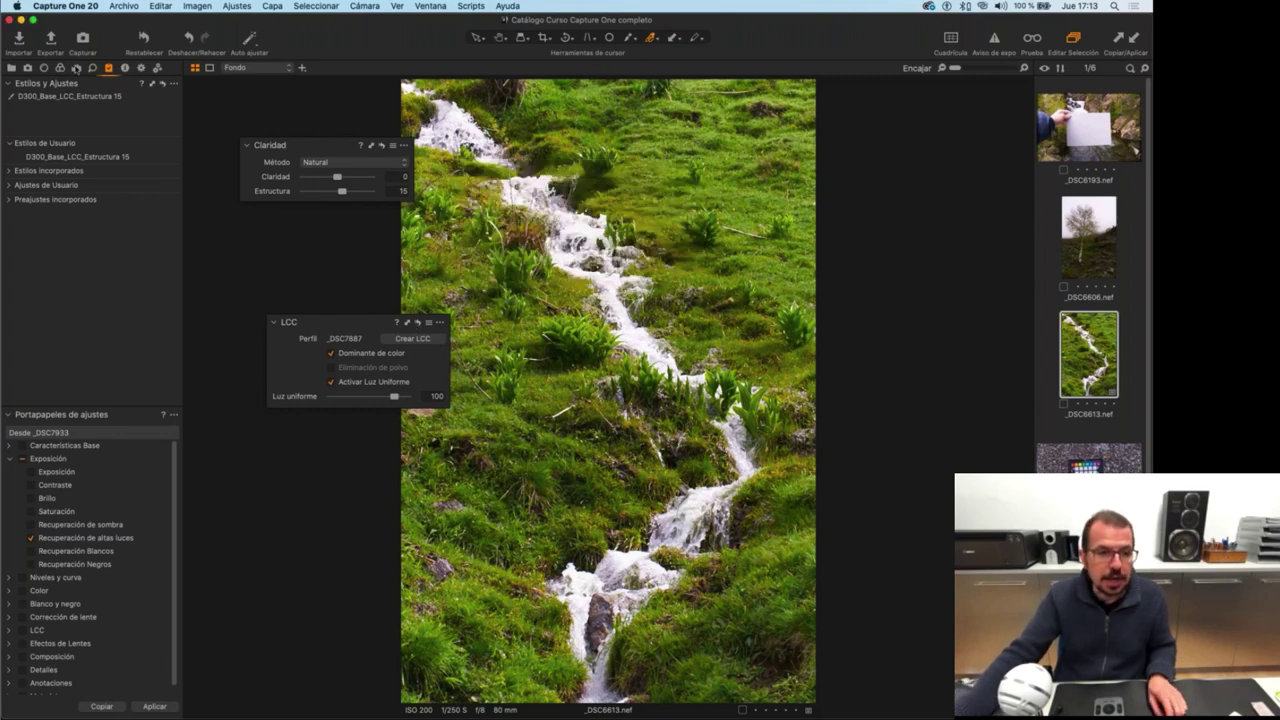
# Set Saturación to -100 for _DSC6613.nef and temporarily preview it without the Exposición adjustments.
pyautogui.click(76, 68)
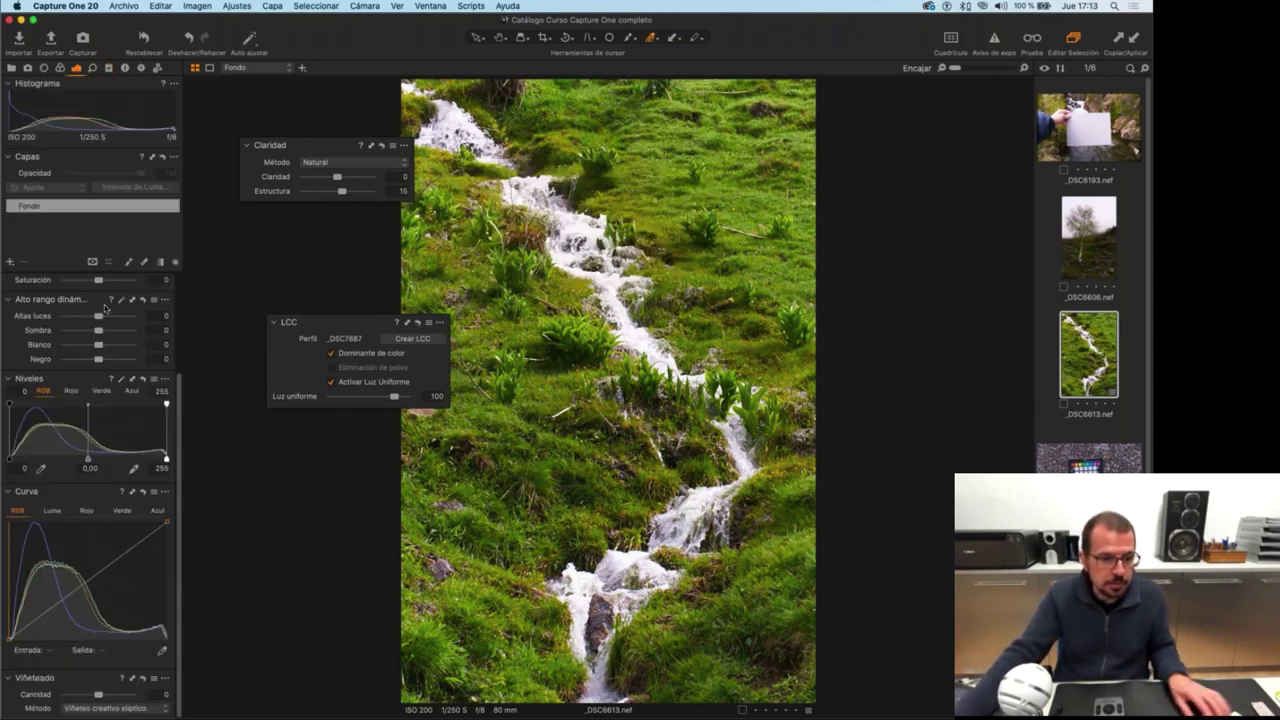
pyautogui.moveTo(100, 298); pyautogui.dragTo(62, 297)
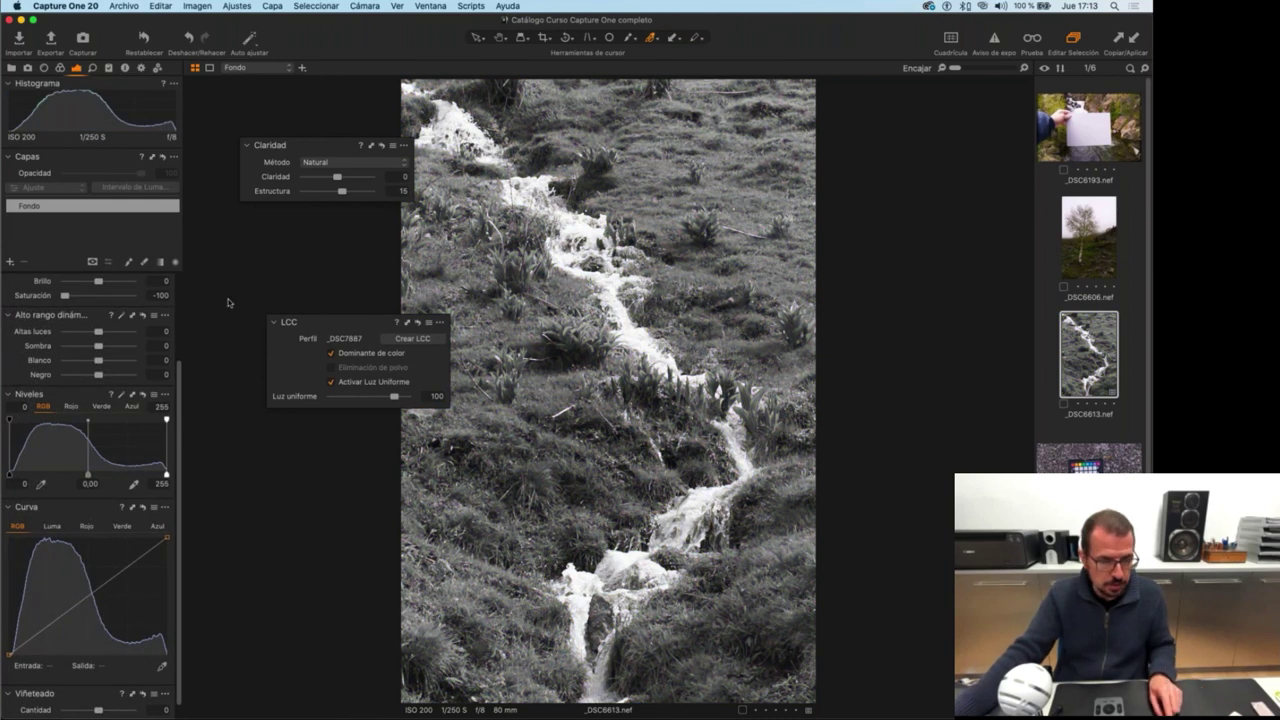
pyautogui.scroll(3, 124, 316)
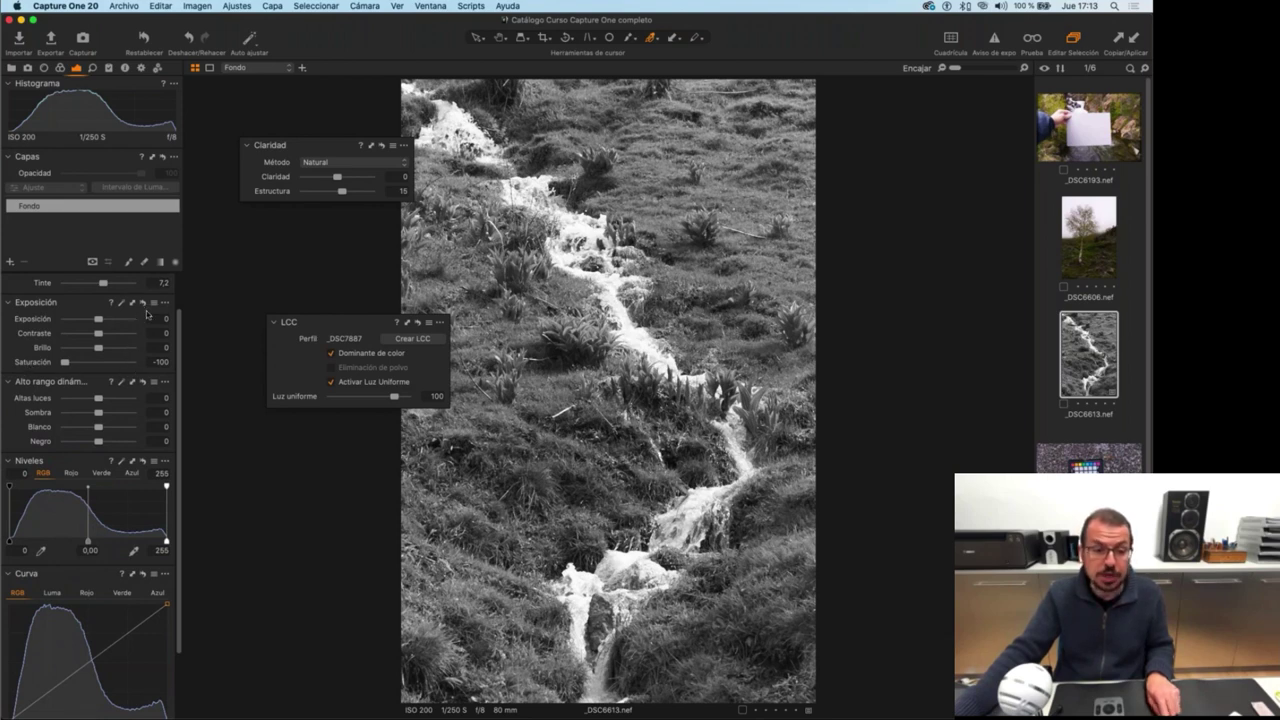
pyautogui.click(143, 303)
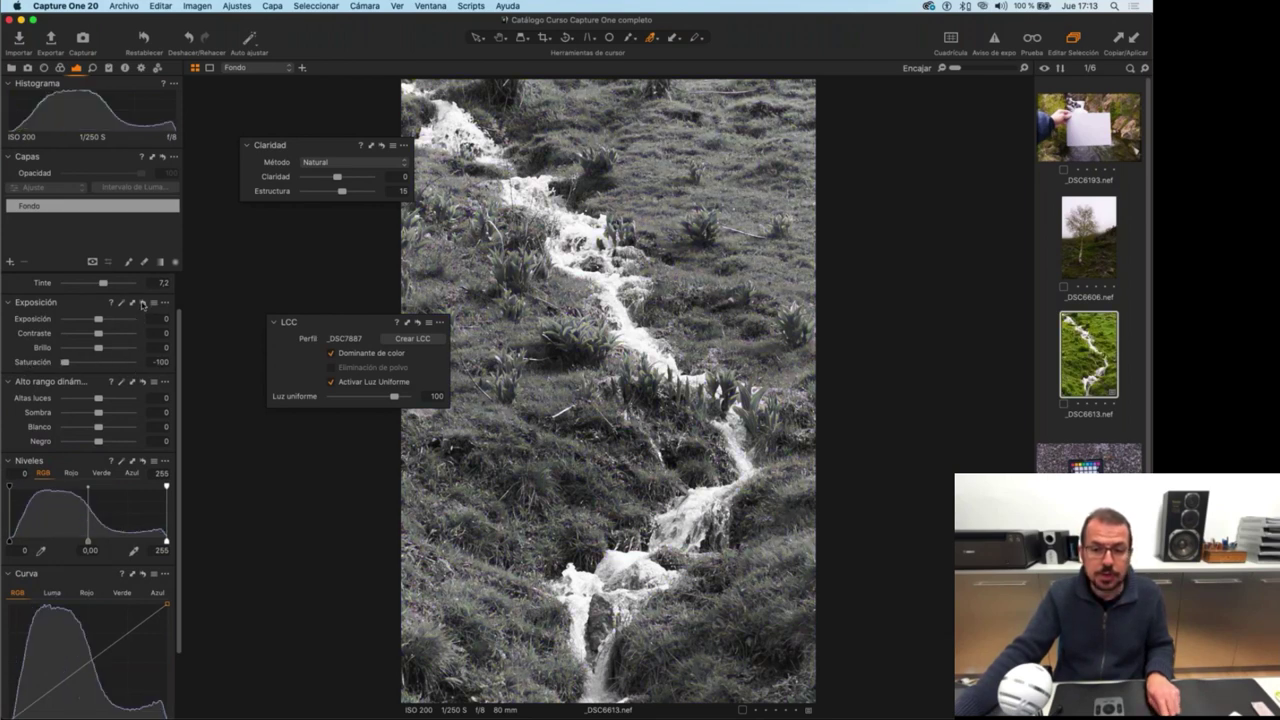
pyautogui.click(143, 303)
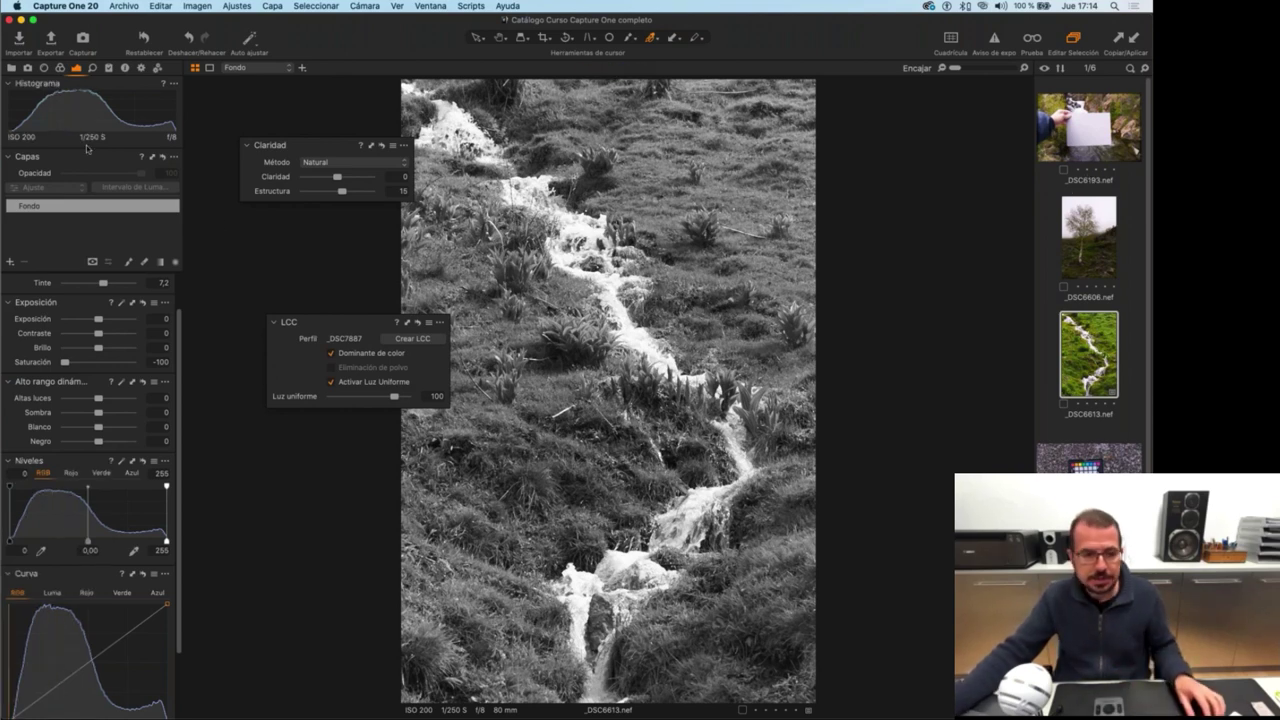
# Show all the catalog's images and select the portrait _9252518.jpg.
pyautogui.click(12, 67)
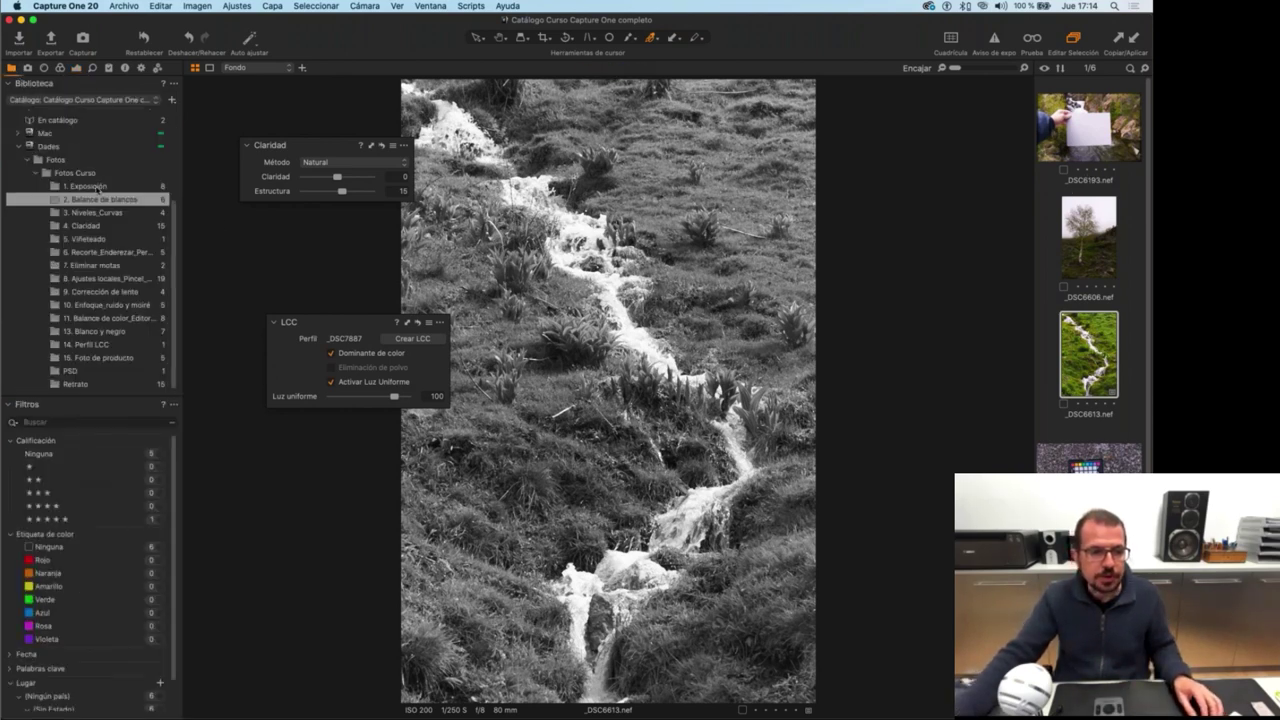
pyautogui.click(103, 131)
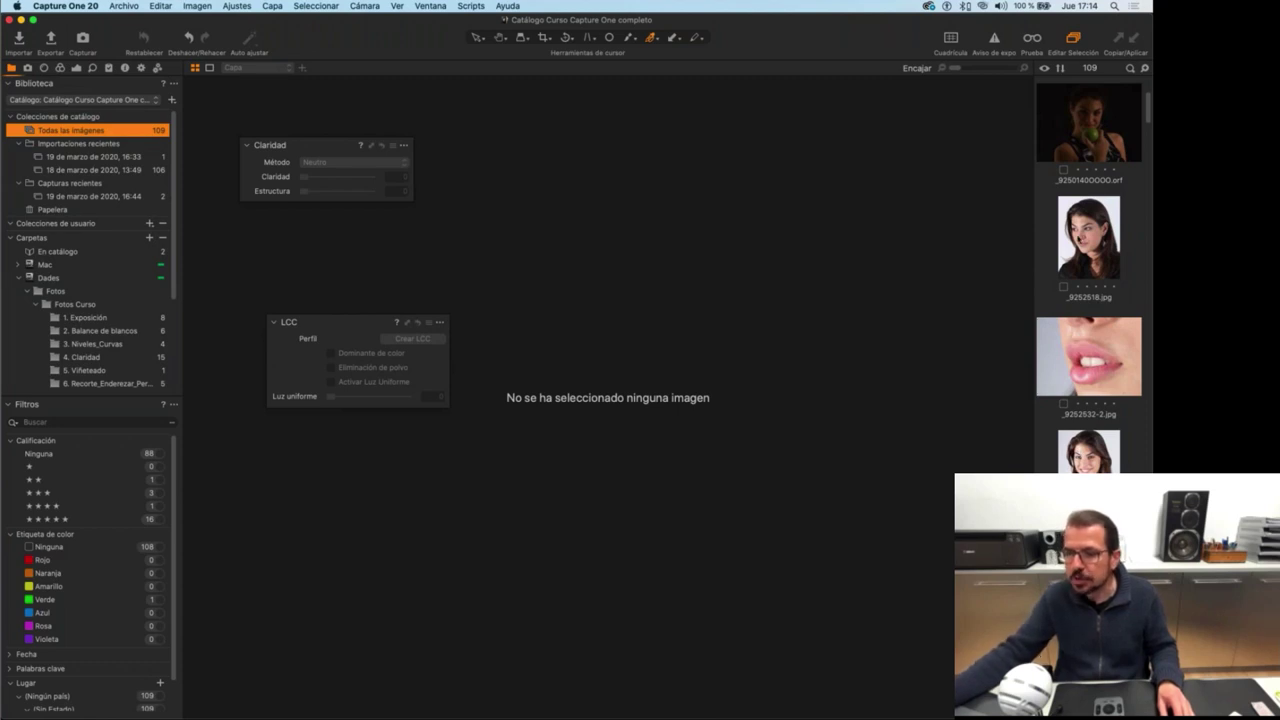
pyautogui.click(1084, 240)
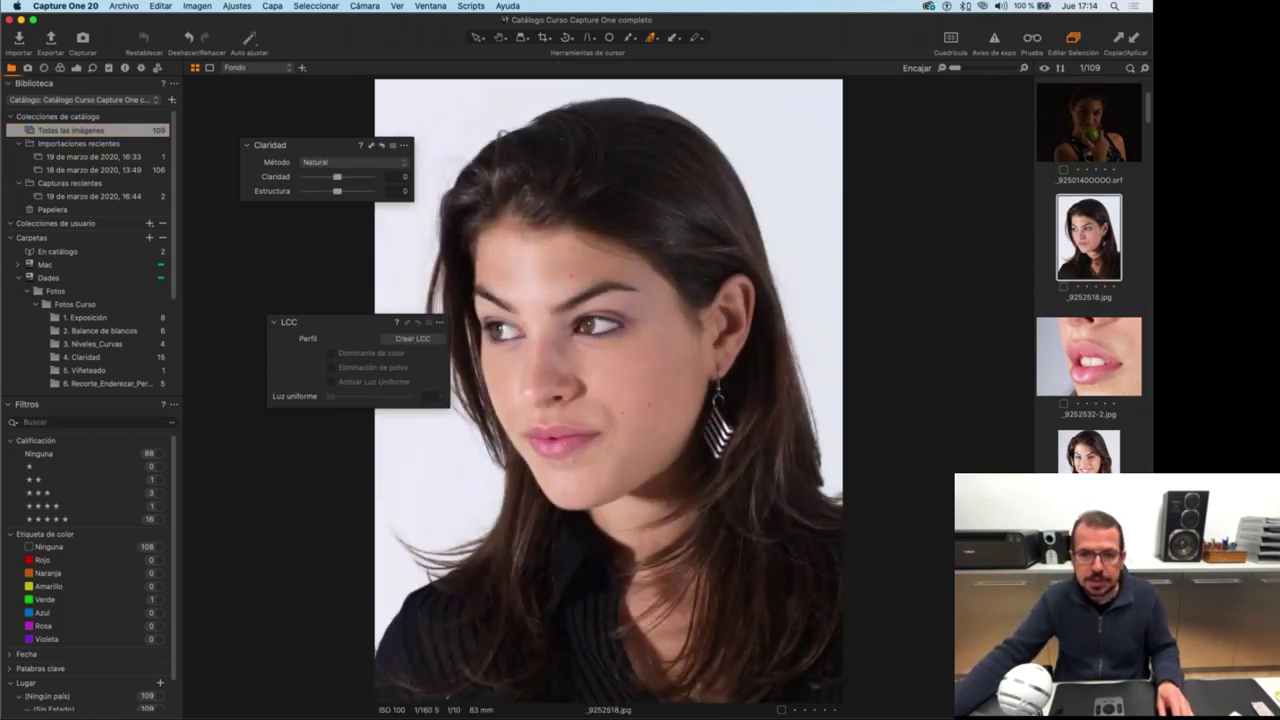
# Load a saved workspace to clear the floating Claridad and LCC tools from the viewer.
pyautogui.click(418, 6)
pyautogui.moveTo(450, 23)
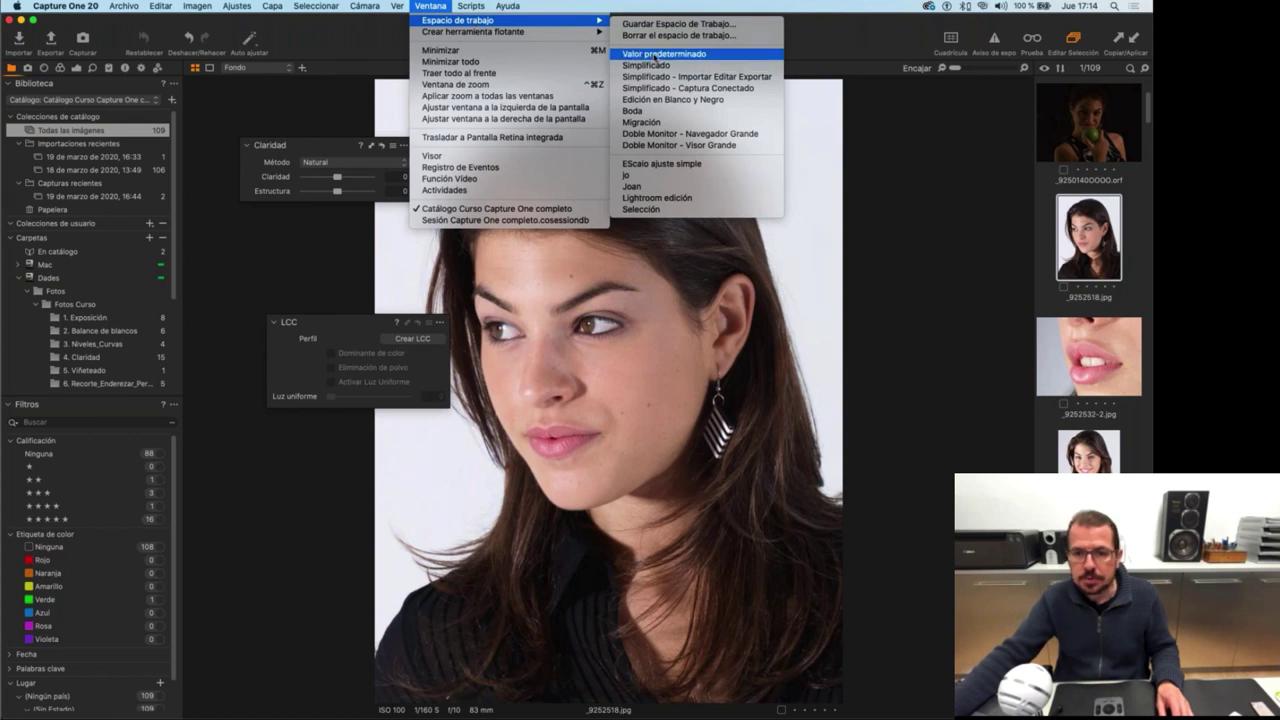
pyautogui.click(650, 134)
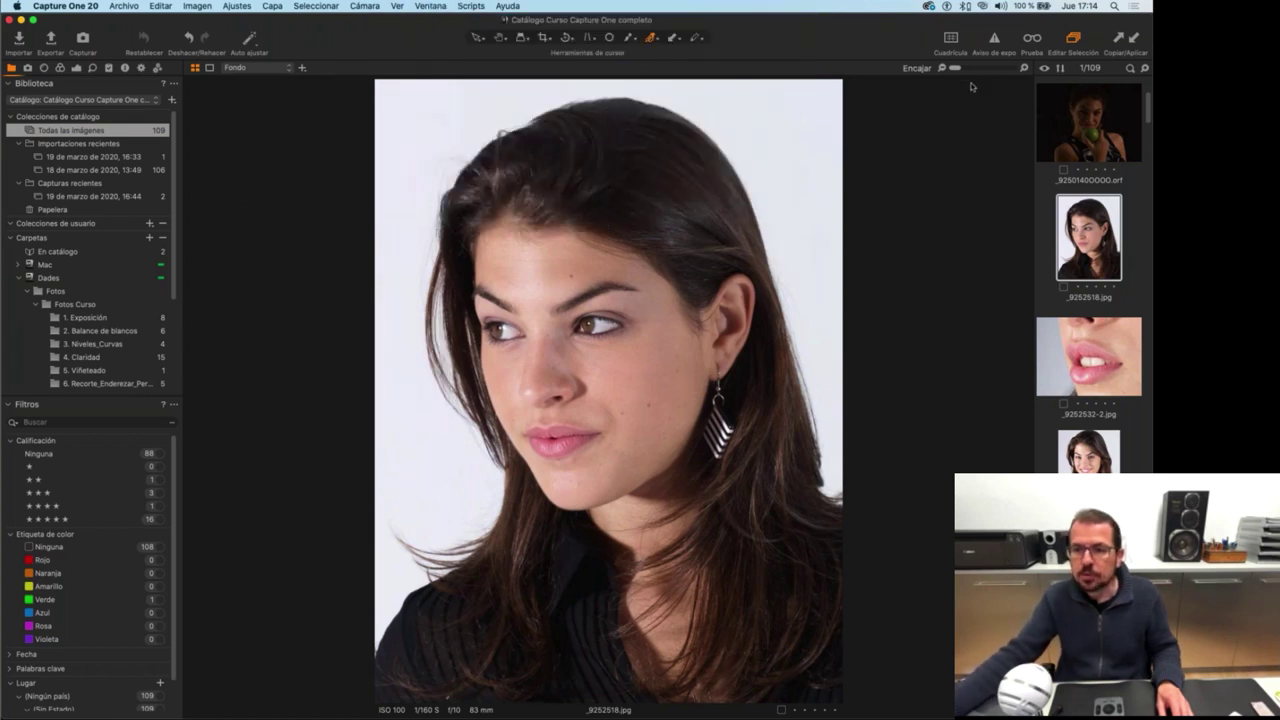
# Examine the portrait at 100% zoom, return to the fitted view and inspect the area around the eye with the loupe.
pyautogui.click(1024, 68)
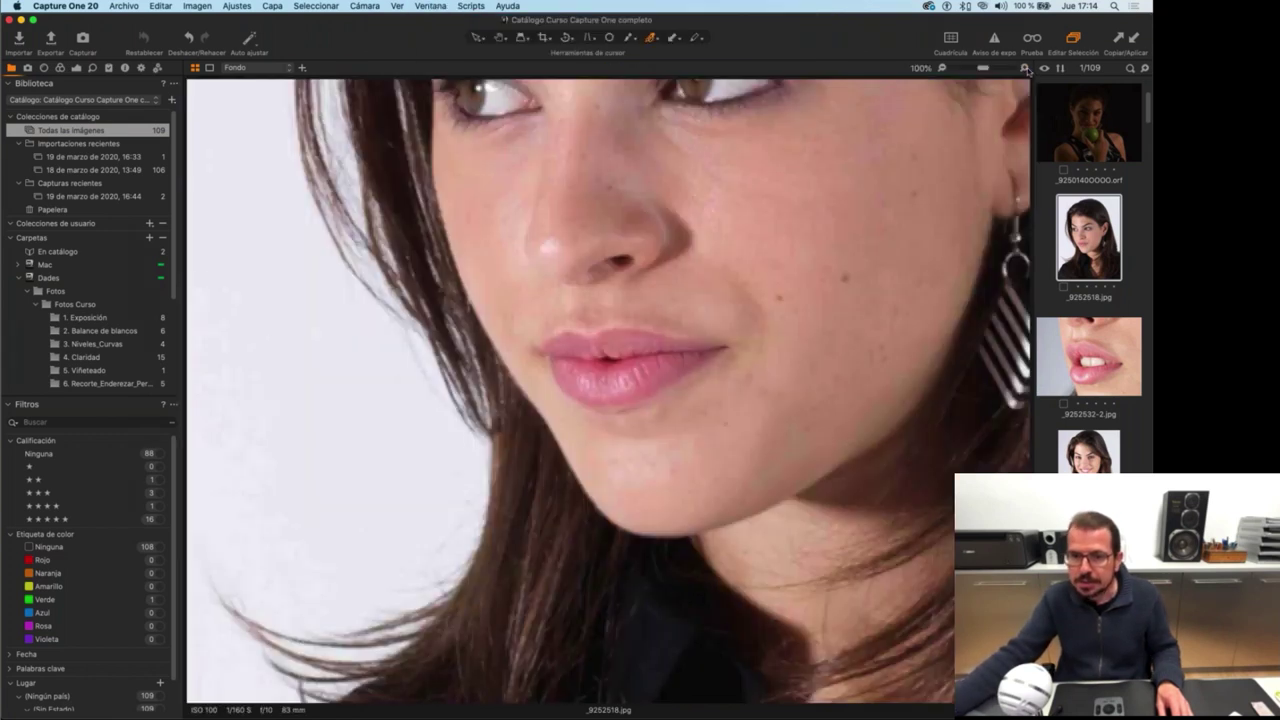
pyautogui.click(942, 70)
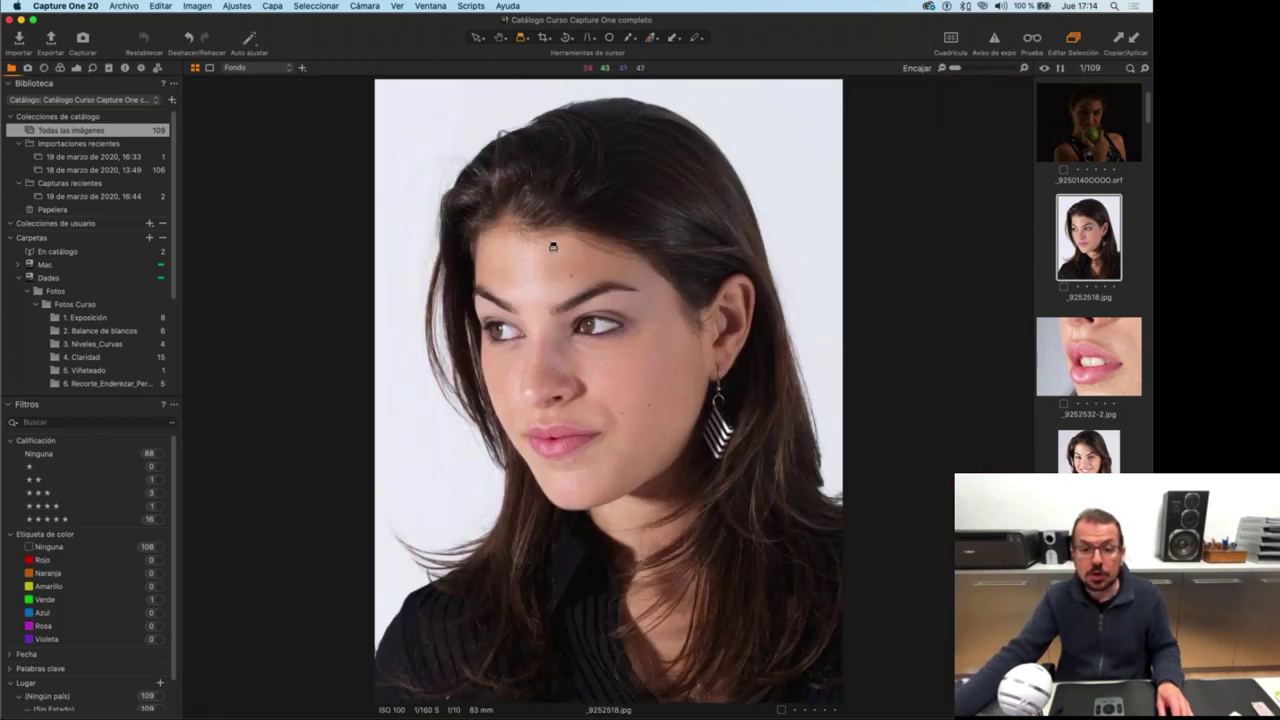
pyautogui.click(583, 319)
pyautogui.moveTo(583, 319); pyautogui.dragTo(583, 319)
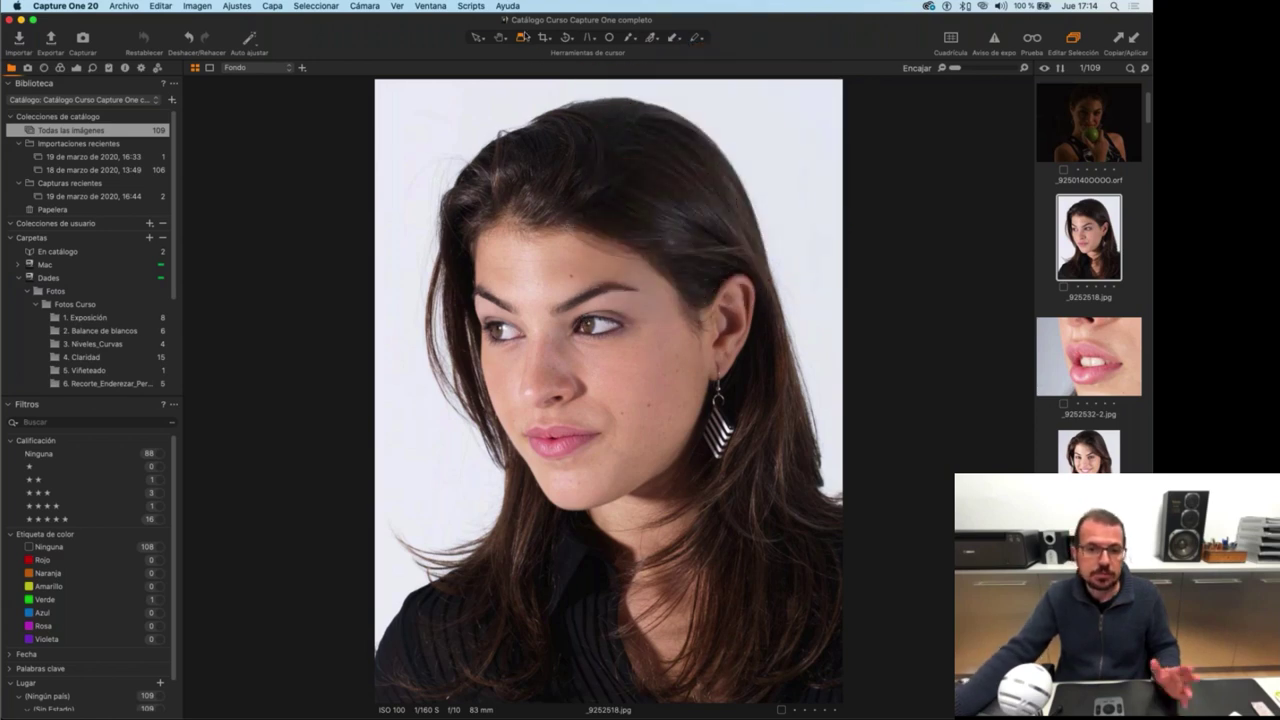
# Review the loupe's available zoom levels and close the options without choosing another one.
pyautogui.click(523, 38)
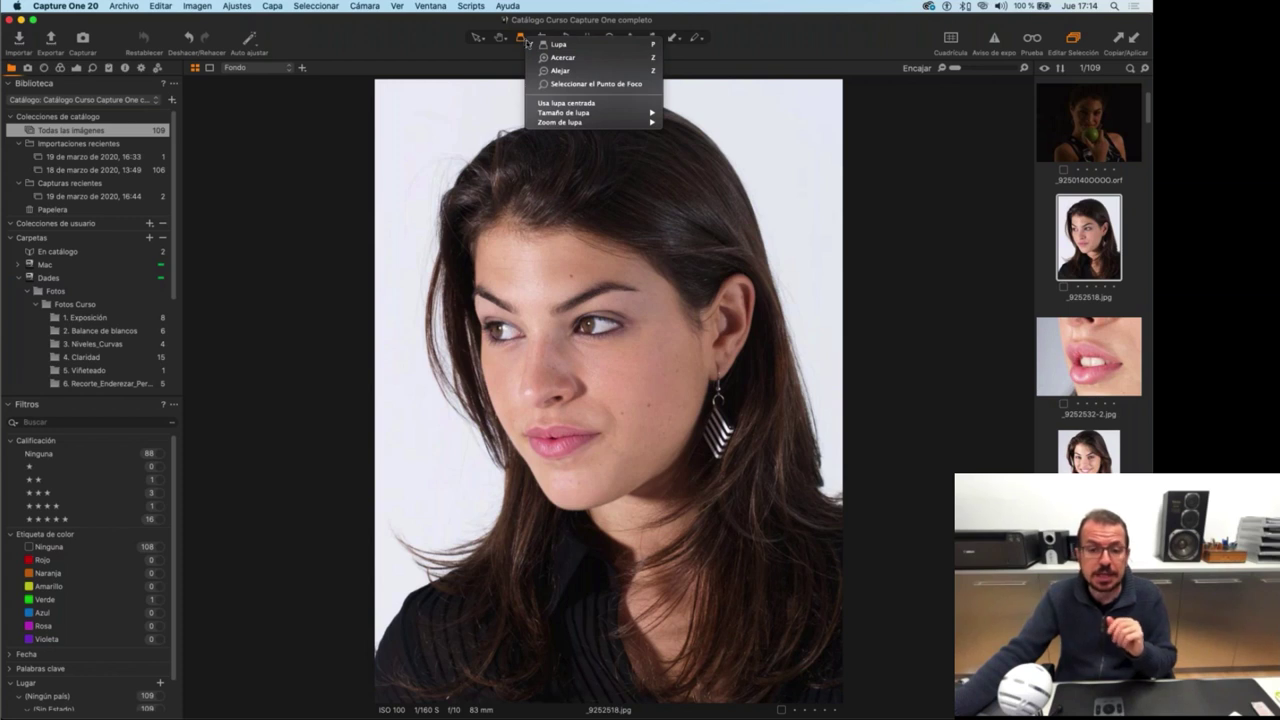
pyautogui.moveTo(640, 117)
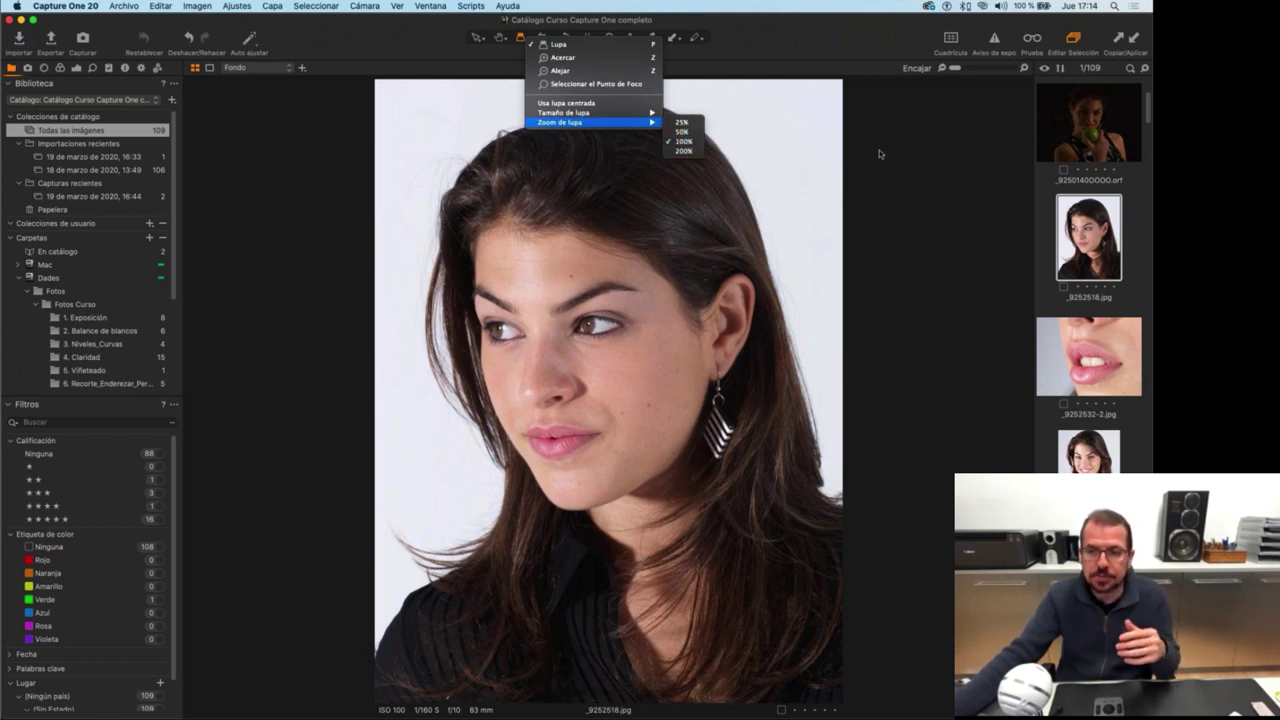
pyautogui.click(988, 300)
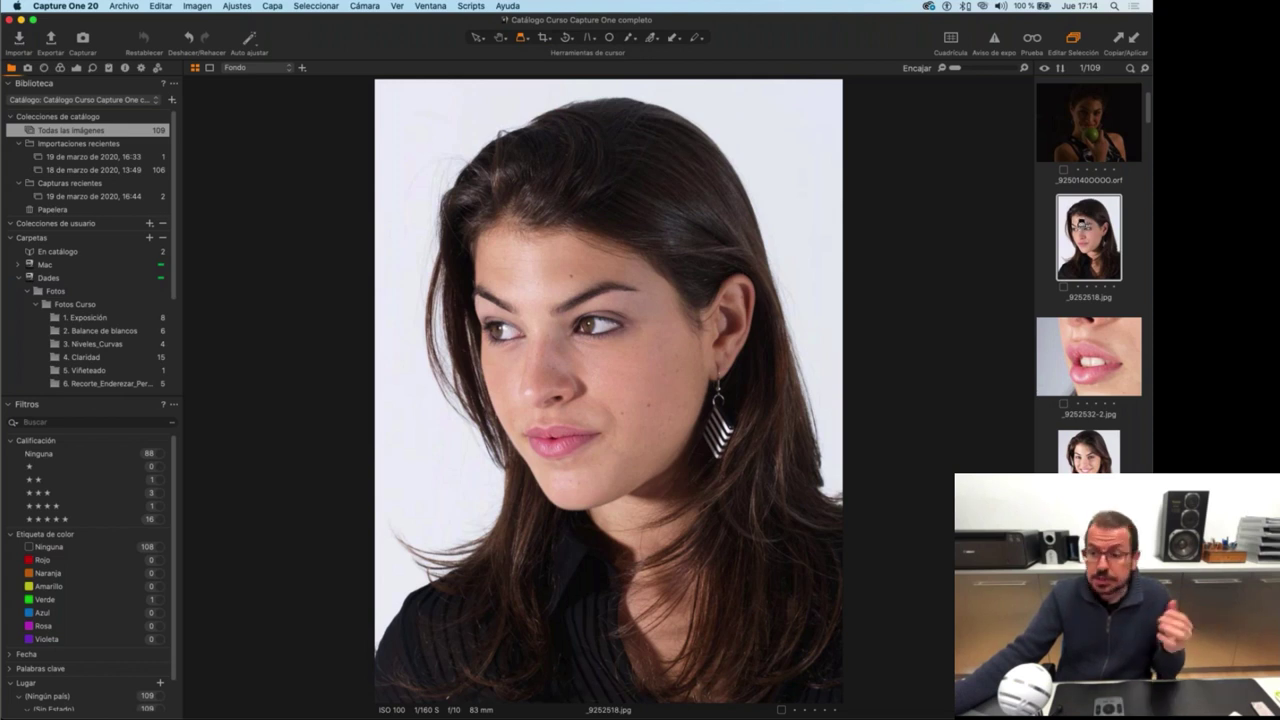
# Inspect the eye area of _9252518.jpg and the smiling portrait with the loupe directly on their browser thumbnails.
pyautogui.moveTo(1087, 227); pyautogui.dragTo(1089, 227)
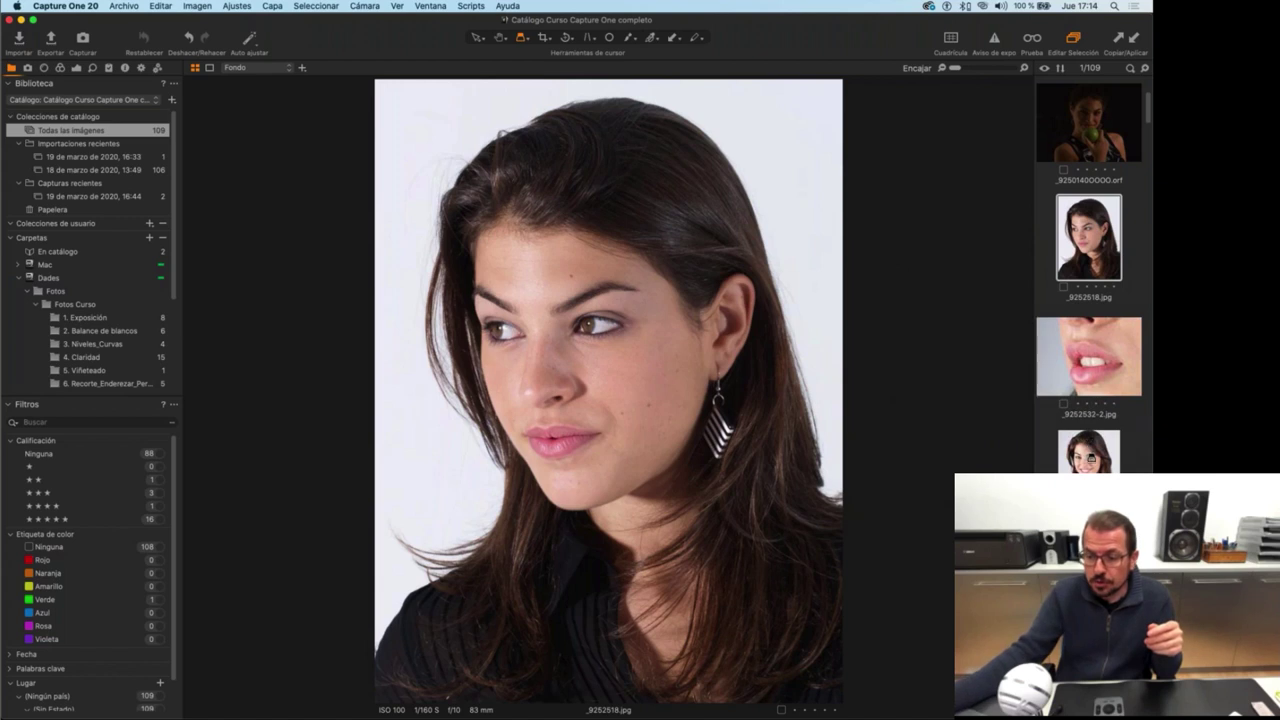
pyautogui.moveTo(1090, 457); pyautogui.dragTo(1083, 457)
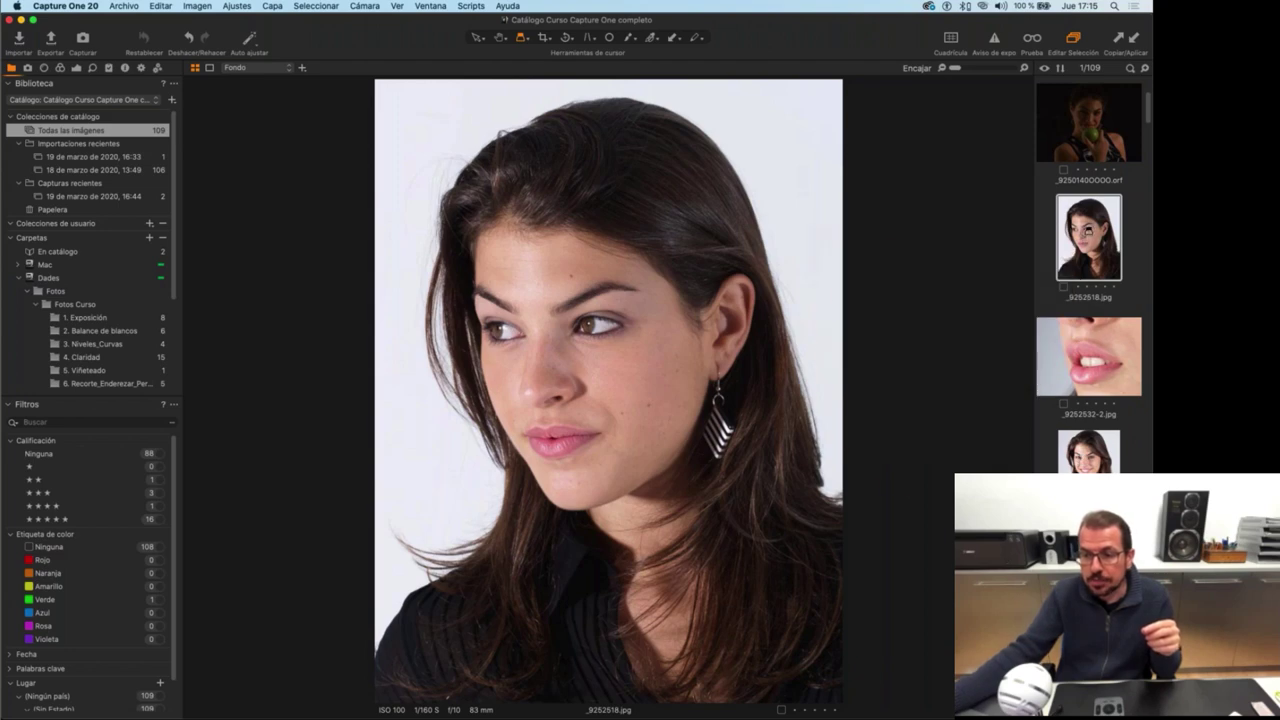
pyautogui.moveTo(1085, 229); pyautogui.dragTo(1085, 230)
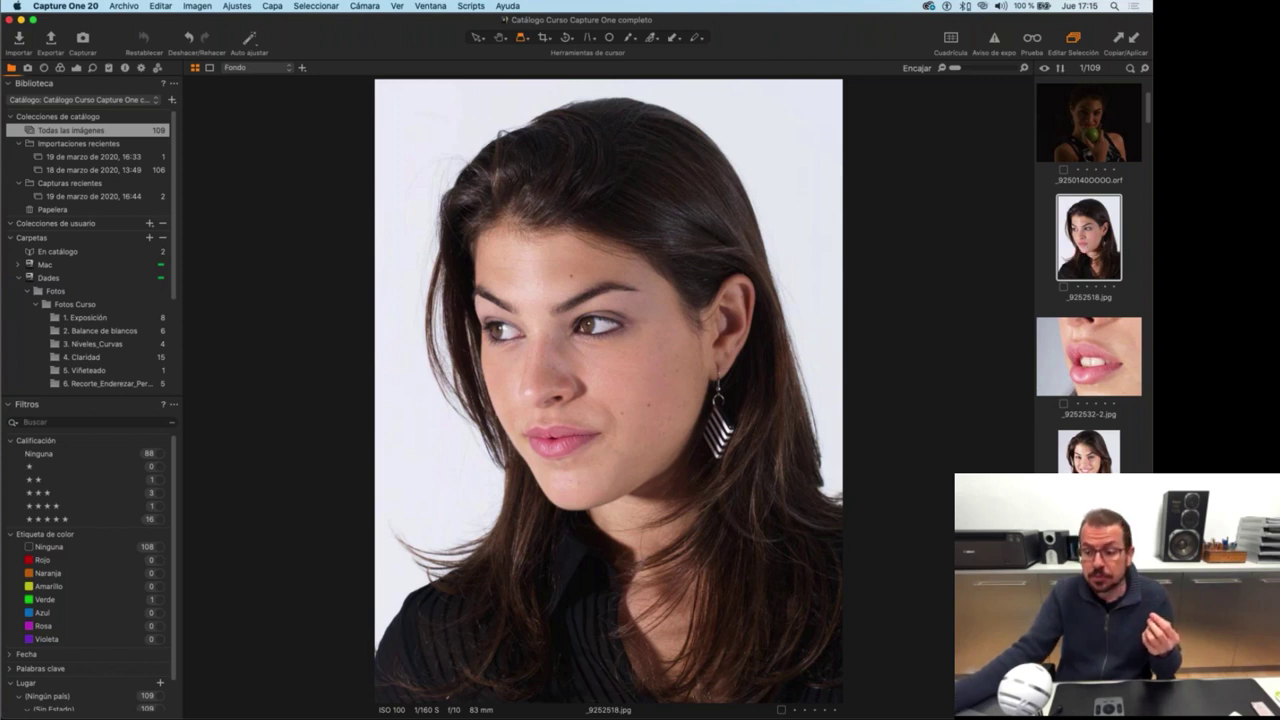
pyautogui.moveTo(1085, 229); pyautogui.dragTo(1085, 229)
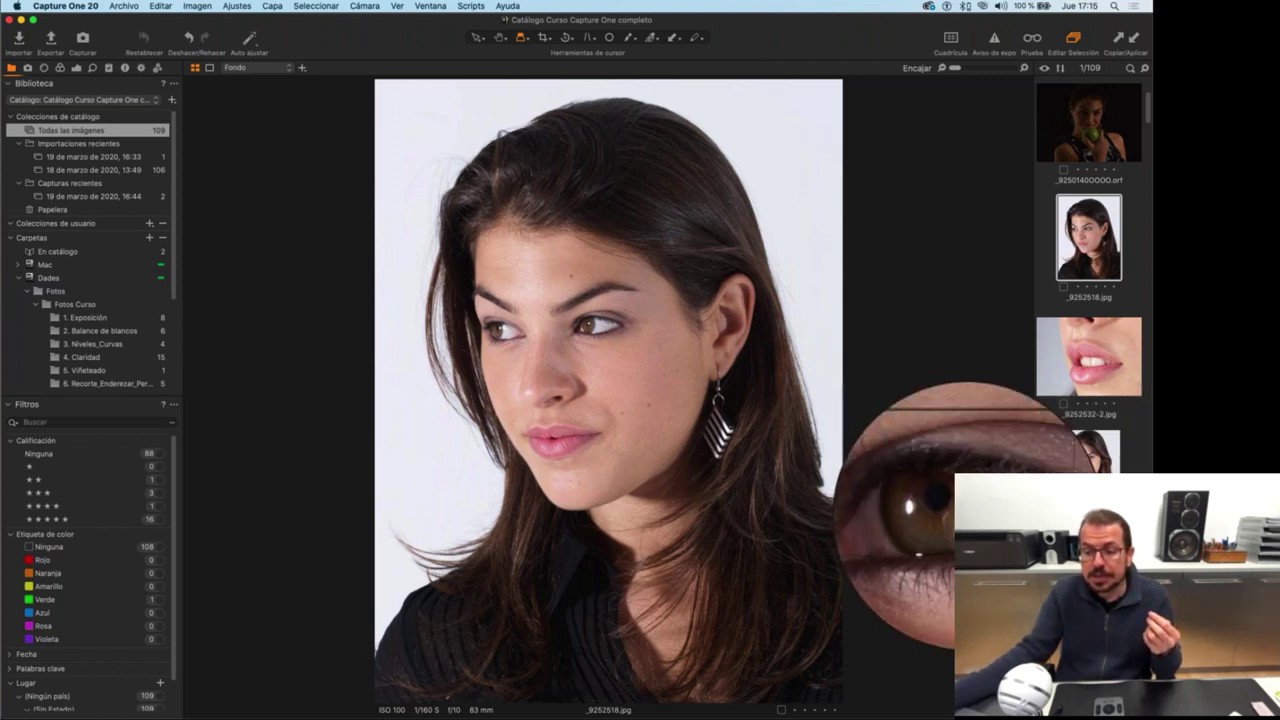
pyautogui.moveTo(966, 516)
pyautogui.mouseDown()
pyautogui.moveTo(932, 519)
pyautogui.moveTo(967, 511)
pyautogui.moveTo(956, 517)
pyautogui.mouseUp()
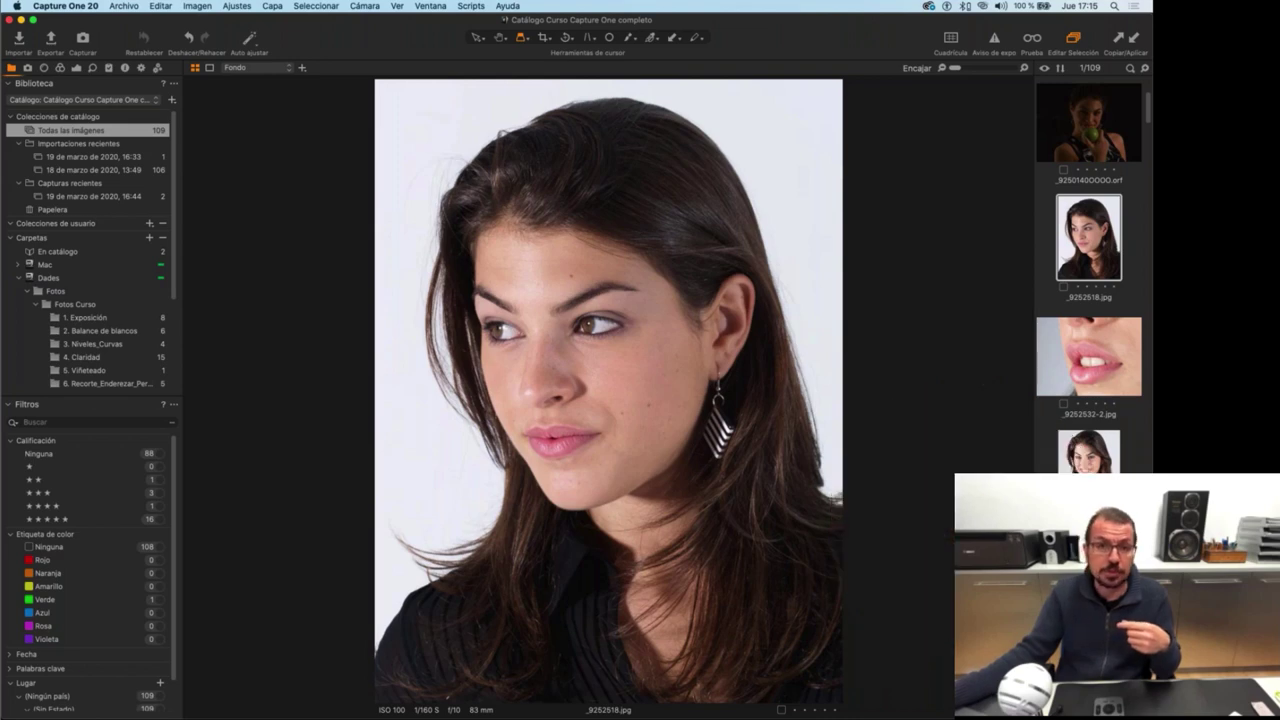